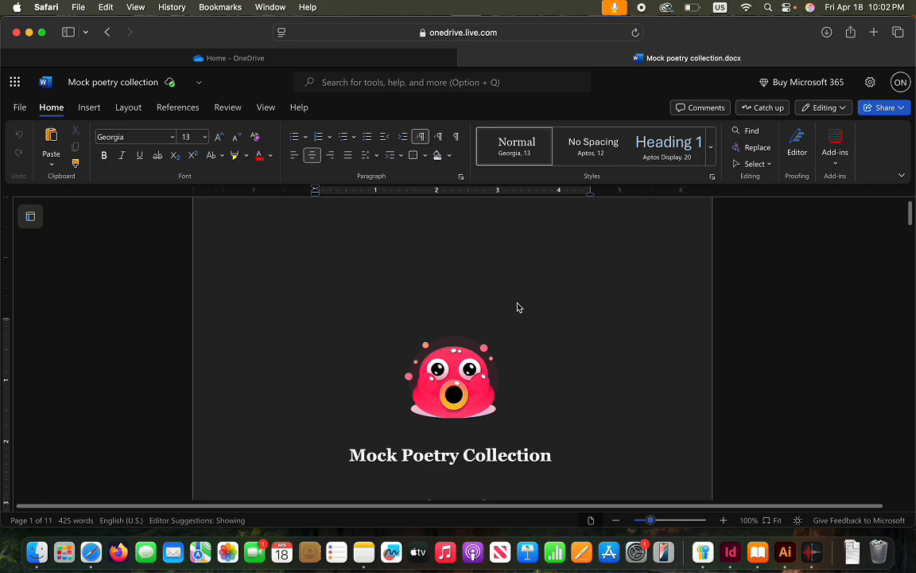
Read the Word manuscript through to its last page, page 12, then bring up InDesign
scroll(513, 356, down, 8)
scroll(513, 357, down, 10)
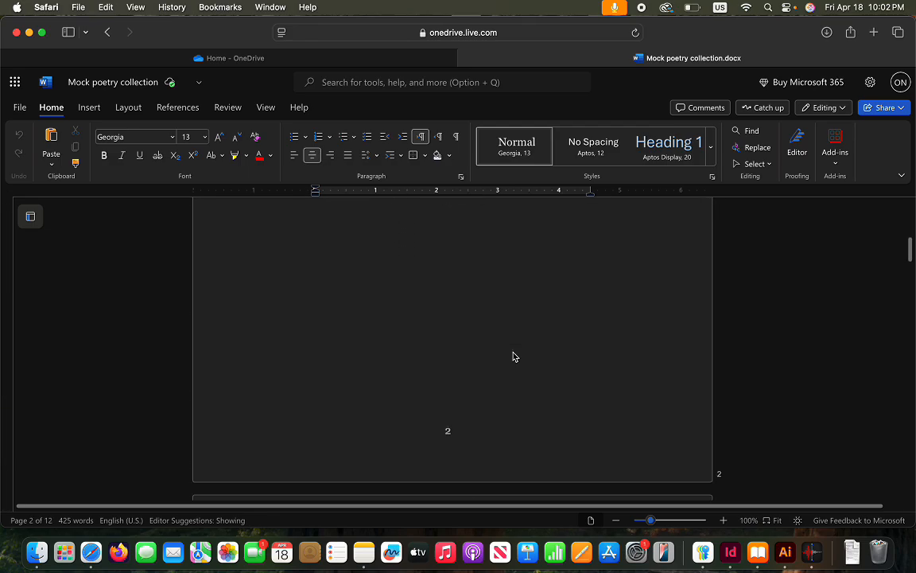
scroll(513, 356, down, 2)
scroll(513, 353, up, 1)
scroll(513, 351, down, 2)
scroll(513, 352, down, 2)
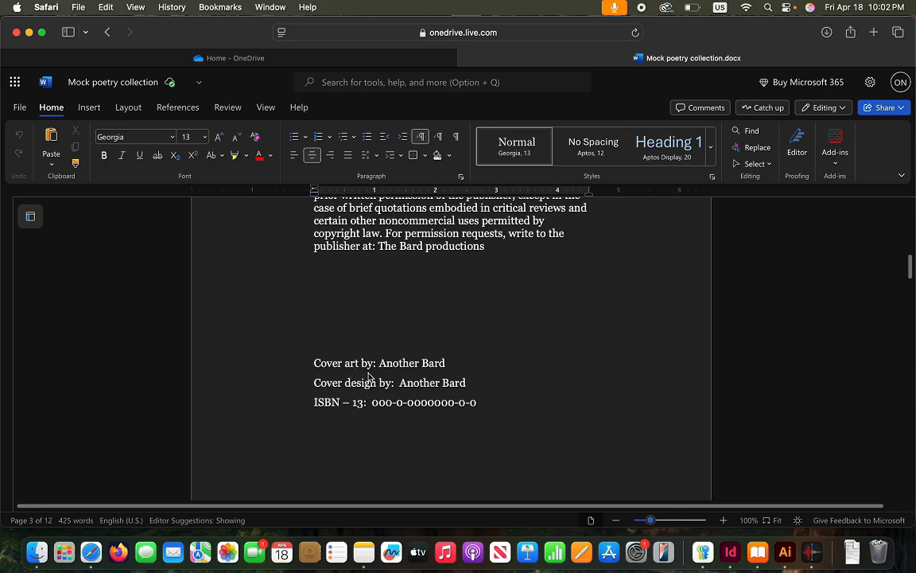
scroll(411, 408, down, 1)
scroll(411, 408, down, 10)
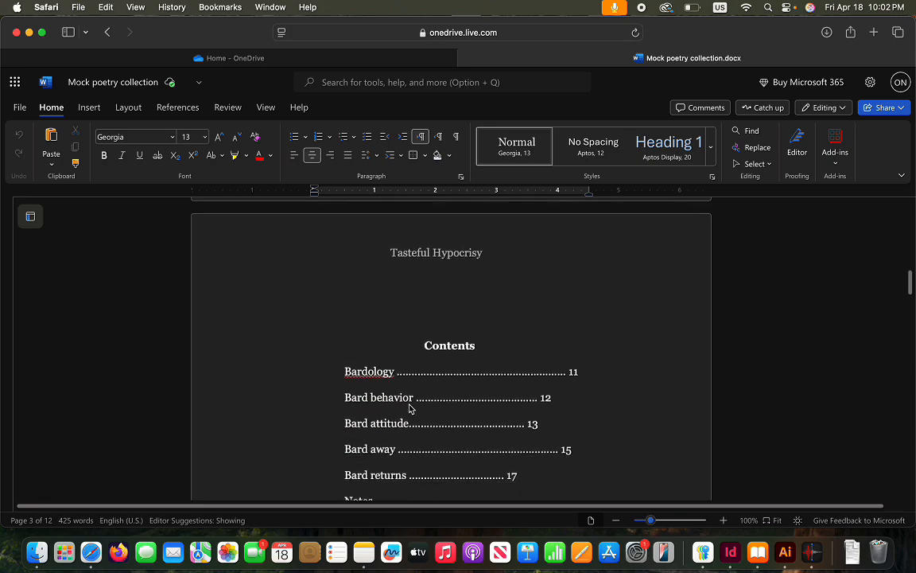
scroll(396, 394, down, 10)
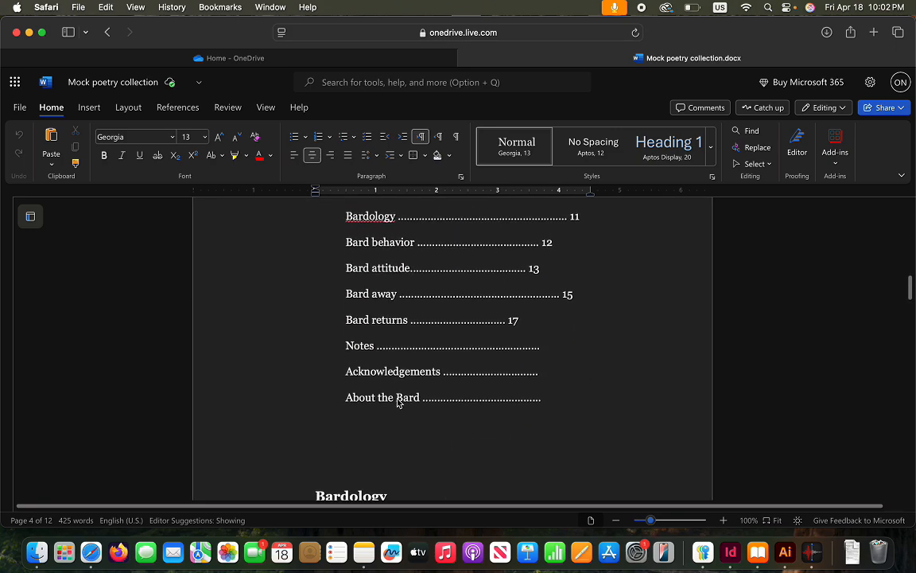
scroll(397, 398, down, 15)
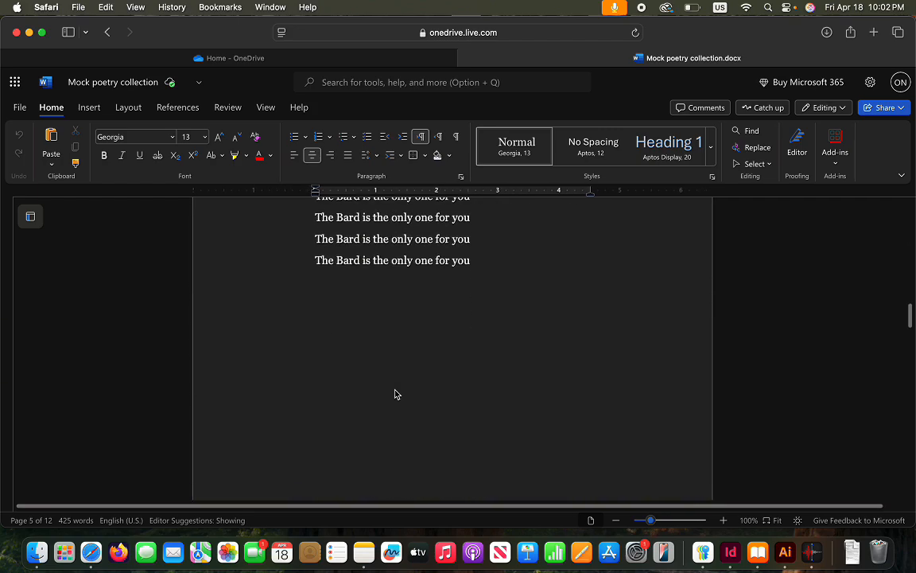
scroll(394, 389, down, 15)
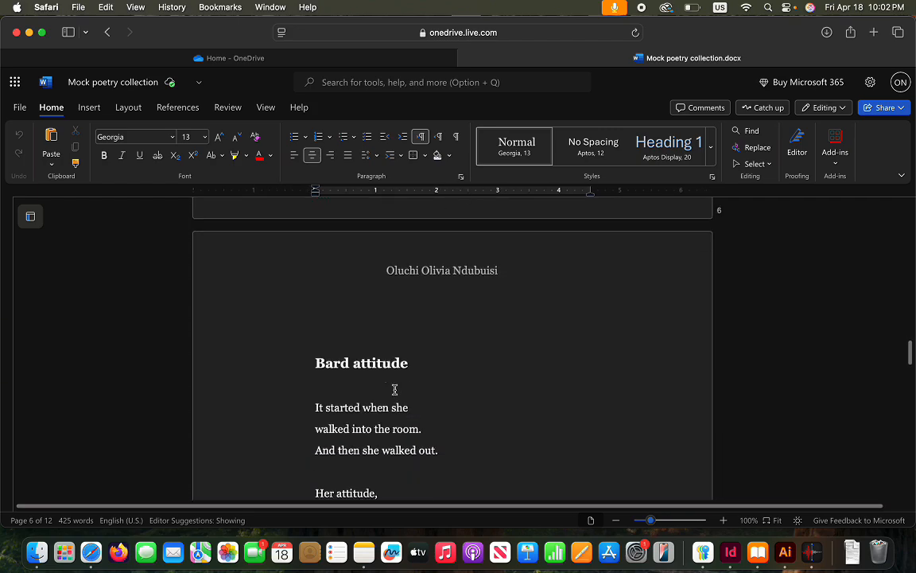
scroll(396, 394, down, 15)
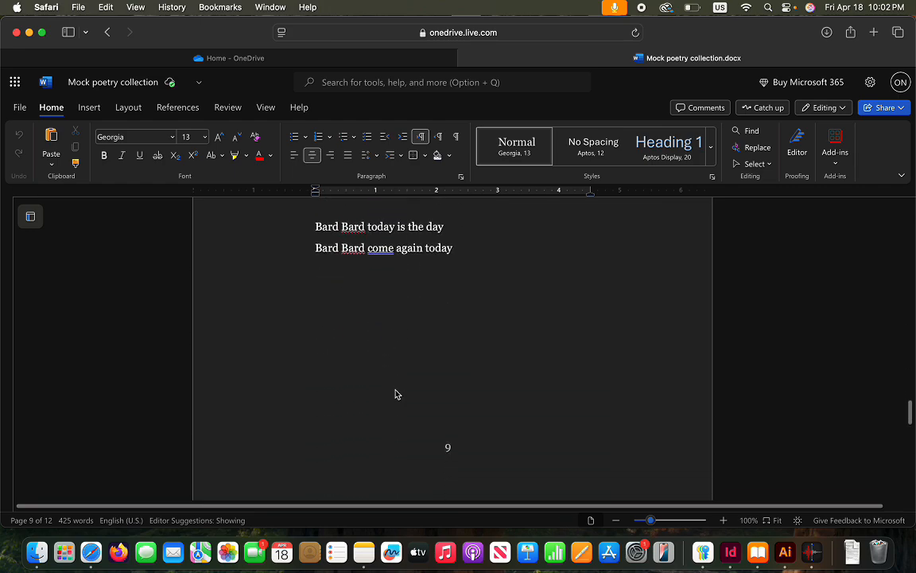
scroll(402, 395, down, 10)
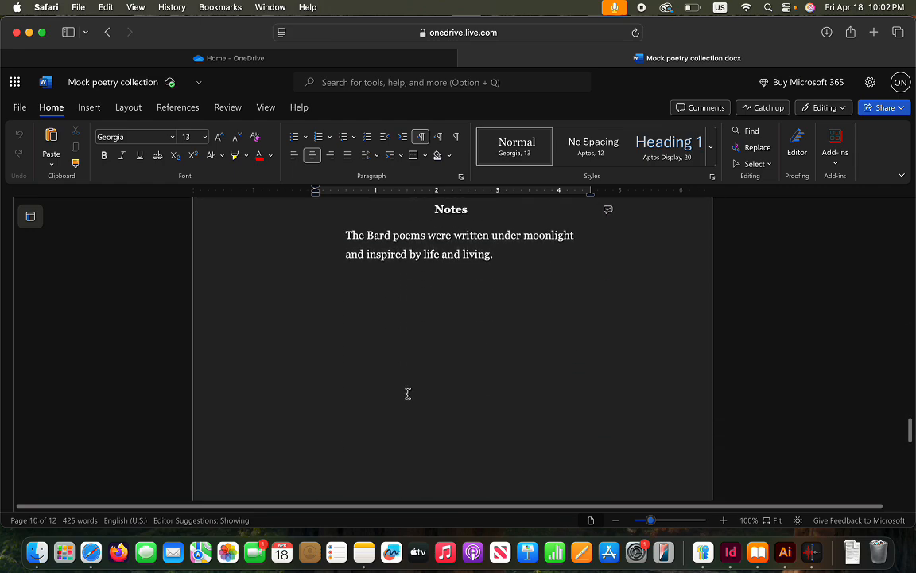
scroll(408, 398, down, 10)
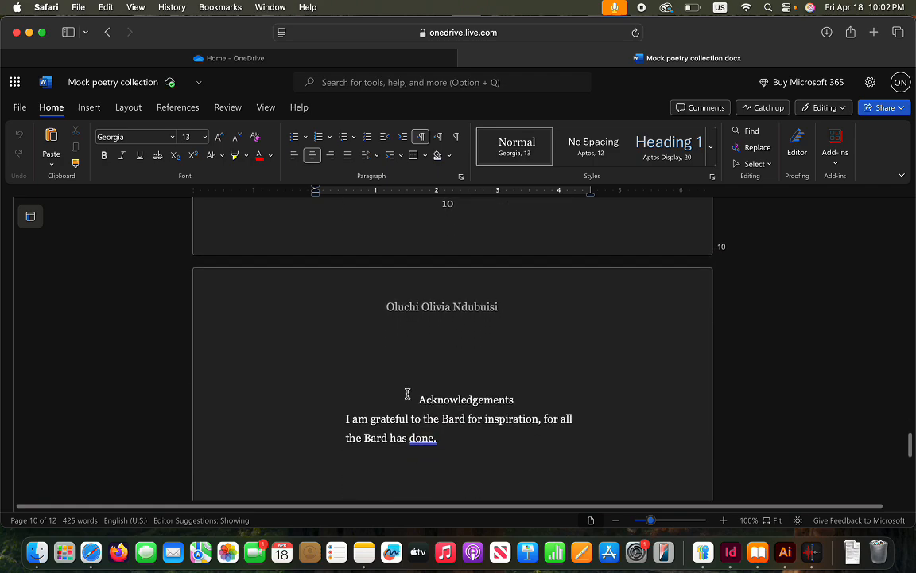
scroll(444, 385, down, 15)
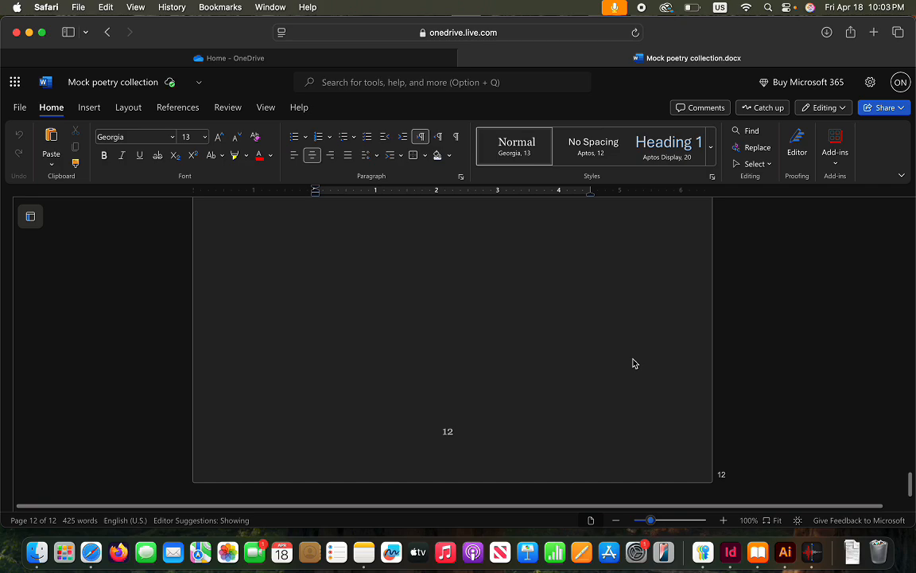
click(732, 558)
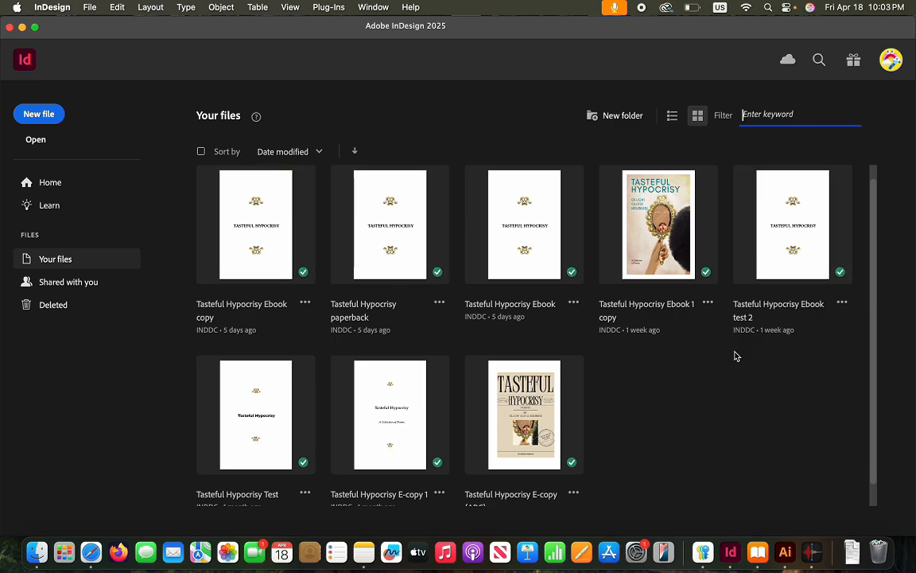
Start a new document from the InDesign home screen's New file button
scroll(641, 385, down, 2)
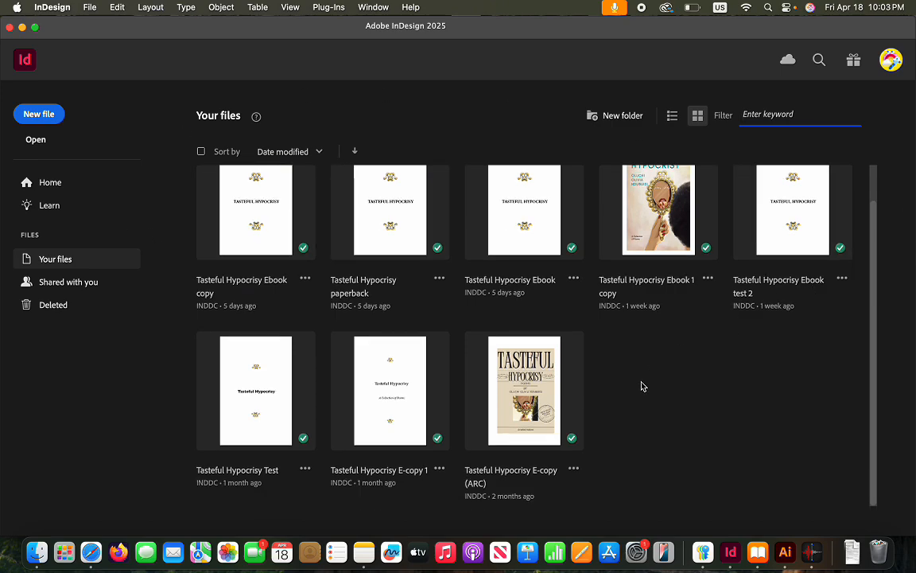
scroll(642, 386, up, 2)
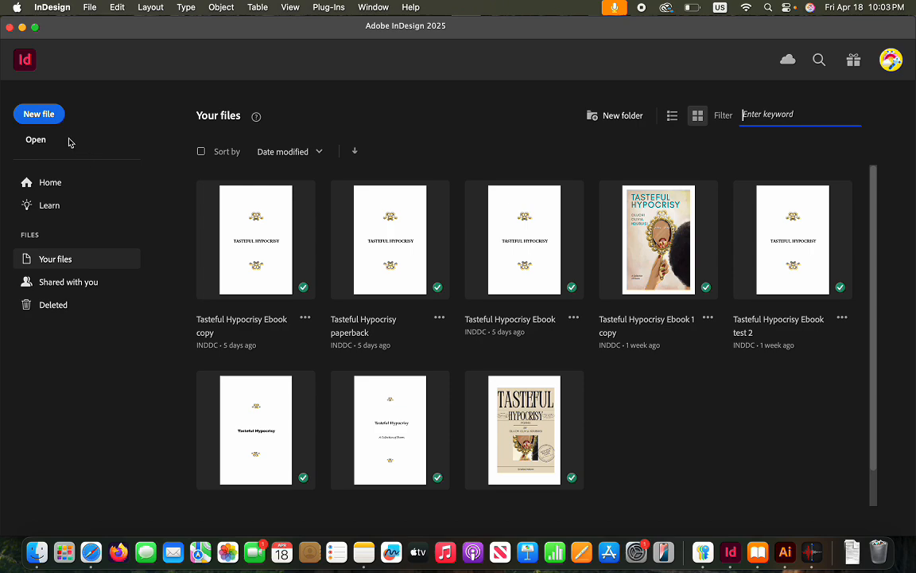
click(55, 116)
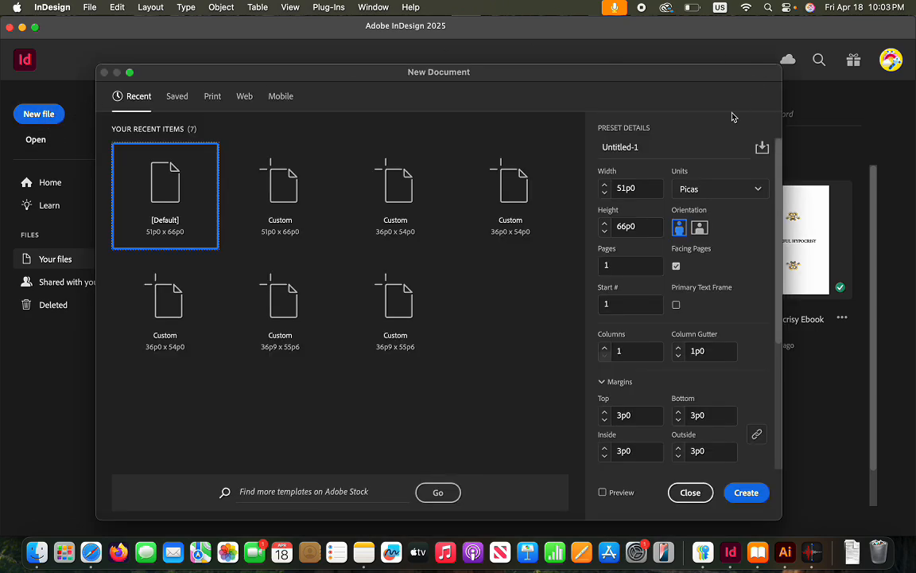
Set the new document's units to Inches and name it 'Mock poetry collection'
click(705, 152)
click(746, 198)
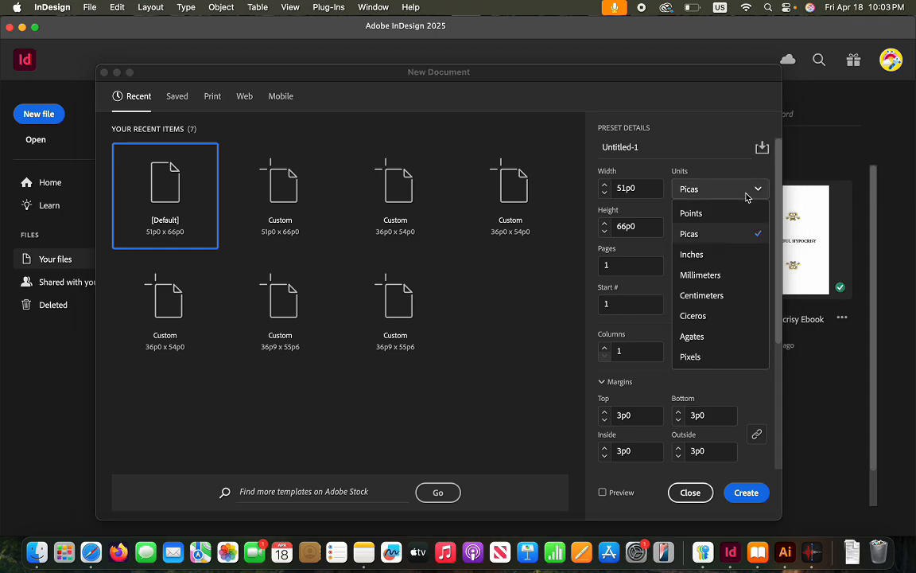
click(695, 254)
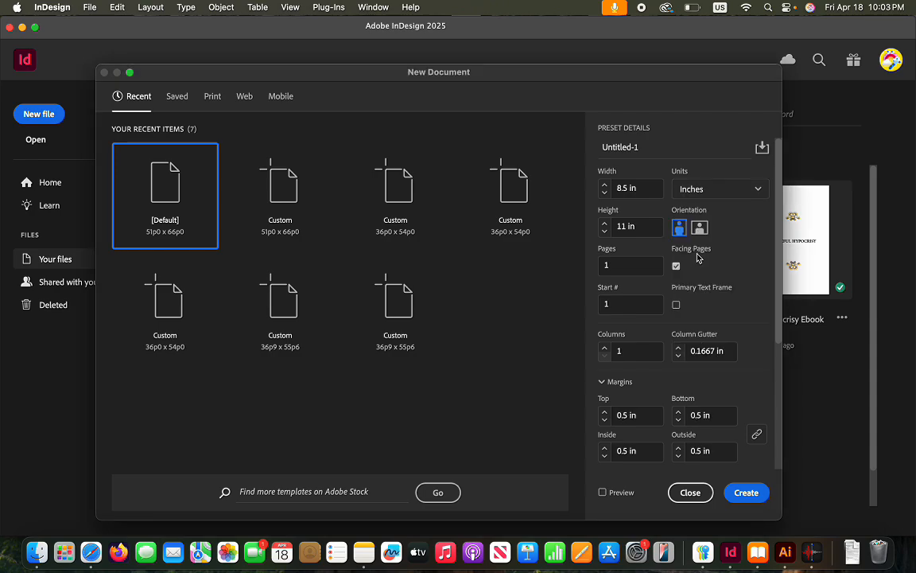
click(647, 150)
text(Mock poetry collection)
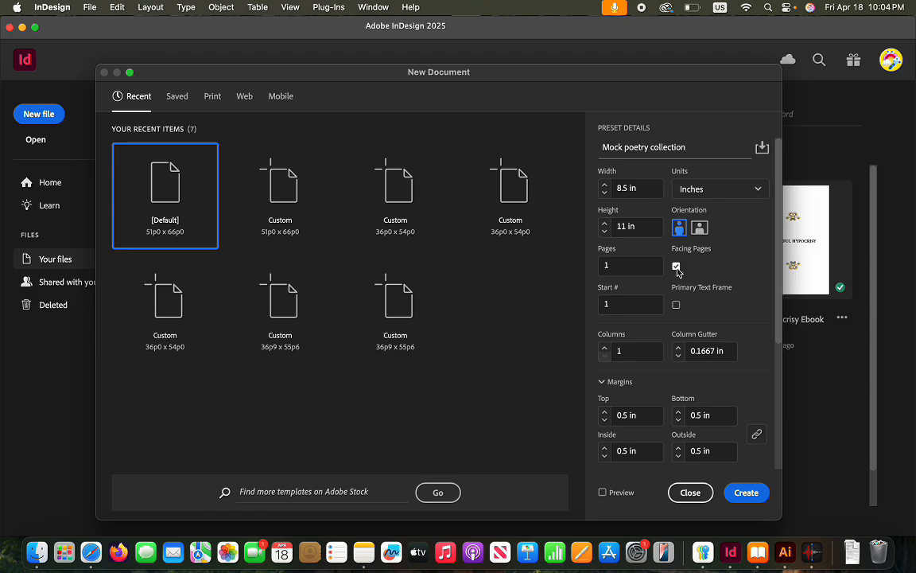
click(629, 191)
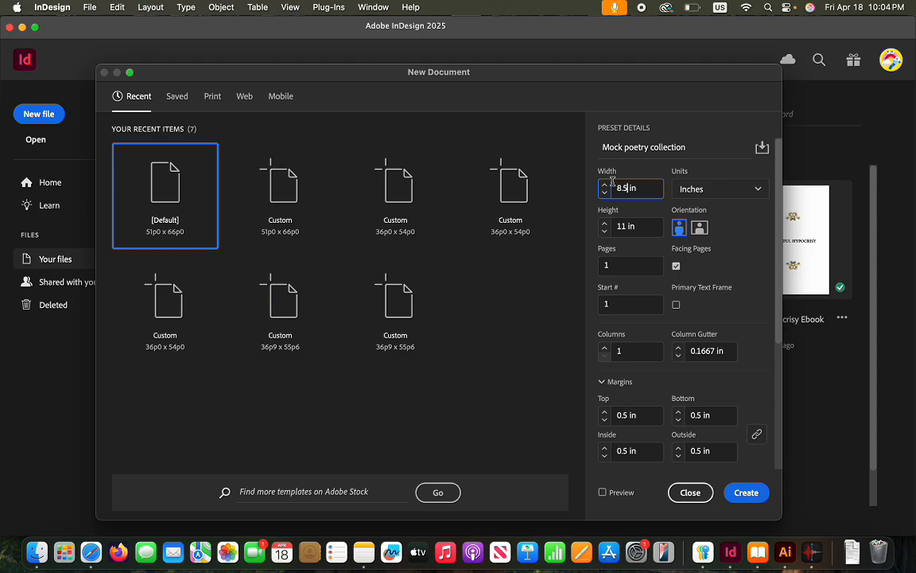
Change the page size from 8.5 x 11 in to 6 in wide by 9 in tall
key(BackSpace)
key(BackSpace)
key(BackSpace)
text(6)
click(651, 229)
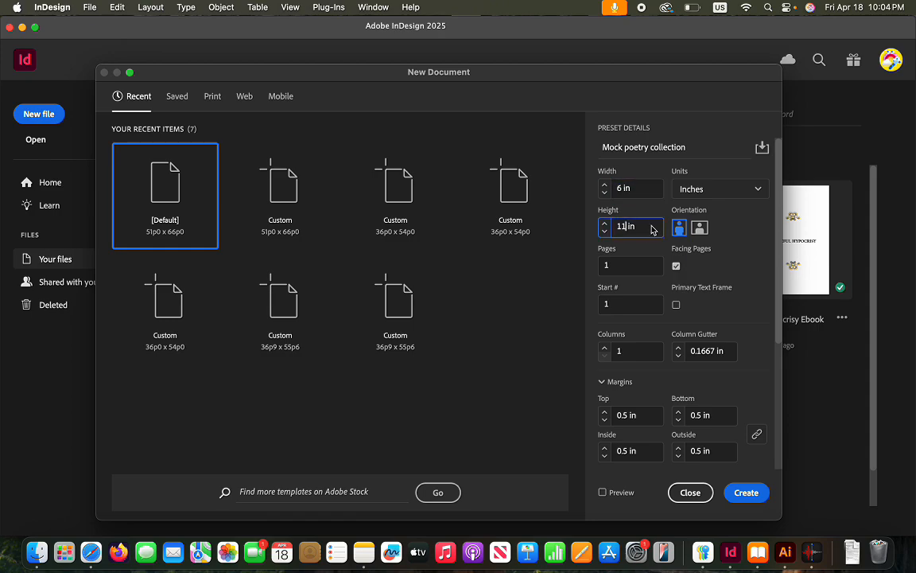
key(BackSpace)
key(BackSpace)
text(9)
click(755, 226)
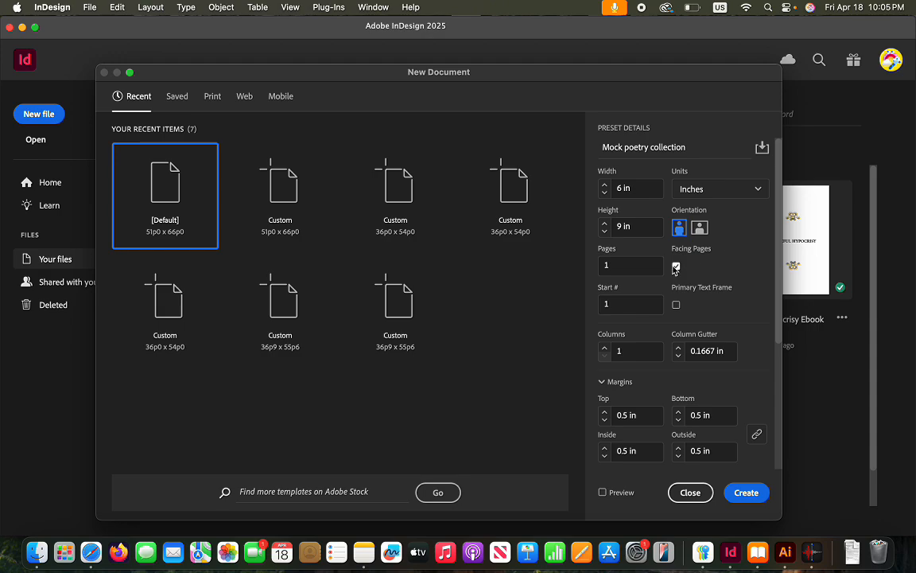
scroll(611, 275, down, 1)
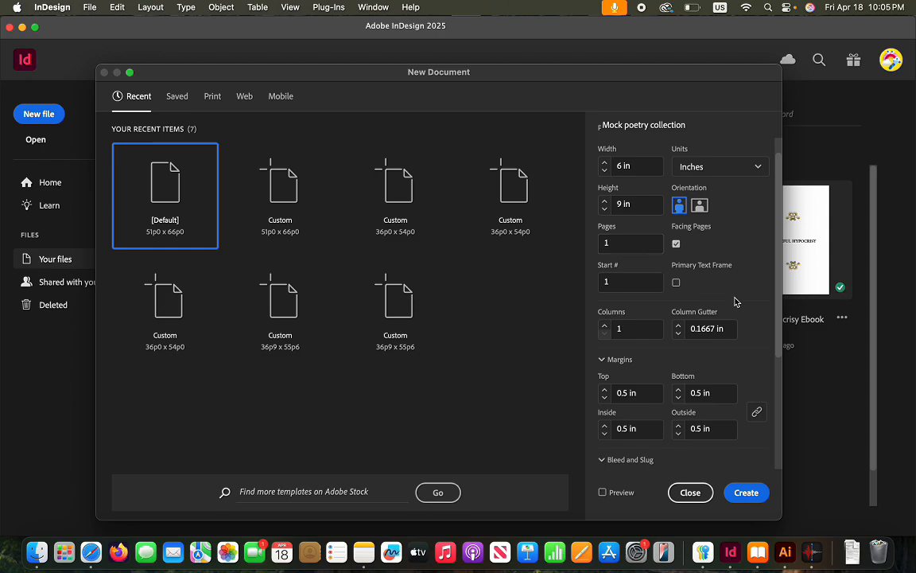
scroll(710, 308, down, 3)
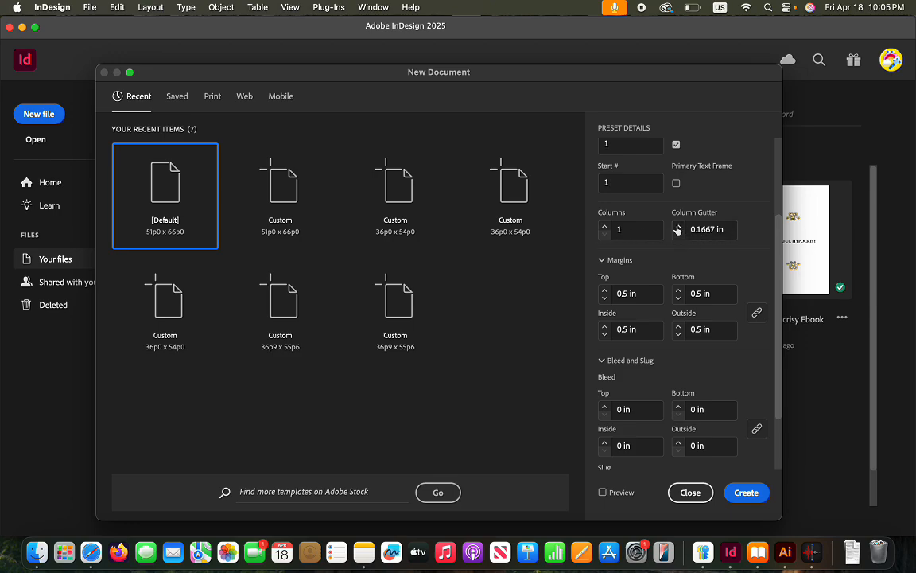
Set the column gutter to 0.375 in
click(677, 226)
click(678, 226)
click(678, 226)
click(678, 226)
click(678, 235)
click(678, 235)
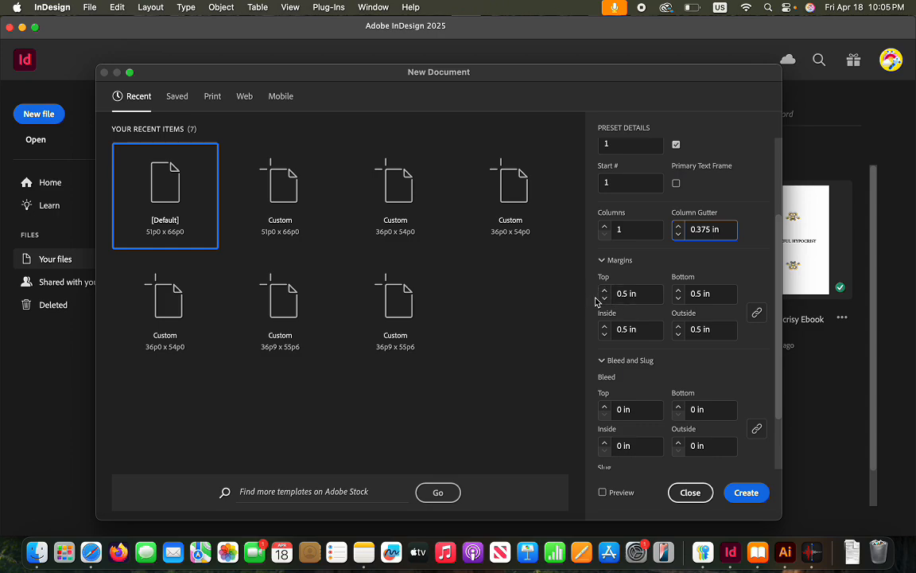
Set 0.75 in top/bottom and unlinked 0.875 in inside/outside margins, then create the document
click(606, 291)
click(606, 290)
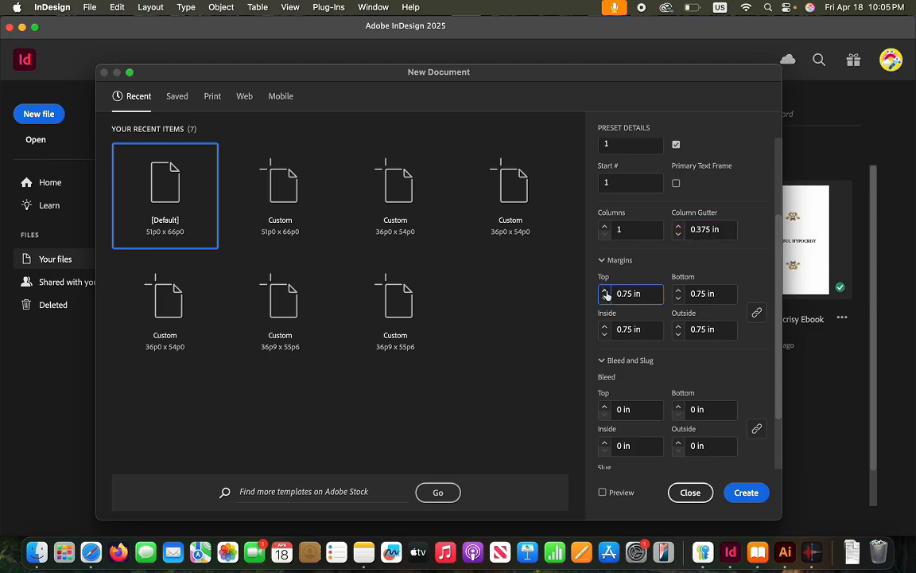
click(758, 313)
click(605, 326)
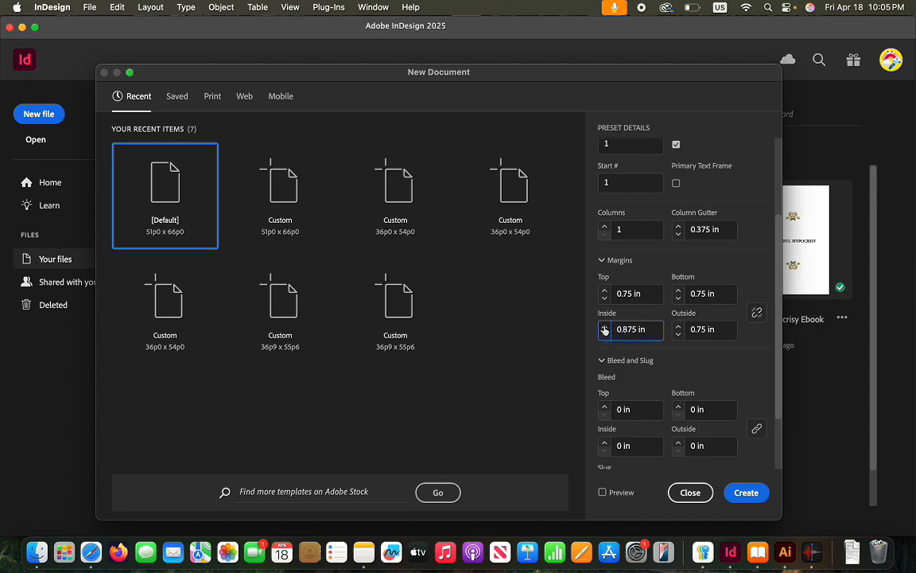
click(677, 325)
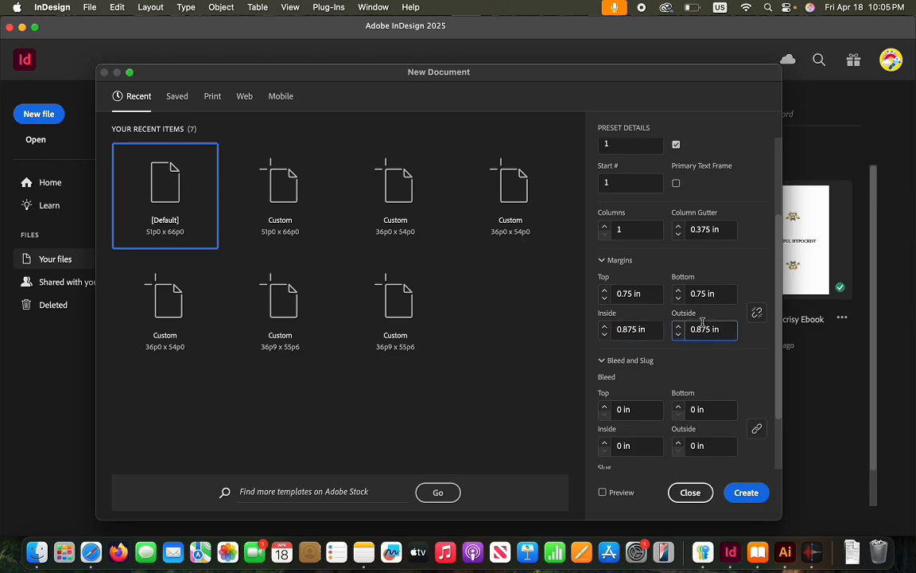
scroll(717, 349, down, 2)
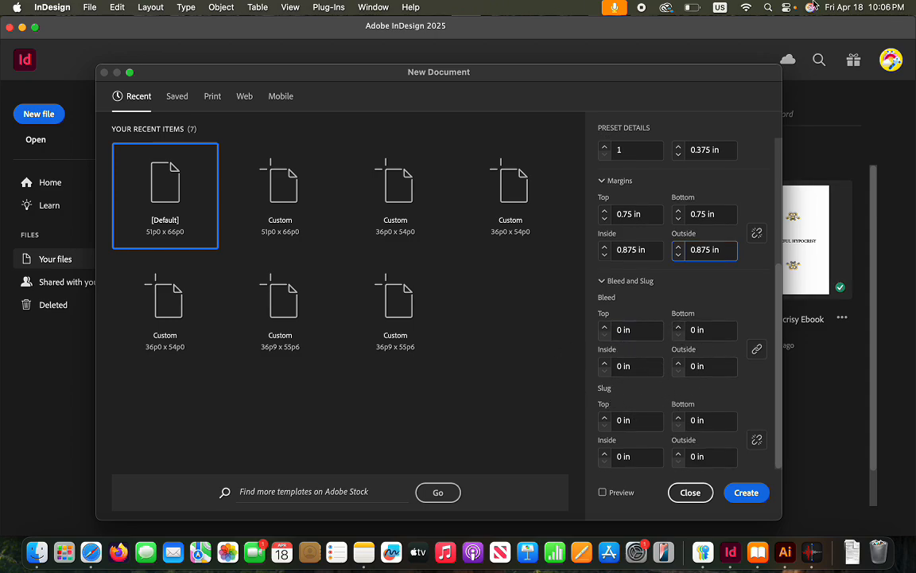
click(746, 492)
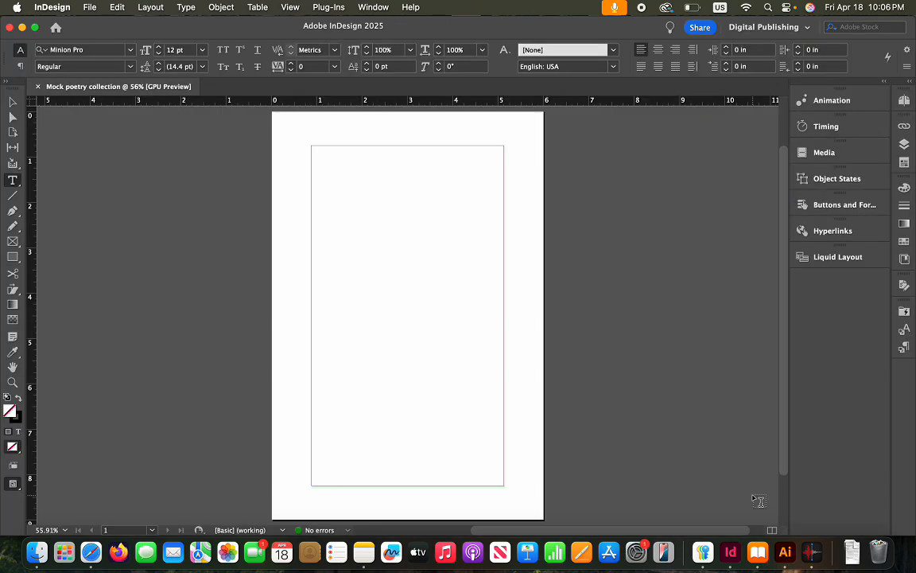
scroll(382, 338, down, 2)
scroll(426, 345, up, 4)
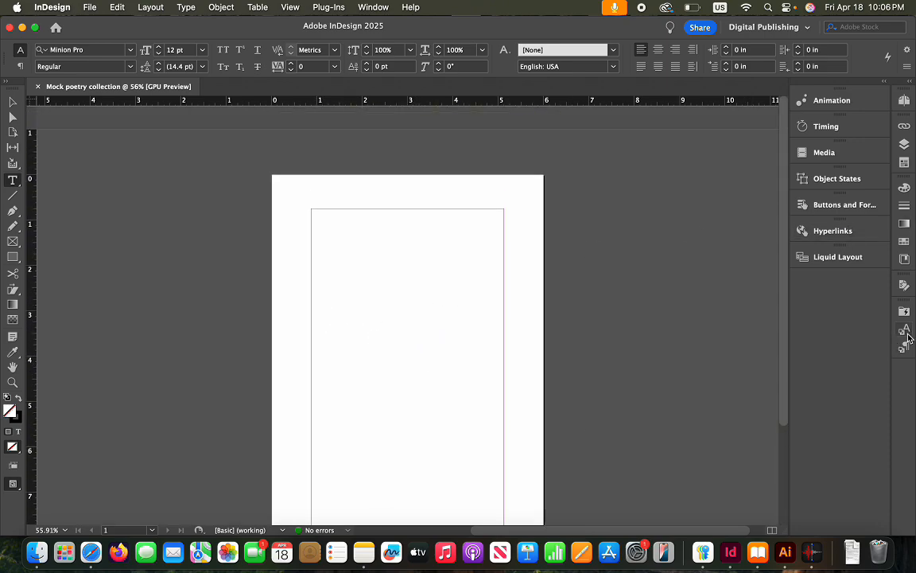
click(904, 100)
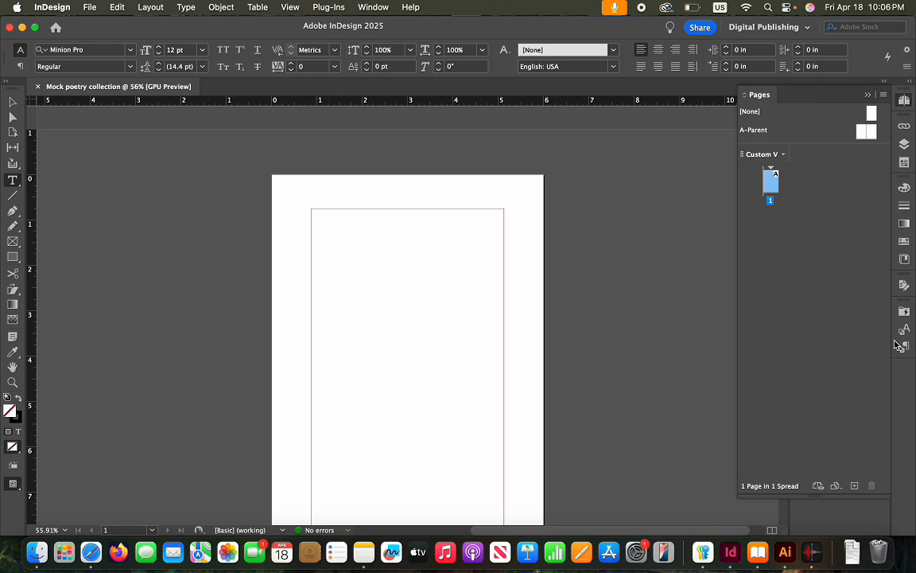
scroll(429, 343, down, 5)
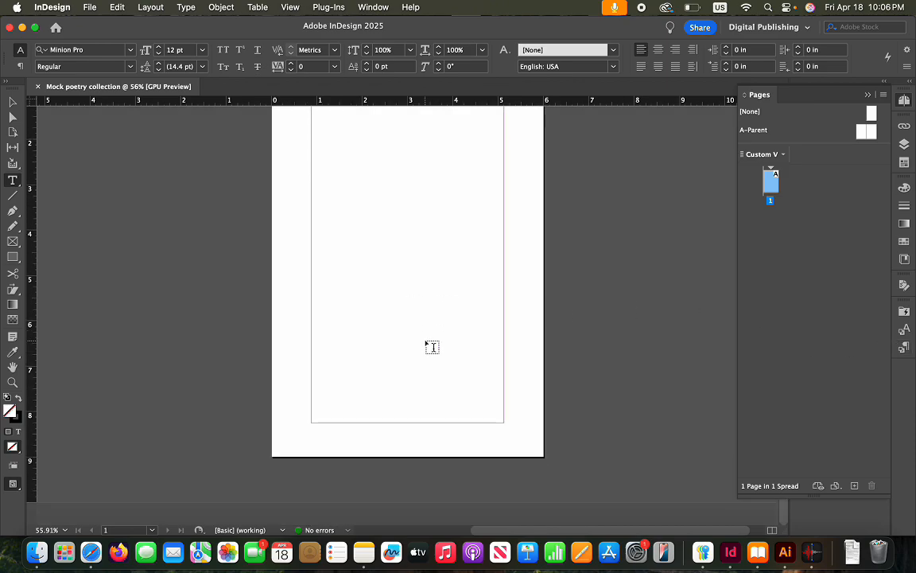
scroll(430, 346, up, 5)
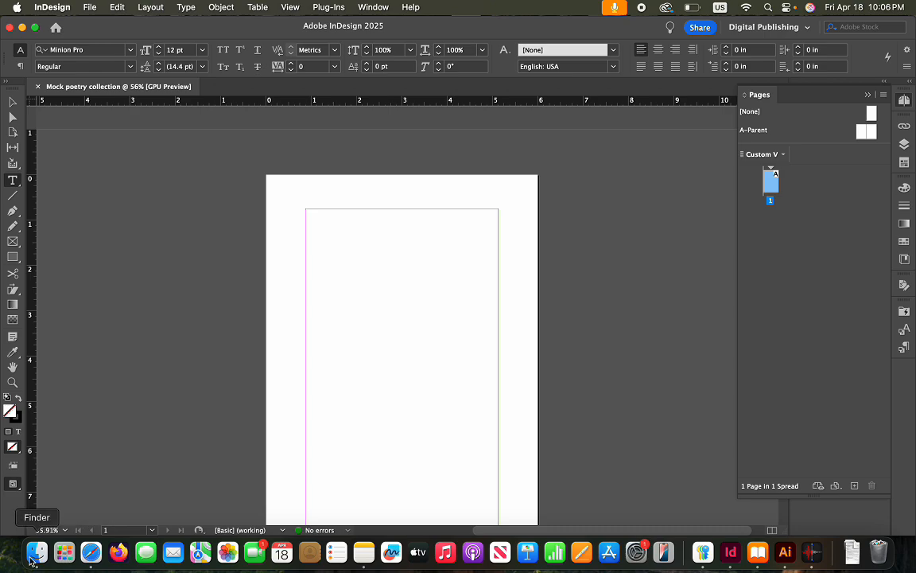
click(90, 559)
Copy the mascot image from the manuscript's title page and return to InDesign
scroll(348, 293, down, 3)
scroll(347, 293, up, 20)
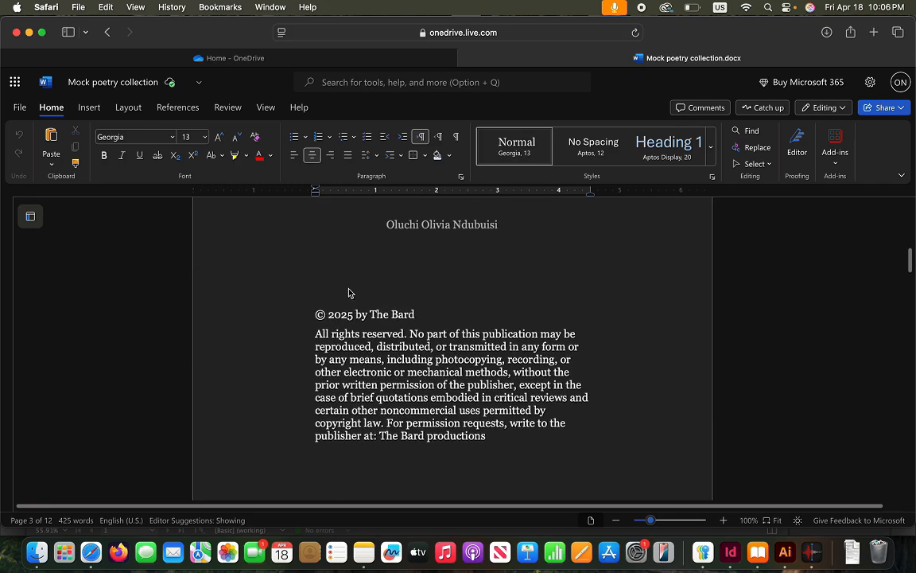
scroll(348, 292, up, 15)
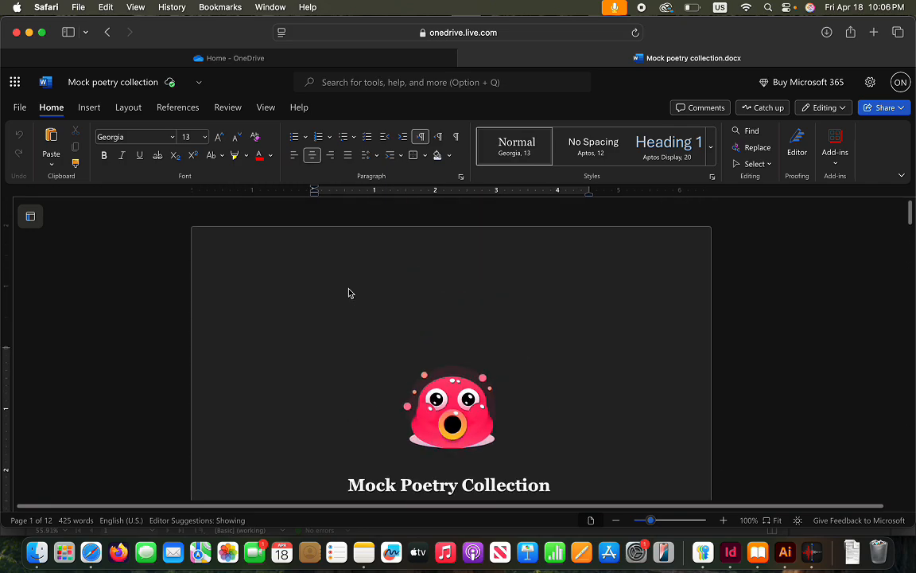
click(457, 389)
right_click(458, 386)
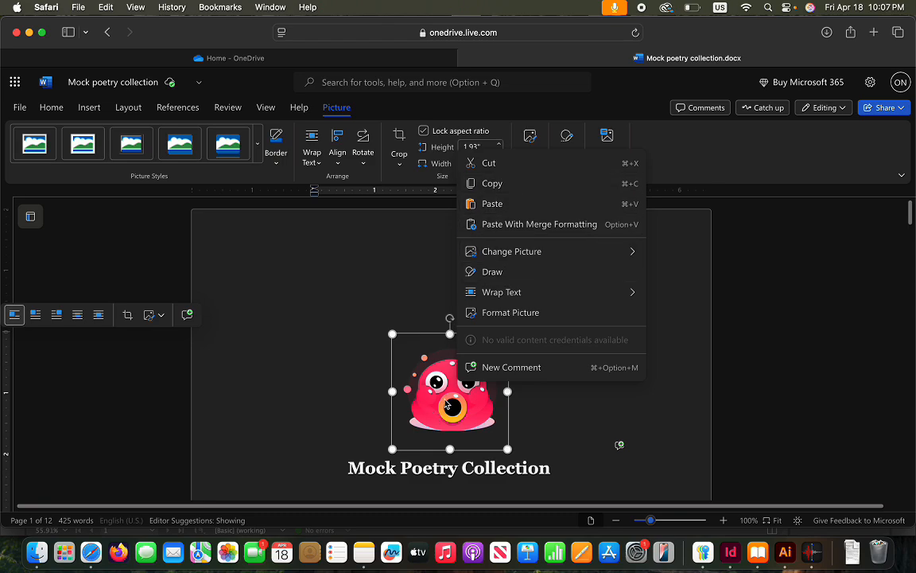
click(513, 185)
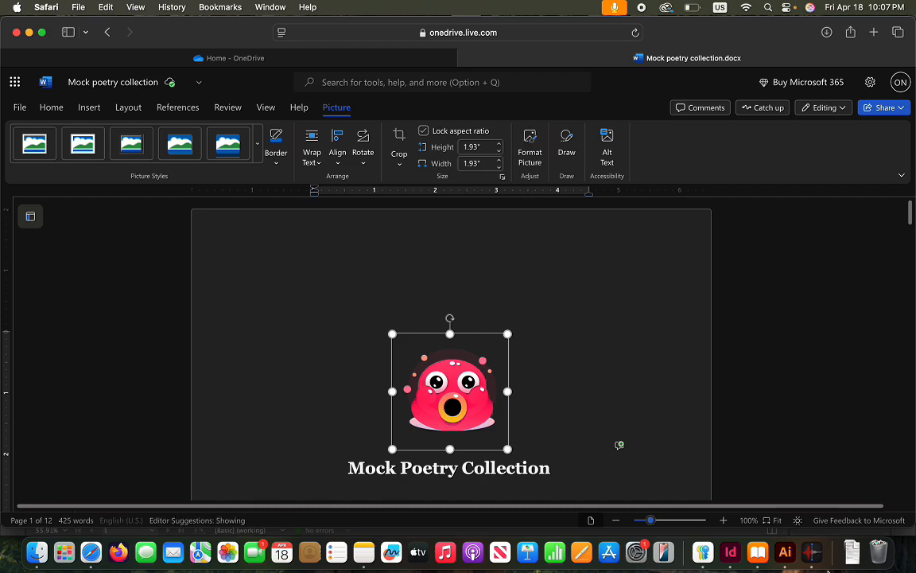
click(731, 551)
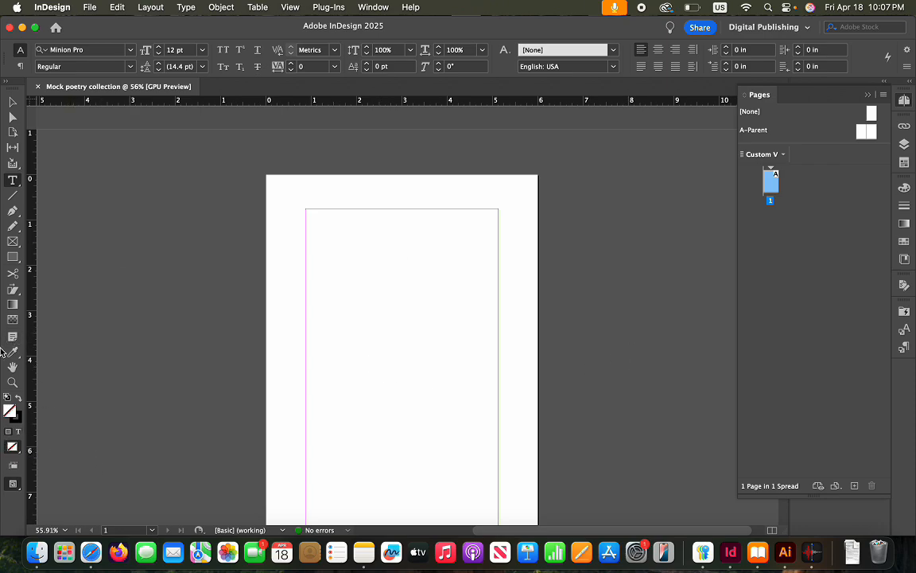
Draw one 2.28 x 2.02 in rectangle frame near the top of page 1, undoing the accidental duplicate
click(13, 243)
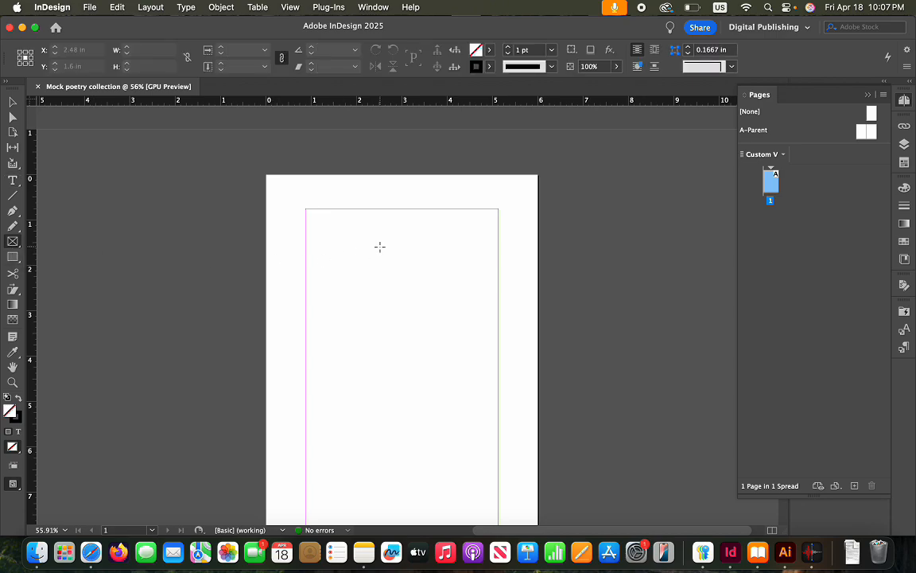
drag(347, 245, 451, 337)
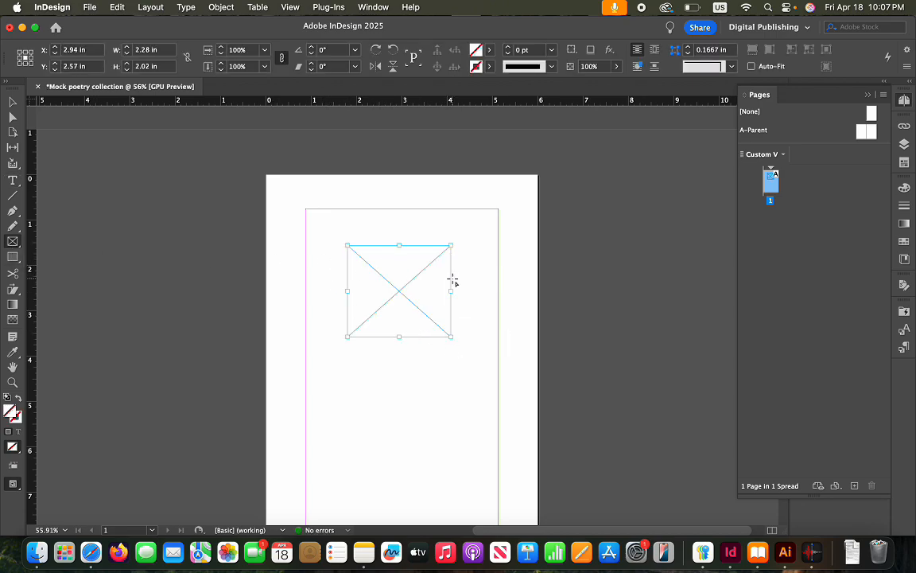
click(403, 285)
click(521, 277)
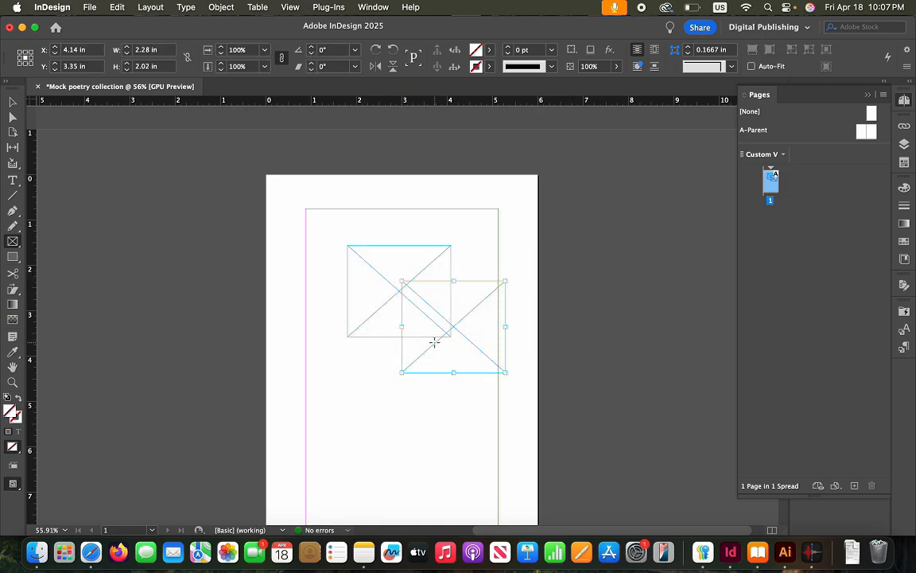
key(super+z)
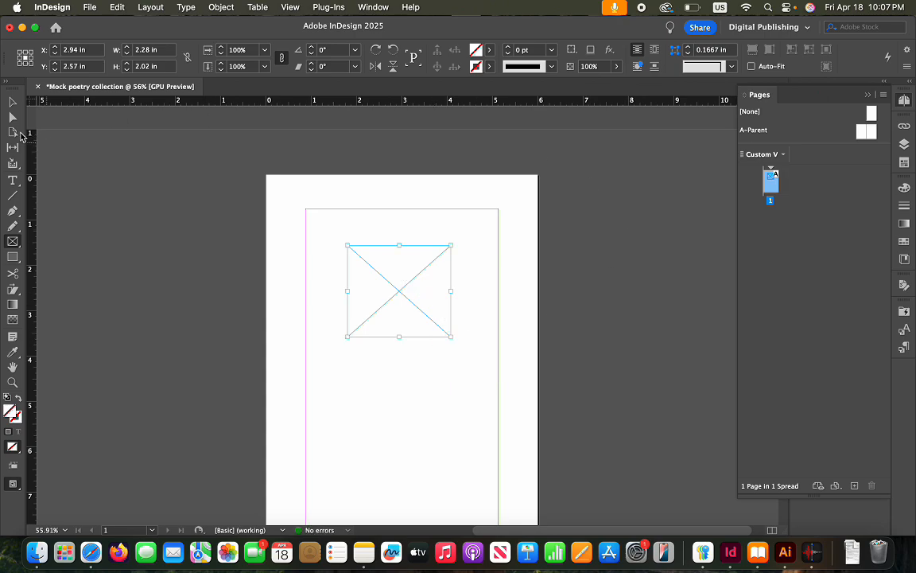
click(13, 103)
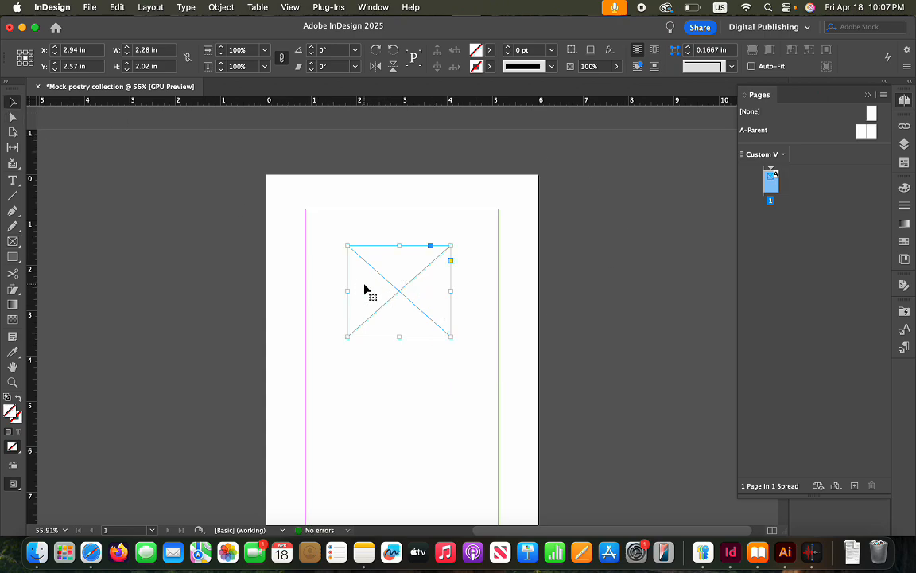
click(90, 7)
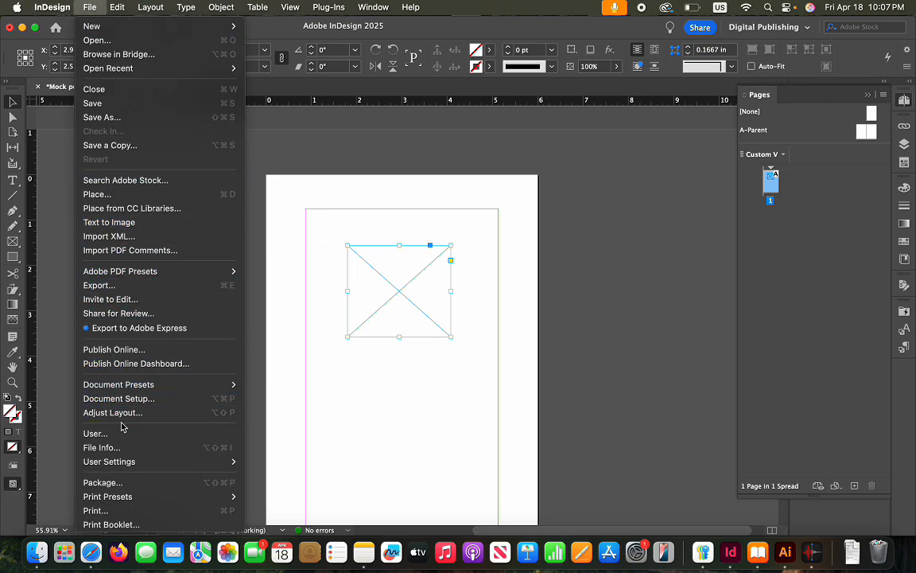
click(94, 194)
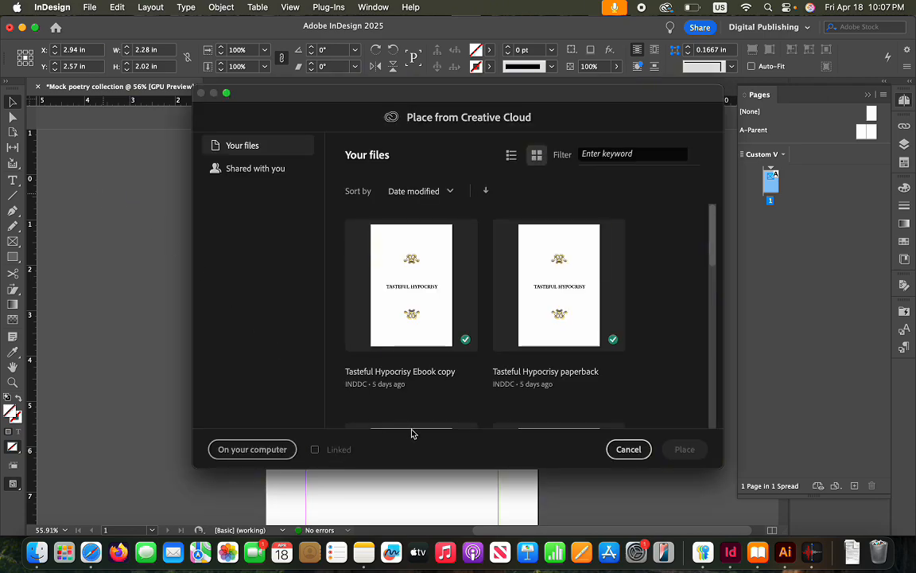
click(628, 449)
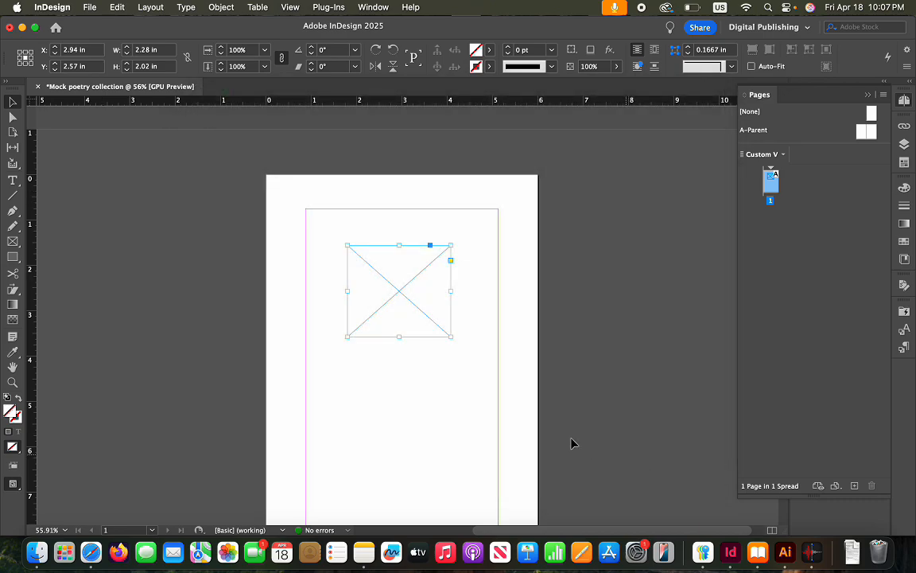
right_click(413, 386)
click(380, 382)
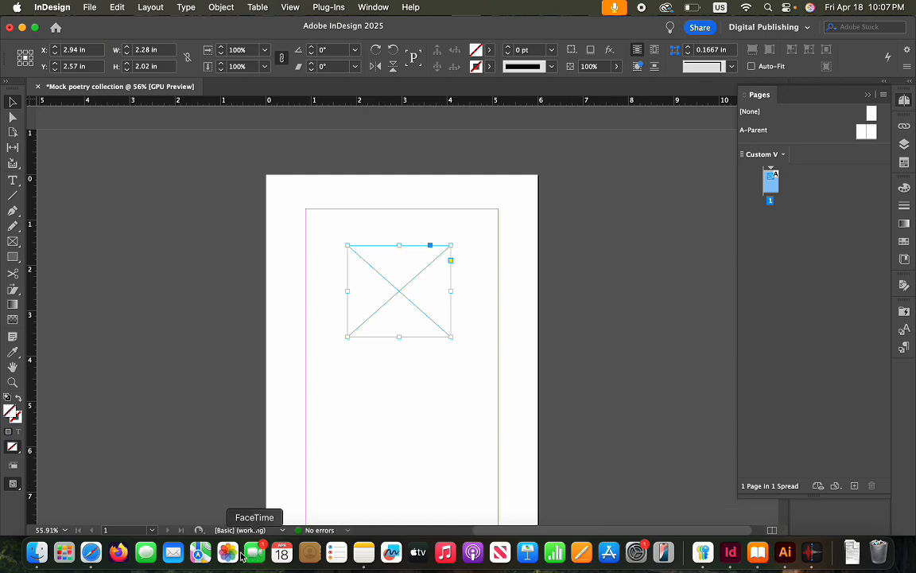
click(90, 552)
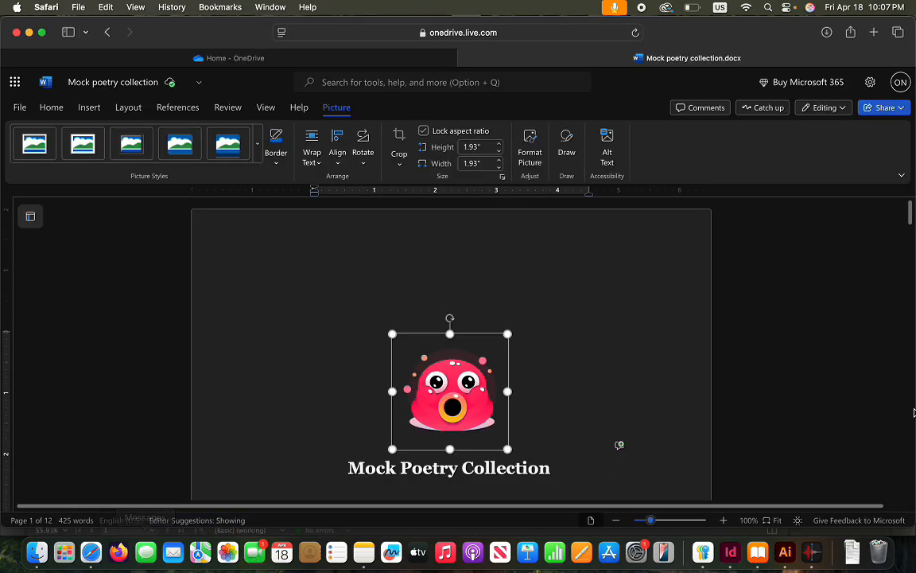
scroll(619, 366, down, 1)
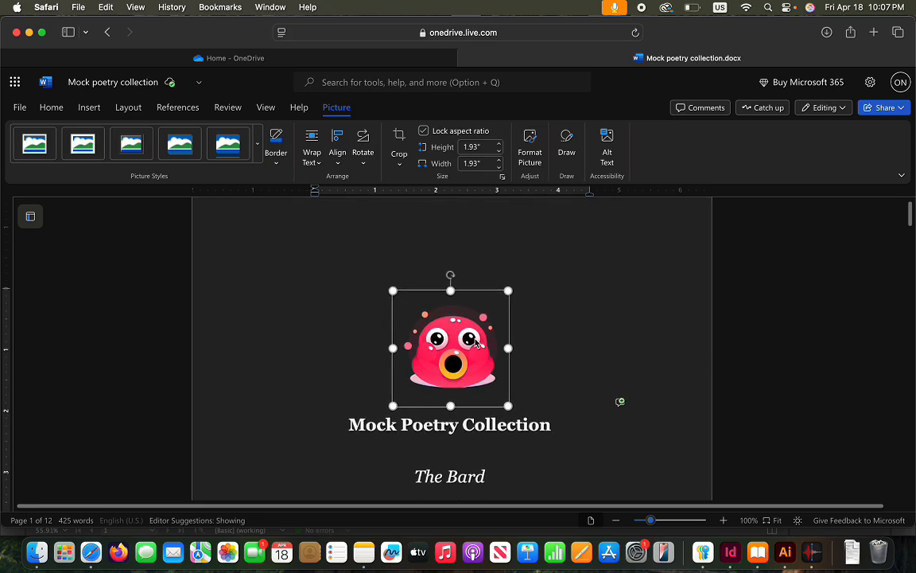
right_click(433, 340)
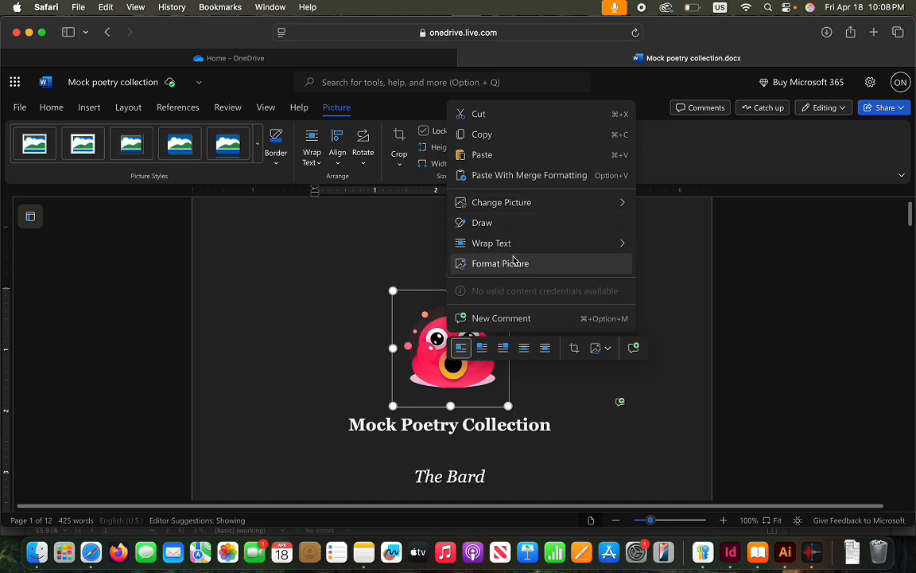
click(335, 116)
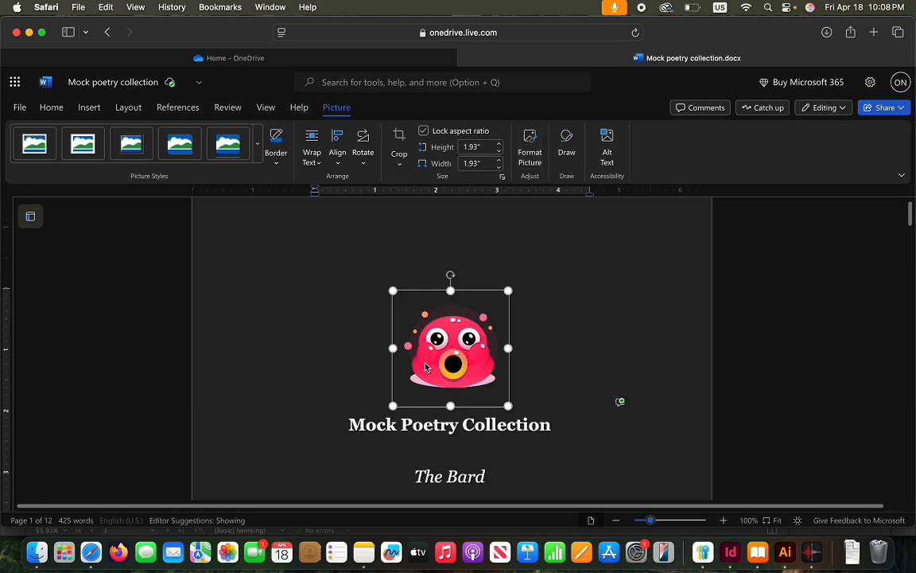
right_click(440, 338)
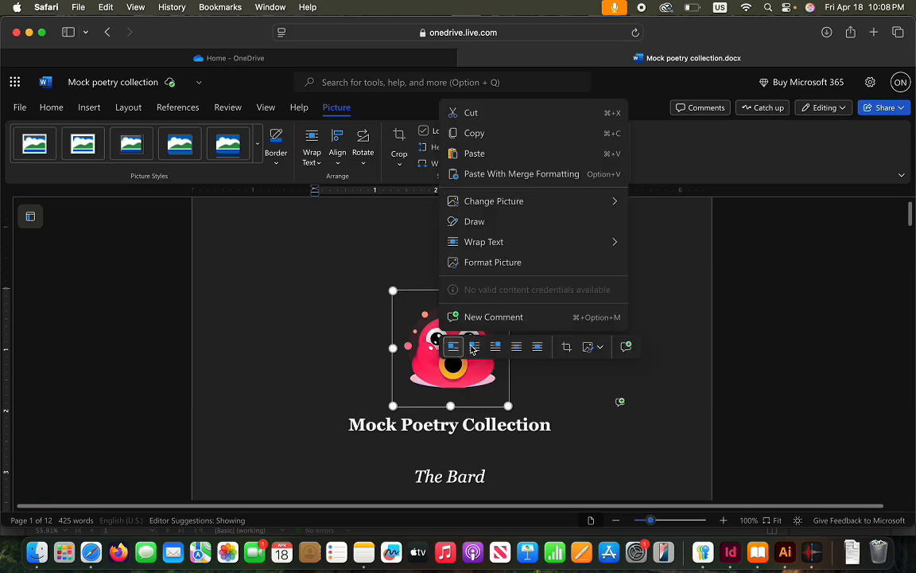
click(600, 353)
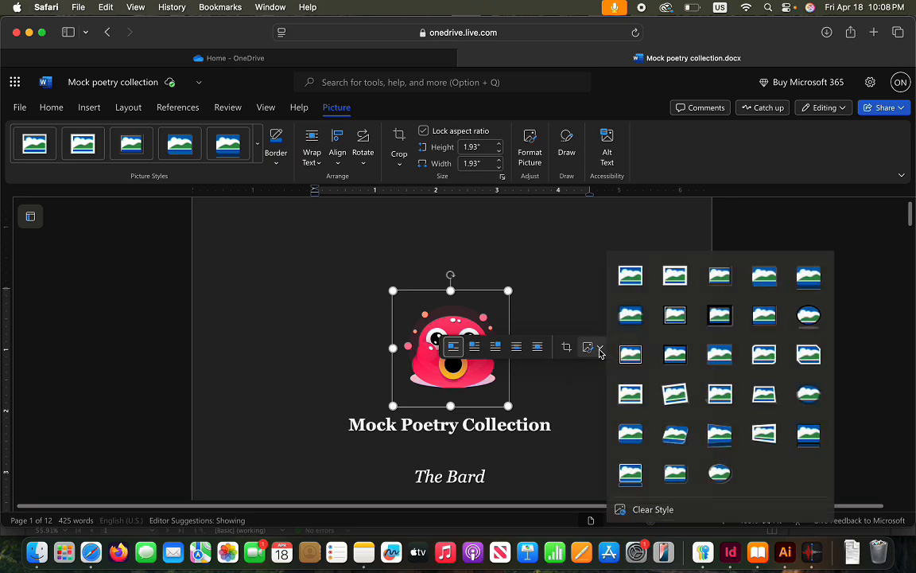
key(Escape)
scroll(531, 386, down, 4)
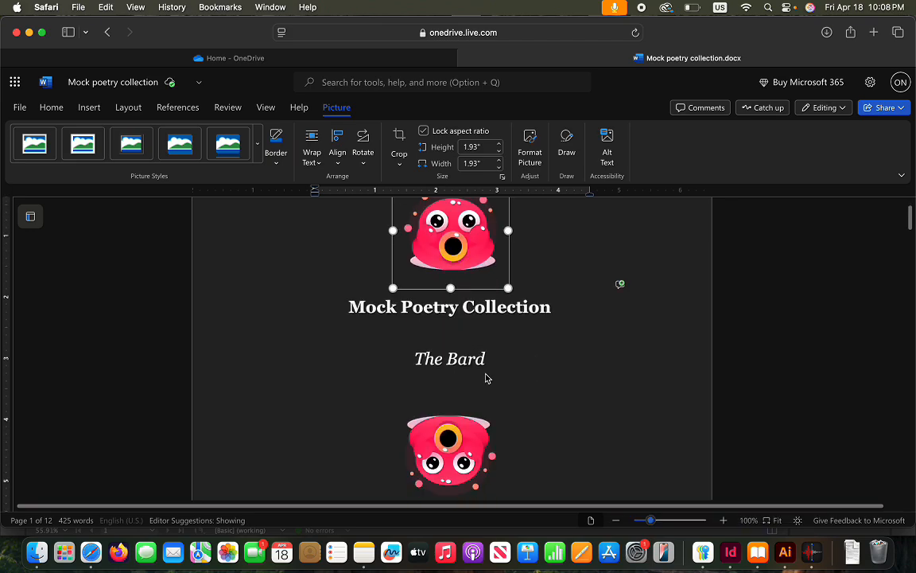
click(731, 562)
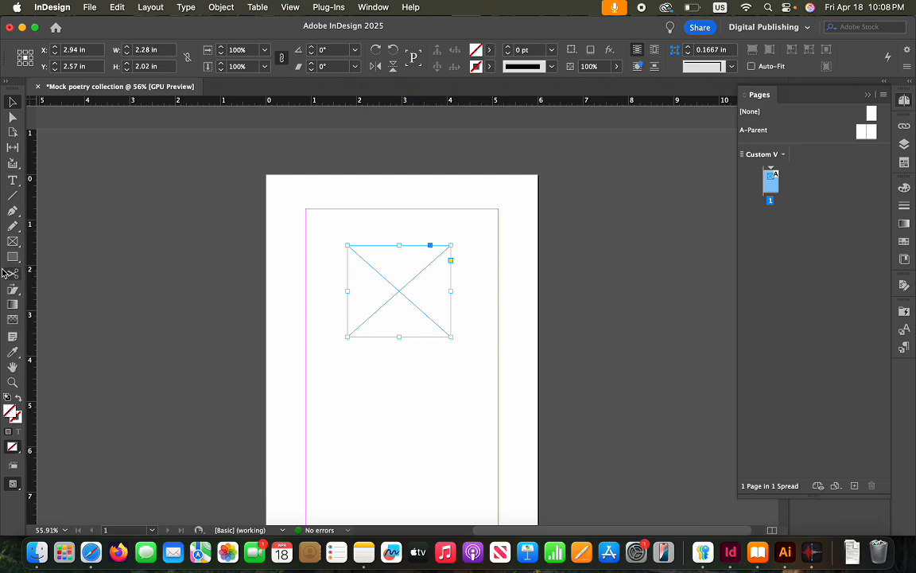
Place the sunset photo from the computer into the image frame
click(89, 8)
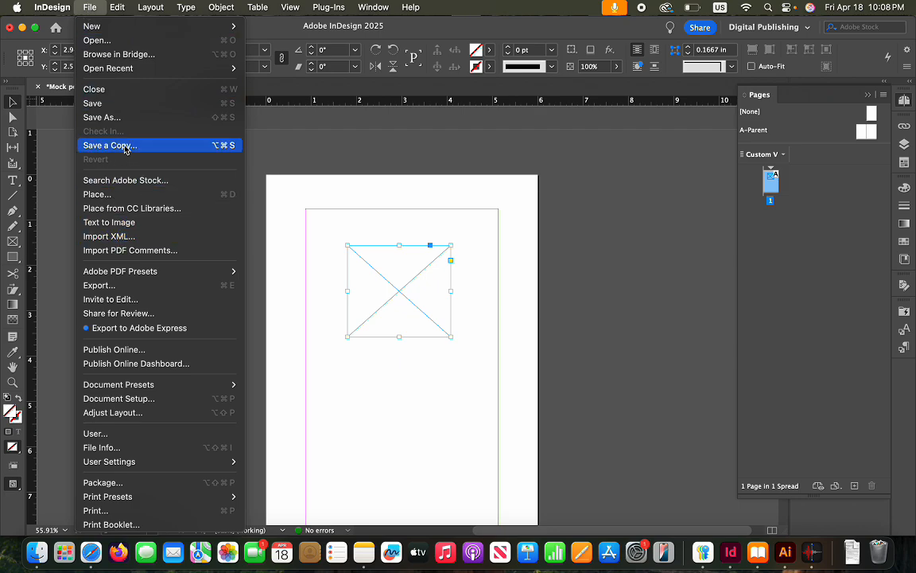
click(141, 197)
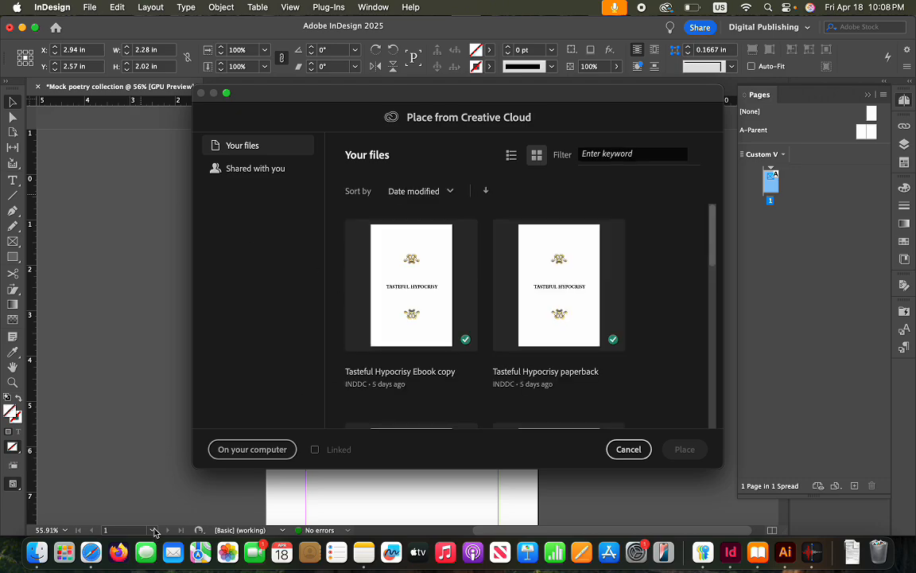
click(291, 450)
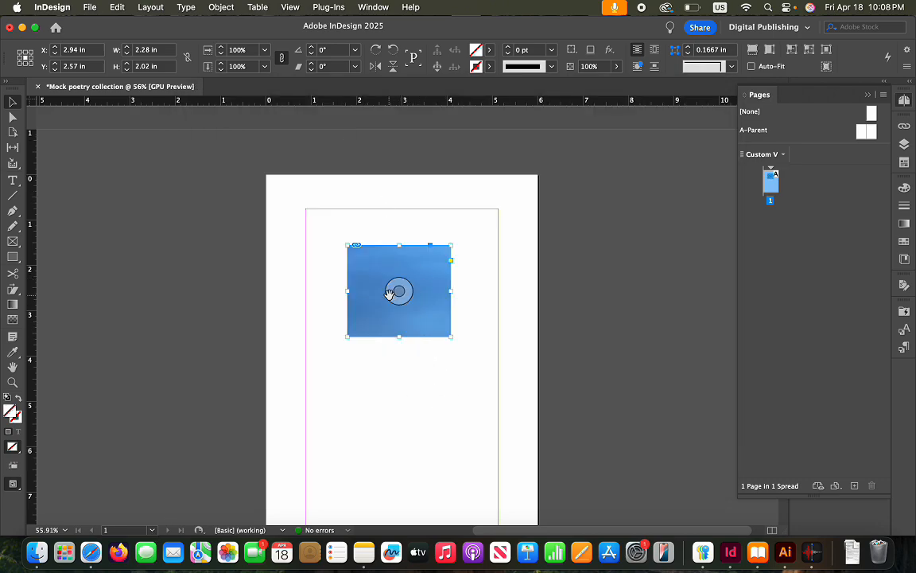
Apply Fitting > Fit Content to Frame to the photo, then deselect it
right_click(427, 315)
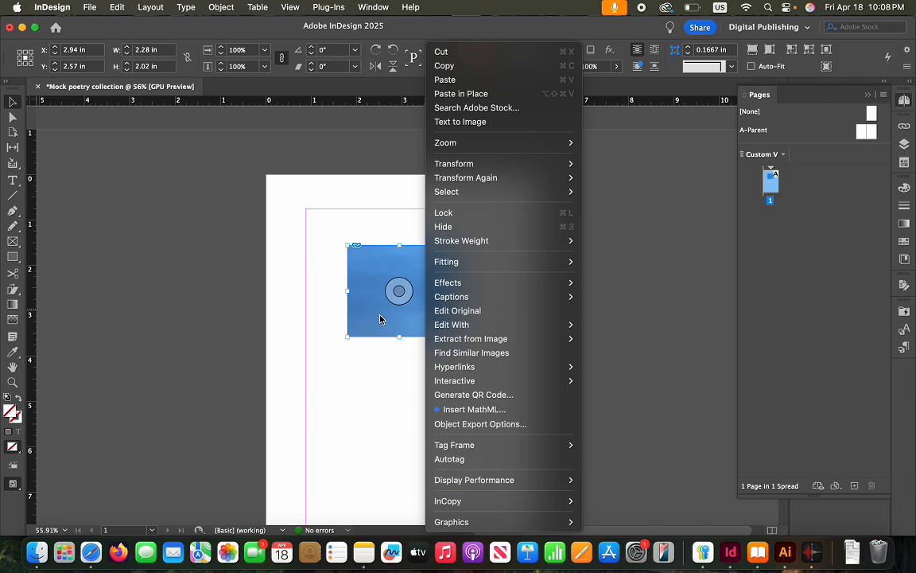
mouse_move(551, 339)
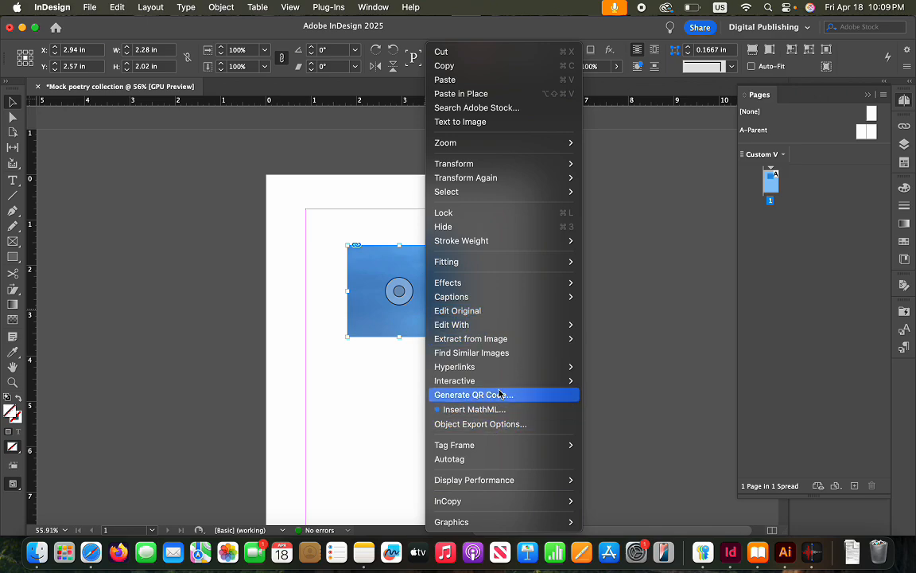
mouse_move(509, 344)
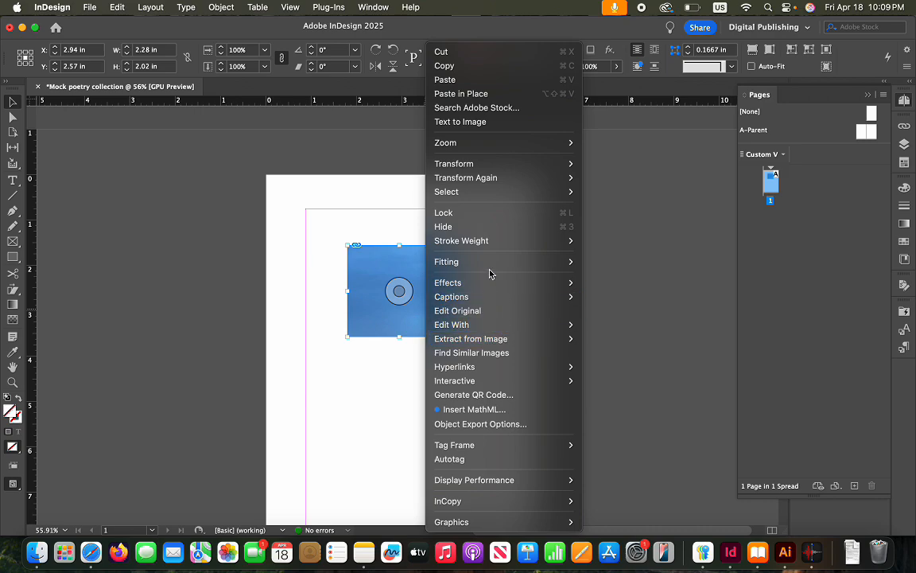
mouse_move(493, 263)
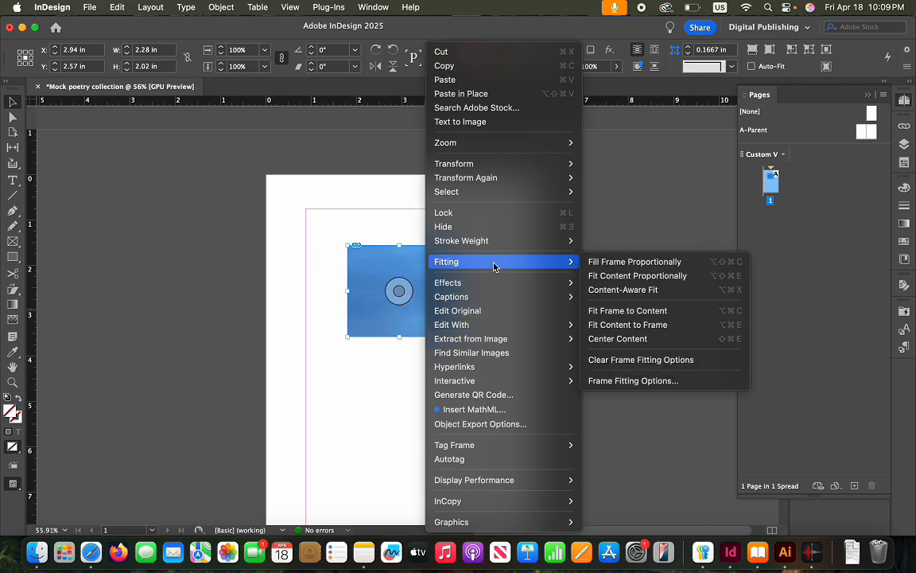
click(643, 326)
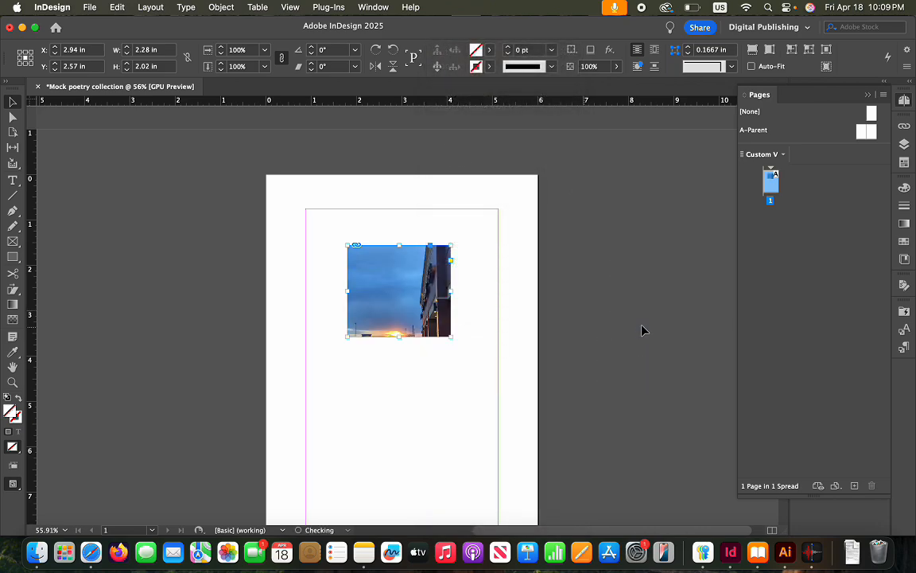
scroll(434, 375, down, 3)
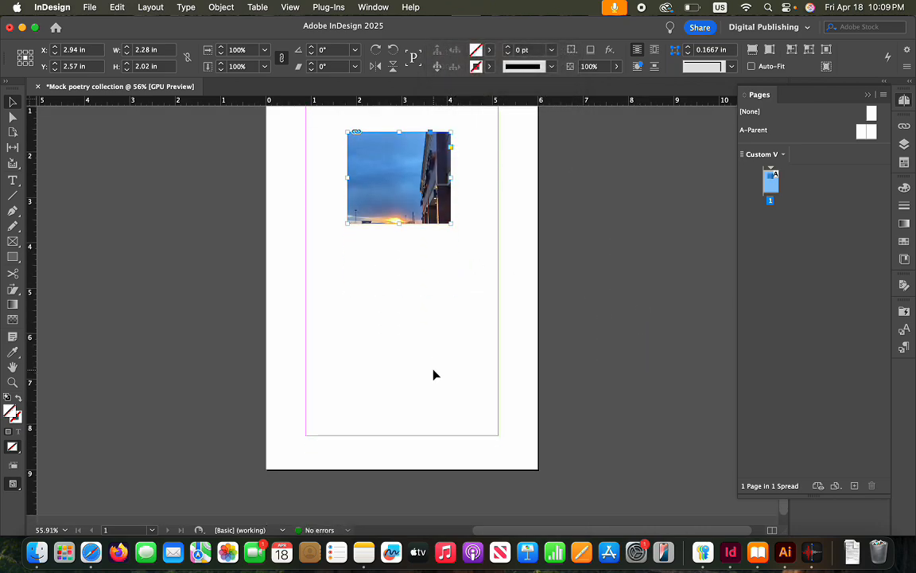
click(403, 266)
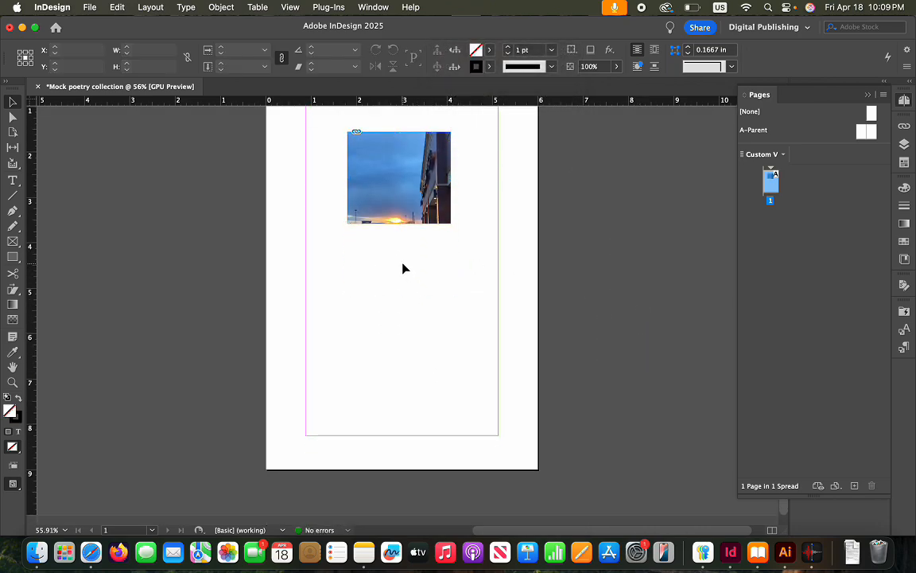
scroll(403, 266, up, 2)
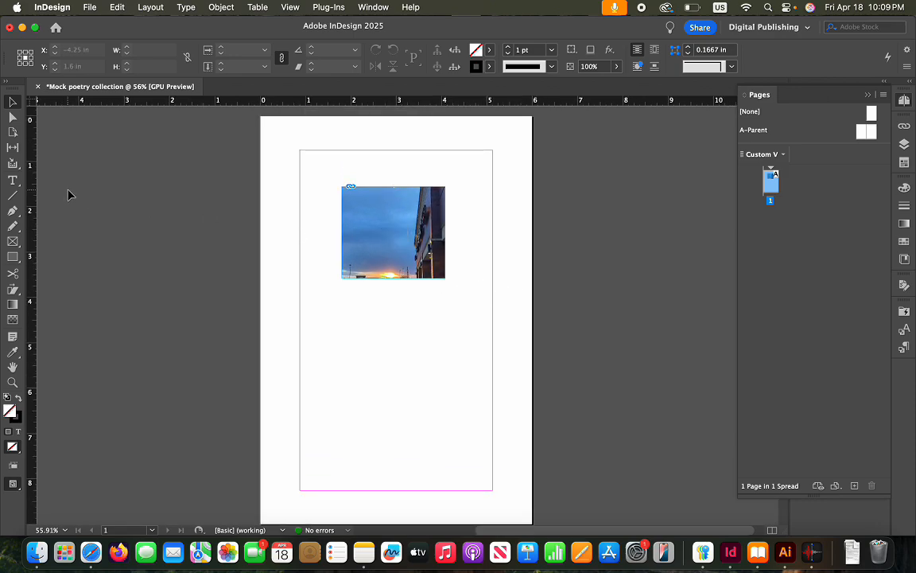
Draw a text frame below the photo and check the title in the Word manuscript
click(12, 181)
drag(334, 300, 466, 356)
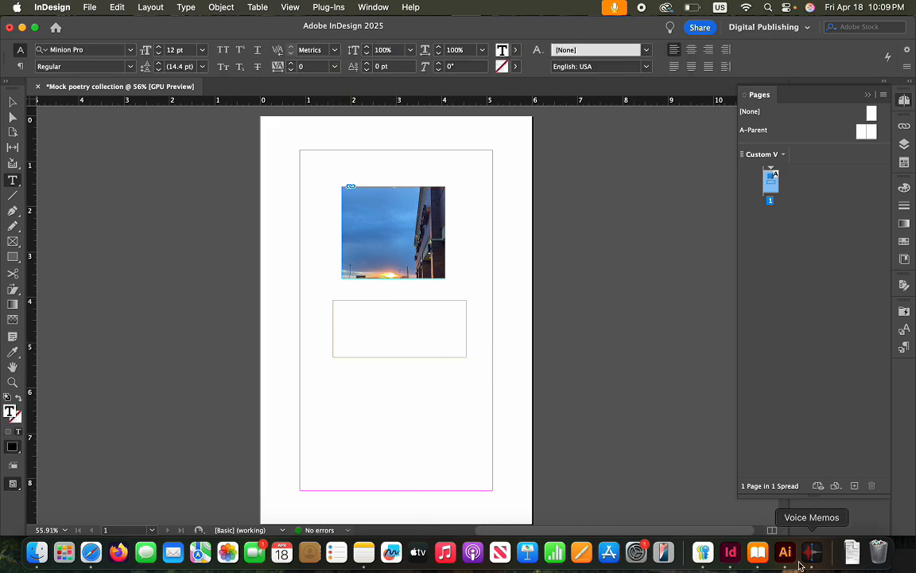
click(94, 561)
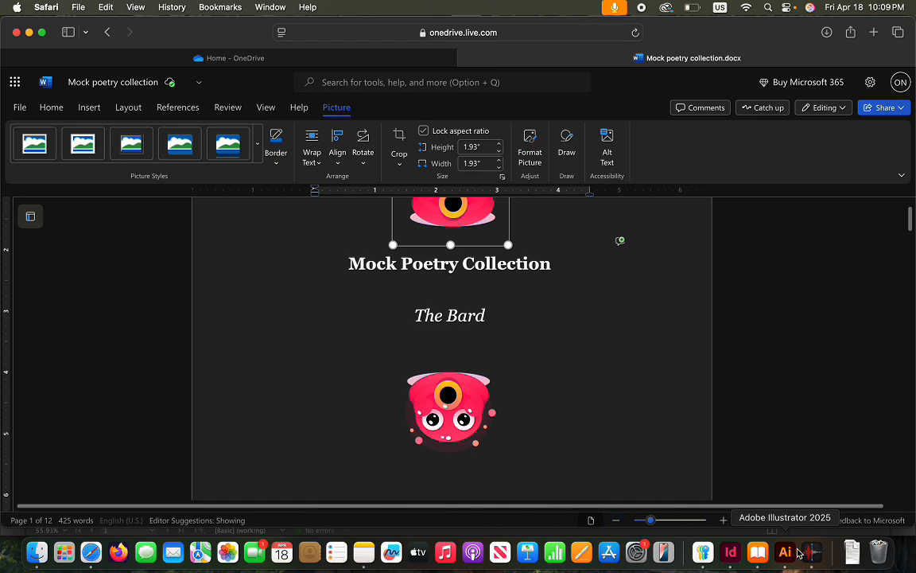
click(731, 553)
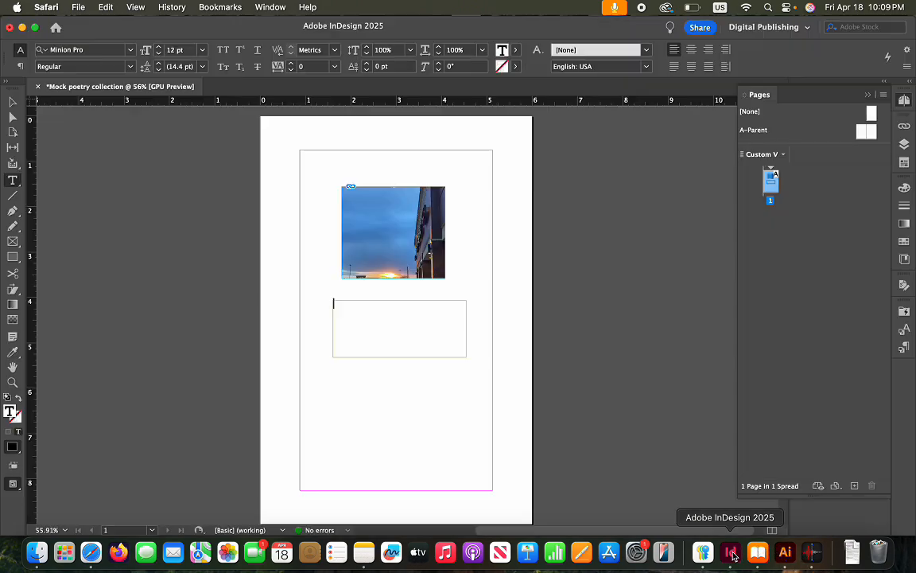
Type the title MOCK POETRY COLLECTION into the frame and select it
click(420, 319)
text(MOCK)
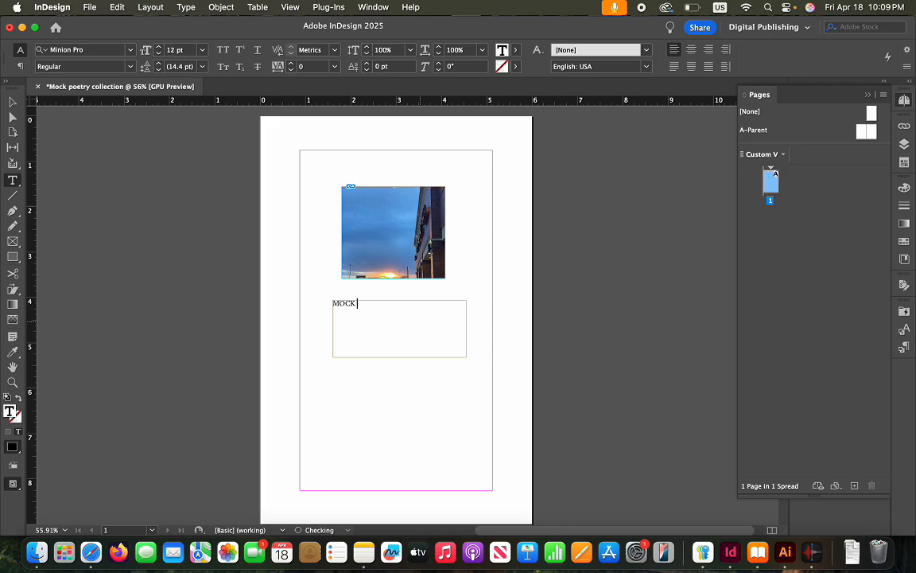
text( O)
key(BackSpace)
text(POETRY COLLECTION)
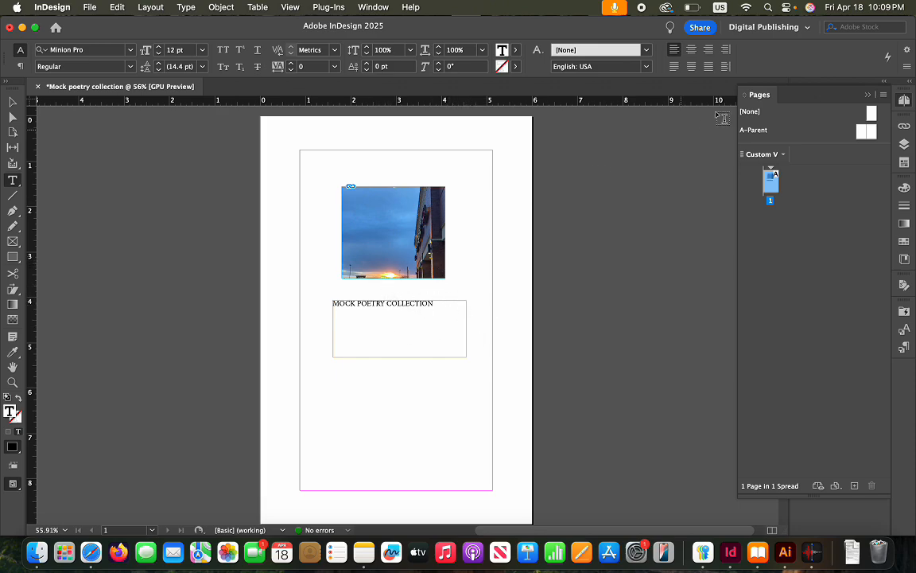
drag(439, 306, 324, 315)
drag(435, 303, 327, 300)
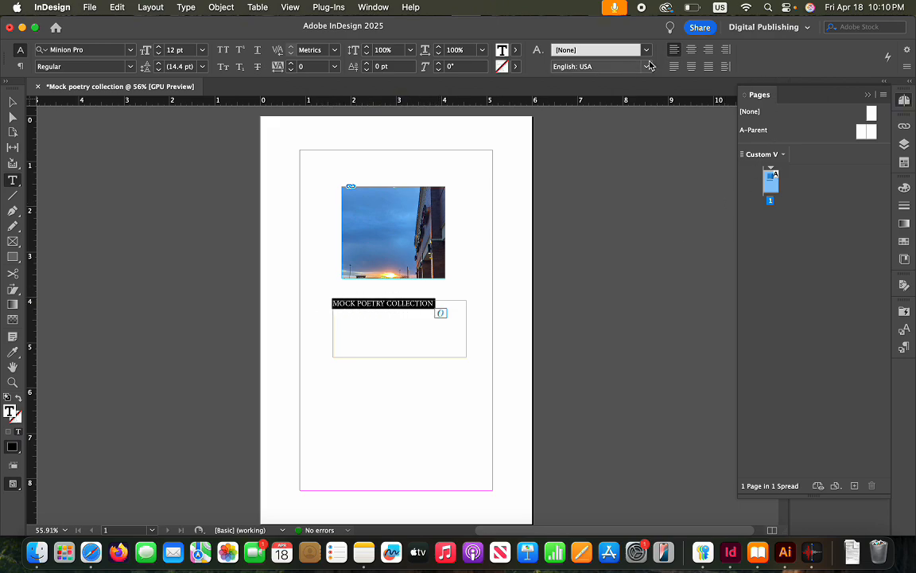
Centre the title and shorten its frame to a one-line strip about 0.44 in tall
click(691, 50)
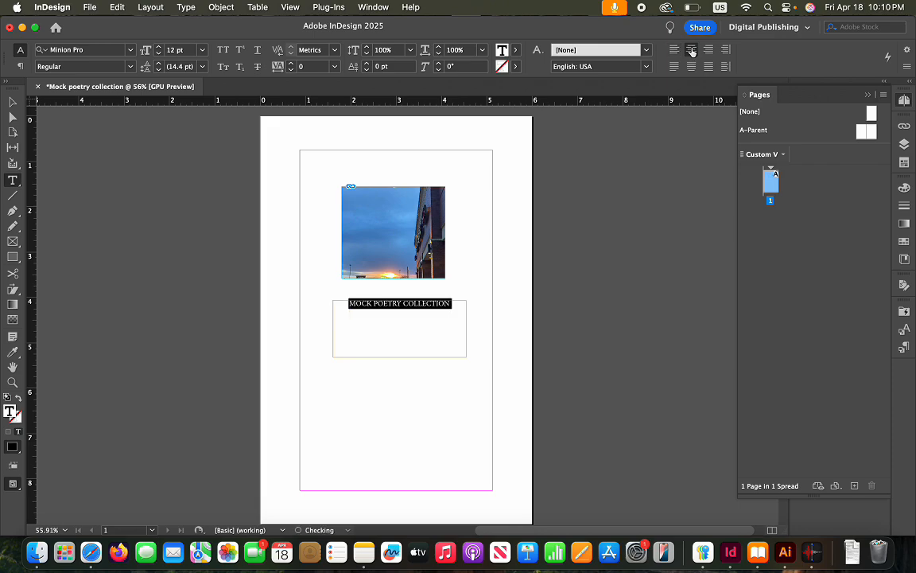
click(412, 397)
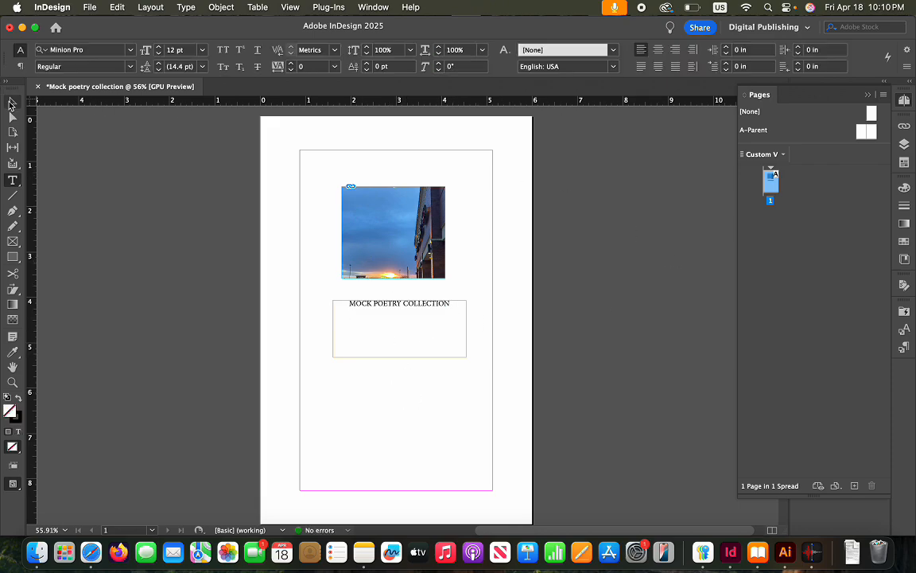
click(12, 101)
click(389, 353)
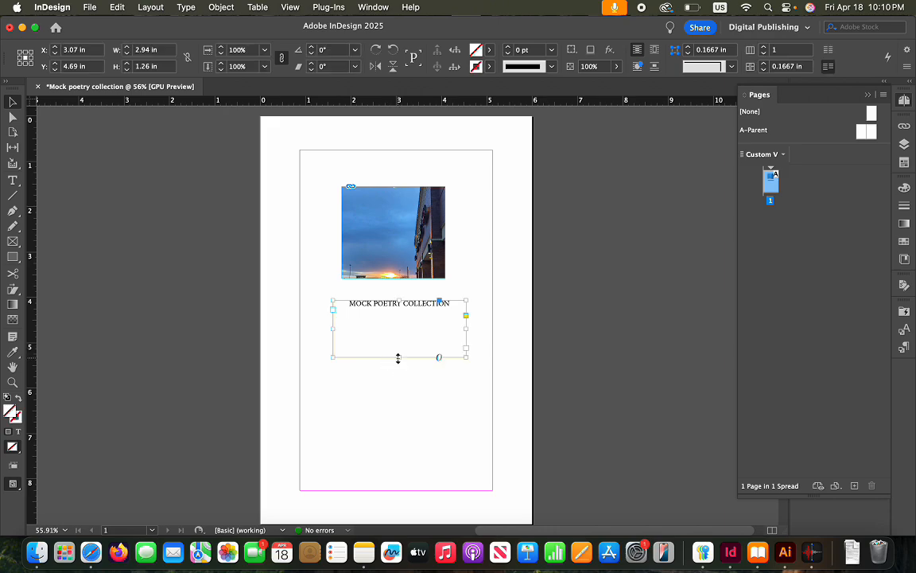
drag(397, 358, 400, 320)
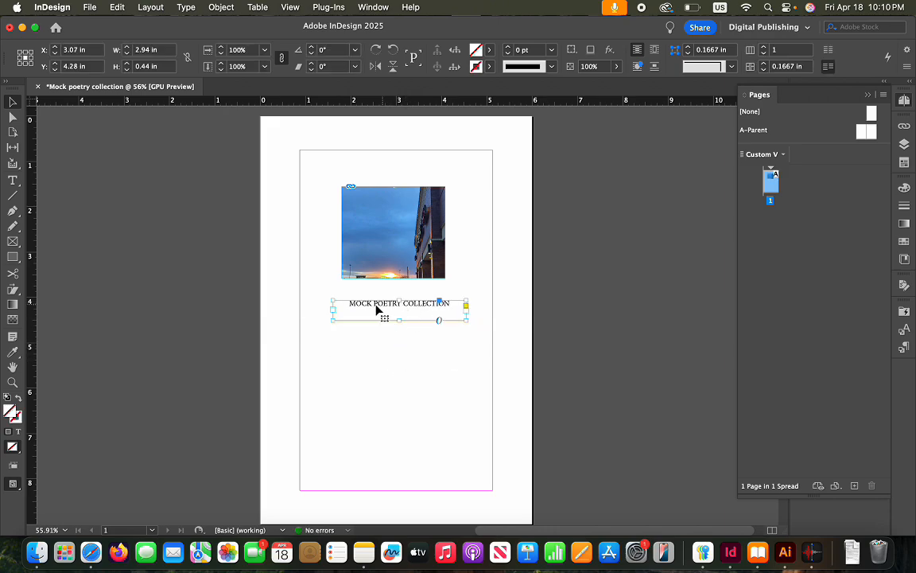
Insert a blank line before the title to push it down one line
double_click(353, 307)
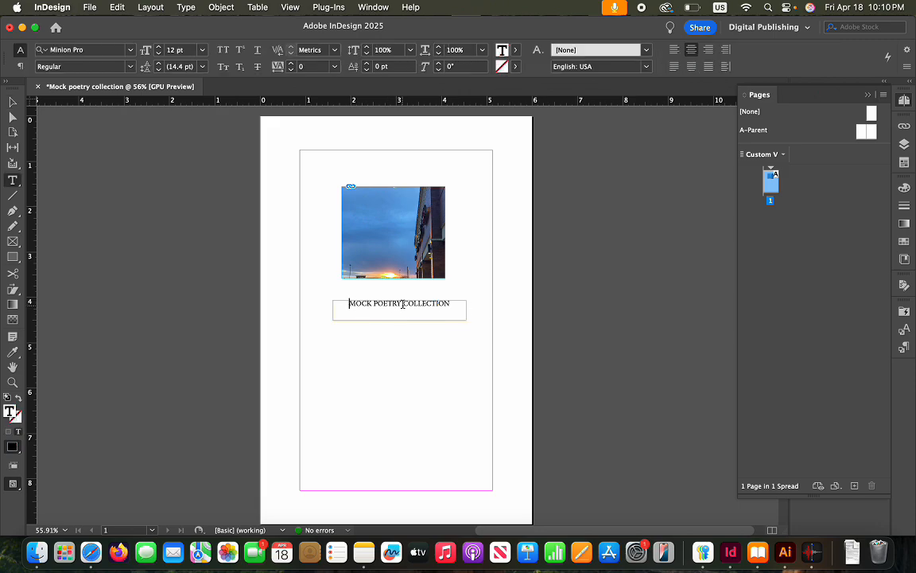
key(Return)
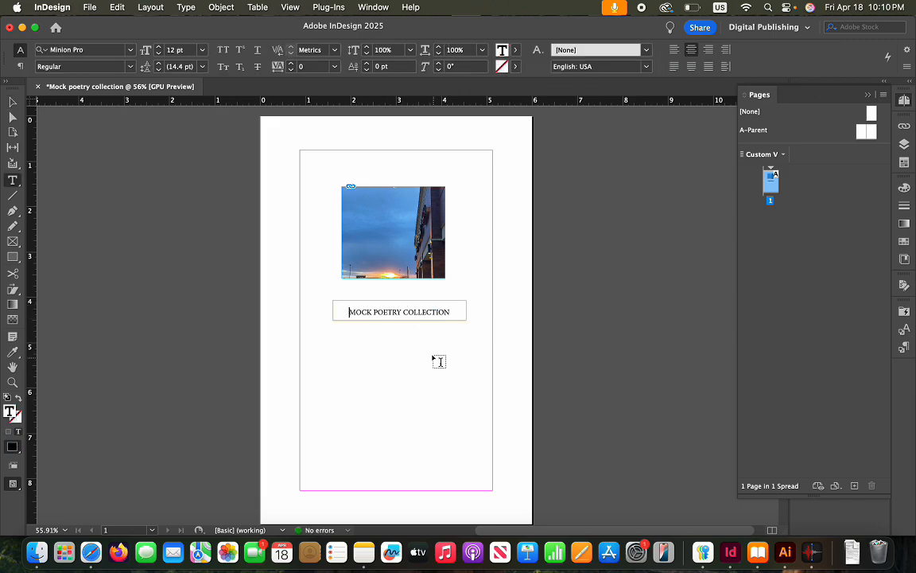
super+click(433, 358)
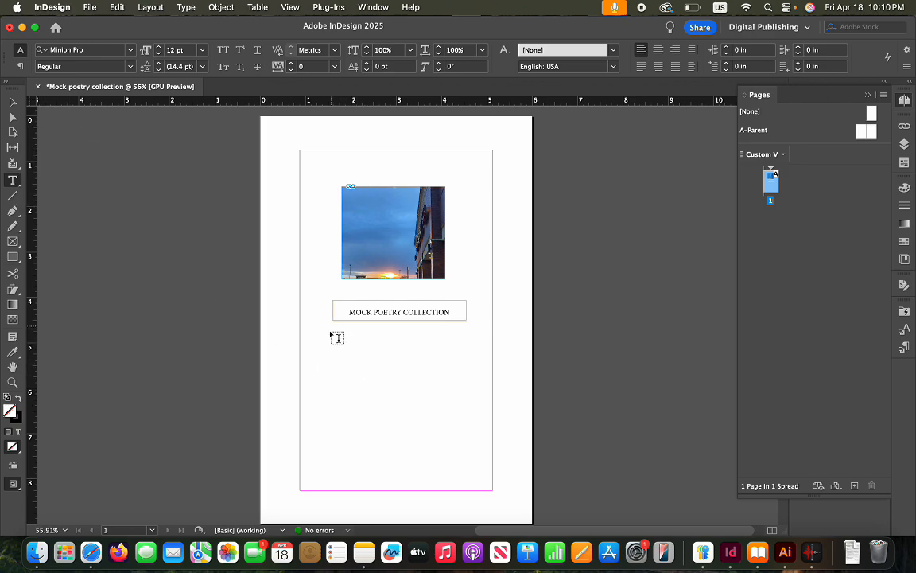
Draw a small text frame under the title and type THE BARD
drag(357, 325, 451, 347)
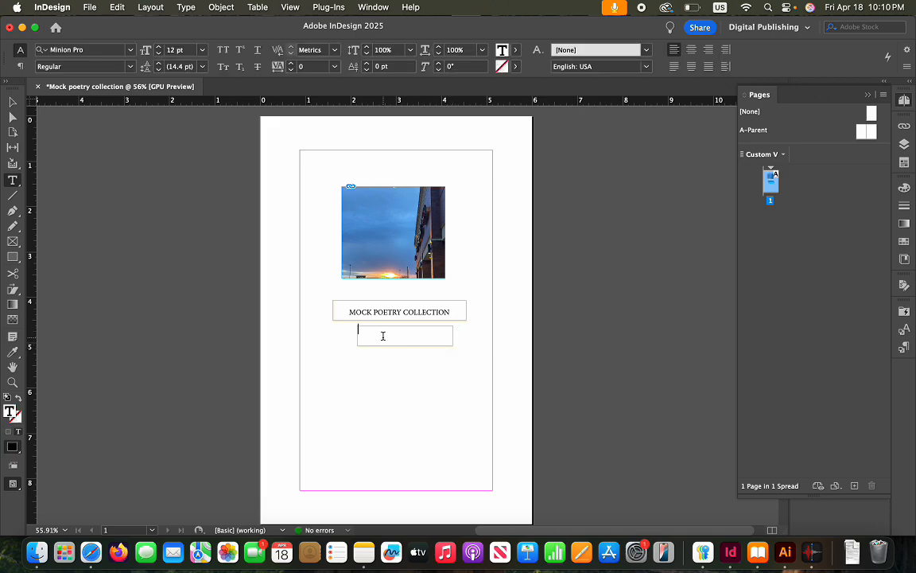
text(T)
key(BackSpace)
text(HE BARD)
Centre THE BARD in its frame and push it down one line
drag(396, 330, 351, 330)
key(super+shift+c)
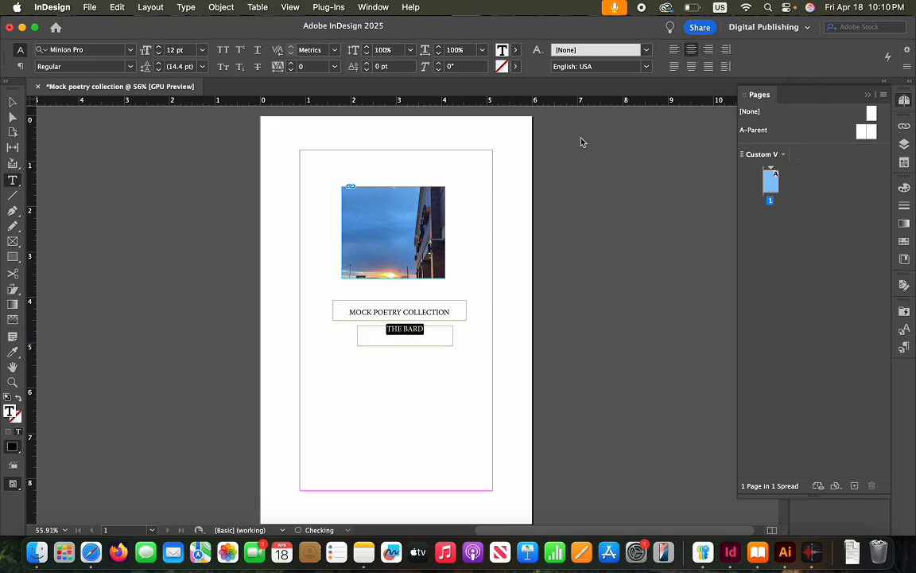
click(378, 310)
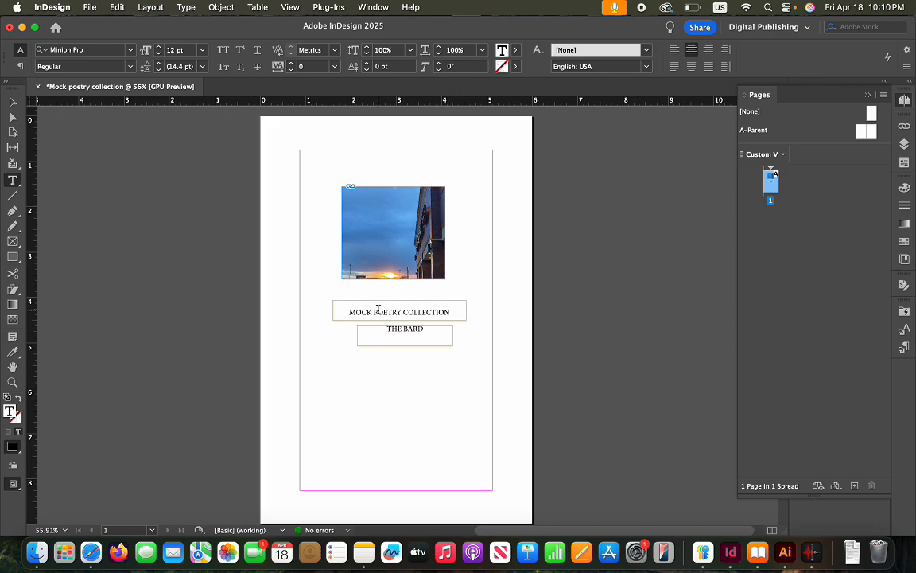
key(Return)
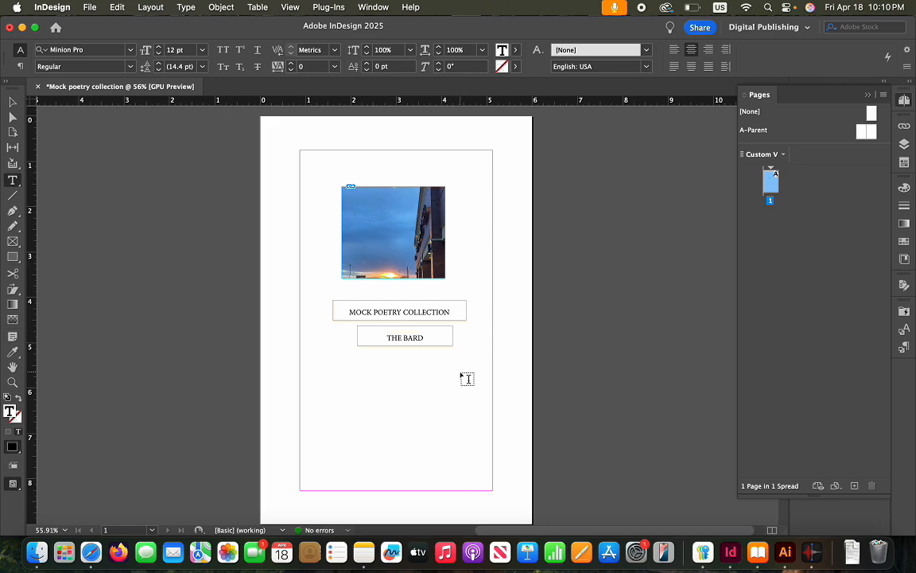
click(421, 369)
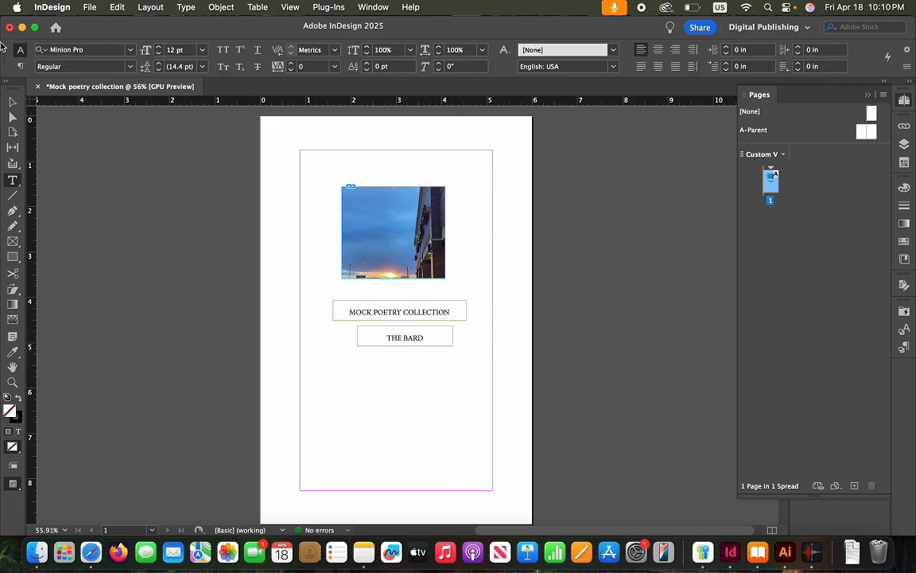
key(v)
click(388, 342)
Trim and lengthen the THE BARD frame, then shift it left
drag(404, 328, 405, 331)
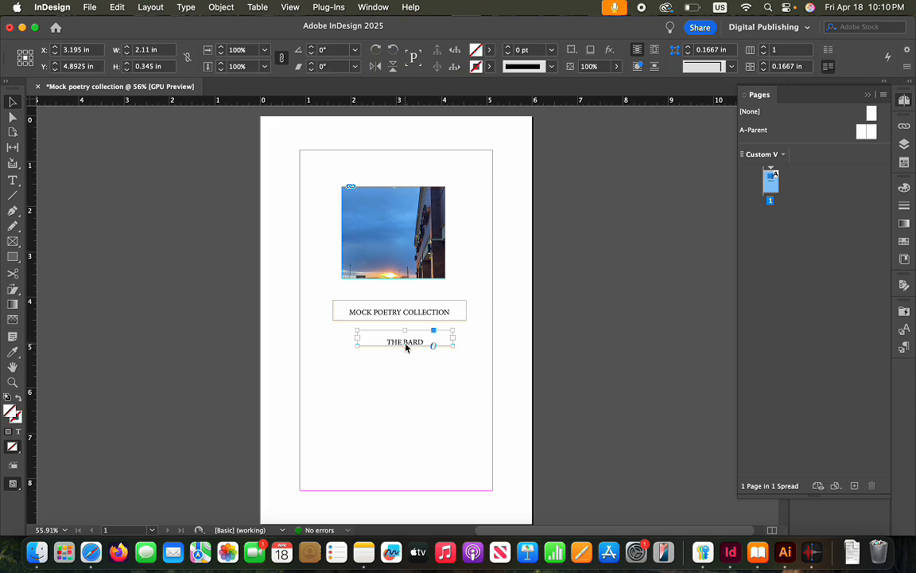
drag(406, 345, 405, 350)
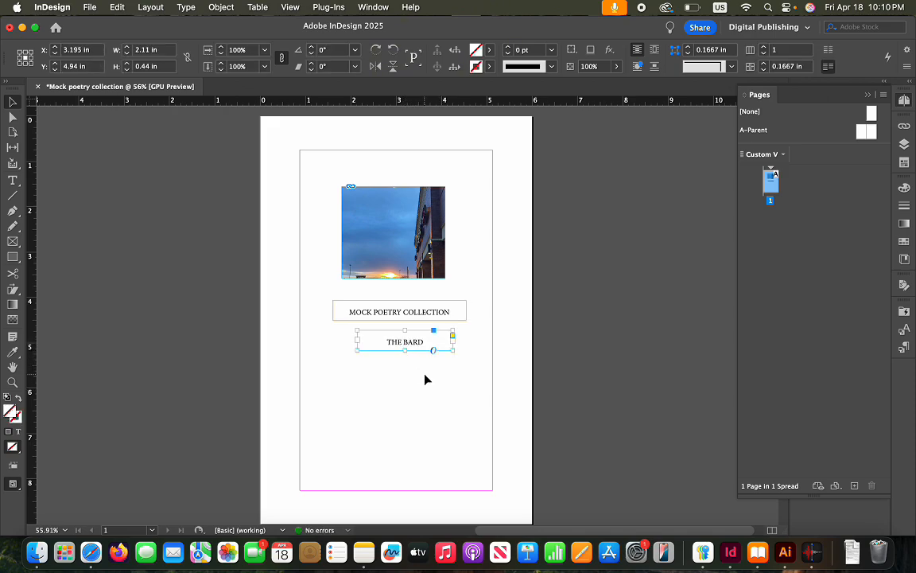
click(425, 380)
mouse_move(436, 351)
mouse_down()
mouse_move(415, 347)
mouse_move(426, 350)
mouse_up()
click(475, 359)
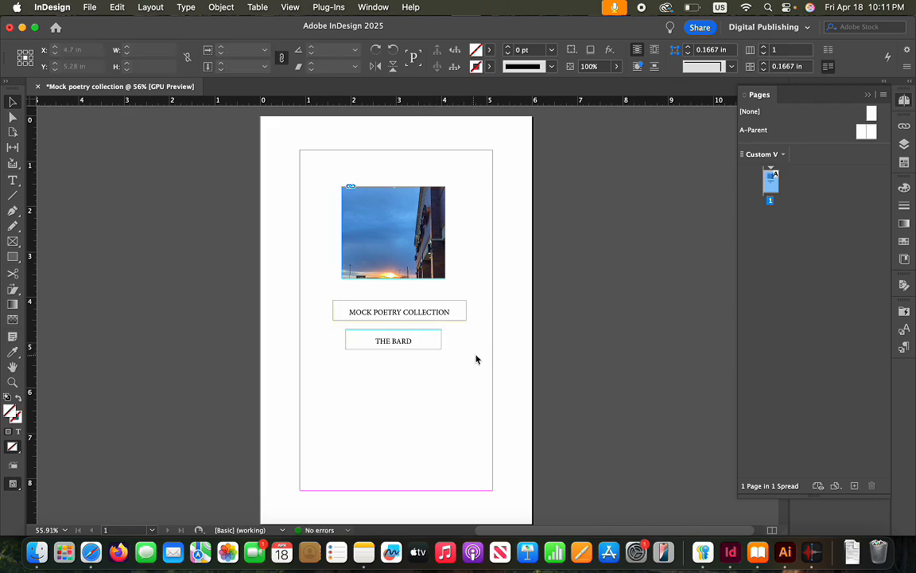
Reposition the sunset photo inside its frame
mouse_move(393, 230)
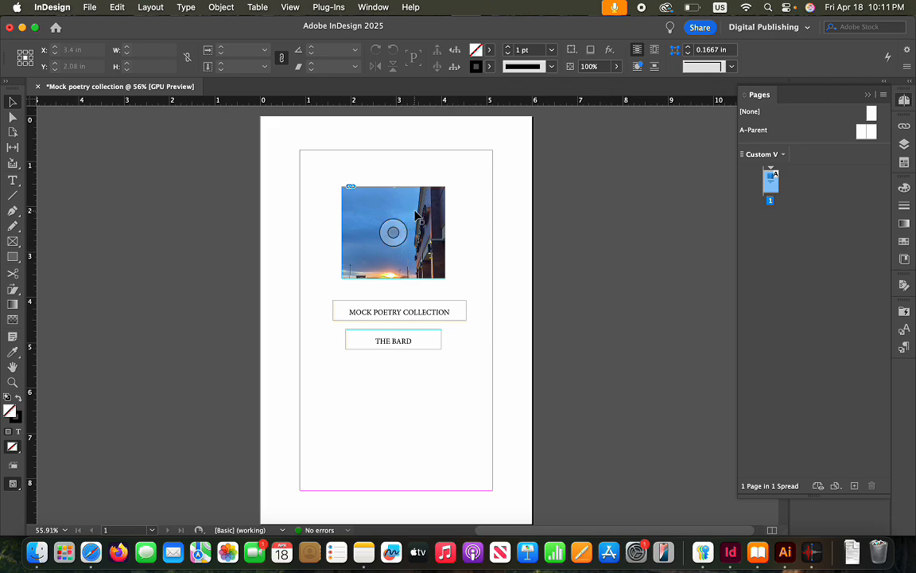
drag(400, 237, 409, 217)
click(457, 253)
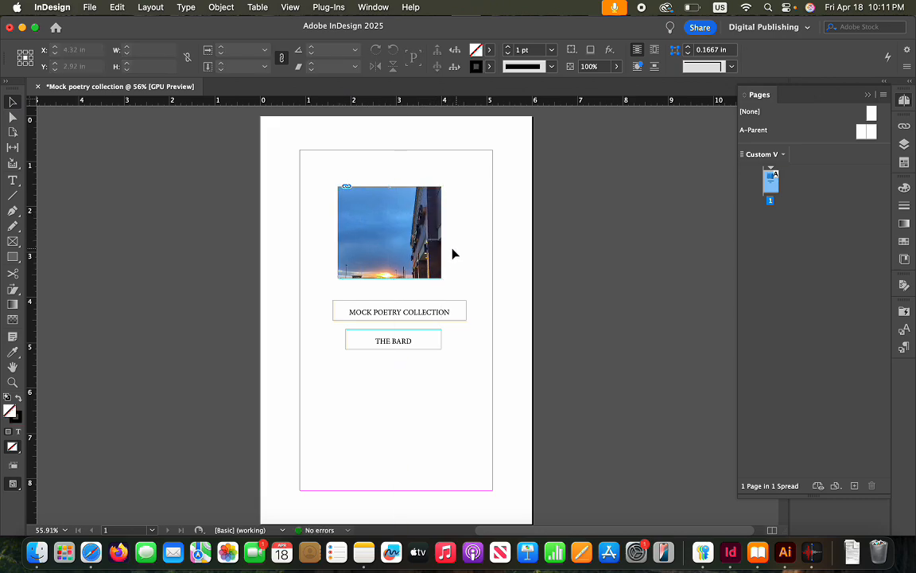
drag(389, 233, 372, 233)
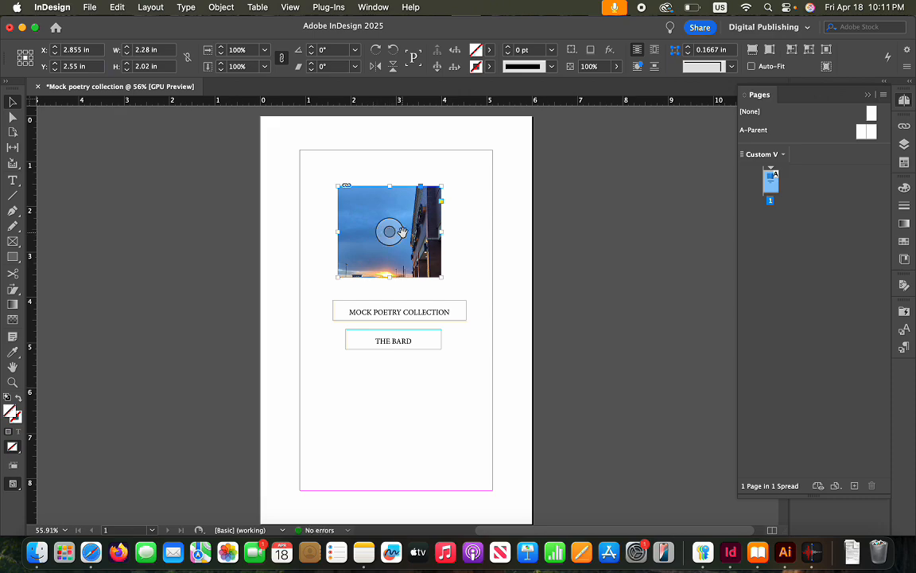
drag(389, 235, 420, 239)
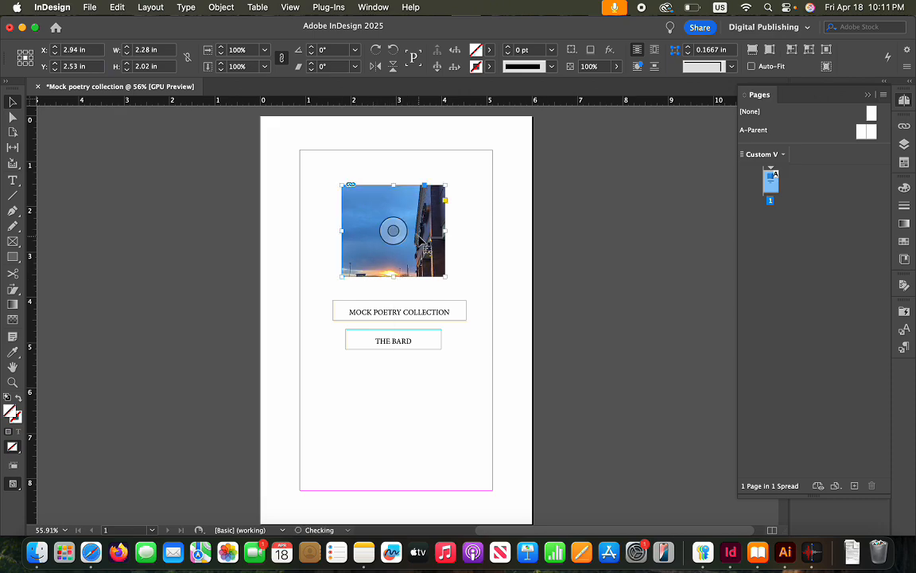
click(463, 270)
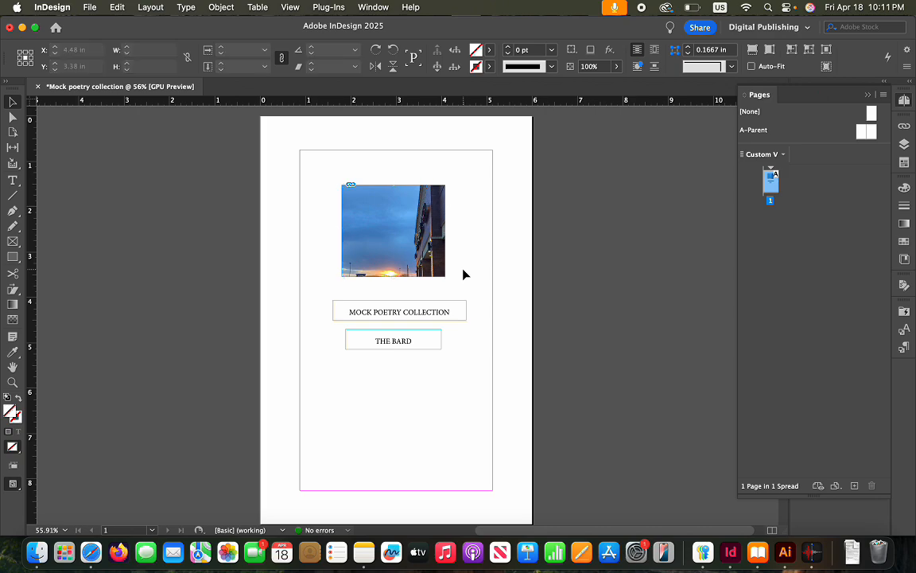
Move the MOCK POETRY COLLECTION frame left and nudge THE BARD right to centre both
drag(412, 319, 384, 317)
click(438, 368)
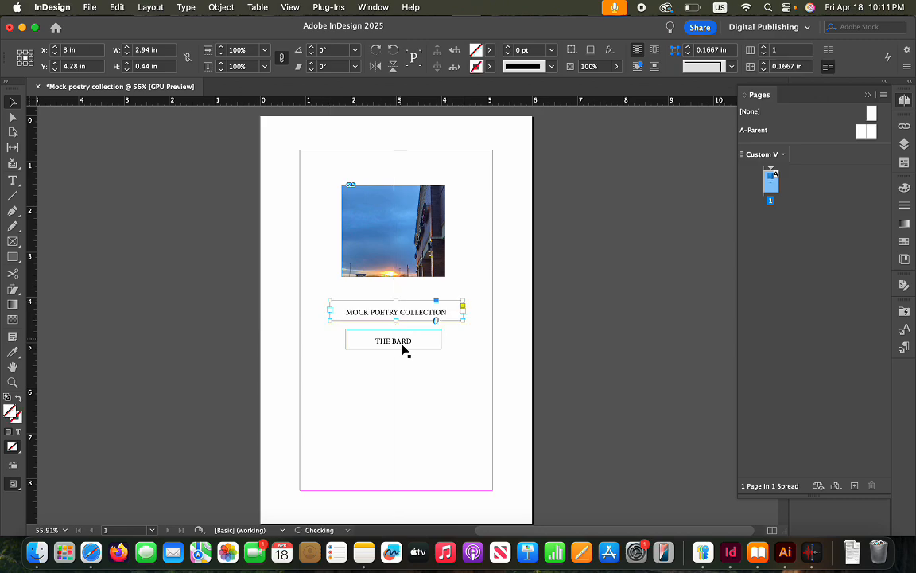
click(403, 378)
drag(388, 352, 391, 352)
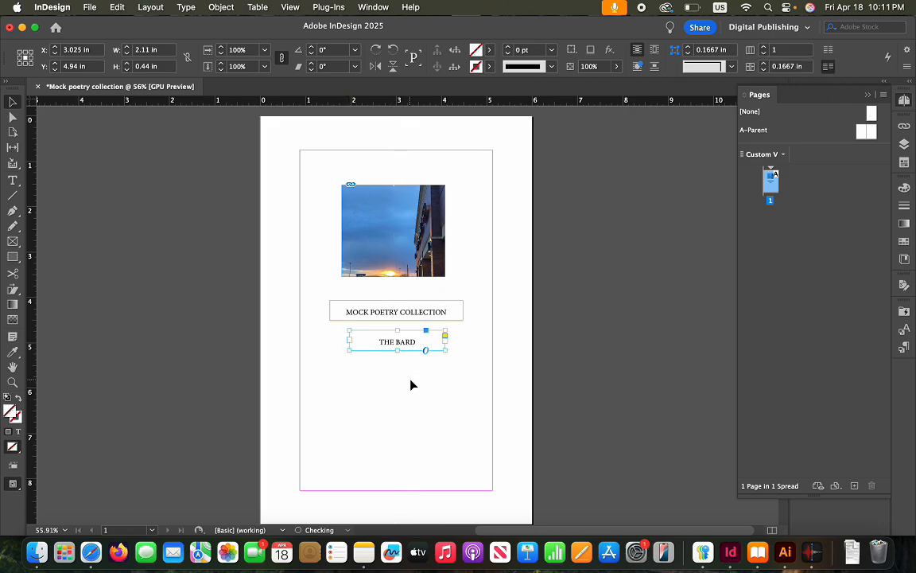
click(411, 383)
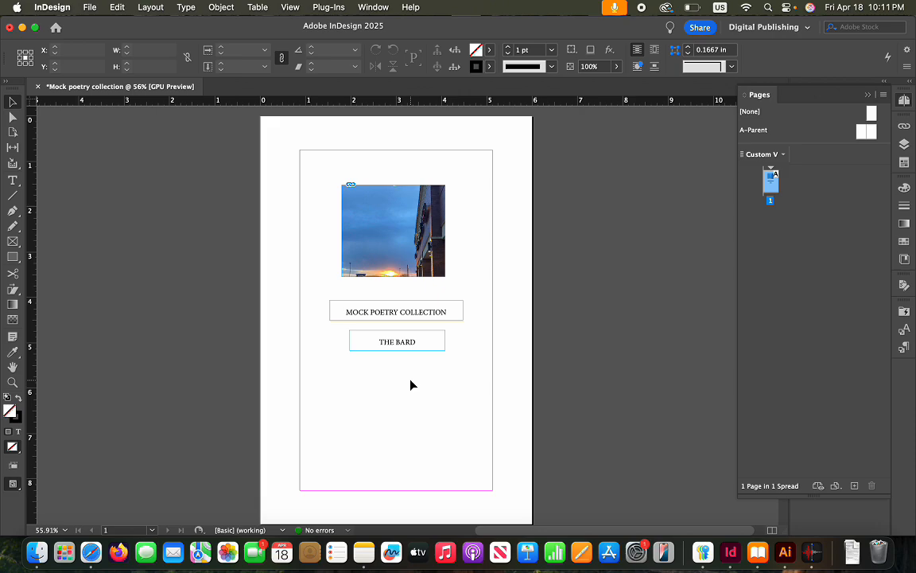
click(419, 213)
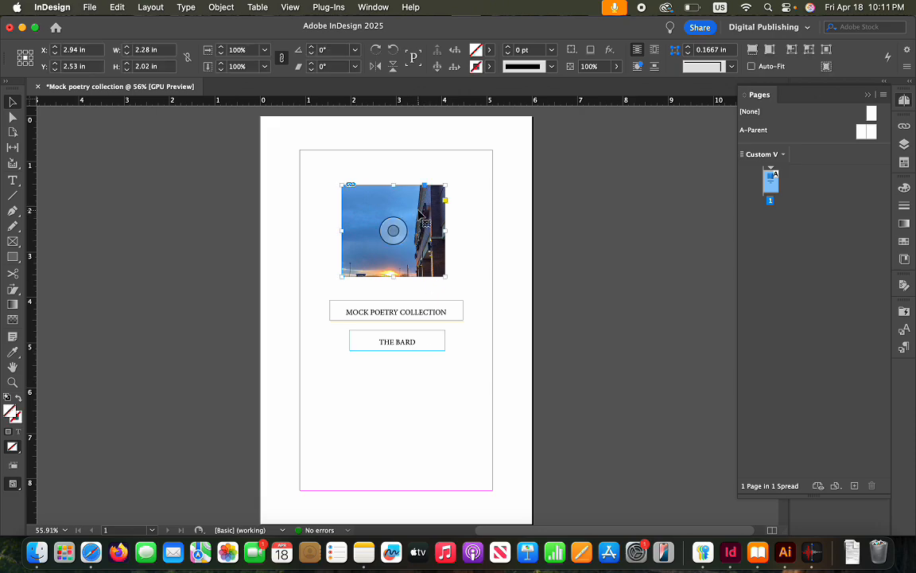
Duplicate the cover's sunset photo with Edit > Duplicate
right_click(419, 213)
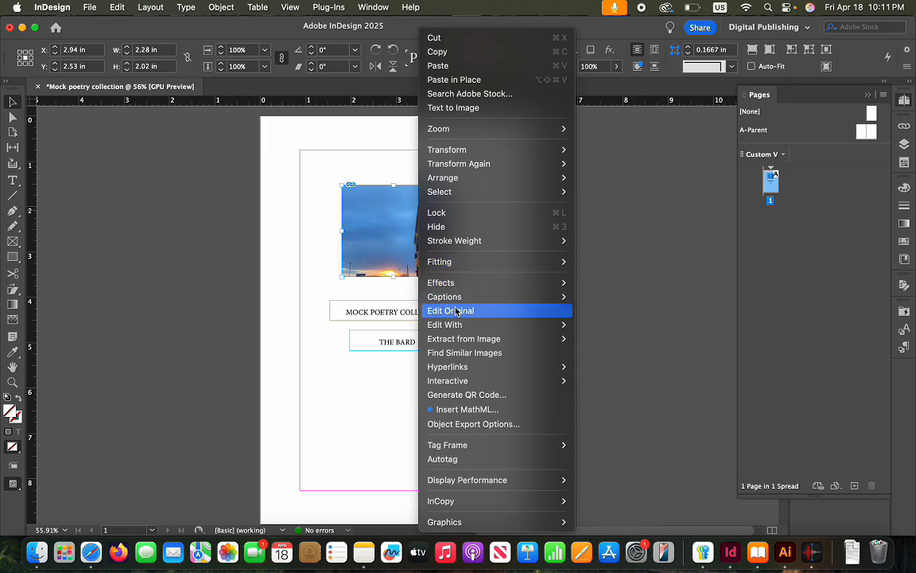
click(323, 213)
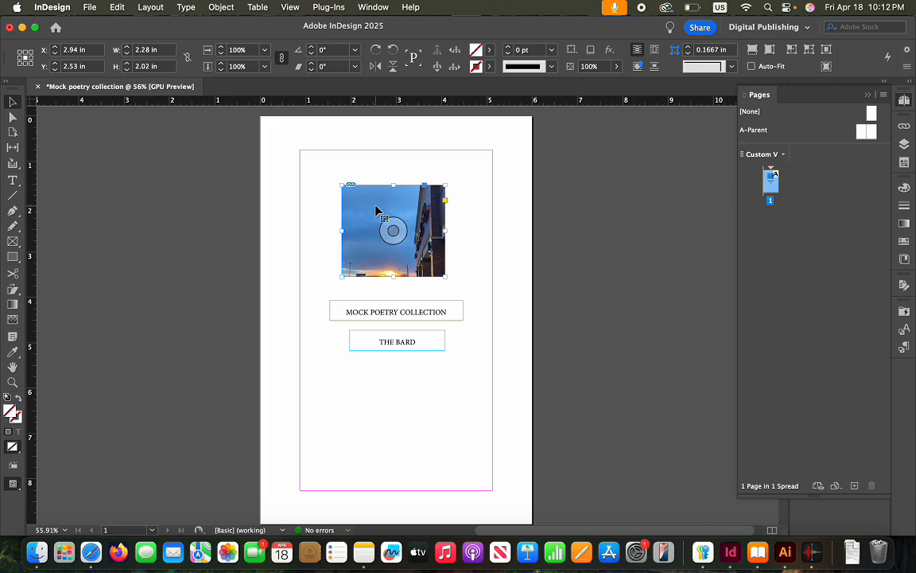
right_click(399, 195)
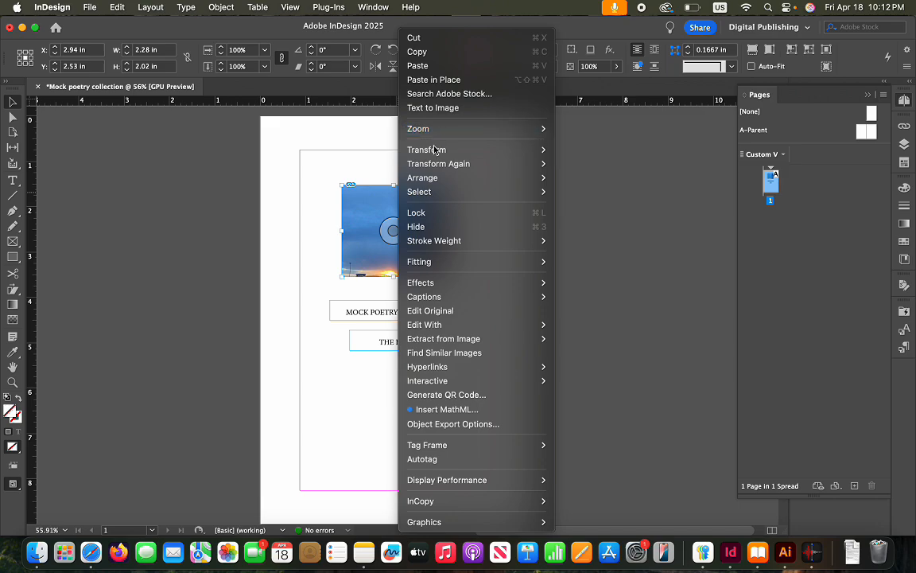
mouse_move(437, 180)
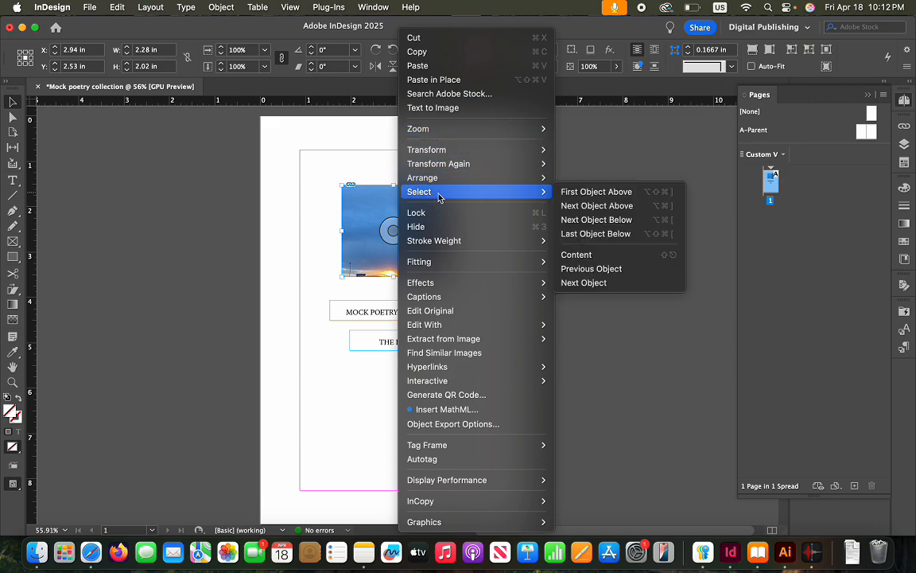
click(335, 172)
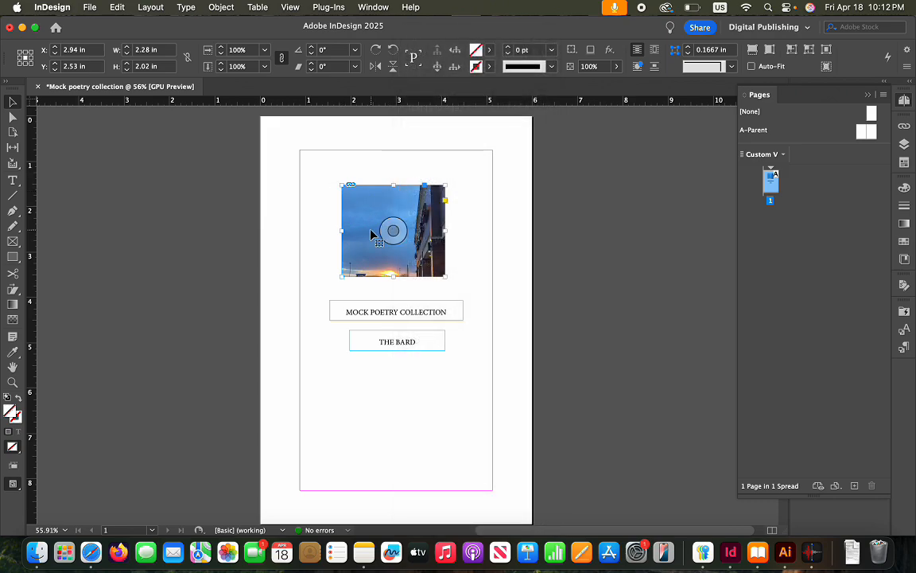
right_click(371, 234)
click(350, 225)
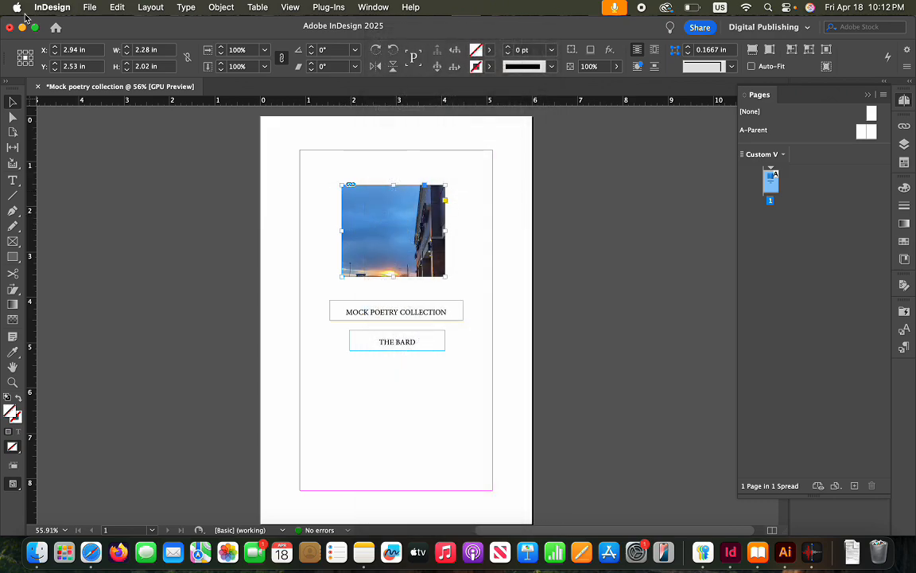
click(90, 8)
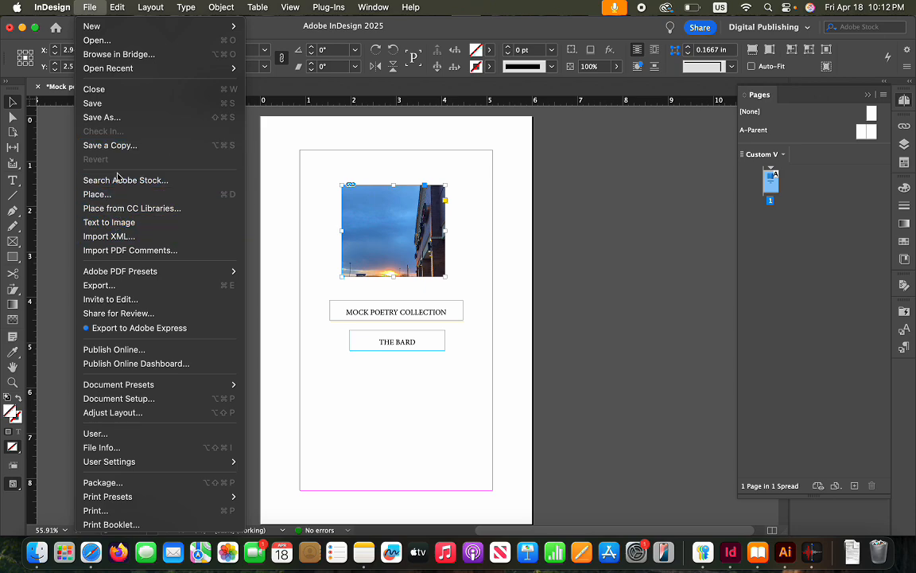
mouse_move(125, 11)
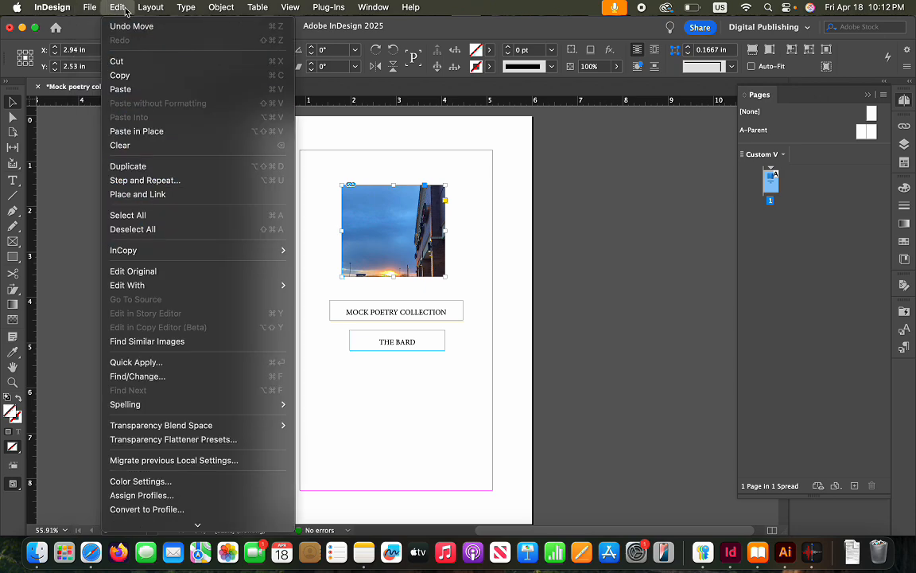
click(148, 166)
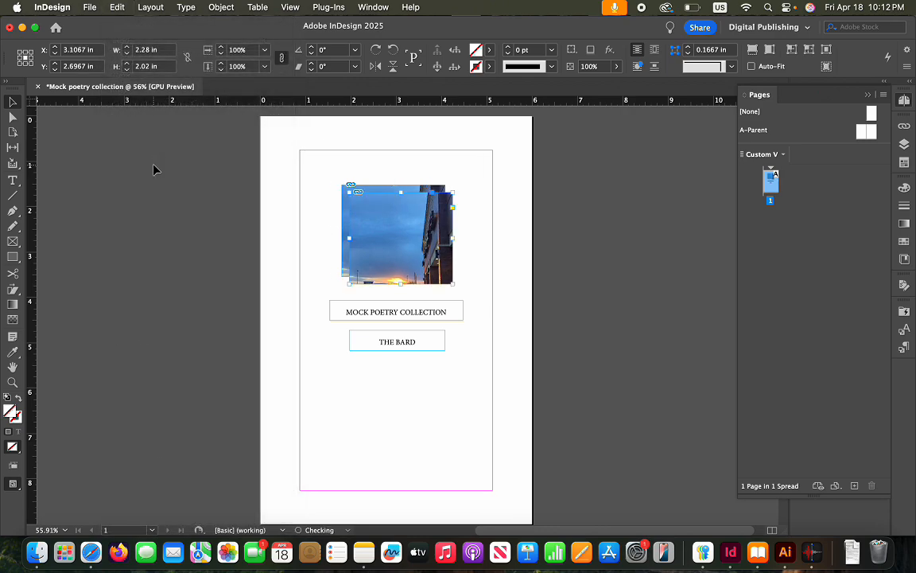
Drag the photo copy below THE BARD and raise the top photo slightly to 2.385 in
drag(440, 263, 419, 441)
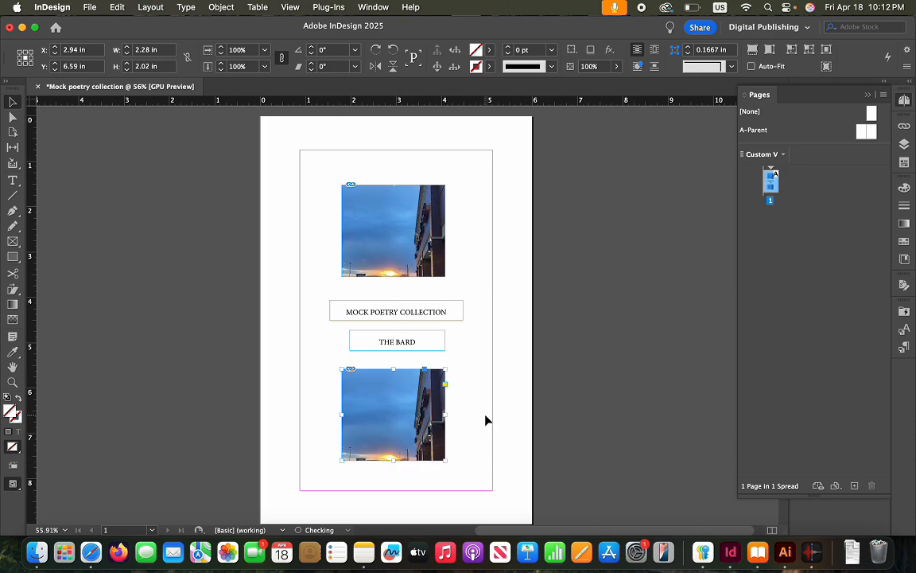
click(485, 420)
click(402, 407)
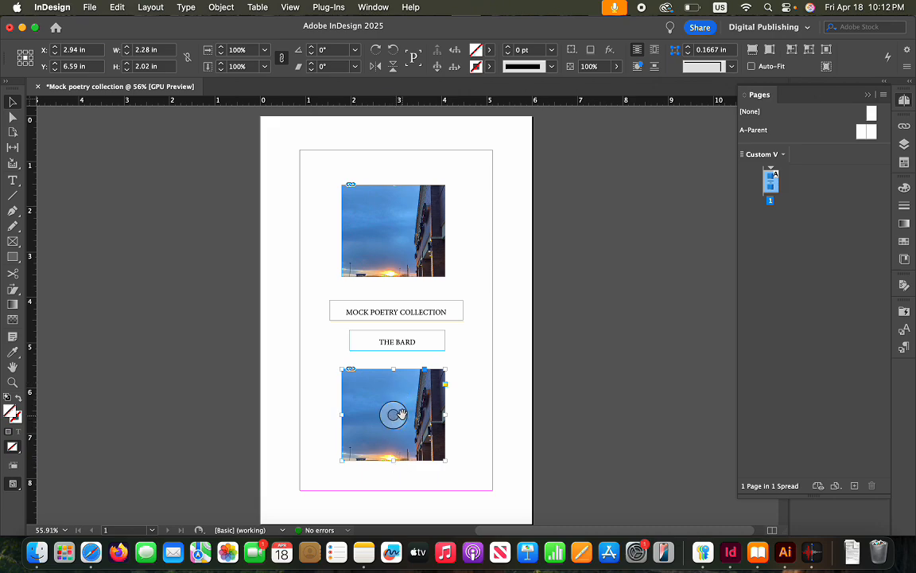
drag(396, 209, 394, 203)
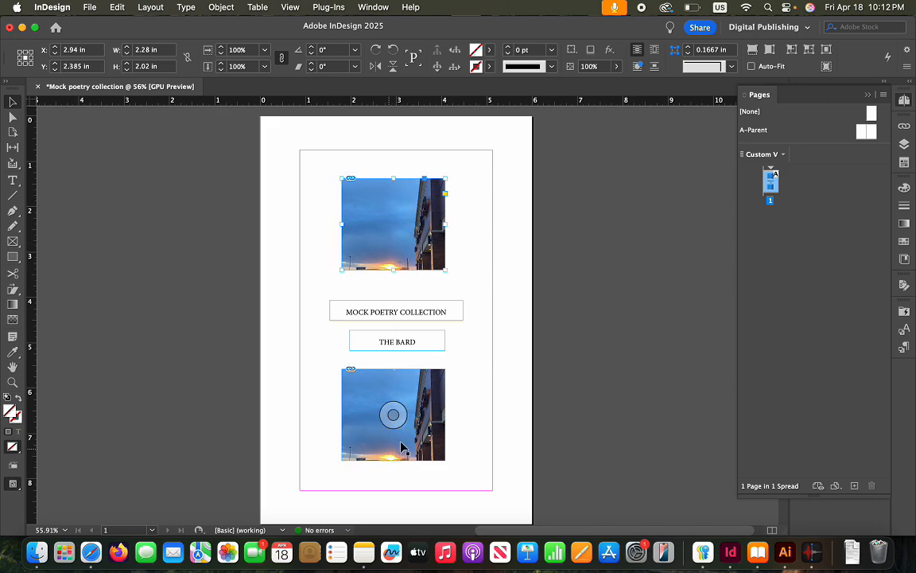
click(478, 391)
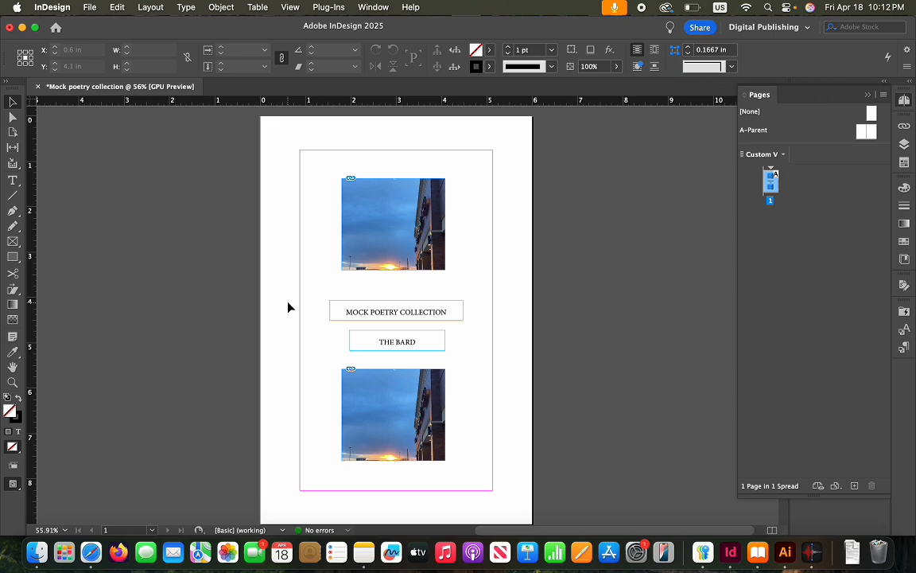
click(386, 383)
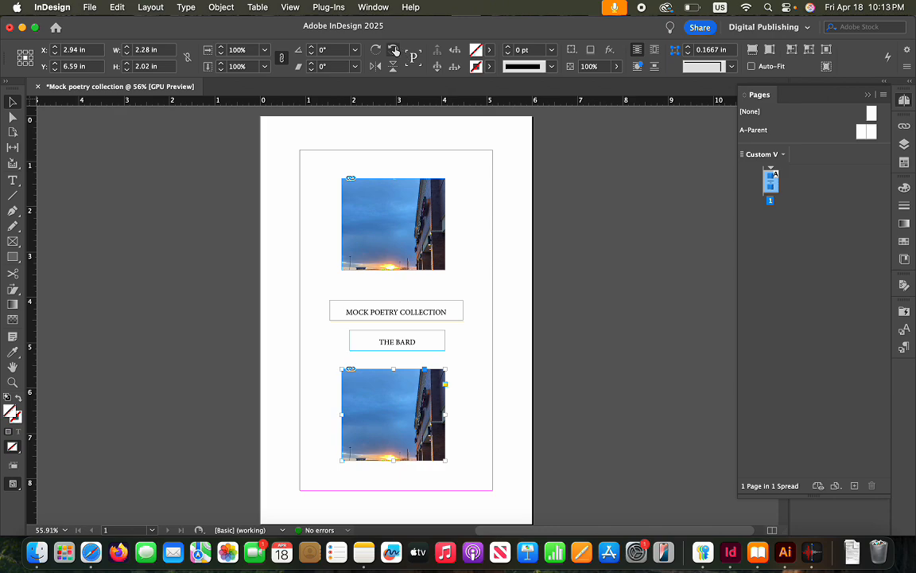
Flip the lower sunset photo vertically so it reflects the top photo
click(394, 51)
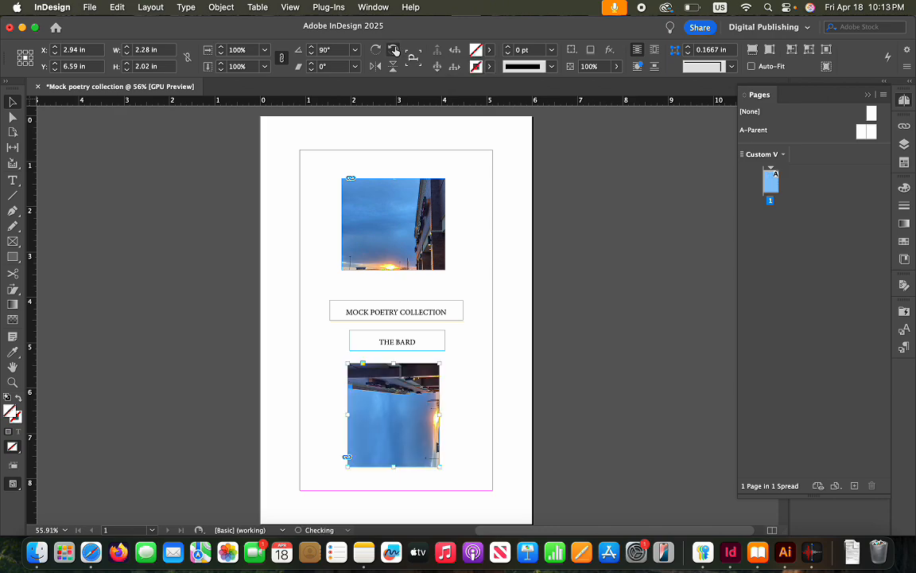
click(394, 51)
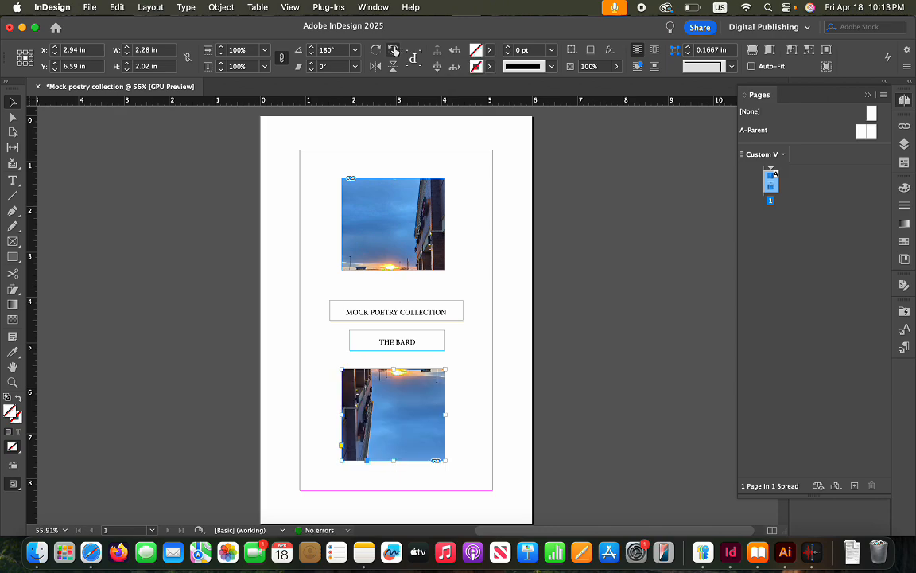
click(394, 51)
click(394, 51)
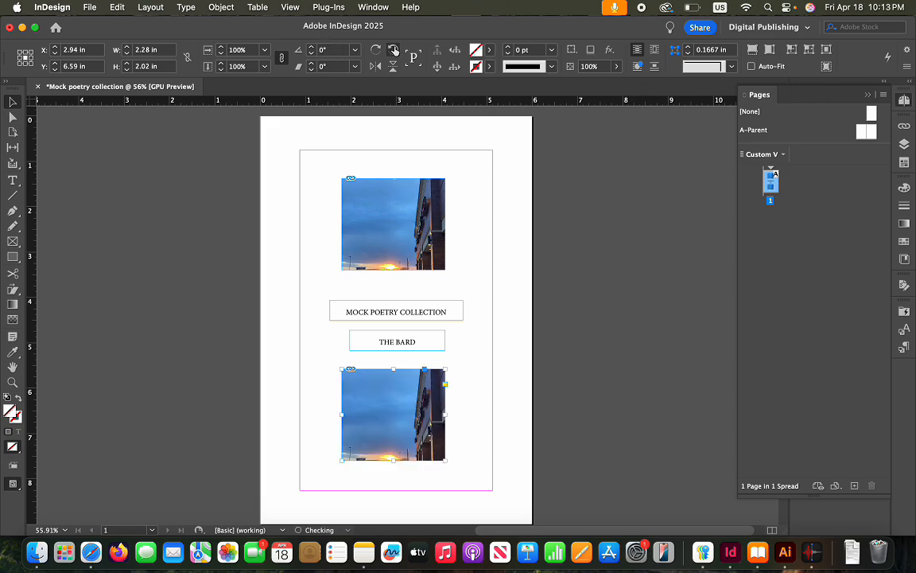
click(393, 50)
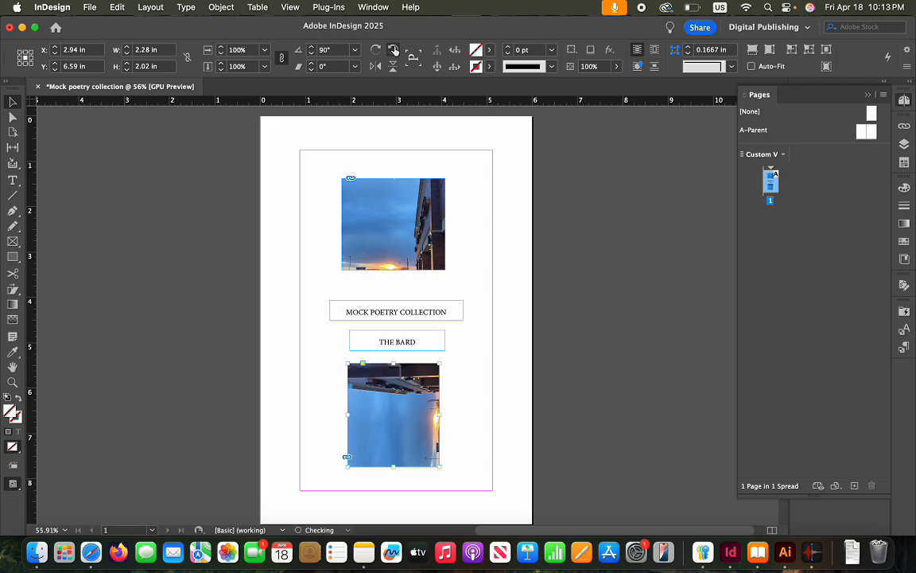
click(393, 51)
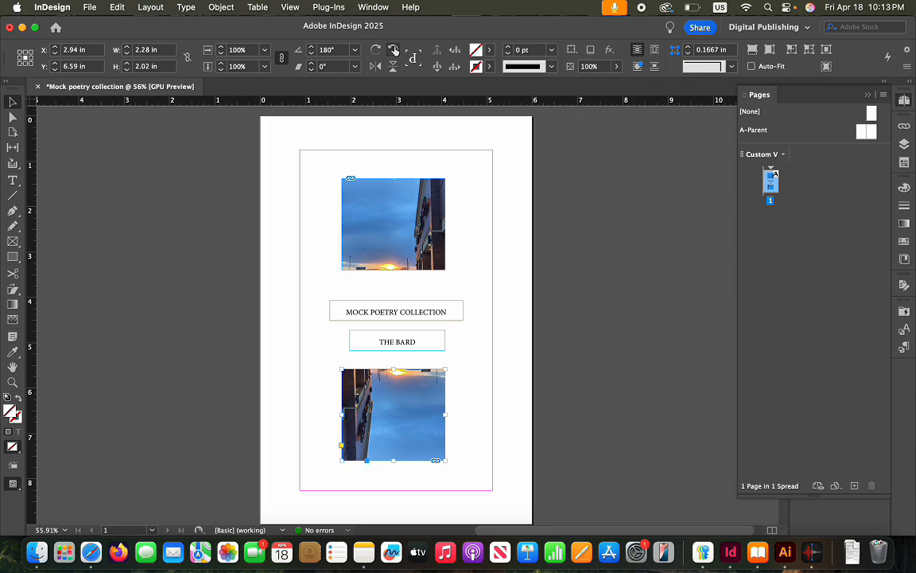
click(375, 67)
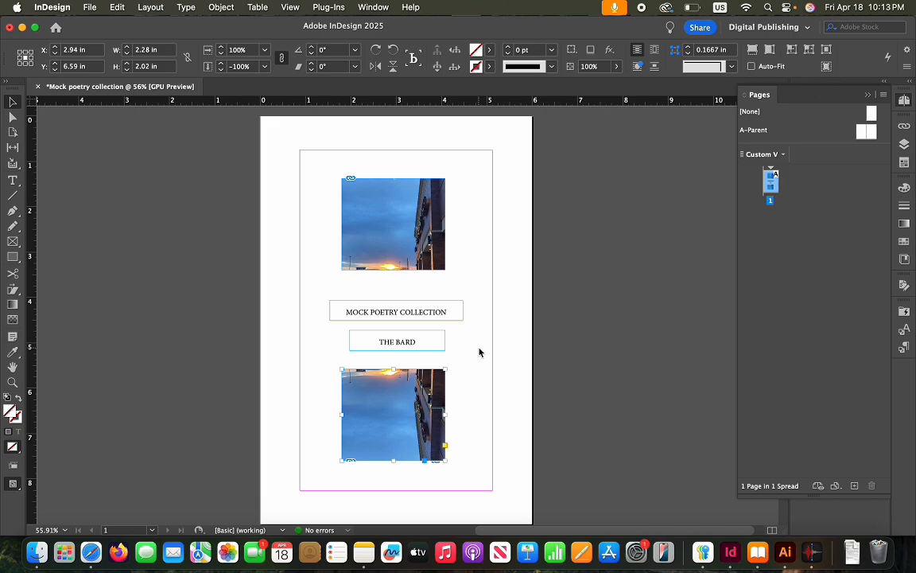
click(485, 380)
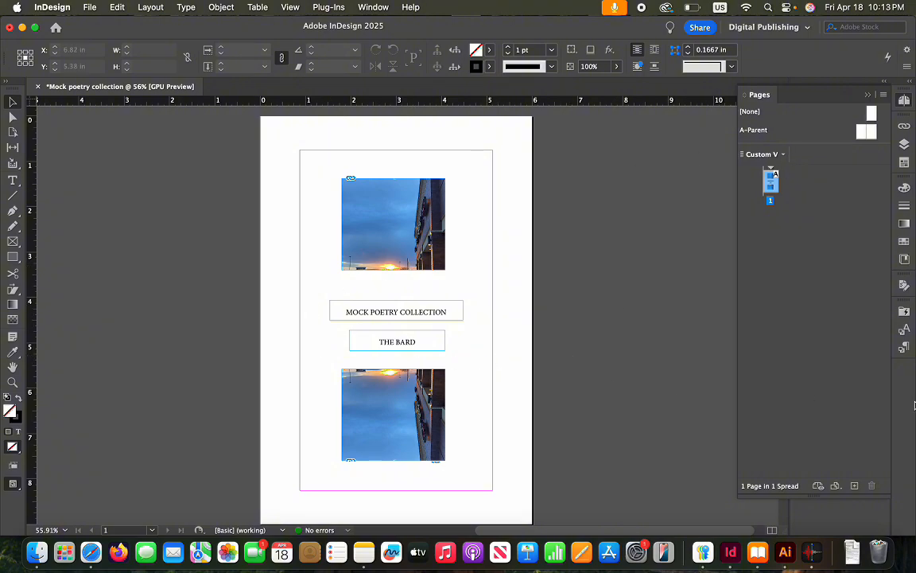
Create four new pages from the Pages panel, bringing the book to five pages
click(854, 486)
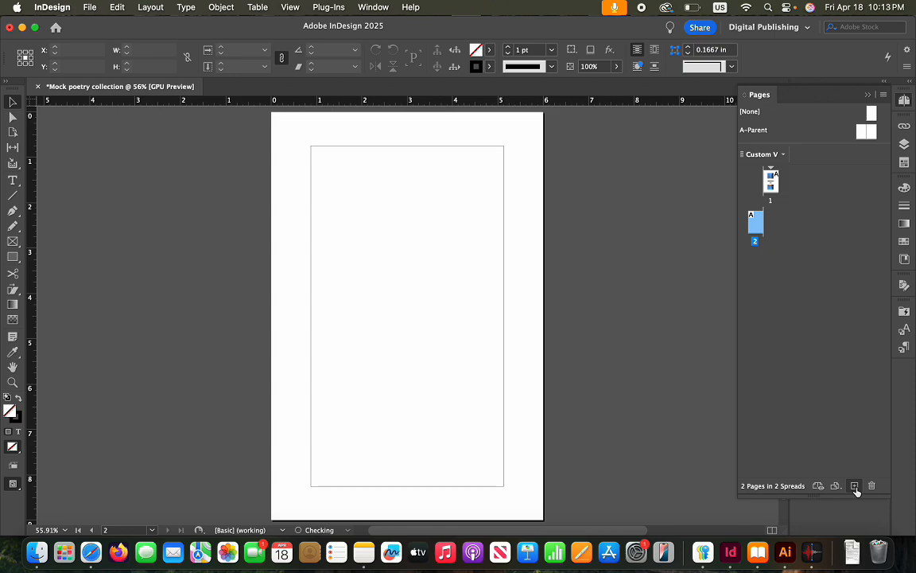
scroll(491, 436, up, 10)
scroll(491, 436, left, 5)
scroll(490, 439, down, 8)
scroll(477, 434, right, 3)
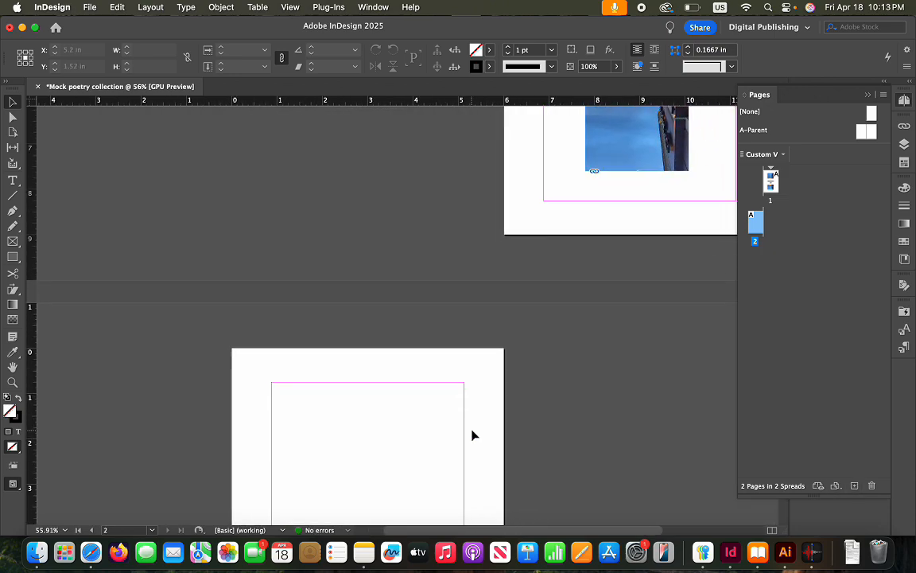
click(855, 486)
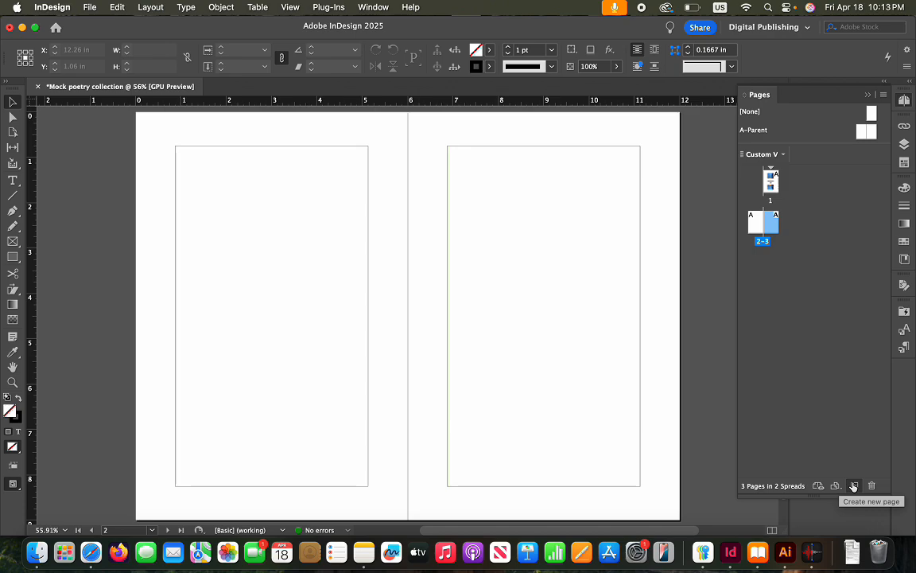
click(854, 486)
click(854, 486)
scroll(551, 384, up, 3)
scroll(551, 381, up, 15)
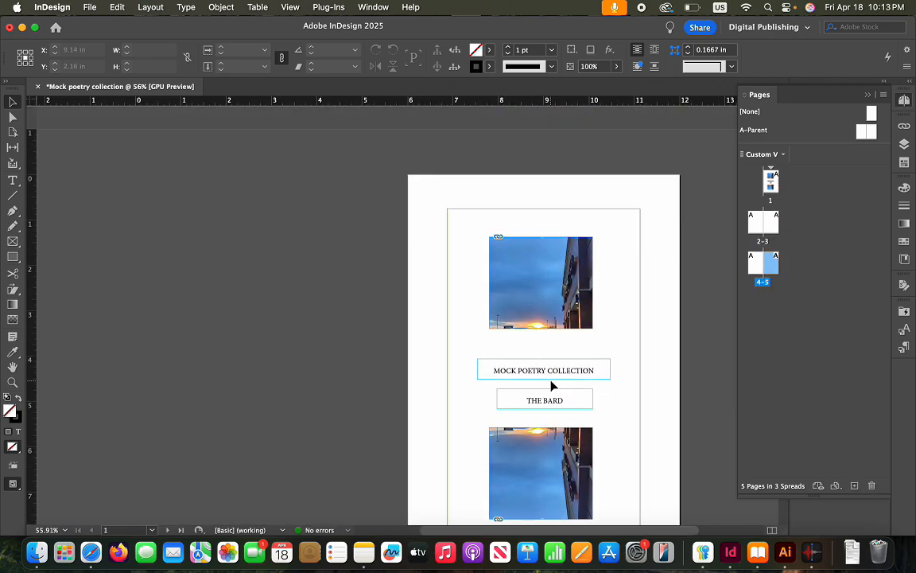
scroll(549, 384, down, 15)
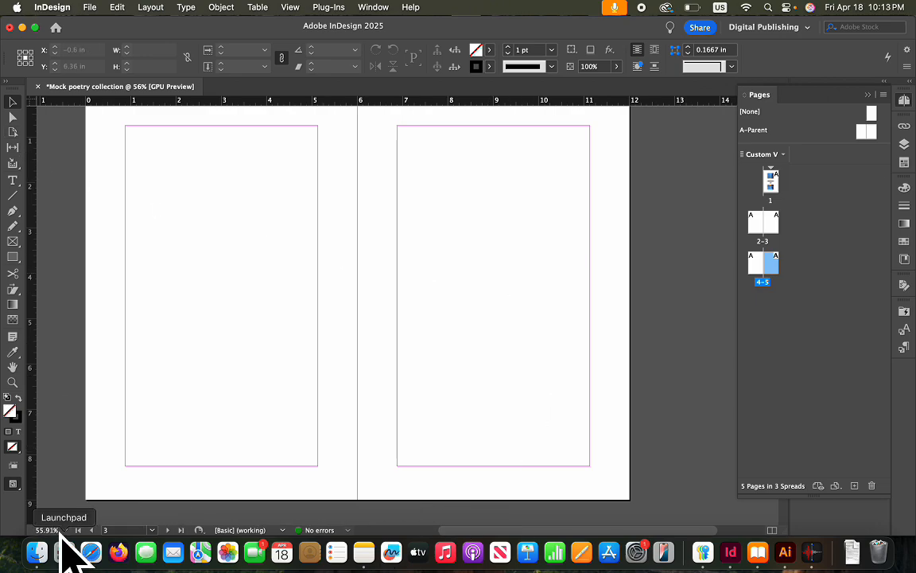
click(90, 551)
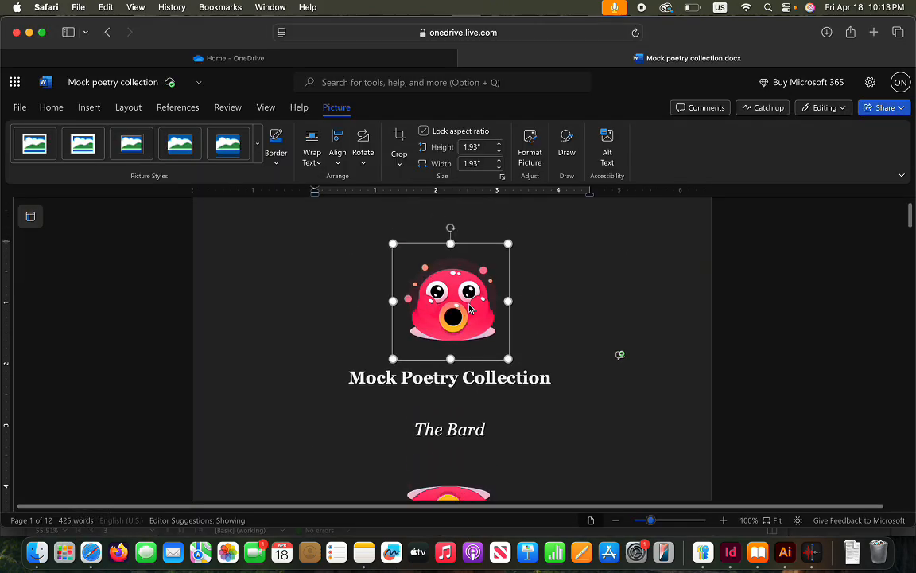
Copy the © 2025 line and rights paragraph from the Word manuscript
scroll(469, 309, down, 5)
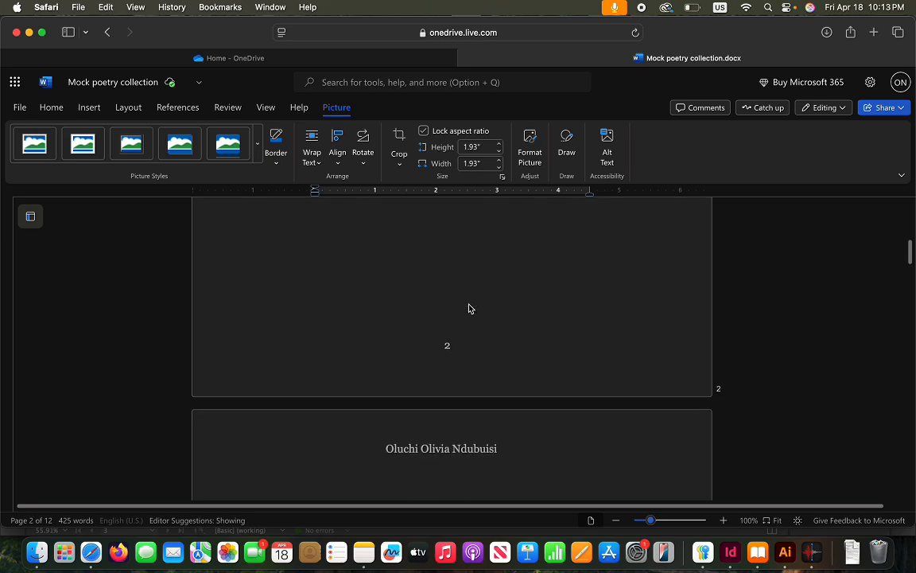
scroll(469, 308, down, 2)
scroll(469, 308, up, 2)
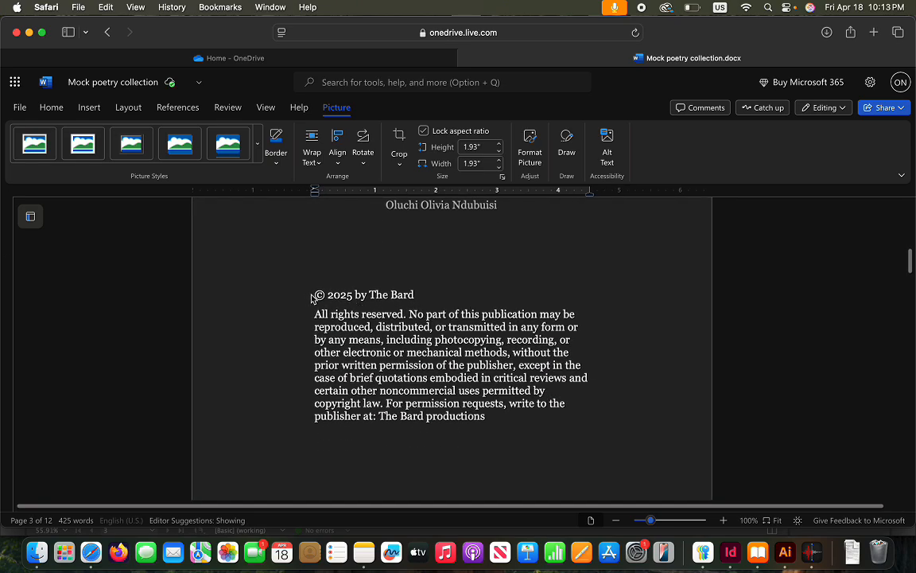
mouse_move(308, 294)
mouse_down()
mouse_move(364, 295)
mouse_move(362, 352)
mouse_move(505, 427)
mouse_move(483, 417)
mouse_move(368, 293)
mouse_move(292, 291)
mouse_up()
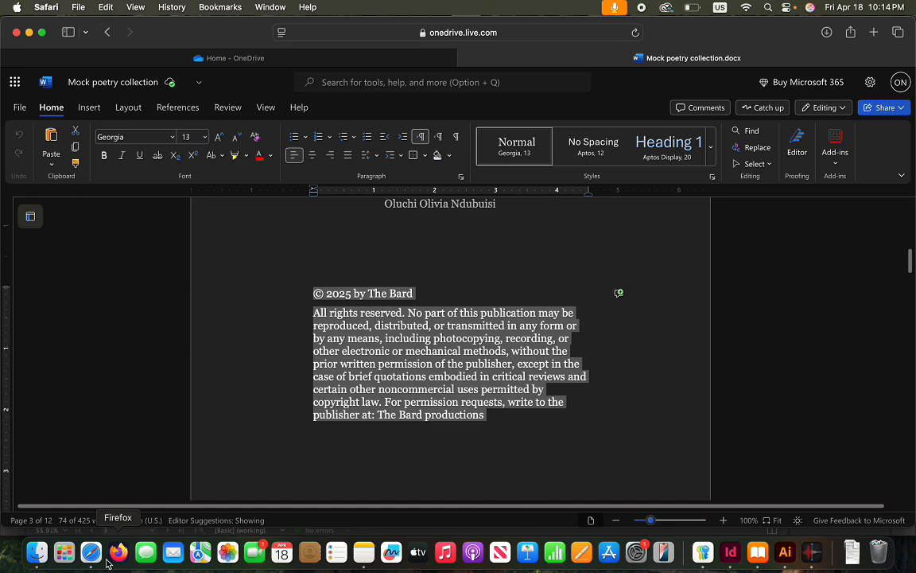
click(730, 552)
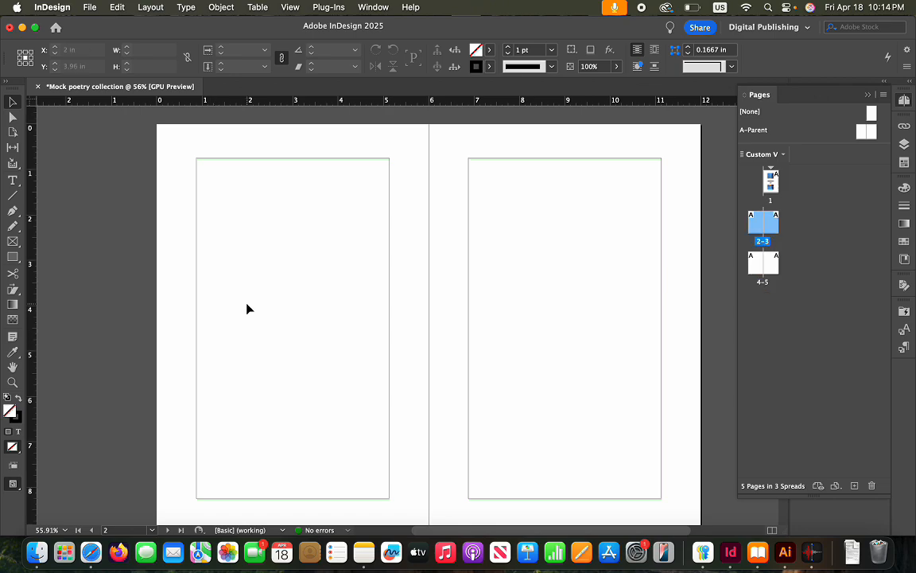
Paste the copyright text onto page 2 and stretch its frame to the margin guides
key(super+v)
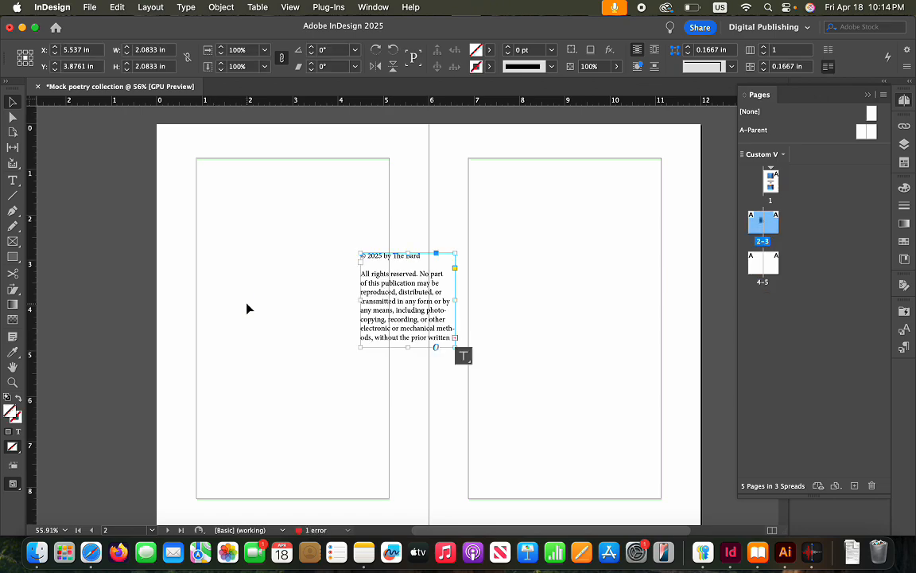
drag(389, 307, 270, 276)
drag(245, 229, 196, 159)
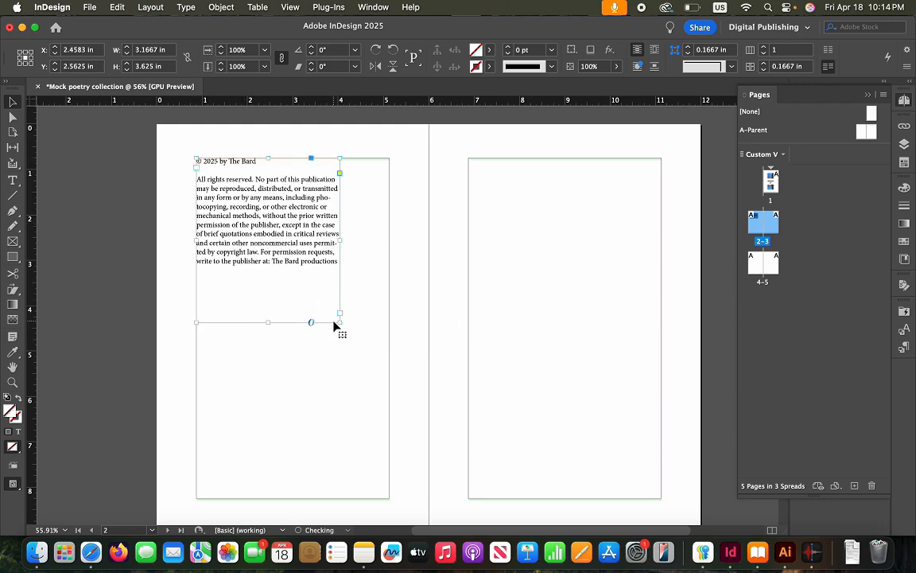
drag(337, 324, 389, 498)
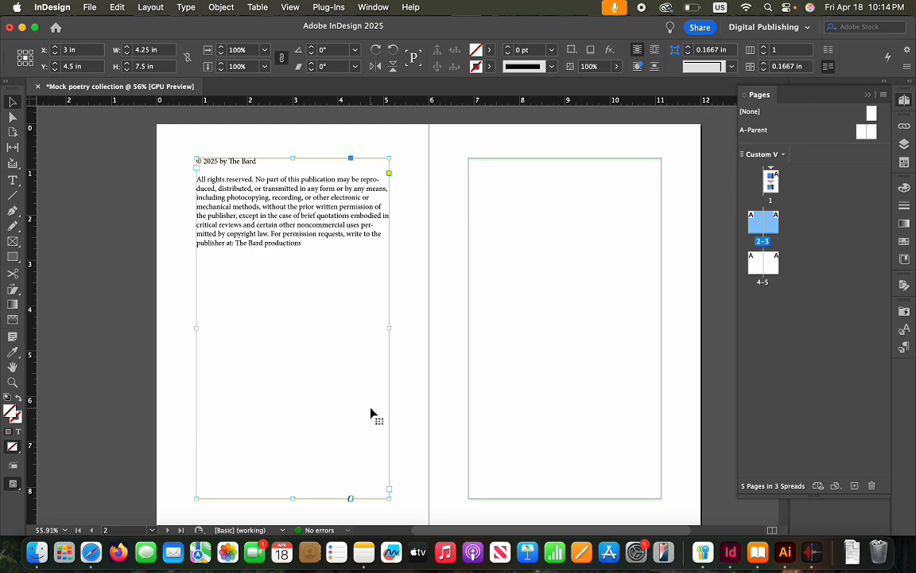
click(546, 327)
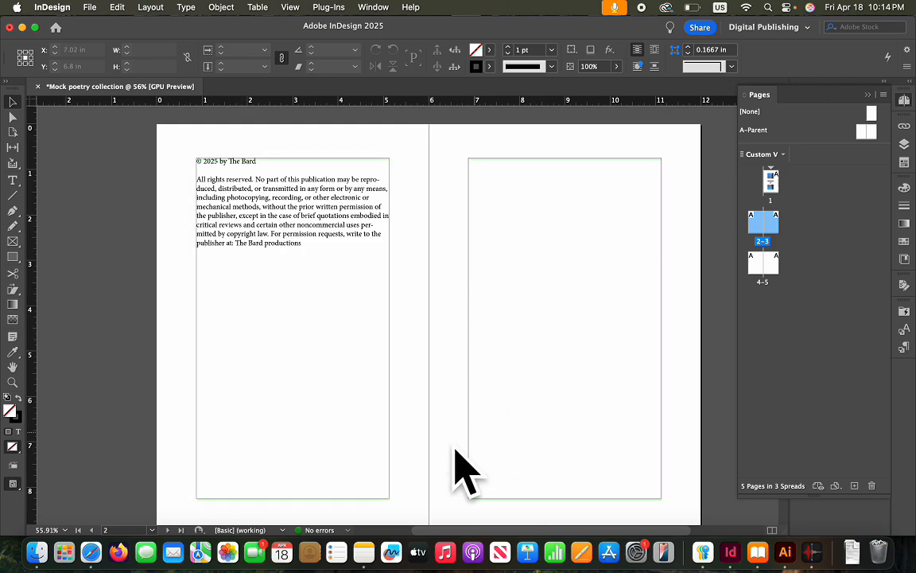
Copy the Cover art, Cover design and ISBN lines from the Word manuscript
click(100, 561)
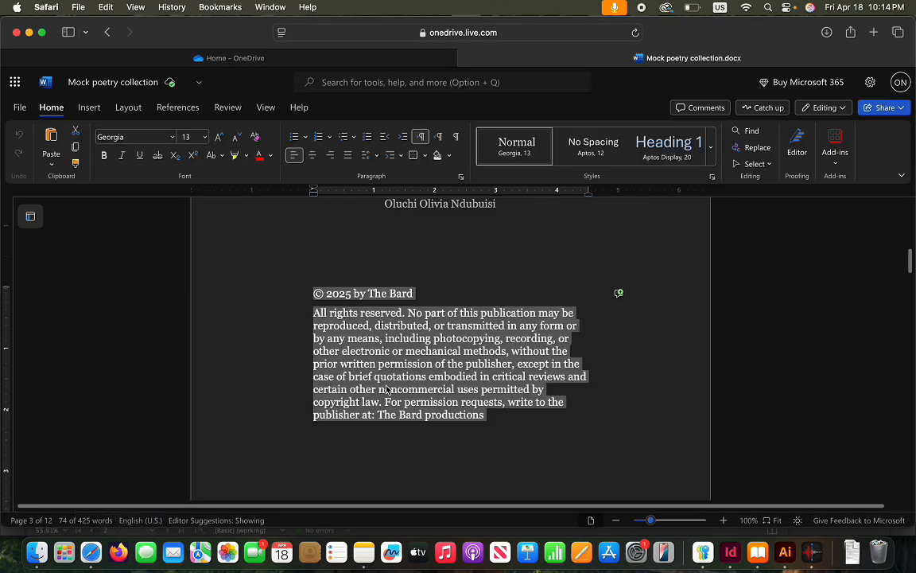
click(545, 434)
scroll(546, 434, down, 10)
scroll(545, 434, up, 6)
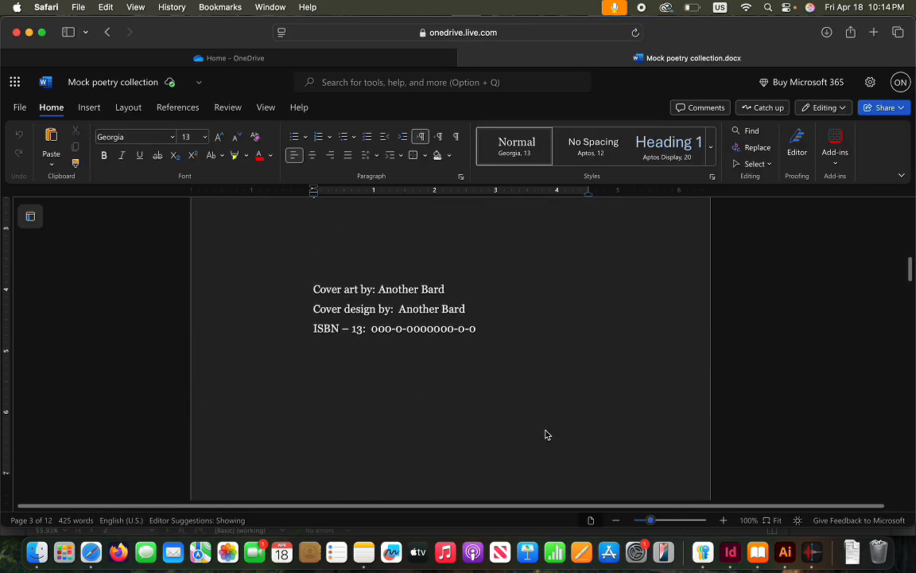
click(313, 307)
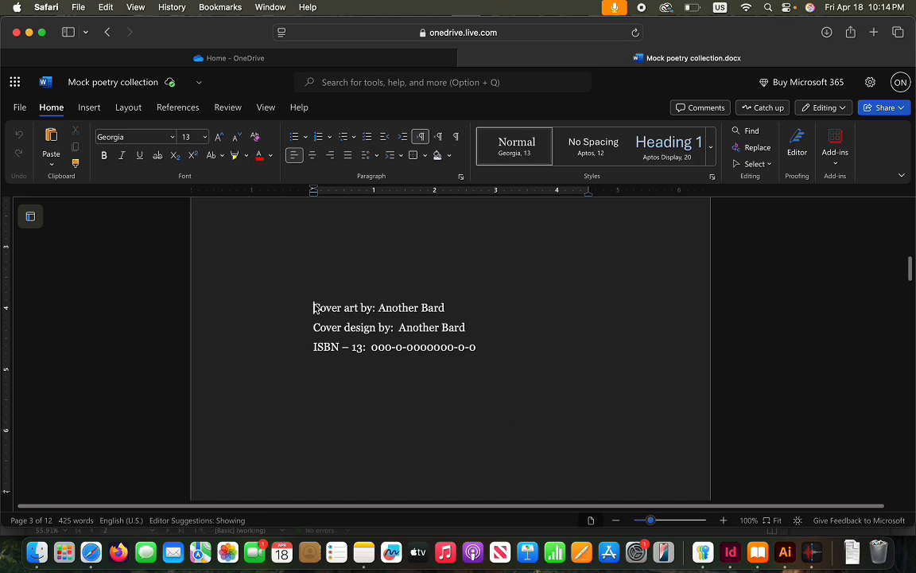
drag(313, 307, 479, 351)
key(super+c)
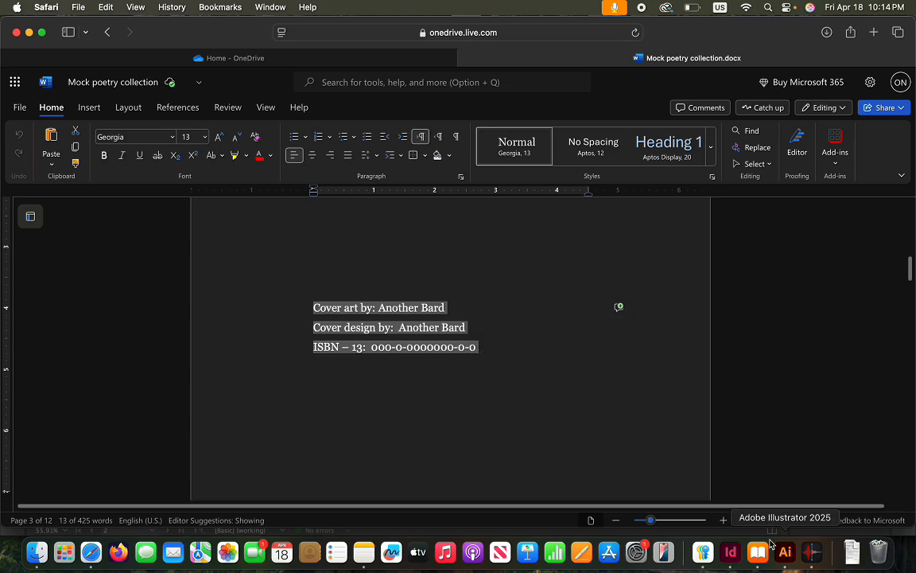
click(730, 552)
click(215, 275)
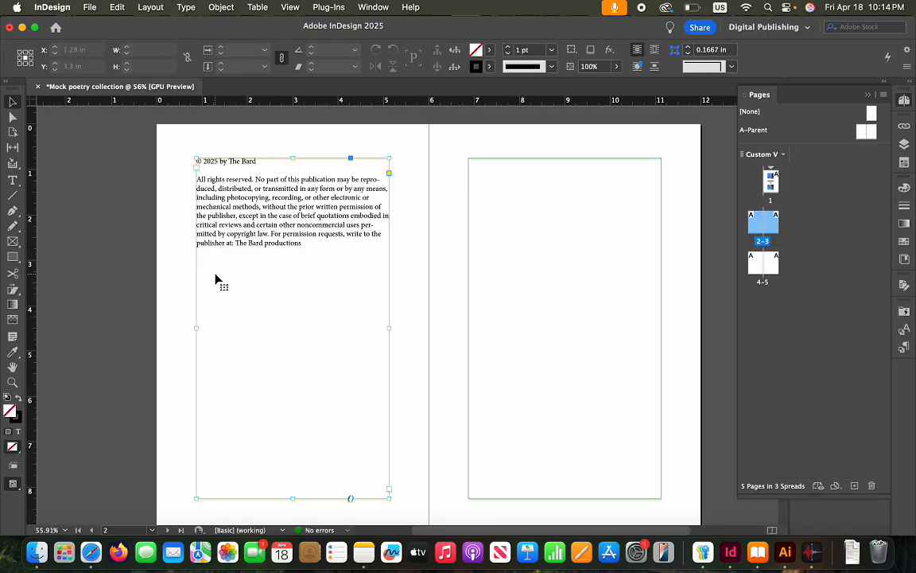
Add a period after 'productions' and paste the cover art, cover design and ISBN-13 lines
double_click(310, 251)
text(.)
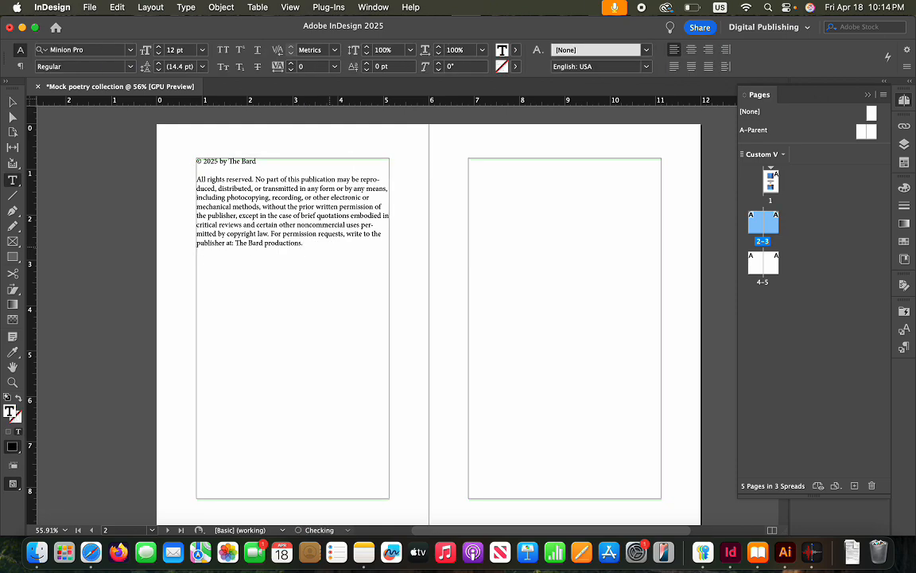
key(super+v)
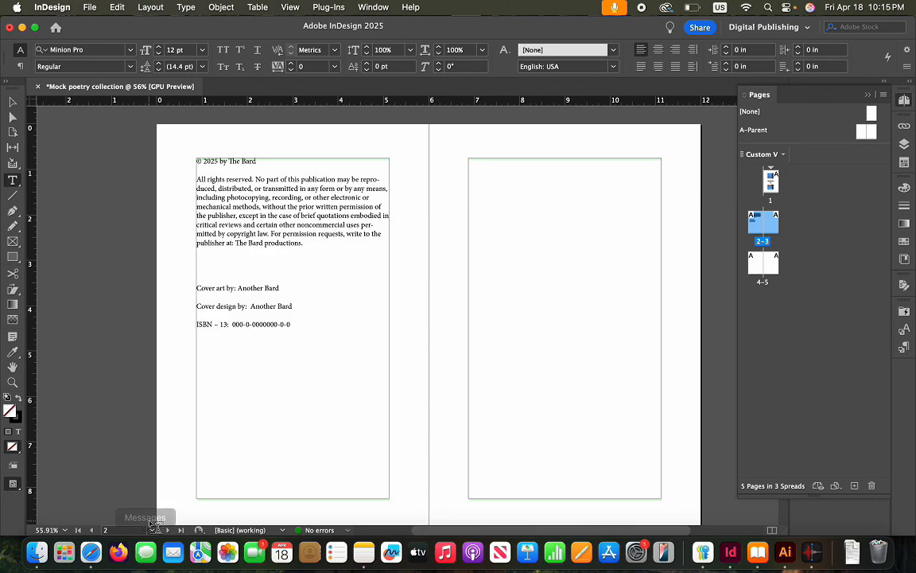
In the Word manuscript, scroll to the Bardology poem and select its heading and lines
click(91, 551)
click(499, 404)
scroll(498, 404, down, 5)
scroll(448, 354, down, 2)
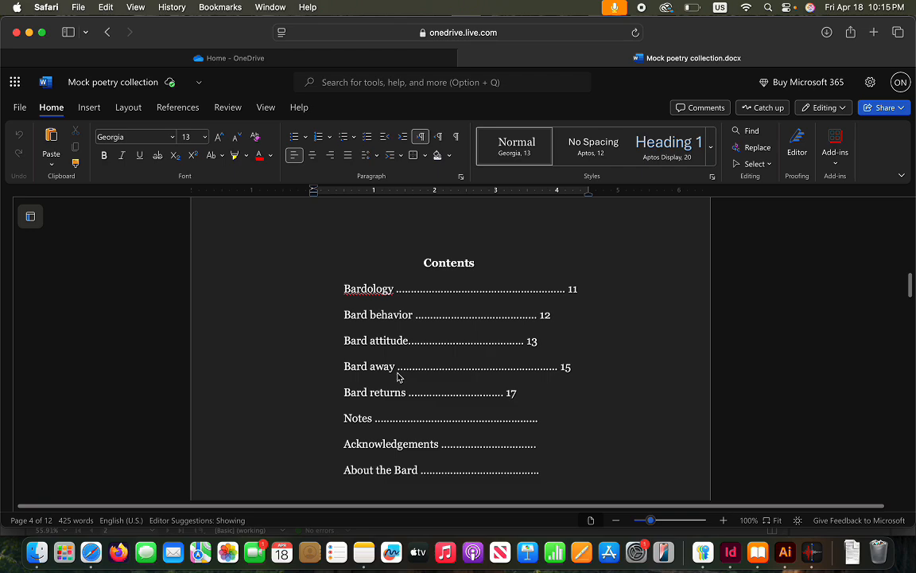
scroll(398, 377, down, 5)
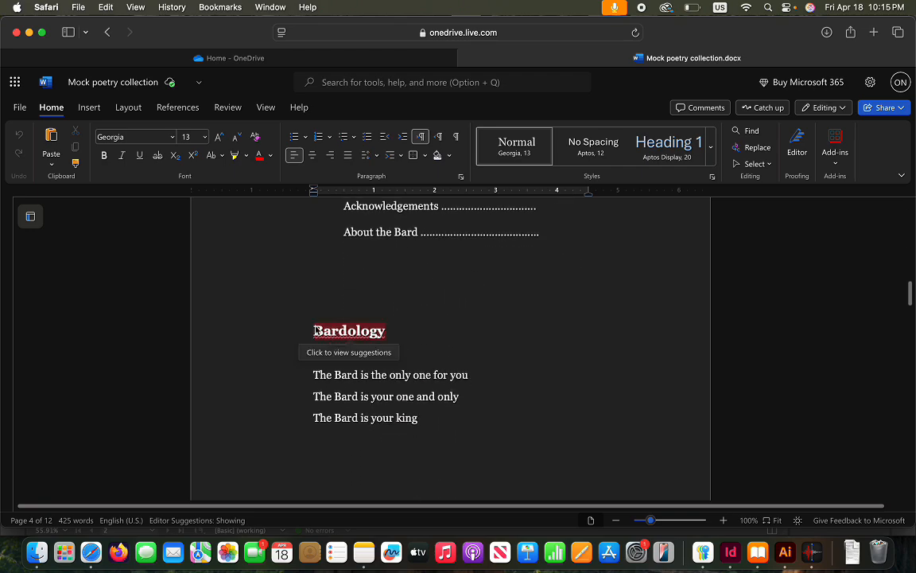
drag(308, 329, 447, 467)
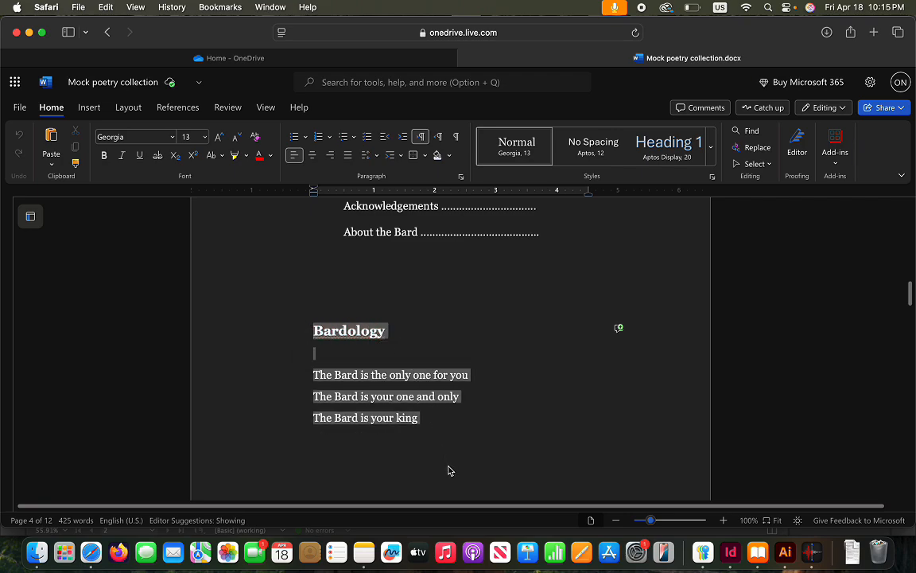
drag(453, 515, 436, 466)
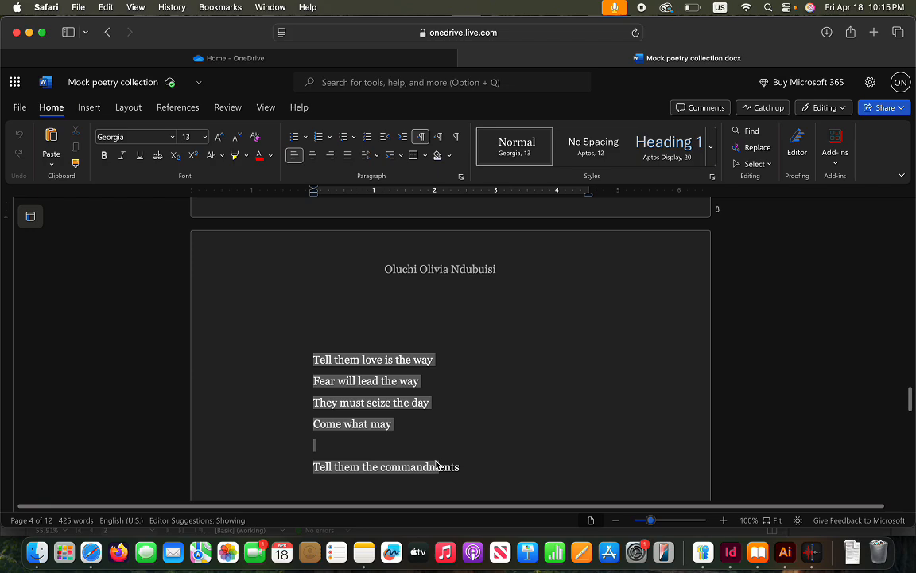
drag(435, 465, 422, 359)
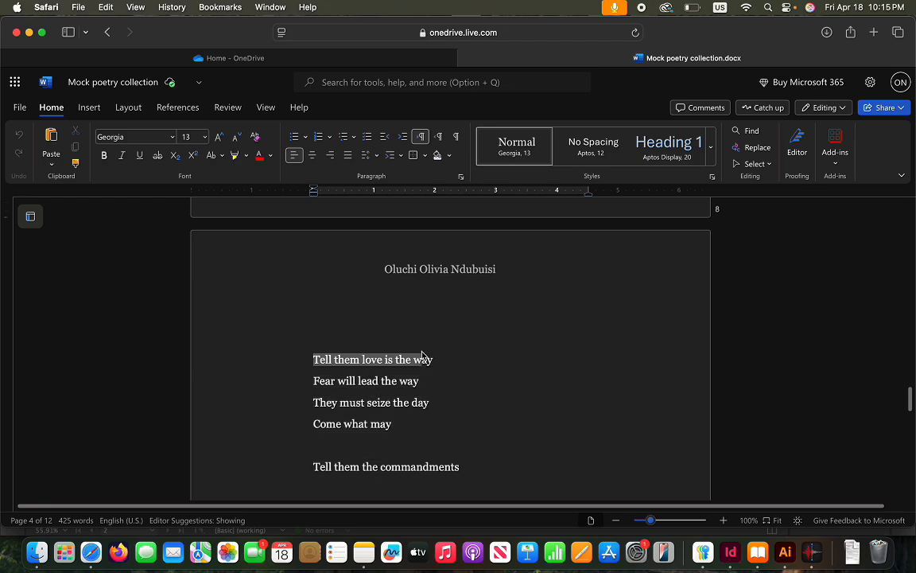
drag(420, 222, 405, 482)
Reselect just the Bardology title and its three lines, then return to InDesign
scroll(405, 477, down, 5)
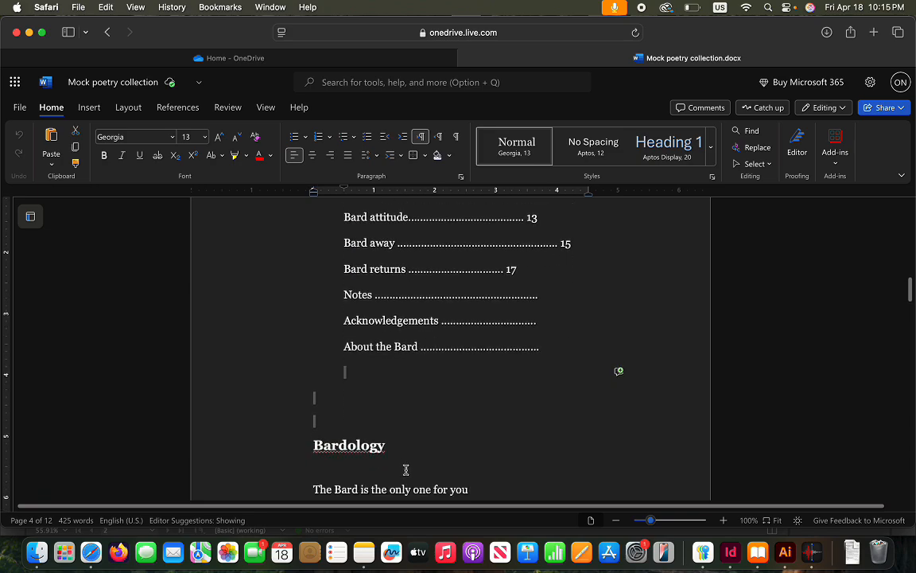
scroll(401, 451, down, 5)
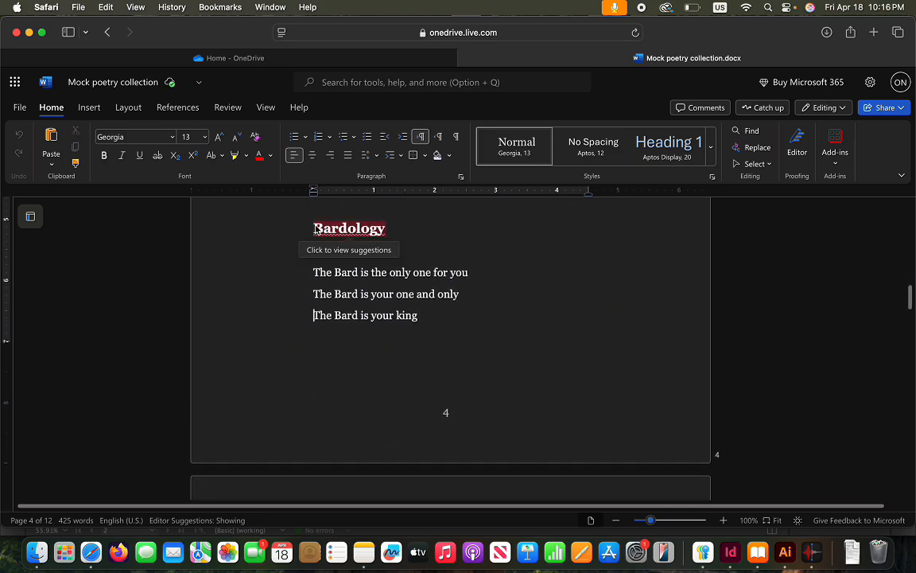
drag(300, 229, 409, 399)
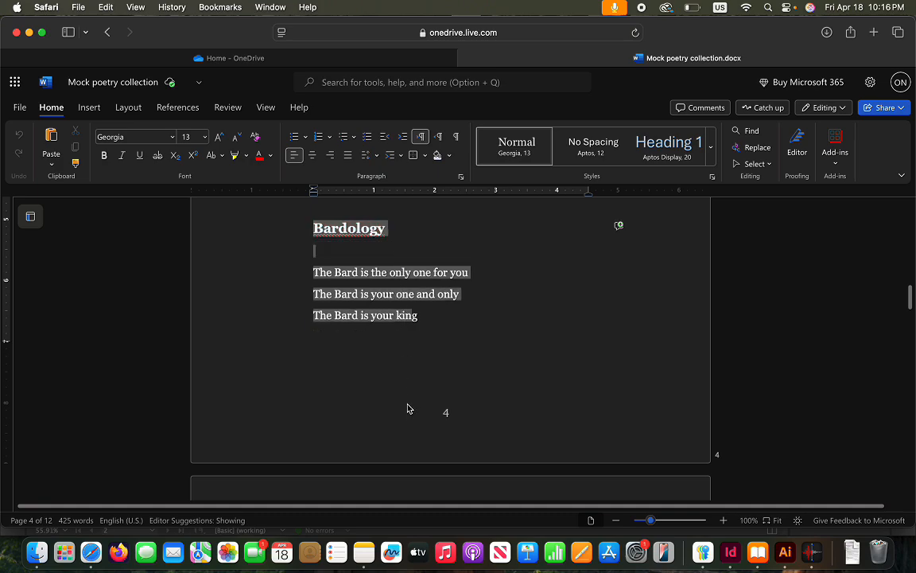
drag(413, 451, 501, 462)
scroll(276, 266, down, 3)
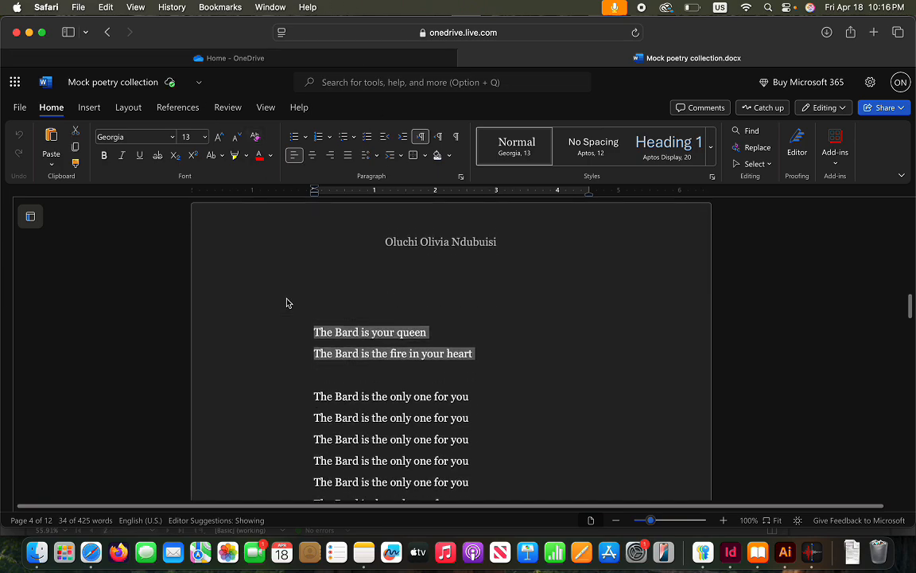
scroll(287, 302, up, 7)
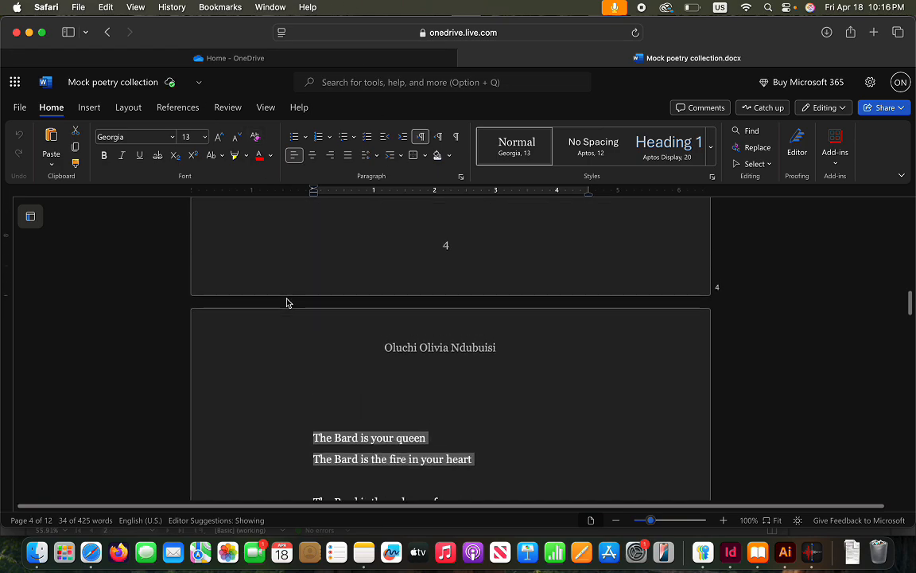
click(302, 282)
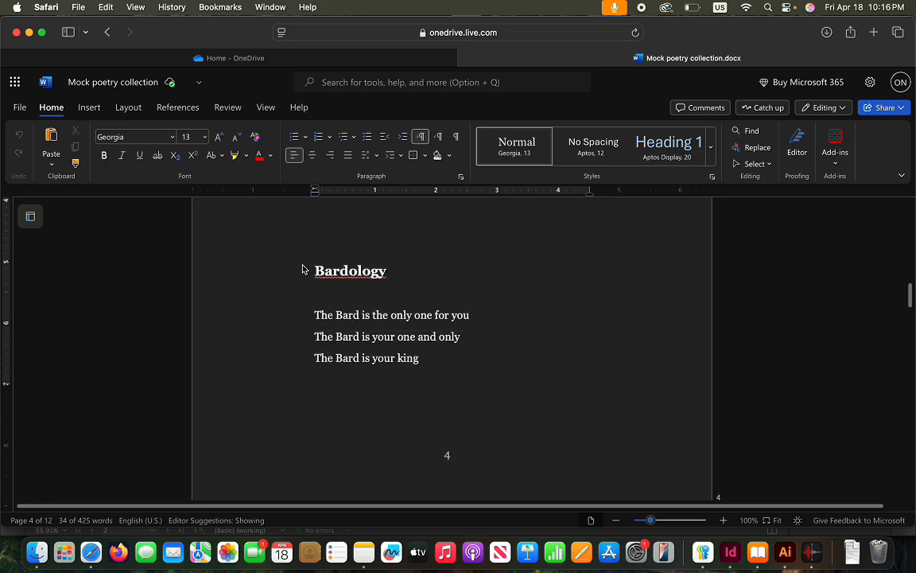
drag(302, 270, 438, 380)
key(super+c)
drag(444, 485, 484, 272)
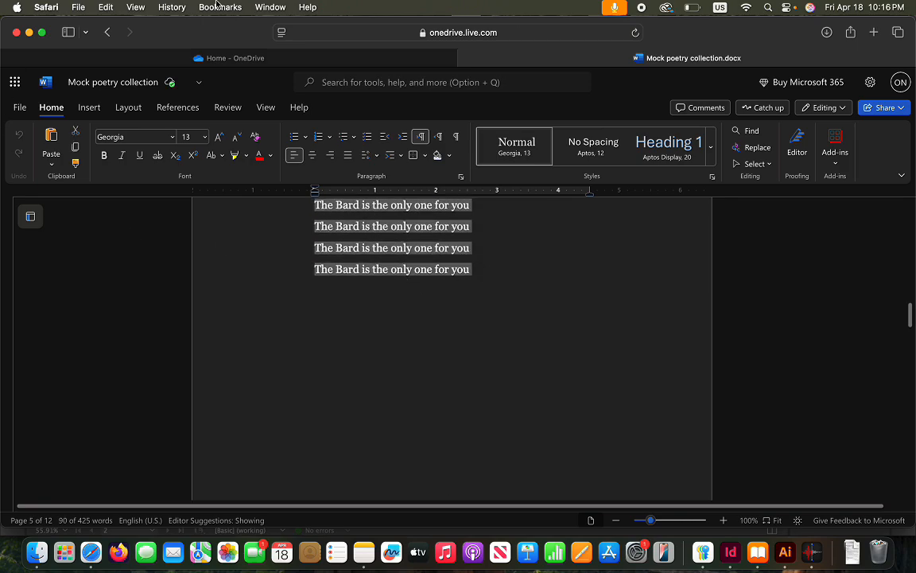
click(730, 551)
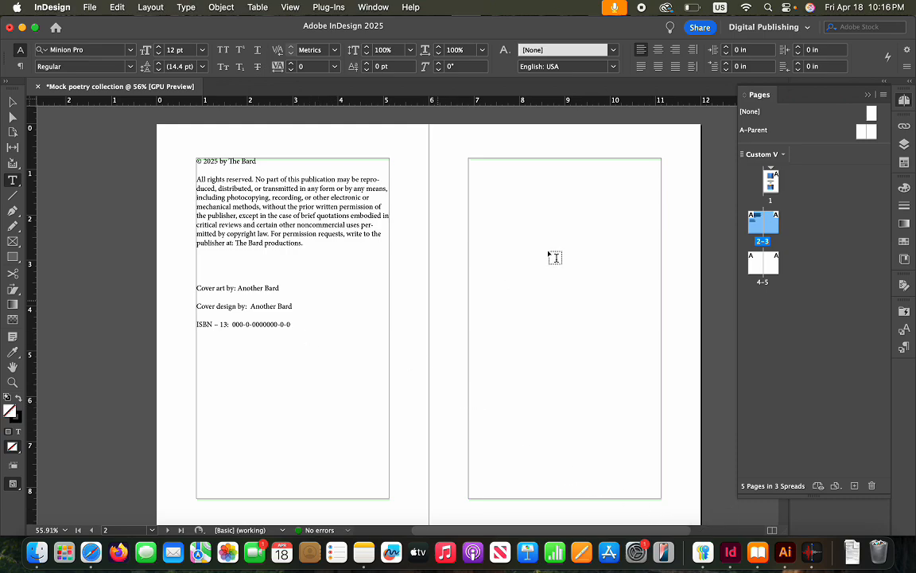
Paste the copied Bardology poem onto the 4–5 spread
scroll(521, 248, down, 2)
scroll(521, 247, down, 5)
scroll(521, 247, up, 8)
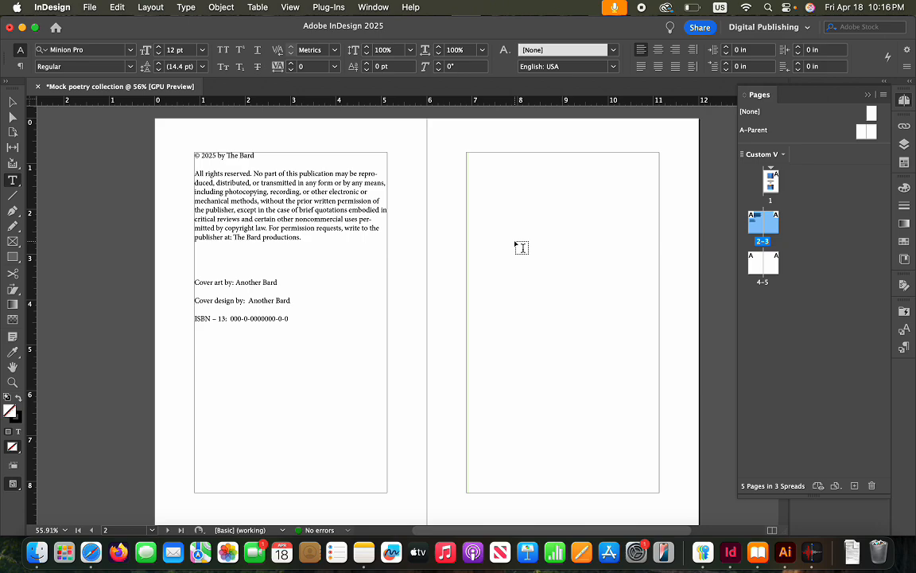
scroll(497, 249, down, 10)
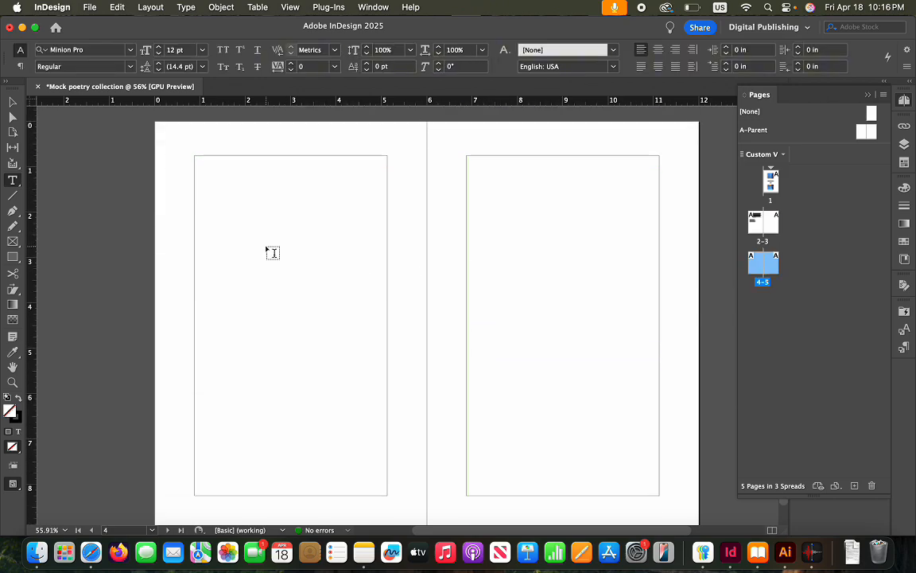
key(super+v)
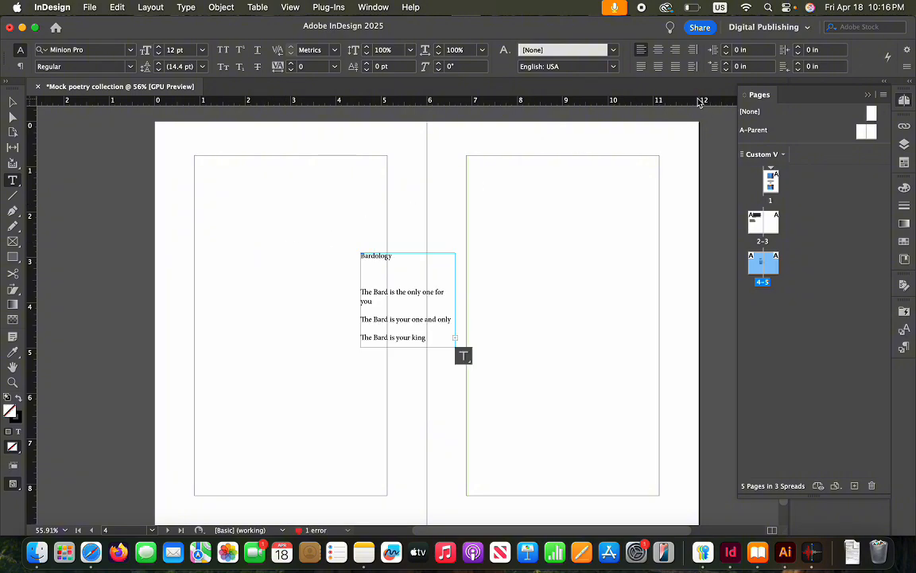
Move and stretch the Bardology frame to fill page 4's margins, 4.25 × 7.5 in
click(12, 102)
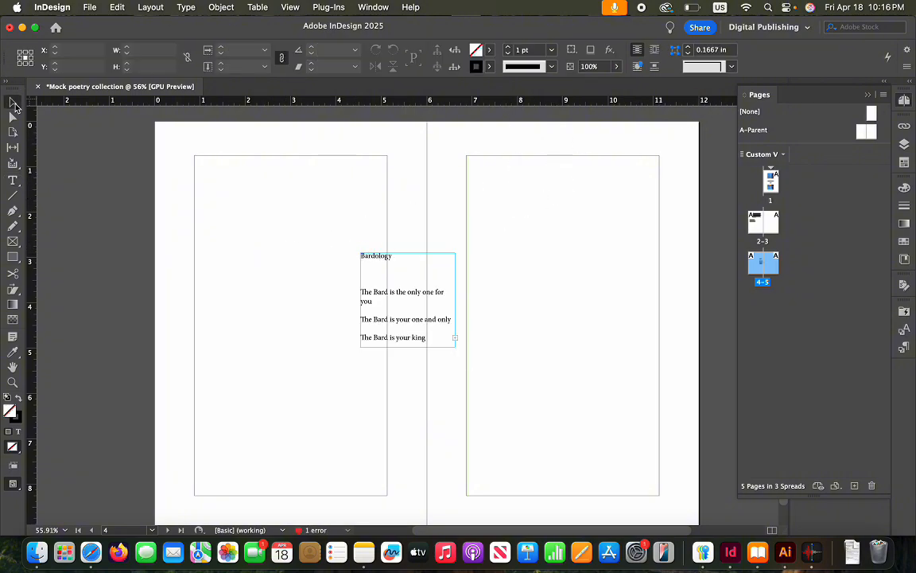
drag(378, 272, 256, 224)
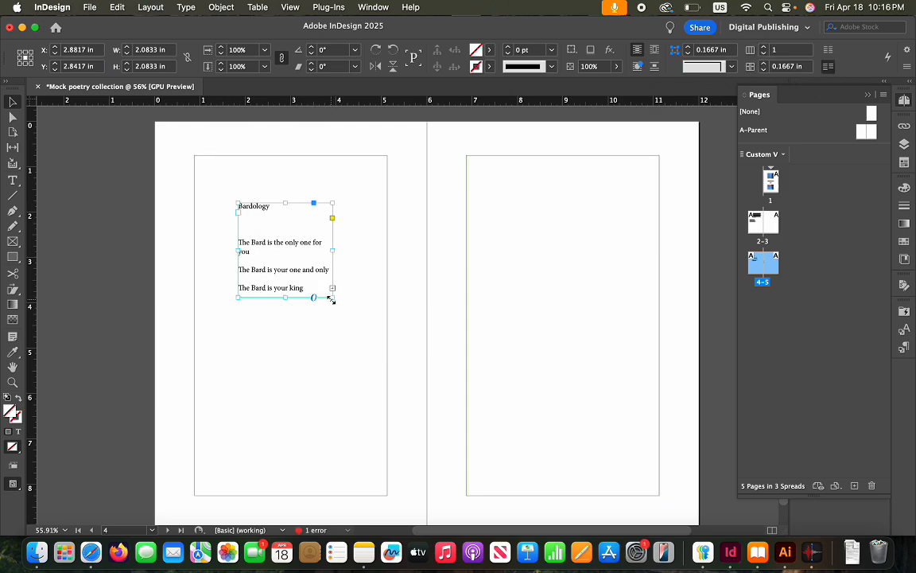
drag(334, 296, 387, 495)
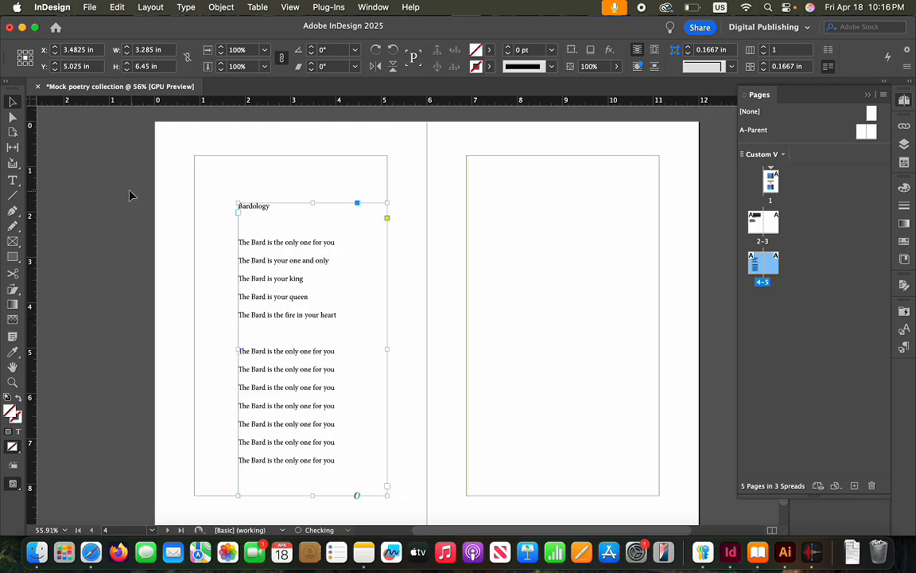
drag(237, 203, 193, 155)
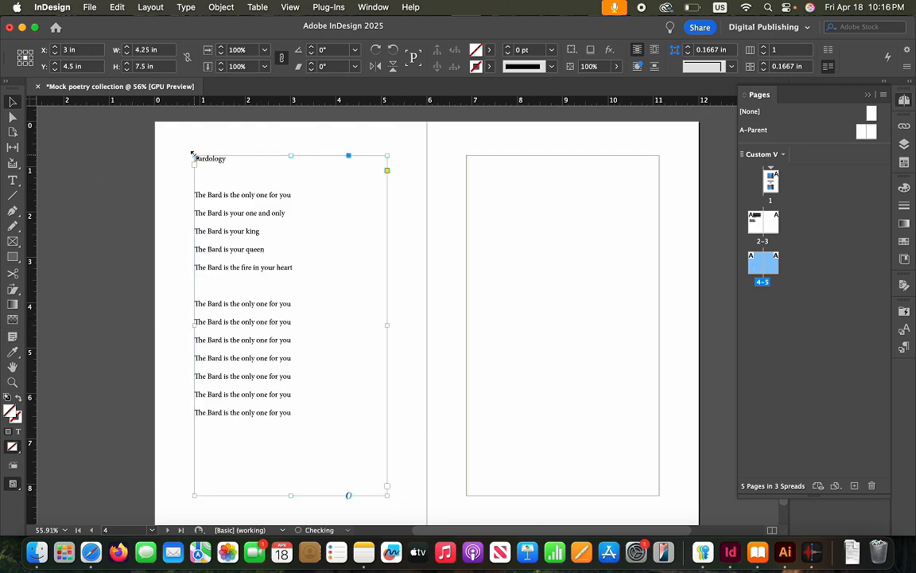
scroll(333, 309, up, 1)
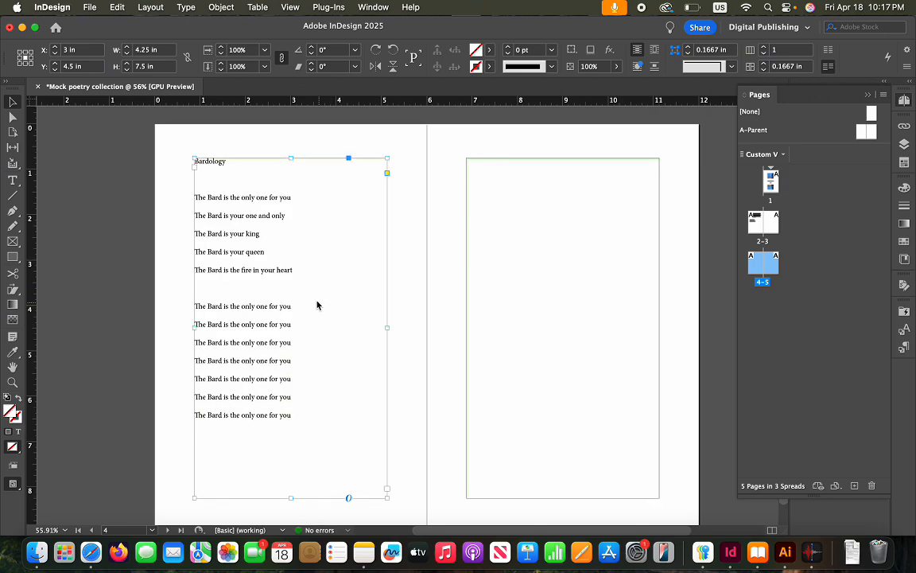
click(577, 320)
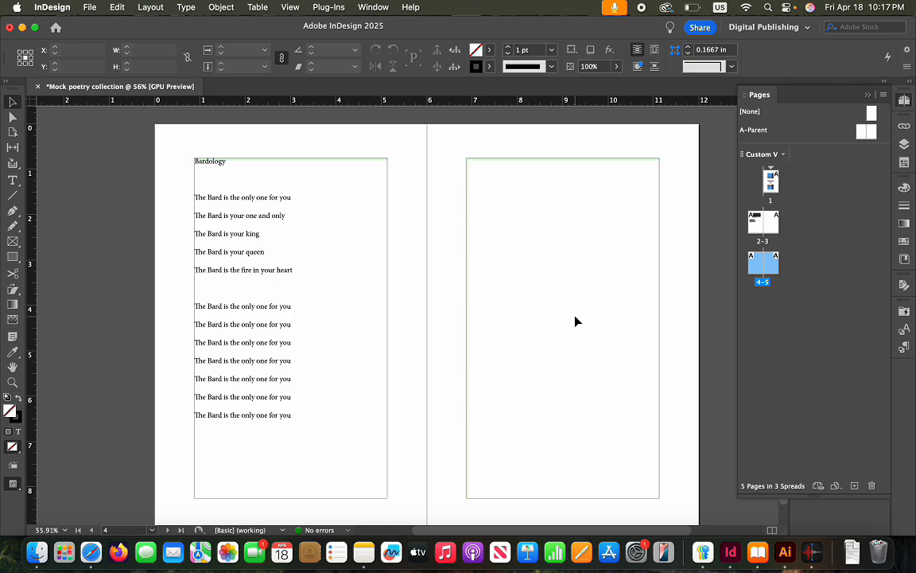
Clear the manuscript's highlight and check the spelling flag on the Bardology heading
click(91, 557)
click(360, 370)
scroll(360, 370, down, 3)
scroll(360, 369, up, 8)
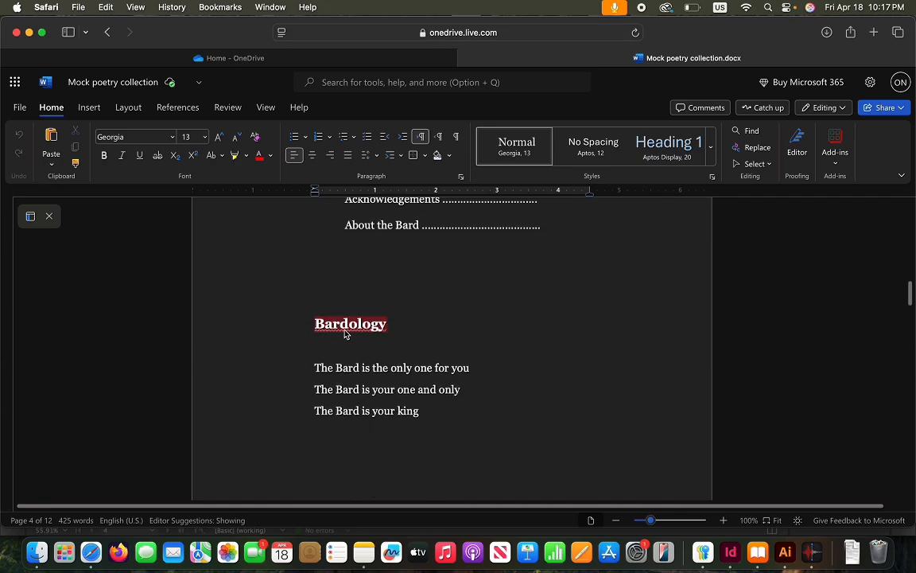
click(322, 333)
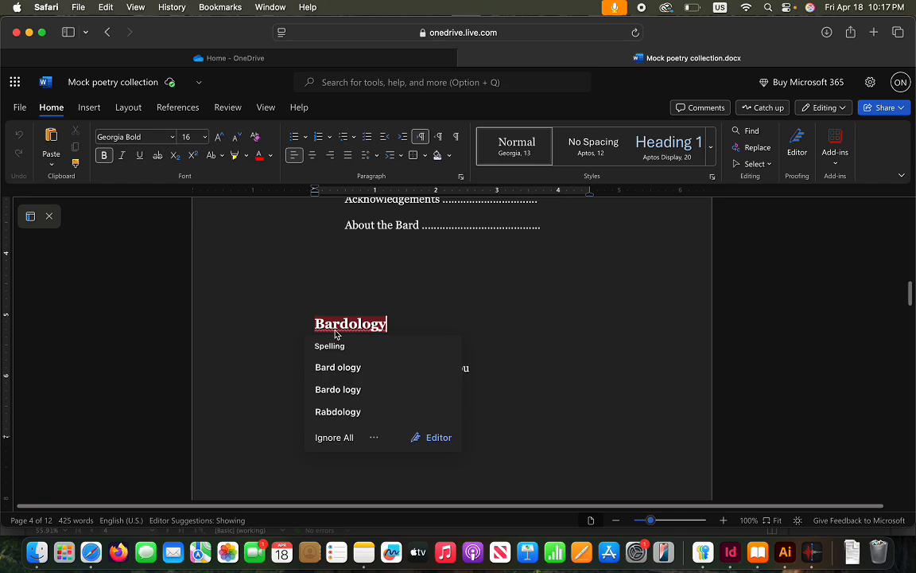
click(590, 435)
Select and copy the Bard behavior title and poem
scroll(587, 436, down, 10)
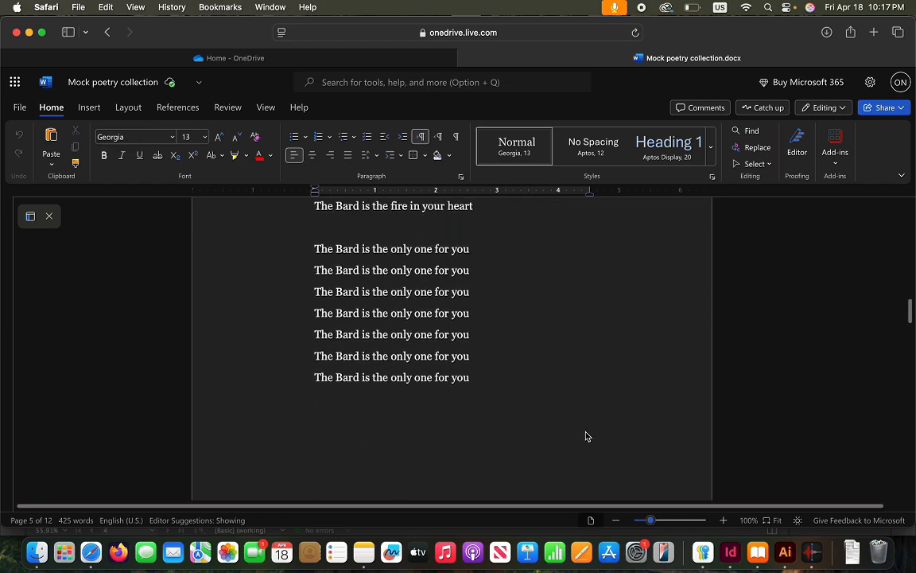
scroll(586, 436, down, 15)
scroll(585, 436, up, 4)
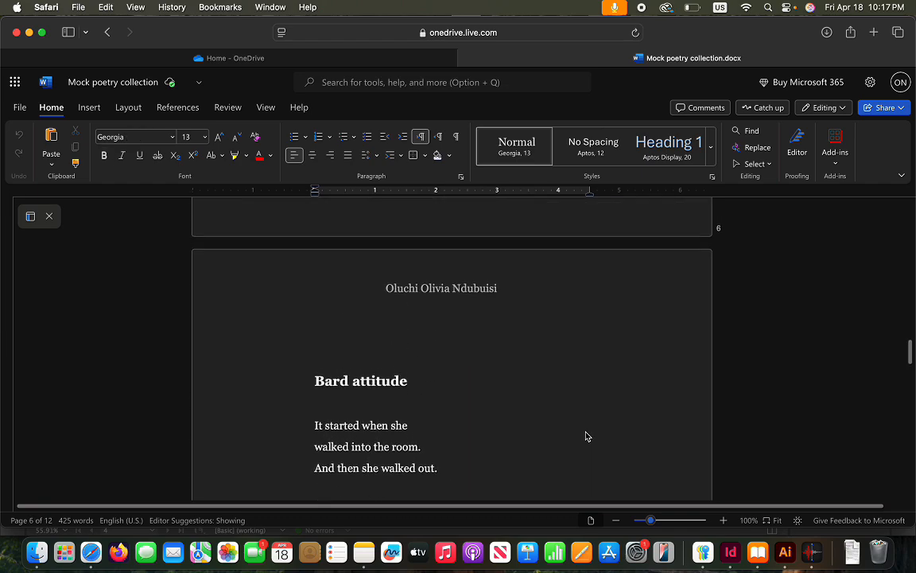
scroll(586, 436, up, 5)
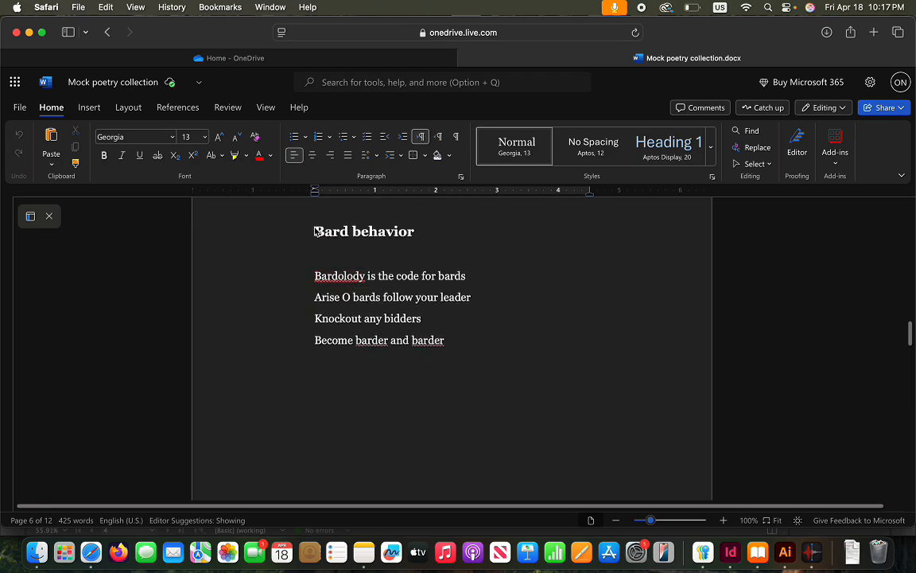
drag(311, 230, 478, 353)
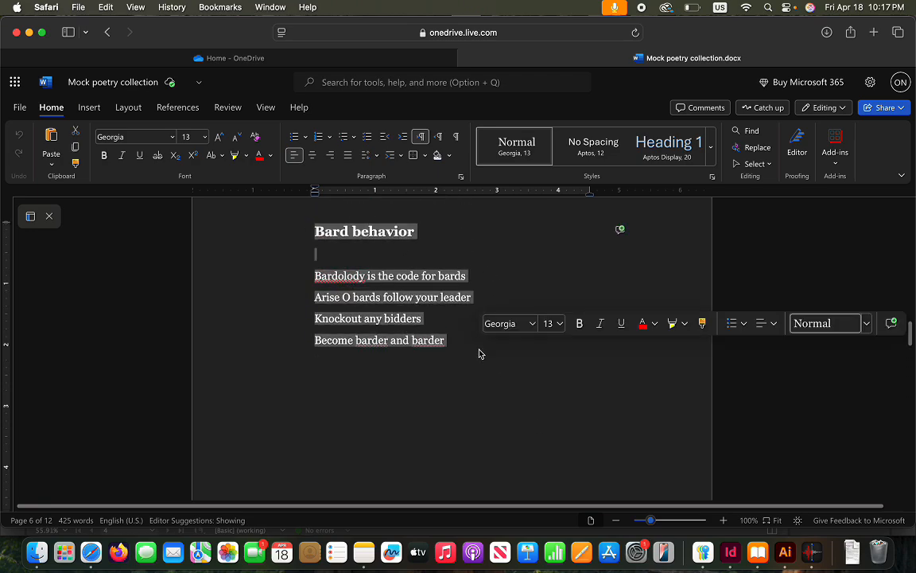
key(super+c)
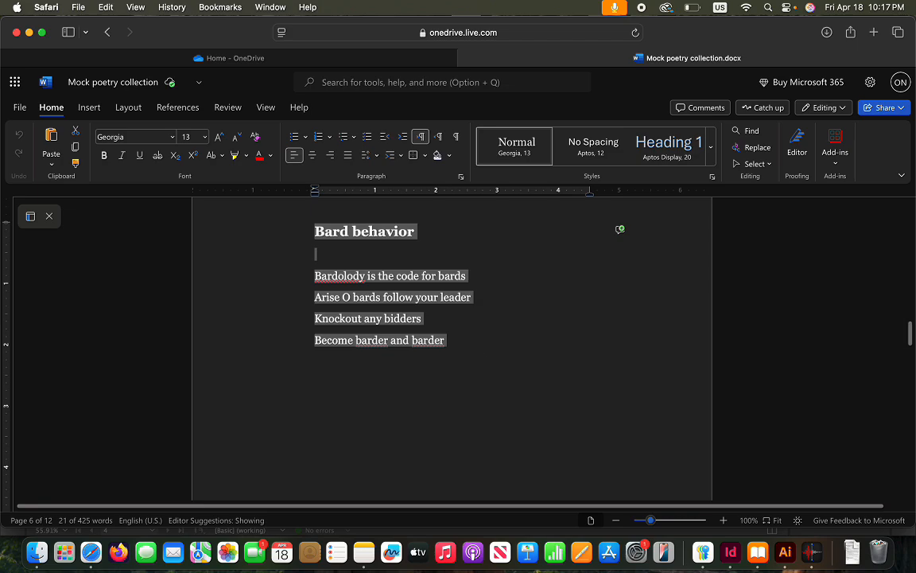
Deselect the copied text, look over the next poem, and go back to InDesign
click(580, 402)
scroll(579, 403, up, 10)
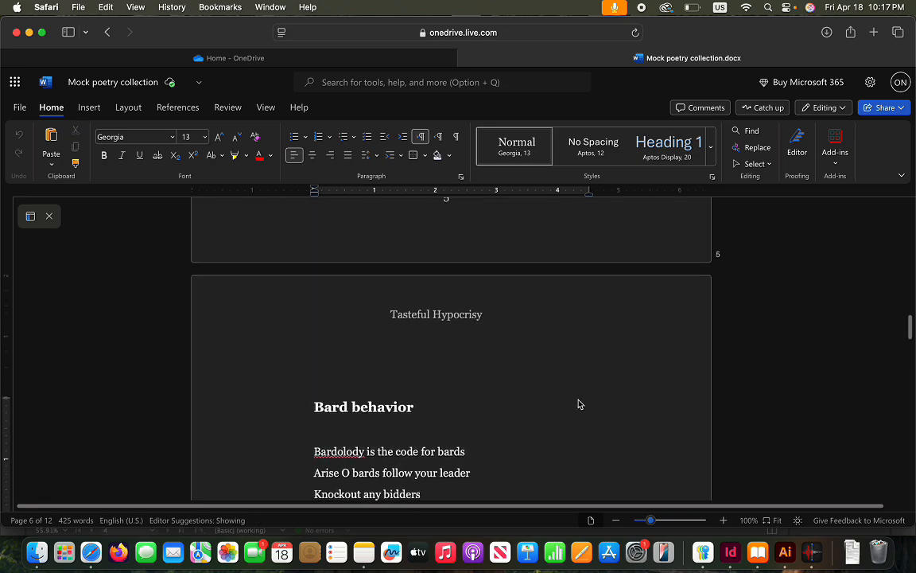
scroll(579, 404, up, 5)
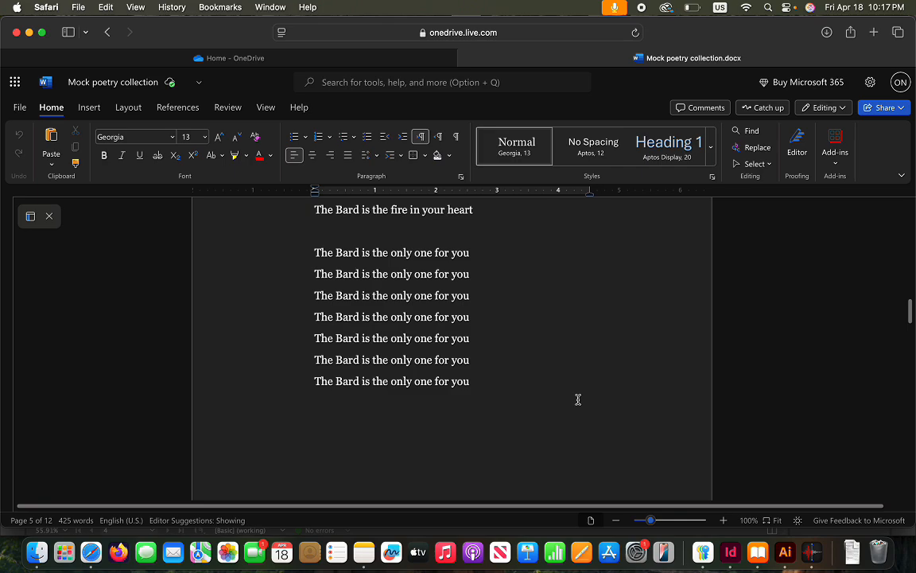
scroll(578, 399, up, 10)
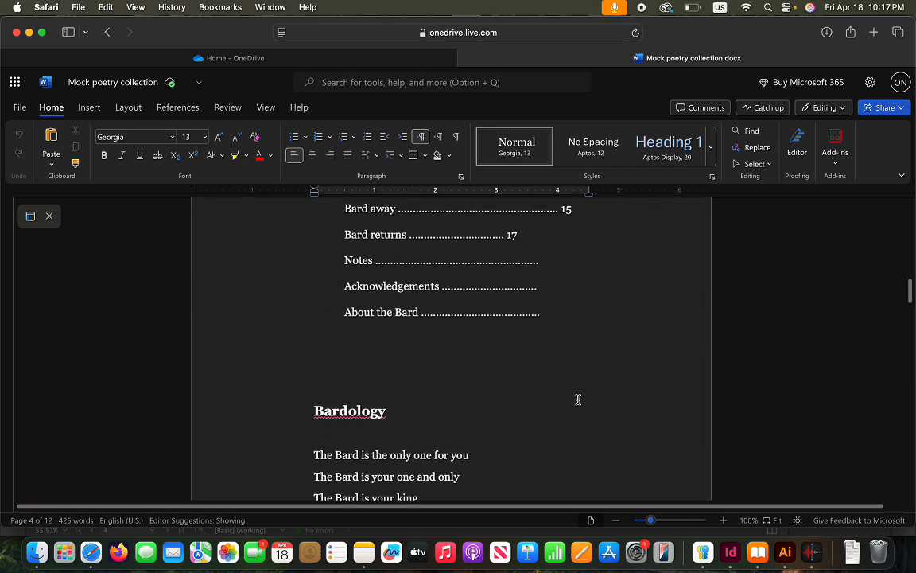
scroll(578, 404, down, 15)
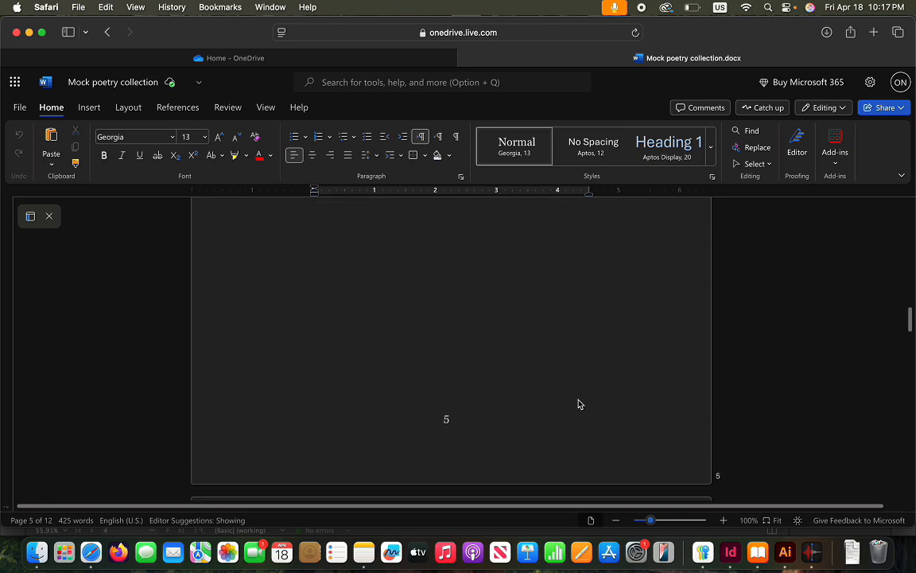
scroll(578, 404, down, 2)
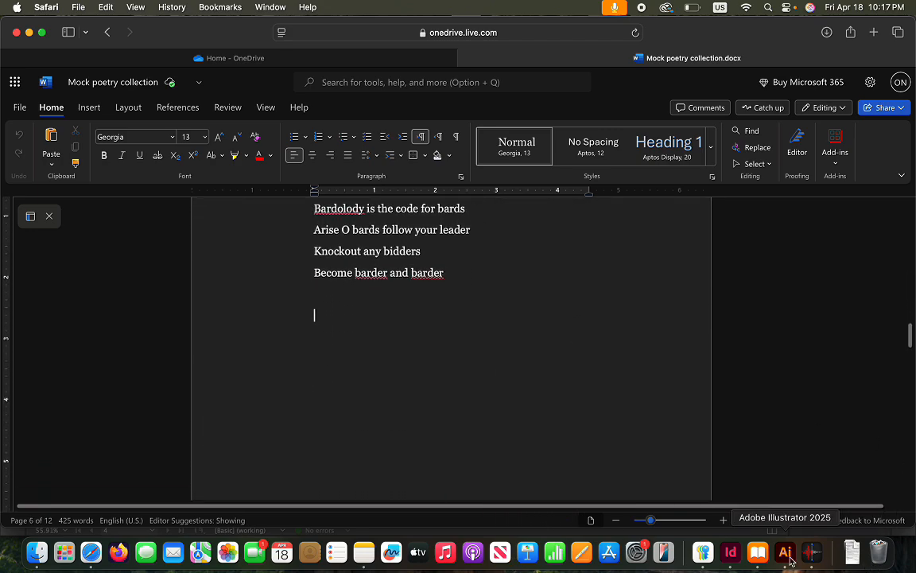
click(734, 557)
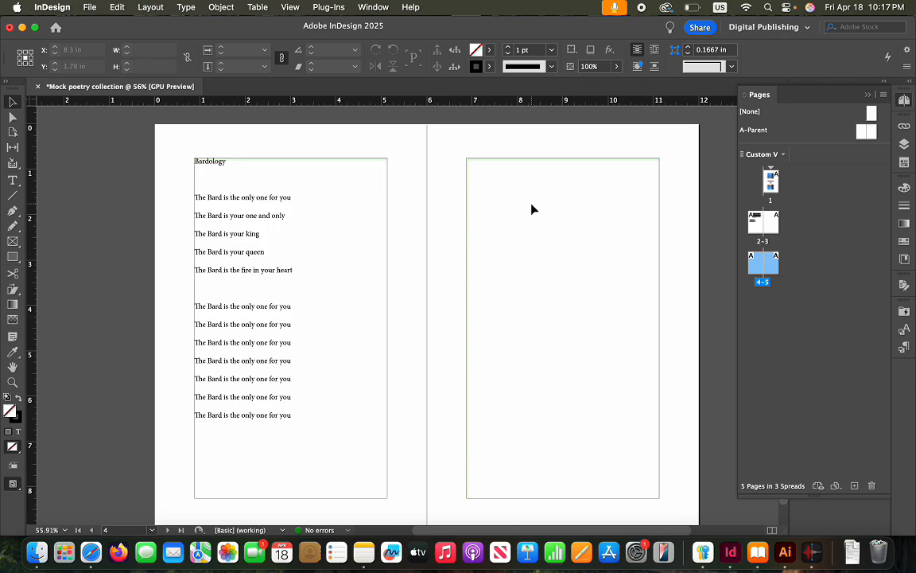
Paste the Bard behavior poem onto page 5 in a frame filling the margins
key(super+v)
drag(429, 269, 558, 247)
drag(602, 313, 660, 498)
drag(508, 220, 466, 159)
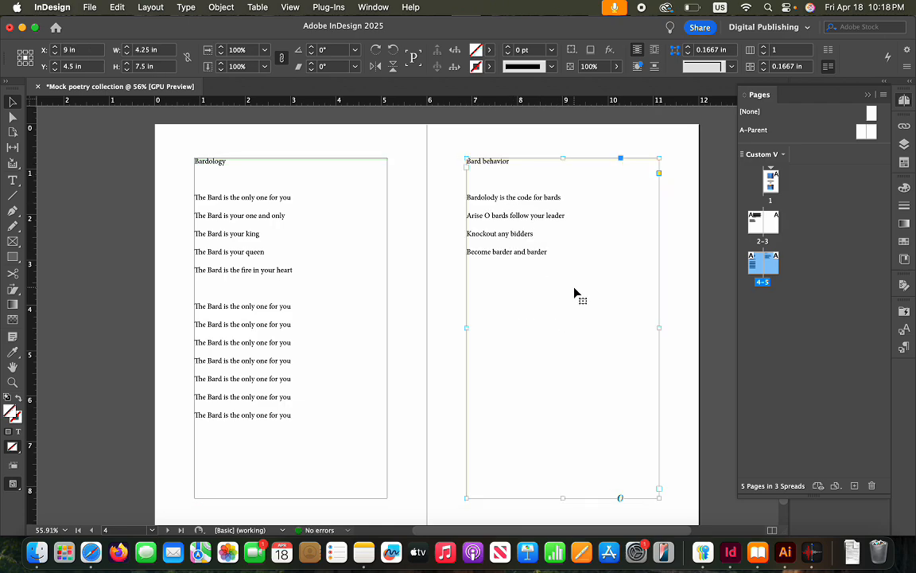
Delete the empty lines under the Bardology and Bard behavior titles
double_click(201, 191)
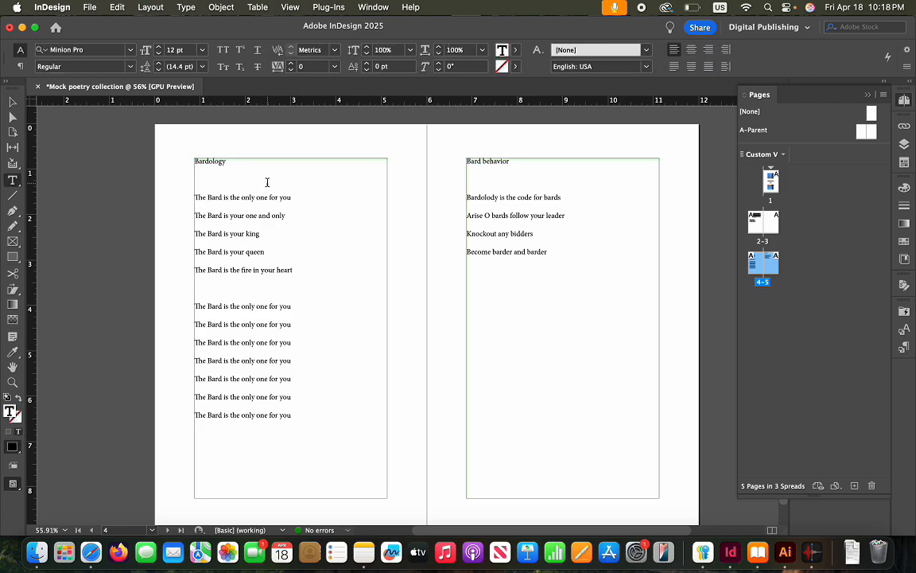
key(BackSpace)
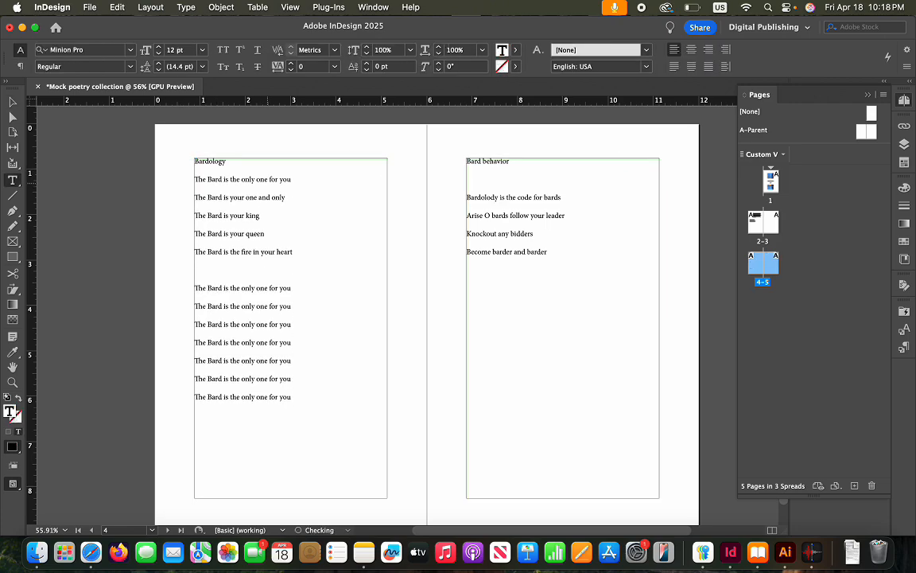
key(BackSpace)
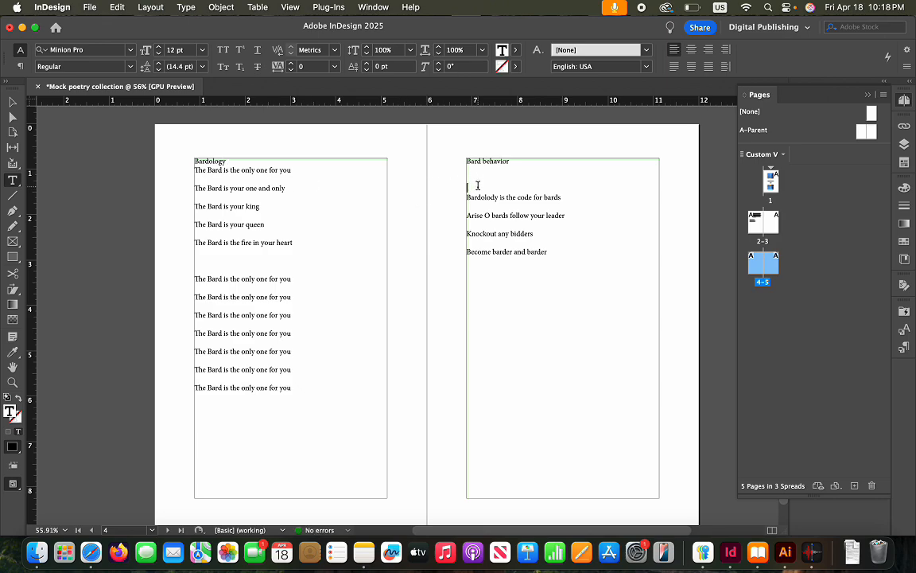
key(BackSpace)
key(BackSpace)
key(BackSpace)
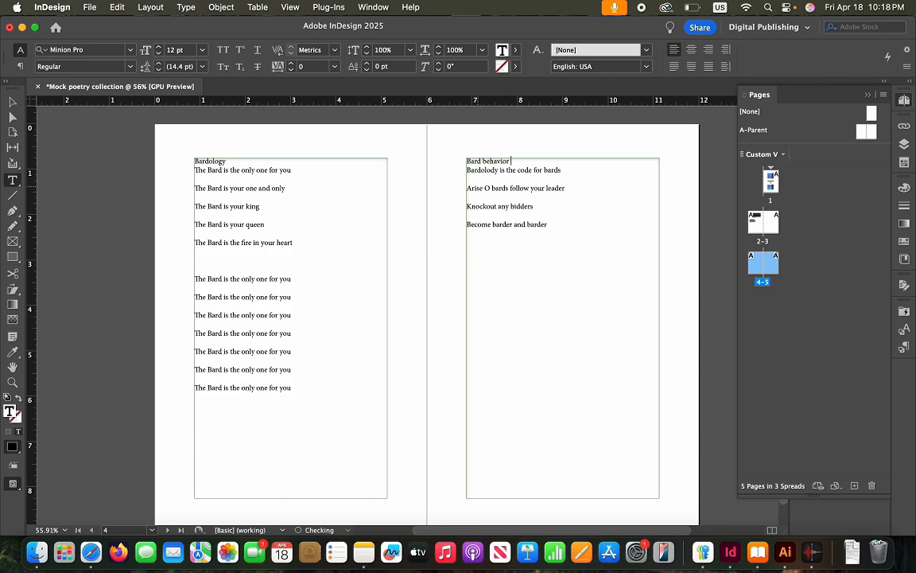
scroll(444, 295, down, 2)
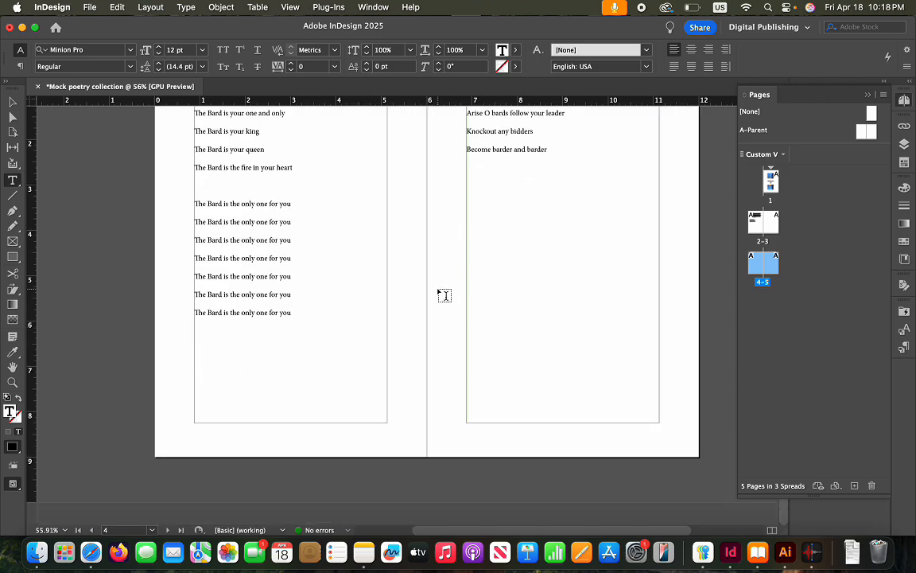
click(679, 431)
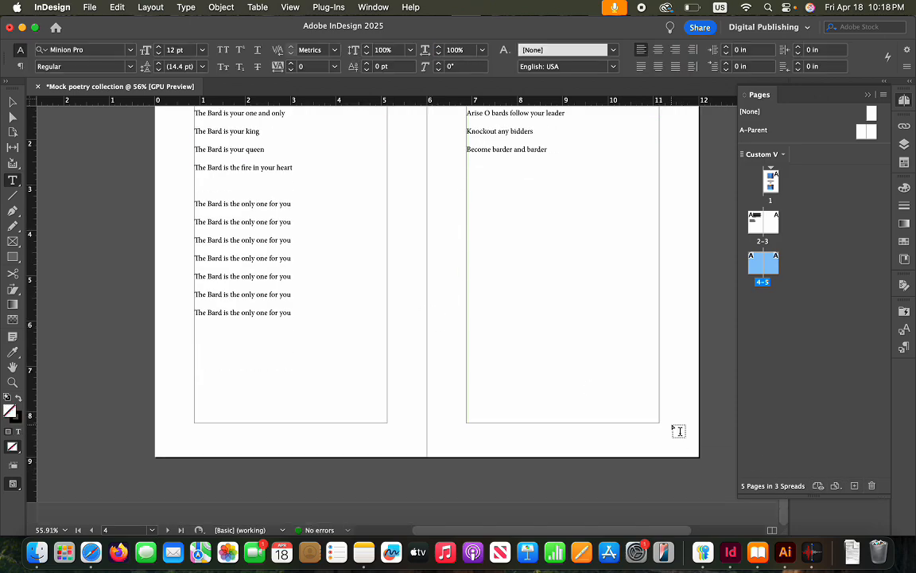
Add three new pages, bringing the document to 8 pages
click(854, 485)
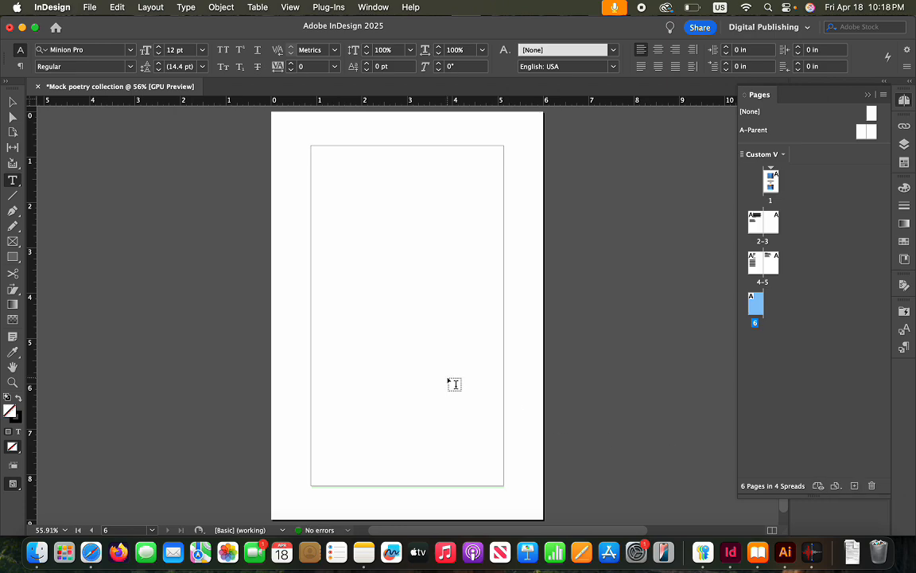
click(856, 486)
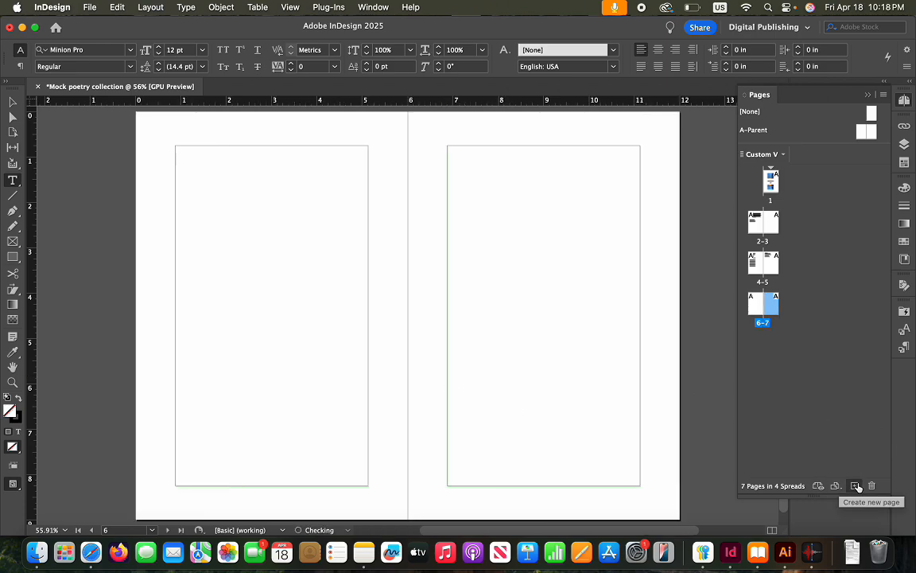
click(855, 486)
scroll(525, 392, up, 10)
scroll(526, 393, down, 10)
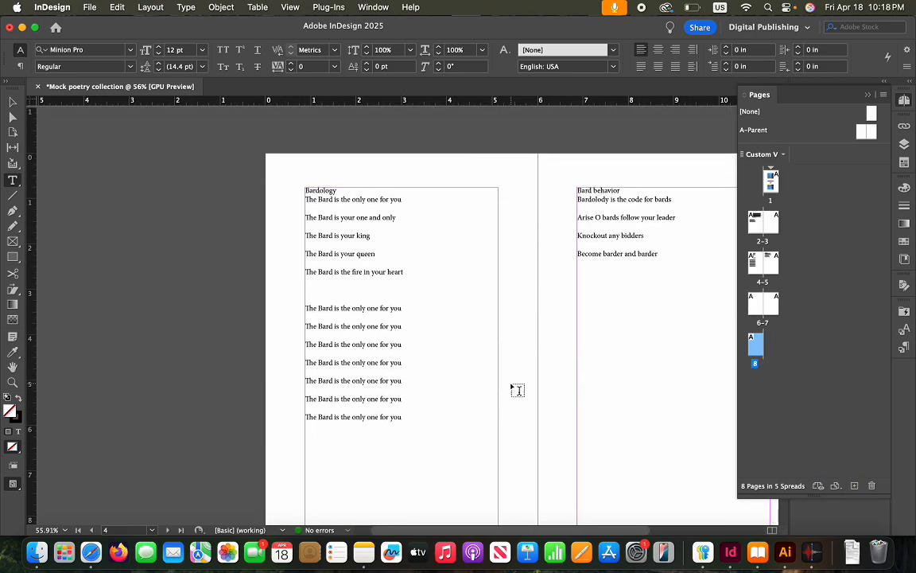
scroll(511, 388, down, 5)
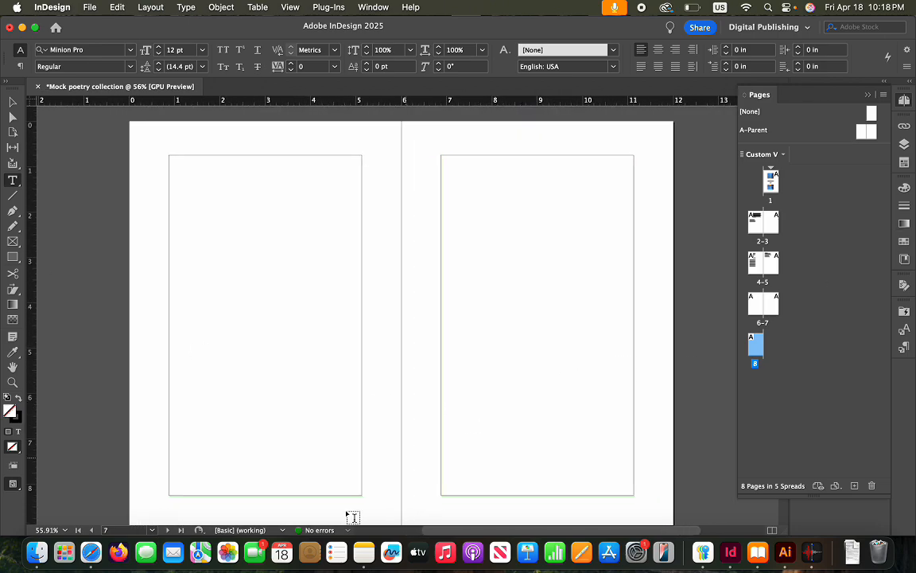
In the Word manuscript, select the Bard attitude poem
click(92, 553)
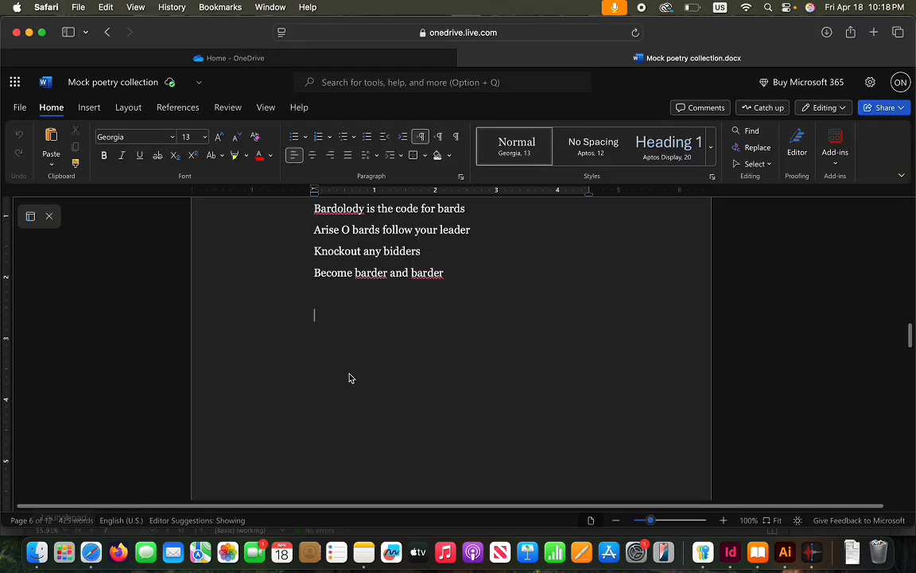
scroll(350, 378, up, 5)
scroll(353, 379, down, 10)
scroll(353, 379, down, 5)
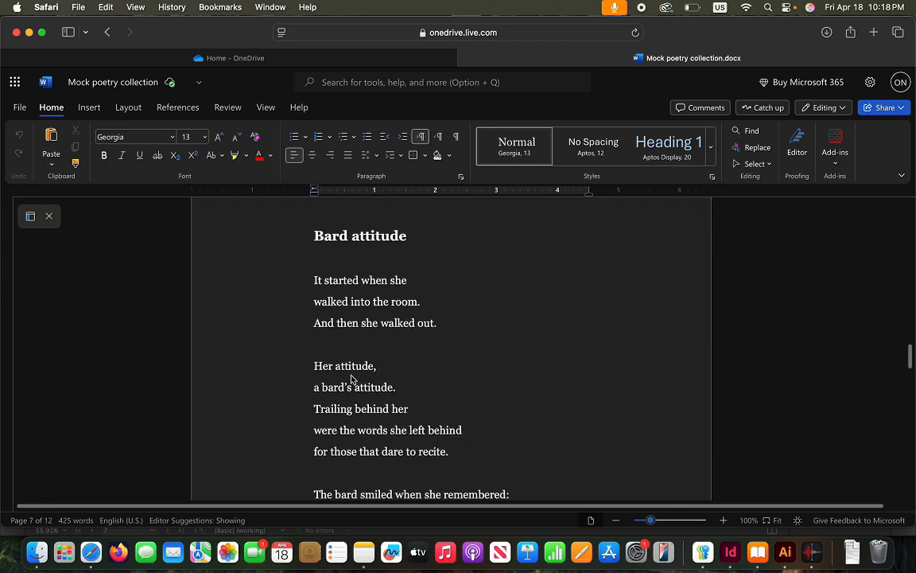
scroll(299, 230, down, 1)
drag(314, 212, 447, 398)
drag(438, 249, 437, 223)
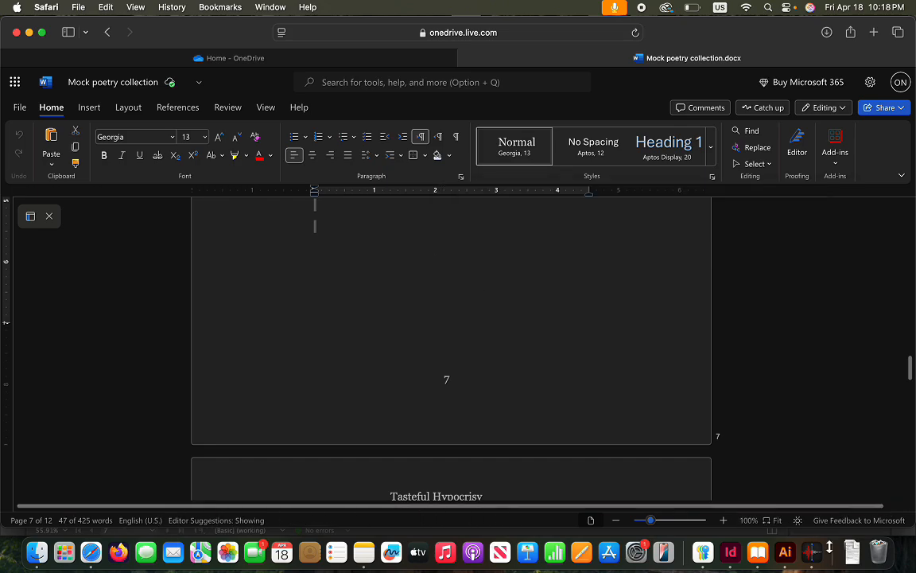
Bring InDesign forward and show the blank 6–7 spread
click(731, 551)
scroll(282, 254, up, 2)
scroll(276, 270, down, 8)
scroll(277, 275, up, 5)
scroll(275, 272, down, 7)
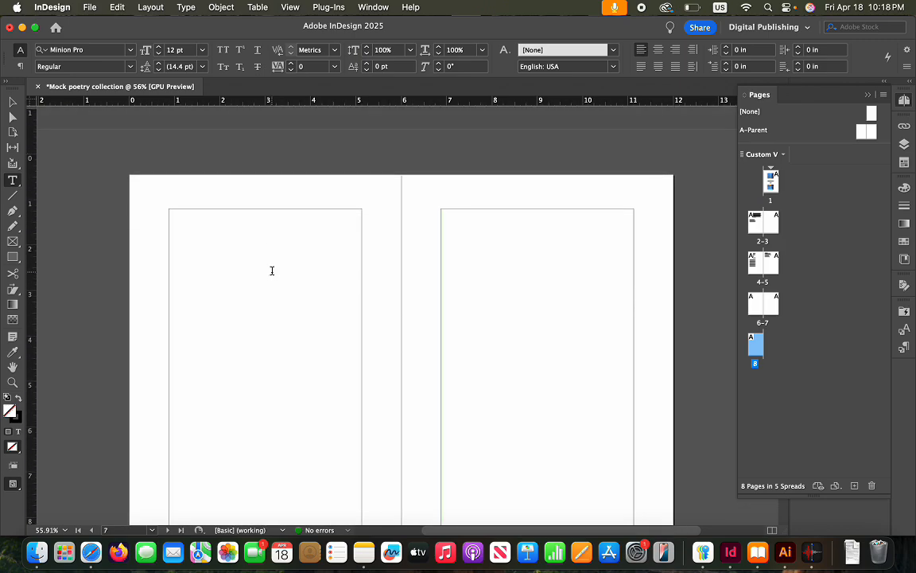
Paste the Bard attitude poem onto the blank 6–7 spread
scroll(276, 277, up, 1)
click(231, 291)
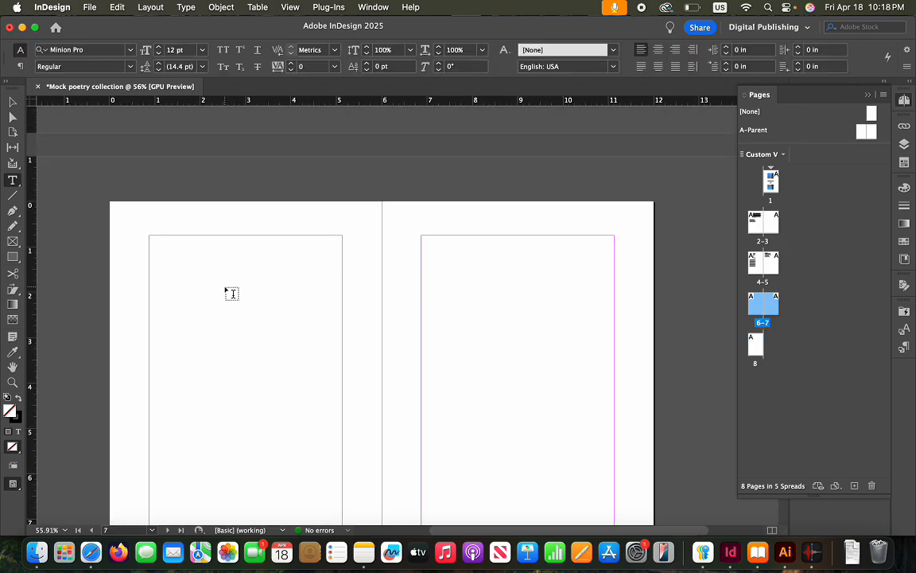
key(super+v)
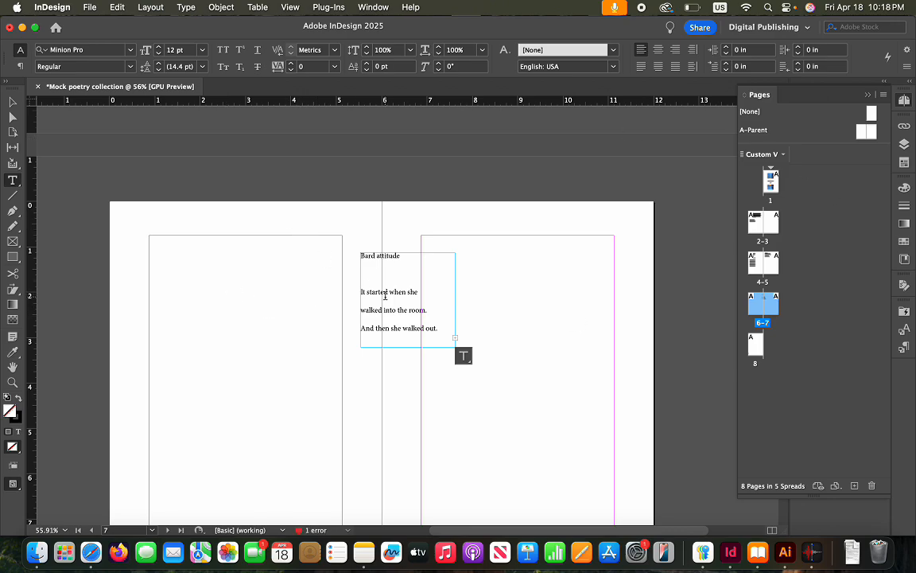
Move the poem frame to page 6 and stretch it to the margins, 4.25 × 7.5 in
click(14, 102)
drag(377, 296, 207, 294)
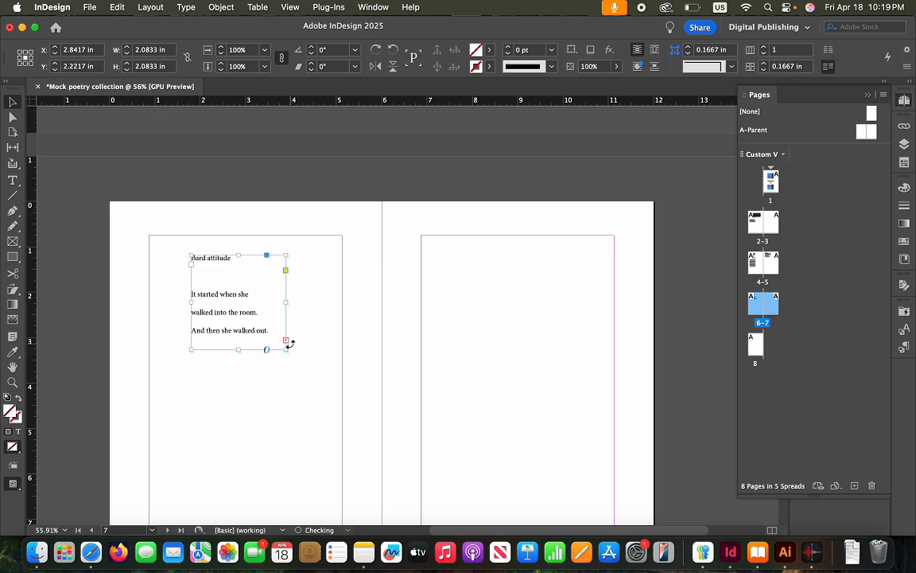
drag(286, 350, 314, 433)
scroll(327, 428, down, 5)
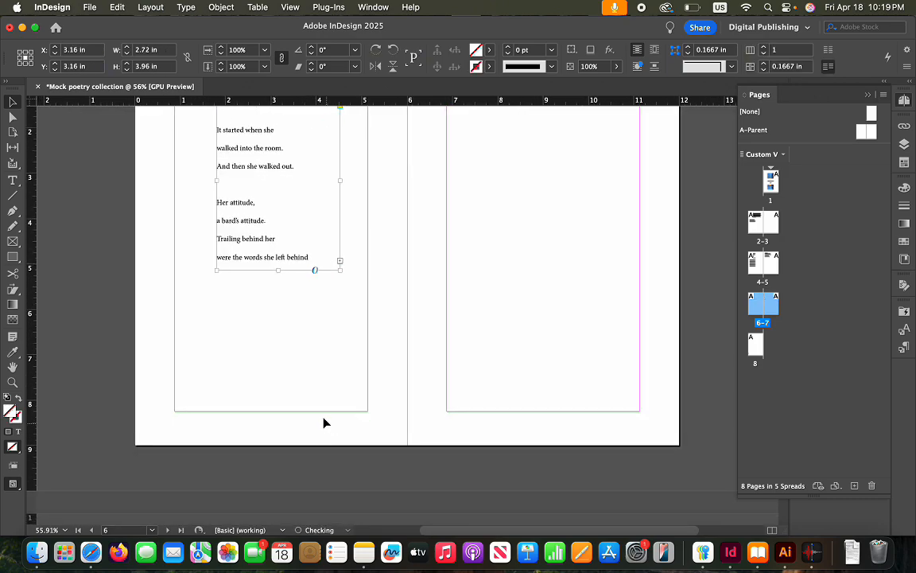
drag(341, 271, 366, 410)
scroll(318, 352, up, 4)
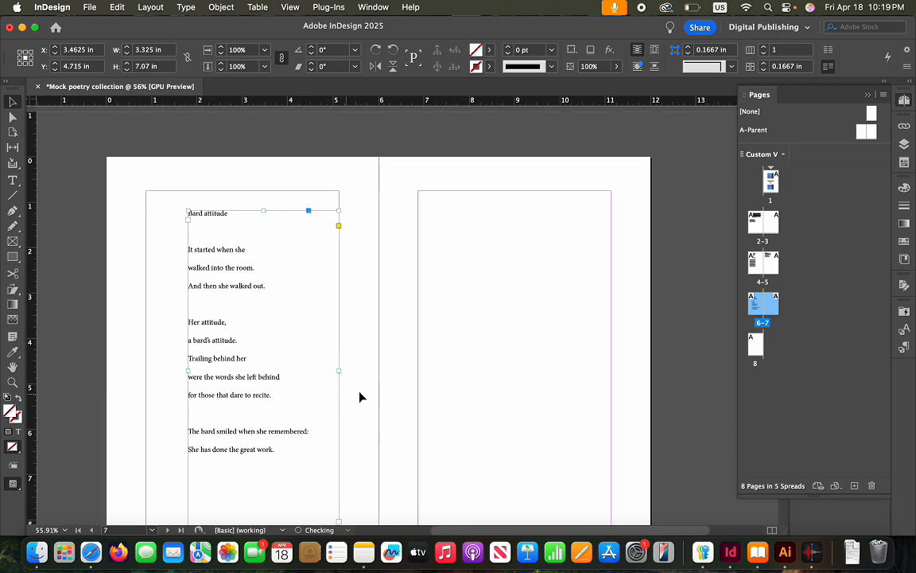
drag(185, 211, 143, 194)
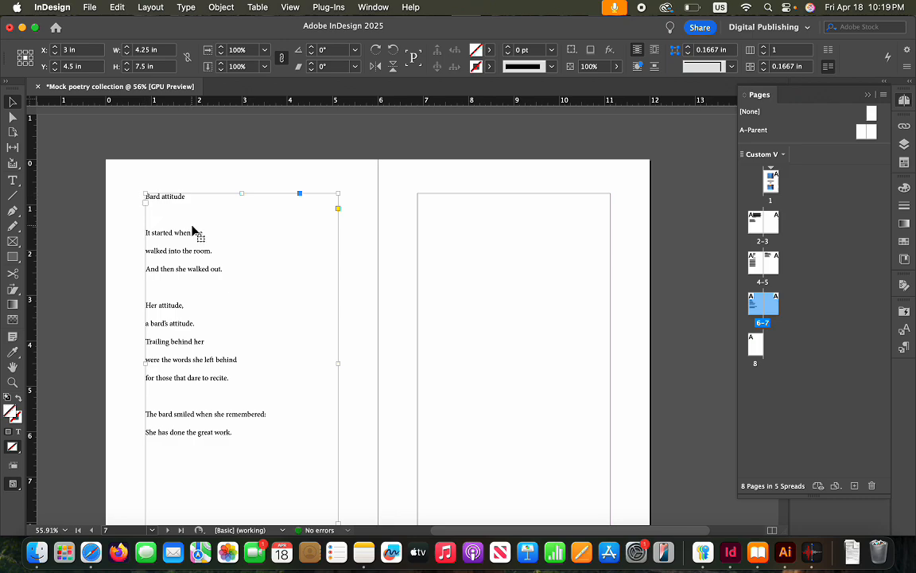
scroll(194, 233, down, 3)
scroll(207, 243, up, 1)
scroll(213, 239, up, 3)
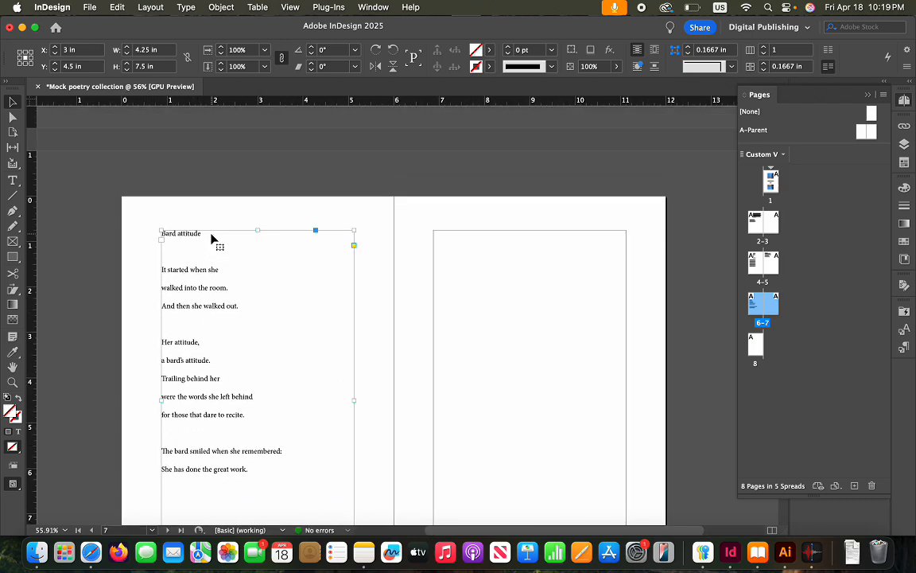
click(93, 551)
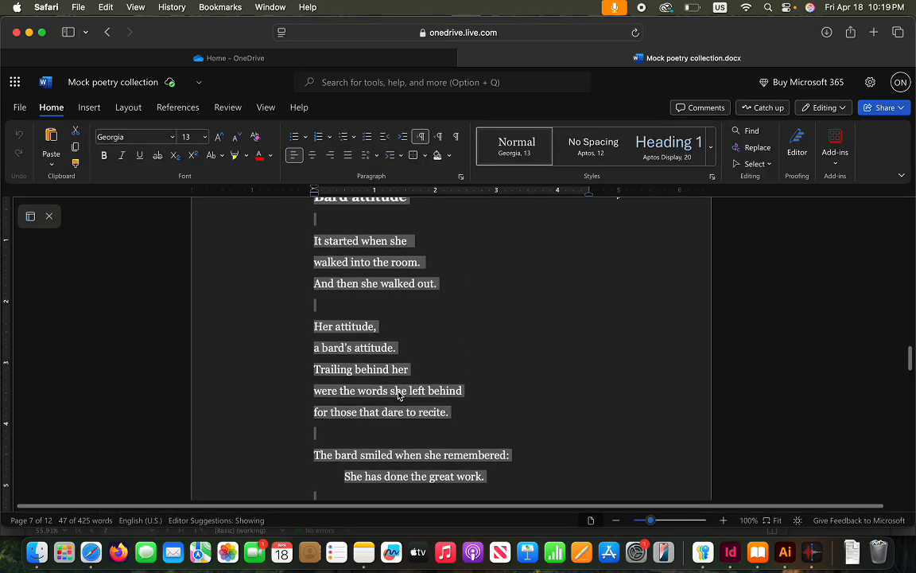
Select the whole Bard away poem on manuscript page 8, title through 'Come around again'
scroll(398, 395, down, 3)
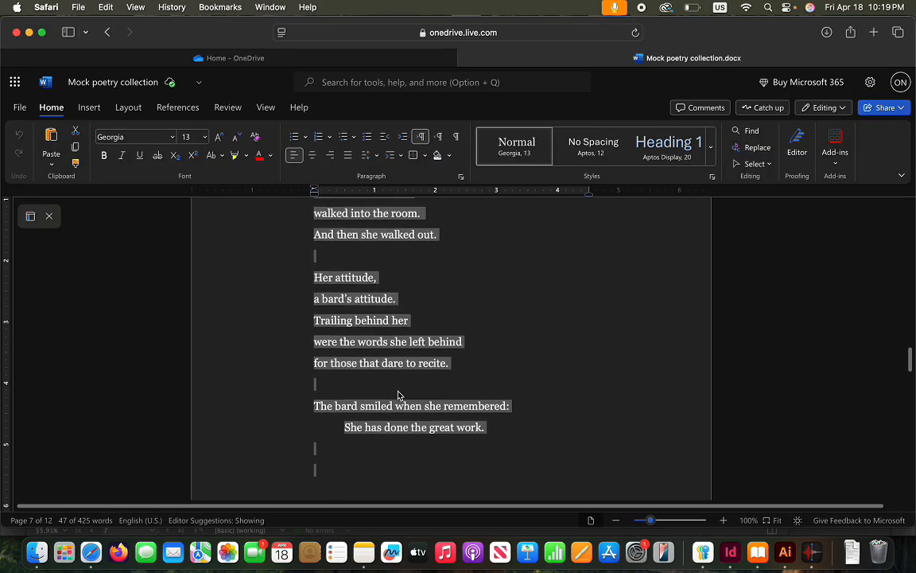
click(347, 432)
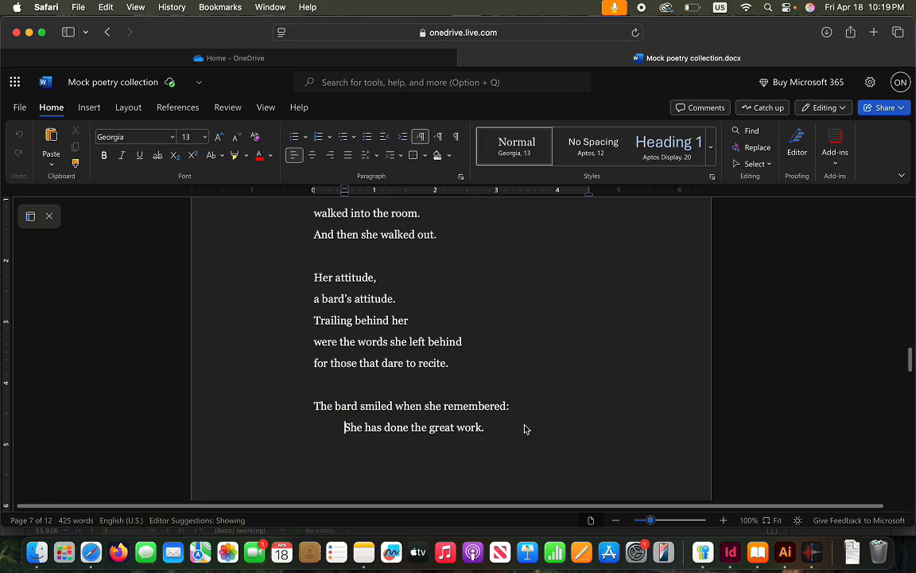
scroll(524, 428, up, 3)
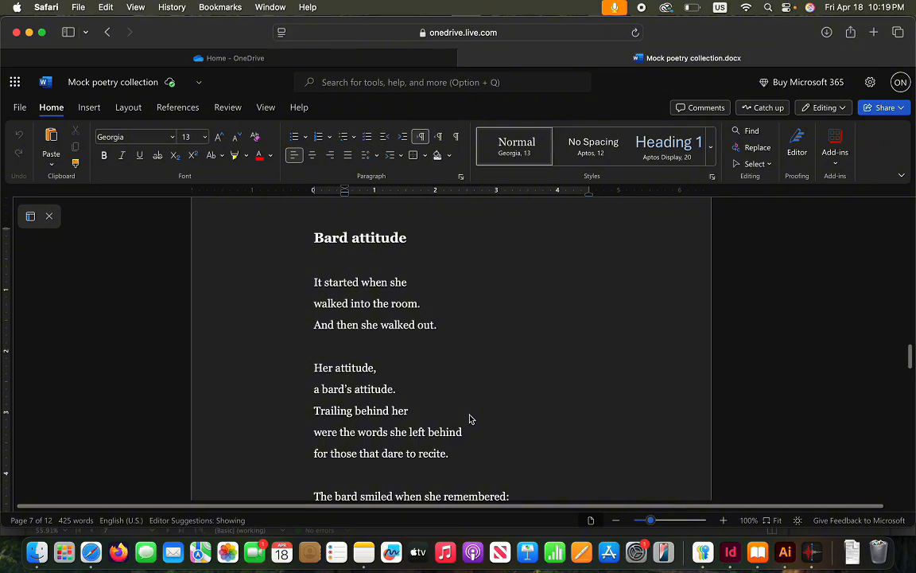
scroll(469, 419, down, 6)
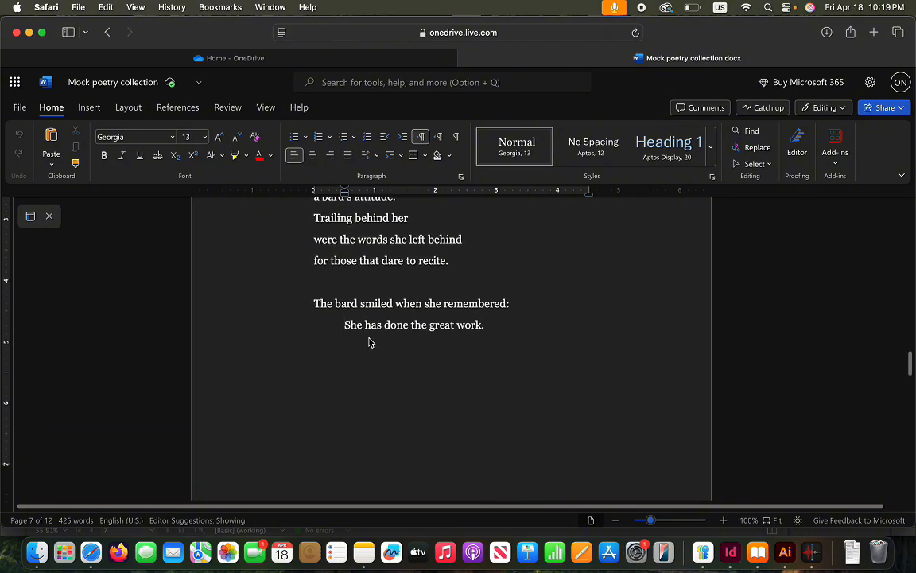
scroll(428, 378, down, 10)
scroll(427, 378, down, 3)
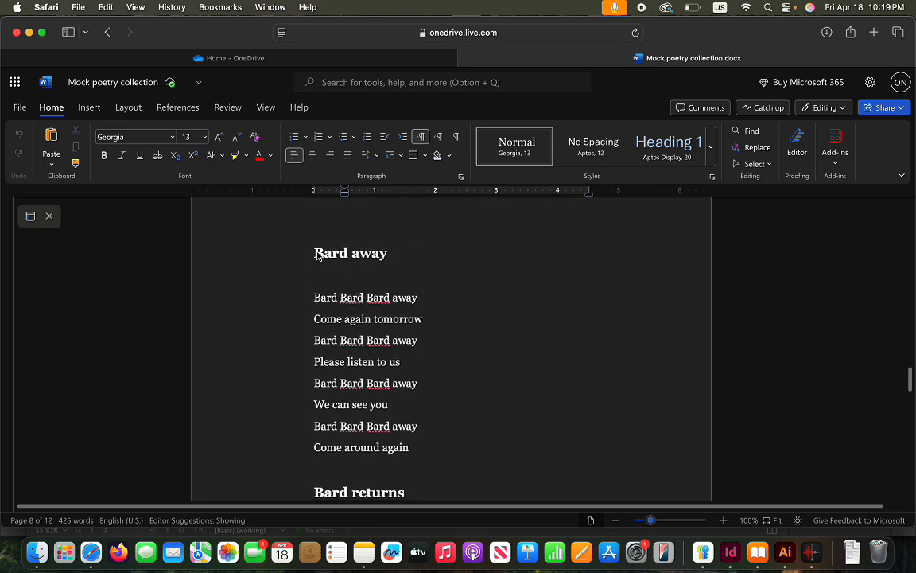
drag(307, 253, 427, 446)
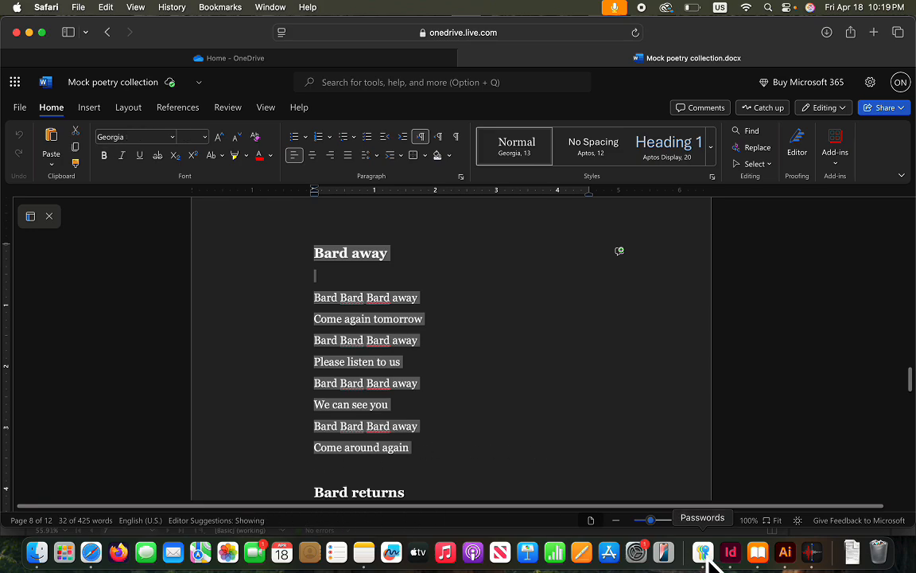
click(730, 551)
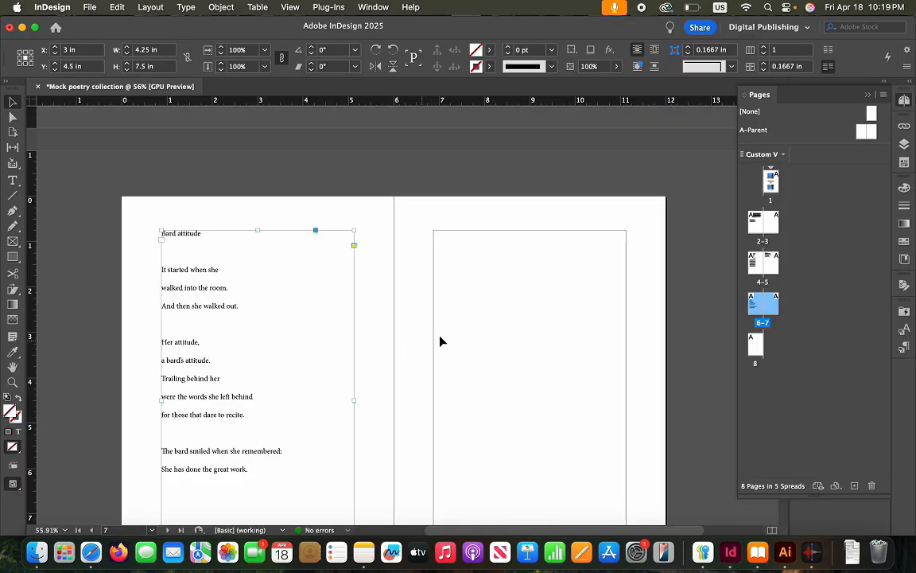
Paste the Bard away poem onto page 7 in a 4.25 × 7.5 in margin-filling frame
click(480, 280)
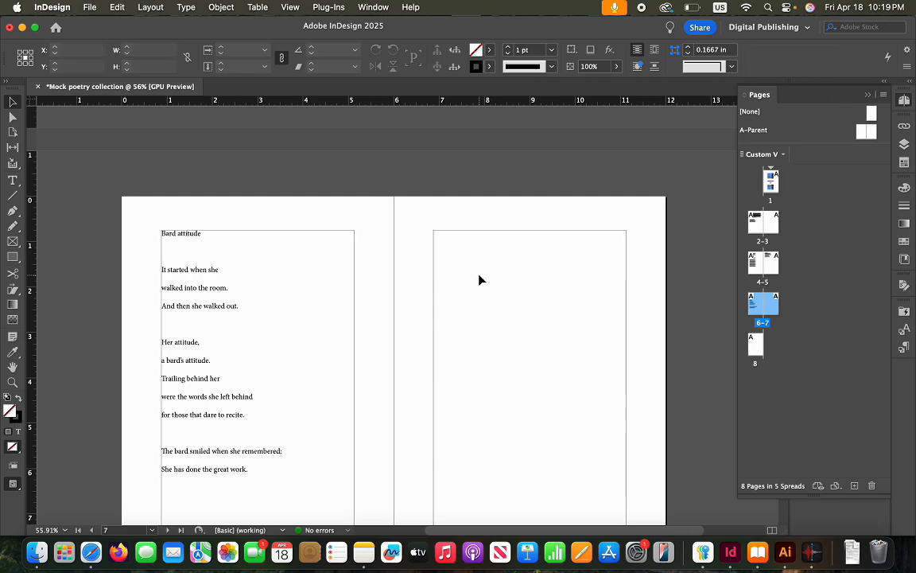
key(super+v)
drag(427, 304, 542, 313)
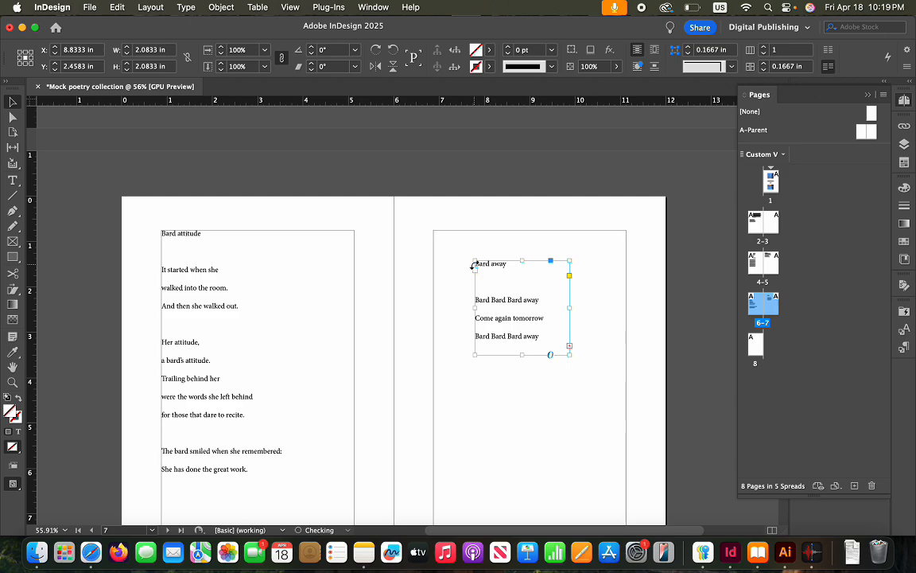
drag(474, 263, 434, 230)
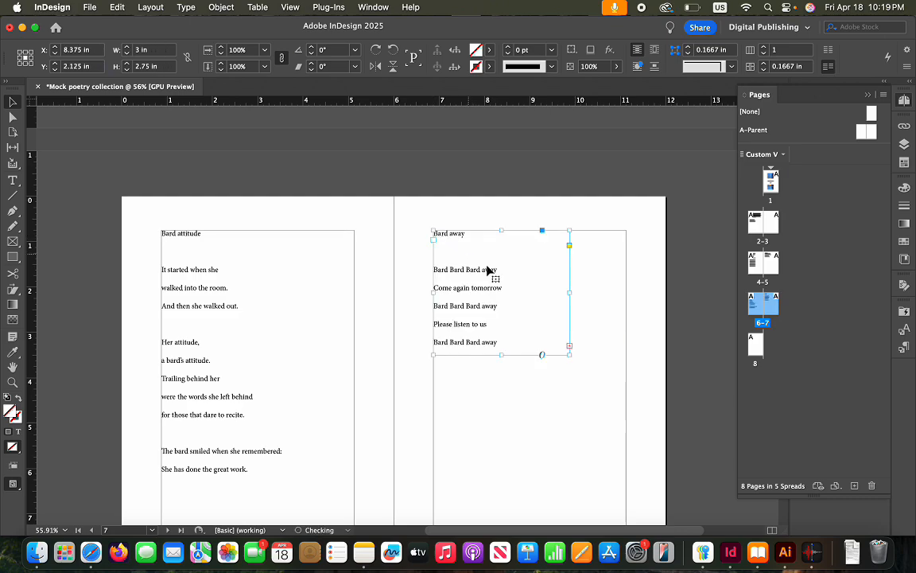
scroll(469, 260, down, 5)
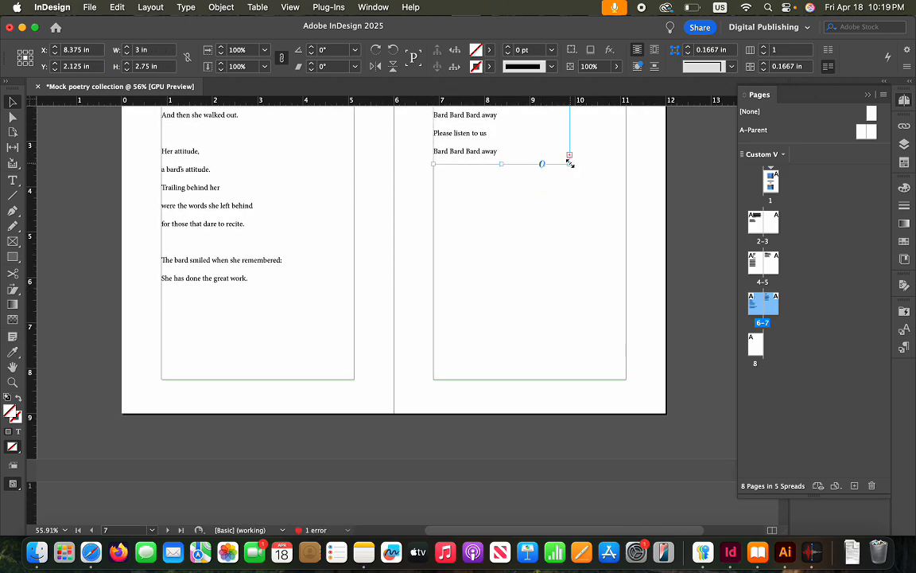
drag(569, 163, 624, 378)
scroll(579, 355, up, 3)
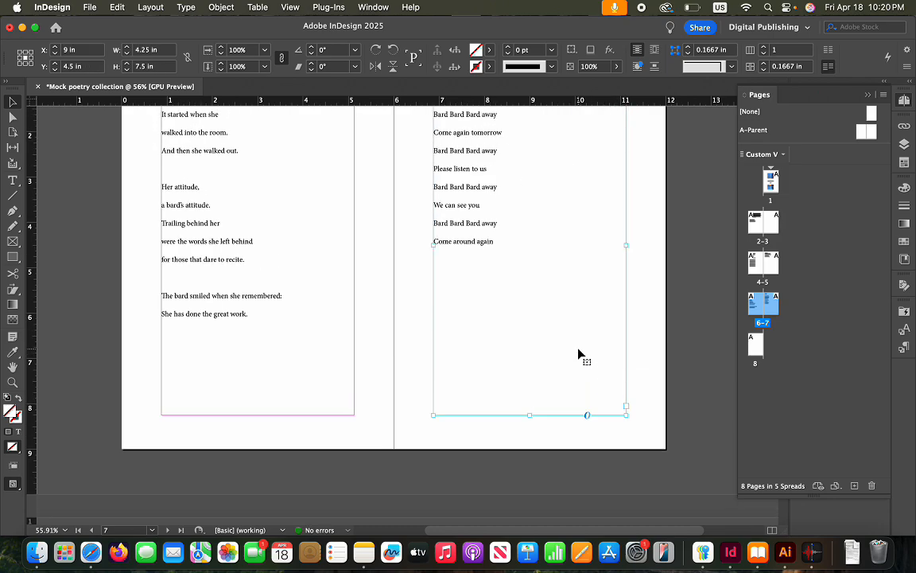
scroll(579, 355, down, 10)
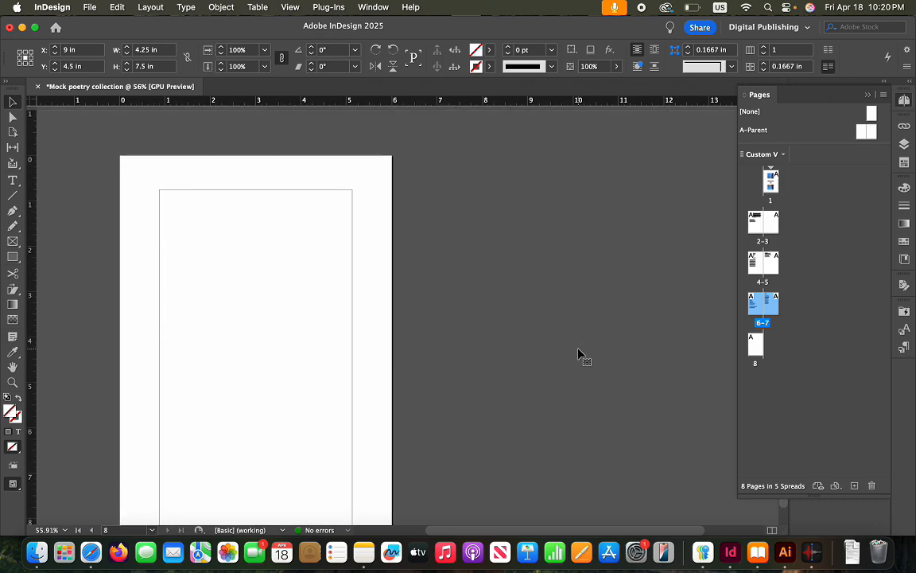
click(233, 261)
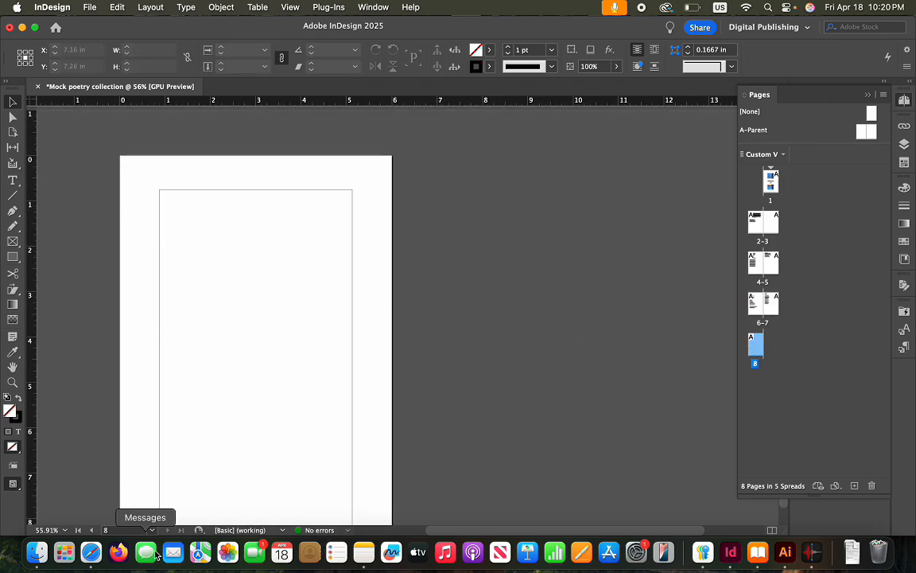
click(92, 552)
Select and copy the Bard returns poem, from its title to 'Bard Bard come again today'
scroll(493, 380, down, 5)
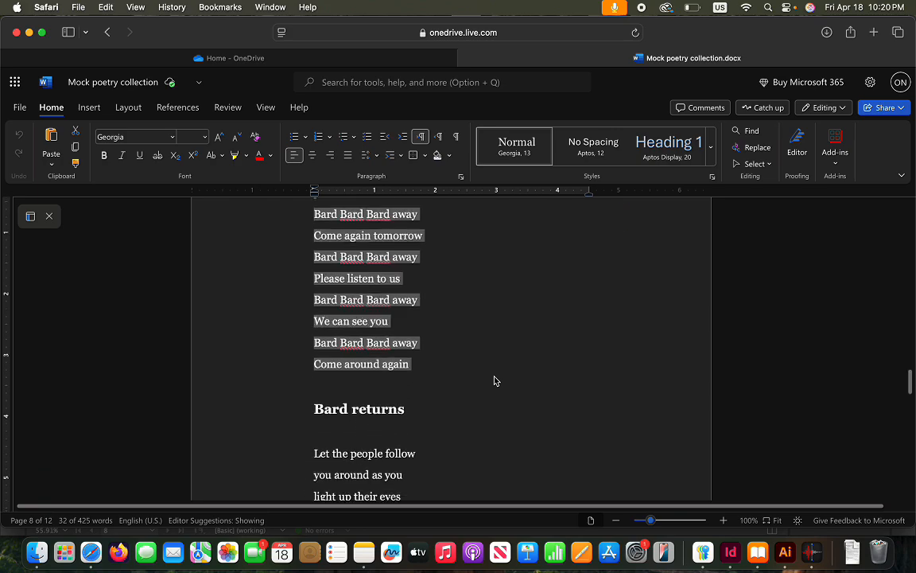
scroll(509, 366, down, 1)
click(502, 348)
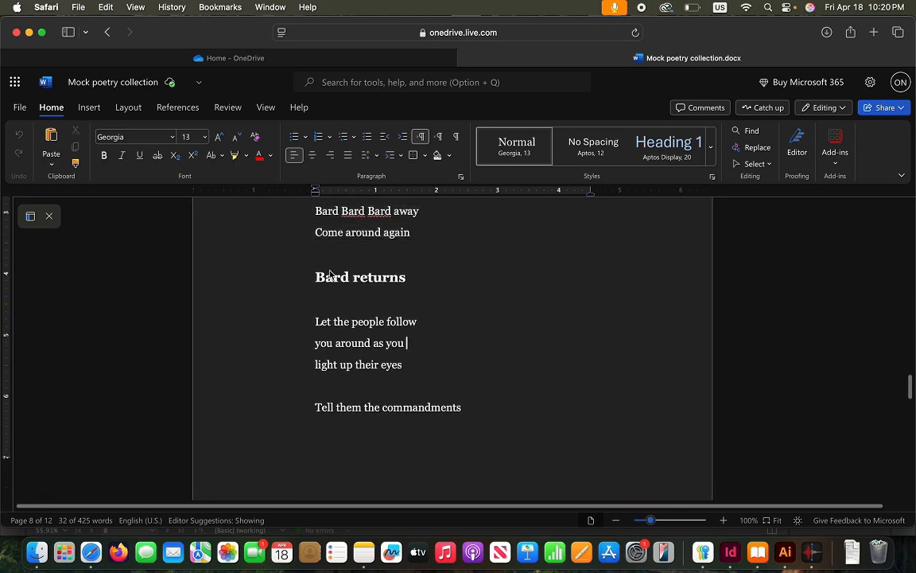
drag(316, 279, 471, 448)
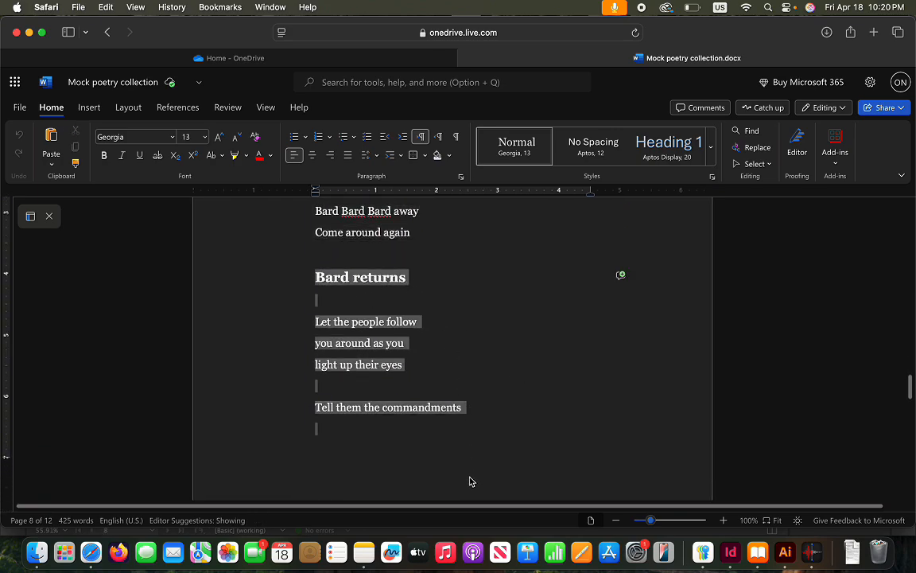
drag(469, 518, 470, 263)
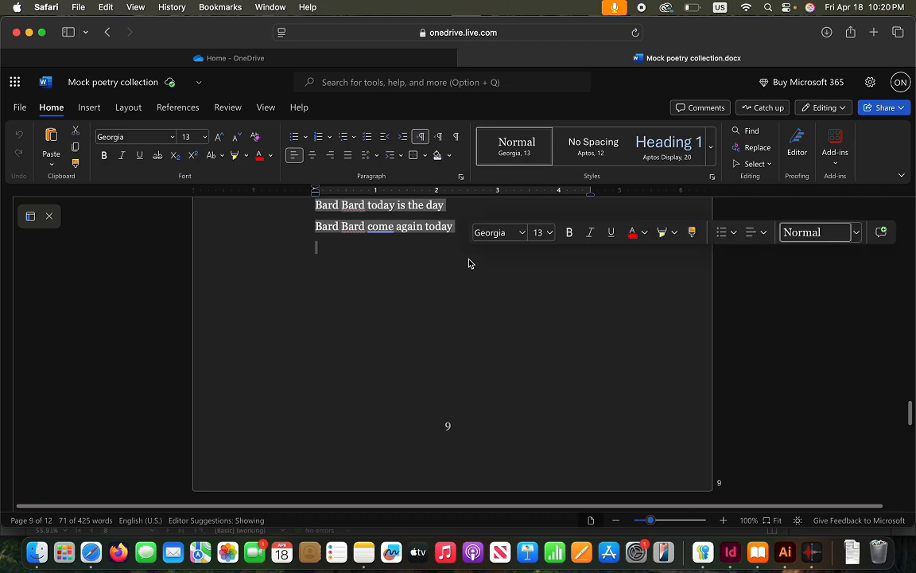
key(super+c)
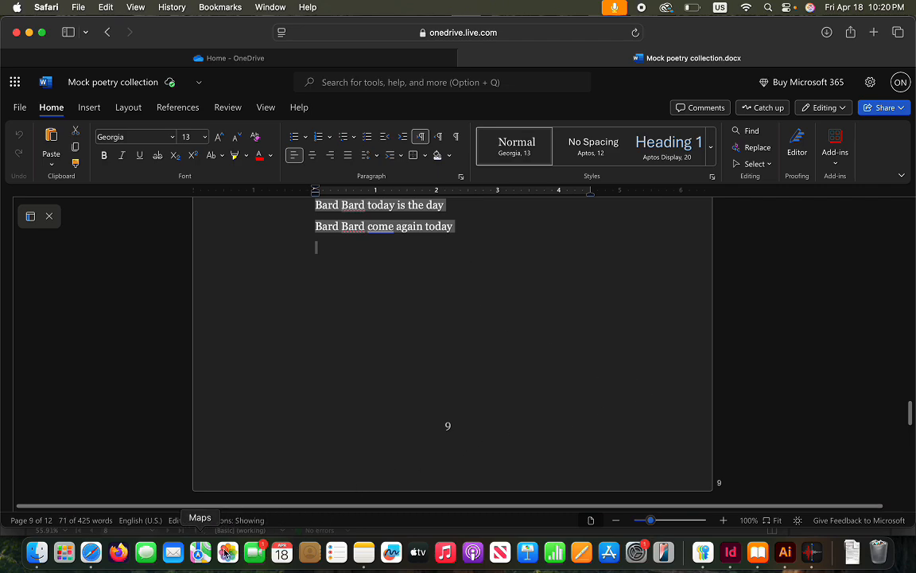
click(739, 562)
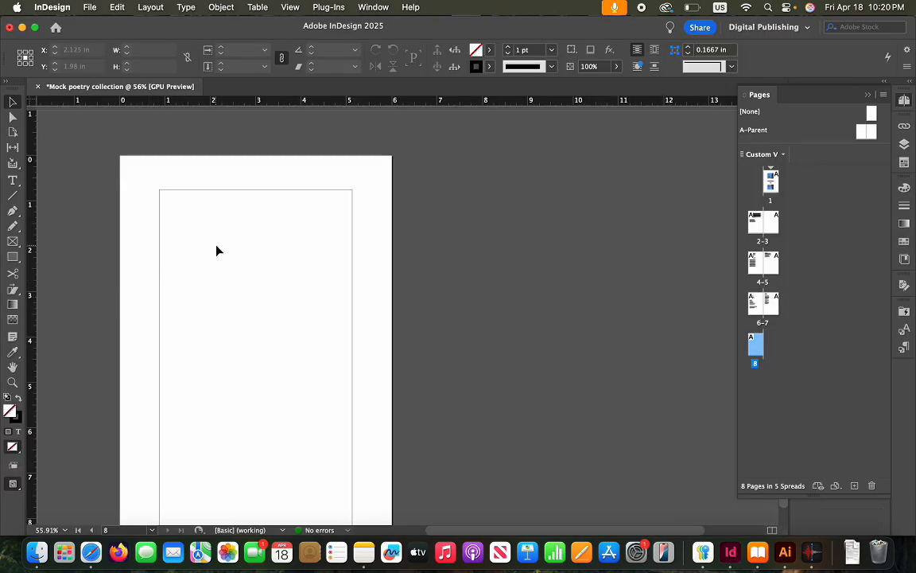
Paste the Bard returns poem onto page 8 and enlarge its frame to 4.25 × 7.5 in
key(super+v)
drag(374, 303, 217, 260)
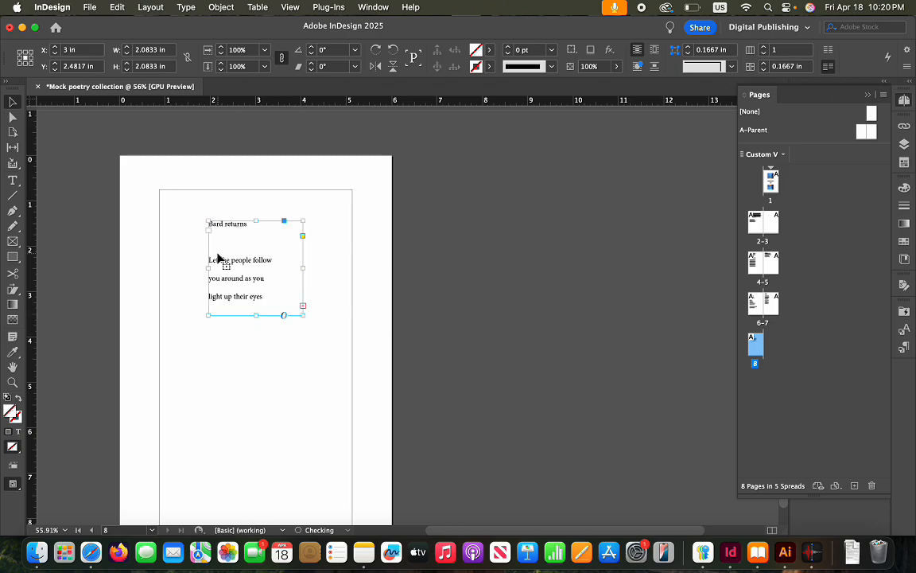
drag(208, 220, 159, 189)
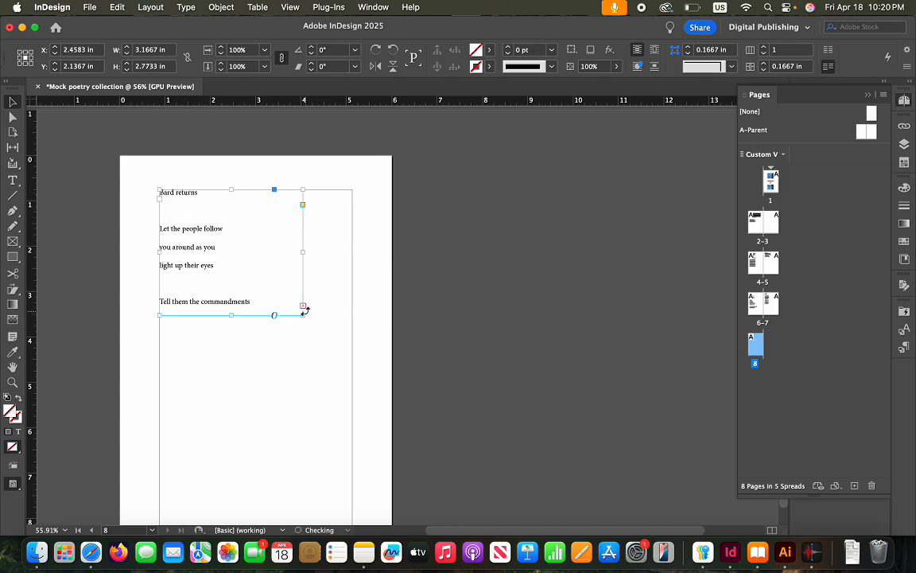
drag(303, 310, 352, 445)
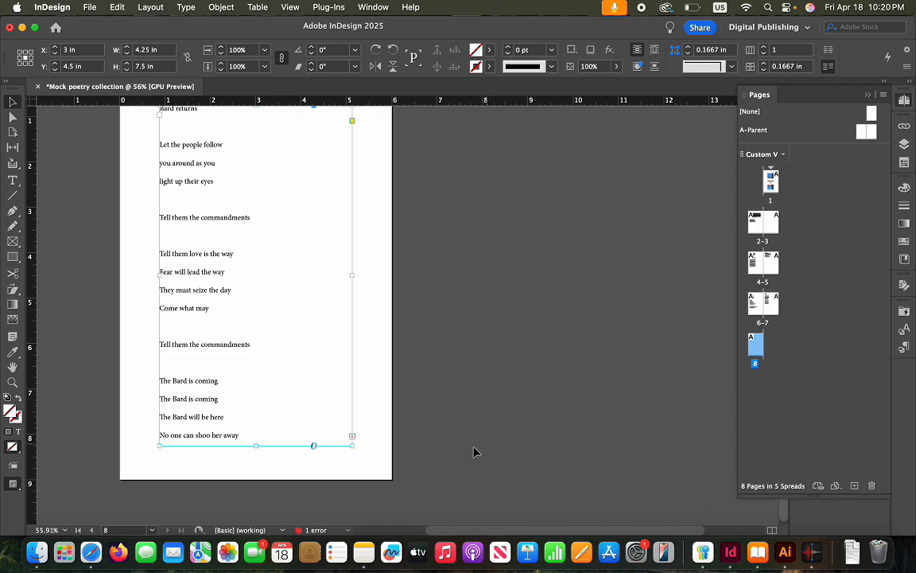
click(372, 431)
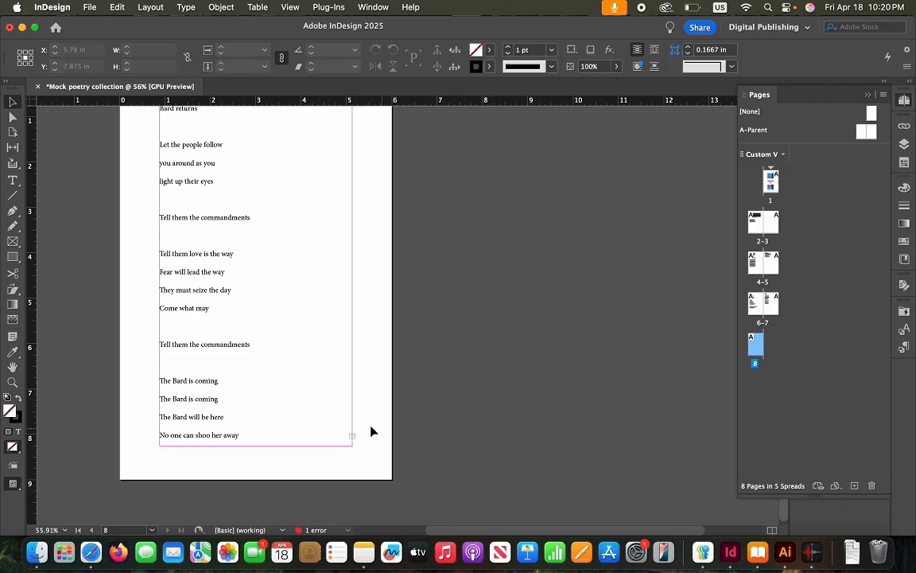
Add page 9 and thread the Bard returns overflow into a 4.25 x 7.5 in frame filling its margins
click(855, 486)
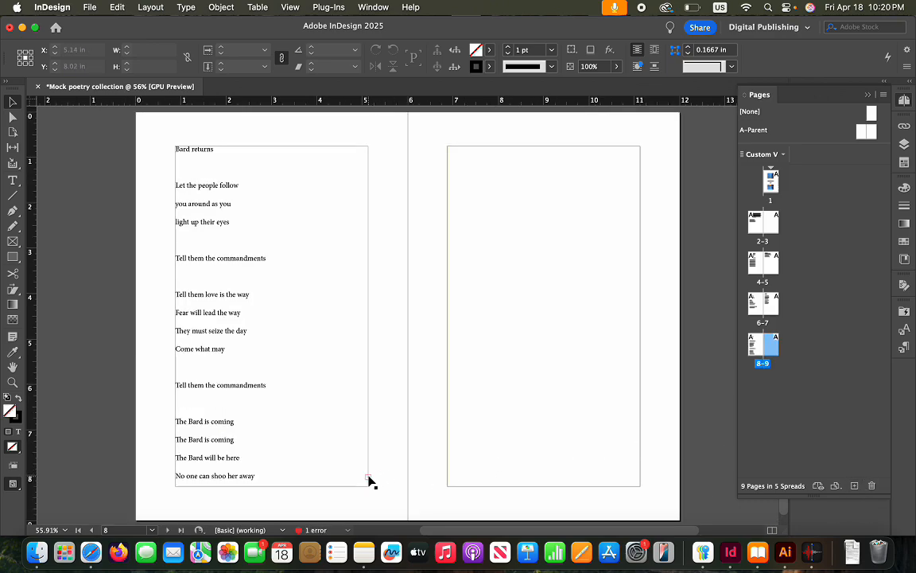
click(368, 478)
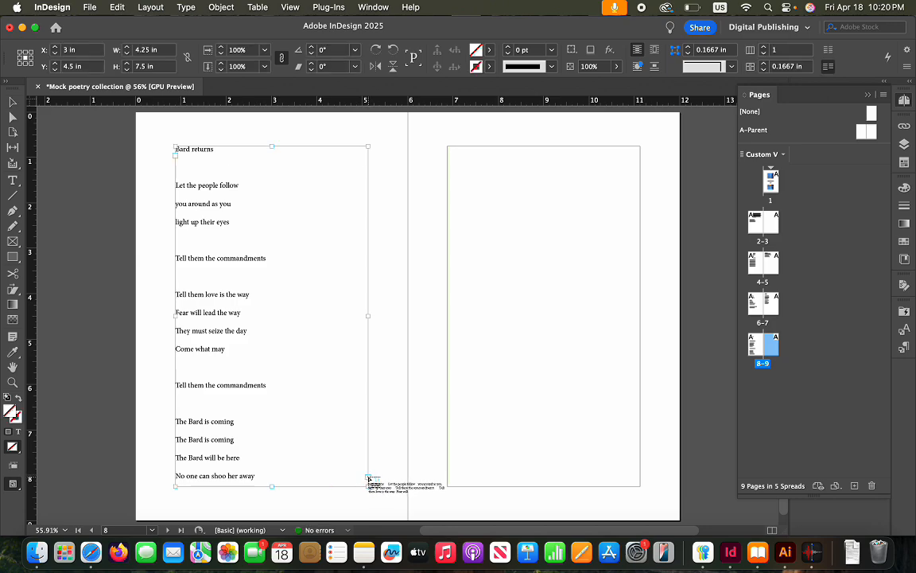
click(446, 193)
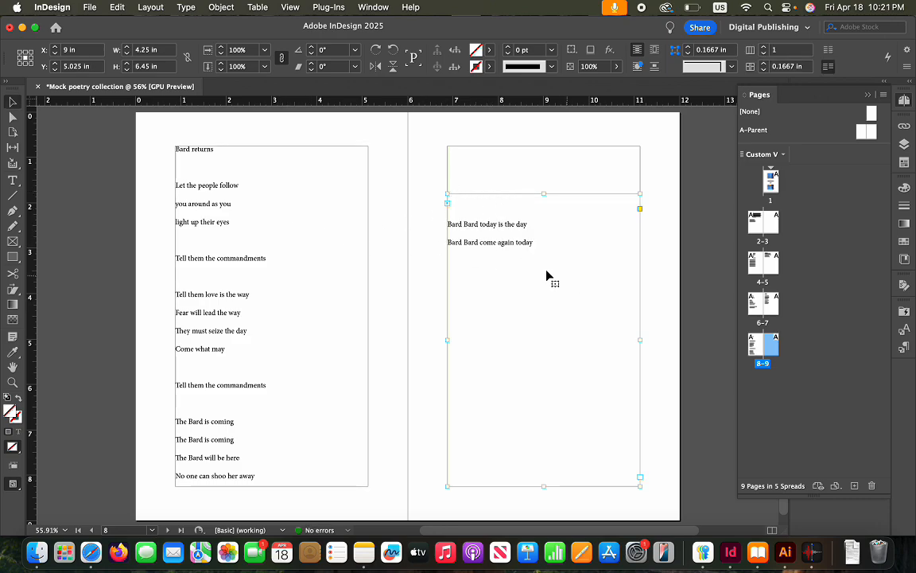
drag(447, 193, 445, 145)
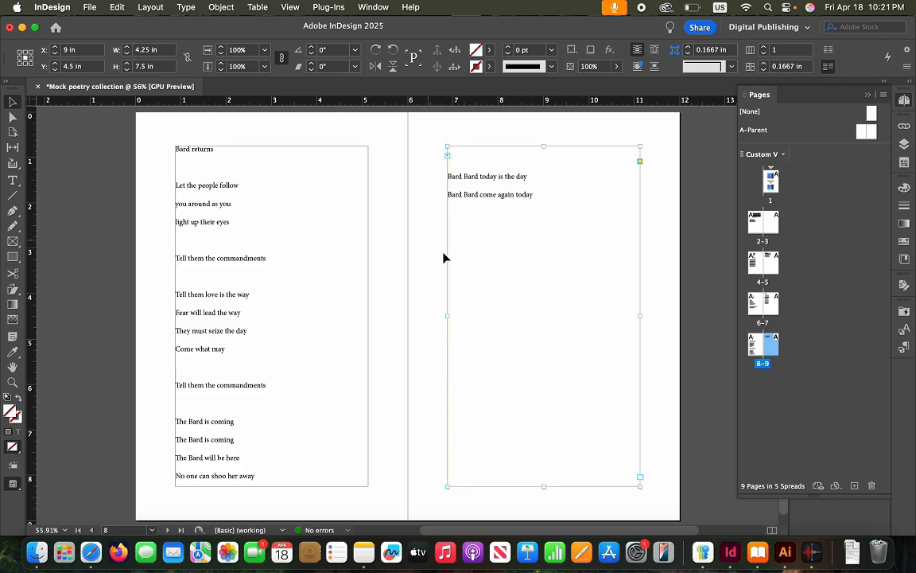
Remove the empty line under 'Bard returns', restoring two blank stanza-break lines after 'Tell them the commandments'
click(186, 407)
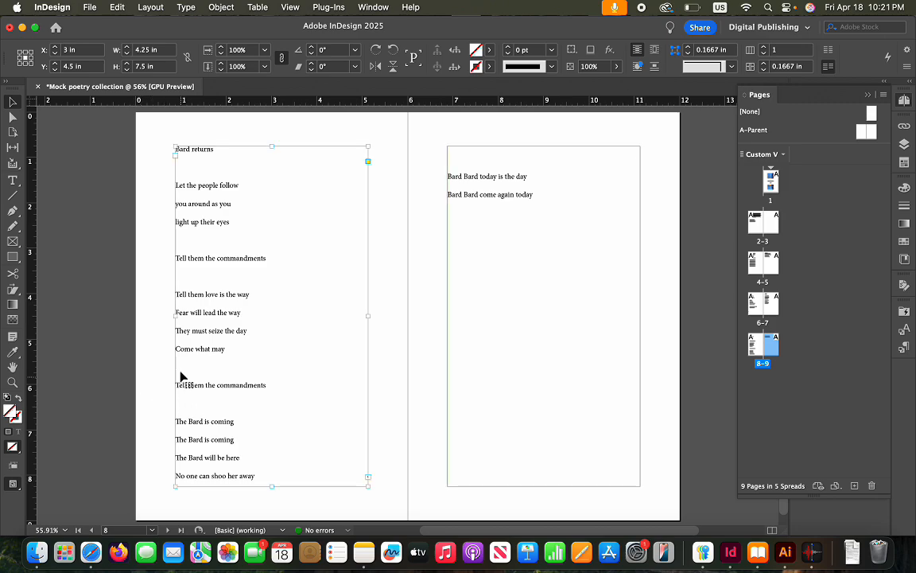
double_click(180, 367)
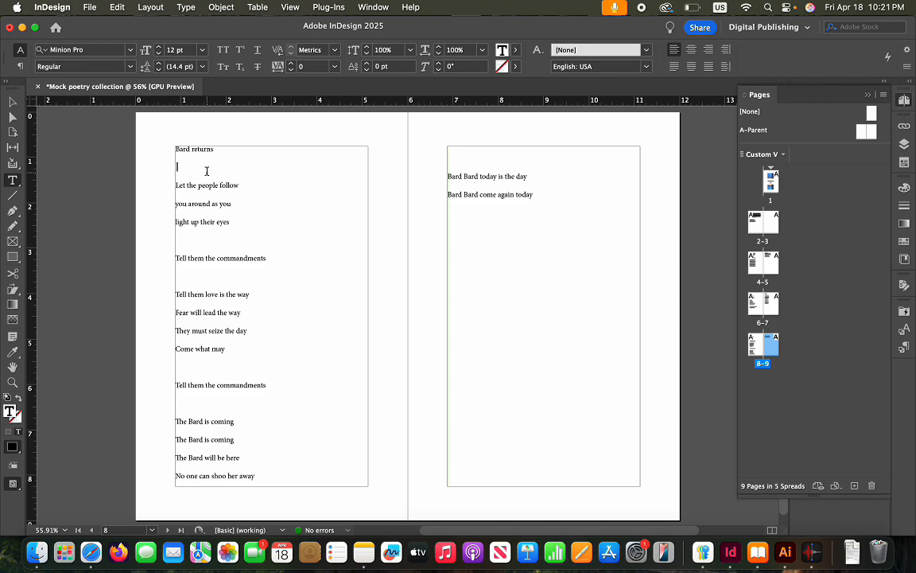
key(BackSpace)
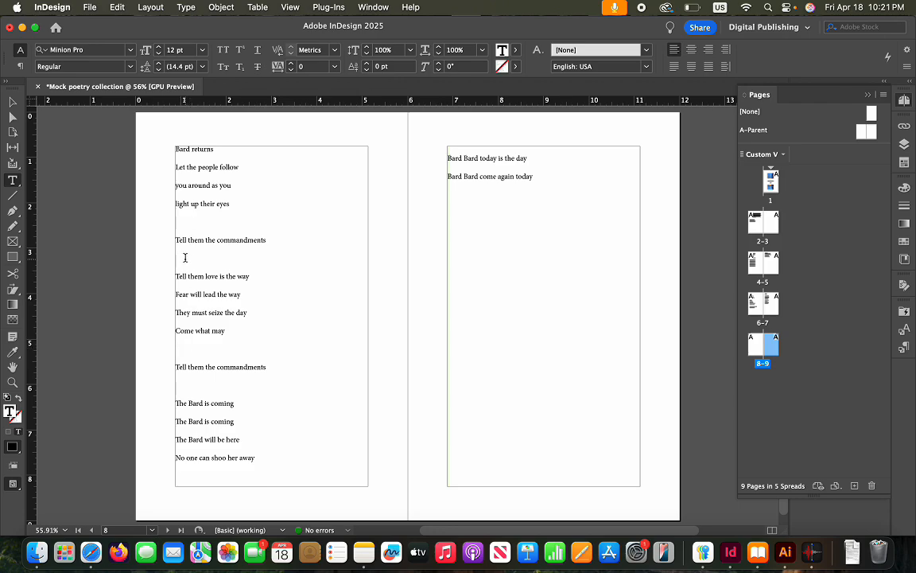
key(BackSpace)
key(BackSpace)
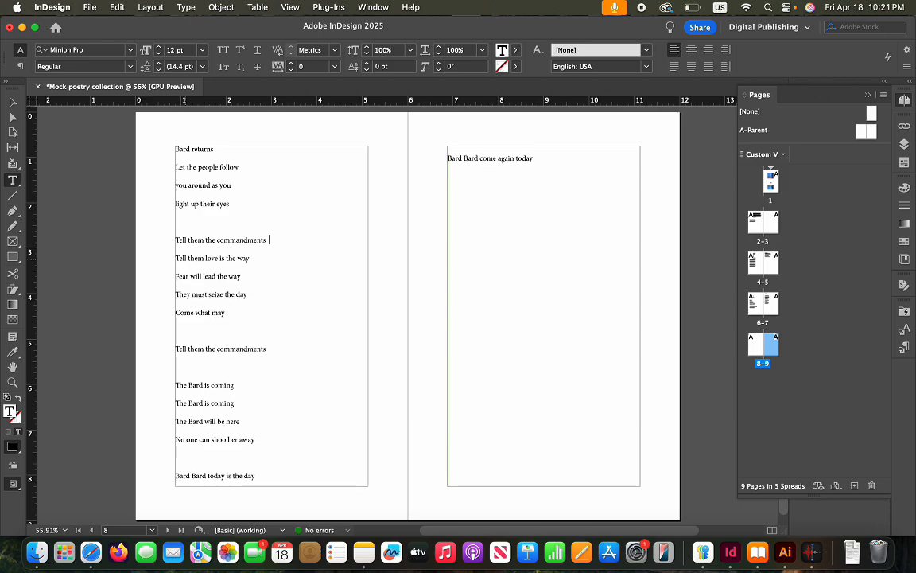
key(Return)
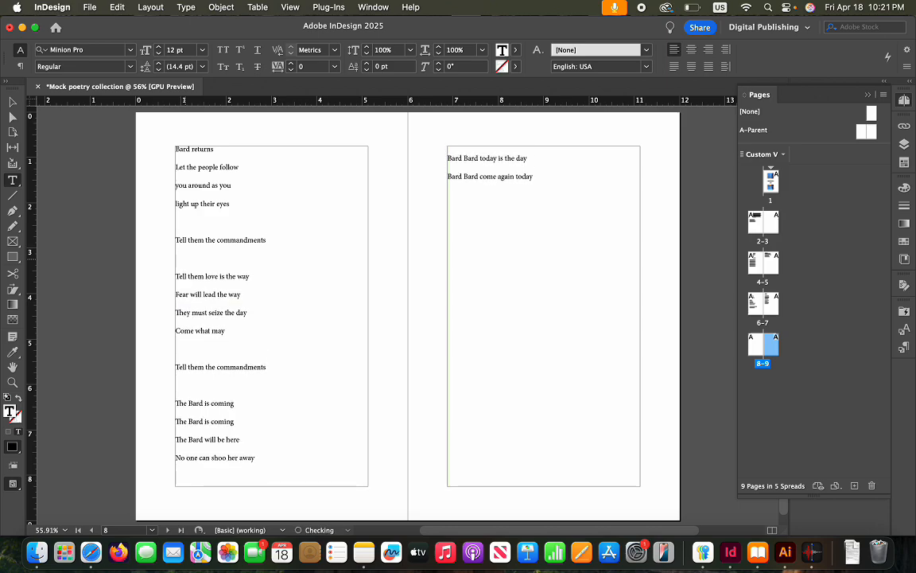
key(Return)
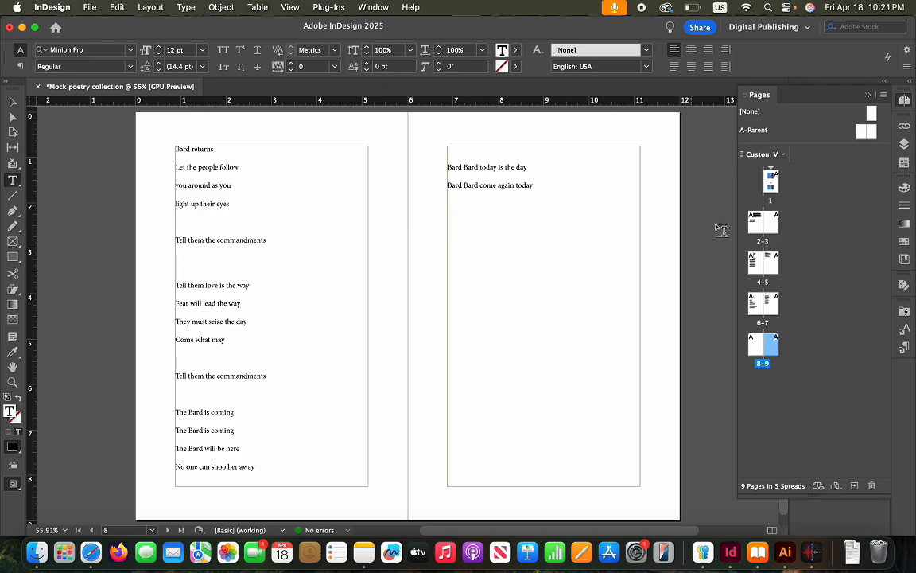
click(671, 232)
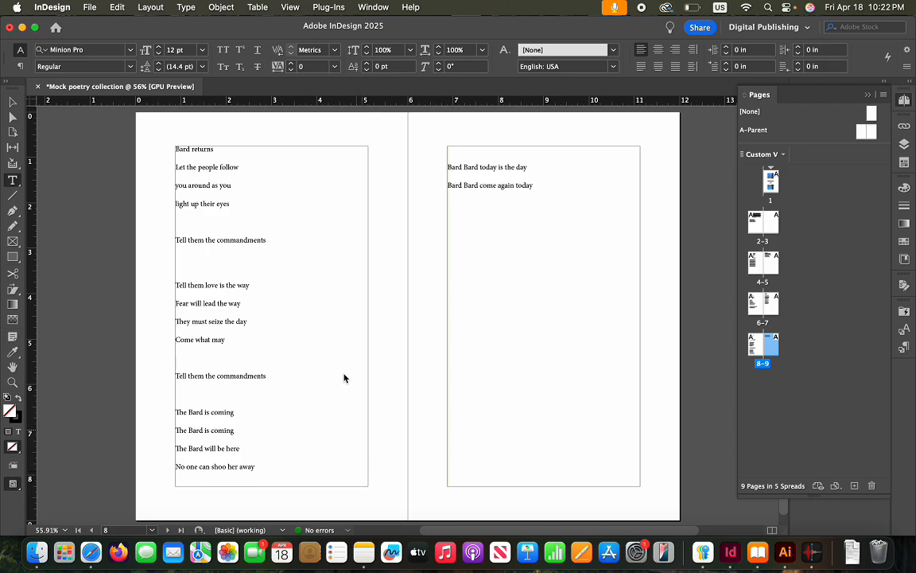
Scroll through all 12 pages of the book and back up to the cover page
scroll(586, 333, down, 2)
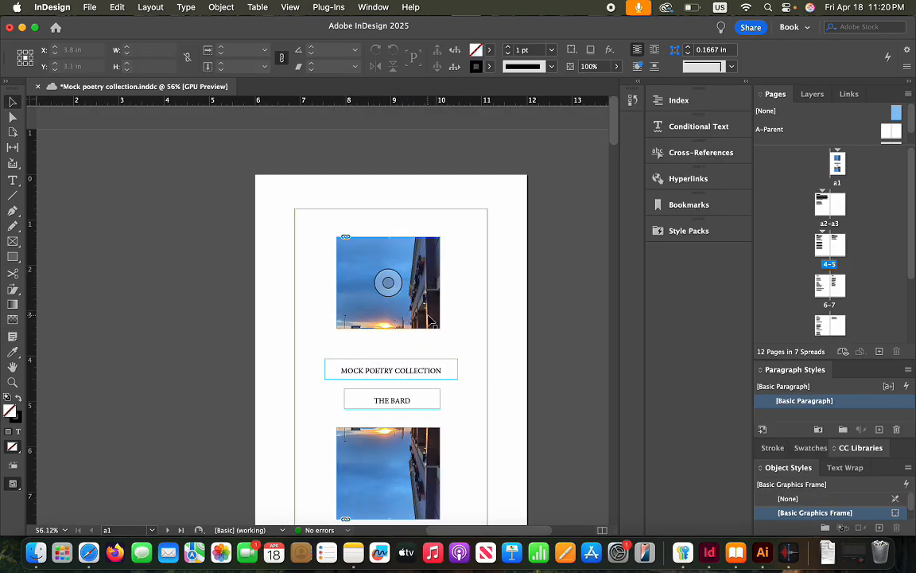
scroll(430, 321, down, 3)
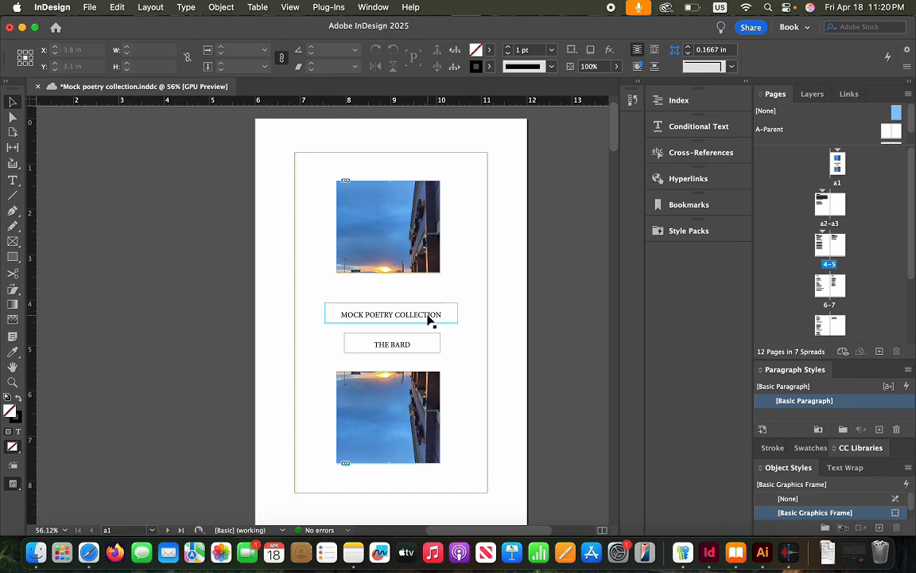
scroll(430, 381, down, 15)
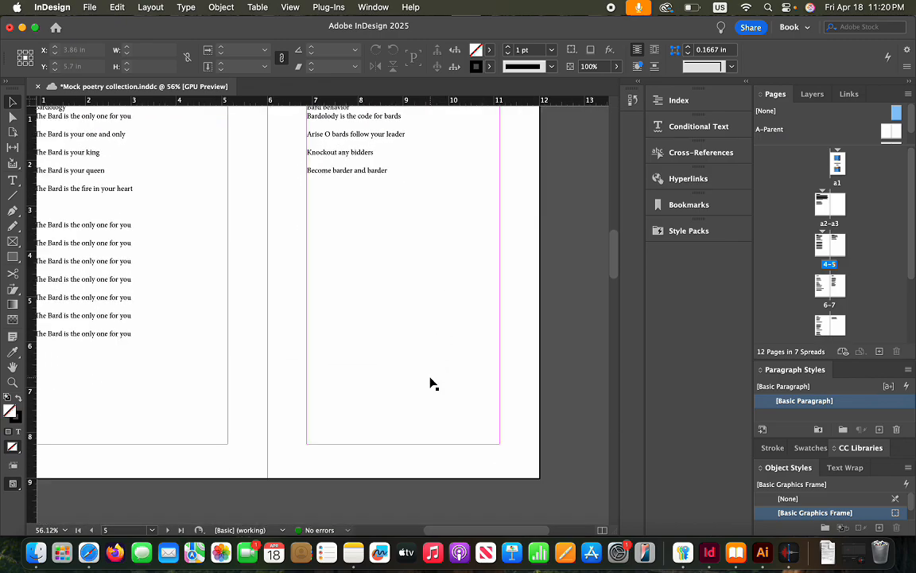
scroll(430, 382, up, 10)
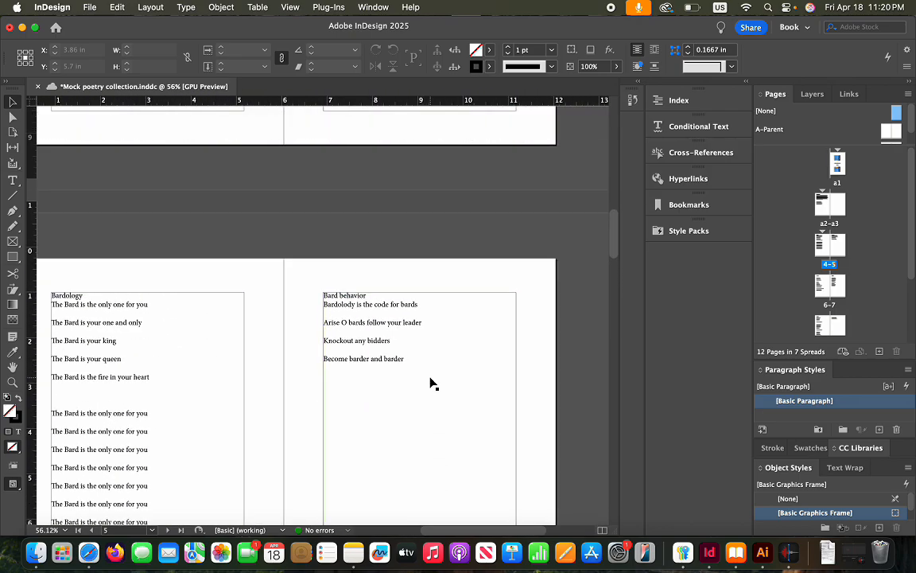
scroll(431, 383, up, 10)
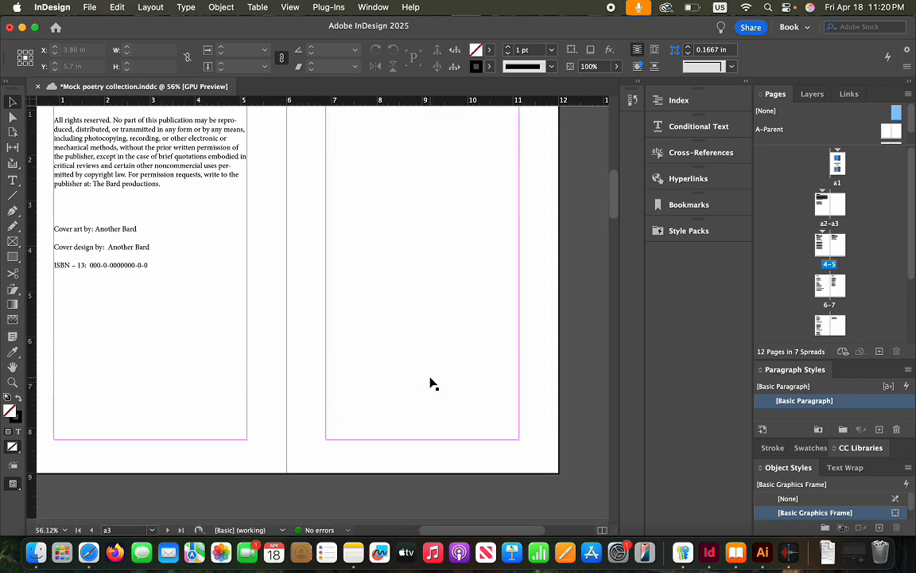
scroll(431, 383, up, 10)
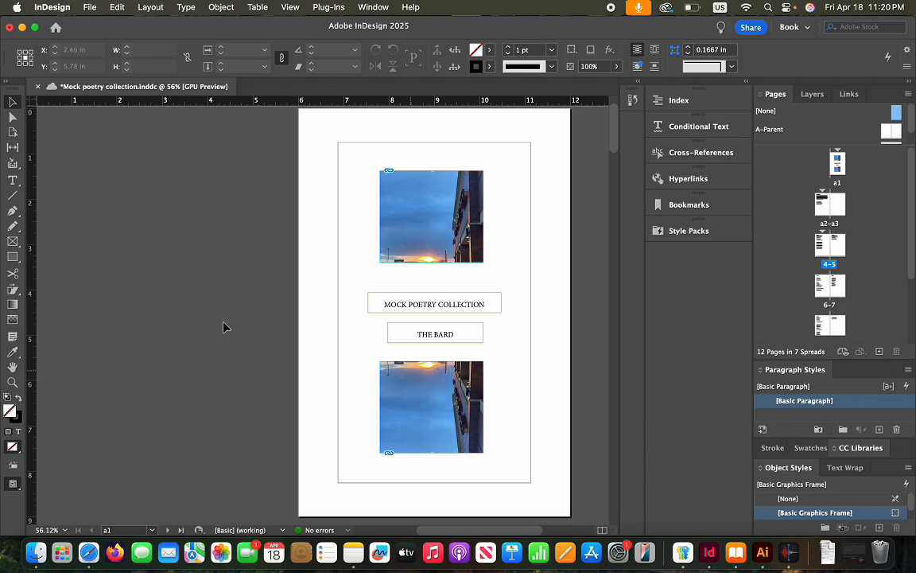
Change the workspace from Book to Digital Publishing, save with Cmd+S, and show the Paragraph Styles panel
click(800, 33)
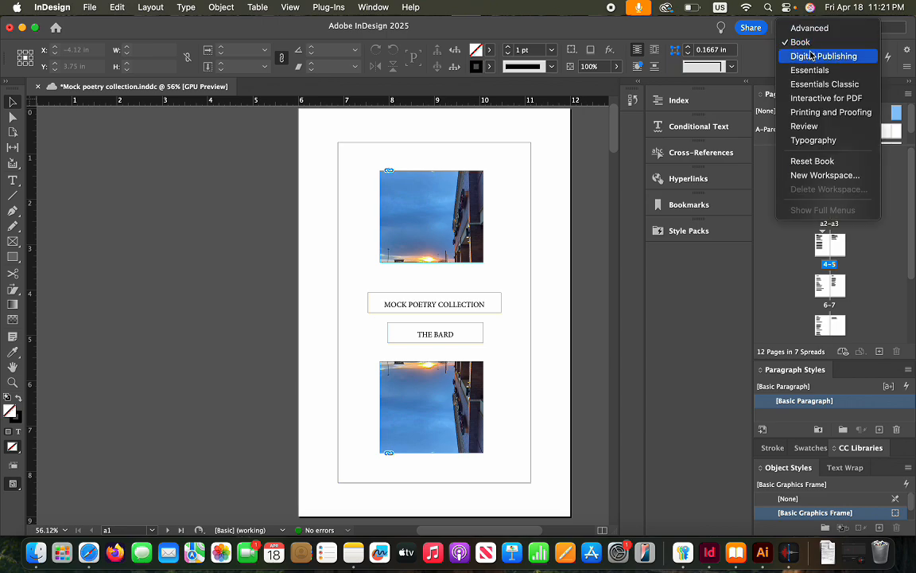
click(811, 56)
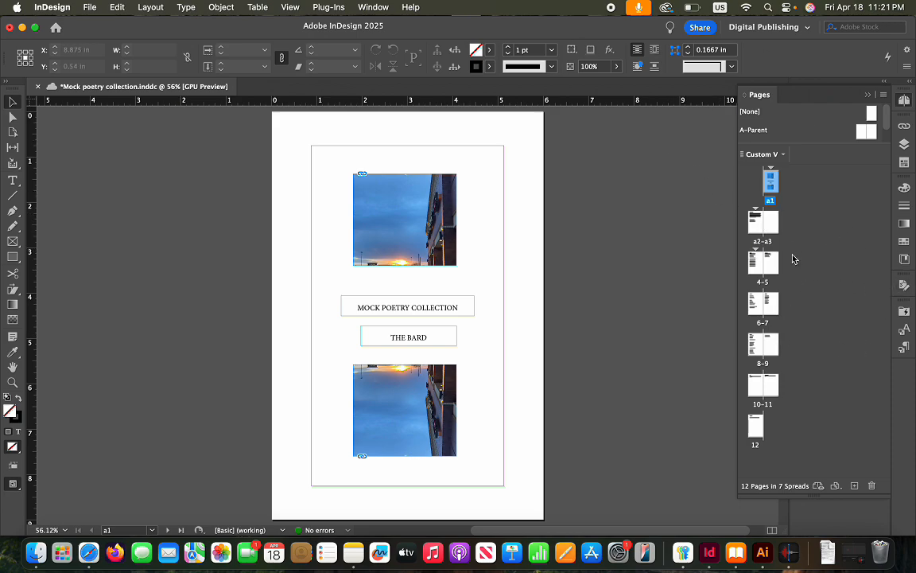
scroll(366, 290, up, 1)
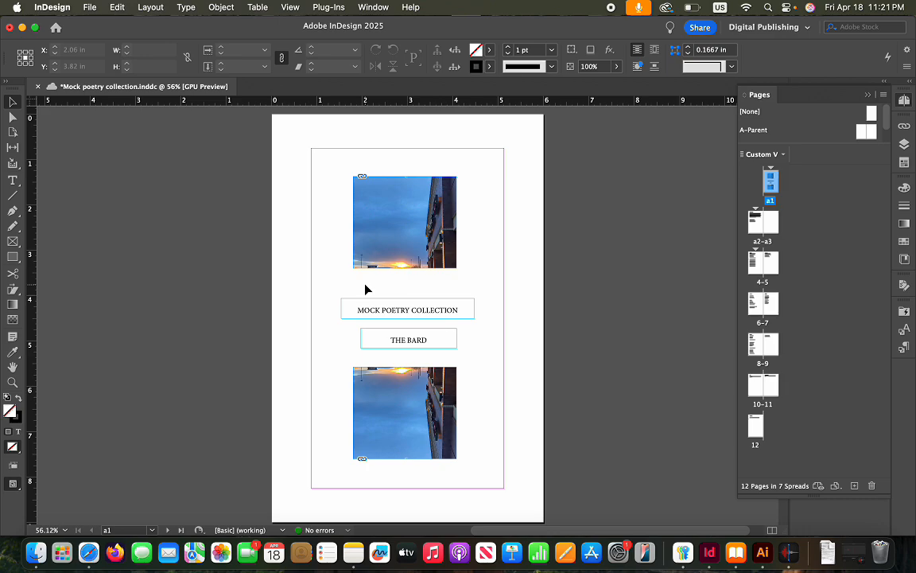
key(super+s)
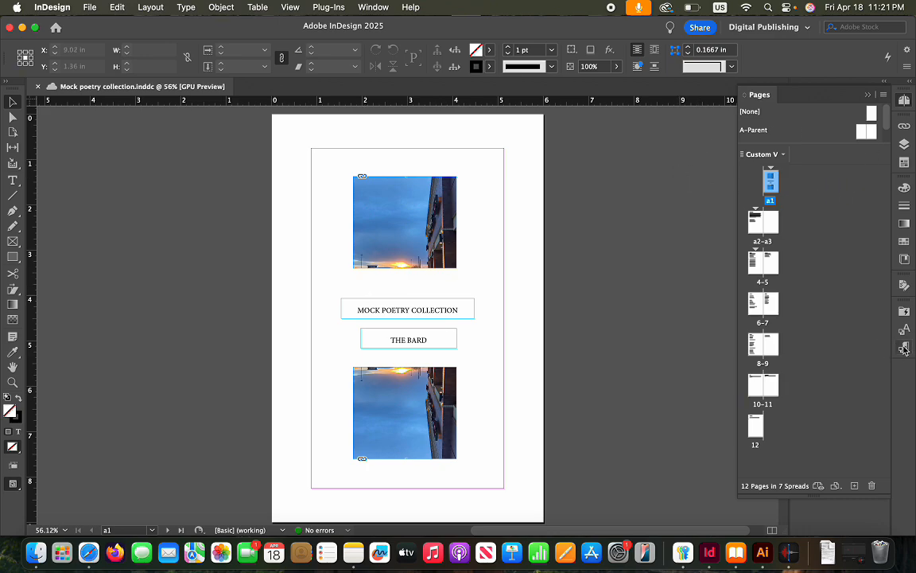
click(903, 350)
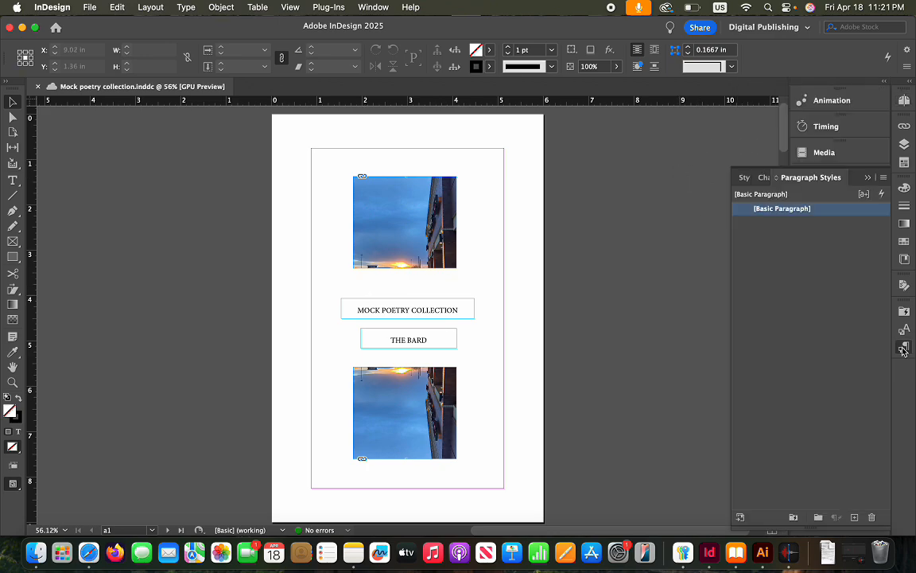
Edit [Basic Paragraph] at Basic Character Formats (Minion Pro Regular, 12 pt / 14.4 pt), Font Family field active
click(906, 331)
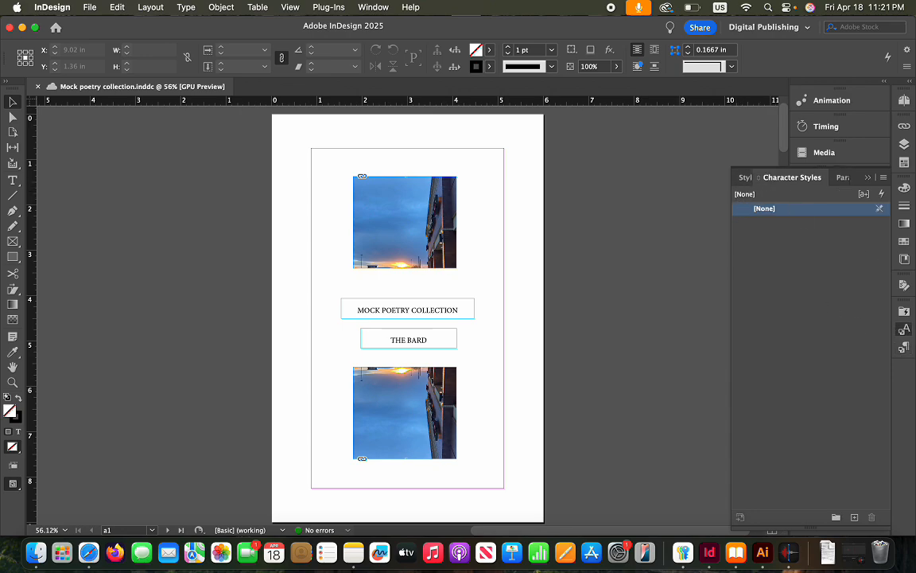
click(905, 348)
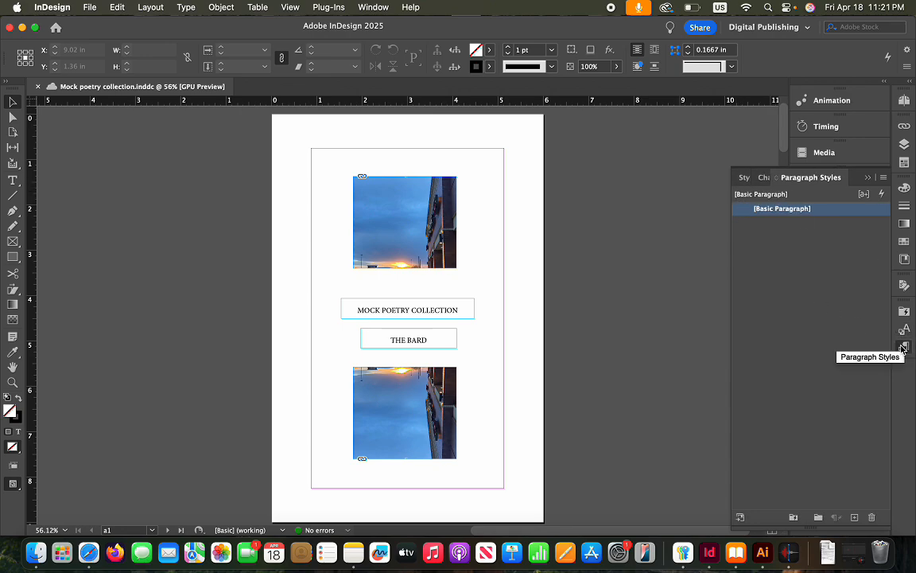
right_click(827, 211)
click(787, 226)
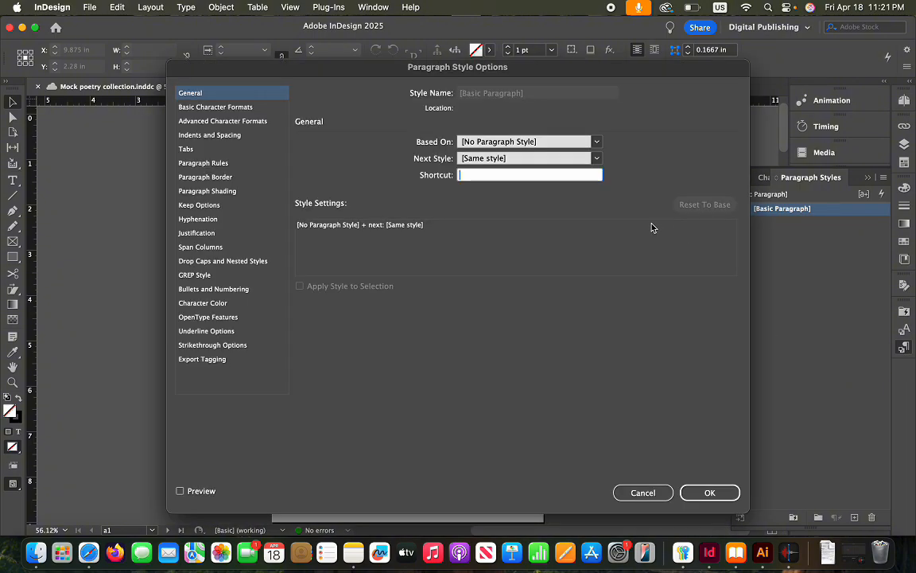
click(223, 107)
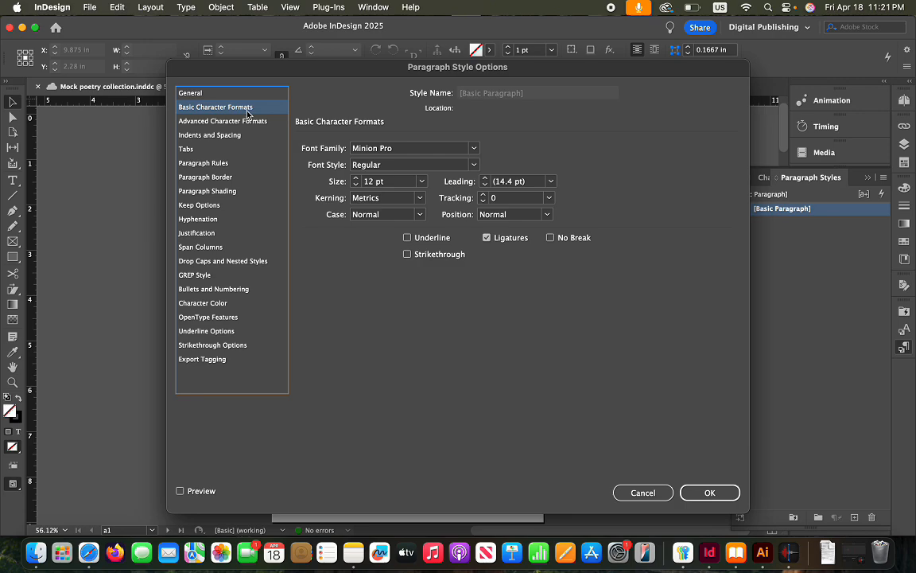
click(410, 150)
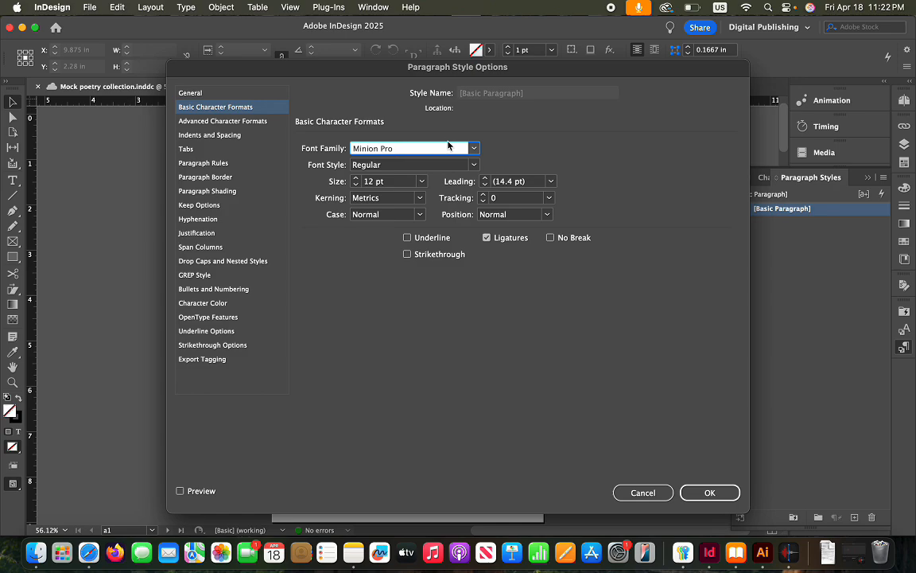
Give [Basic Paragraph] Palatino at 13 pt with 16 pt leading and confirm the style
click(474, 148)
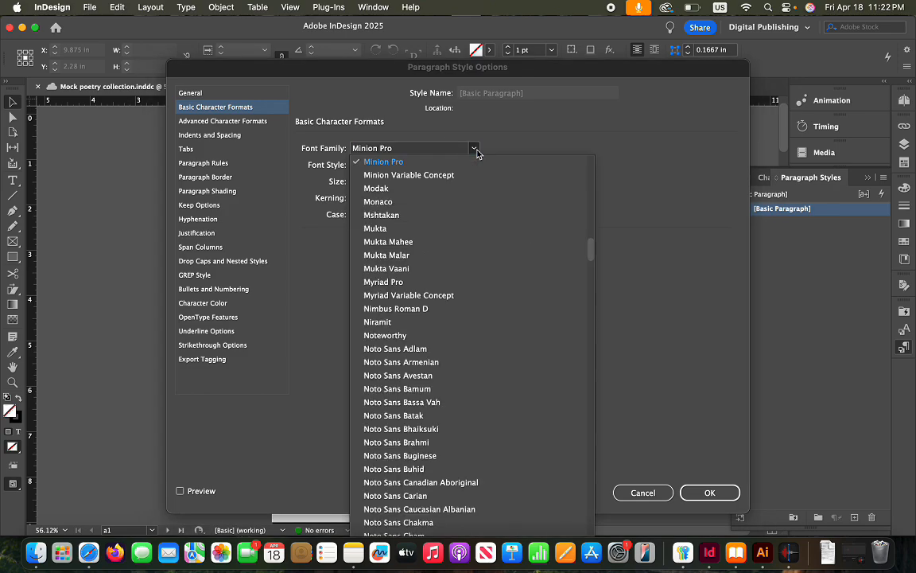
key(g)
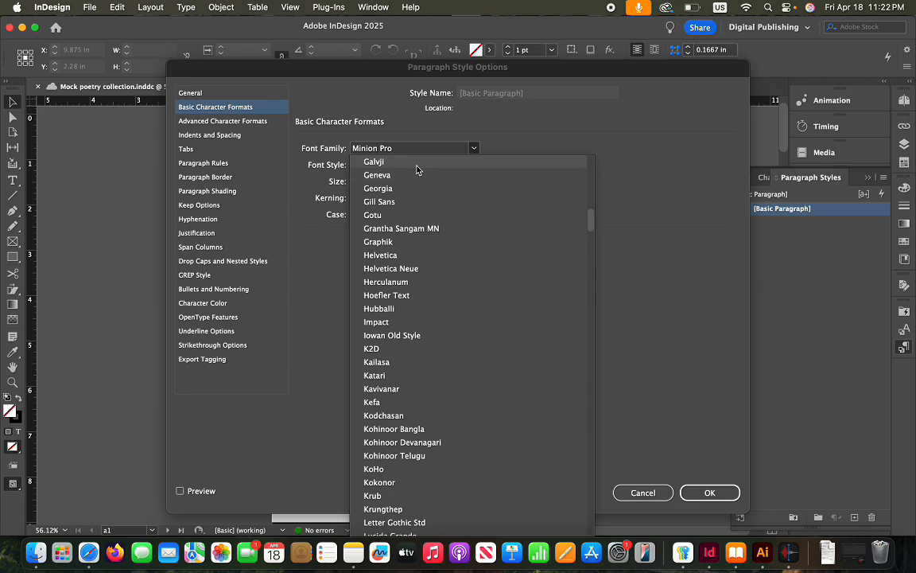
scroll(417, 169, down, 15)
scroll(417, 169, down, 1)
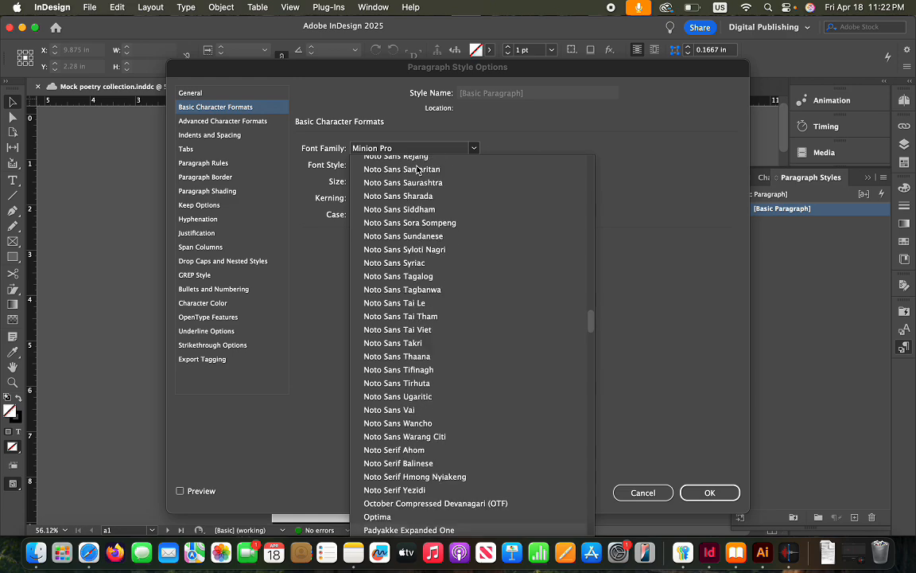
scroll(416, 169, down, 1)
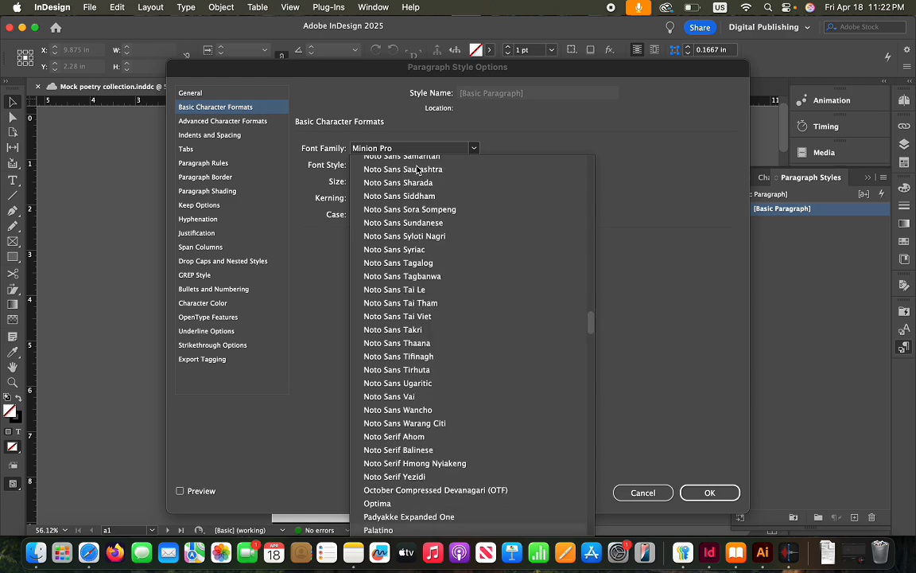
scroll(431, 252, down, 2)
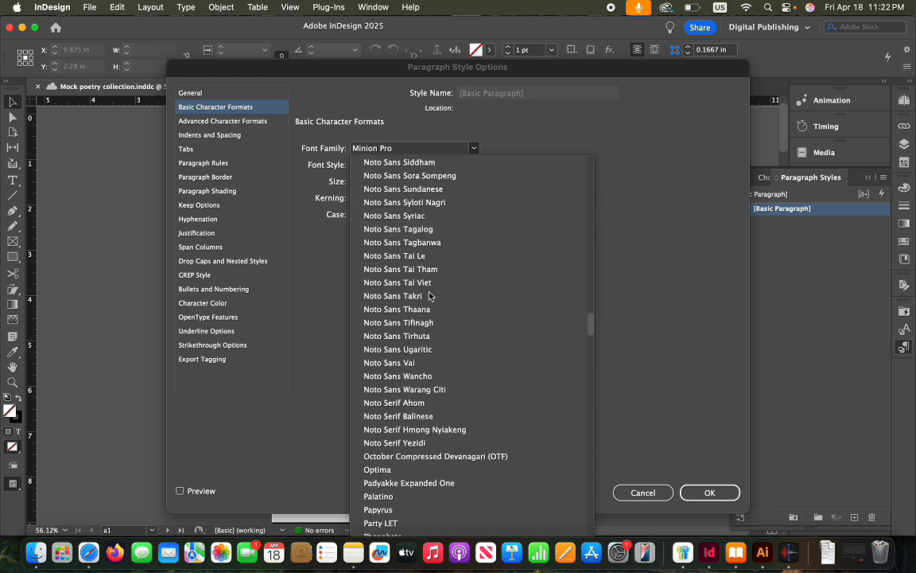
click(393, 496)
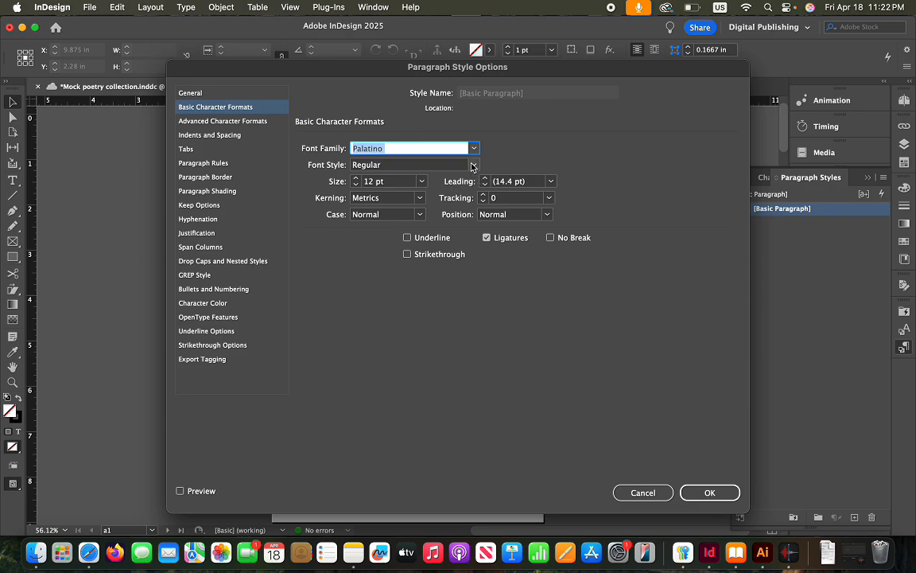
click(357, 180)
click(487, 179)
click(241, 123)
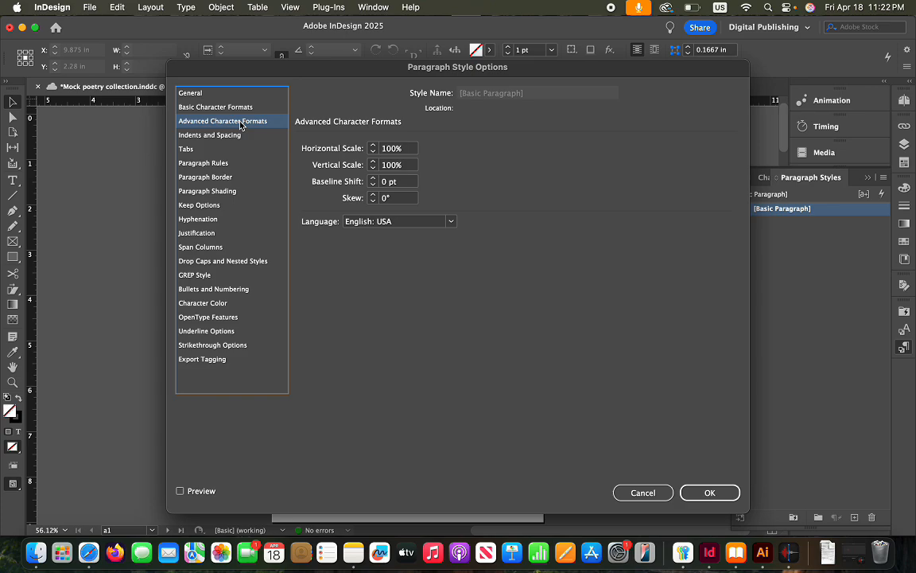
click(204, 137)
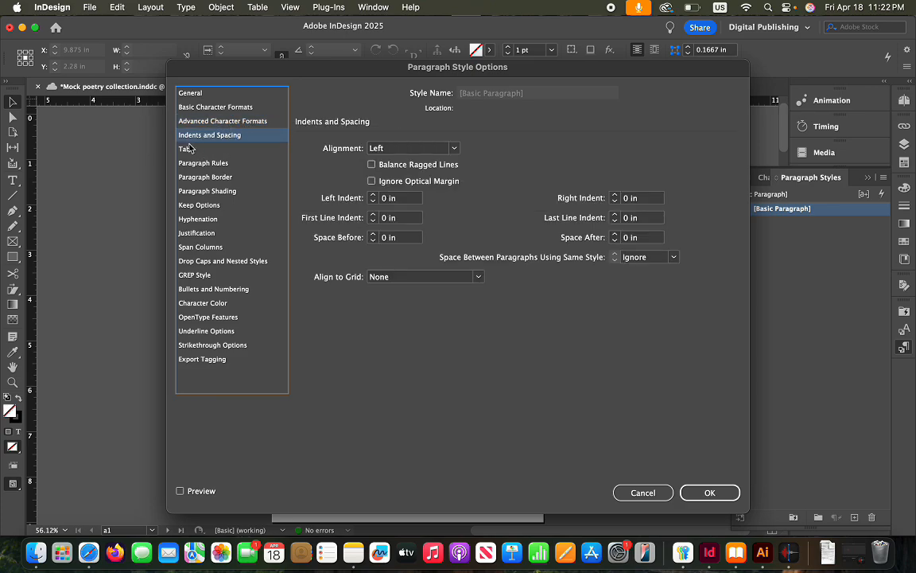
click(708, 492)
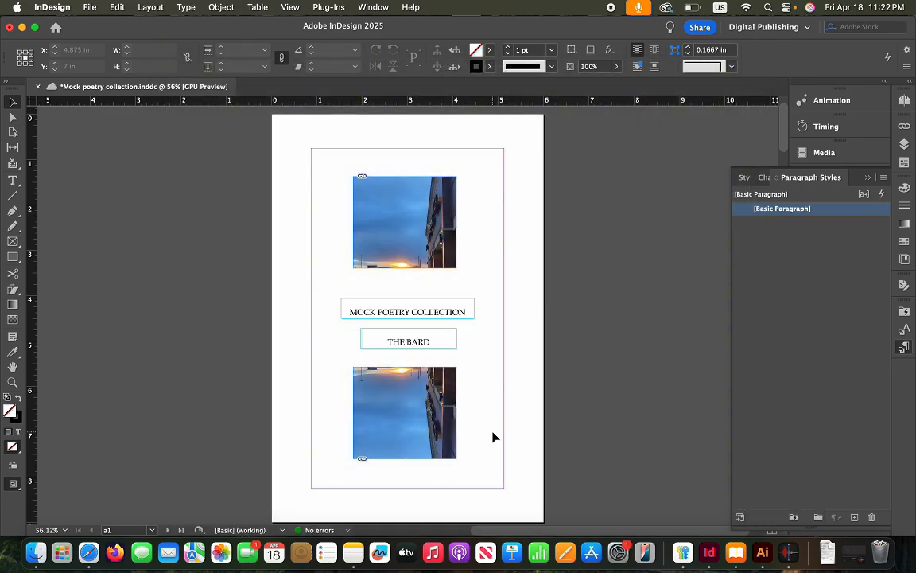
Scroll the spreads and click into the Bard away poem to check it uses Palatino
scroll(493, 436, down, 20)
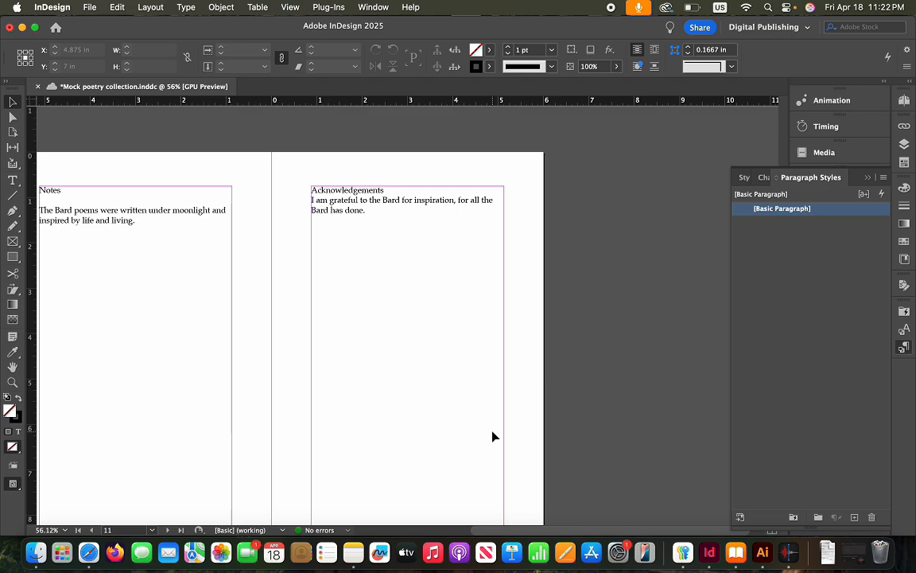
scroll(492, 435, up, 10)
scroll(492, 436, up, 10)
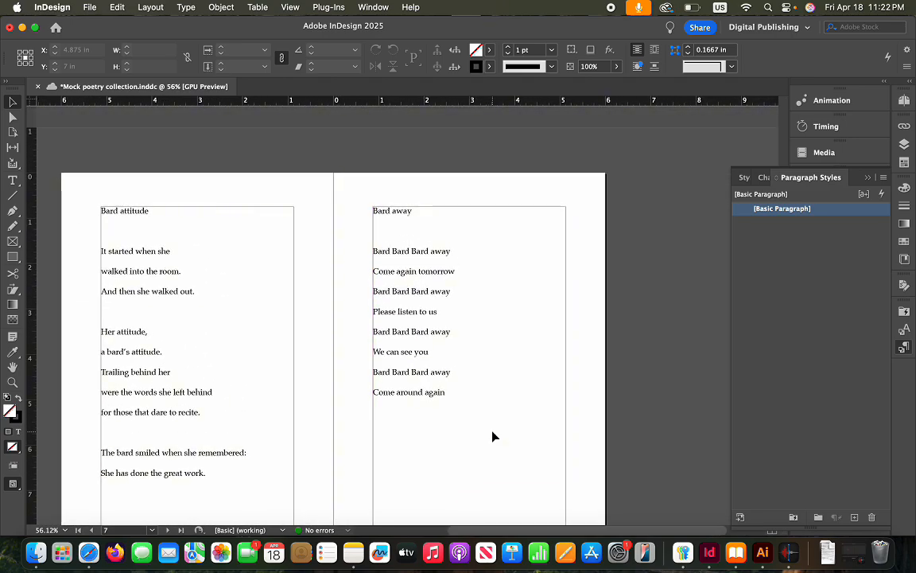
double_click(411, 312)
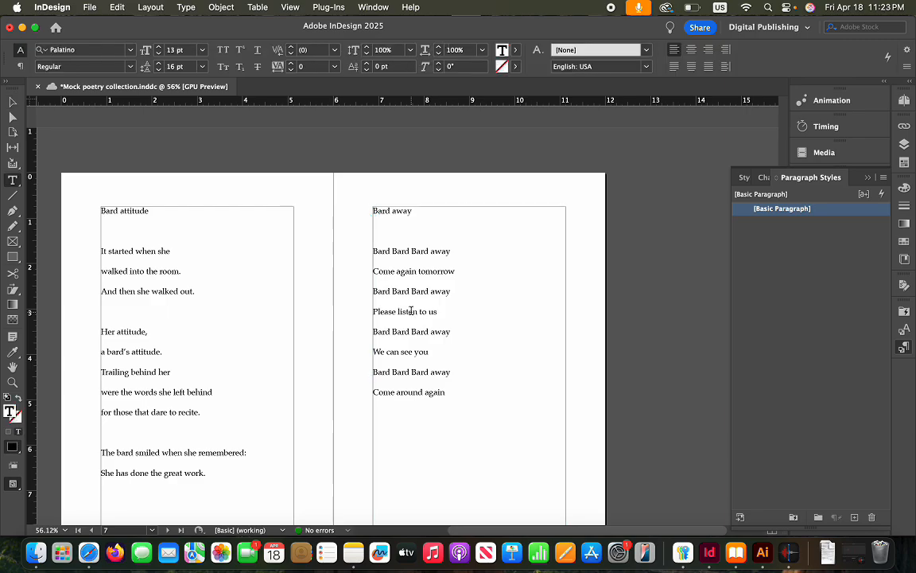
scroll(419, 336, up, 20)
scroll(419, 334, up, 2)
scroll(420, 334, left, 3)
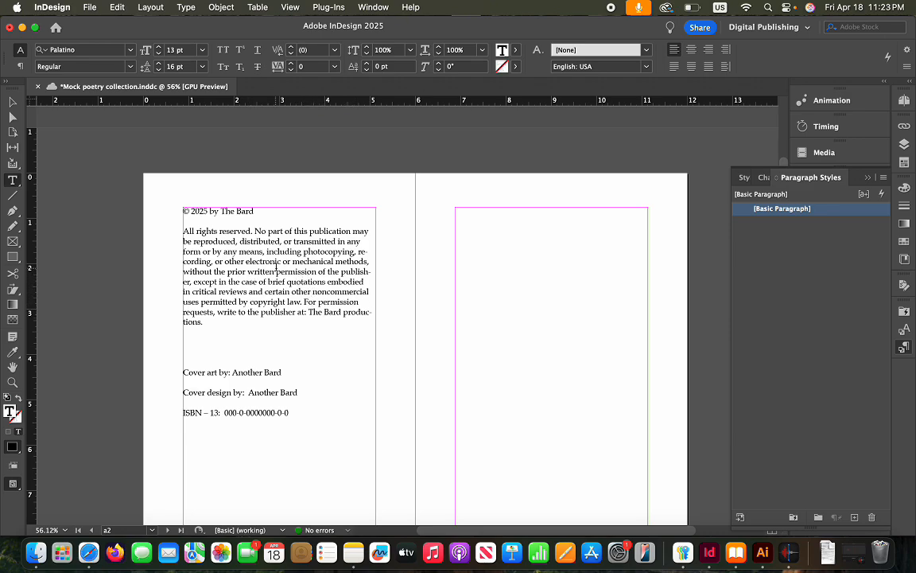
Create a new paragraph style, Paragraph Style 1, in the Paragraph Styles panel
right_click(835, 210)
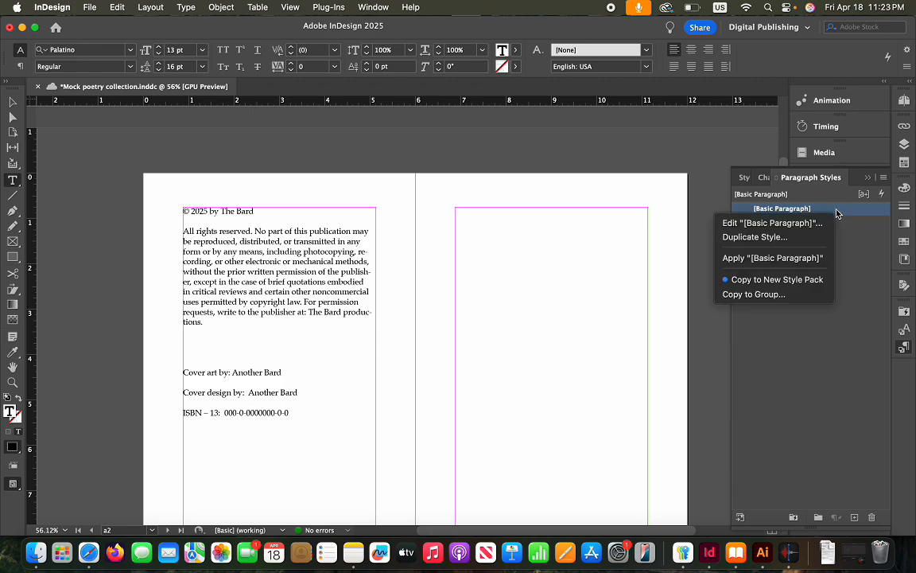
click(832, 326)
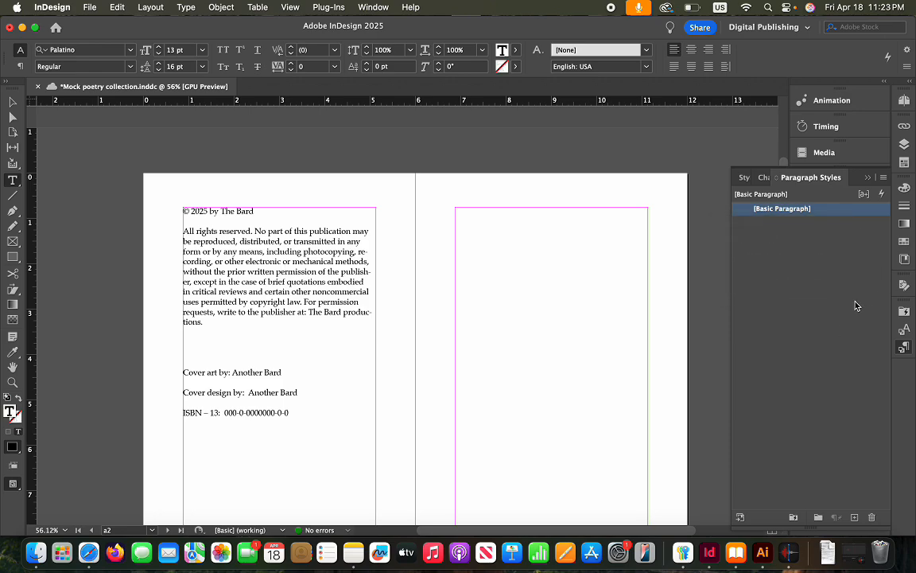
click(854, 517)
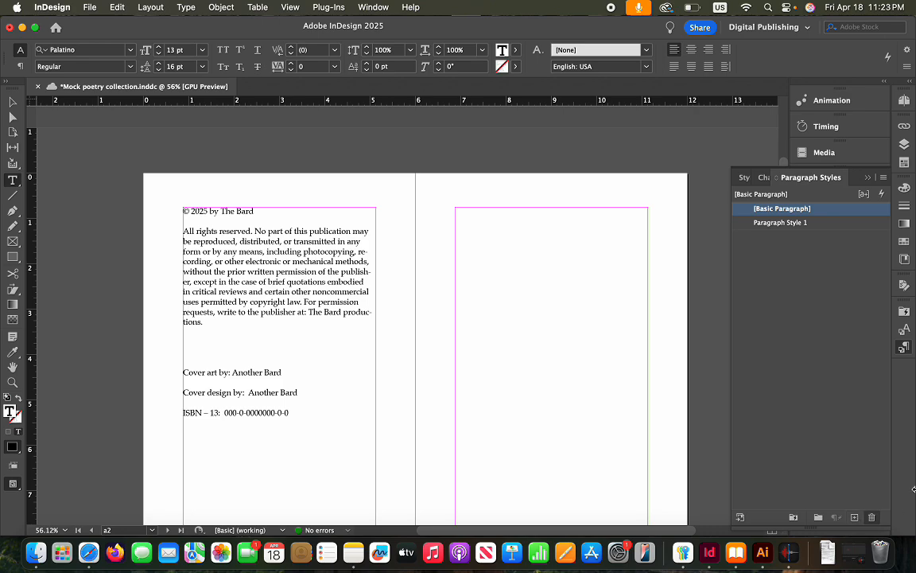
Edit Paragraph Style 1 and rename it Book title
right_click(789, 223)
click(796, 235)
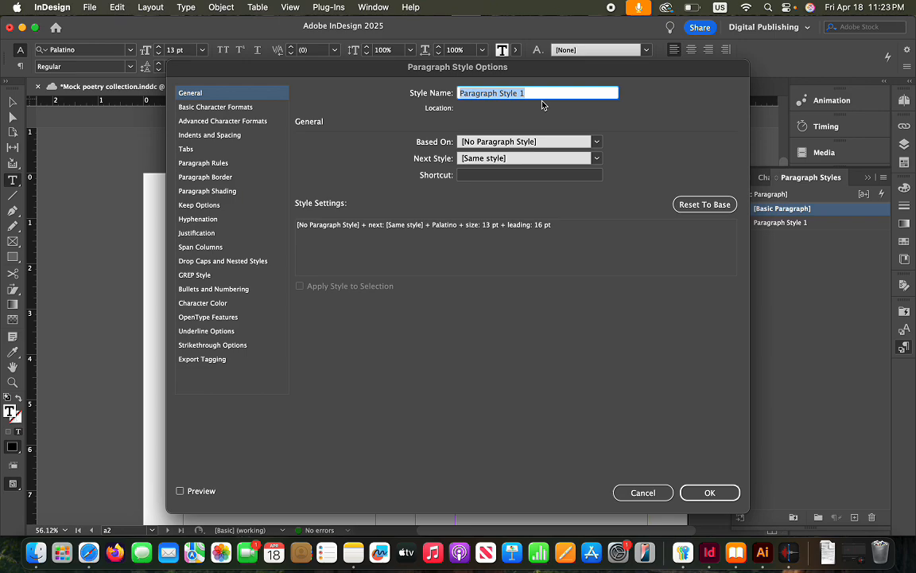
text(Boo)
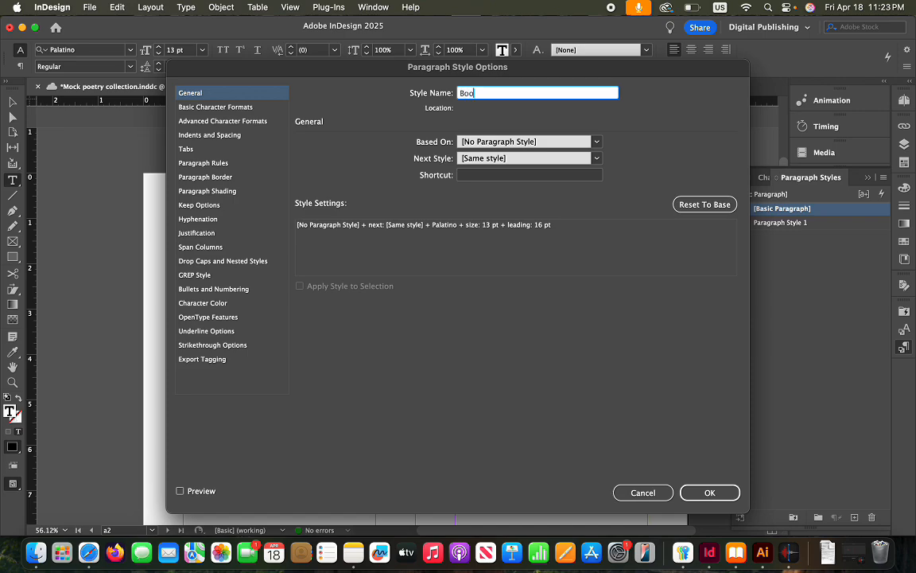
text(k title)
click(199, 107)
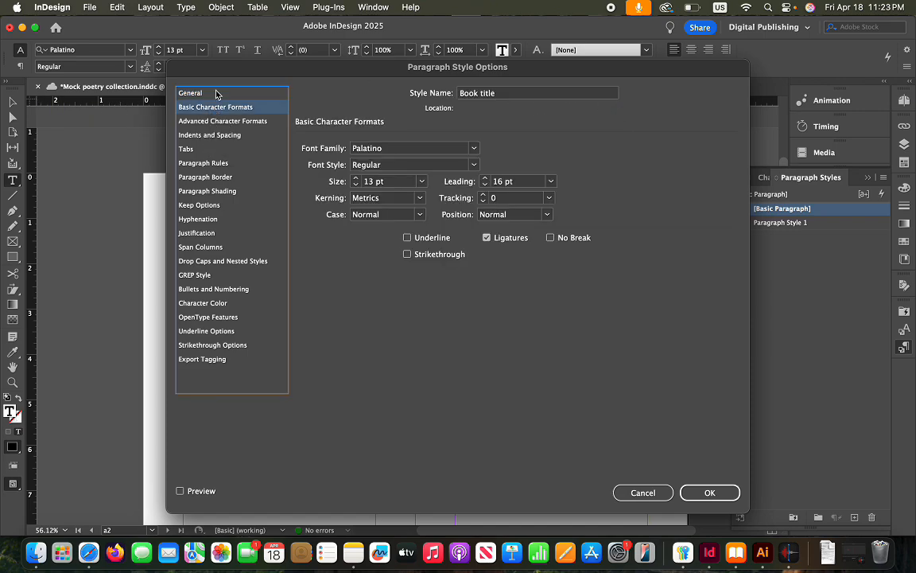
Set the Book title style to 18 pt with 22 pt leading and save it
click(356, 179)
click(356, 179)
click(356, 179)
click(357, 179)
click(356, 179)
click(356, 179)
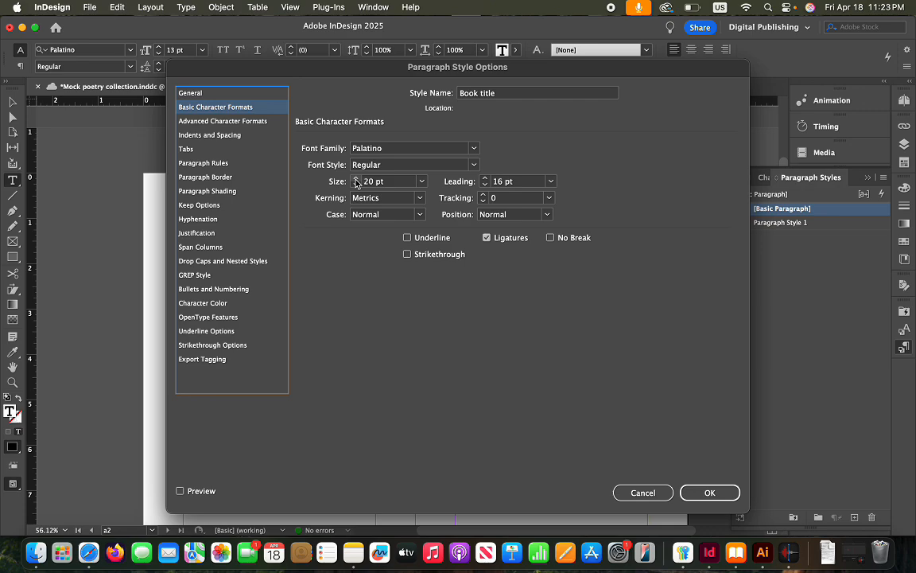
click(484, 178)
click(484, 178)
click(485, 178)
click(484, 184)
click(484, 178)
click(484, 178)
click(484, 178)
click(484, 179)
click(485, 179)
click(484, 178)
click(215, 121)
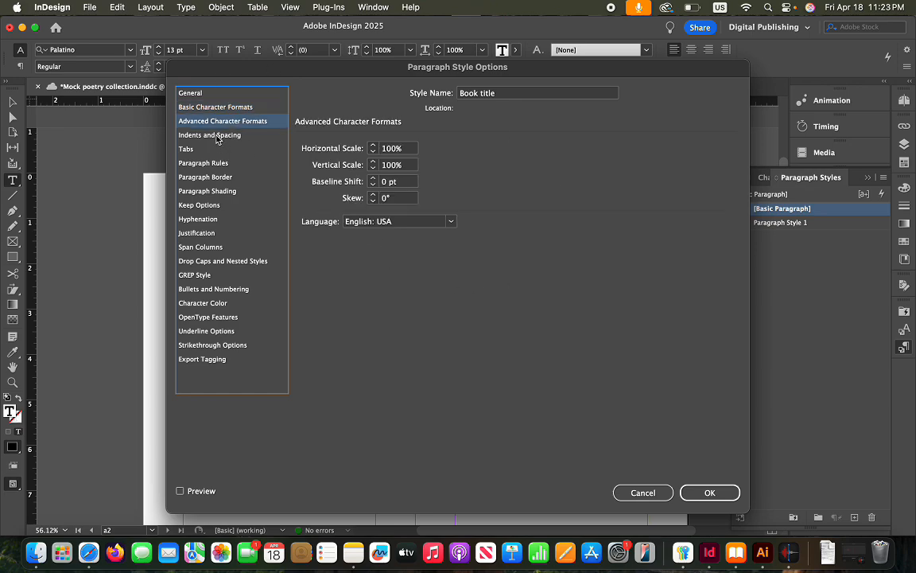
click(216, 137)
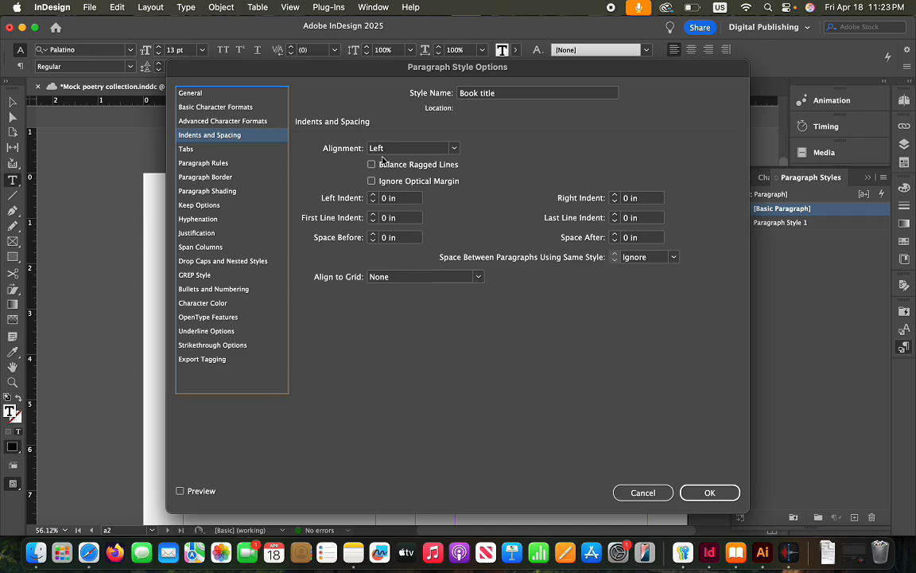
click(710, 493)
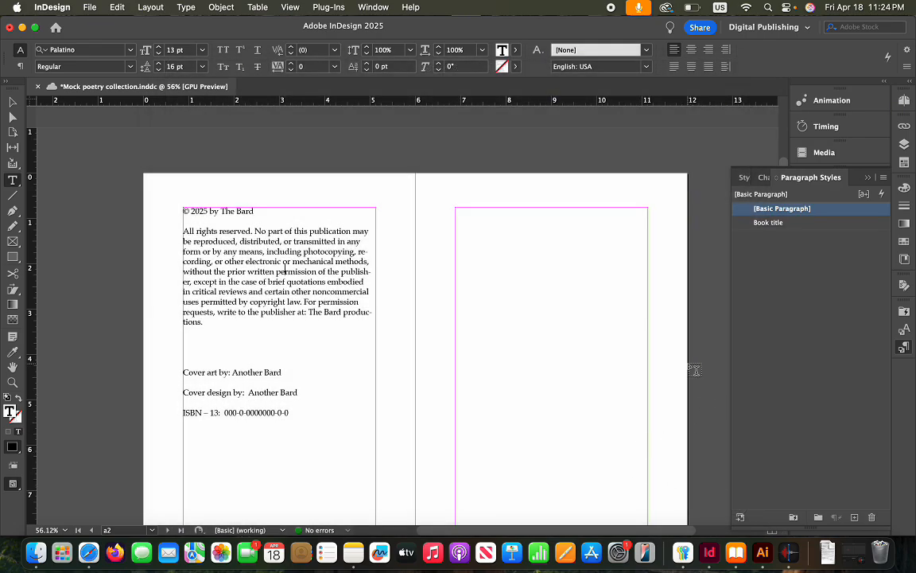
Select the MOCK POETRY COLLECTION title frame and apply the Book title style
scroll(694, 370, up, 10)
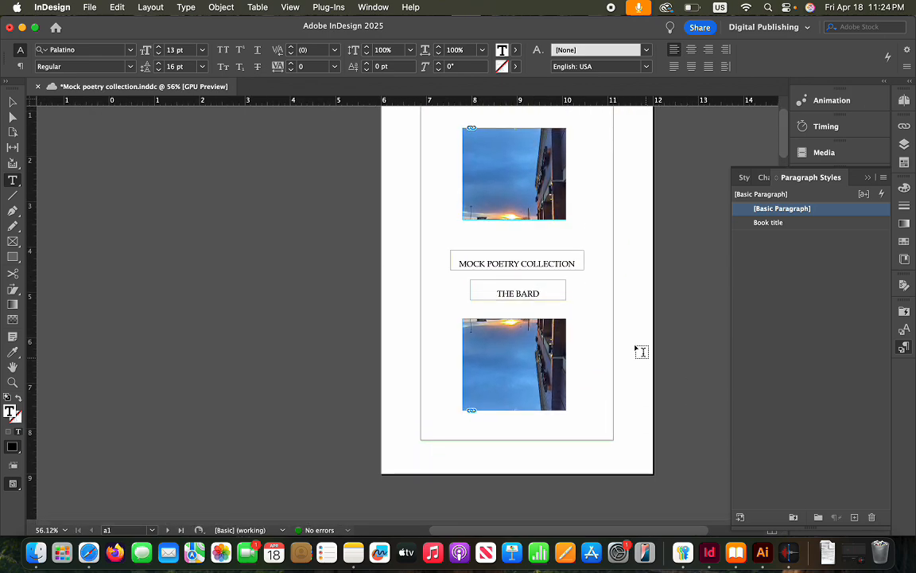
click(578, 263)
drag(578, 263, 448, 262)
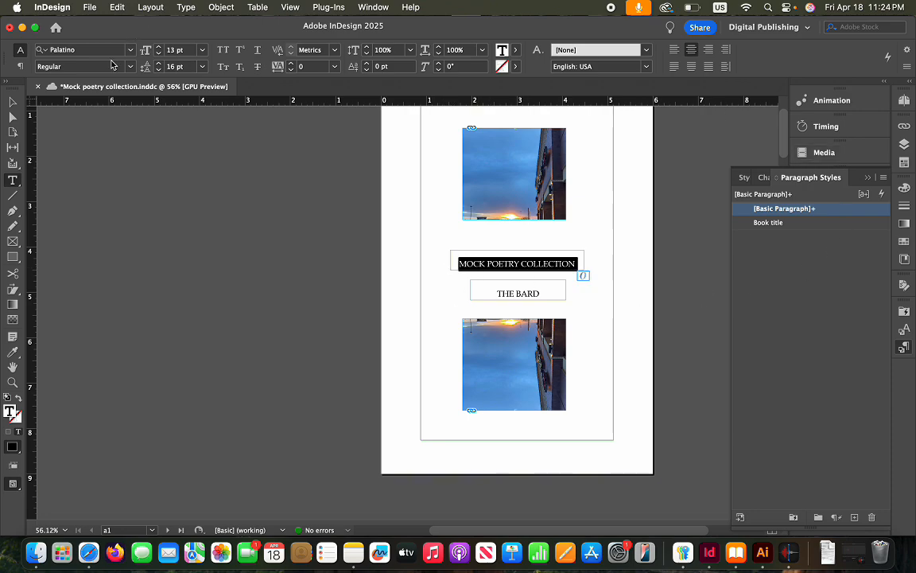
click(445, 309)
click(12, 102)
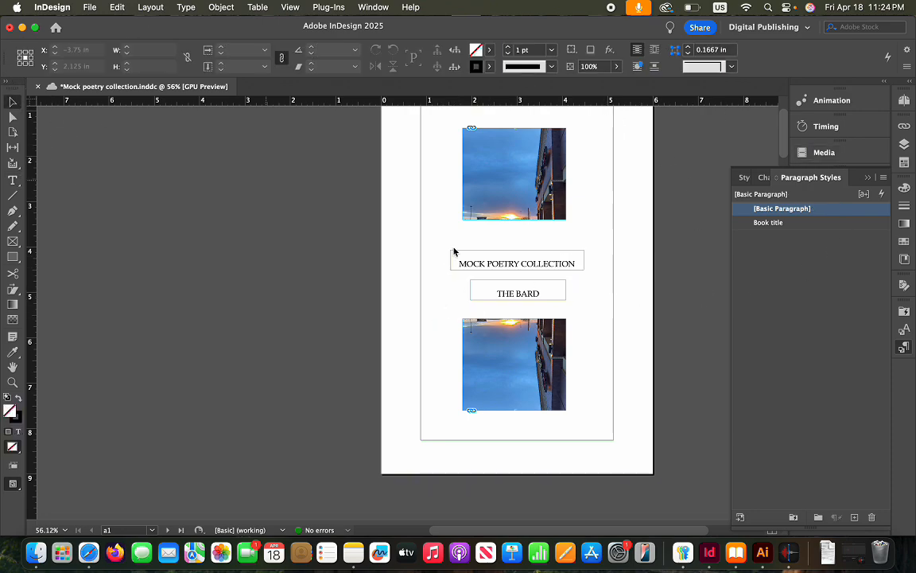
click(491, 253)
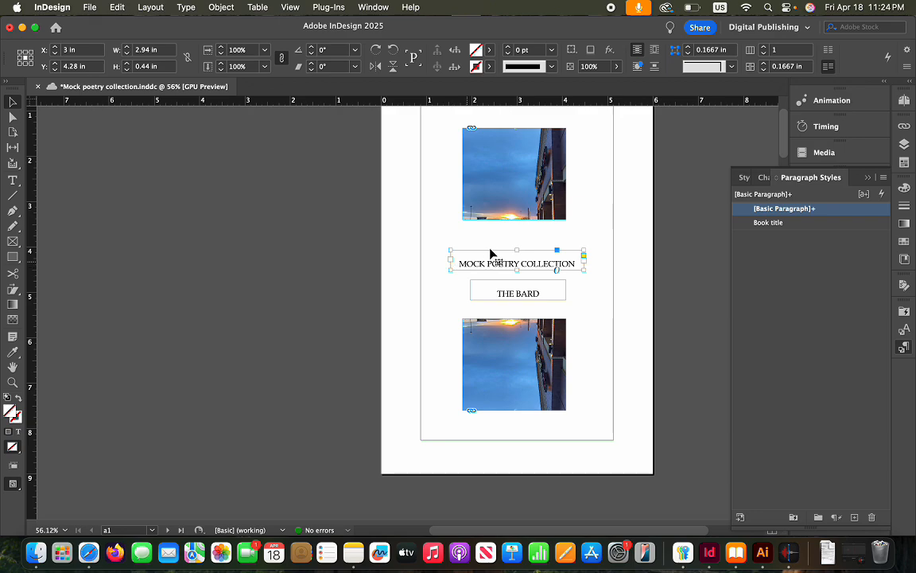
click(766, 224)
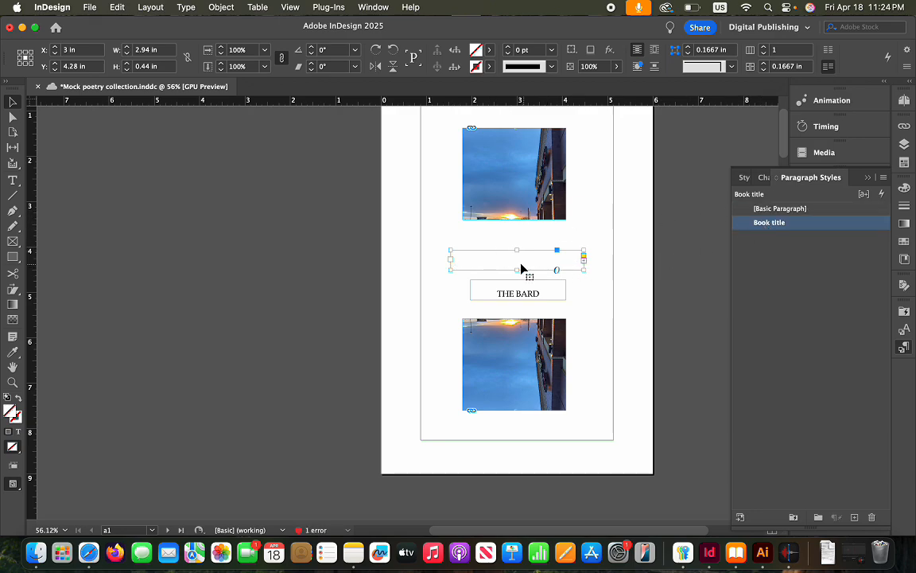
Widen the title frame on both sides to about 4.4 in
drag(450, 262, 427, 260)
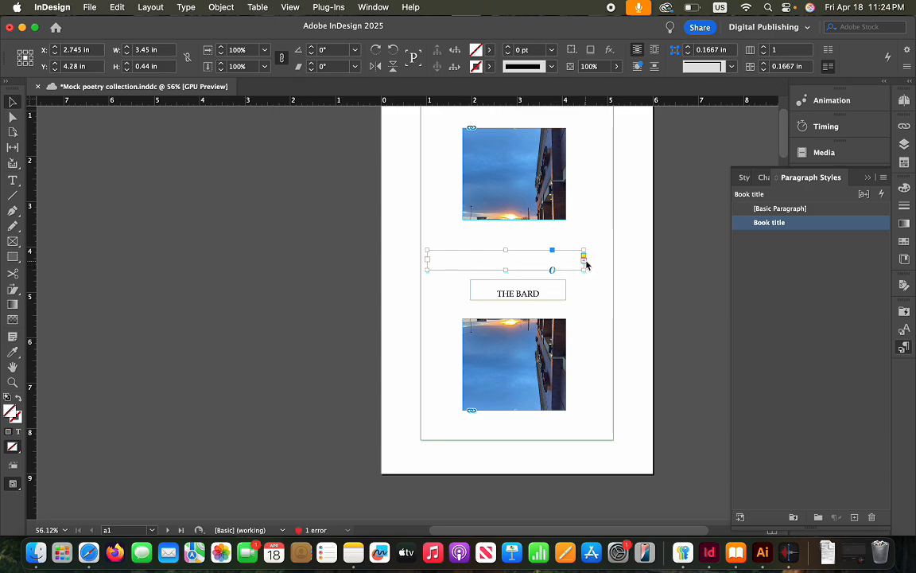
drag(584, 264, 612, 260)
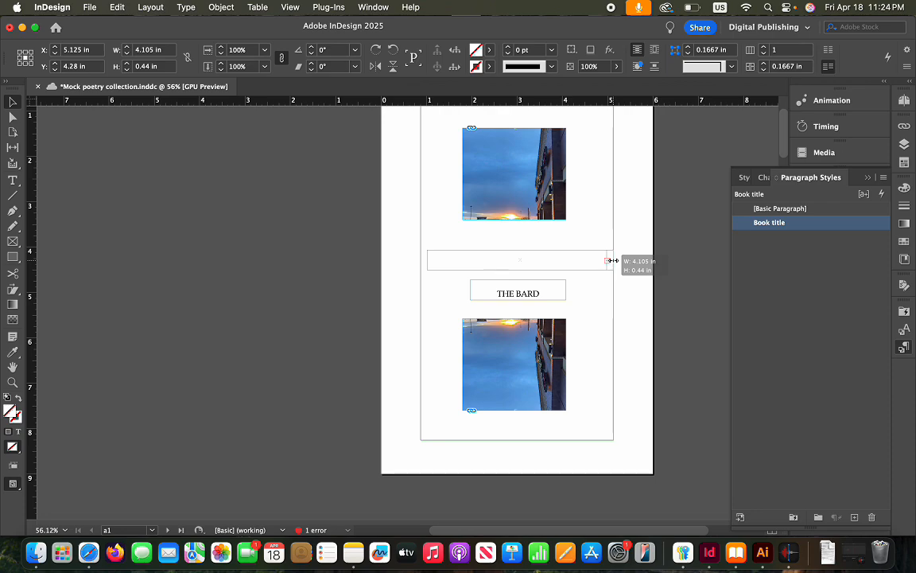
drag(427, 263, 414, 261)
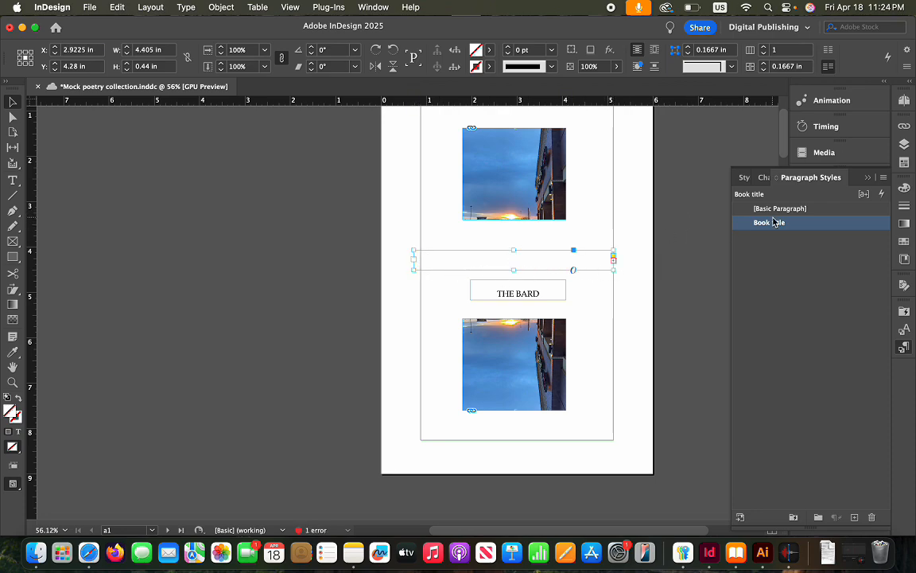
right_click(810, 226)
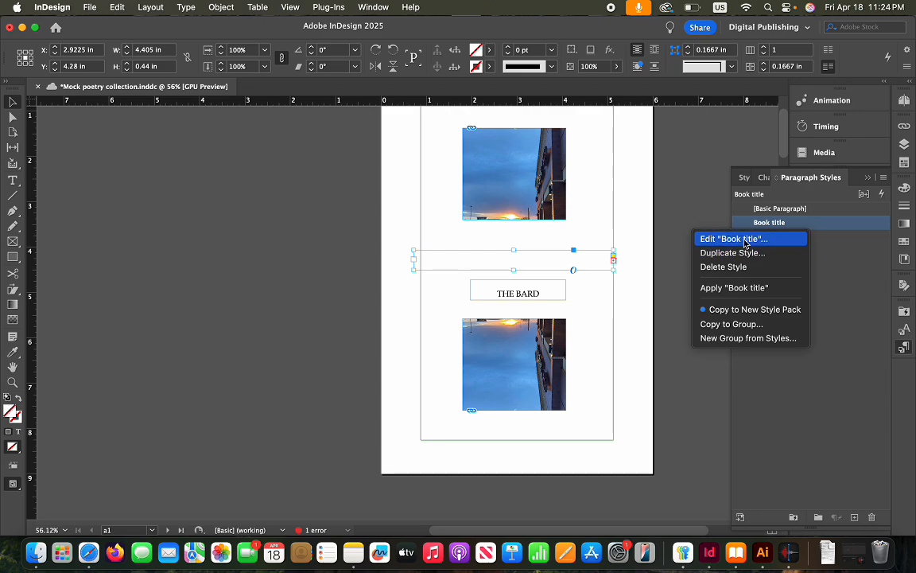
Reduce the Book title style to 18 pt Palatino with 23 pt leading
click(748, 239)
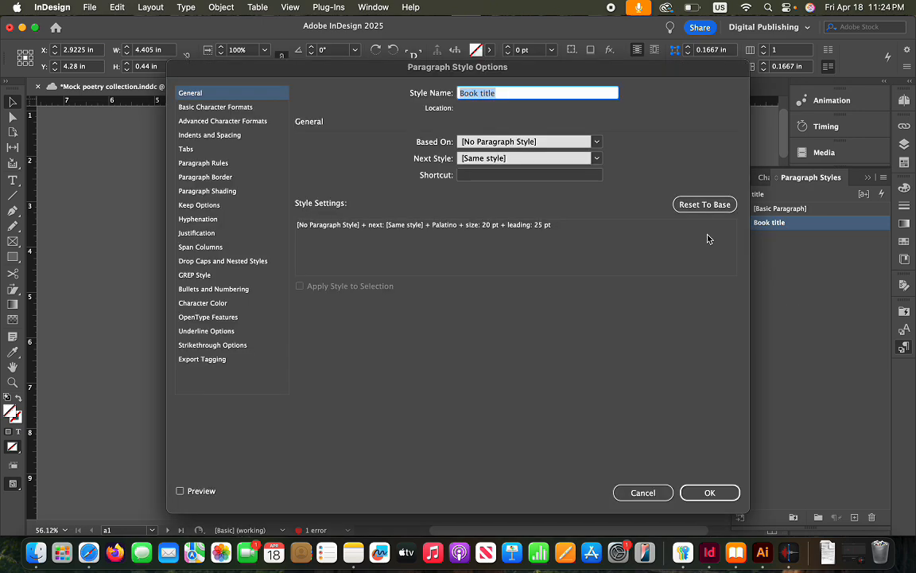
click(238, 106)
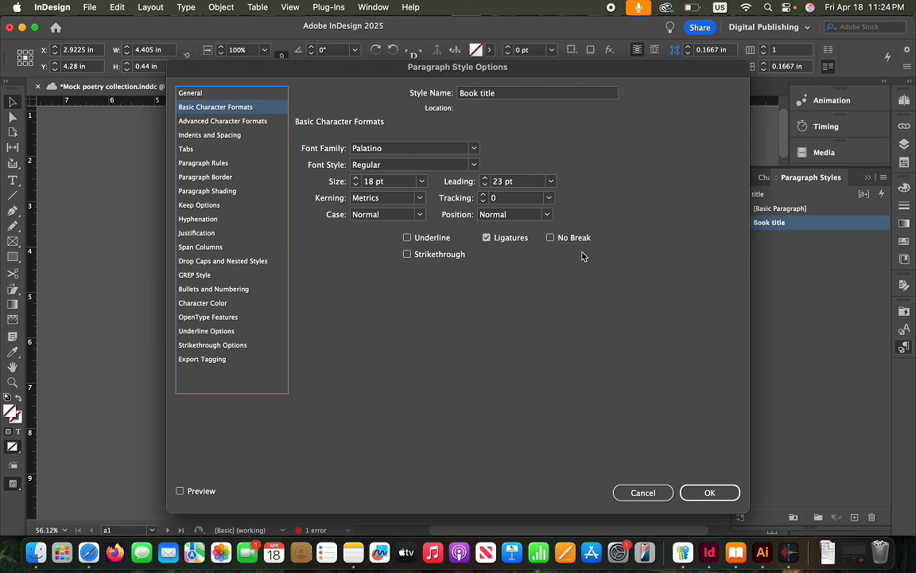
click(709, 493)
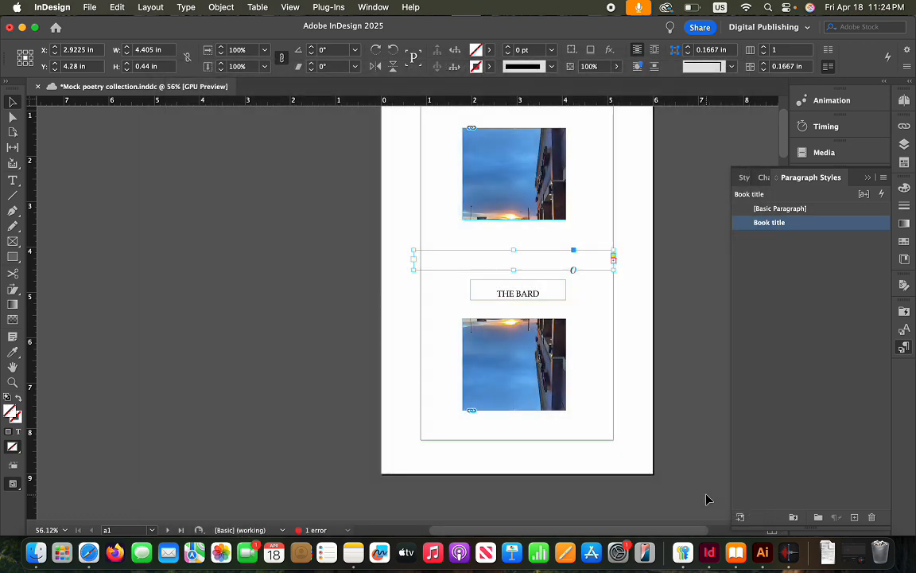
right_click(774, 223)
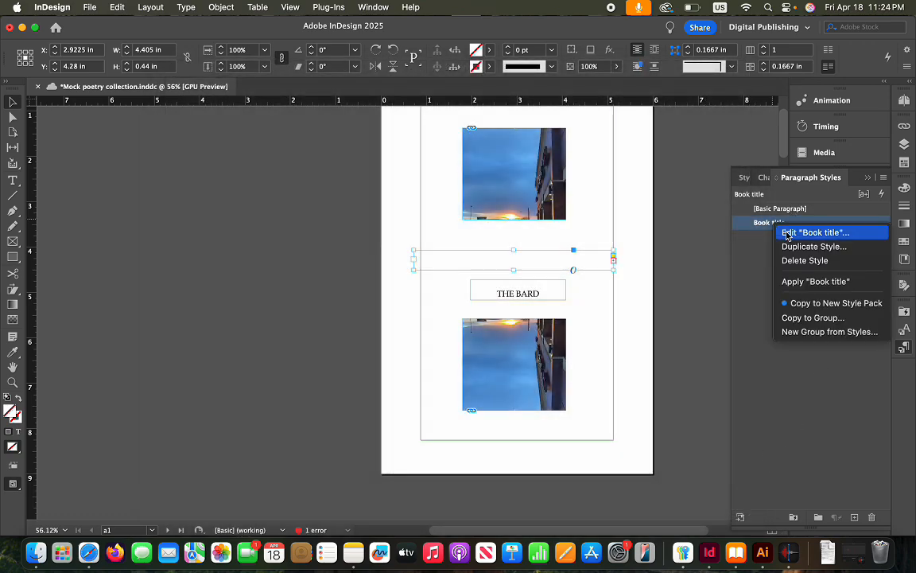
click(807, 232)
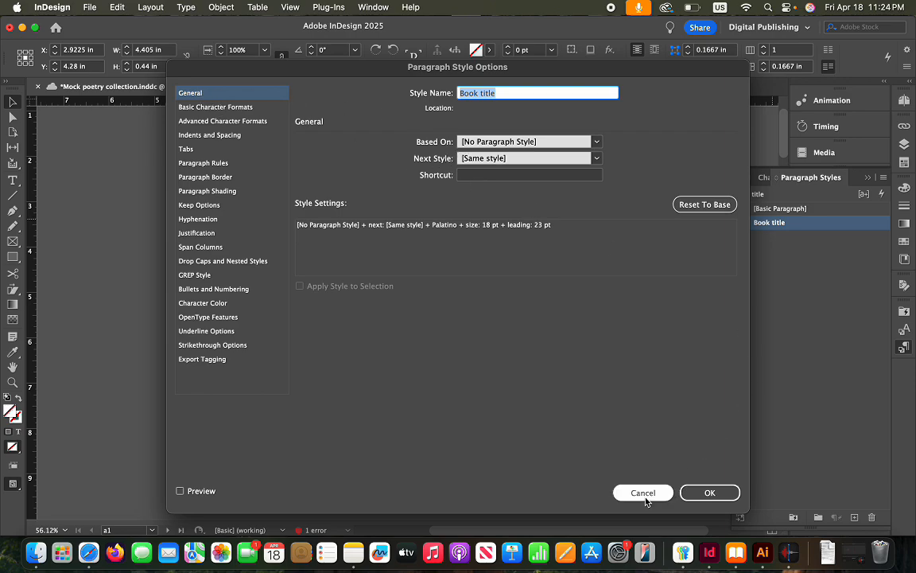
key(Return)
Enlarge the title frame to reveal its text, then narrow it from both sides
drag(513, 269, 513, 238)
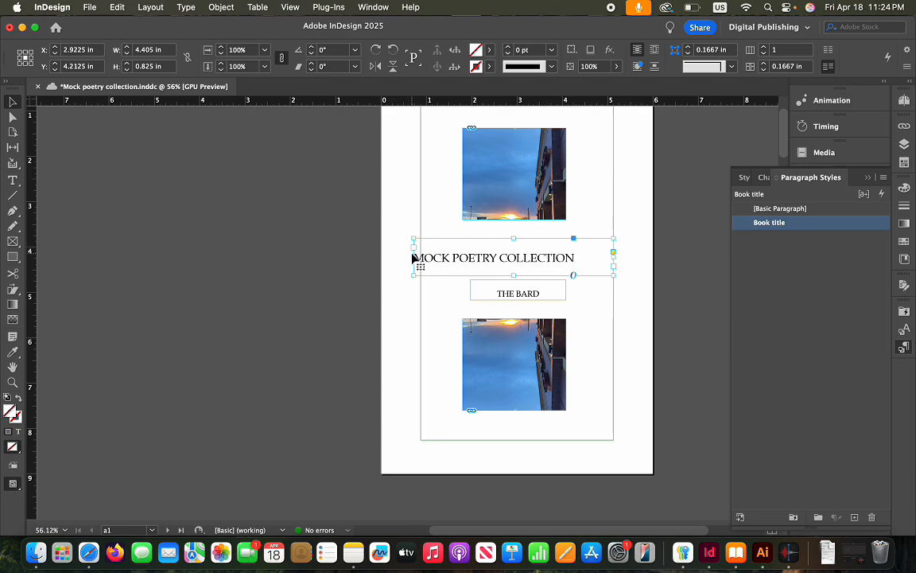
drag(411, 257, 429, 257)
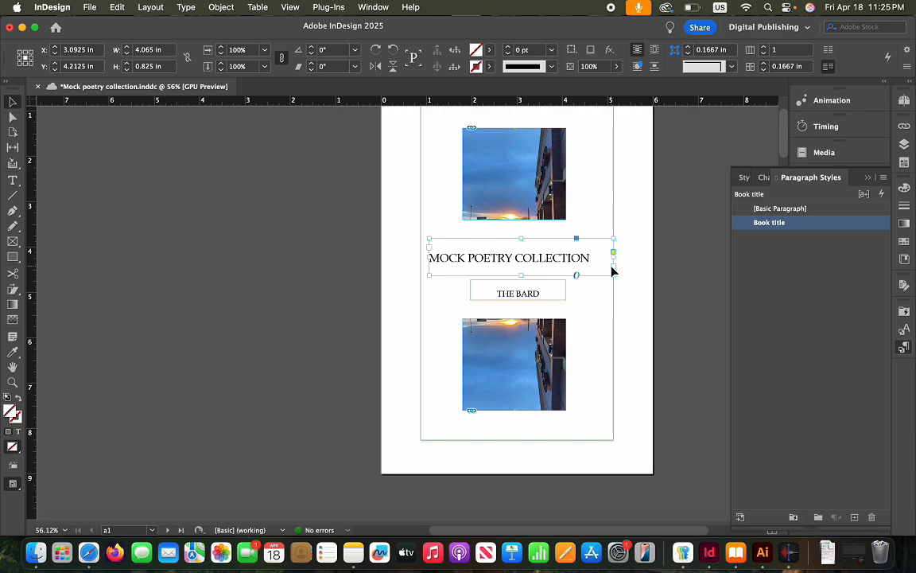
drag(614, 258, 599, 259)
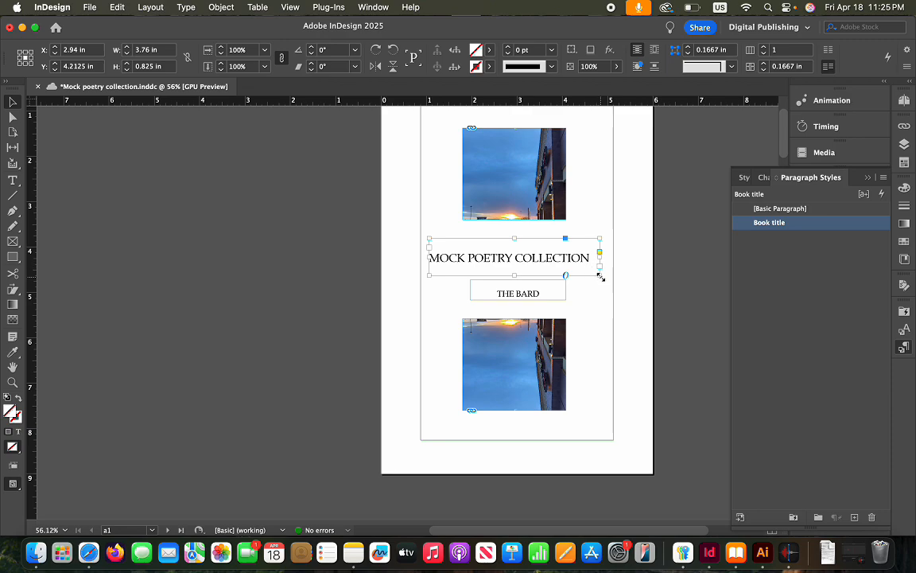
Centre the MOCK POETRY COLLECTION text in its frame and make Book title the active style
double_click(574, 258)
triple_click(573, 256)
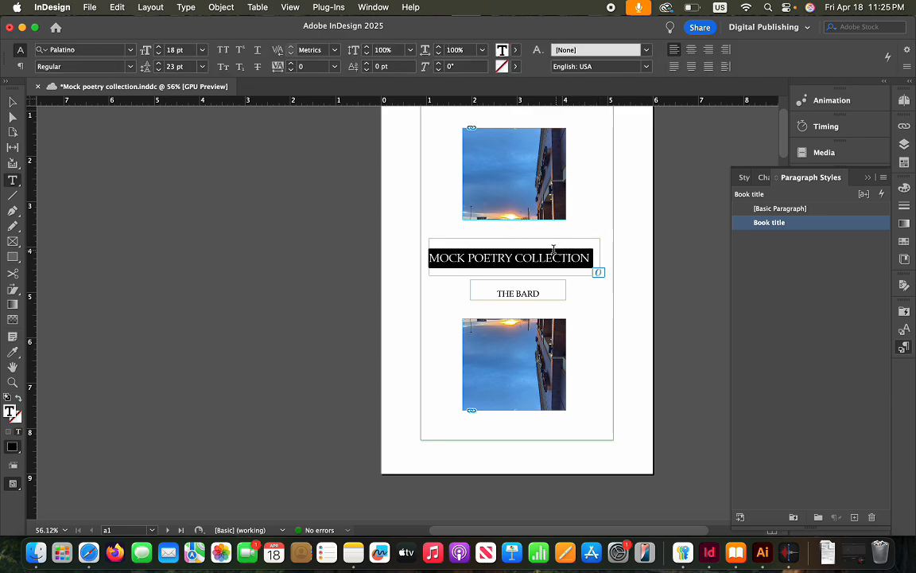
key(super+shift+c)
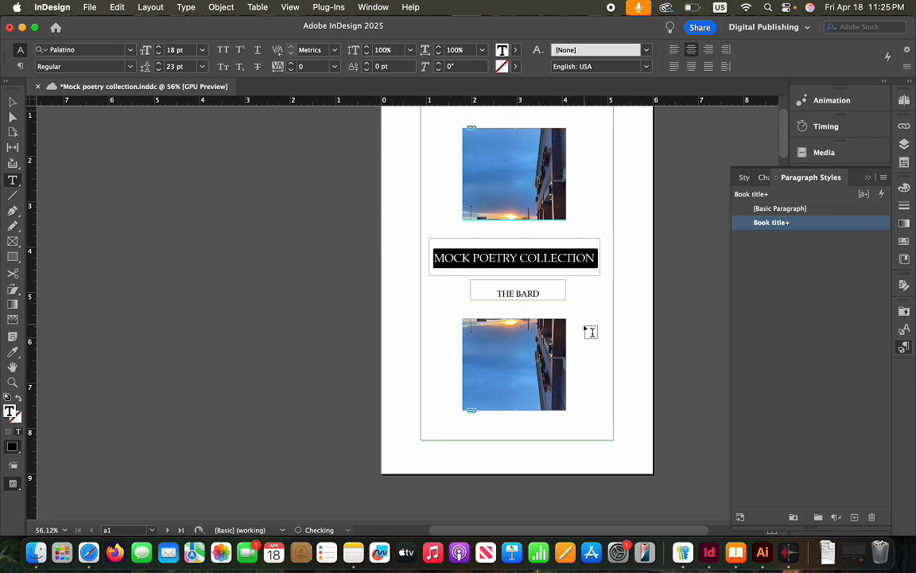
click(590, 330)
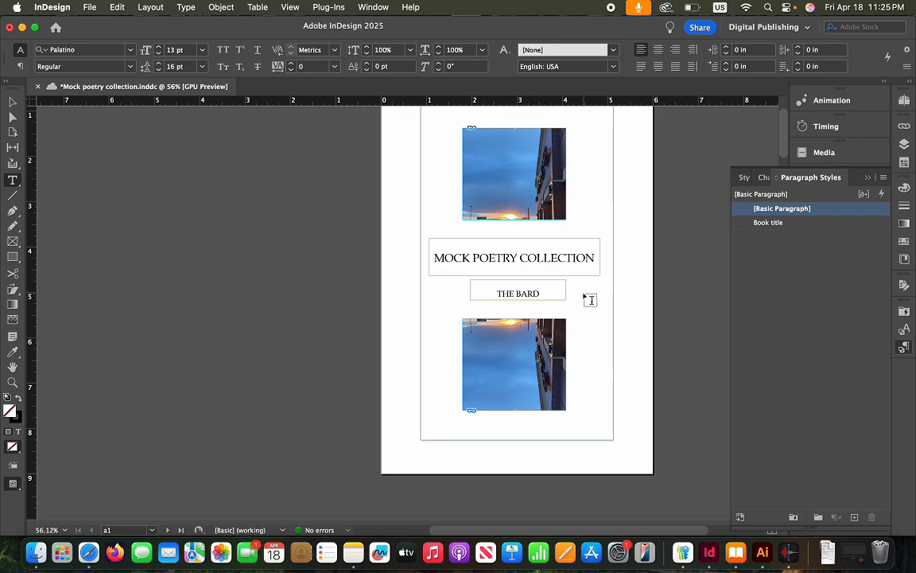
click(782, 225)
Change the Book title style's alignment from Left to Center
right_click(782, 226)
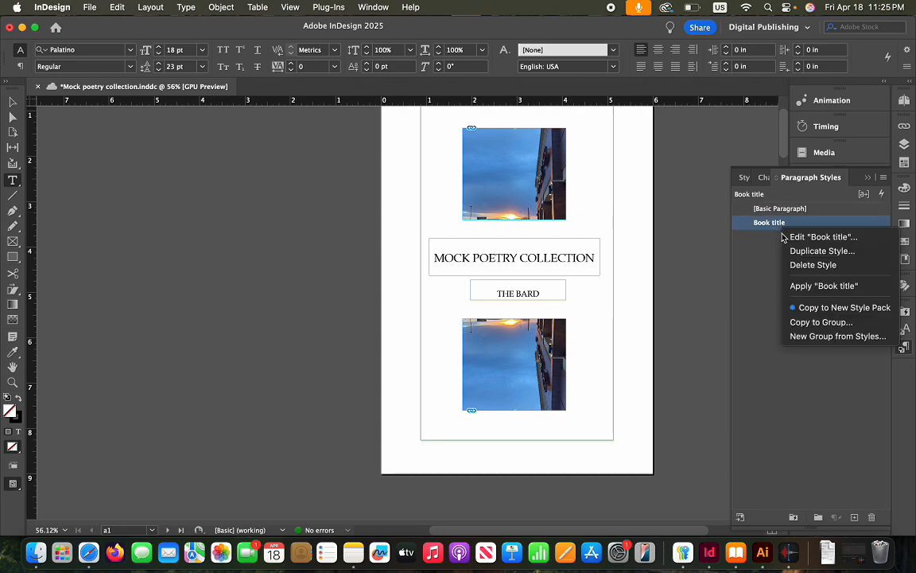
click(800, 237)
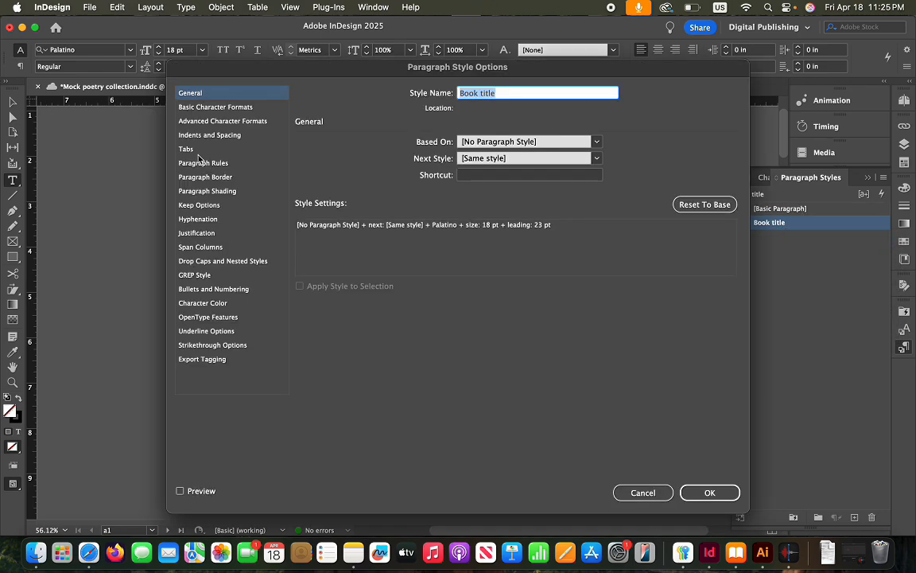
click(197, 134)
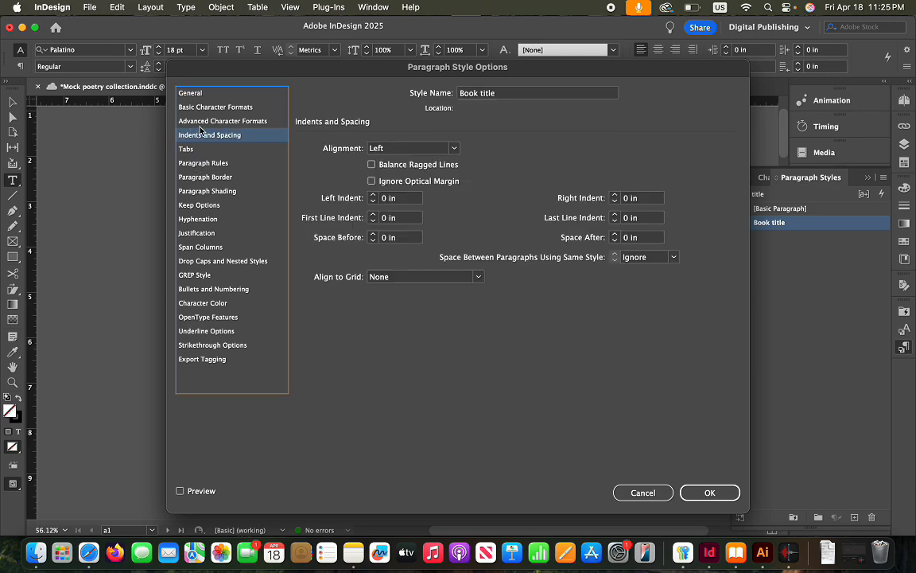
click(450, 148)
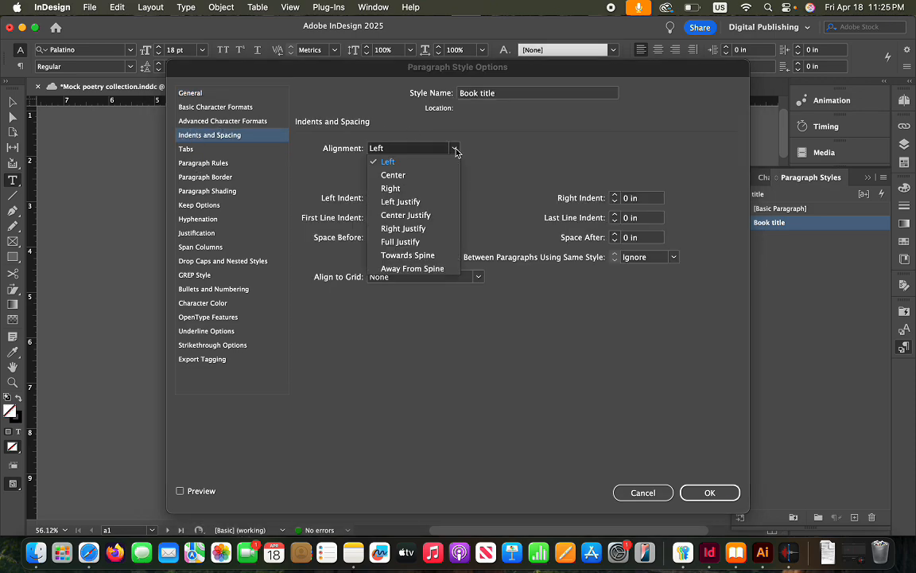
click(408, 176)
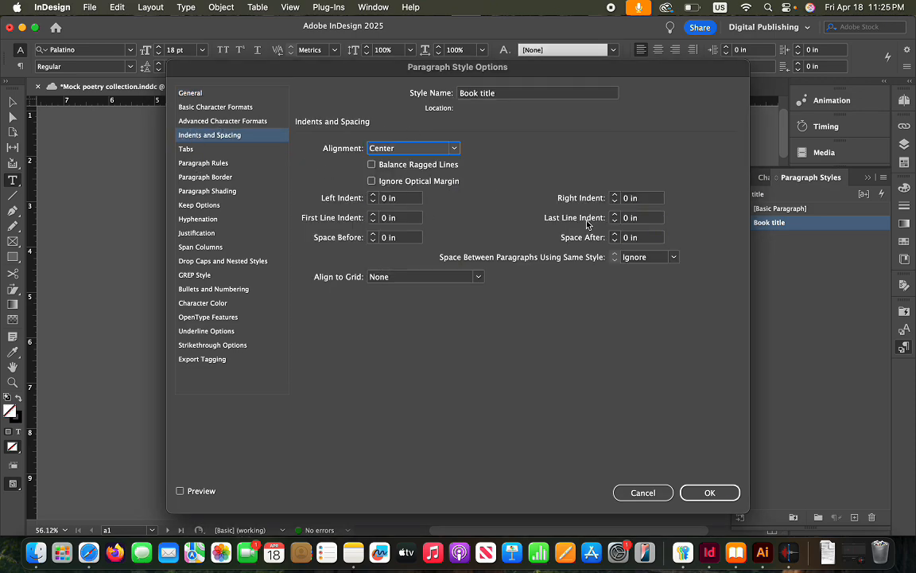
click(691, 493)
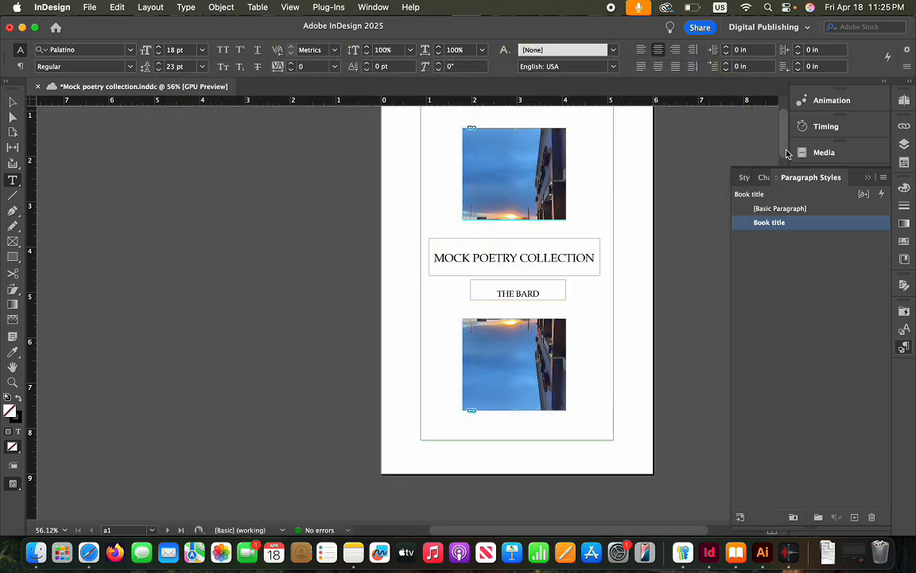
Create a new style based on Book title and rename it Author name
right_click(804, 212)
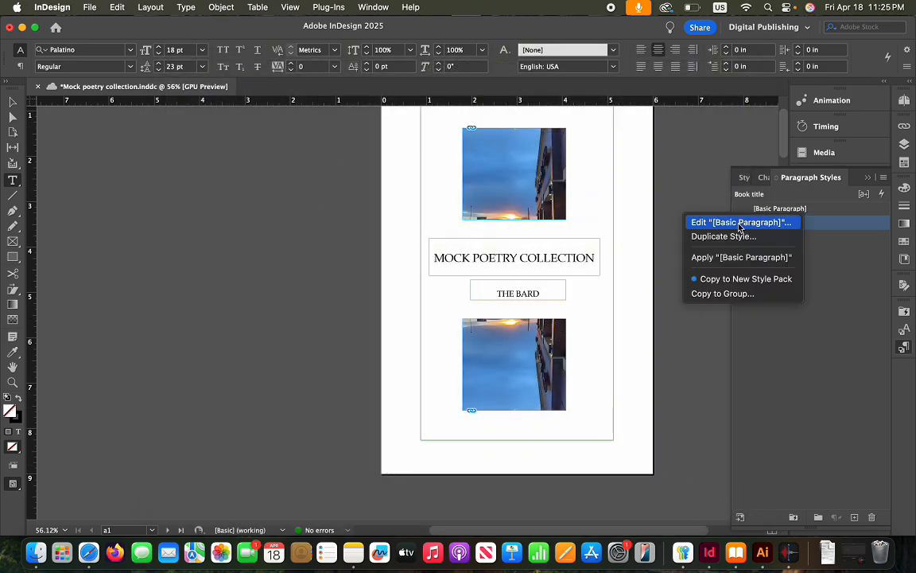
click(836, 310)
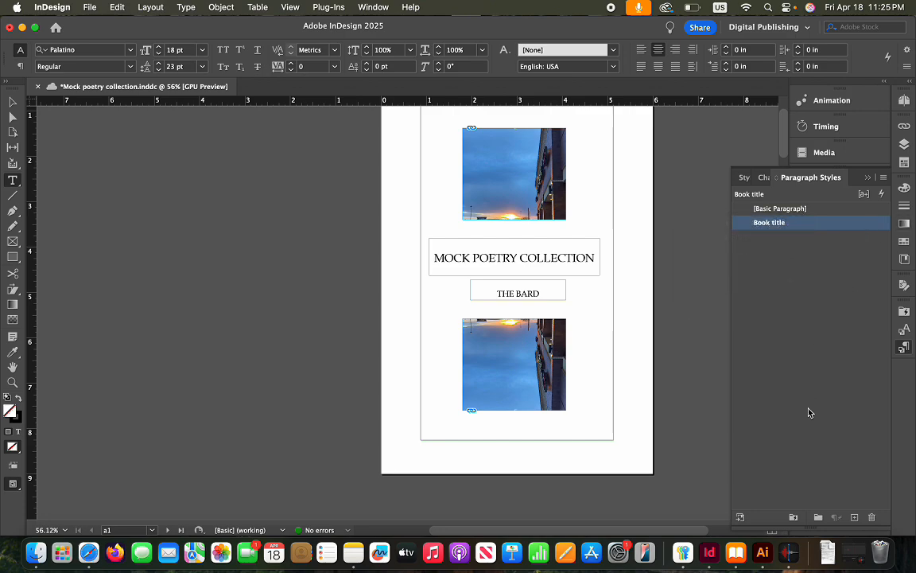
click(854, 517)
click(780, 238)
right_click(780, 240)
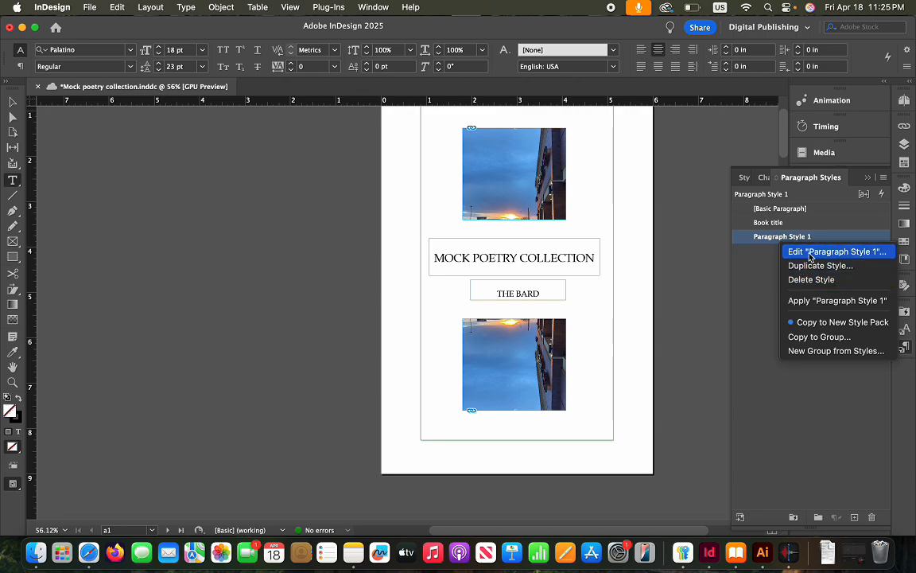
click(809, 252)
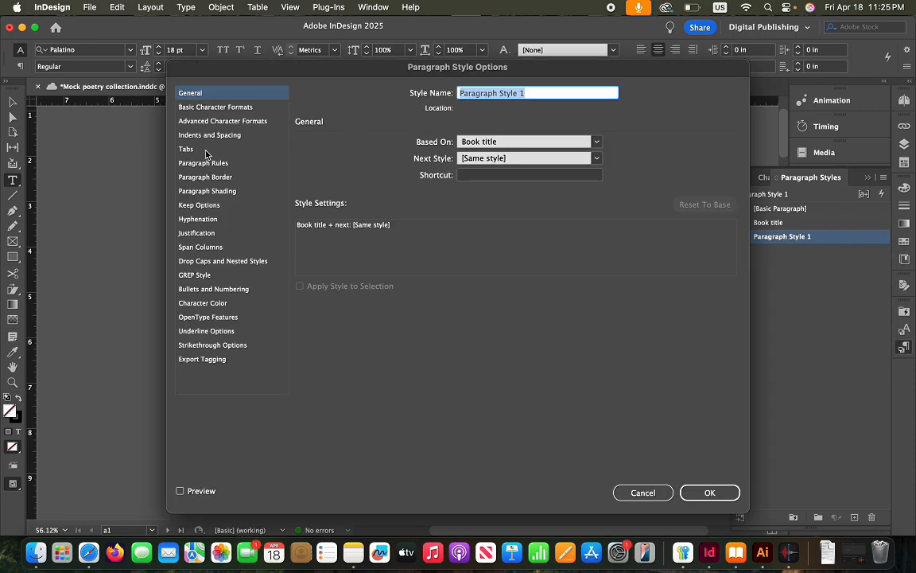
click(187, 135)
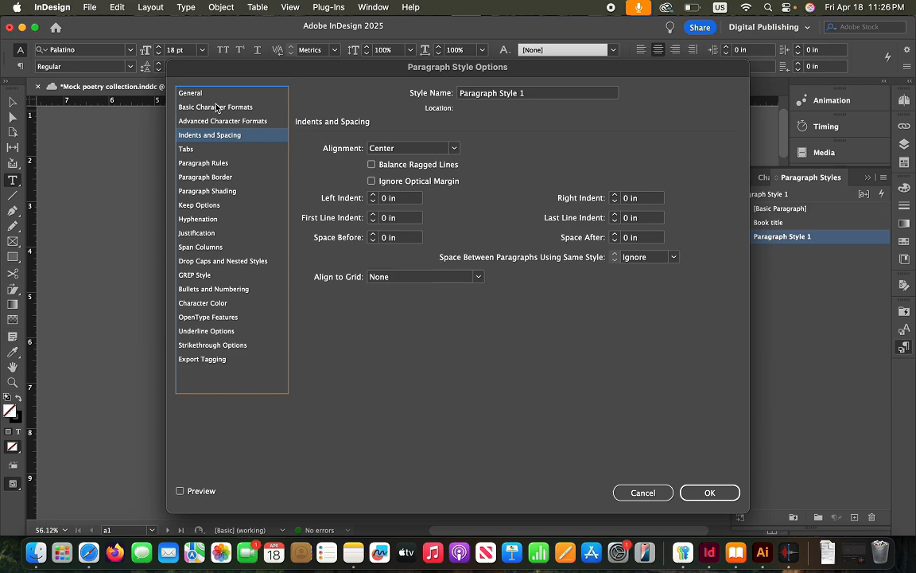
double_click(568, 94)
key(BackSpace)
key(BackSpace)
key(BackSpace)
key(BackSpace)
key(BackSpace)
key(BackSpace)
key(BackSpace)
key(BackSpace)
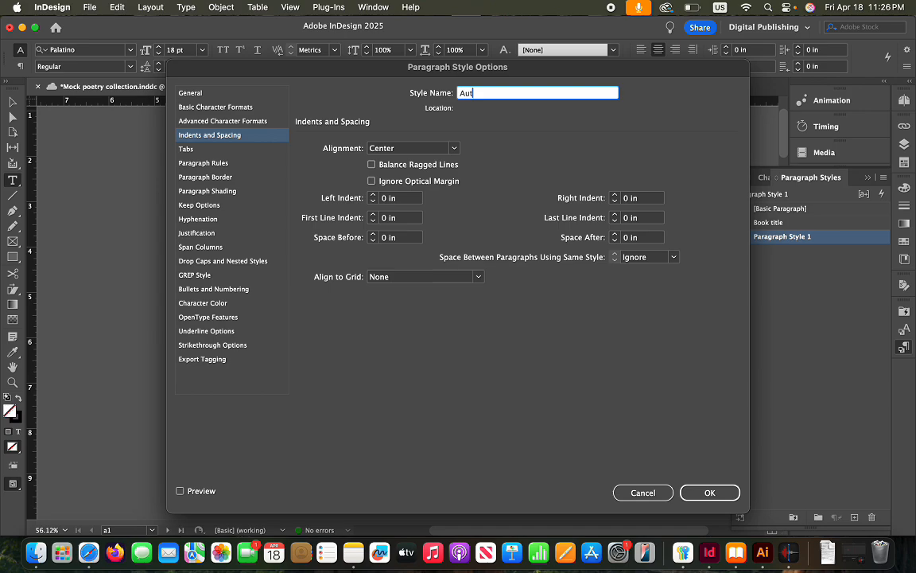
text(ame)
Set the Author name style to Palatino Italic 16 pt with 20 pt leading and save it
click(236, 107)
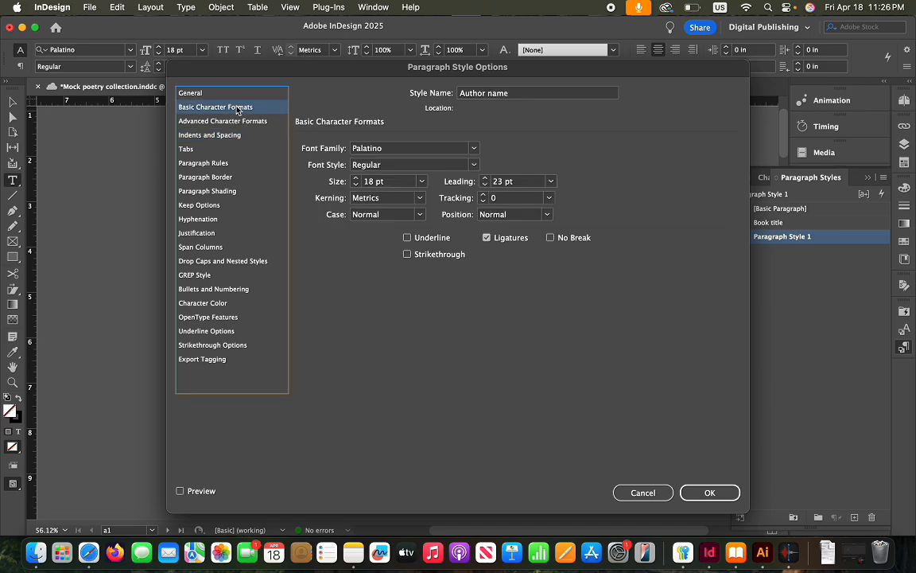
click(473, 165)
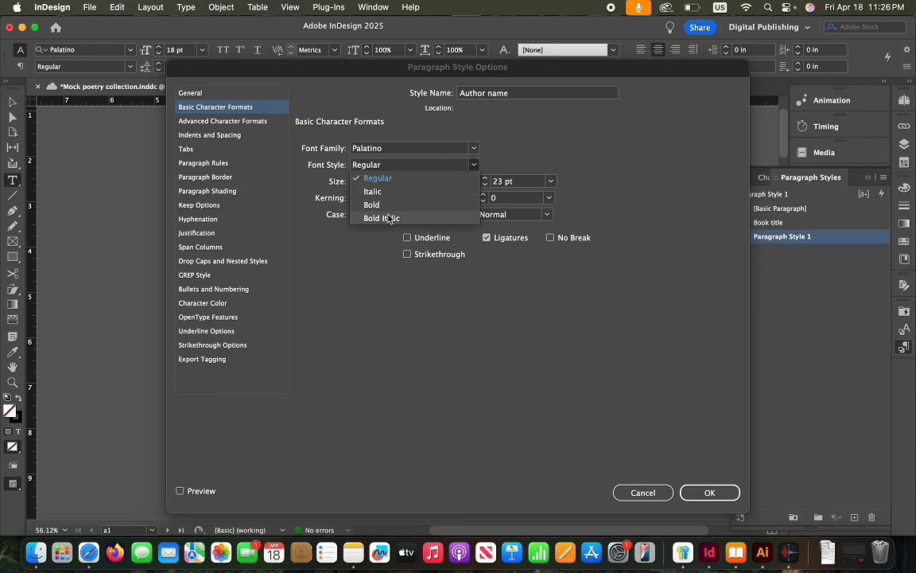
click(372, 191)
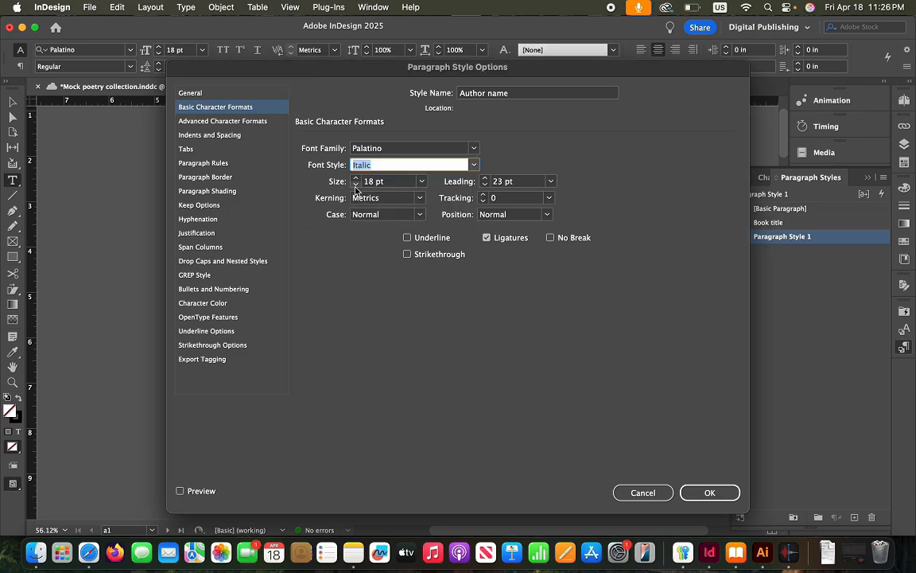
click(356, 184)
click(484, 185)
click(708, 492)
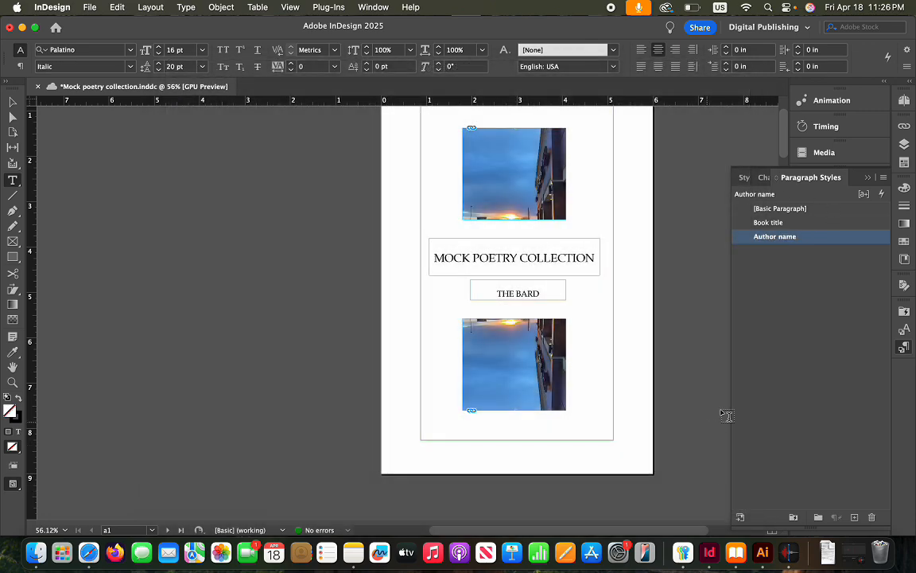
click(13, 102)
Apply the Author name style to the THE BARD frame and widen the frame on both sides
click(560, 302)
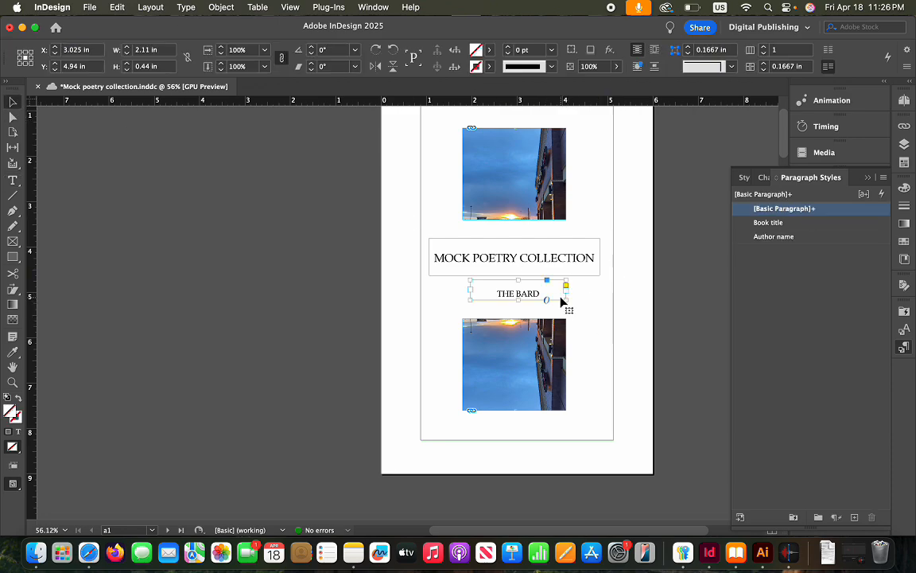
click(778, 237)
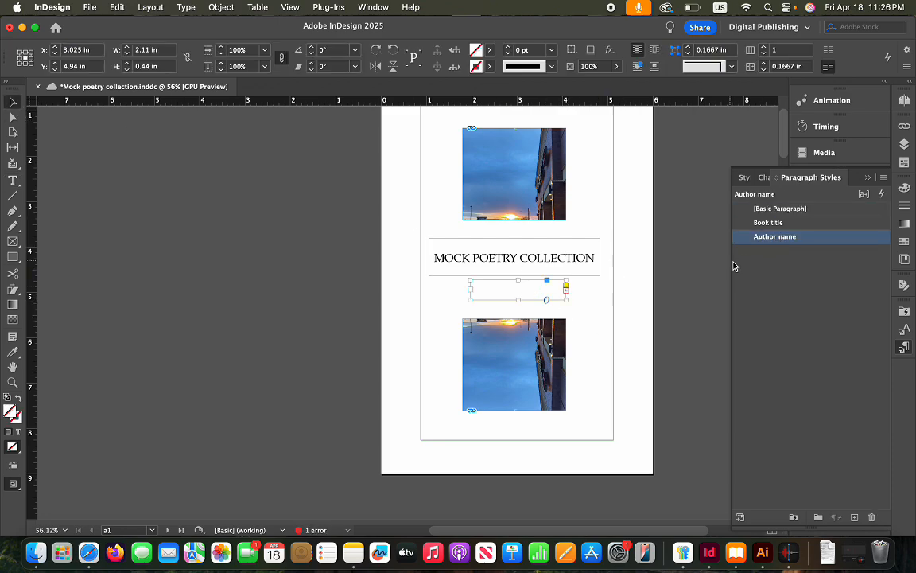
drag(470, 293, 450, 292)
drag(567, 293, 598, 293)
drag(450, 294, 436, 294)
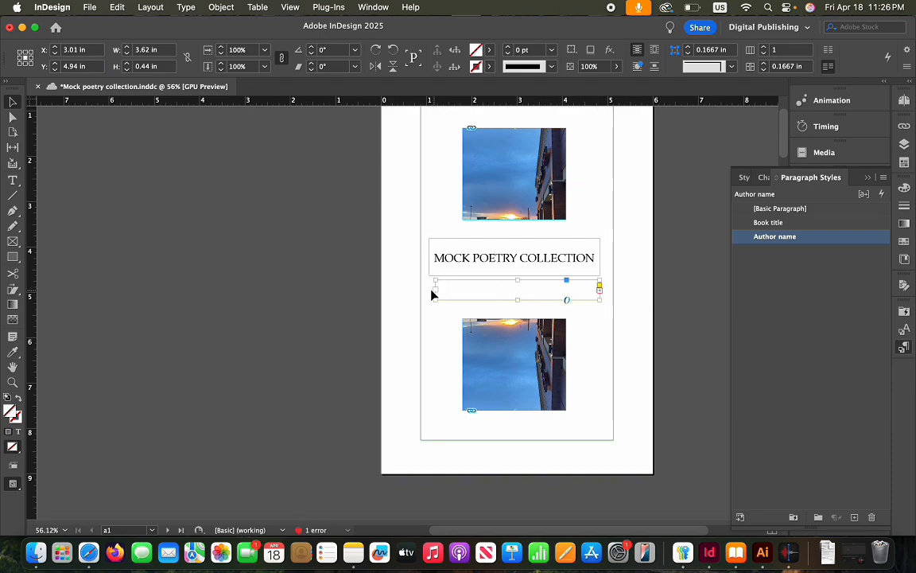
right_click(786, 242)
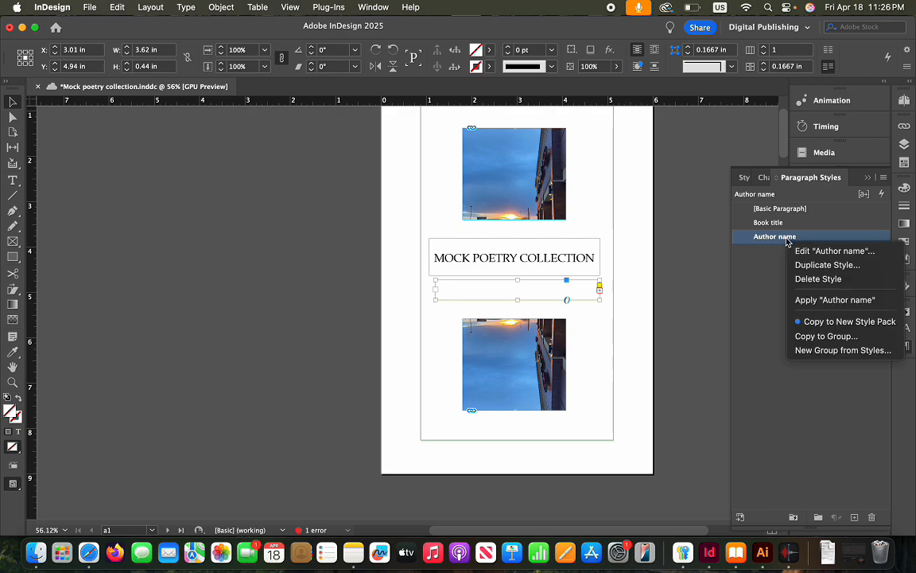
click(757, 269)
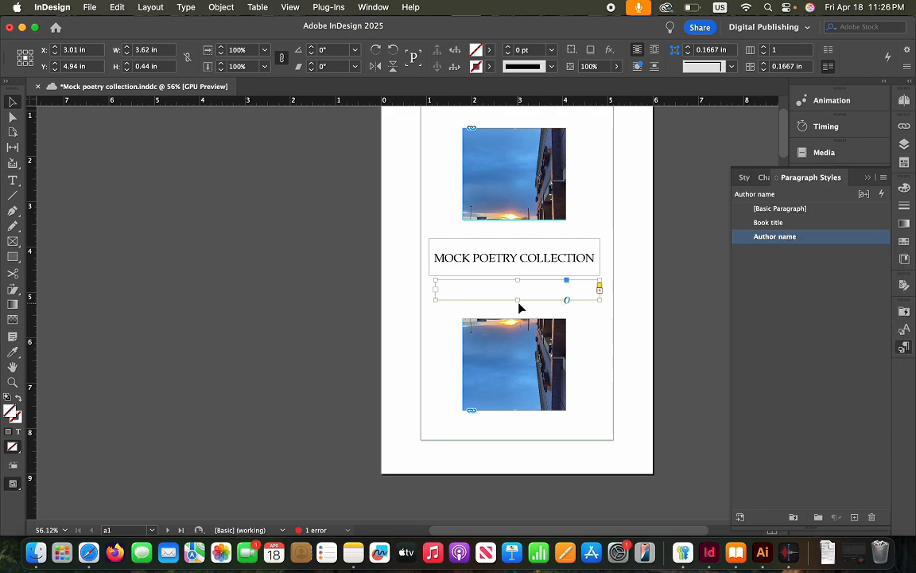
Lengthen the author frame so THE BARD shows, narrow it, and nudge it under the title
drag(517, 300, 518, 309)
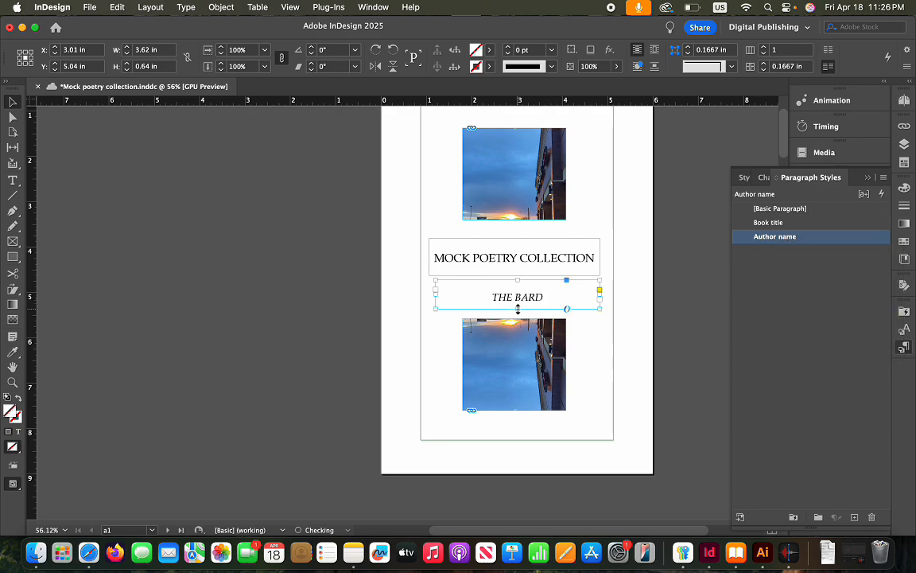
click(588, 325)
click(598, 294)
drag(598, 295, 591, 296)
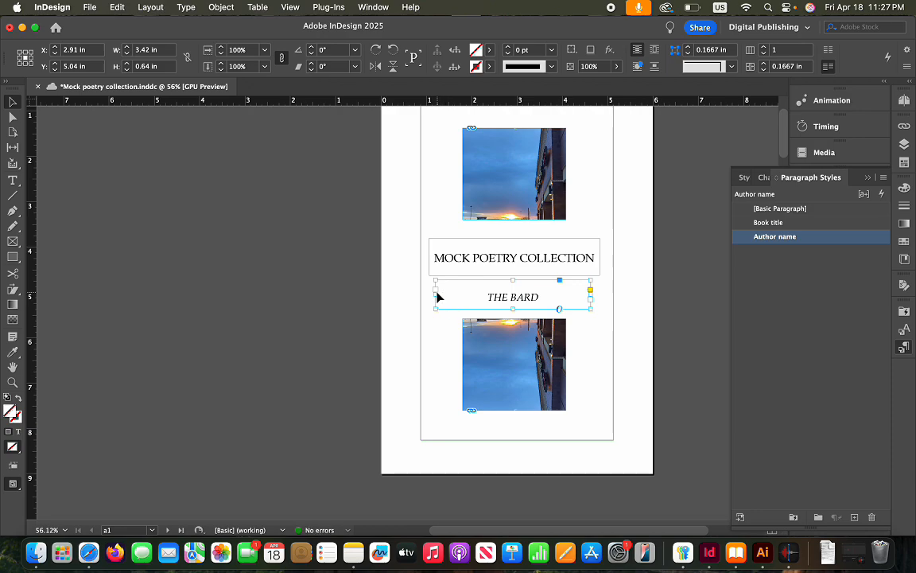
drag(435, 294, 445, 295)
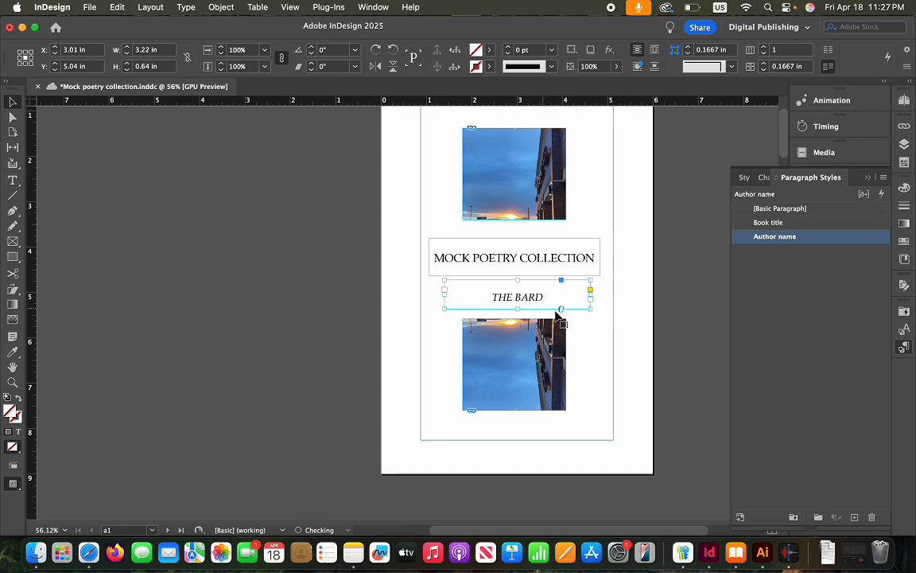
click(603, 320)
mouse_move(575, 306)
mouse_down()
mouse_move(564, 303)
mouse_move(579, 300)
mouse_up()
click(594, 329)
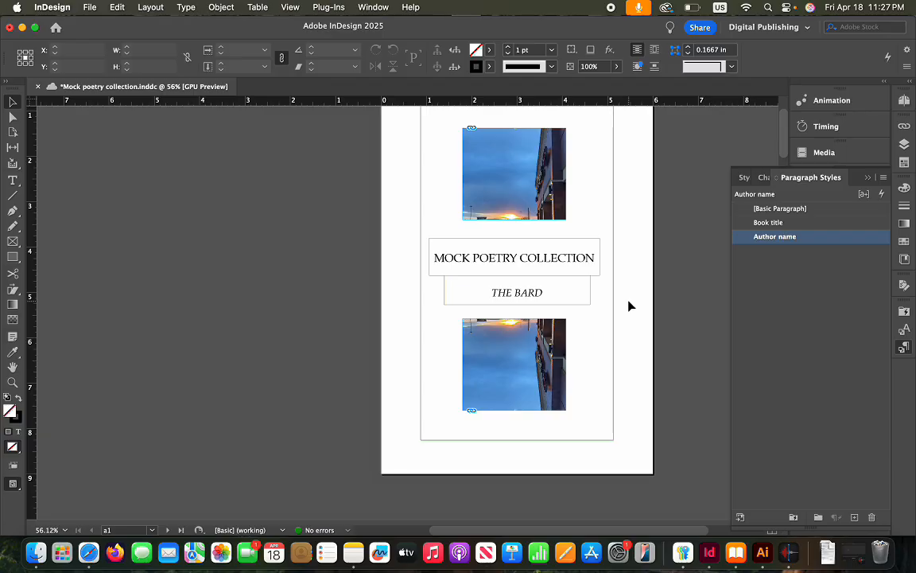
Review the [Basic Paragraph] font and indent settings, then cancel without changes
scroll(551, 328, down, 10)
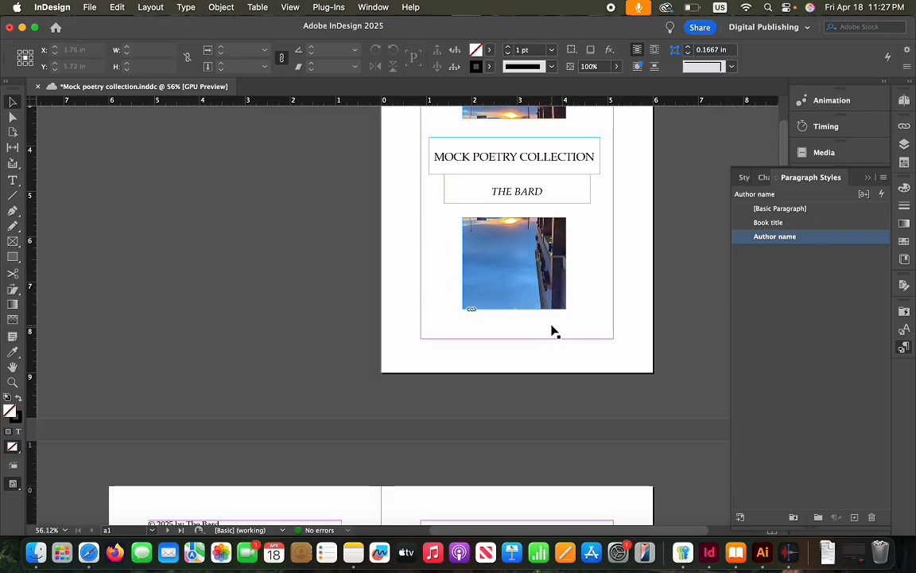
scroll(711, 309, up, 5)
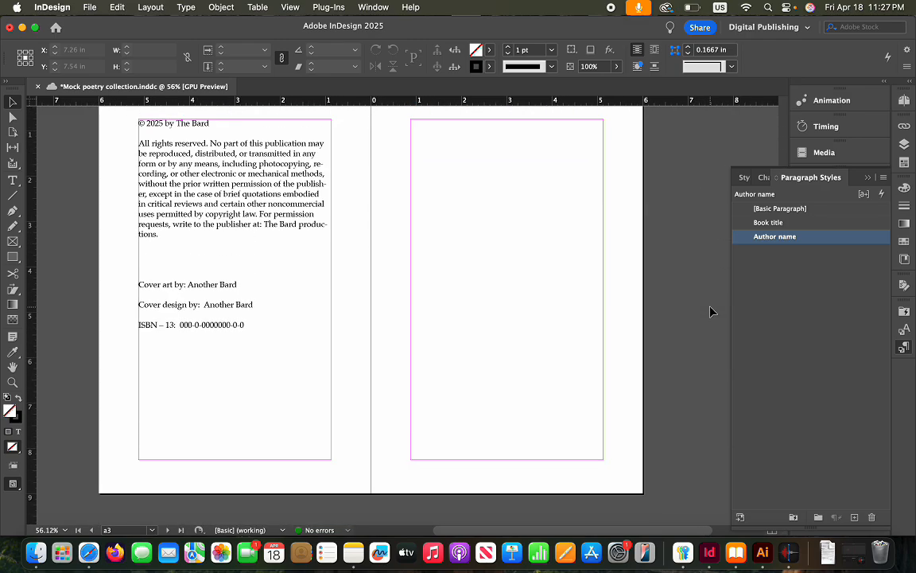
scroll(677, 307, up, 2)
click(824, 296)
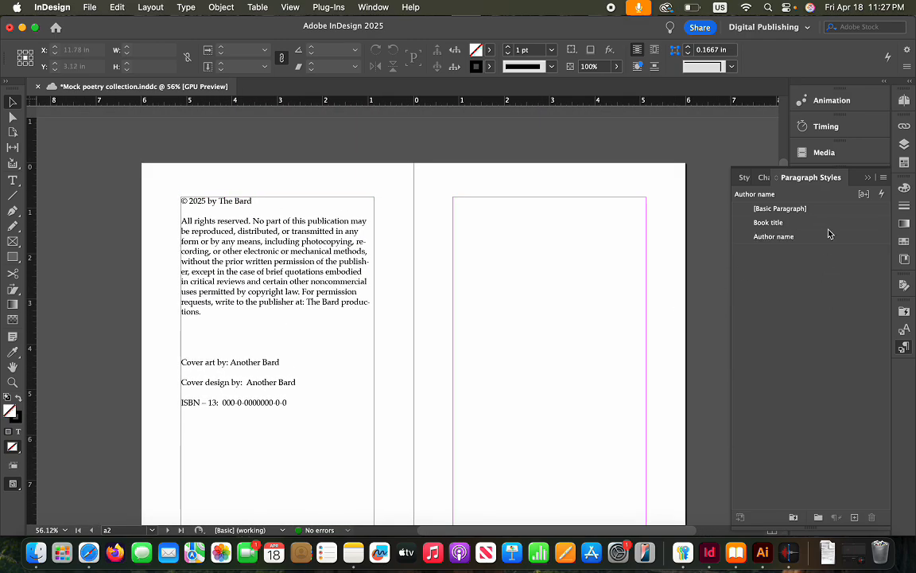
click(829, 210)
right_click(769, 210)
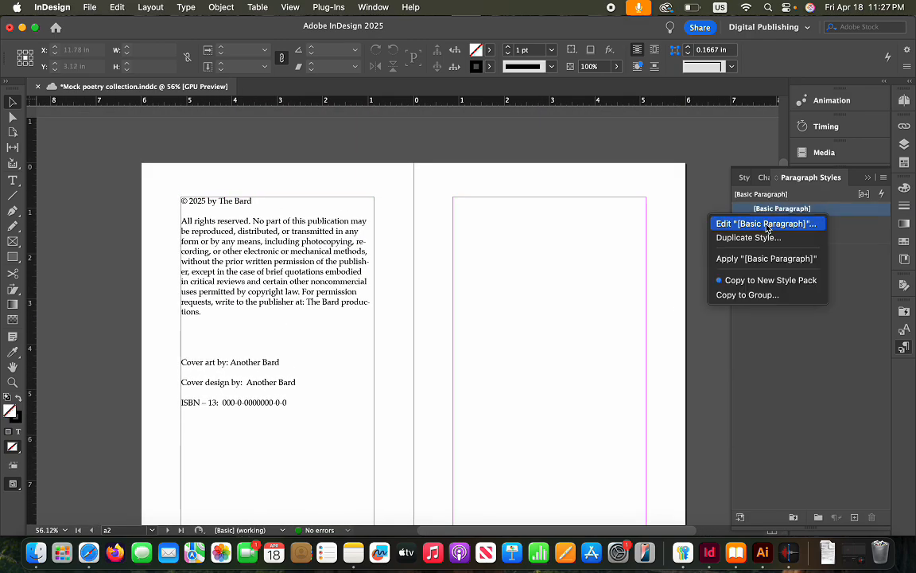
click(768, 224)
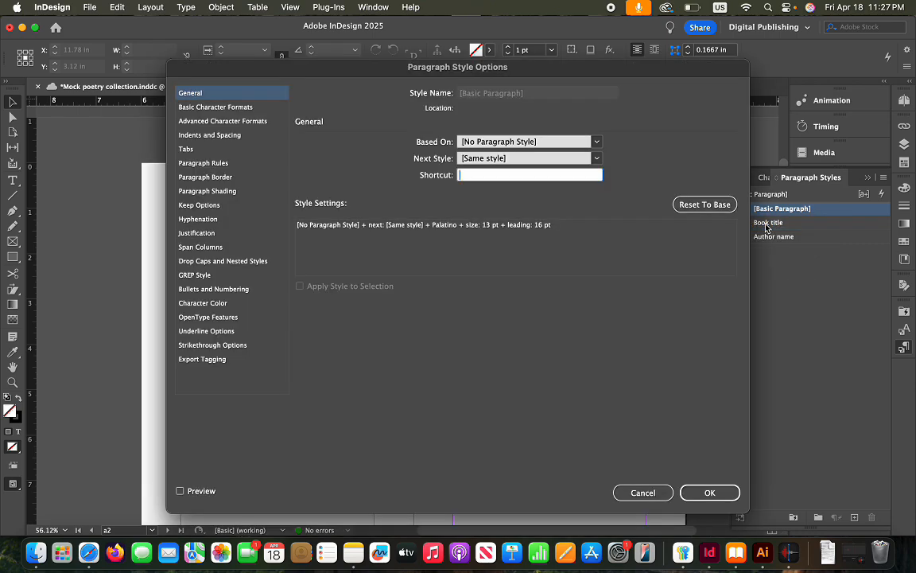
click(252, 109)
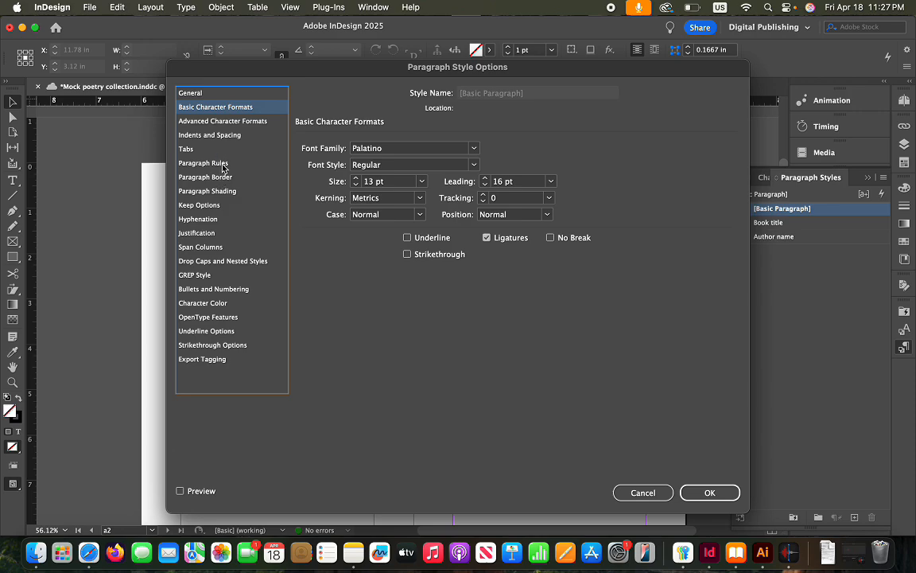
click(195, 135)
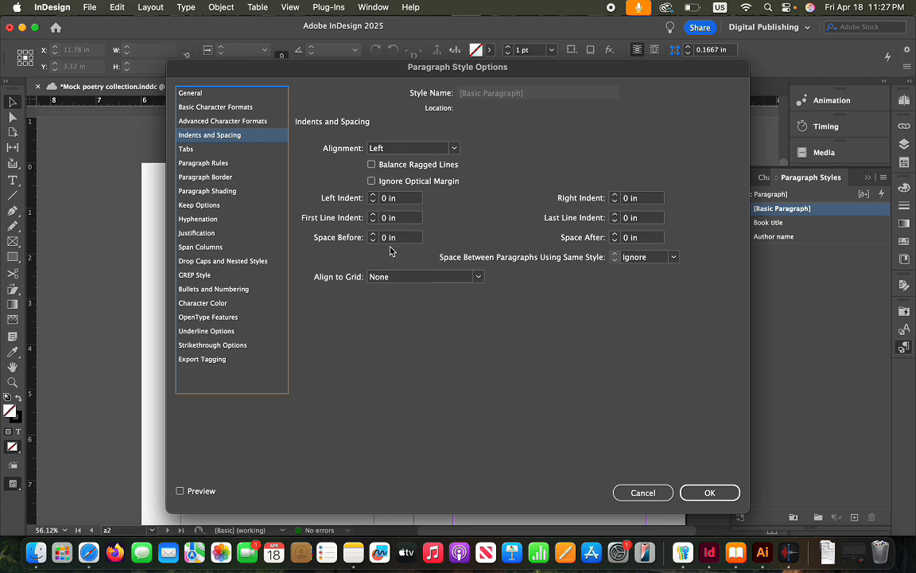
click(644, 492)
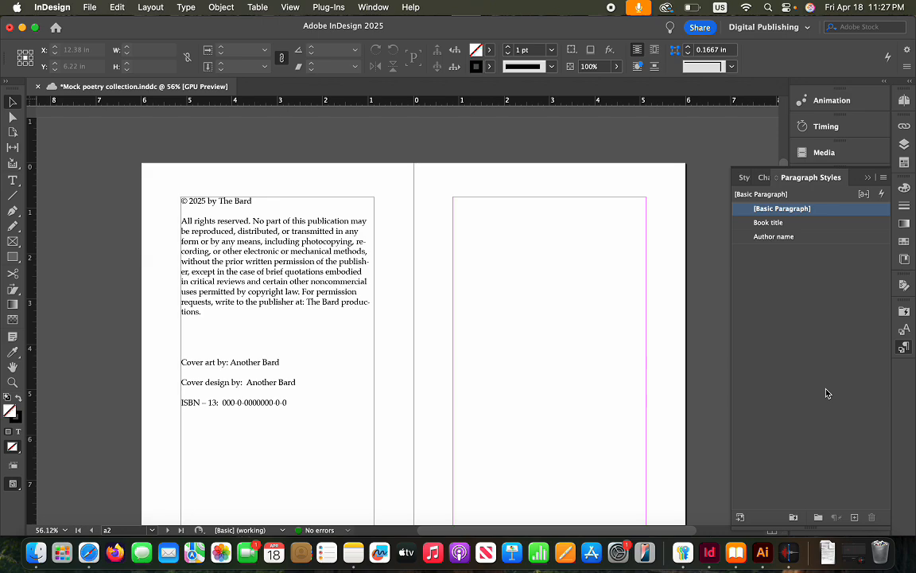
Scroll to the Bardology poem, select its frame, and create a new Paragraph Style 1
click(356, 282)
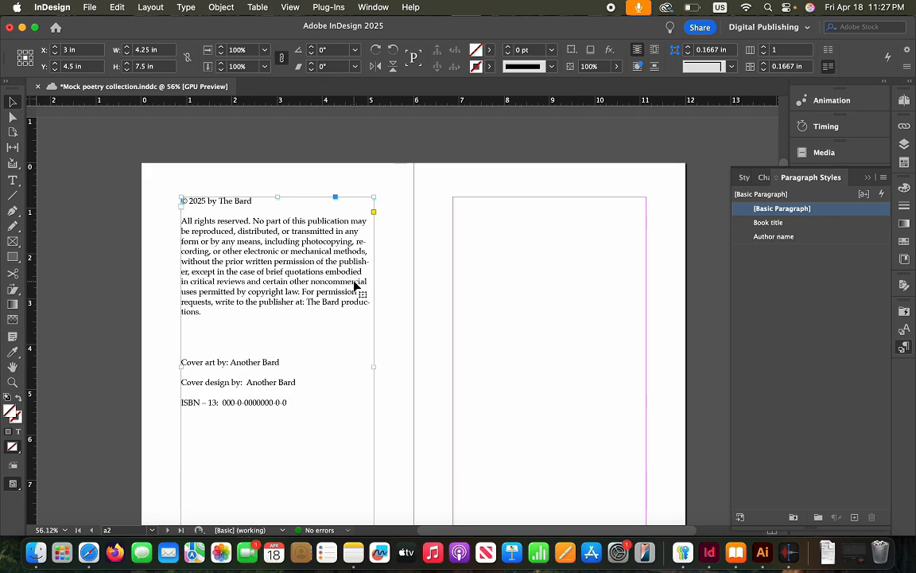
click(532, 278)
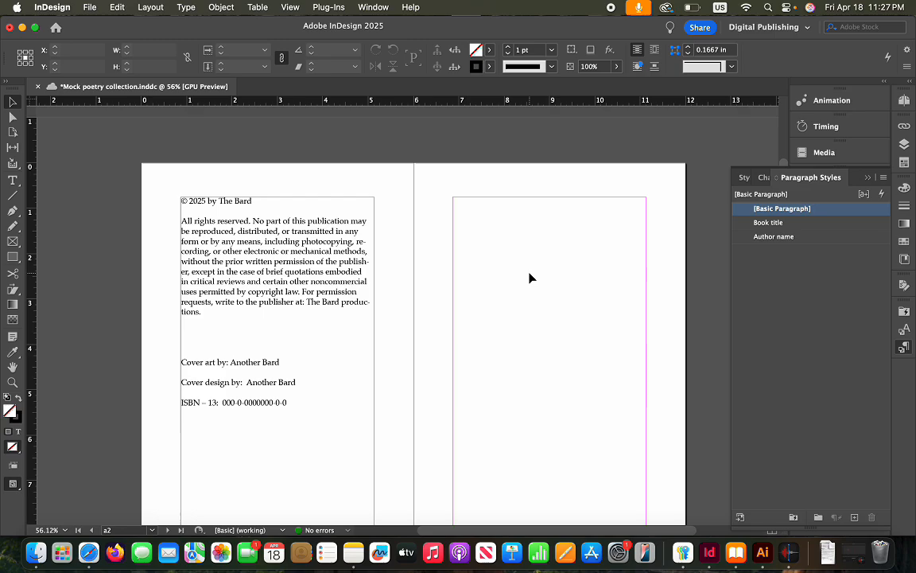
scroll(532, 277, down, 10)
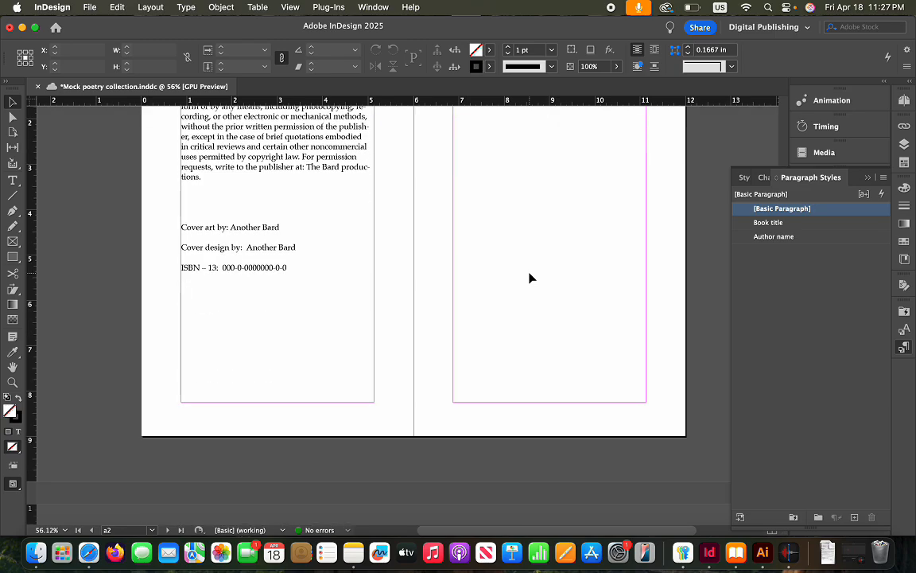
click(297, 282)
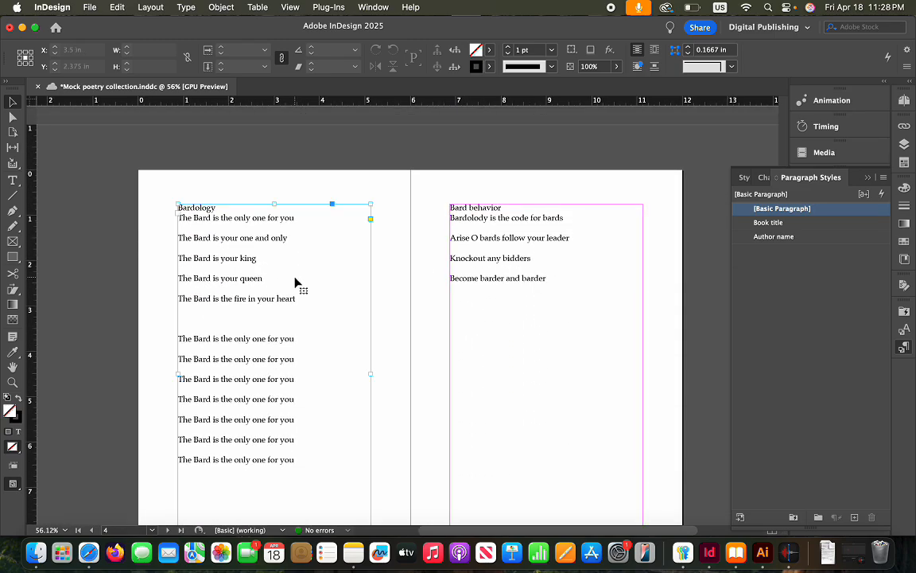
click(803, 272)
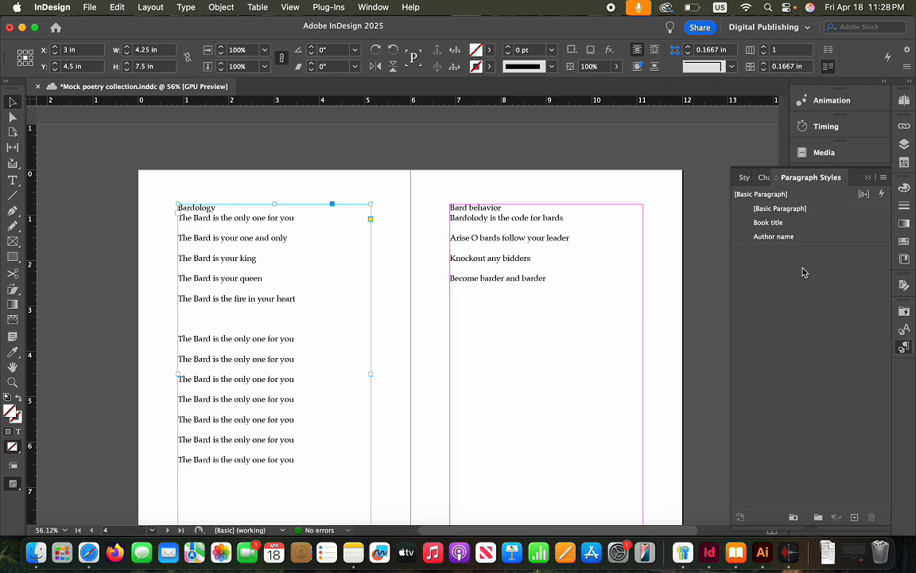
click(854, 518)
click(806, 253)
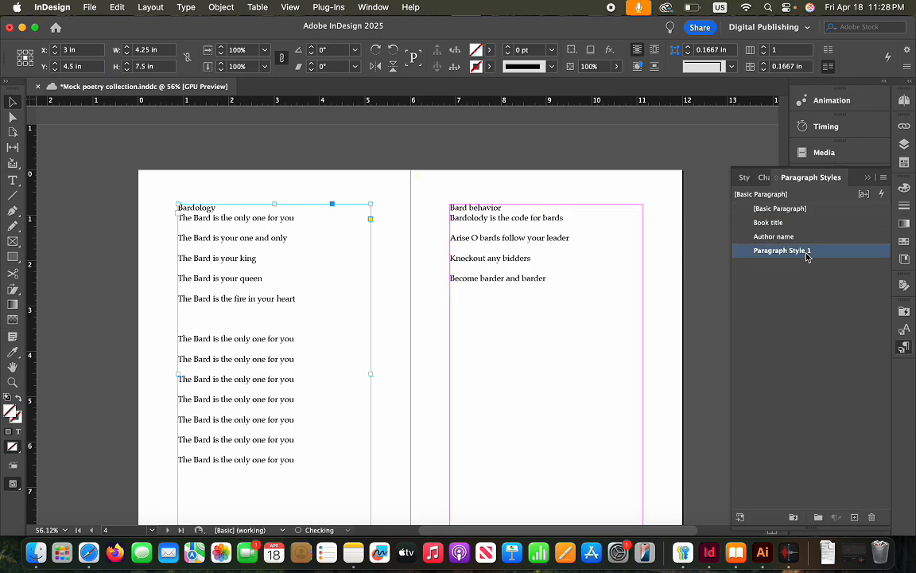
Rename Paragraph Style 1 to 'poem body' and give it 0.0625 in space before and after
right_click(805, 253)
click(676, 241)
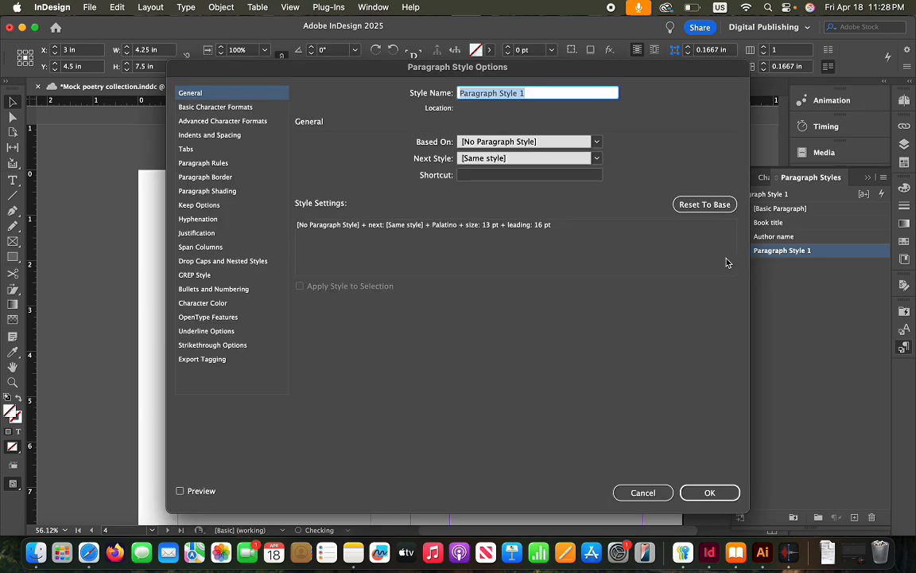
text(poem body)
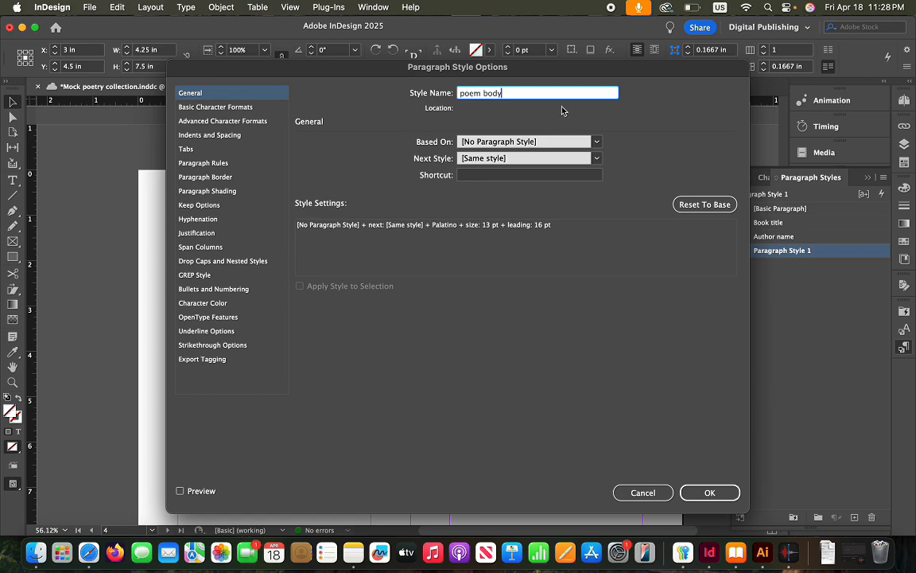
click(233, 109)
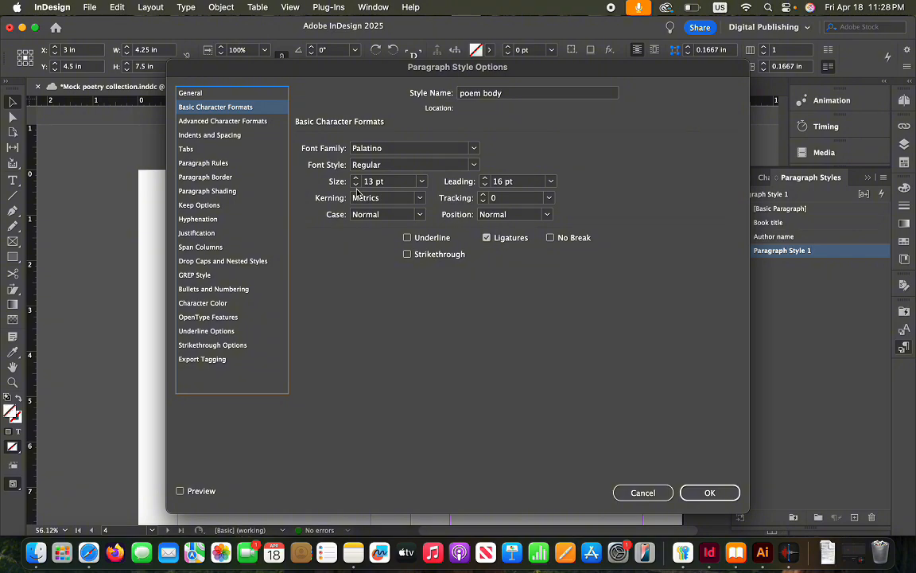
click(226, 136)
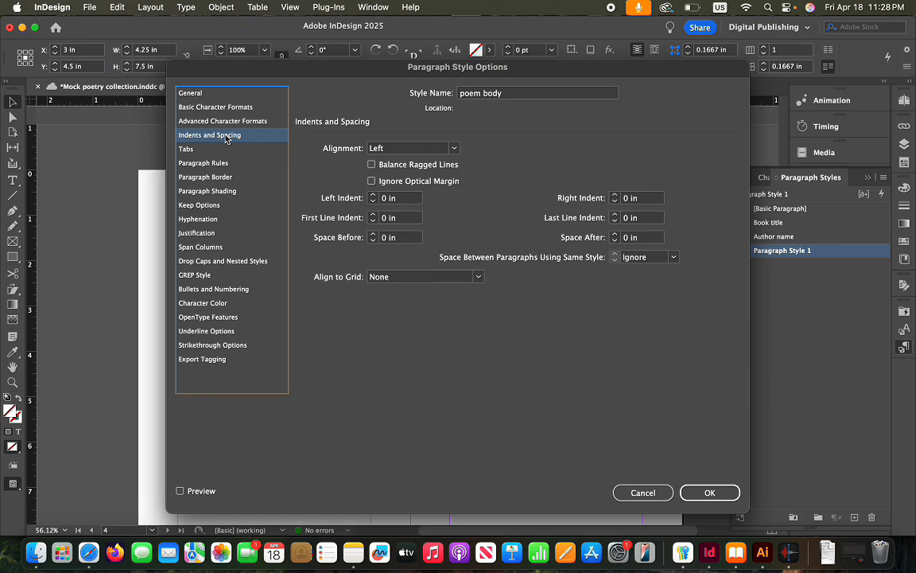
click(373, 235)
click(614, 235)
click(710, 493)
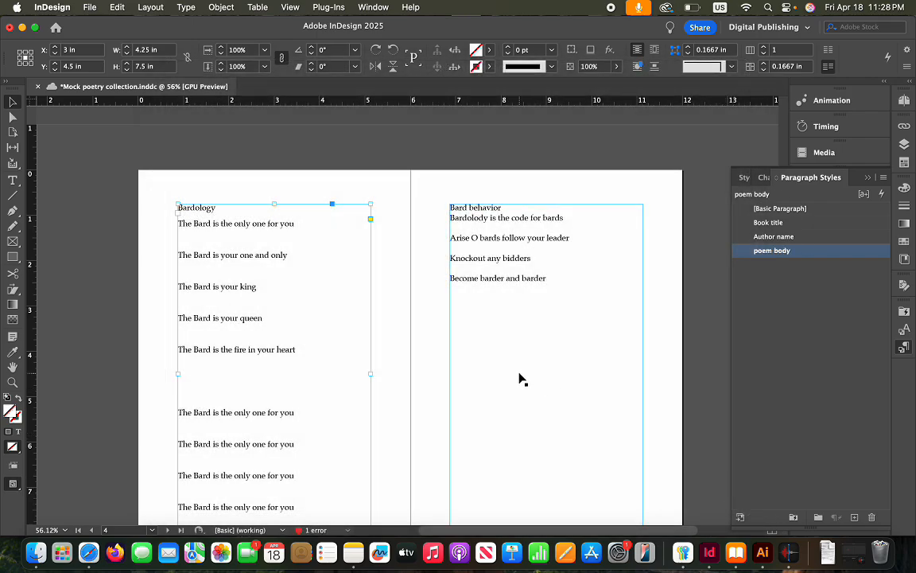
Review the [Basic Paragraph] style settings unchanged, then select the copyright page frame and clear its style
scroll(519, 380, down, 2)
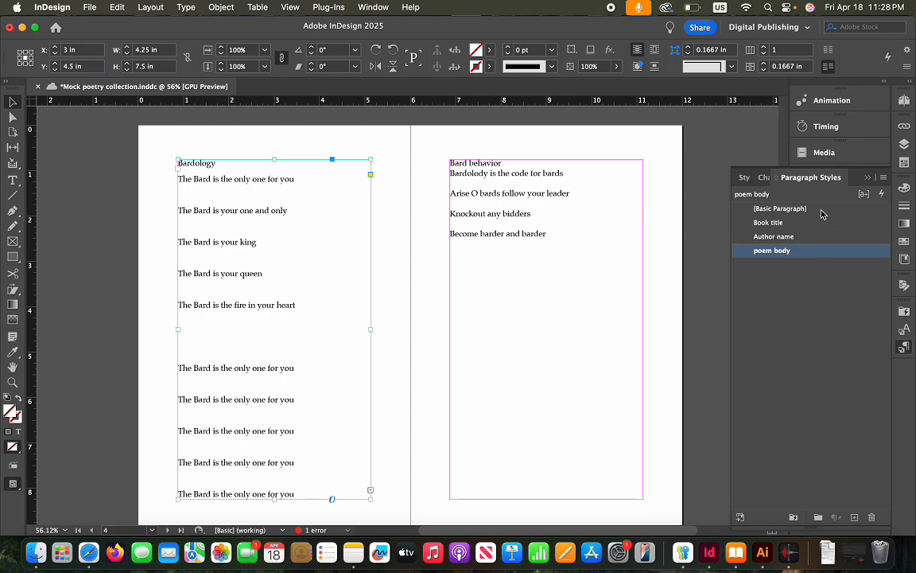
click(822, 209)
right_click(823, 210)
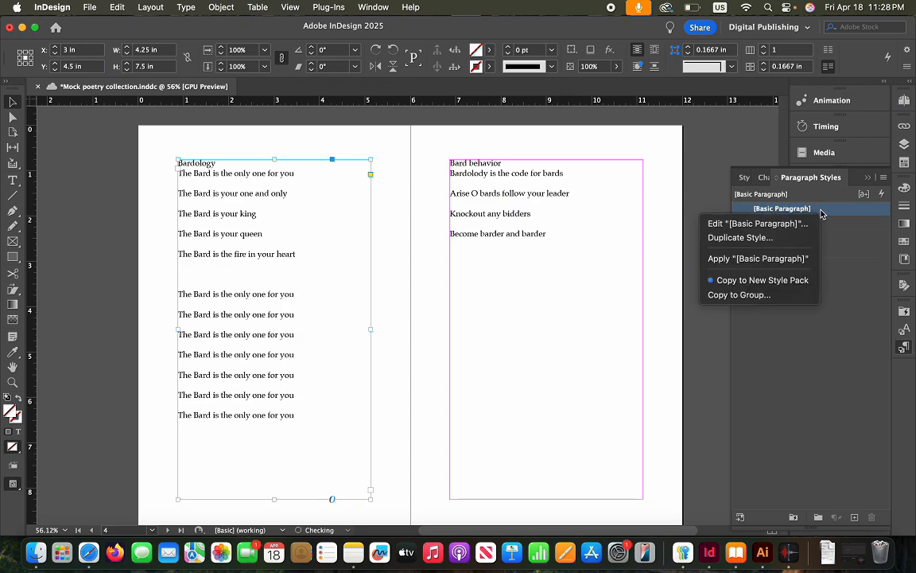
click(776, 223)
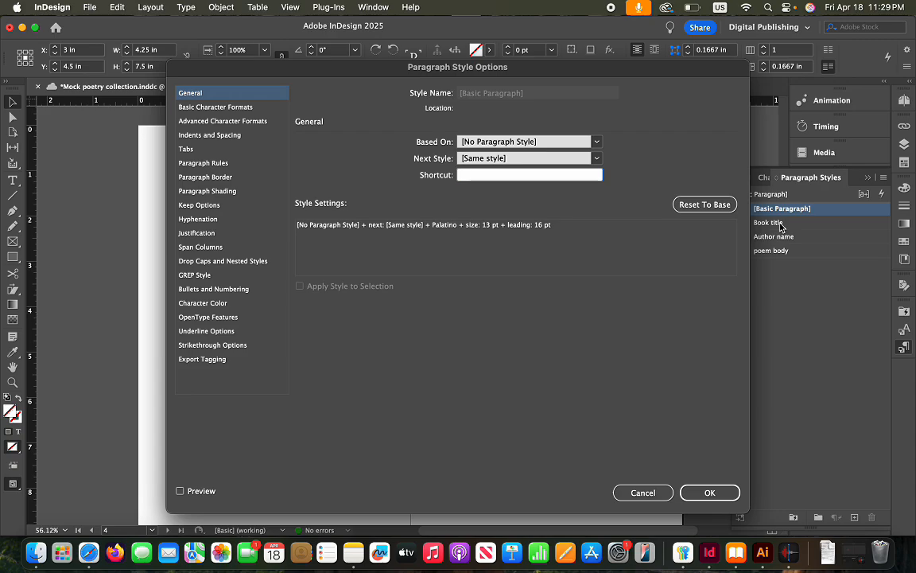
click(642, 492)
scroll(513, 337, up, 10)
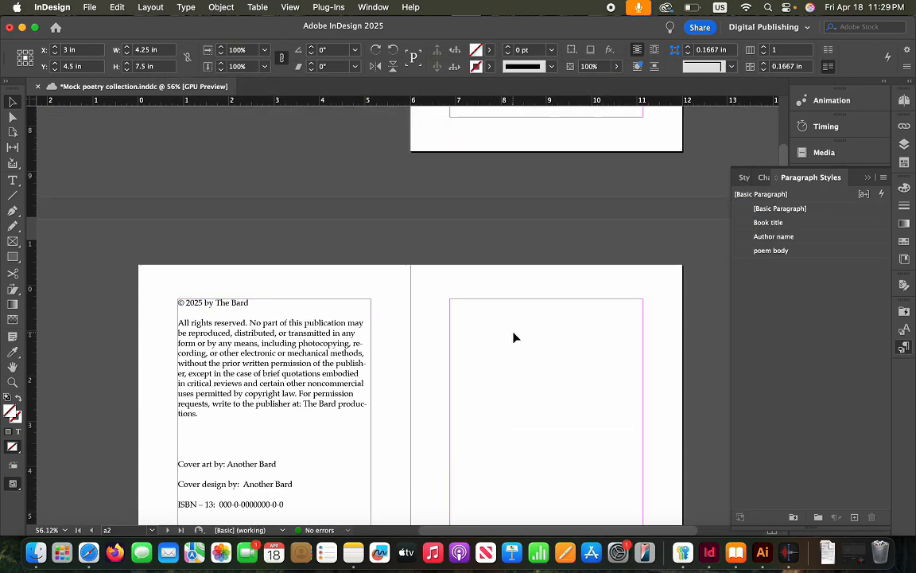
scroll(513, 337, down, 3)
click(333, 247)
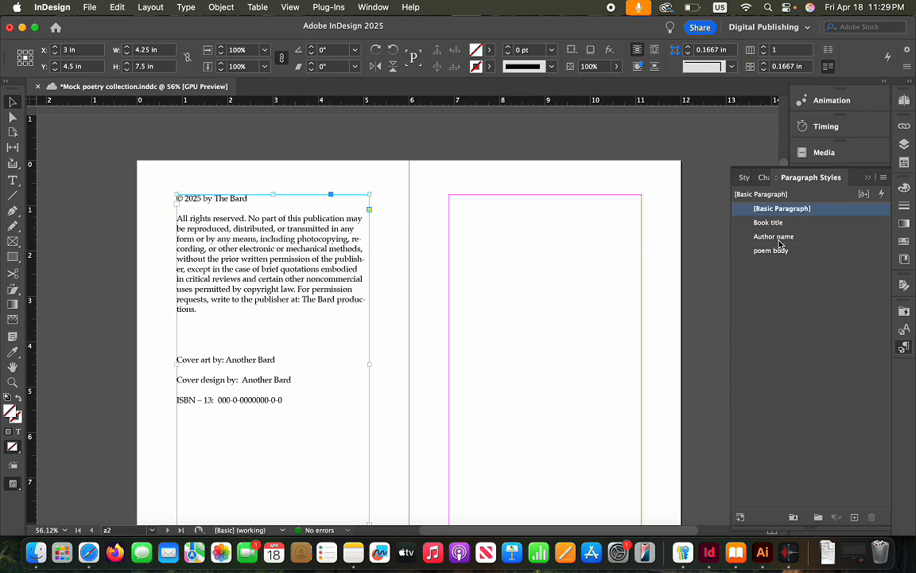
click(793, 278)
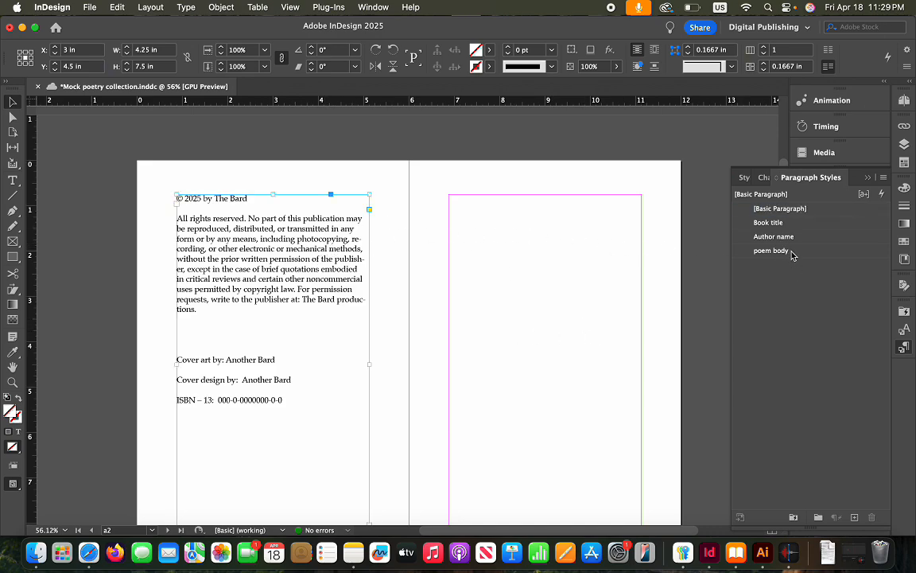
scroll(398, 307, down, 15)
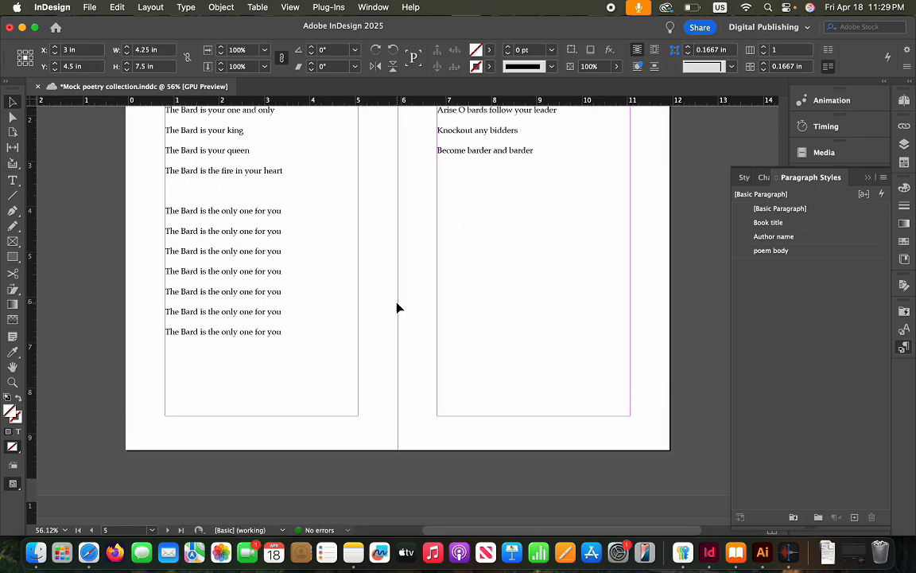
scroll(318, 263, up, 3)
Apply poem body to the Bardology, Bard behavior, Bard attitude and Bard away poem frames
click(322, 262)
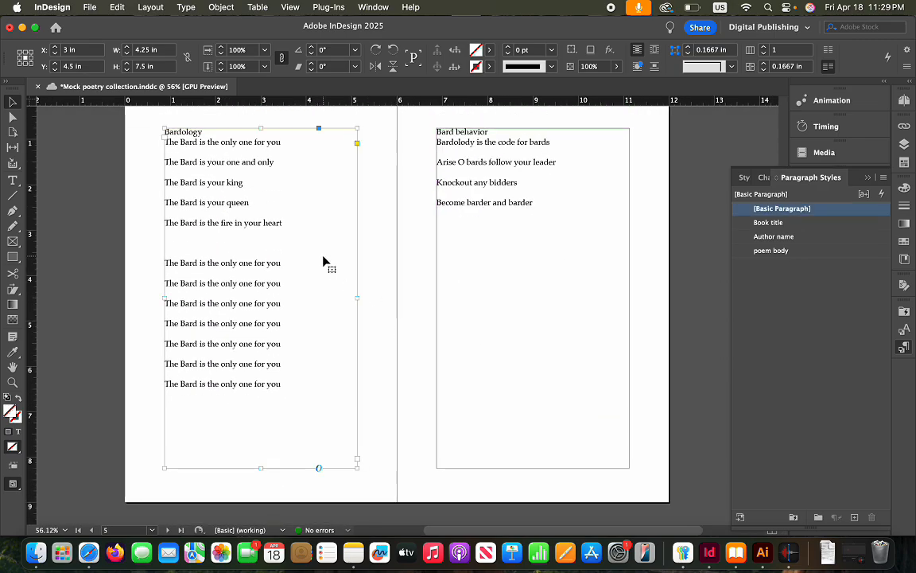
click(801, 253)
click(620, 272)
click(806, 252)
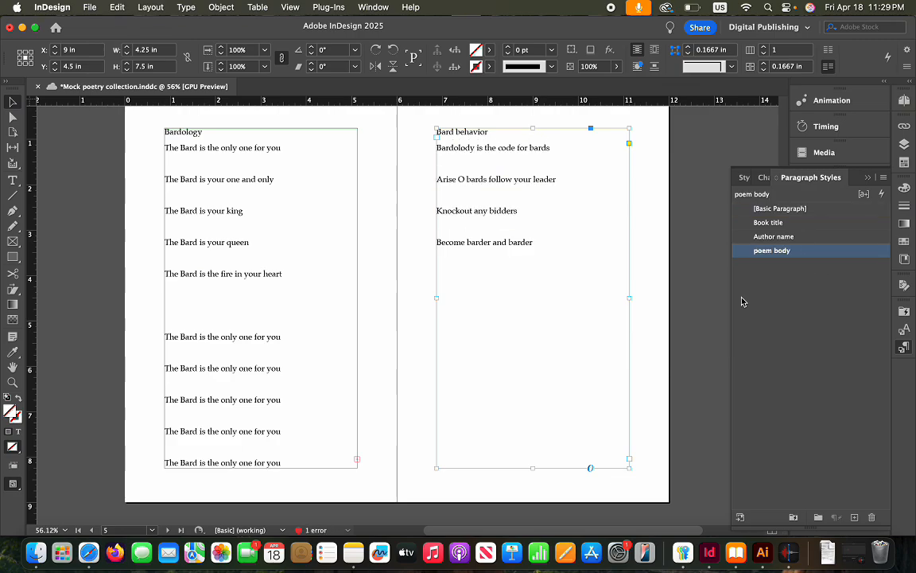
scroll(476, 303, down, 10)
scroll(476, 303, down, 2)
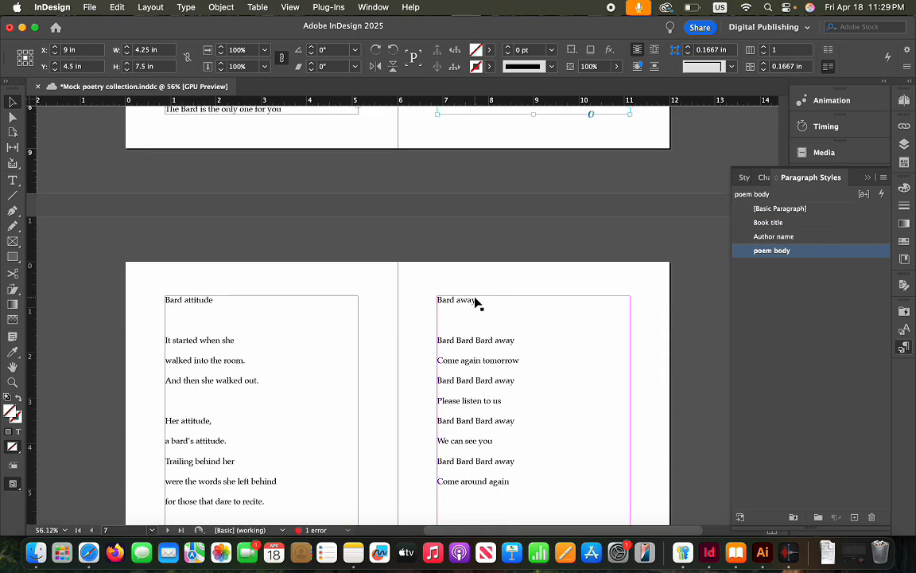
click(250, 368)
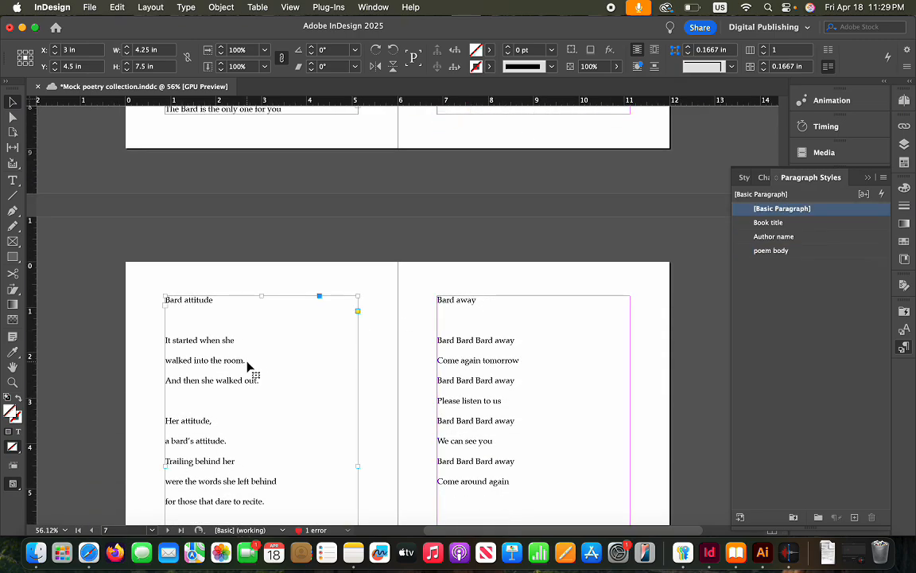
click(802, 252)
click(597, 337)
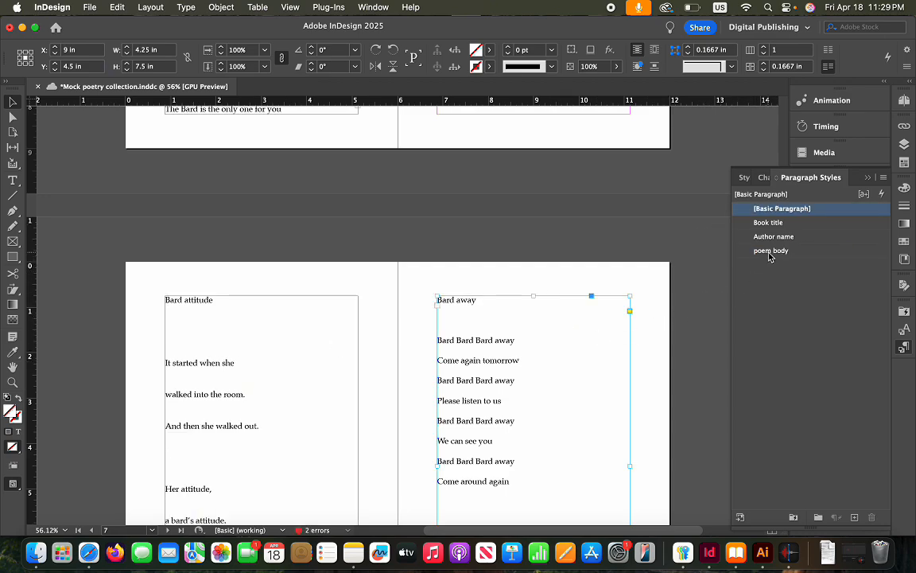
click(770, 253)
right_click(818, 252)
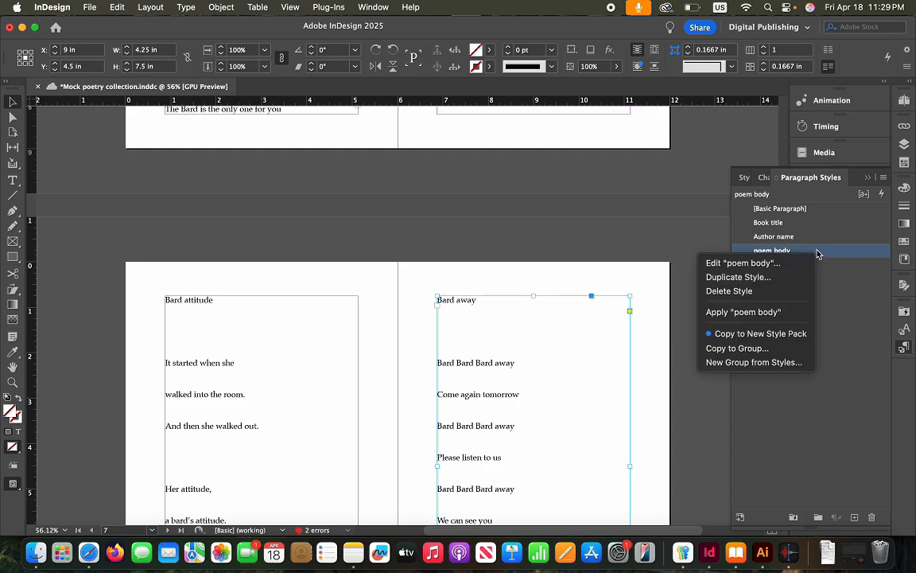
Edit poem body to keep 16 pt leading and set Space After to 0 in
click(746, 262)
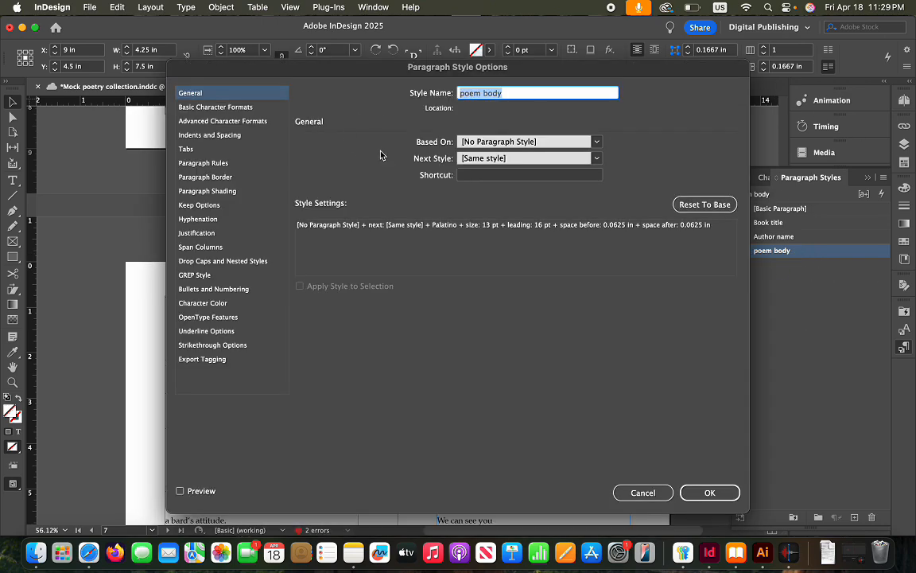
click(232, 108)
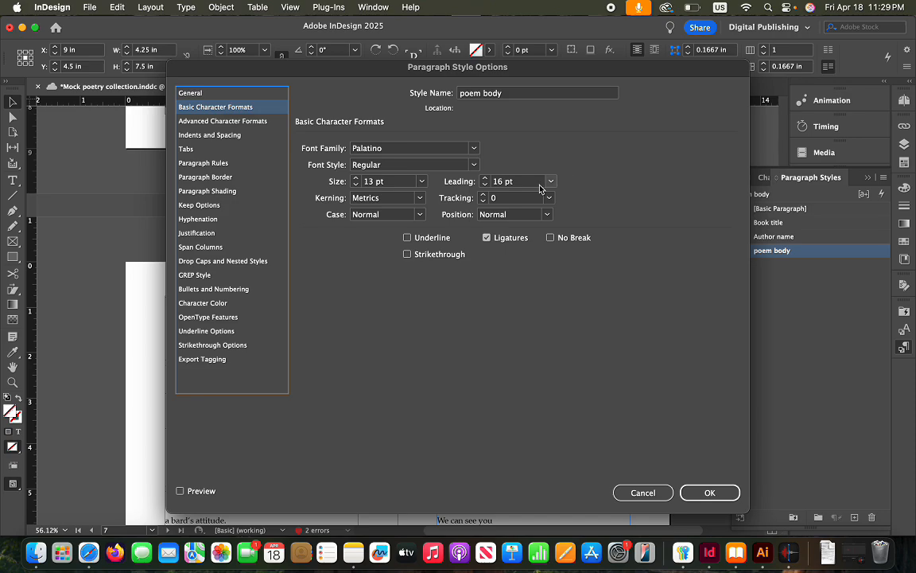
click(487, 186)
click(486, 179)
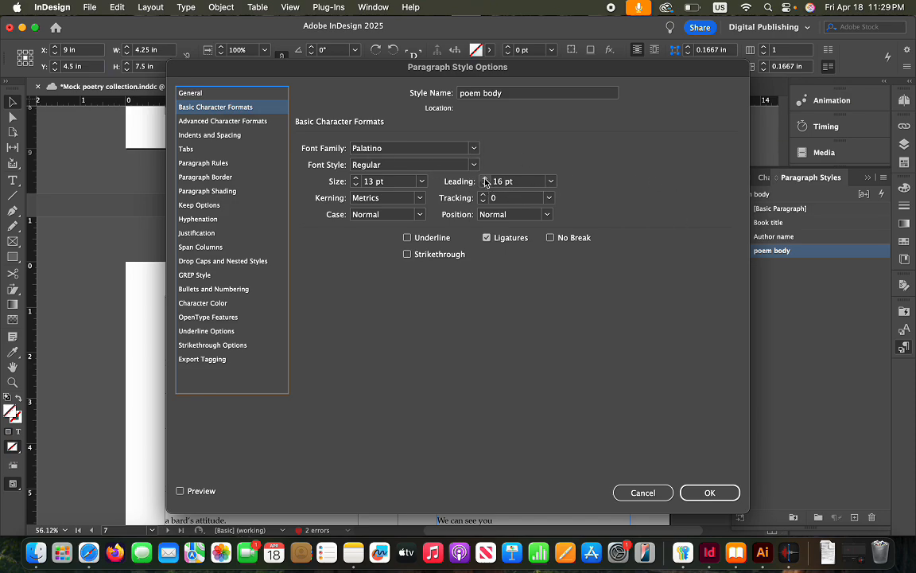
click(215, 136)
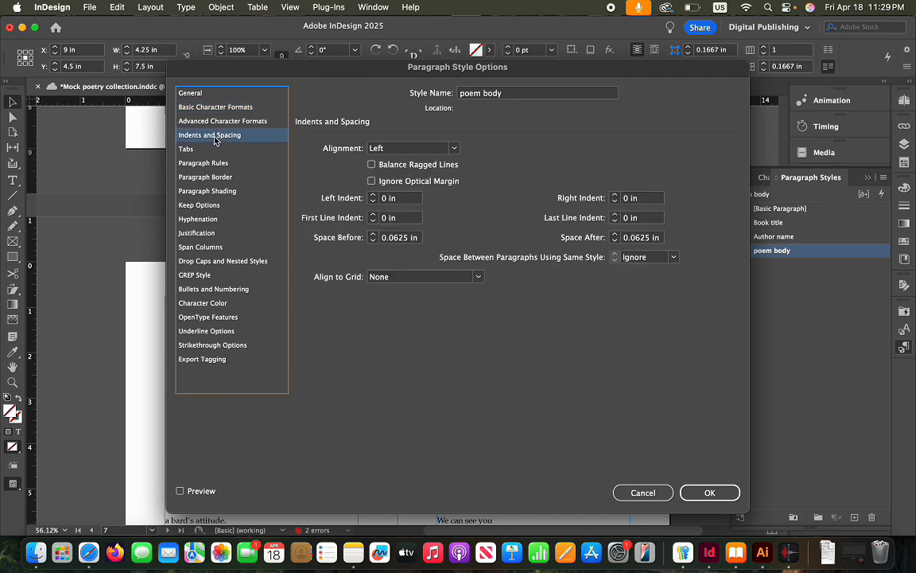
click(614, 241)
click(715, 492)
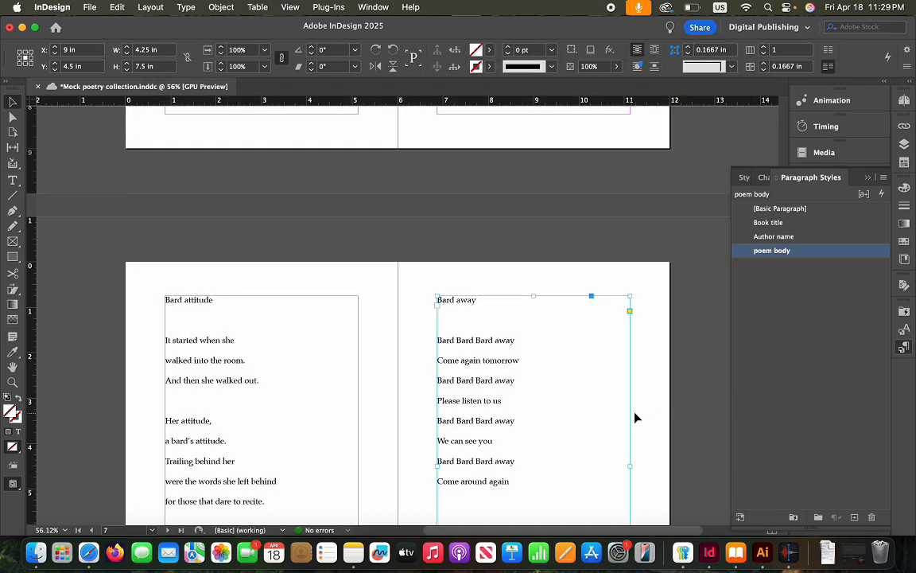
click(650, 407)
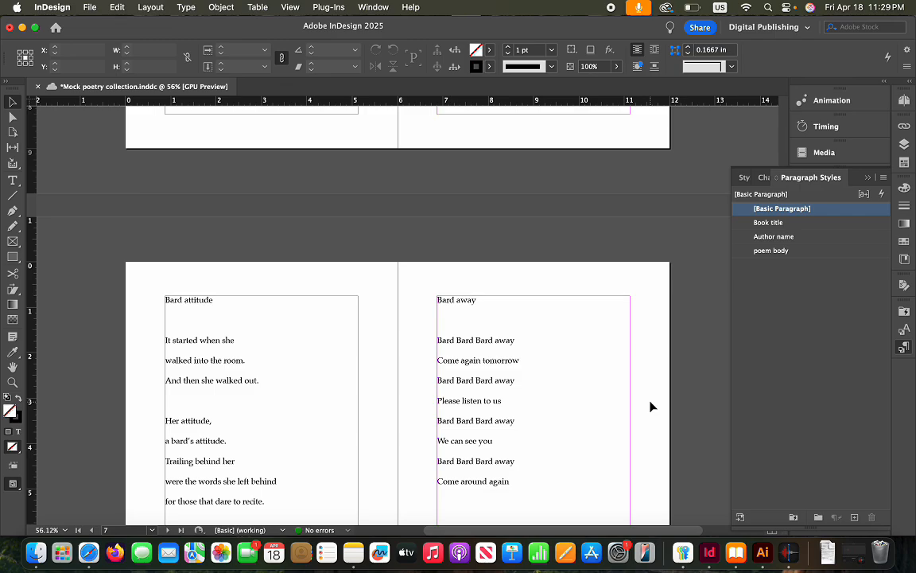
Apply poem body to the left and right poem frames on pages 8–9
scroll(651, 406, down, 10)
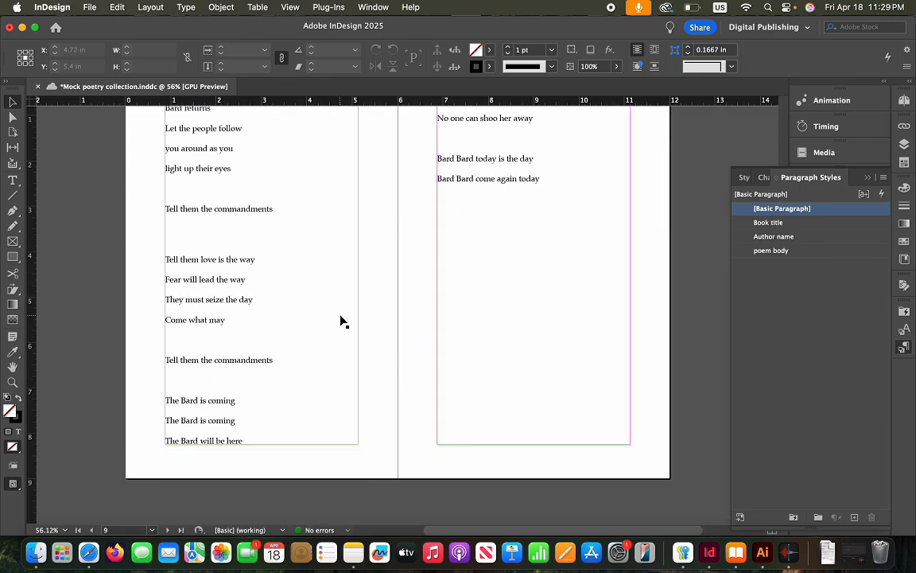
click(341, 321)
click(808, 253)
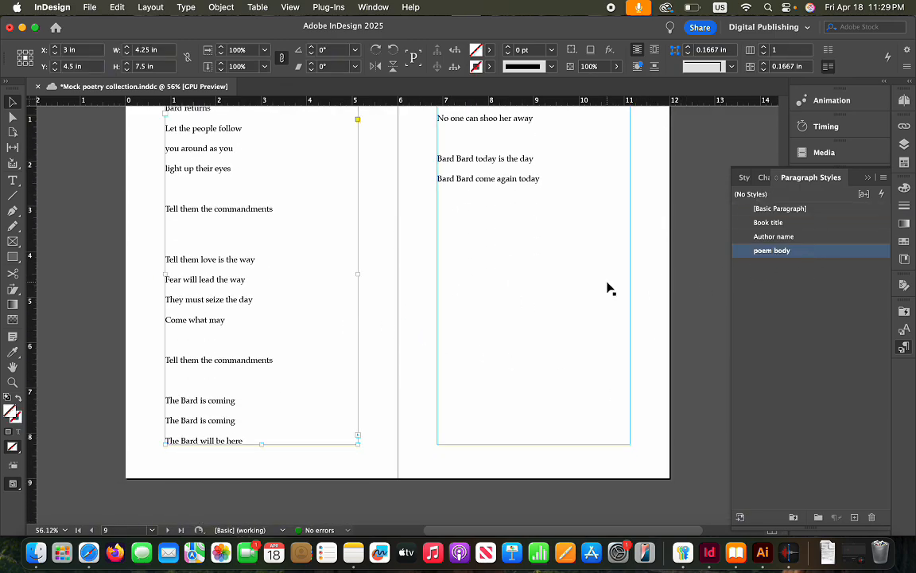
click(607, 288)
click(805, 253)
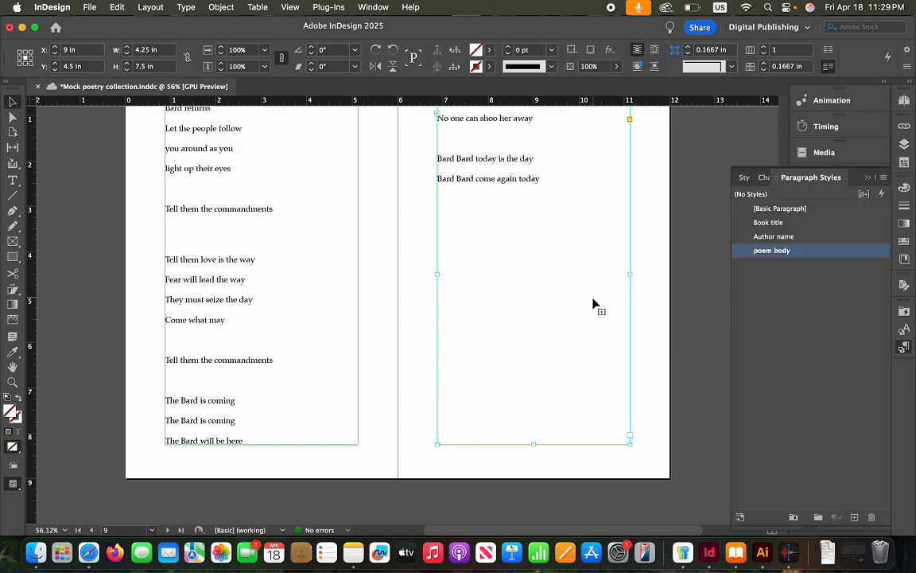
Select the Notes and Acknowledgements frames, then return to the Bard attitude spread
scroll(594, 303, down, 6)
click(228, 380)
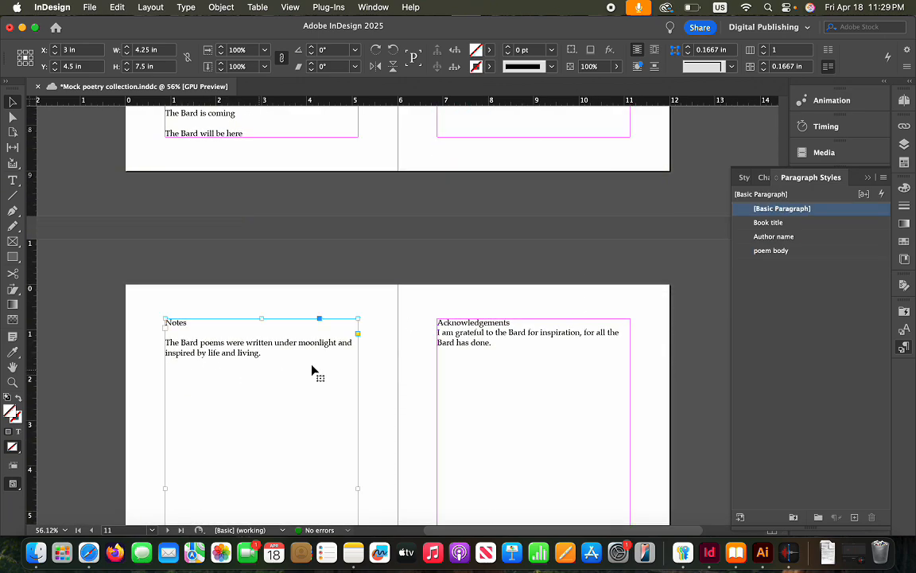
click(571, 374)
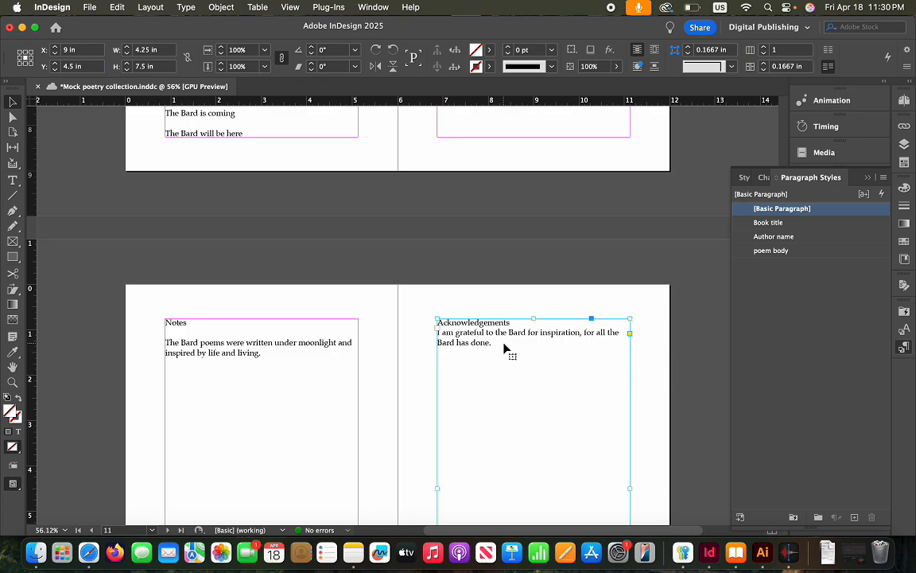
scroll(519, 352, up, 5)
scroll(515, 348, up, 5)
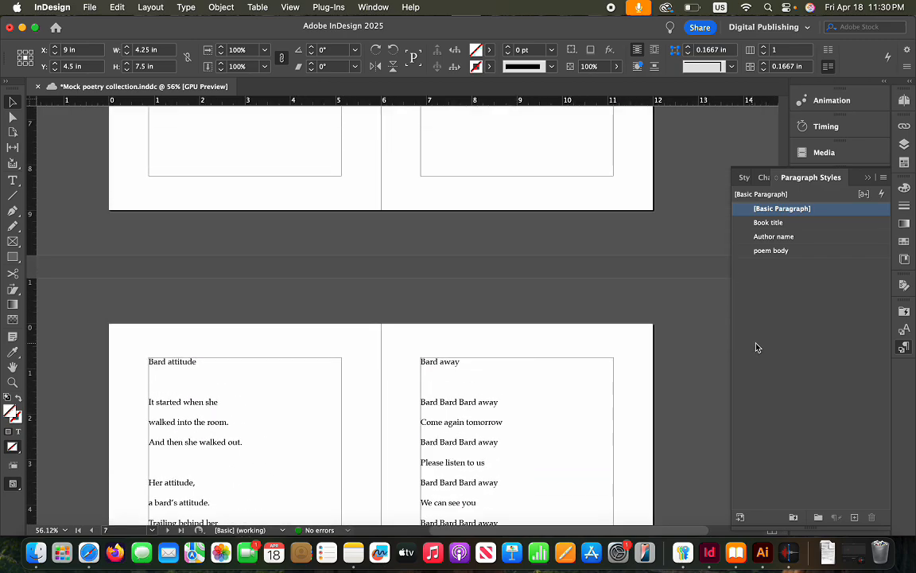
Create a 'Poem title' paragraph style set in Bold, 16 pt size with 20 pt leading
click(855, 517)
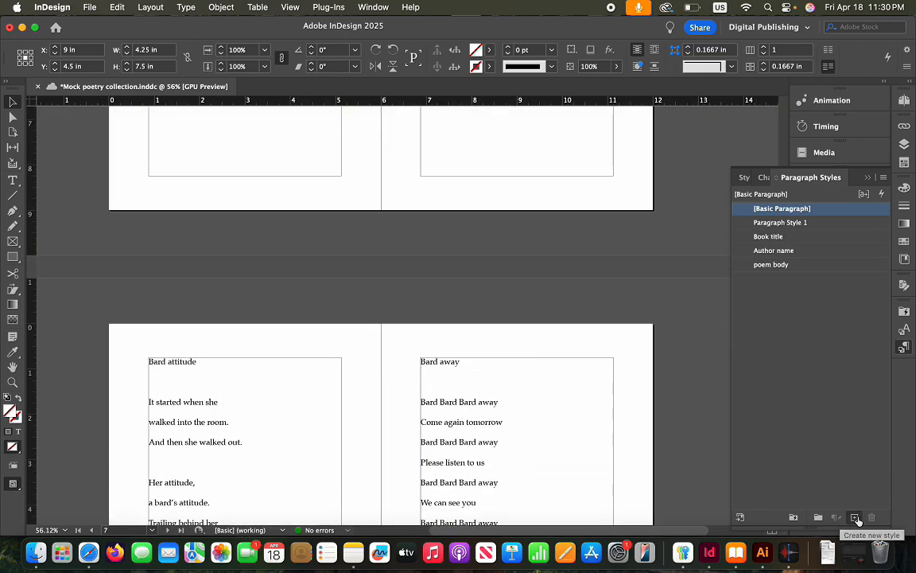
right_click(812, 222)
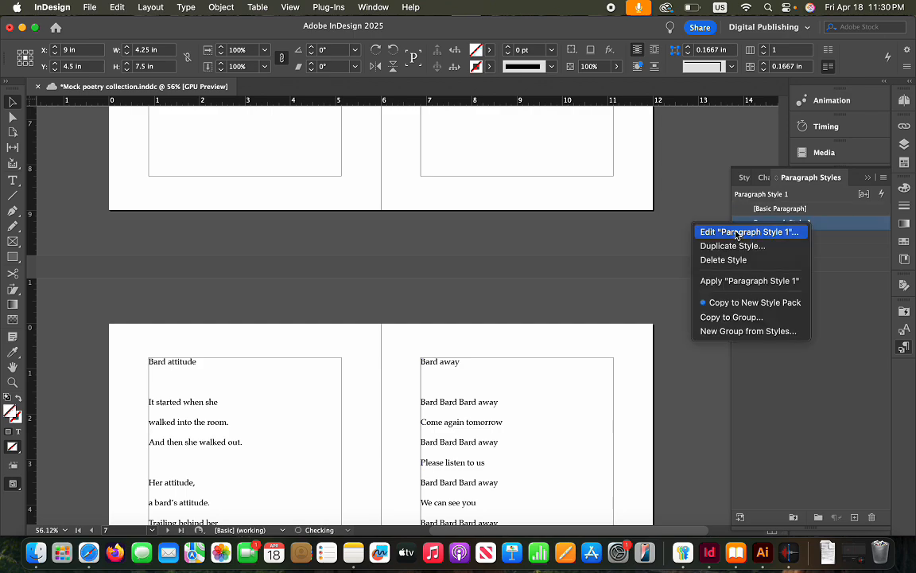
click(669, 232)
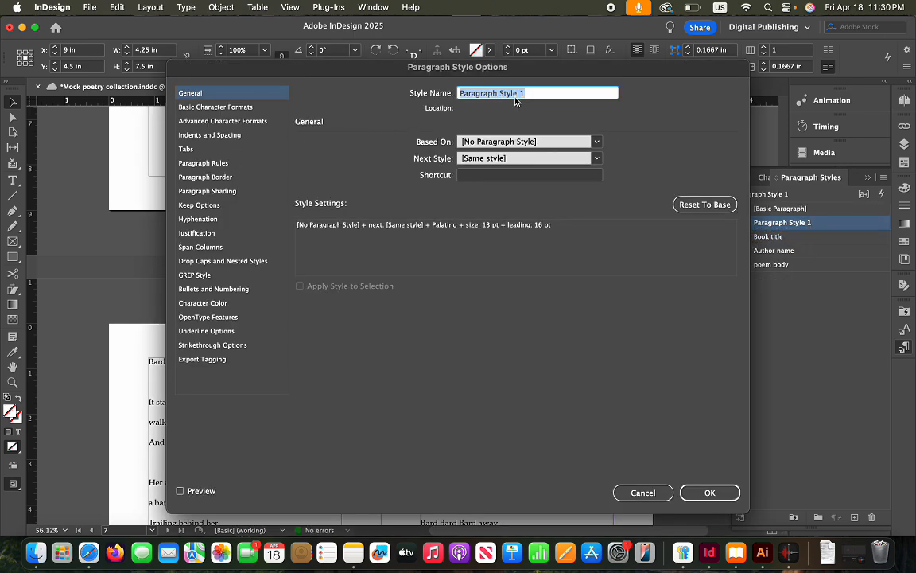
text(Poem title)
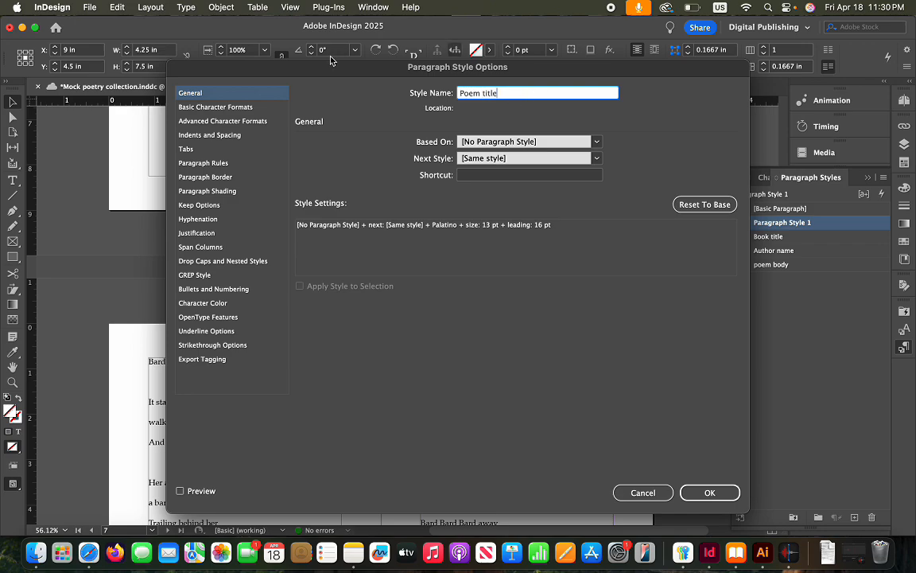
click(216, 109)
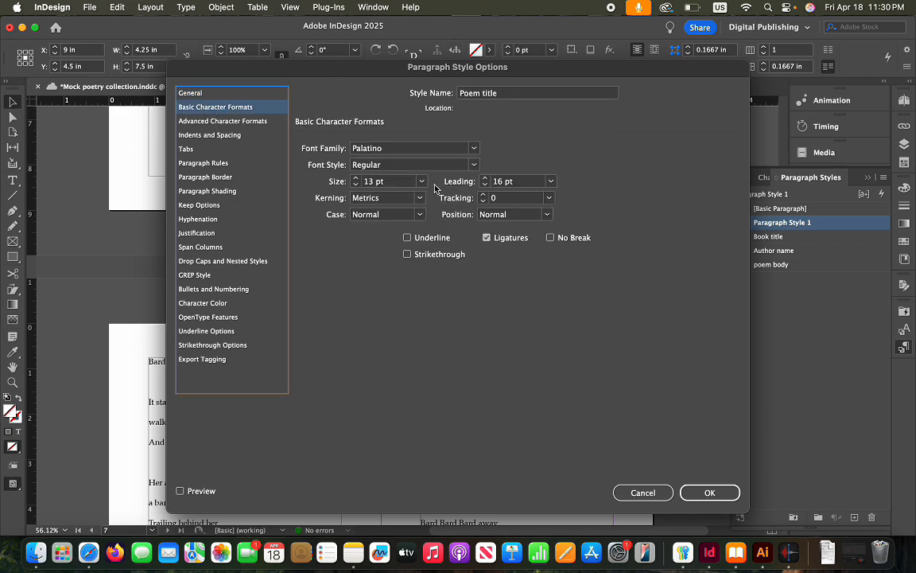
click(474, 166)
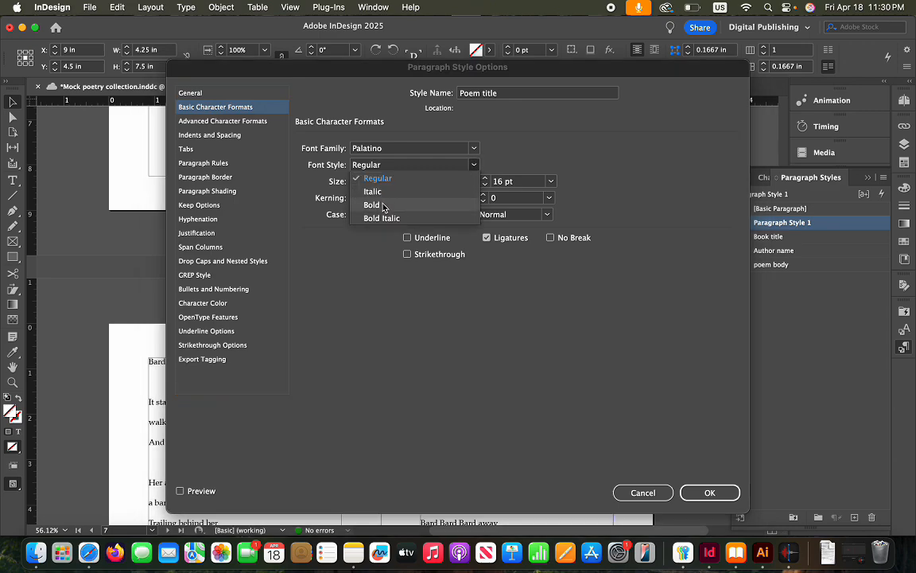
click(372, 206)
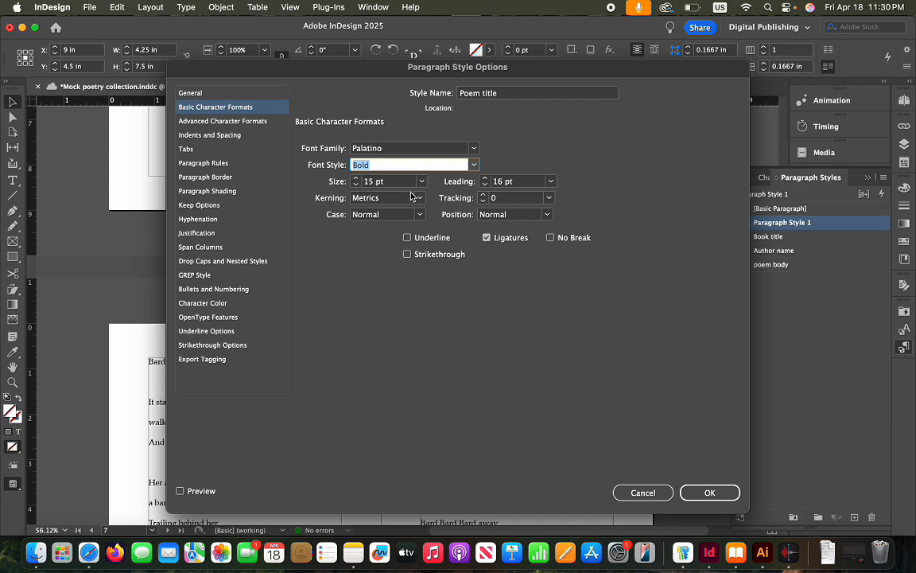
click(356, 179)
click(484, 179)
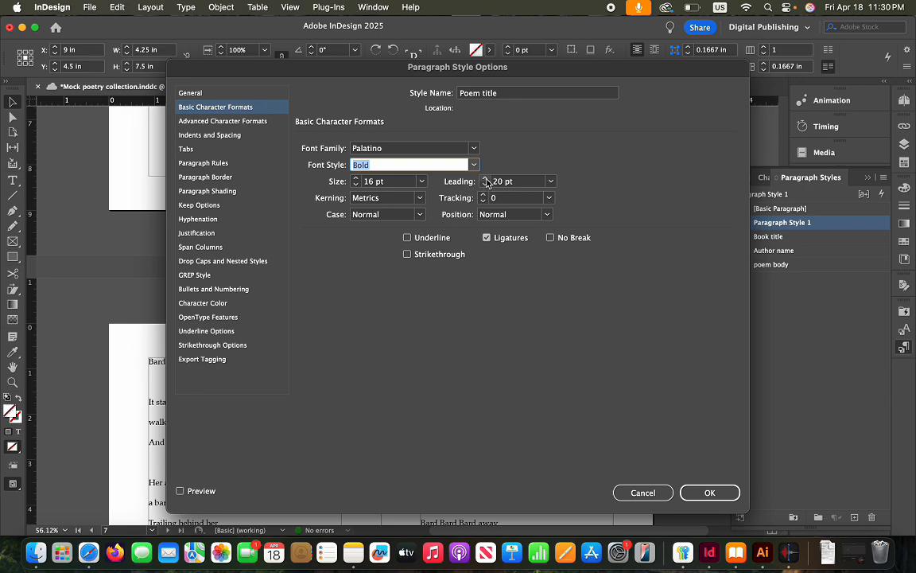
click(216, 124)
click(216, 136)
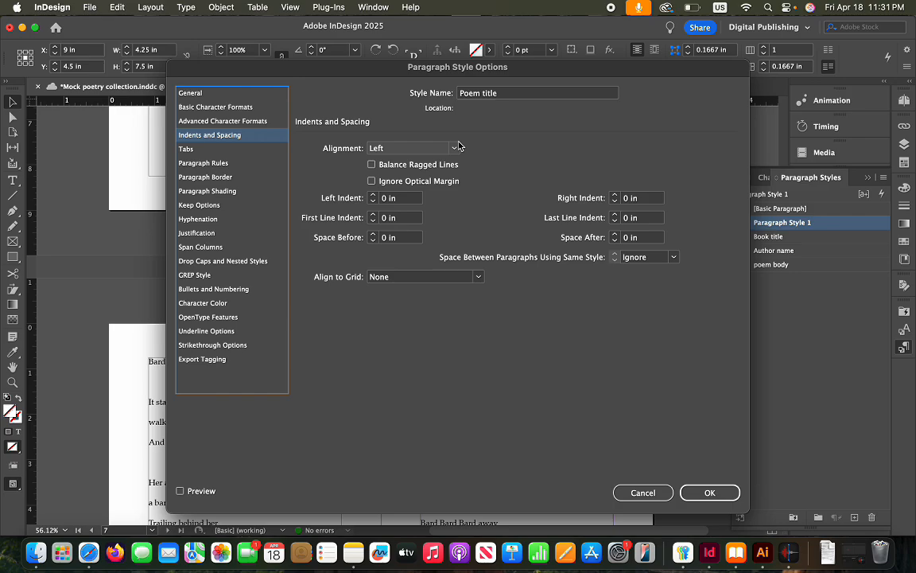
click(722, 493)
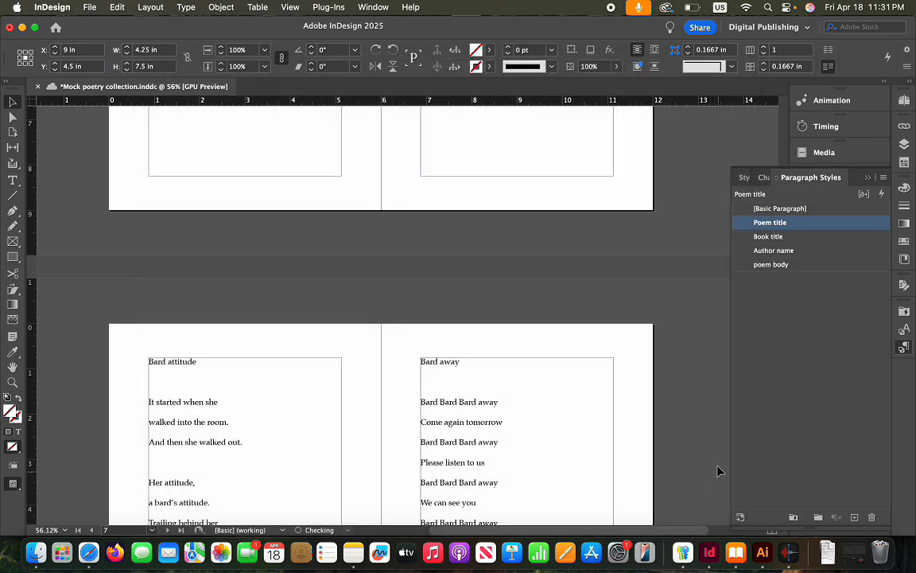
Apply the Poem title style to the Bardology and Bard behavior title lines
scroll(579, 440, up, 10)
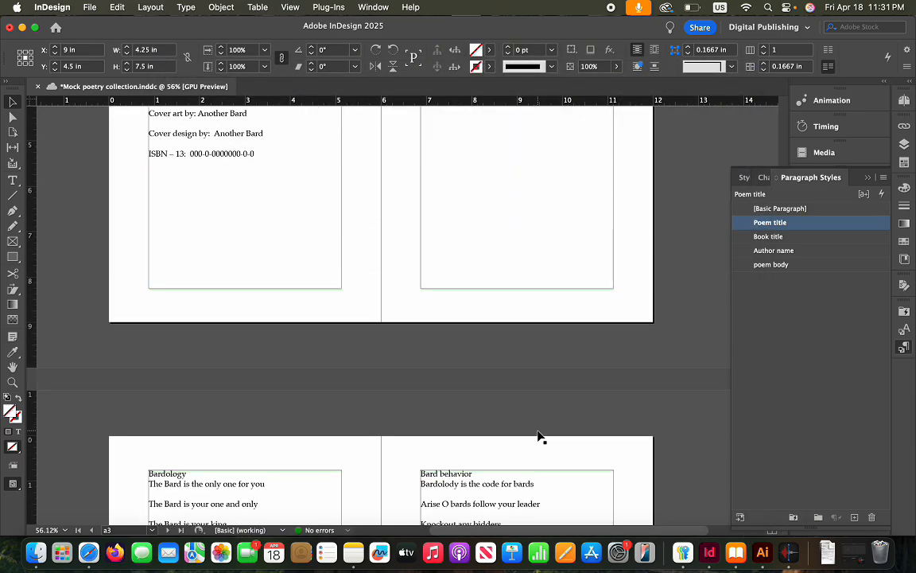
scroll(538, 436, up, 5)
scroll(538, 436, down, 8)
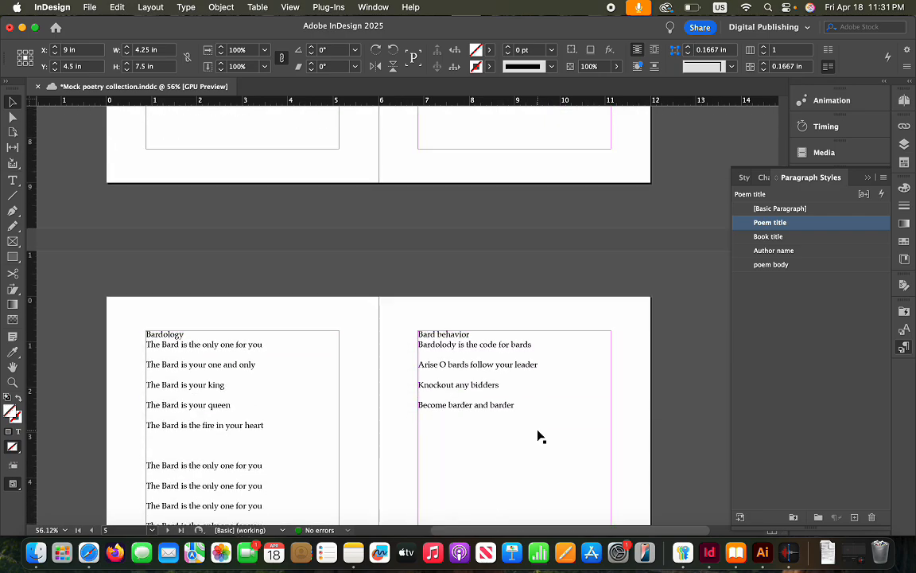
scroll(539, 436, up, 8)
scroll(538, 436, down, 8)
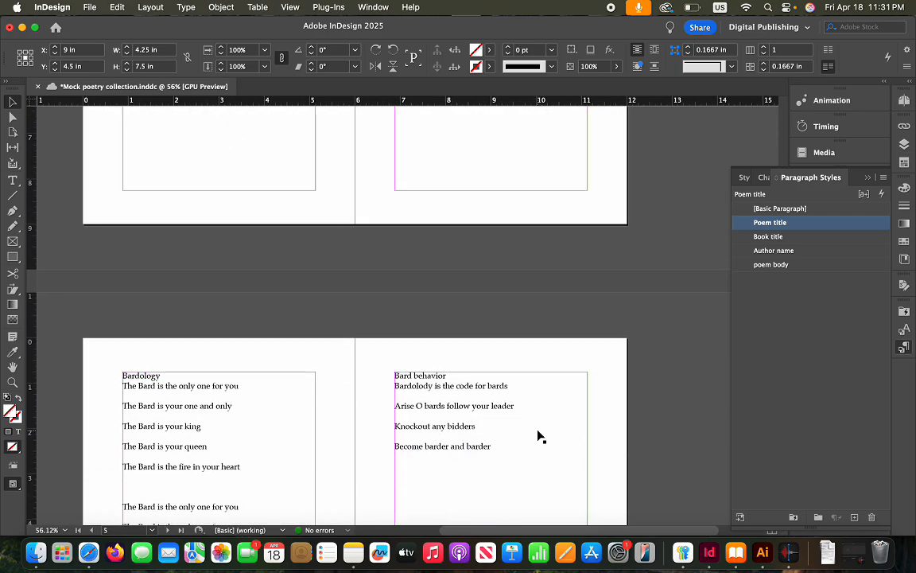
double_click(165, 375)
drag(166, 374, 110, 374)
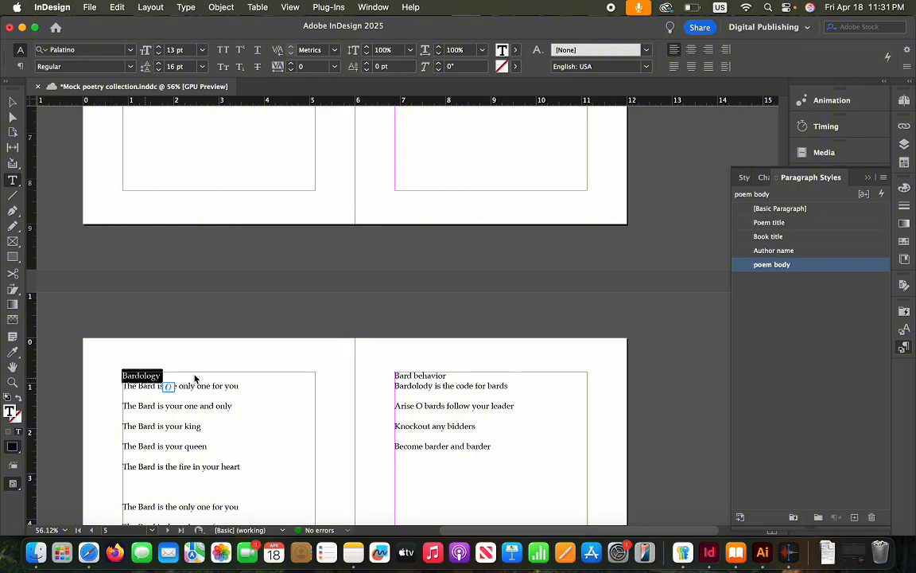
click(776, 223)
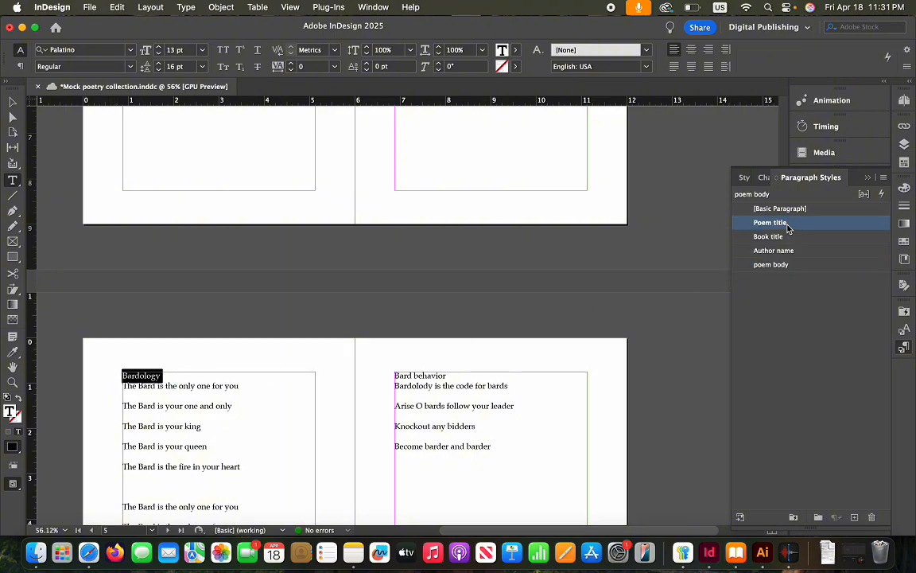
drag(451, 377, 393, 375)
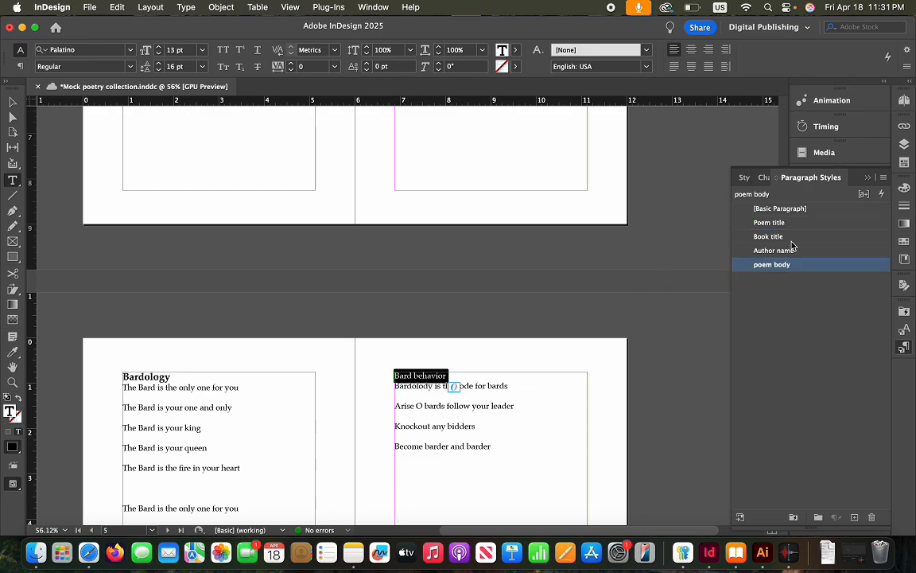
click(768, 237)
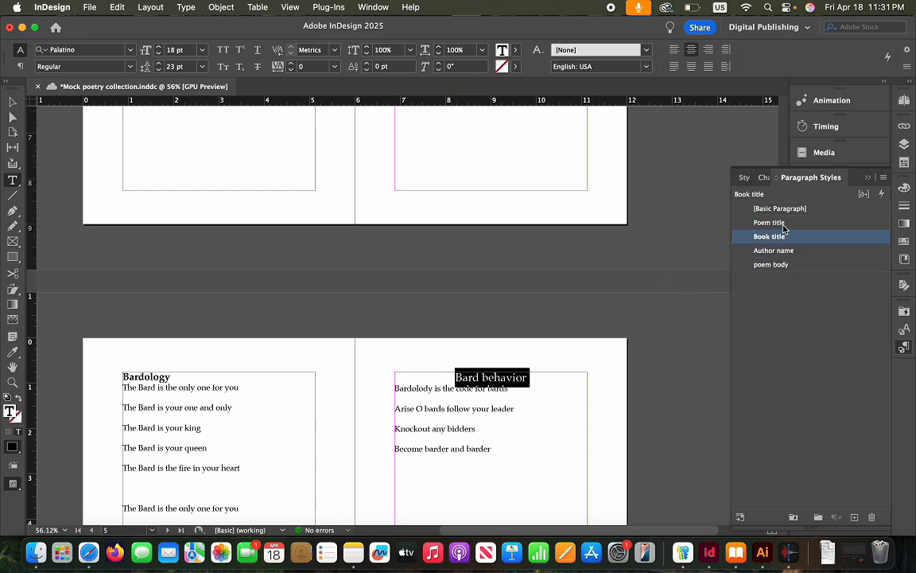
click(776, 223)
scroll(566, 368, down, 10)
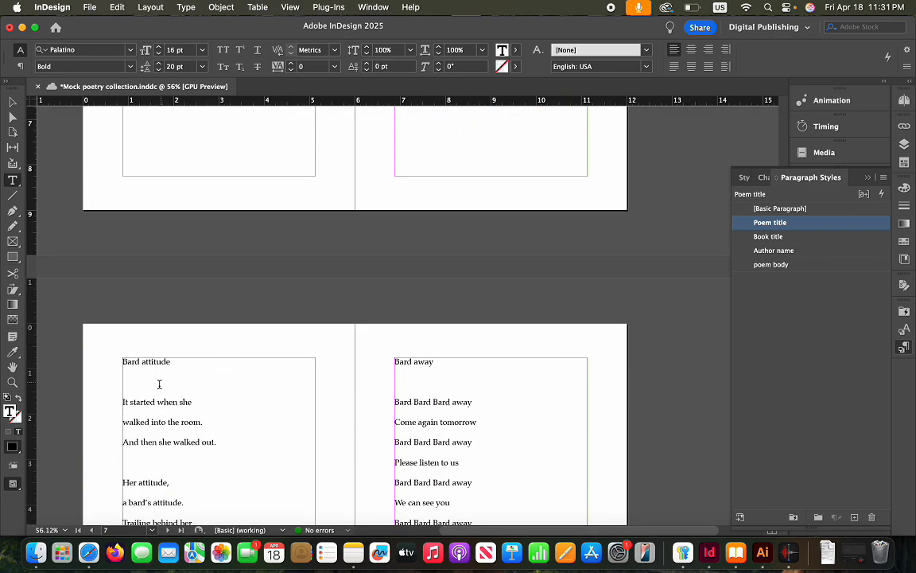
Delete blank lines under Bard attitude and Bard away and style both titles as Poem title
click(142, 392)
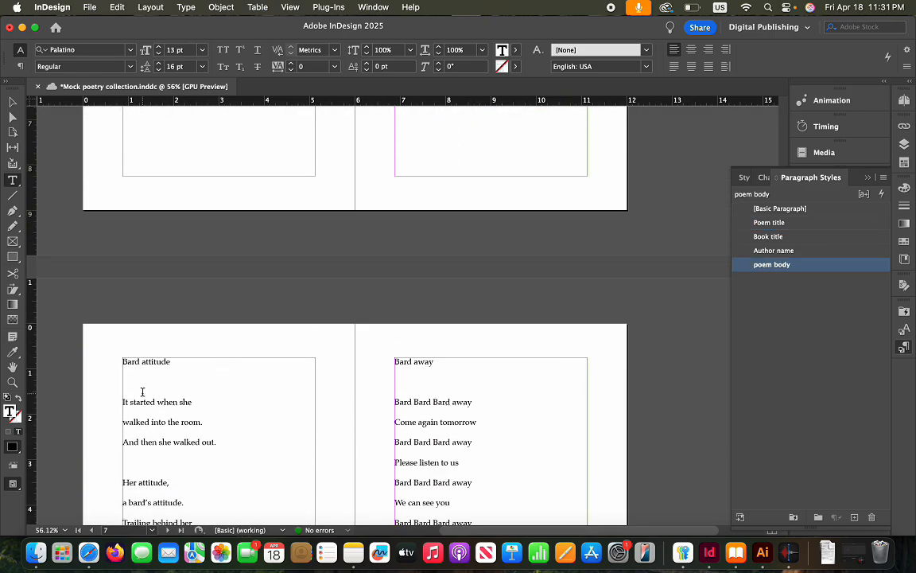
key(BackSpace)
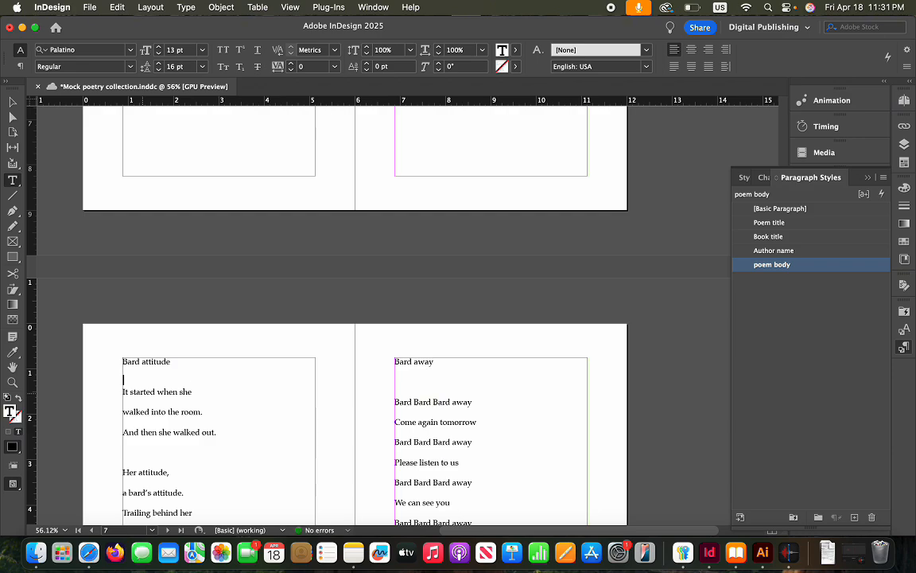
key(BackSpace)
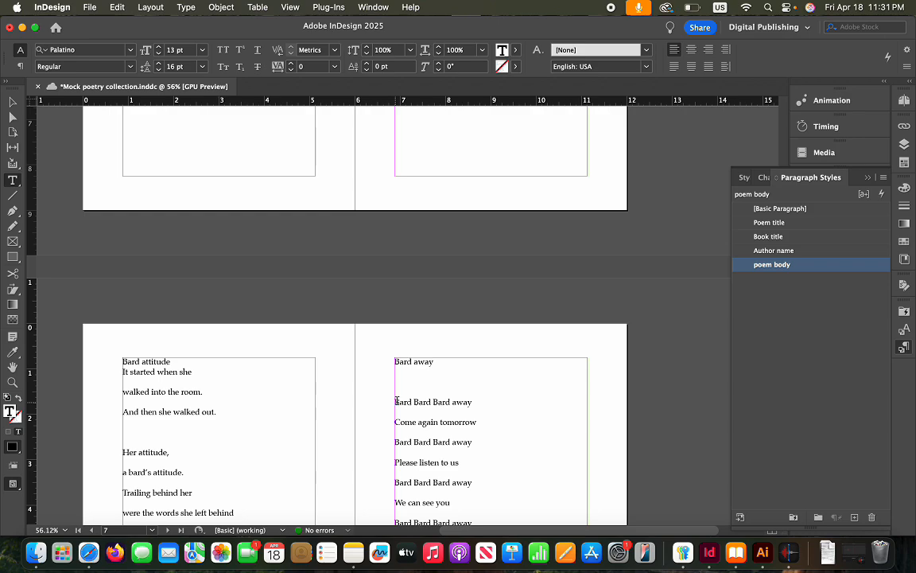
key(BackSpace)
key(BackSpace)
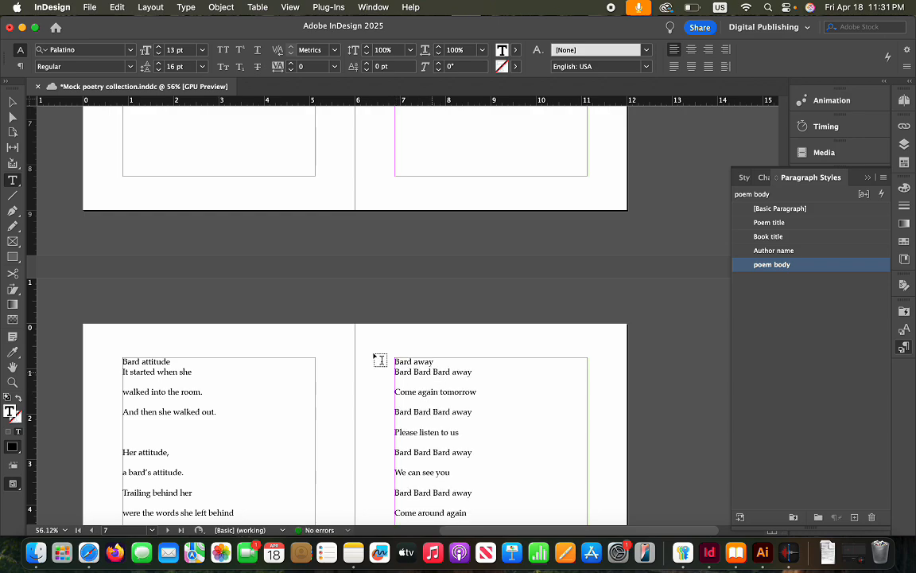
drag(171, 361, 118, 360)
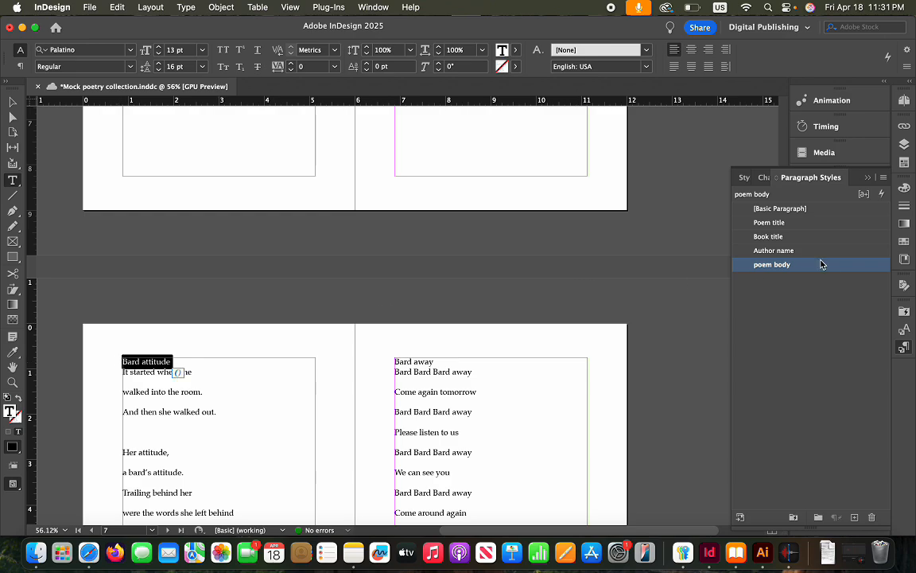
click(785, 223)
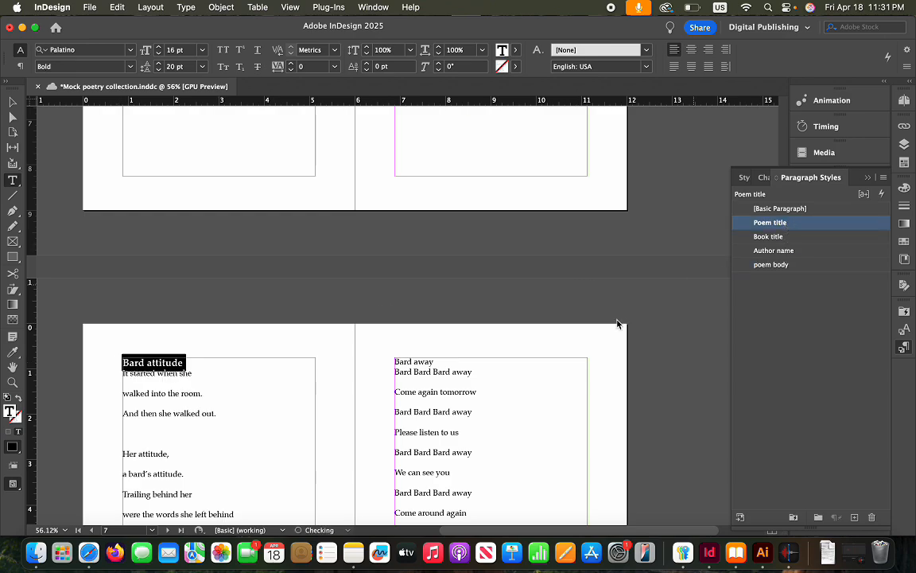
click(437, 362)
drag(436, 362, 361, 325)
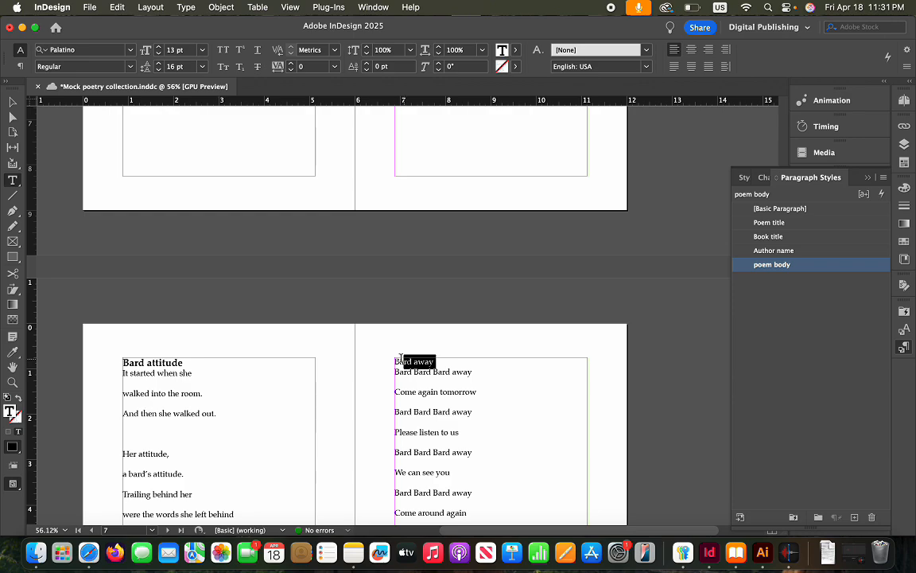
click(804, 224)
click(607, 437)
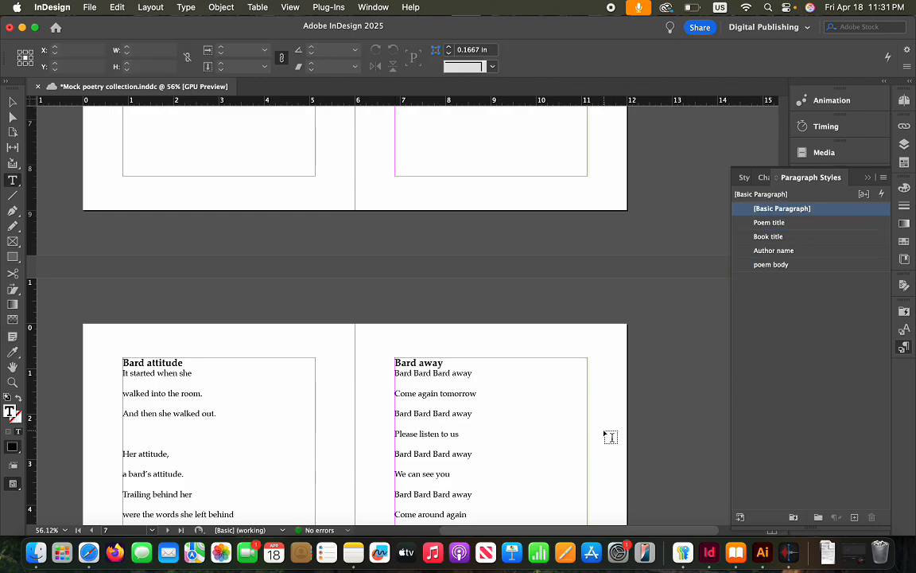
Remove the blank line under Bard returns and style its title as Poem title
scroll(607, 436, down, 15)
scroll(610, 437, down, 3)
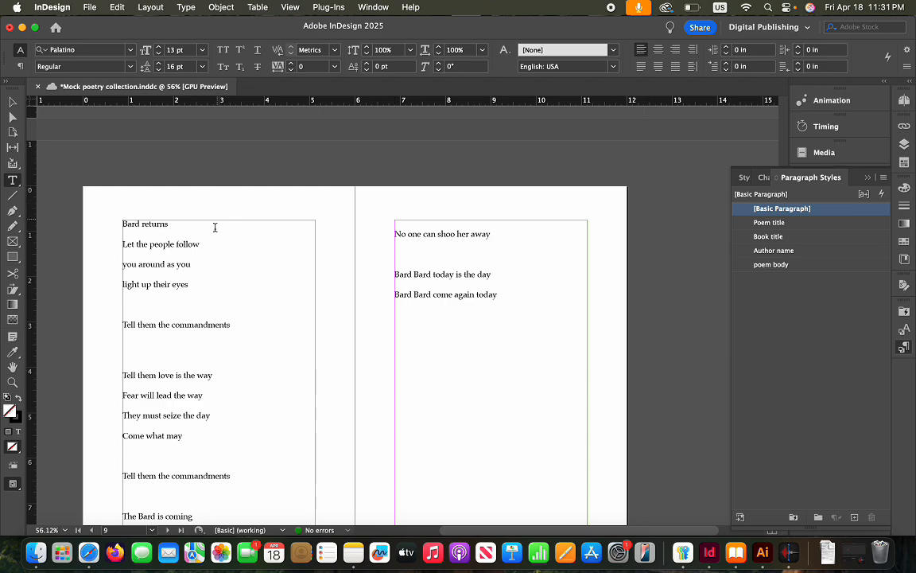
click(141, 235)
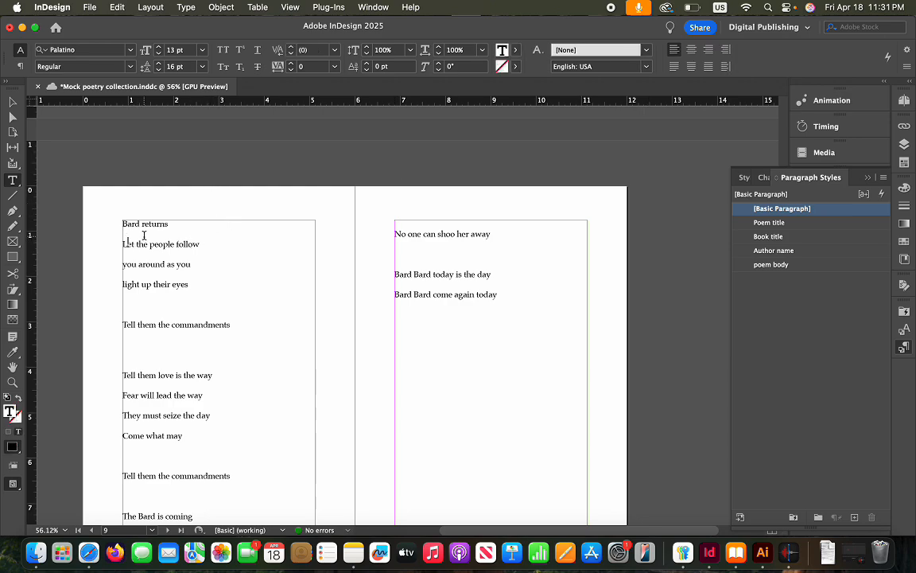
key(BackSpace)
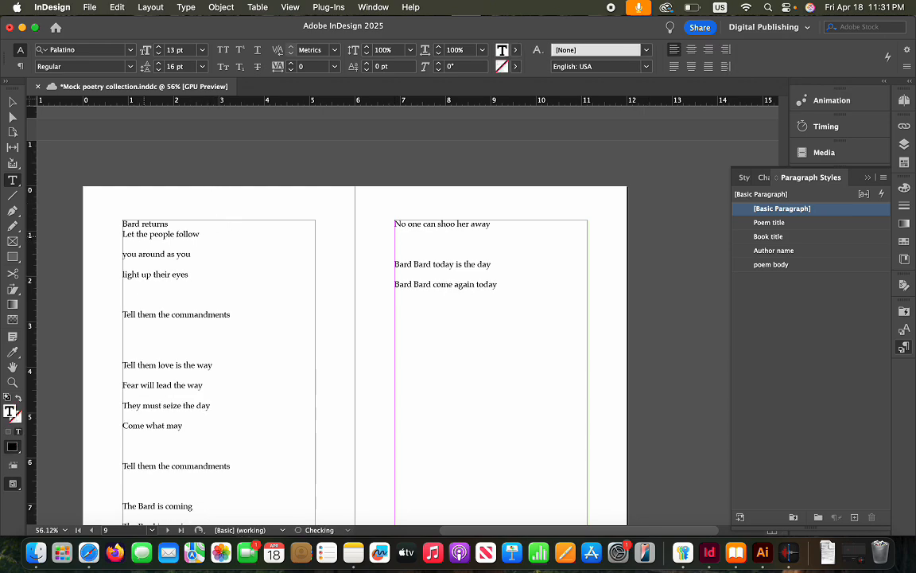
drag(171, 224, 106, 225)
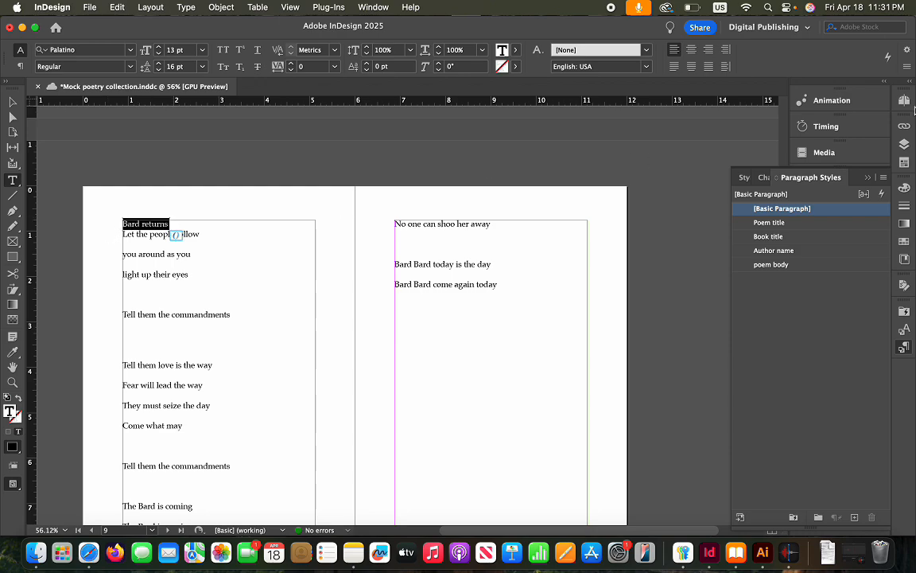
click(789, 224)
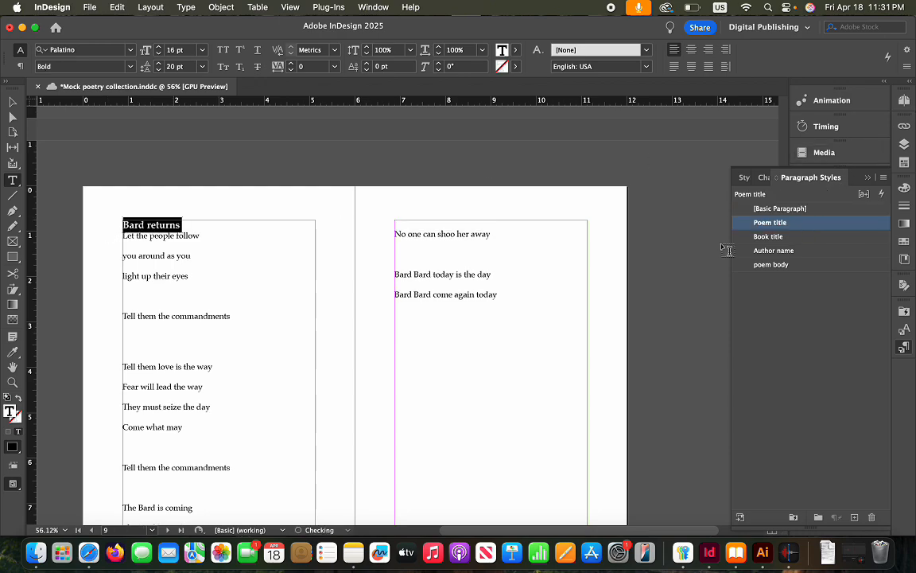
click(608, 313)
Reset the Acknowledgements page text to the [Basic Paragraph] style
scroll(610, 314, down, 10)
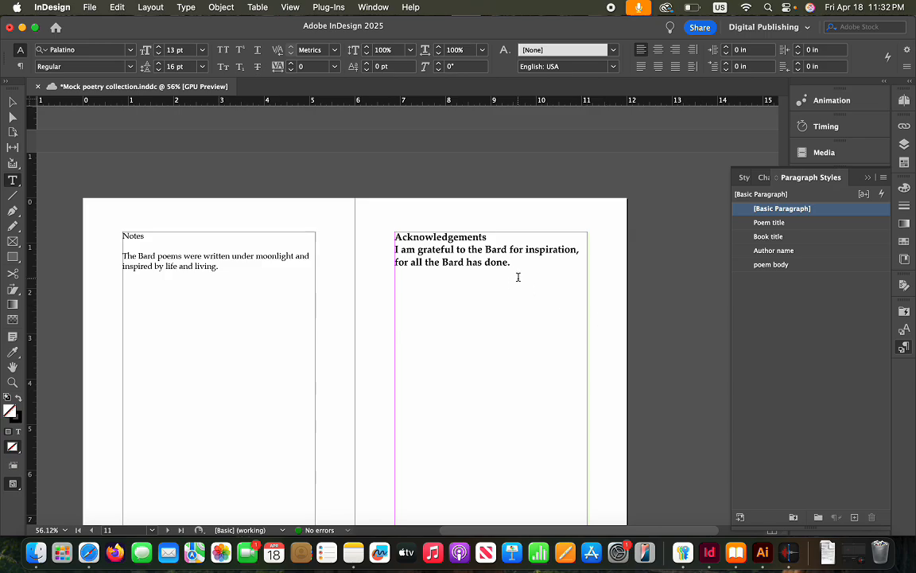
scroll(338, 291, up, 5)
scroll(340, 294, up, 3)
scroll(341, 295, down, 9)
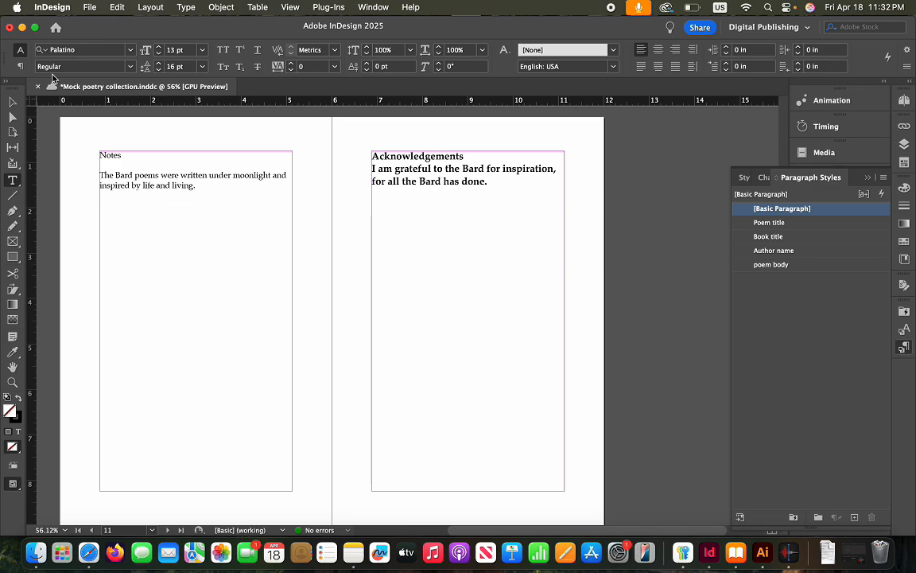
click(13, 102)
click(425, 239)
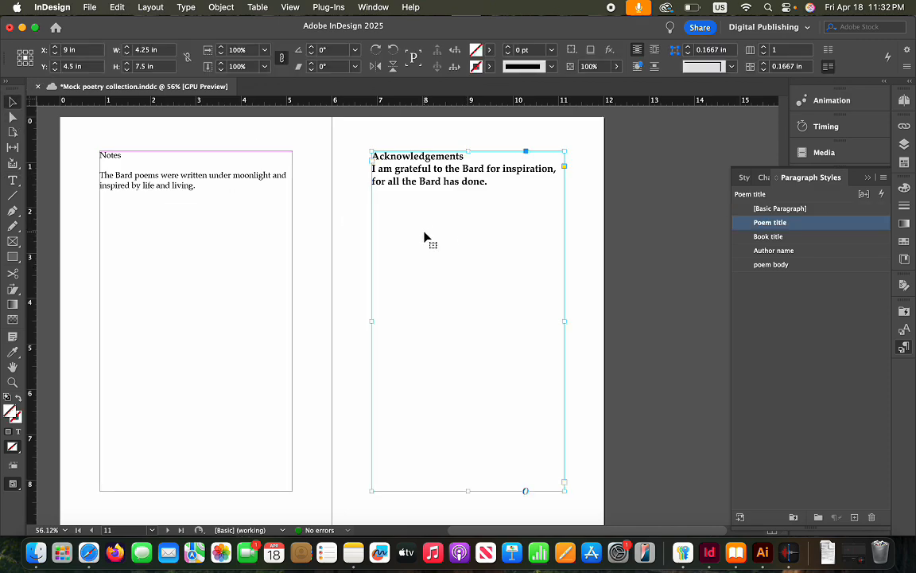
click(791, 210)
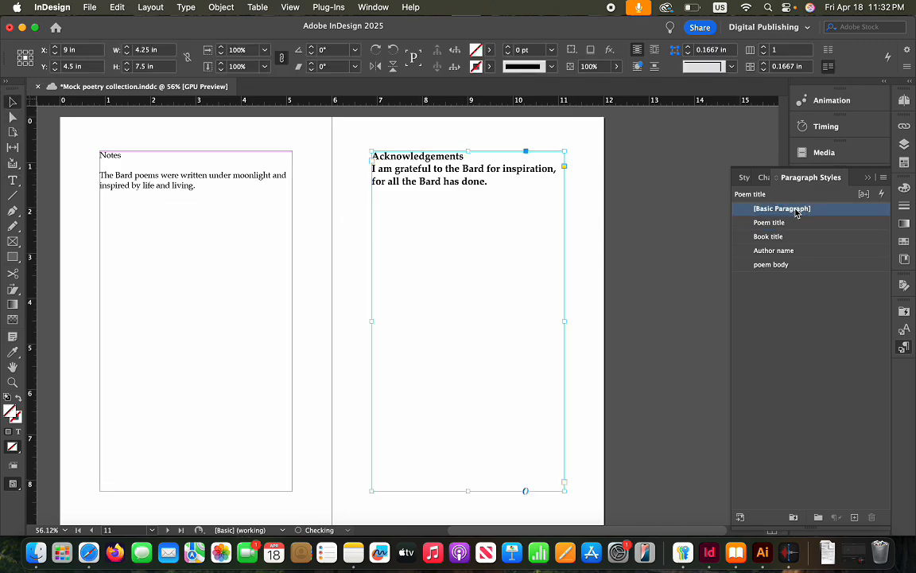
click(841, 330)
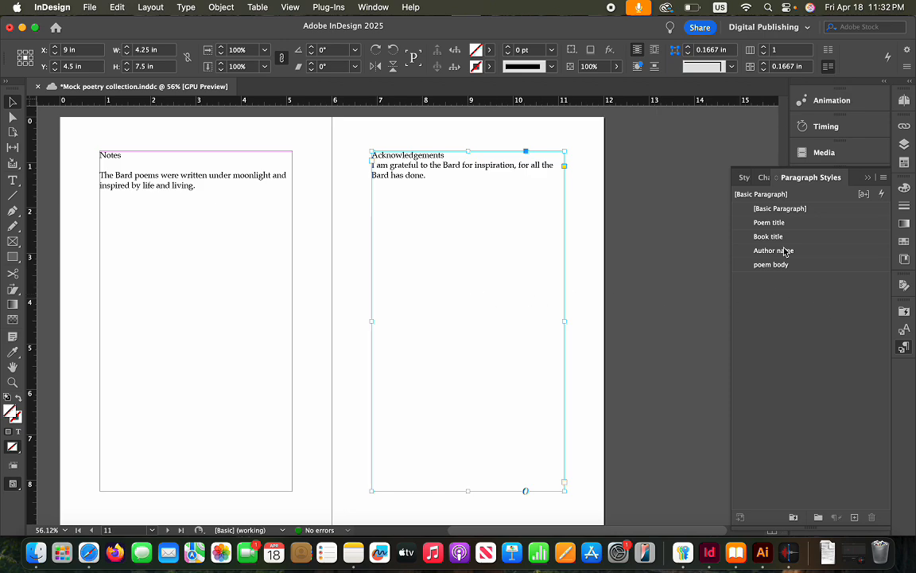
Duplicate the Poem title style as a new style named Chap title
right_click(793, 224)
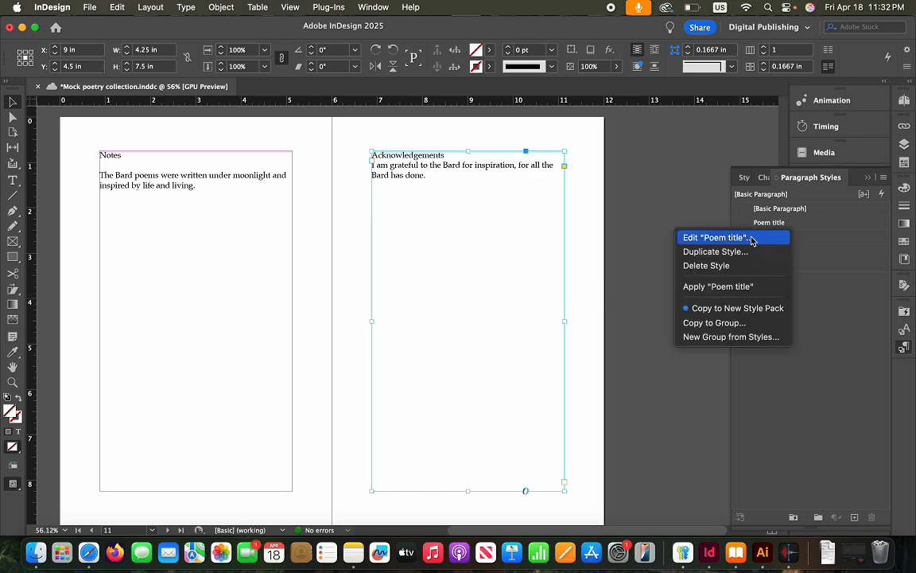
click(711, 251)
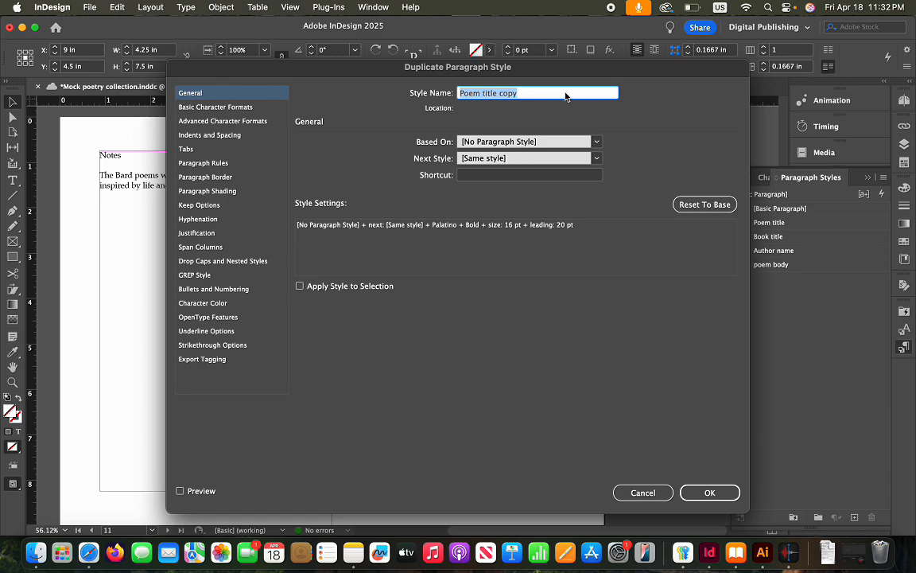
text(Chap title)
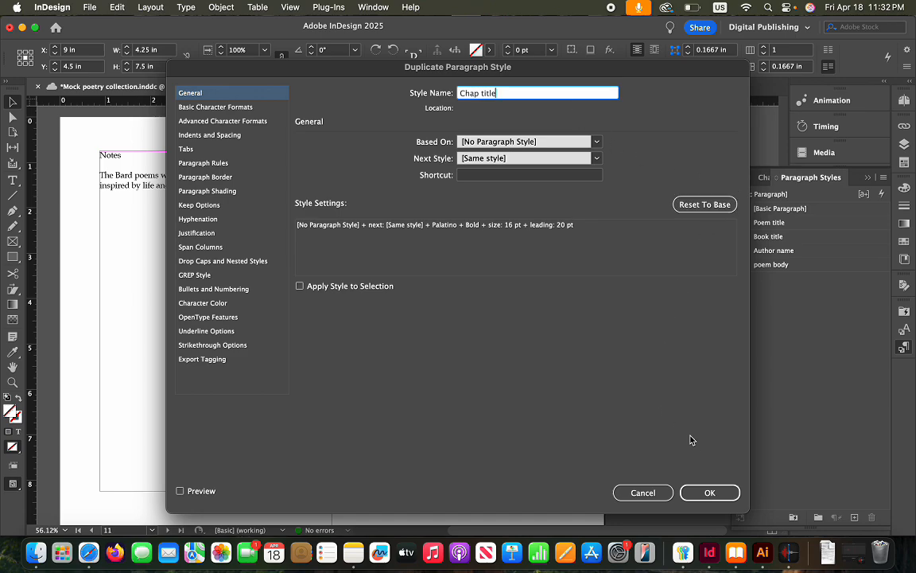
click(705, 491)
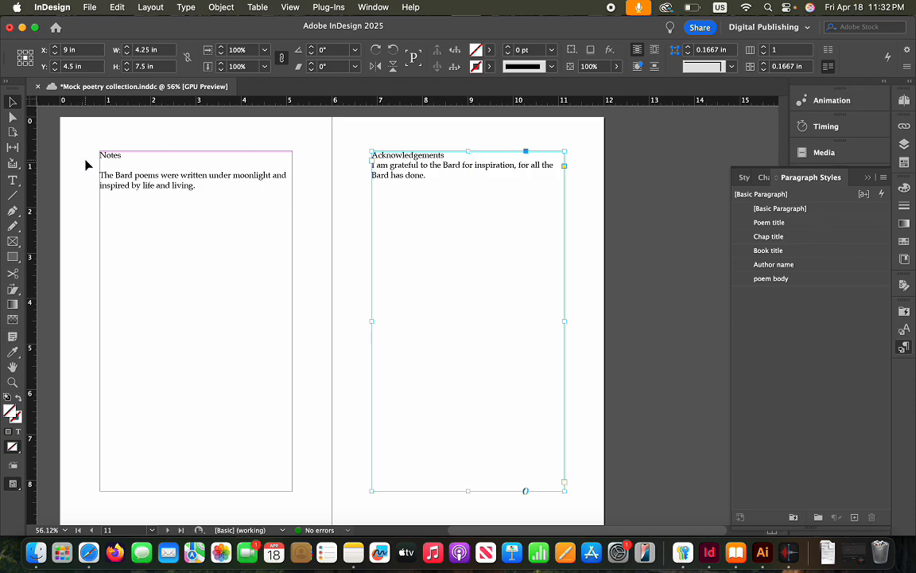
click(121, 158)
Apply the Chap title style to the Notes and Acknowledgements headings
double_click(124, 156)
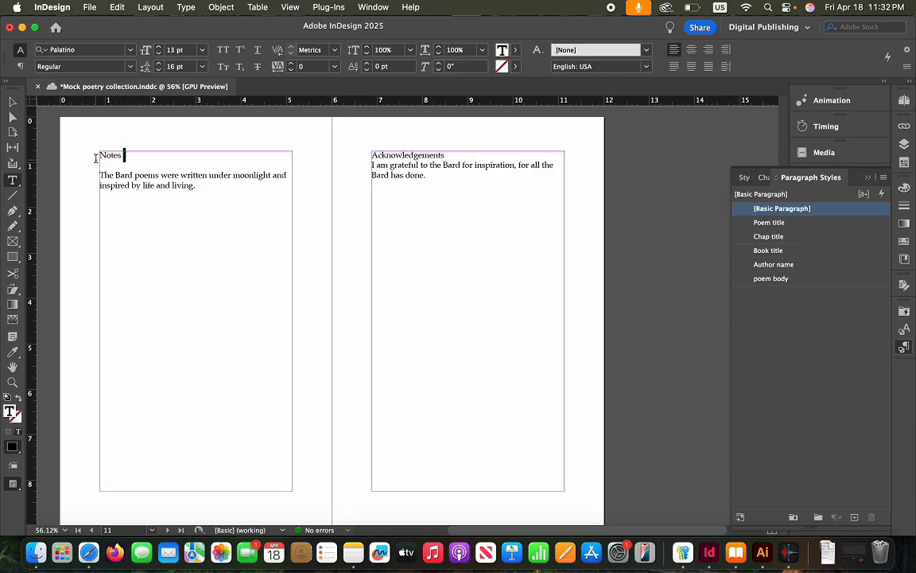
drag(125, 154, 97, 152)
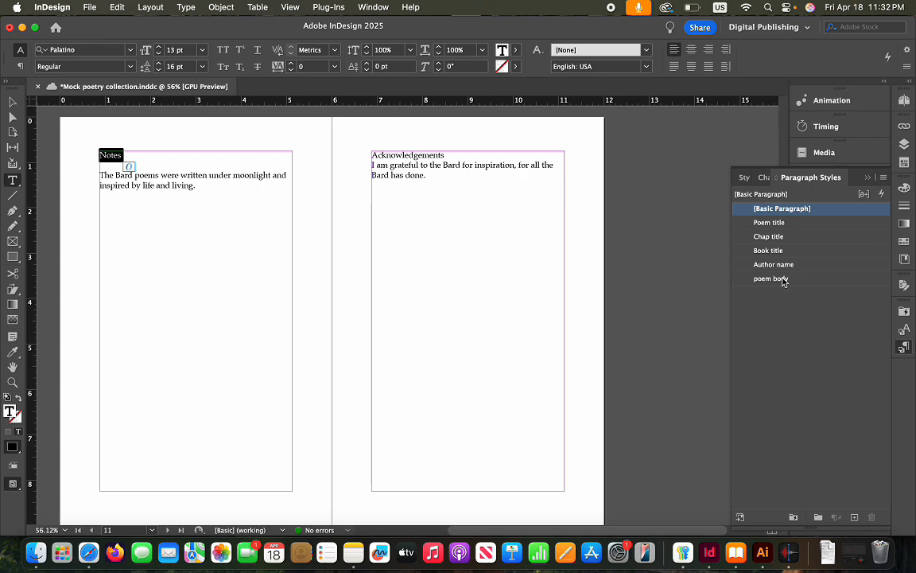
click(773, 236)
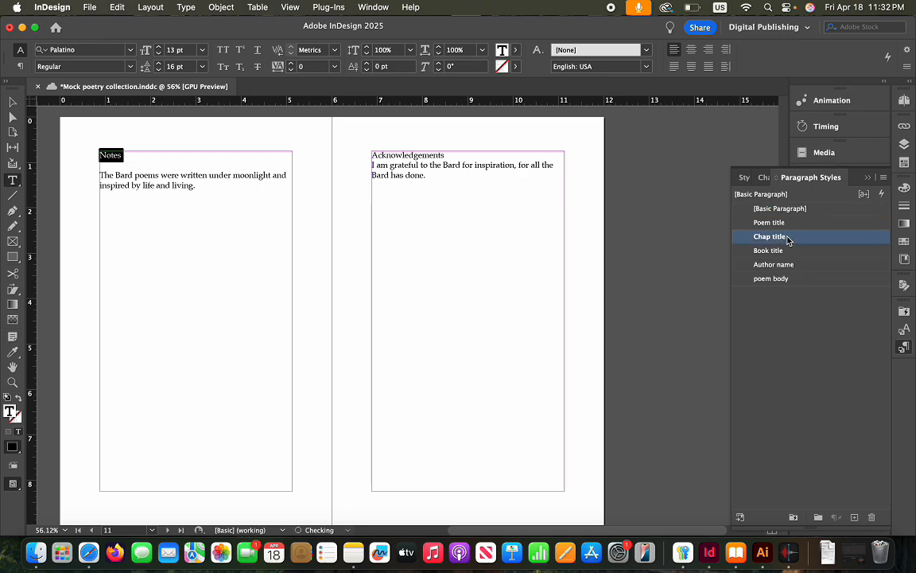
key(super+z)
drag(445, 153, 369, 153)
click(454, 156)
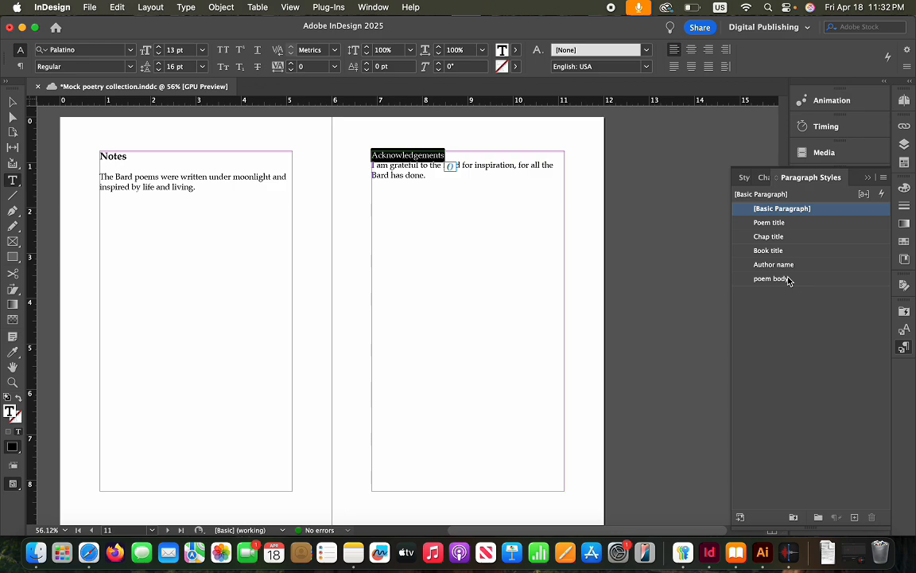
click(767, 236)
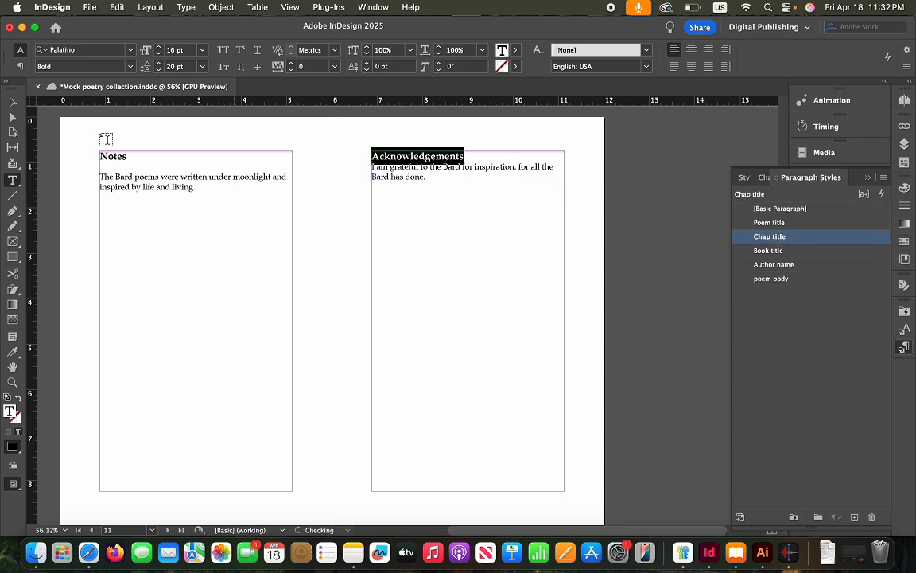
Remove blank lines under Notes and About the poet, and make About the poet a Chap title
click(118, 175)
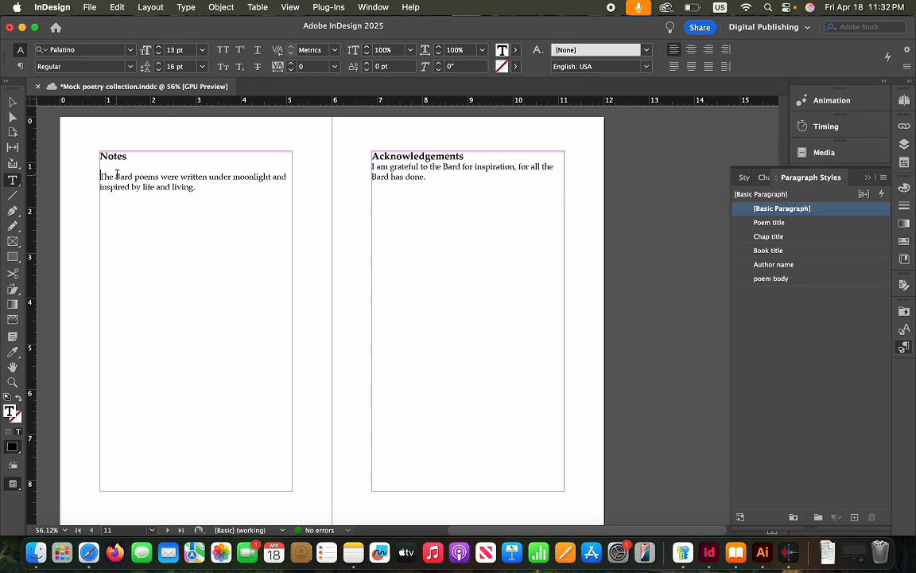
key(BackSpace)
scroll(209, 211, down, 10)
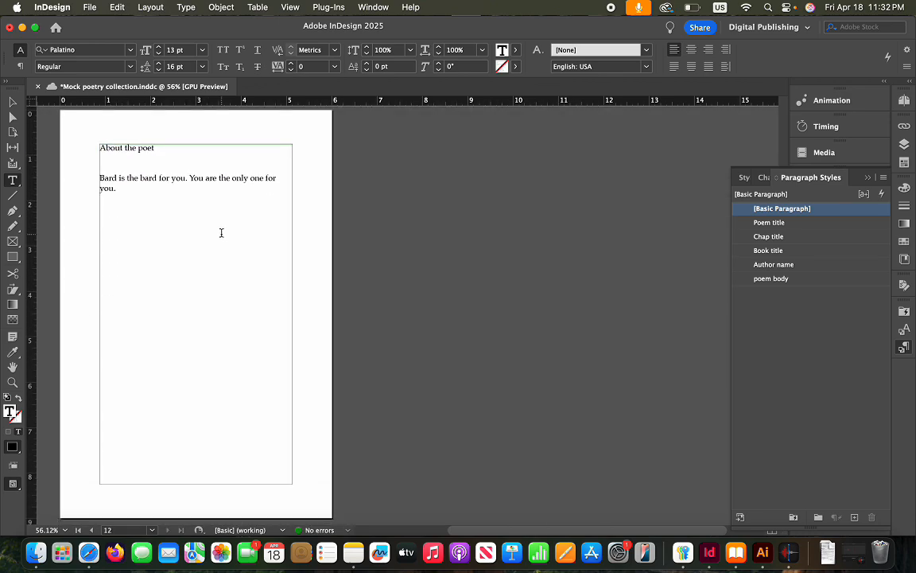
click(119, 168)
key(BackSpace)
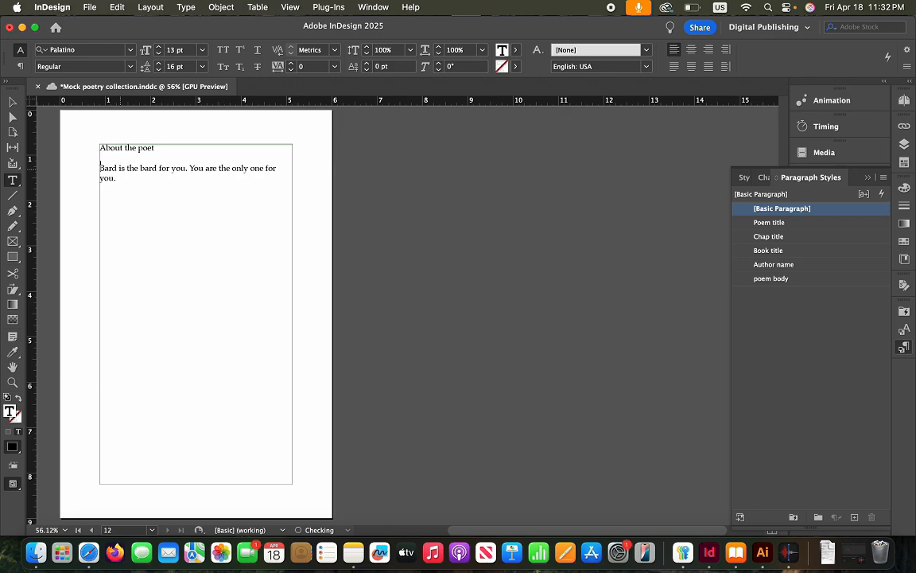
key(BackSpace)
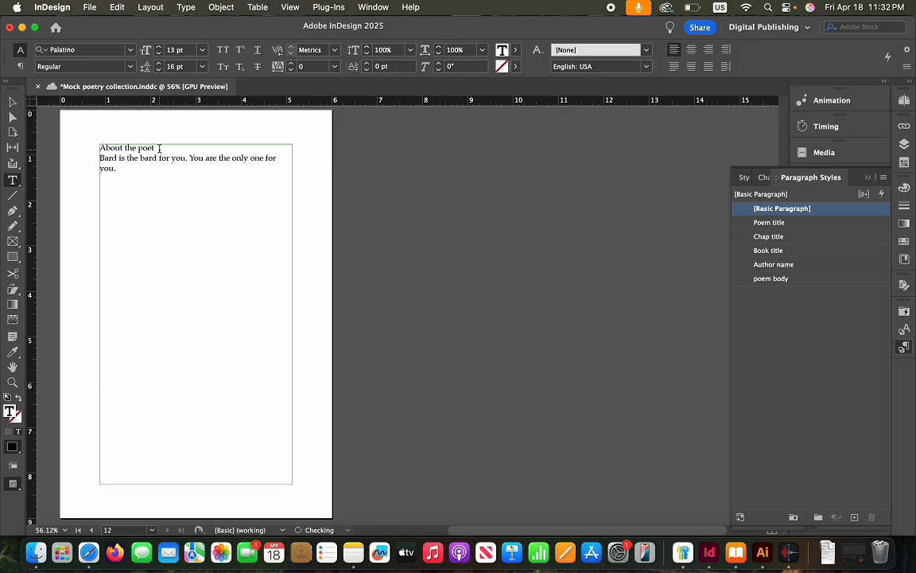
drag(159, 148, 99, 148)
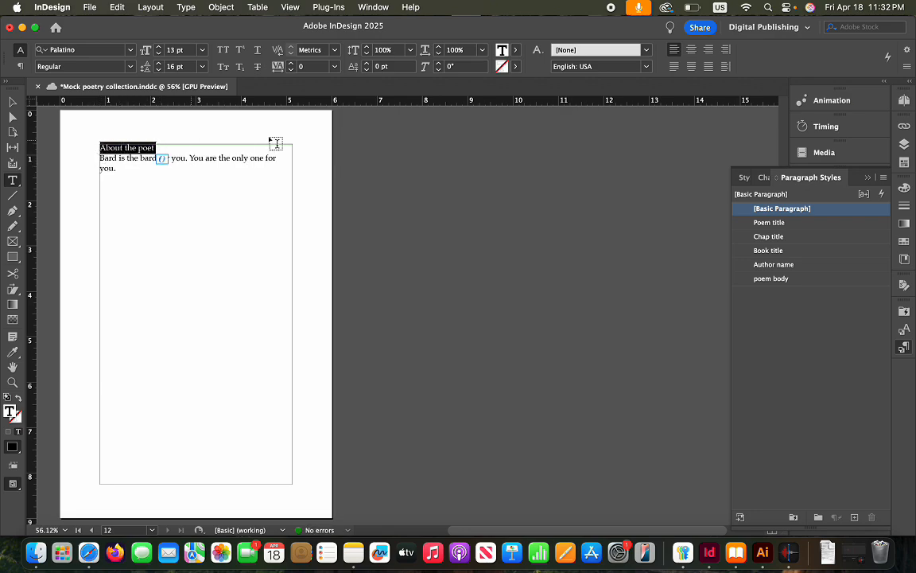
click(801, 238)
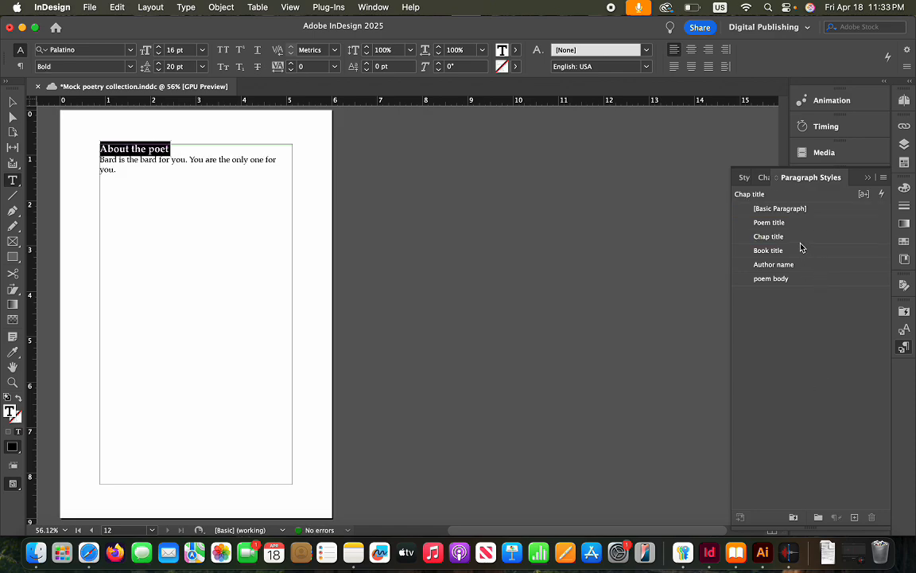
Set the Chap title style to center alignment with 0.125 in space after
right_click(795, 238)
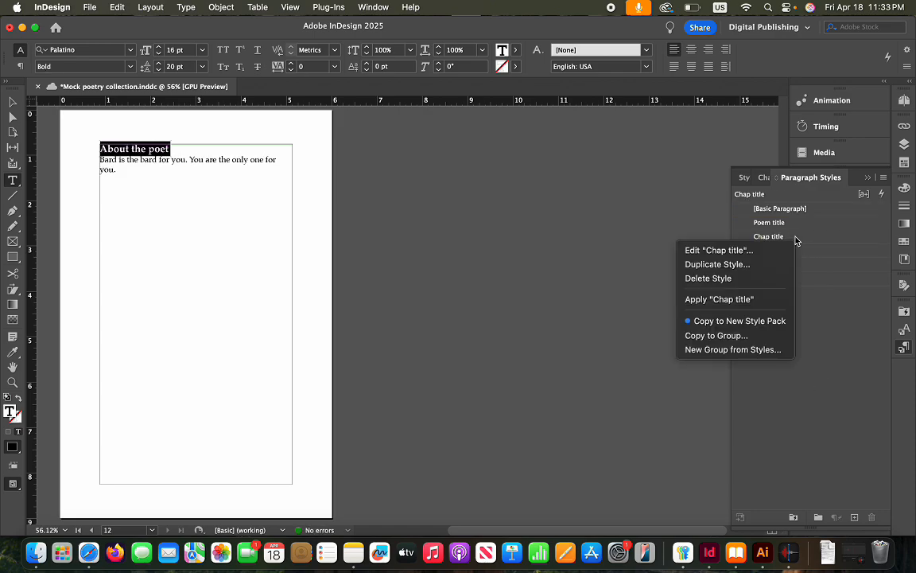
click(700, 250)
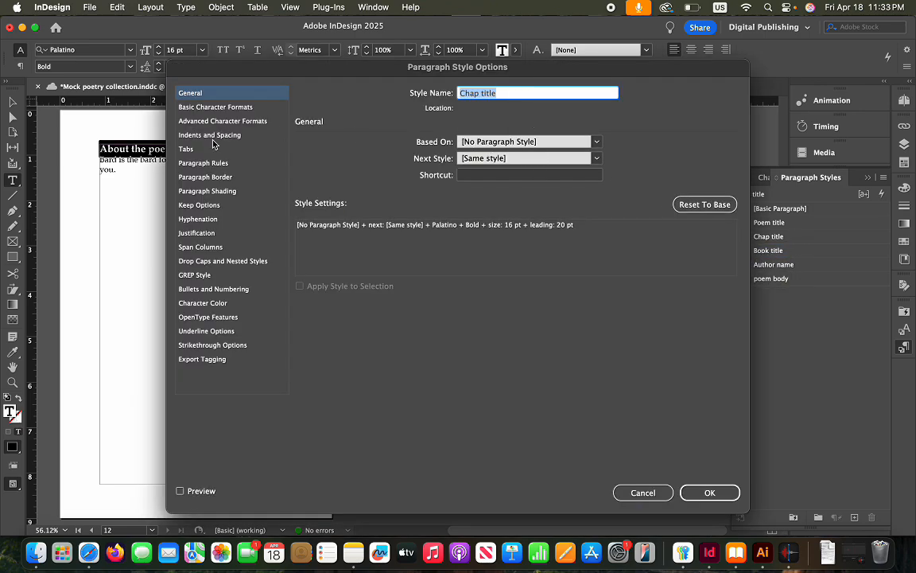
click(195, 165)
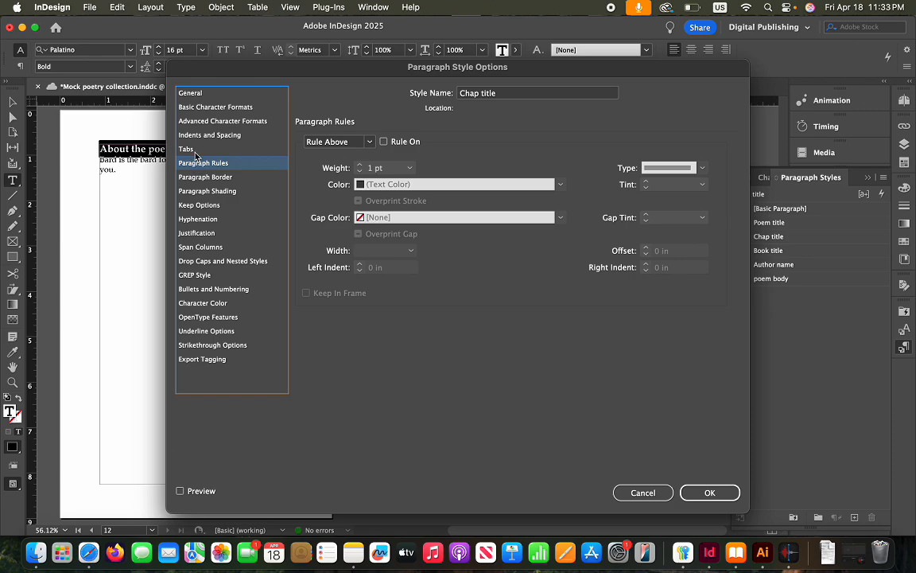
click(195, 150)
click(200, 136)
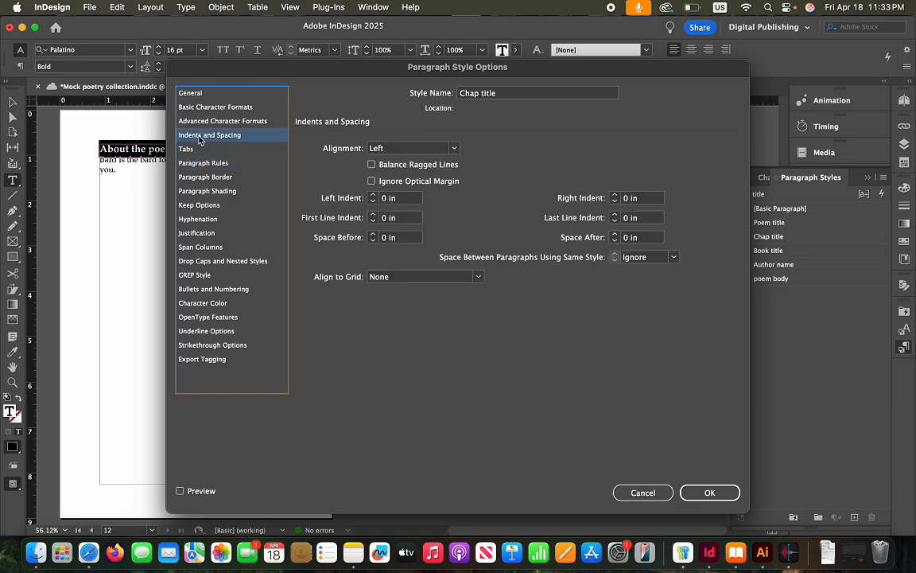
click(418, 148)
click(410, 175)
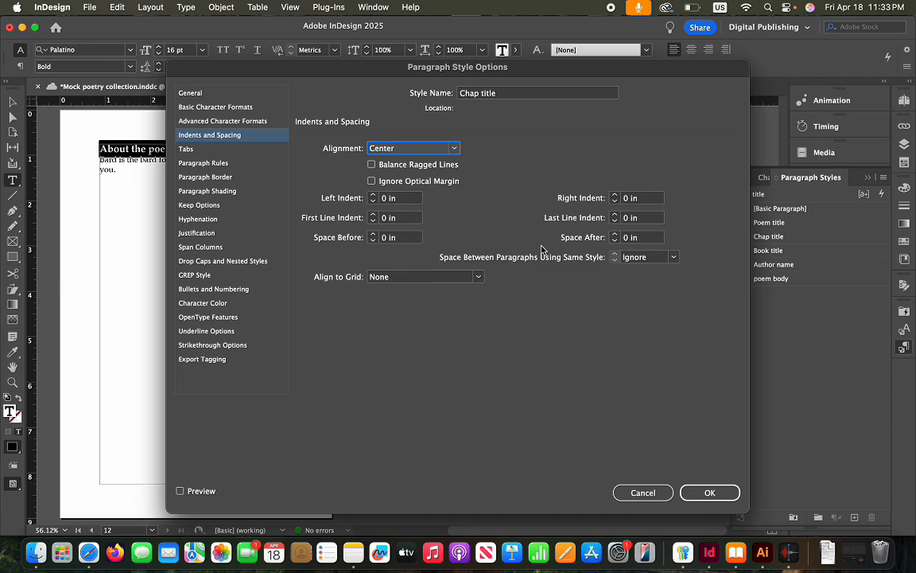
click(614, 234)
click(615, 235)
click(710, 493)
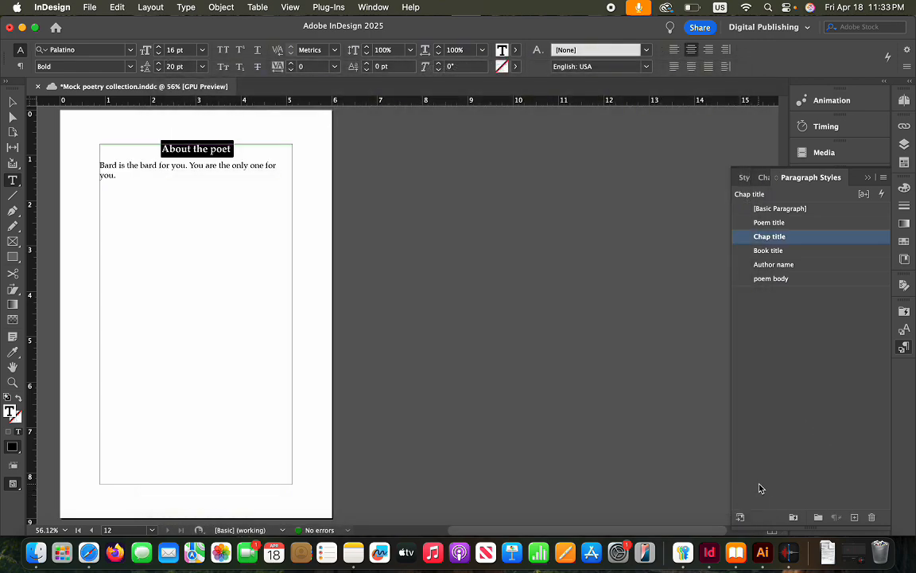
From the Notes spread, set the Chap title style's Space After to 0.1875 in
click(635, 354)
scroll(625, 353, up, 10)
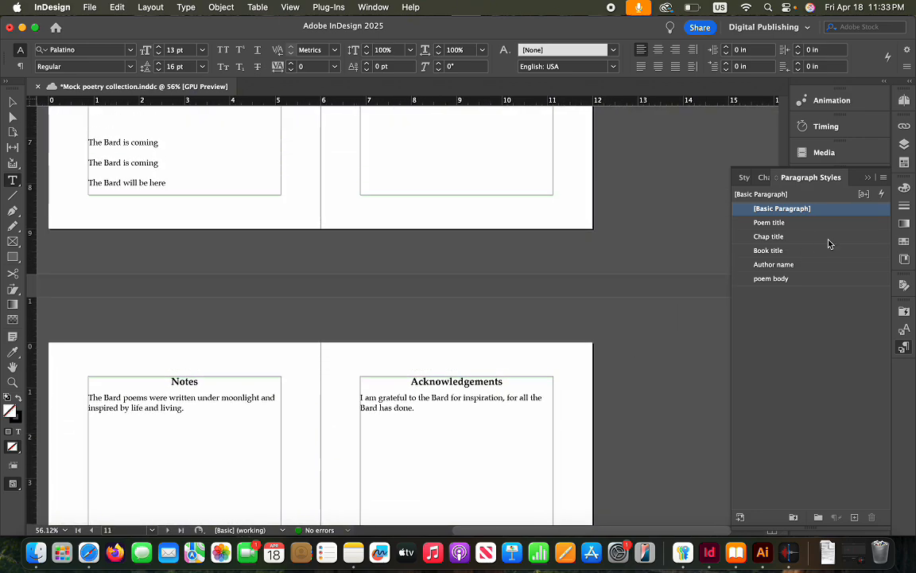
right_click(790, 239)
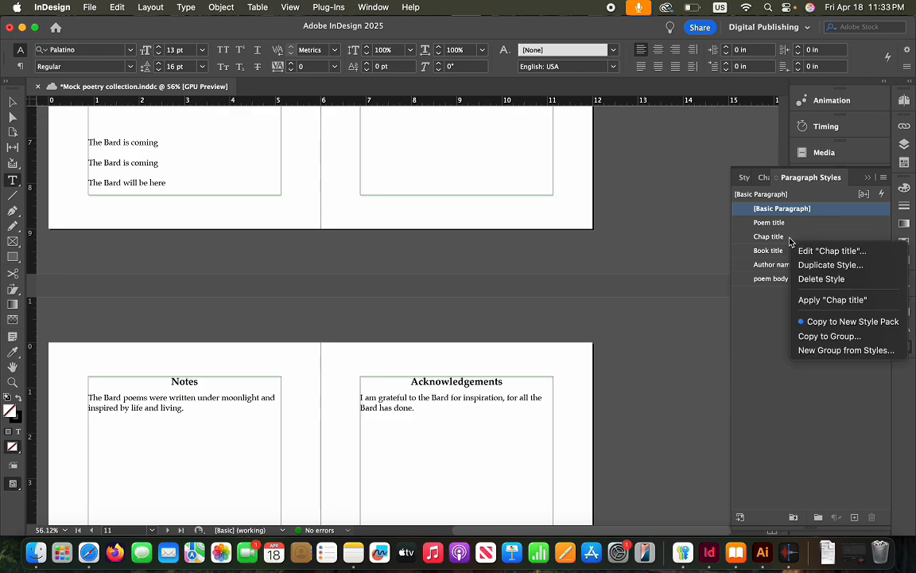
click(796, 249)
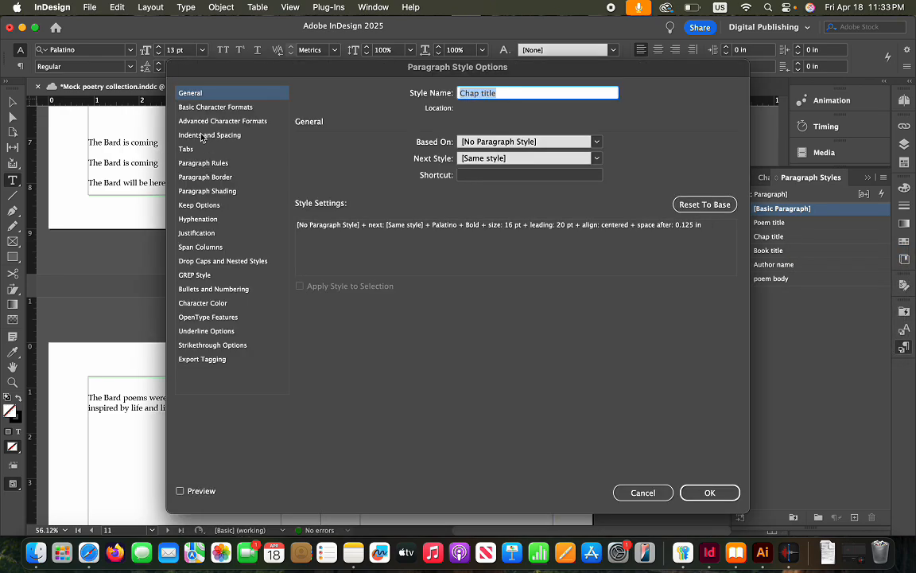
click(191, 134)
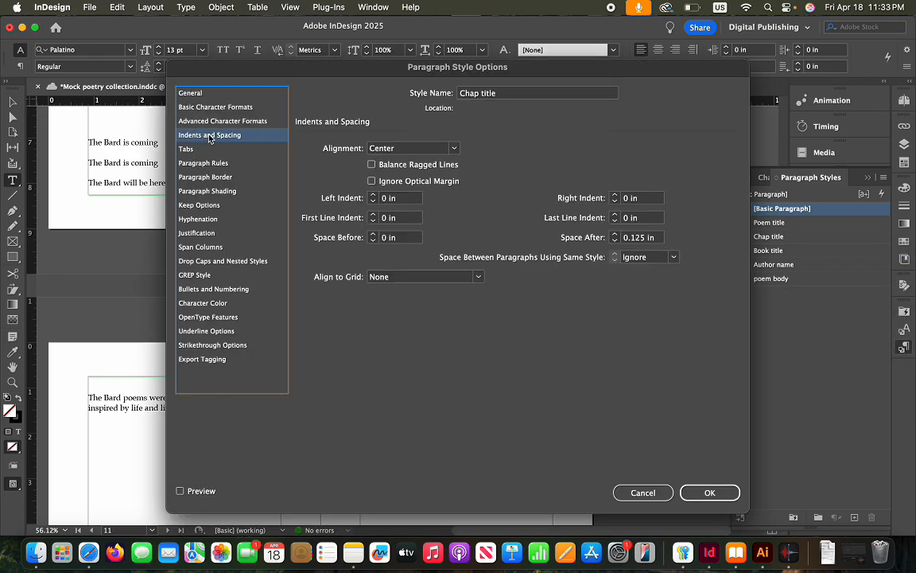
click(615, 235)
click(615, 234)
click(615, 240)
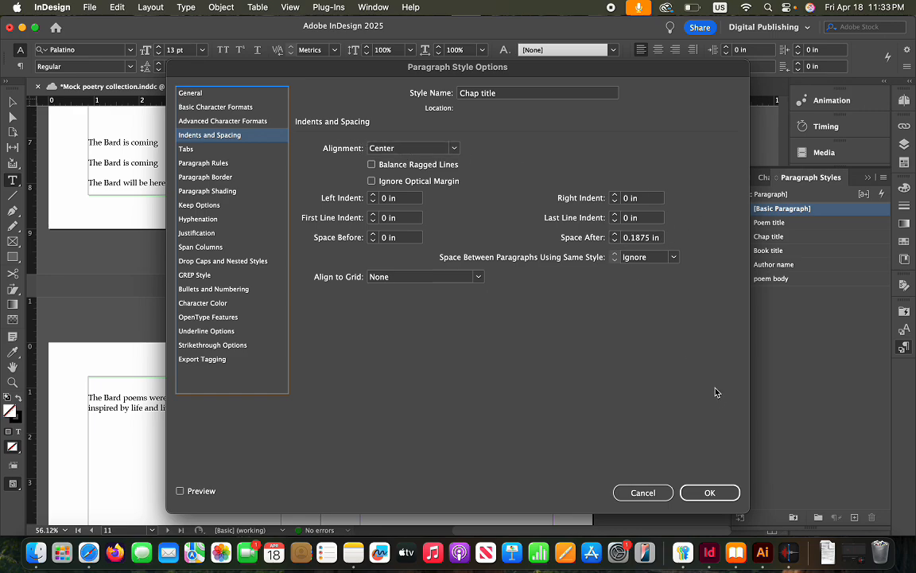
click(706, 493)
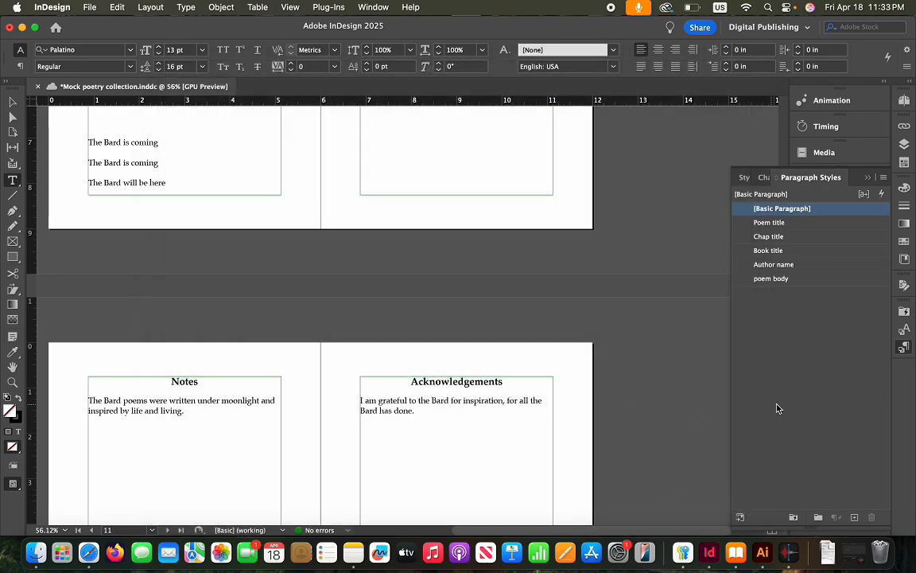
Set the Poem title style's Space After to 0.1875 in, then scroll back to Bard returns
scroll(373, 232, up, 10)
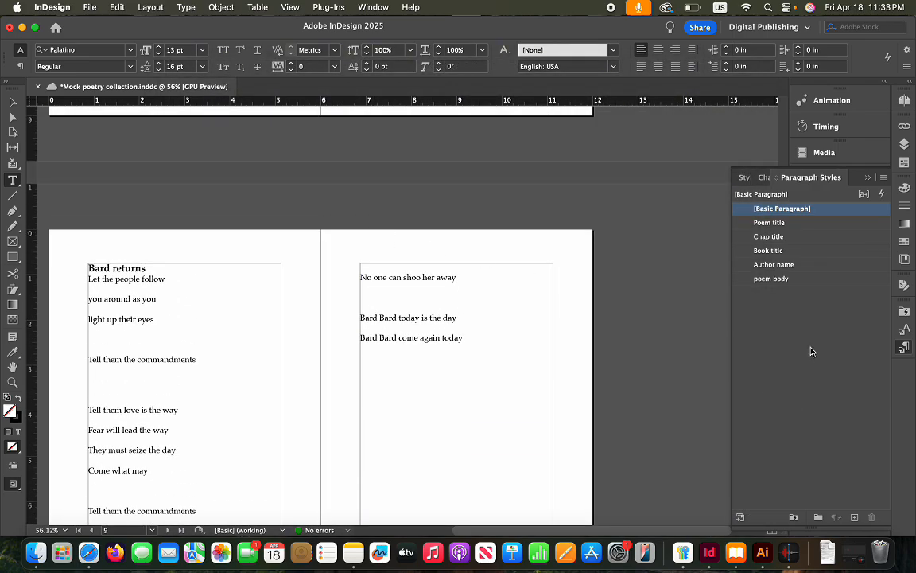
right_click(806, 229)
click(750, 237)
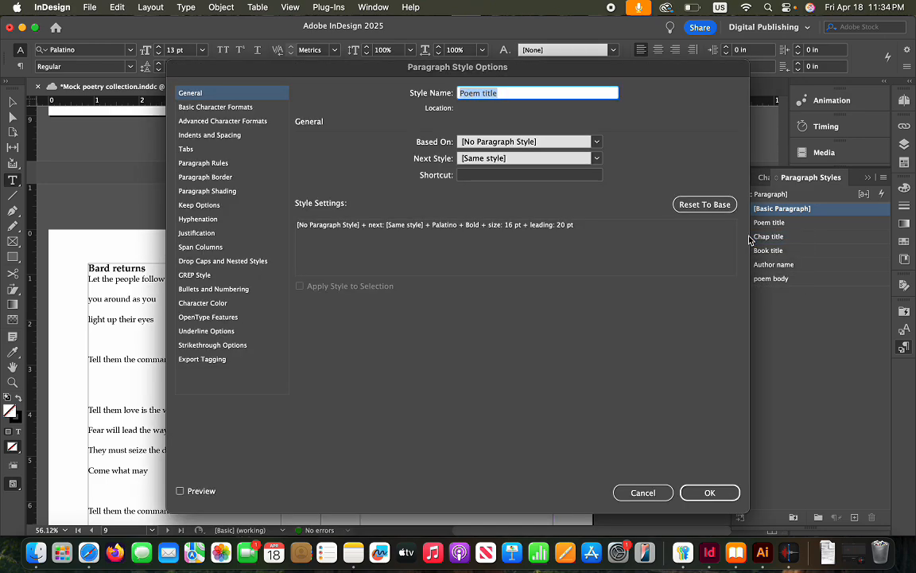
click(226, 152)
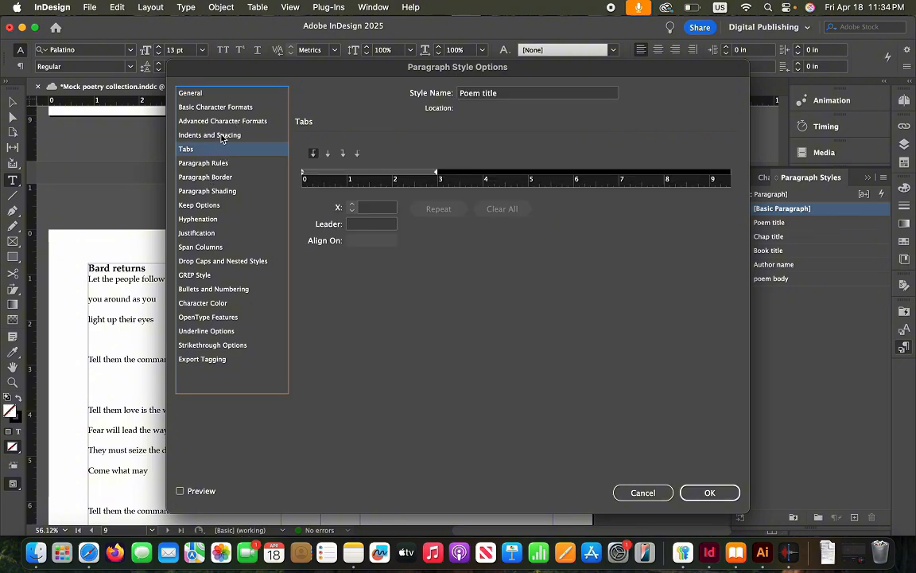
click(203, 134)
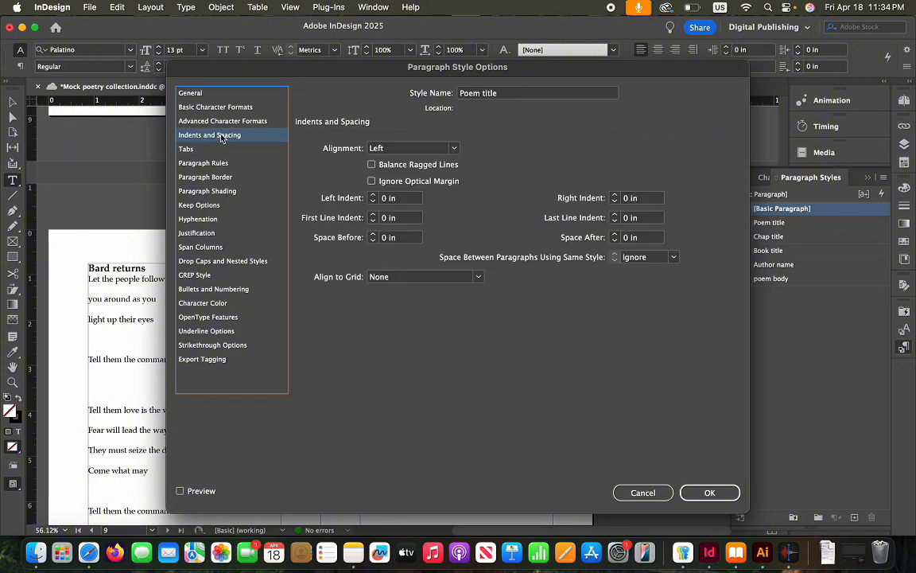
click(615, 235)
click(614, 236)
click(615, 235)
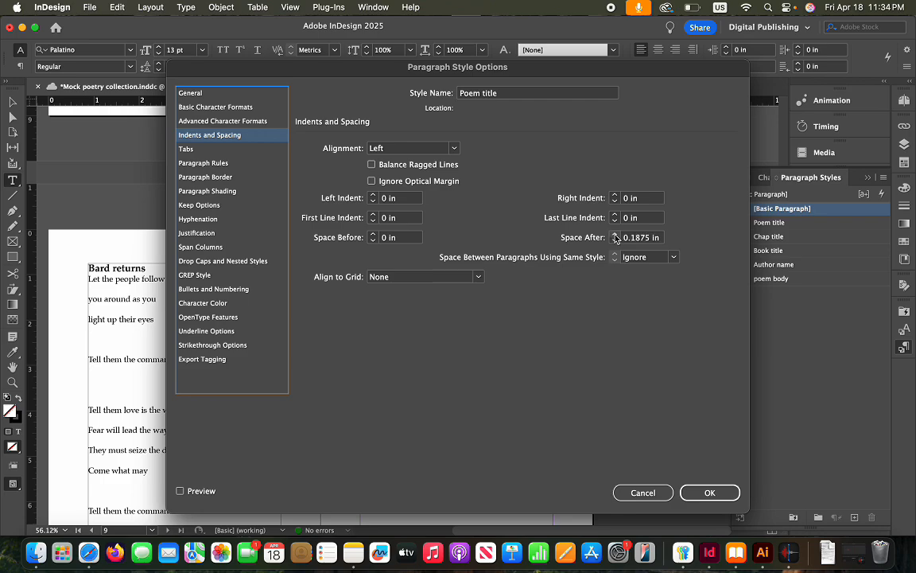
click(615, 235)
click(615, 240)
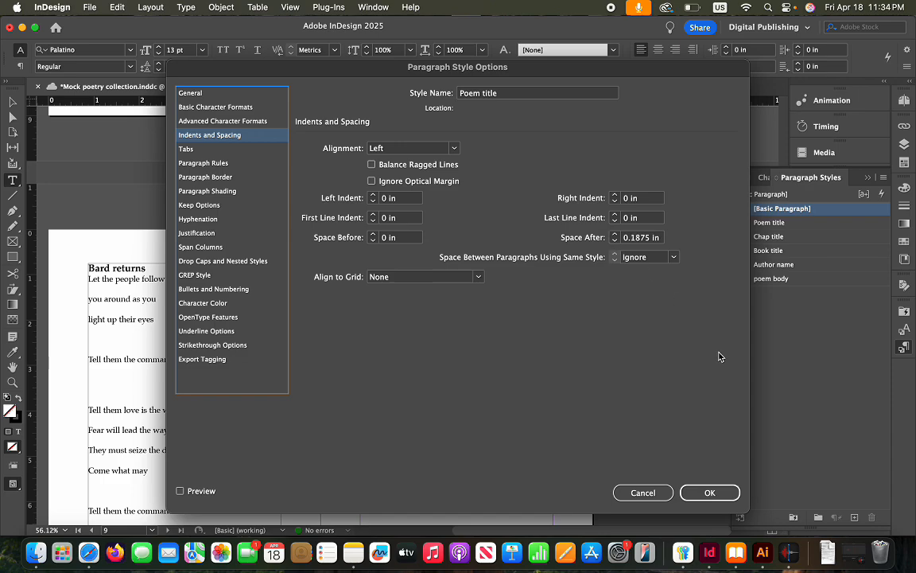
click(716, 492)
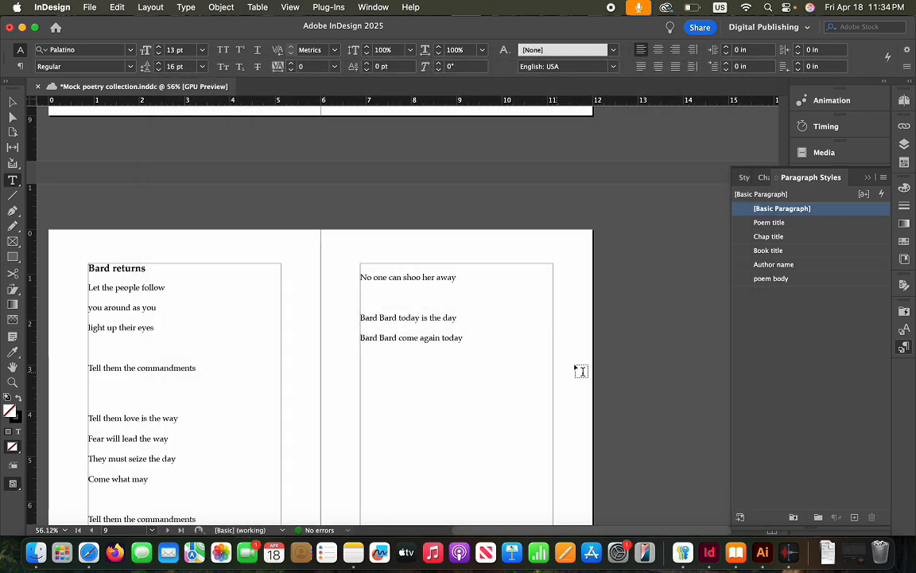
scroll(547, 351, up, 2)
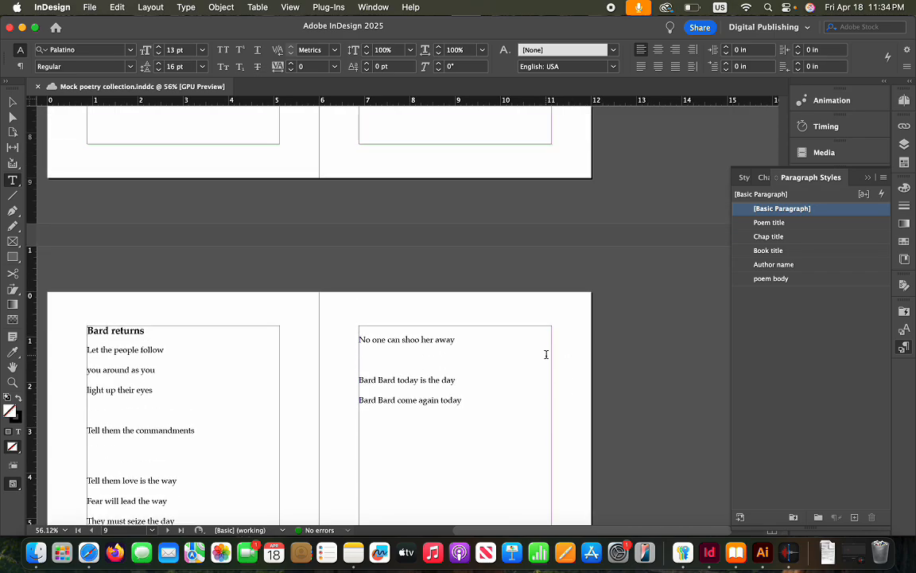
scroll(547, 354, up, 15)
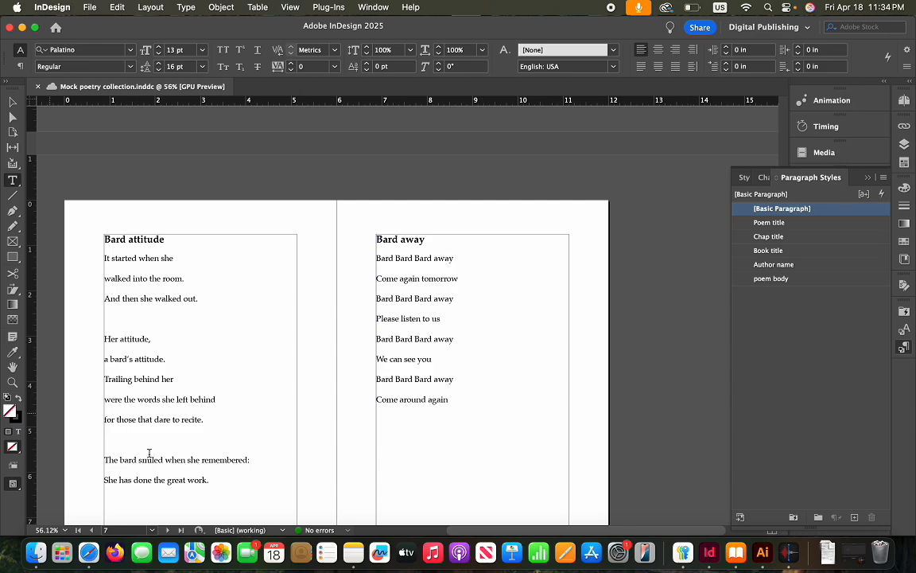
Scroll up through the Word manuscript to the Contents page, then switch back to InDesign
click(94, 549)
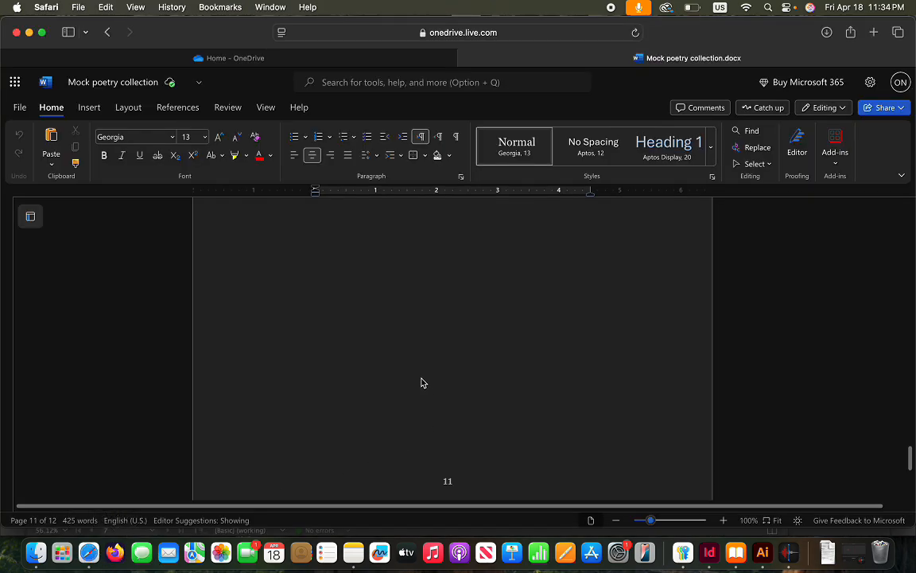
scroll(422, 383, up, 15)
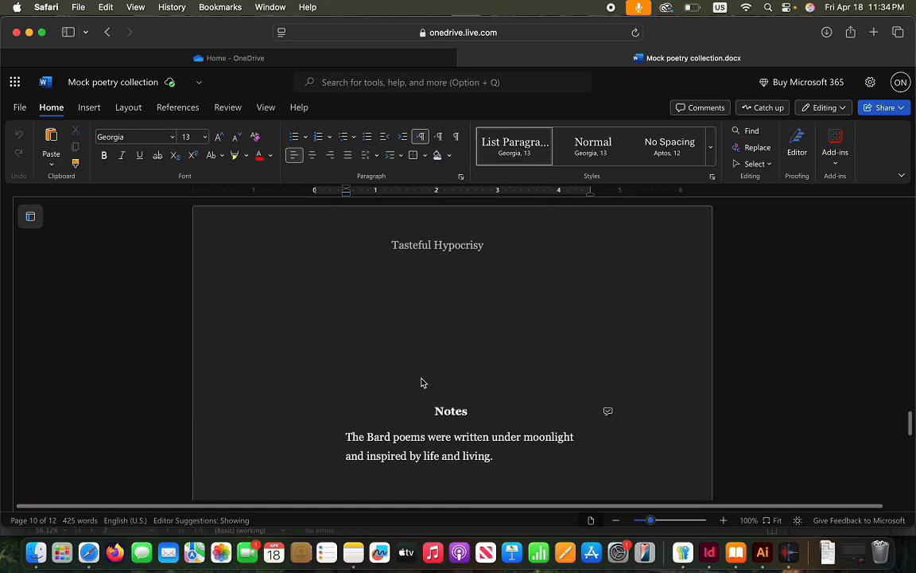
scroll(421, 383, up, 10)
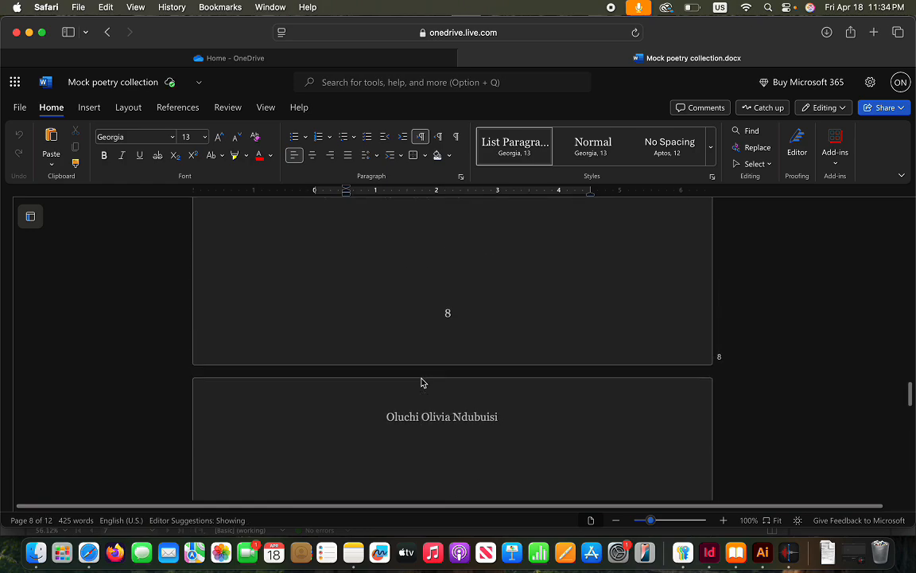
scroll(421, 378, up, 10)
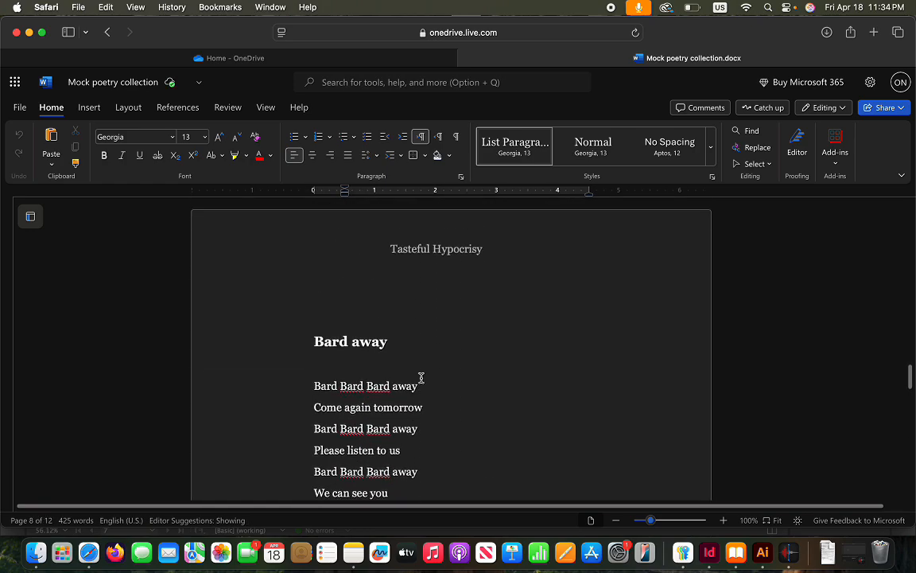
scroll(421, 378, up, 8)
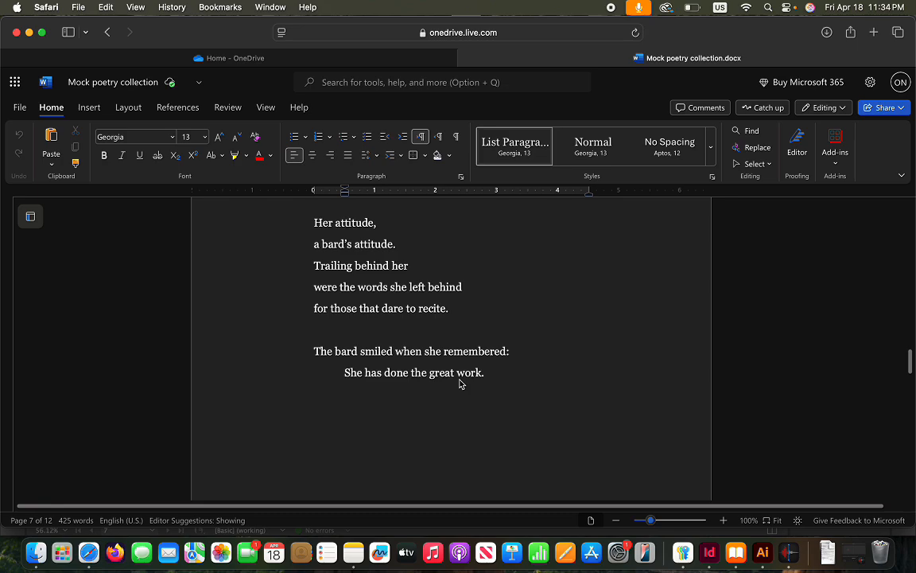
scroll(459, 385, up, 20)
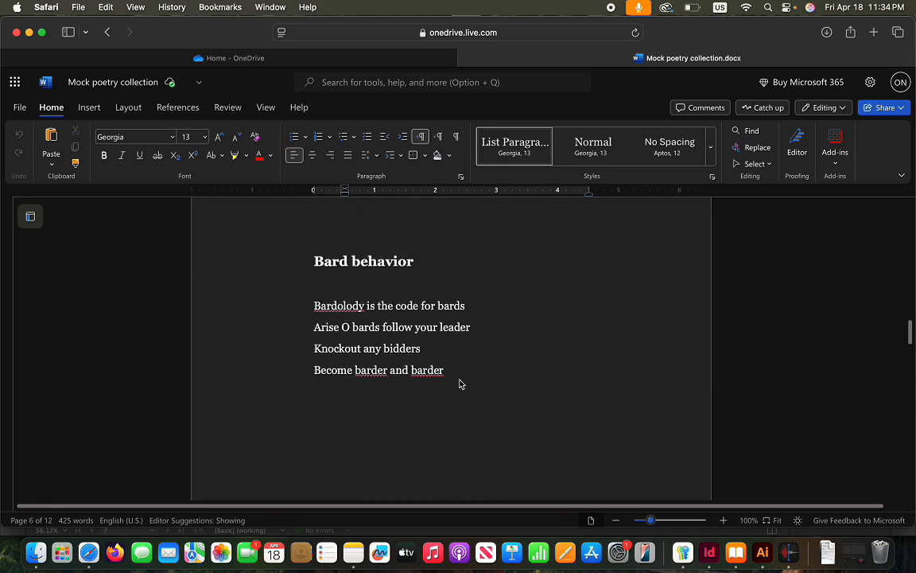
scroll(460, 384, up, 20)
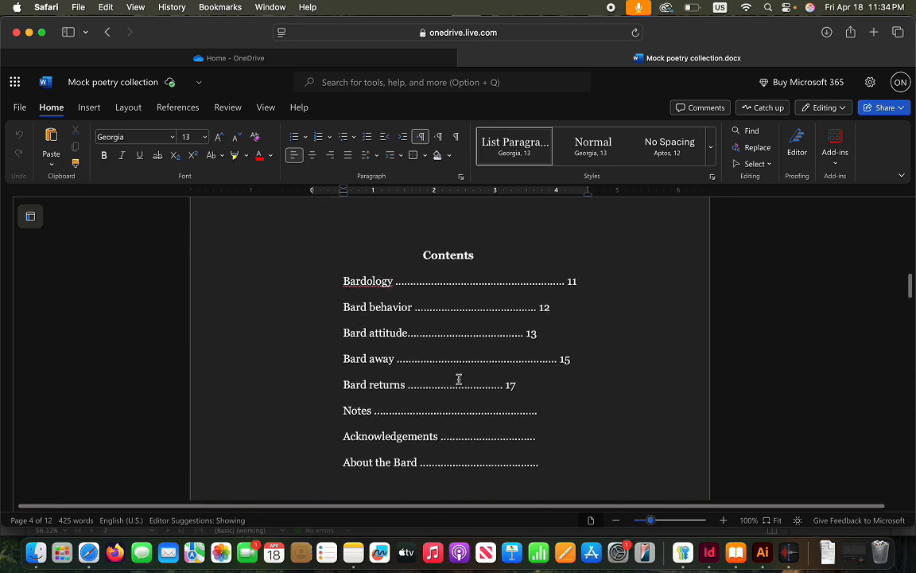
scroll(459, 379, up, 3)
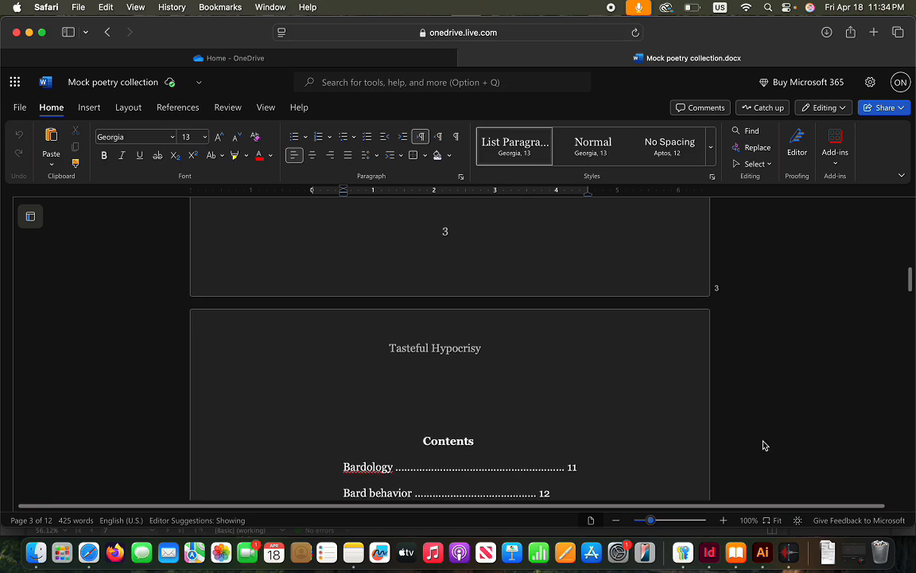
click(709, 557)
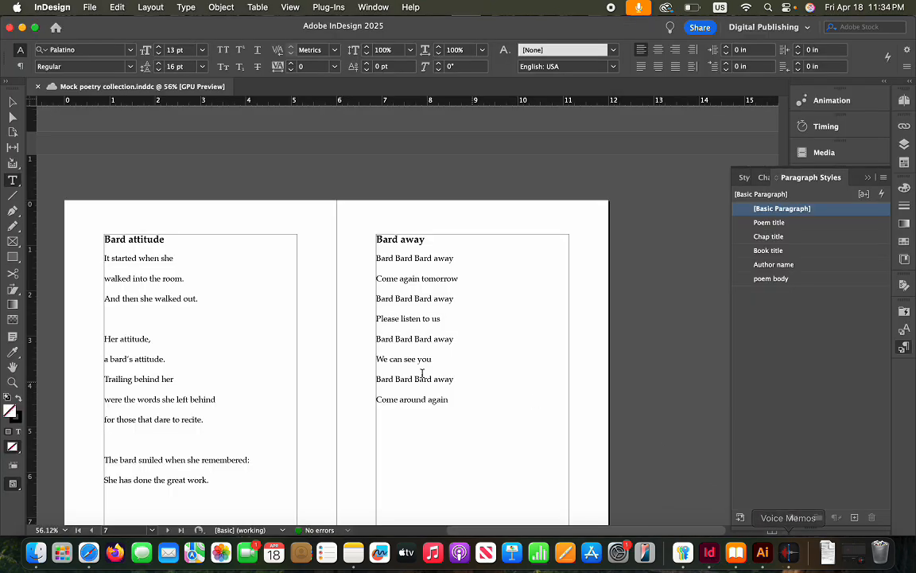
Give the line 'She has done the great work.' a 0.25 in first-line indent
scroll(249, 408, down, 3)
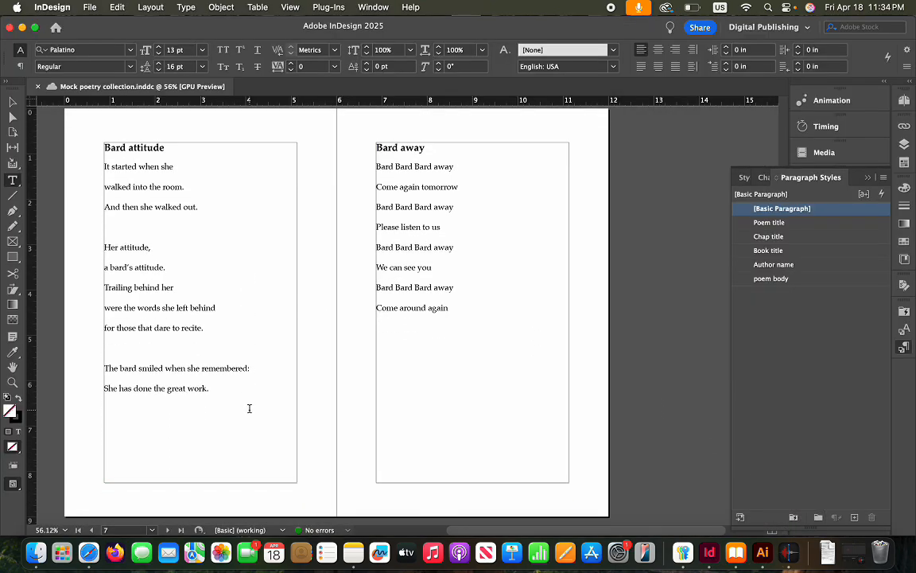
click(104, 389)
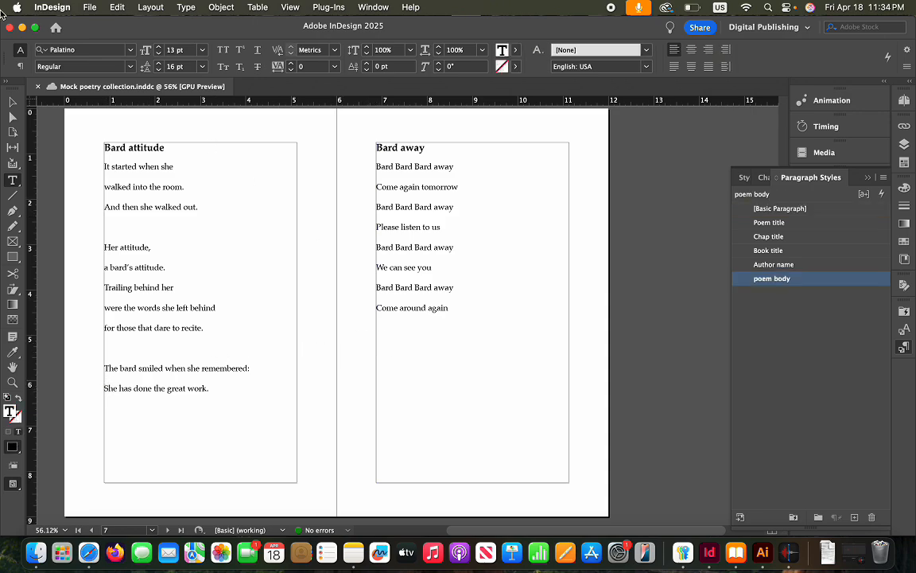
click(19, 65)
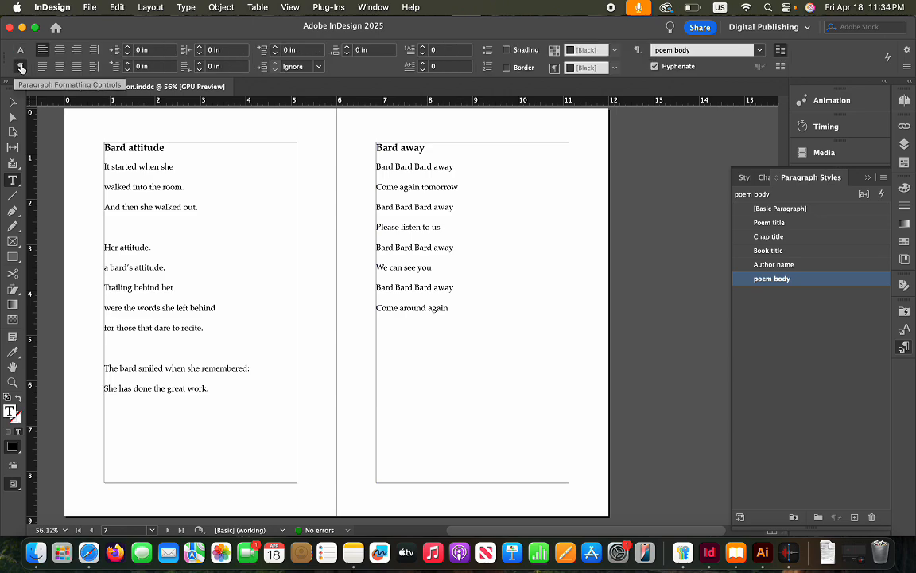
click(127, 64)
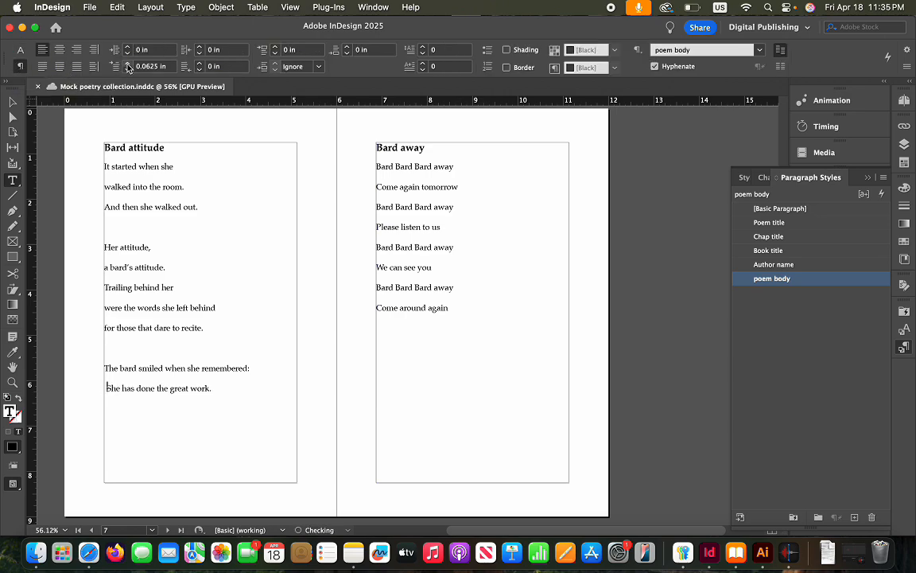
click(127, 63)
click(127, 63)
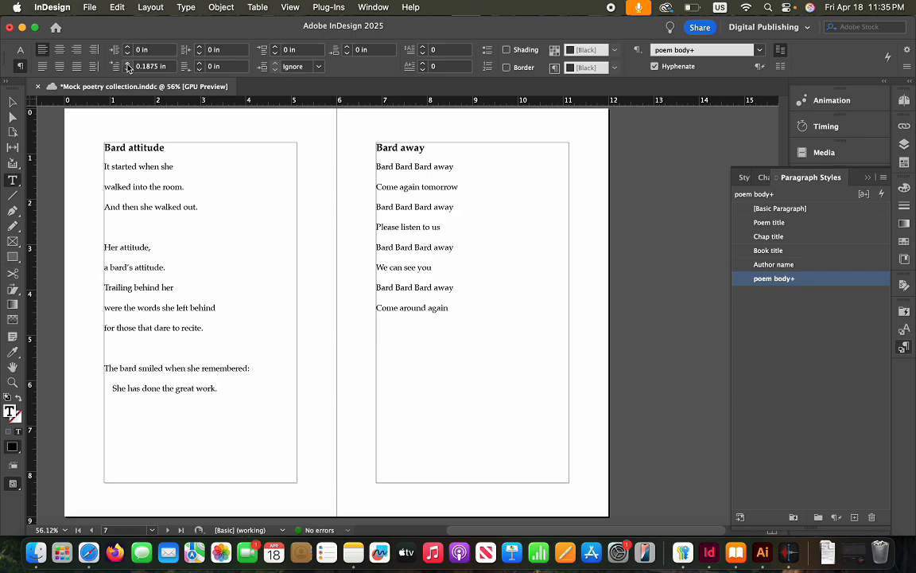
click(127, 63)
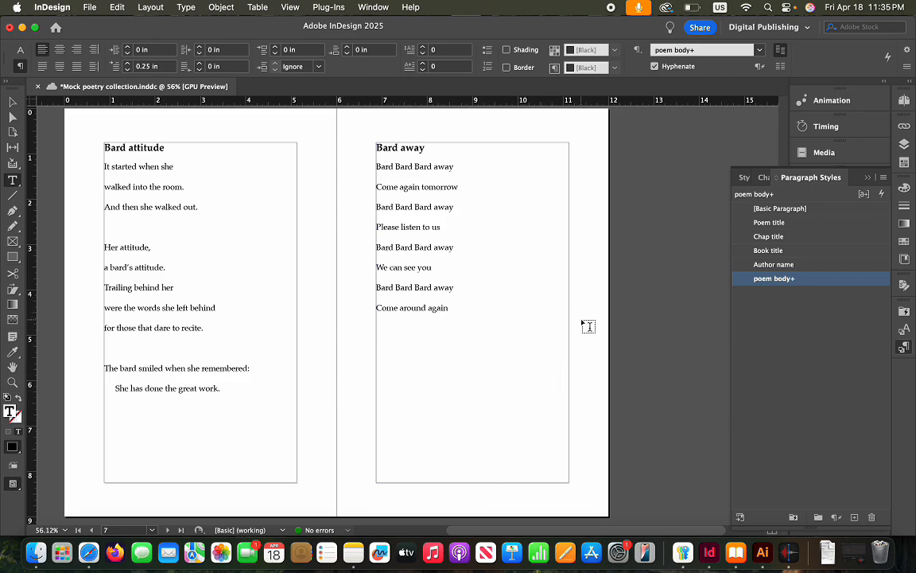
right_click(802, 278)
click(726, 291)
click(215, 137)
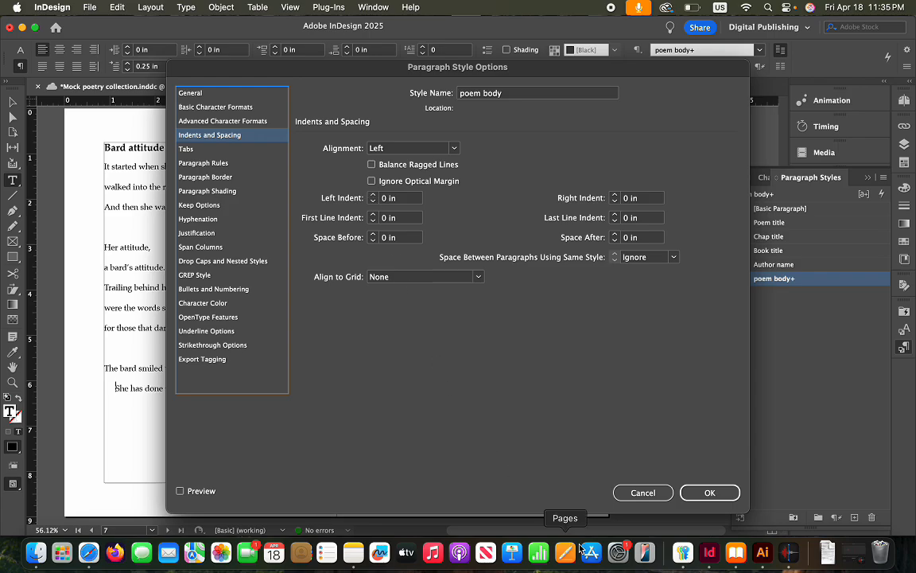
click(642, 495)
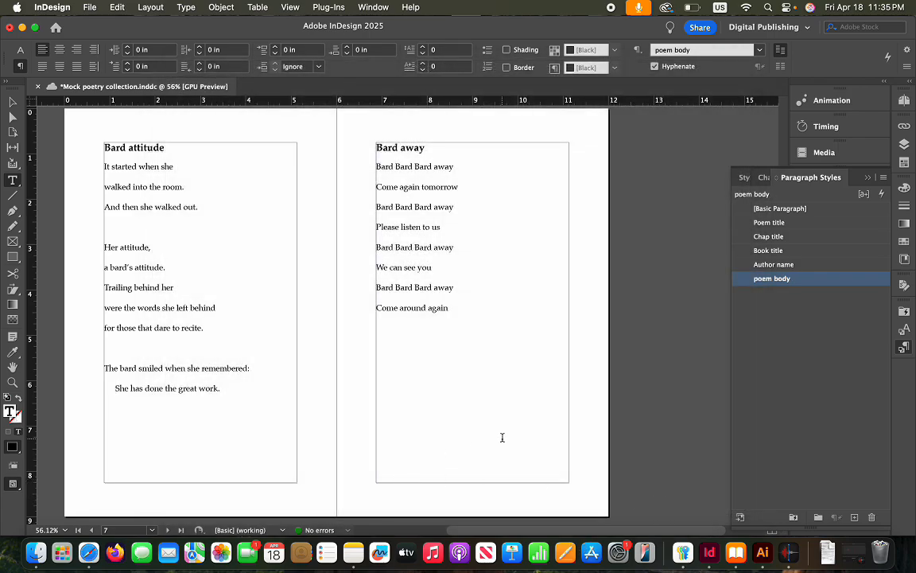
click(589, 438)
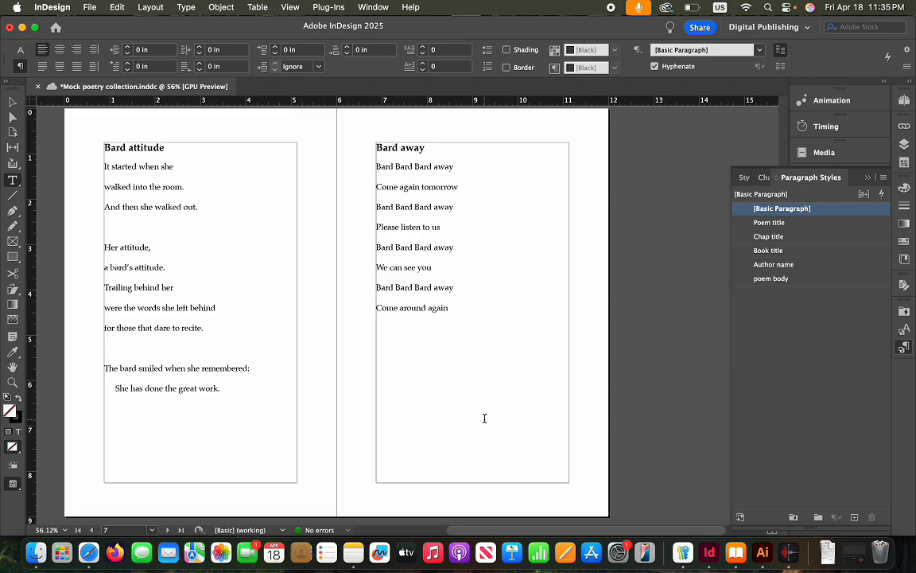
Scroll to cover page a1, collapse the Paragraph Styles panel, and begin exporting as EPUB (Reflowable)
scroll(485, 418, up, 20)
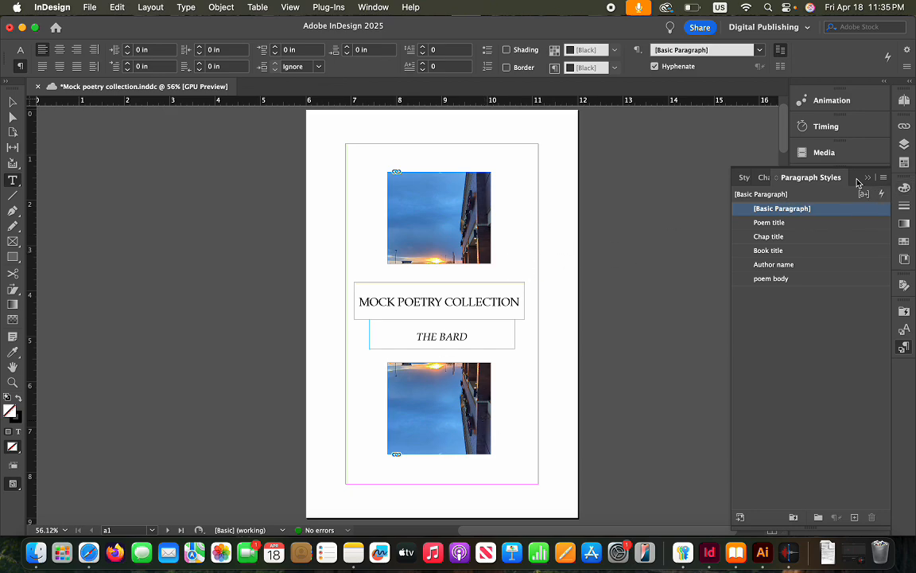
click(868, 178)
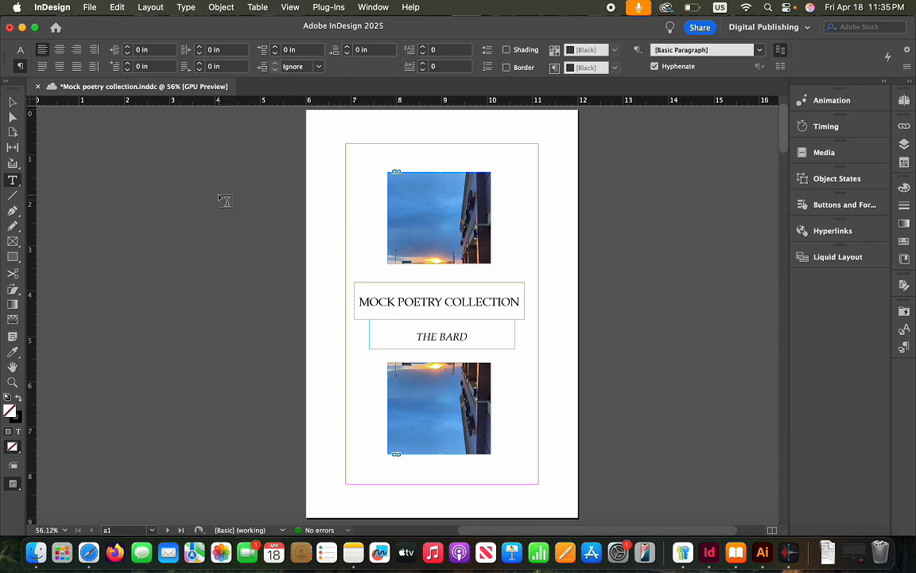
click(90, 9)
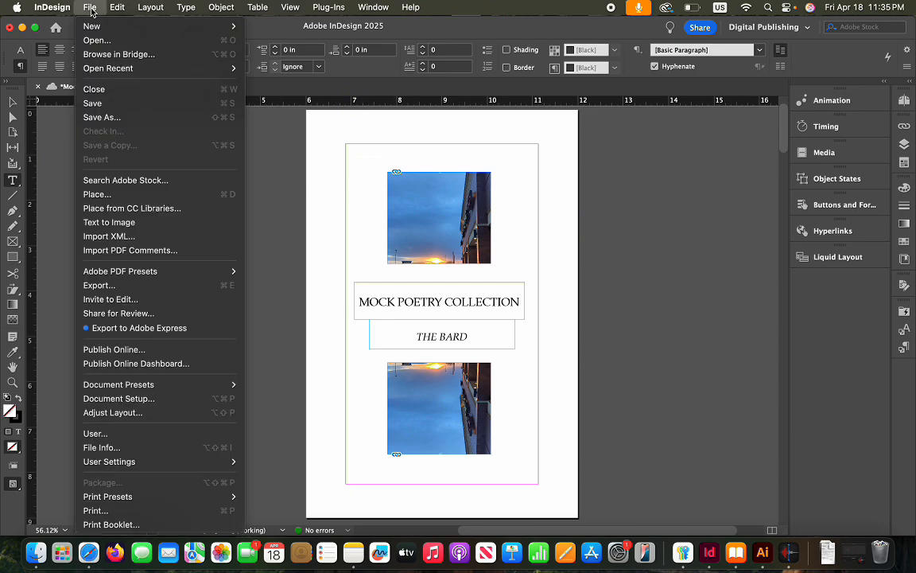
click(113, 286)
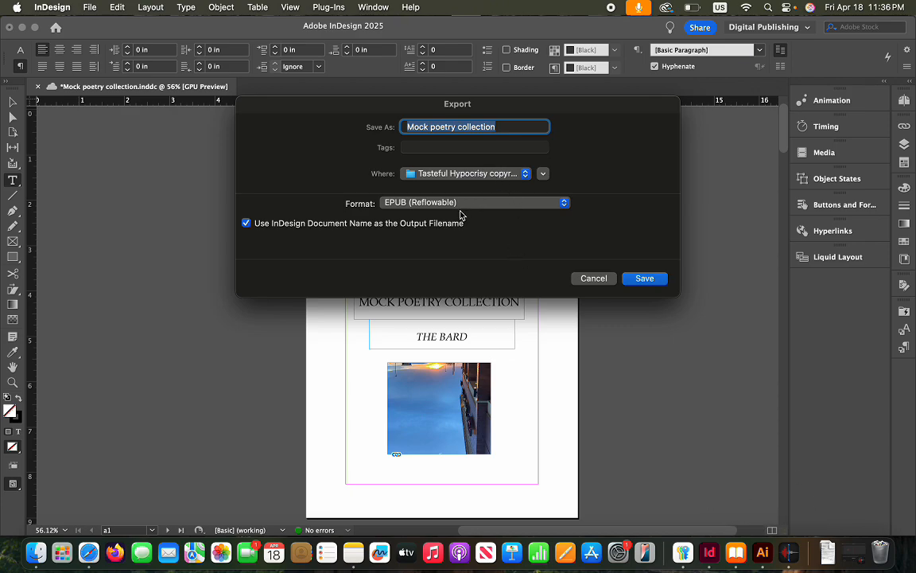
Save the reflowable EPUB export with Split Document enabled
click(649, 280)
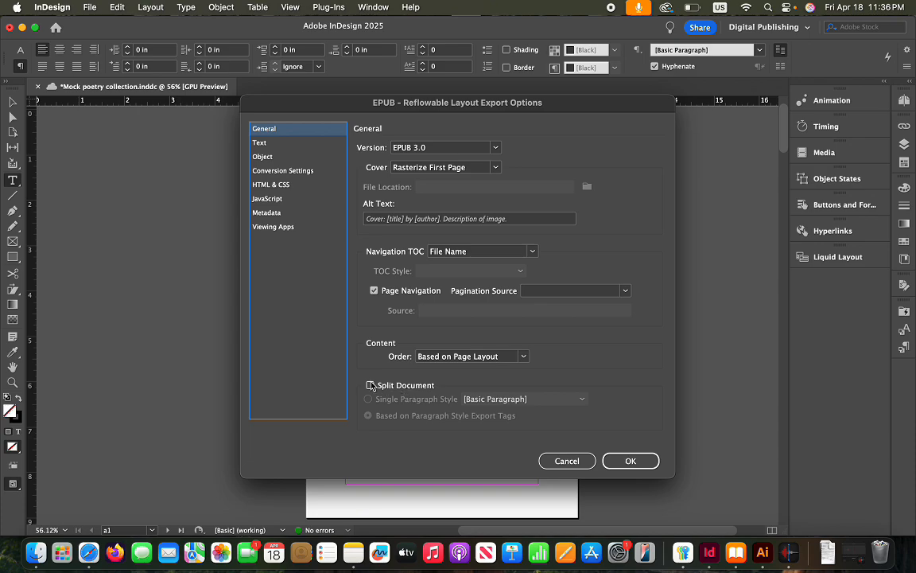
click(407, 385)
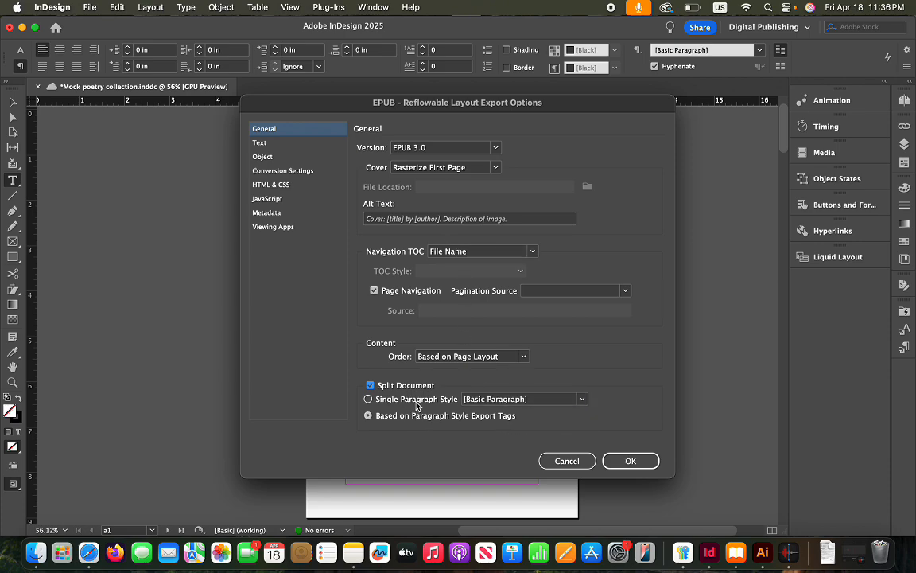
click(628, 460)
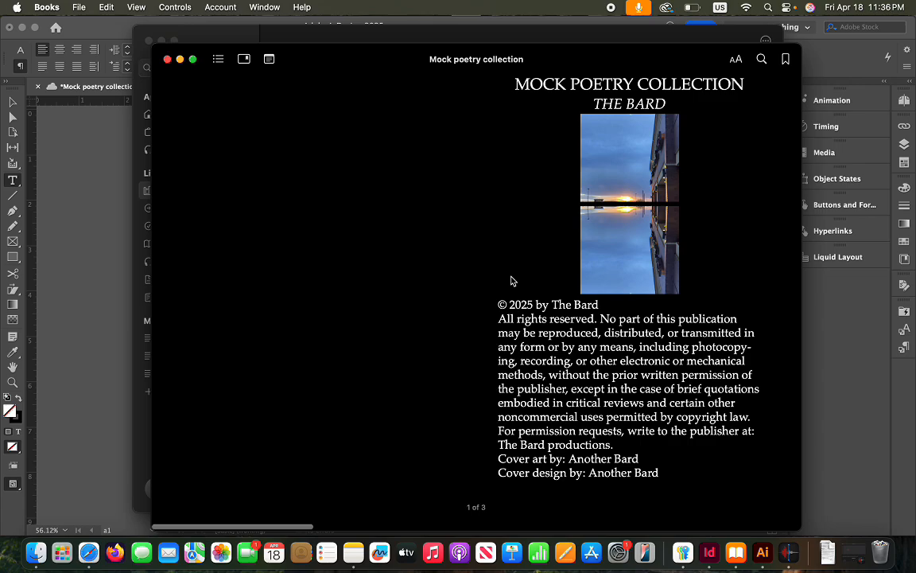
Page forward to the Notes and Acknowledgements page, then back to the title page
key(Right)
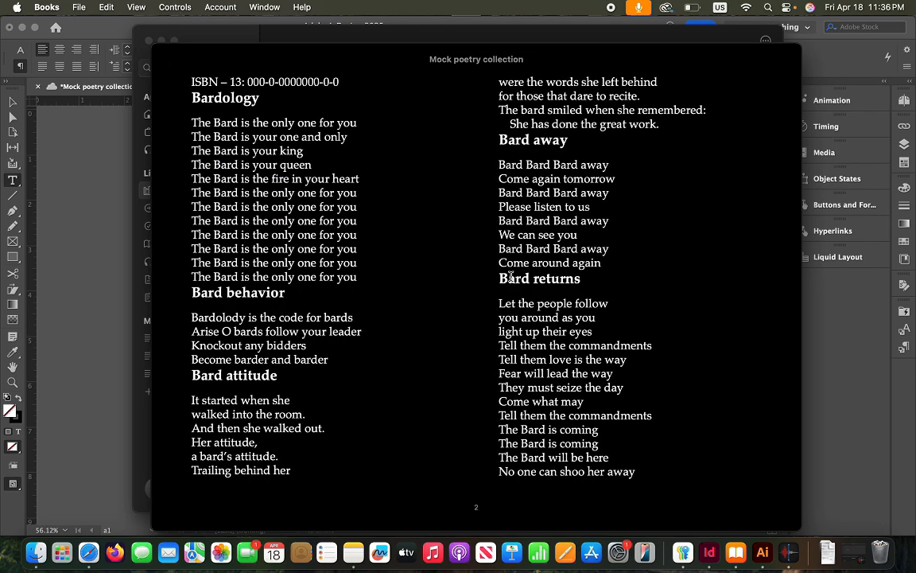
key(Right)
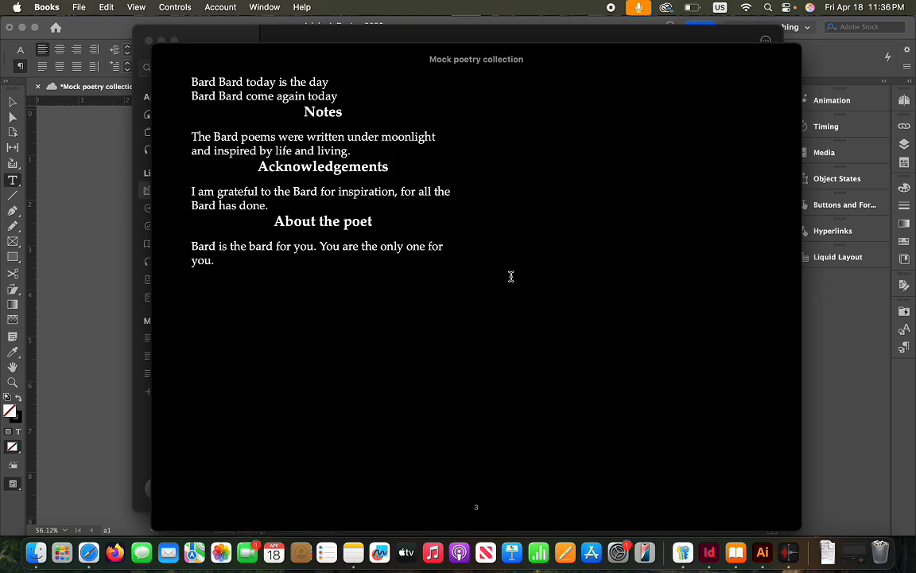
key(Left)
key(Left)
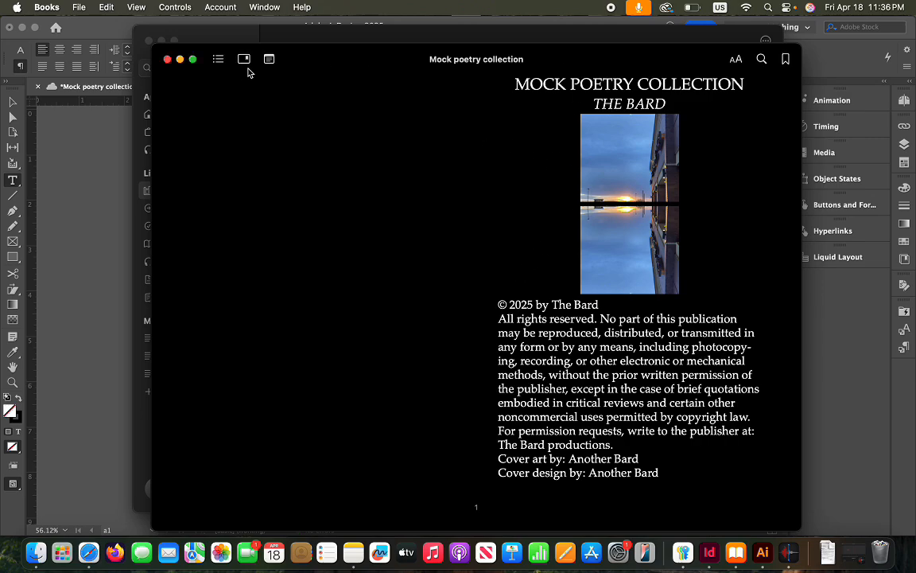
Check the book's table of contents, then close the preview to the All library
click(269, 59)
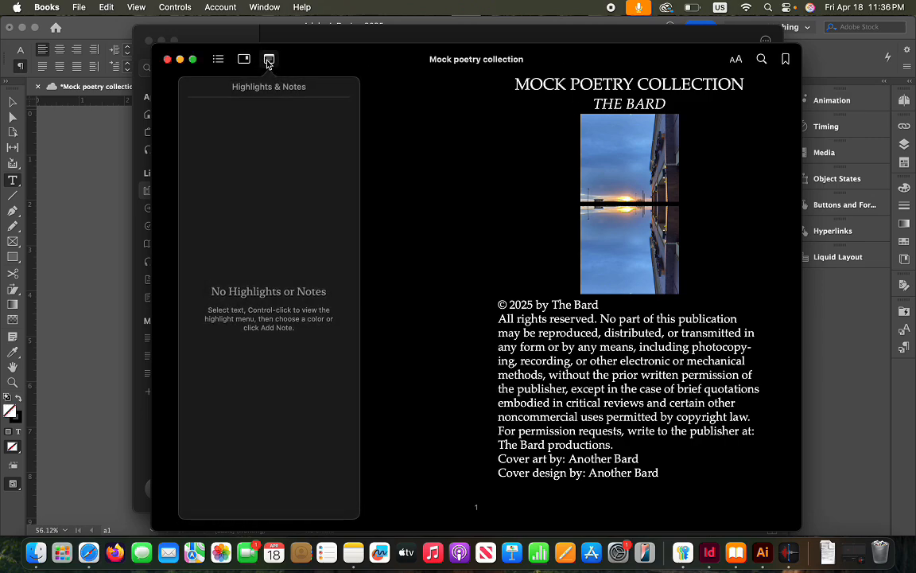
click(218, 60)
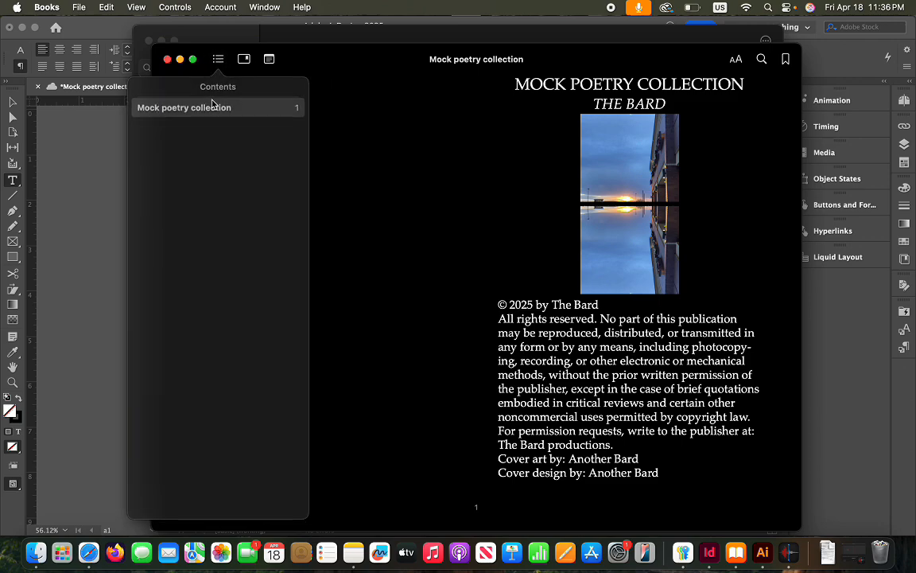
click(236, 110)
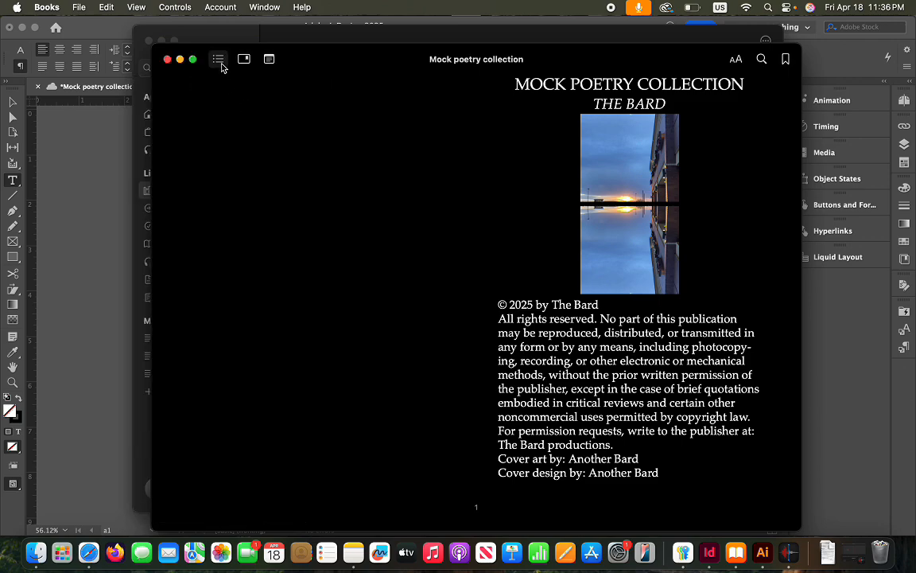
click(218, 60)
click(274, 116)
click(167, 59)
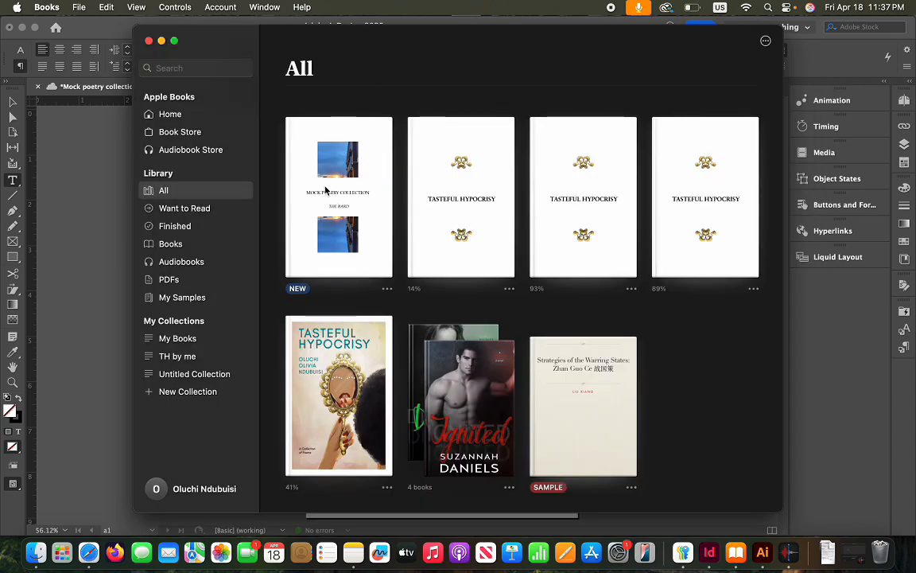
Remove the Mock Poetry Collection download from this Mac and close the Books window
click(388, 291)
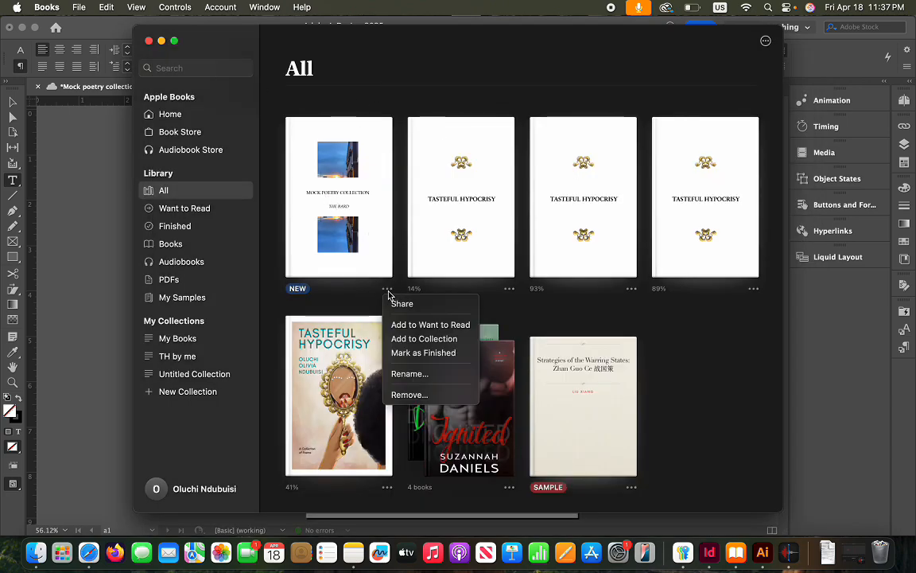
click(425, 398)
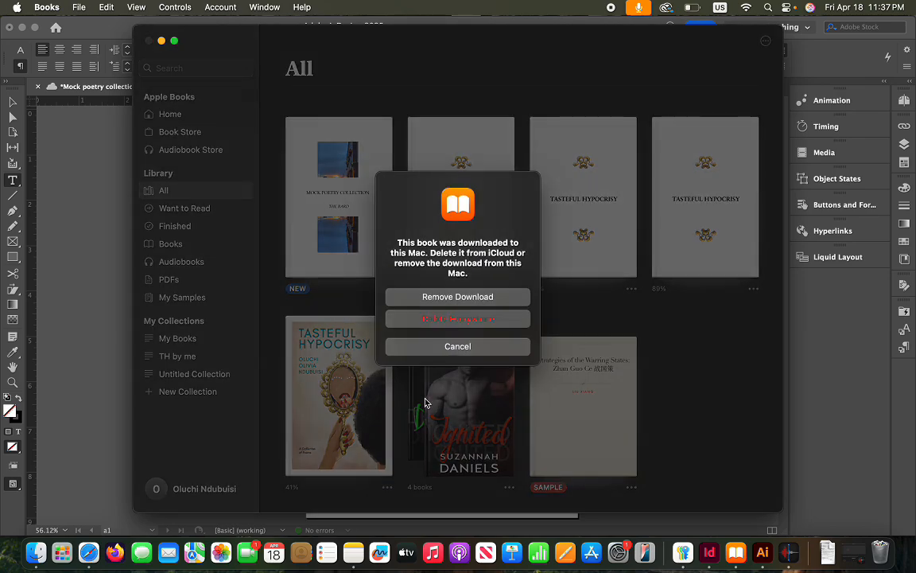
click(467, 297)
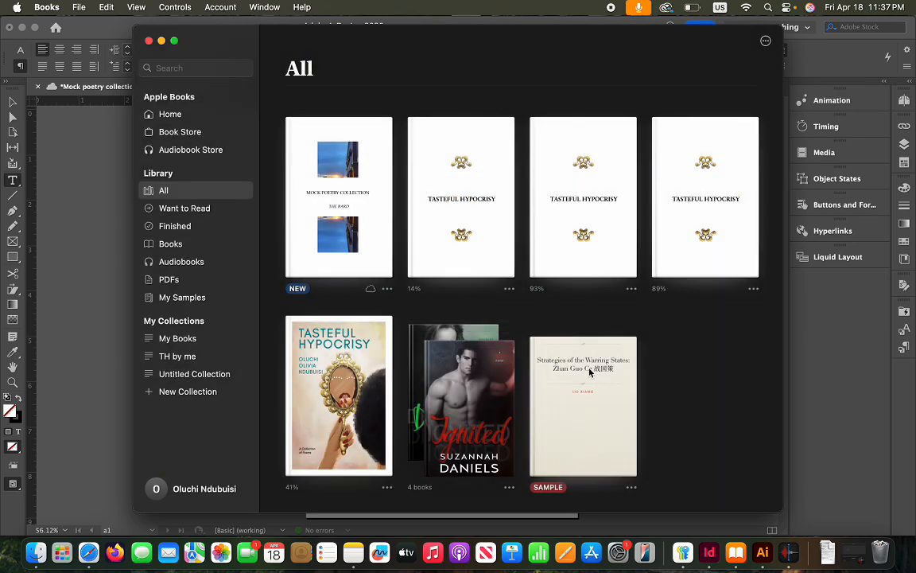
click(148, 41)
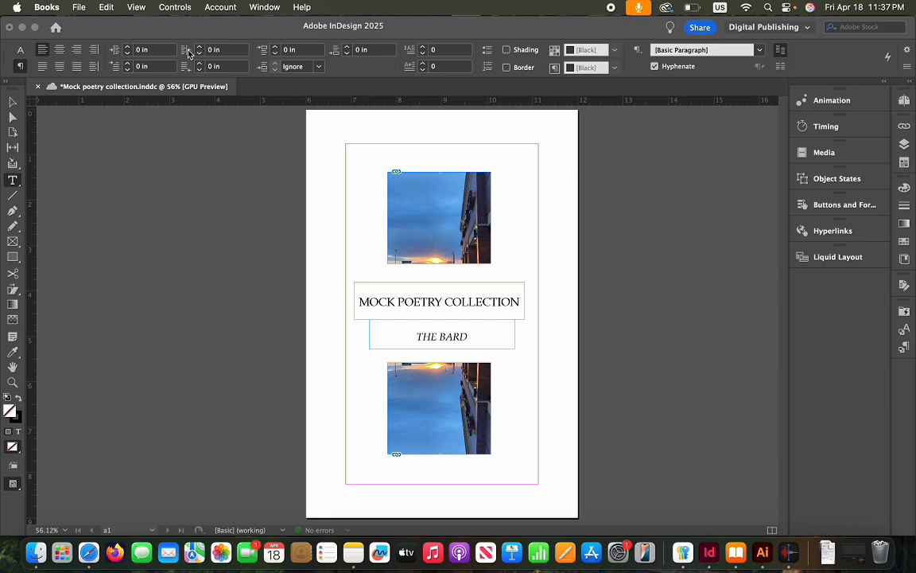
Marquee-select both sky photos and the title and author frames on the cover page
click(330, 205)
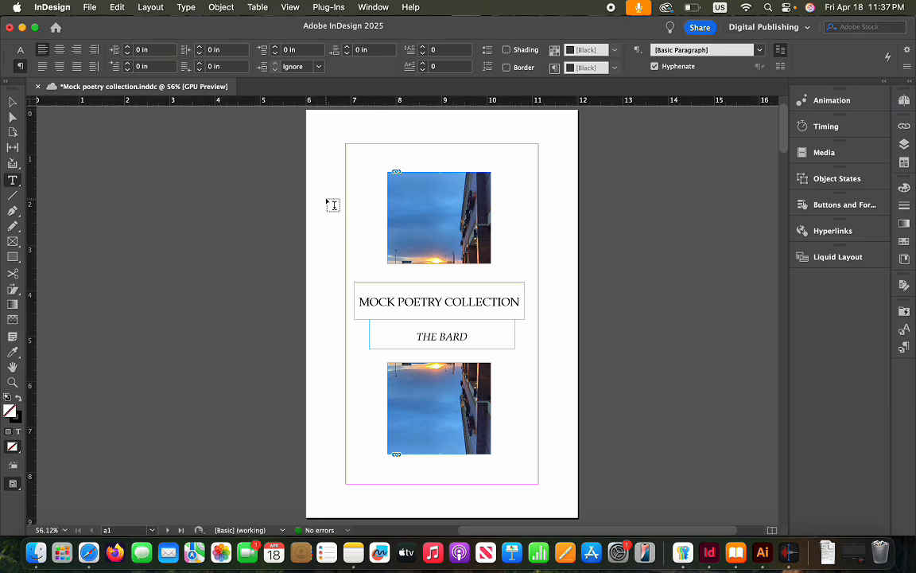
click(220, 7)
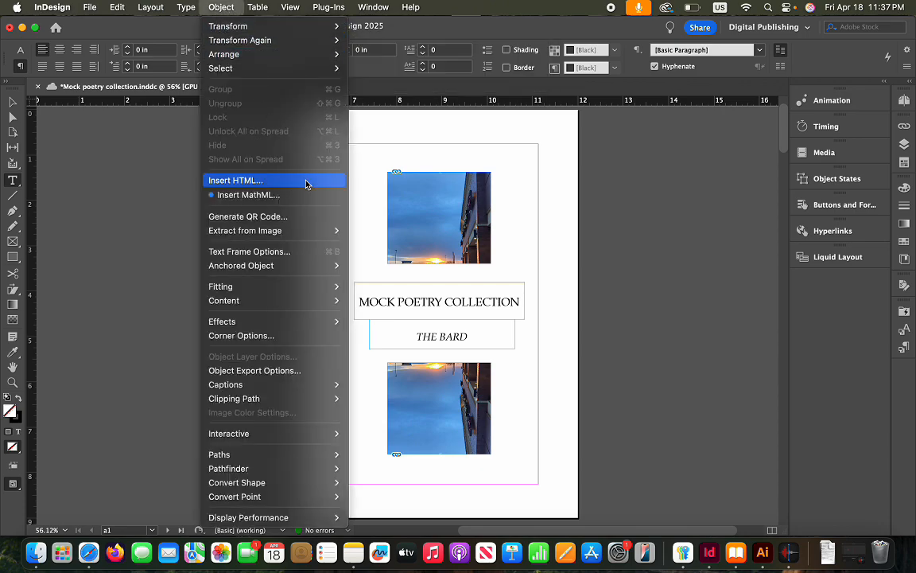
mouse_move(337, 237)
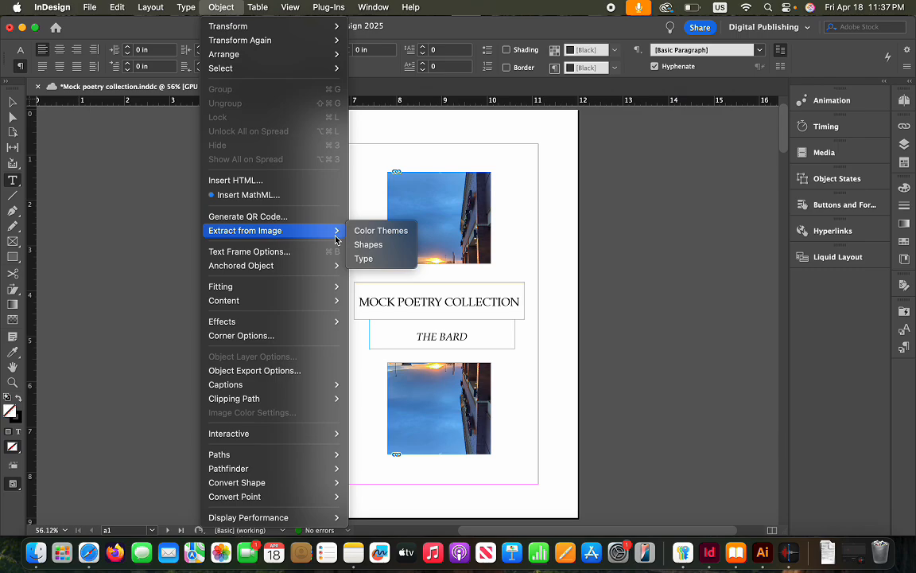
click(529, 203)
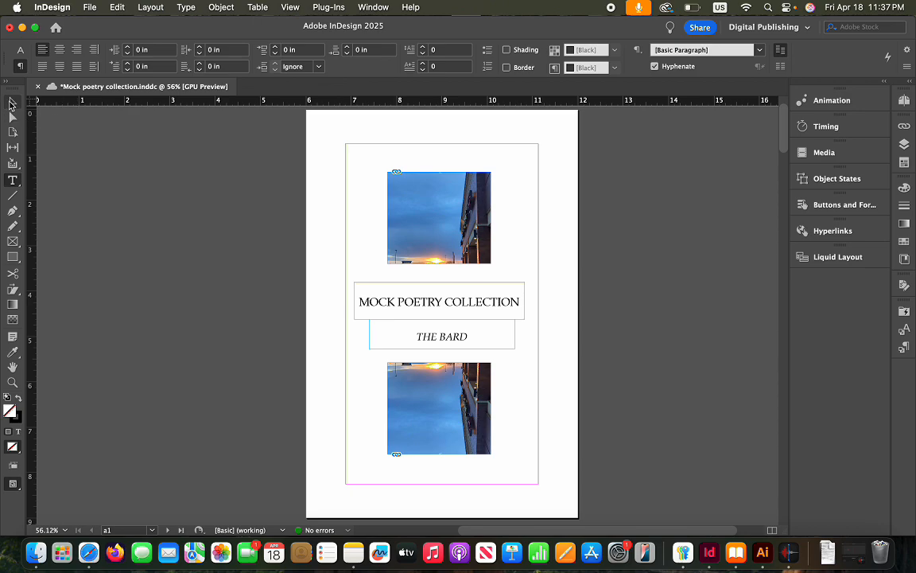
click(11, 102)
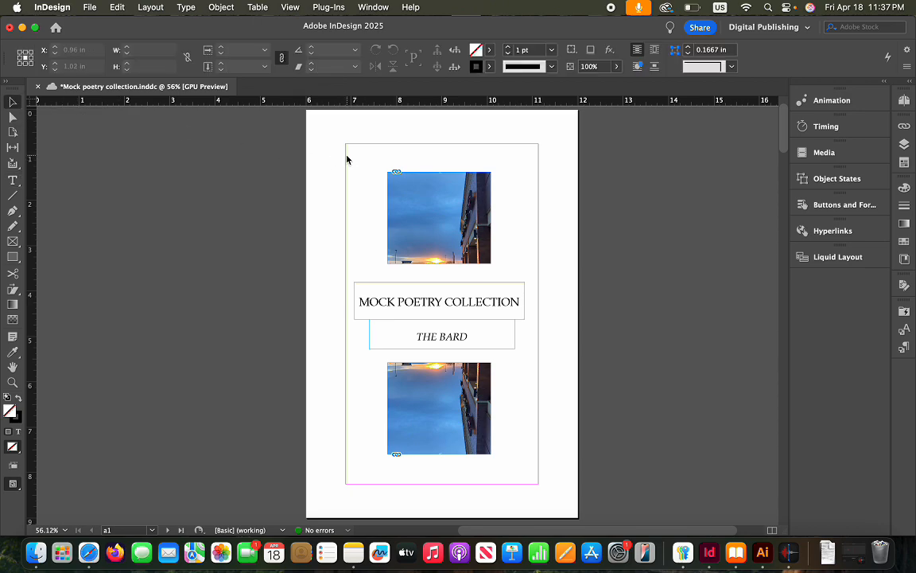
drag(348, 155, 533, 470)
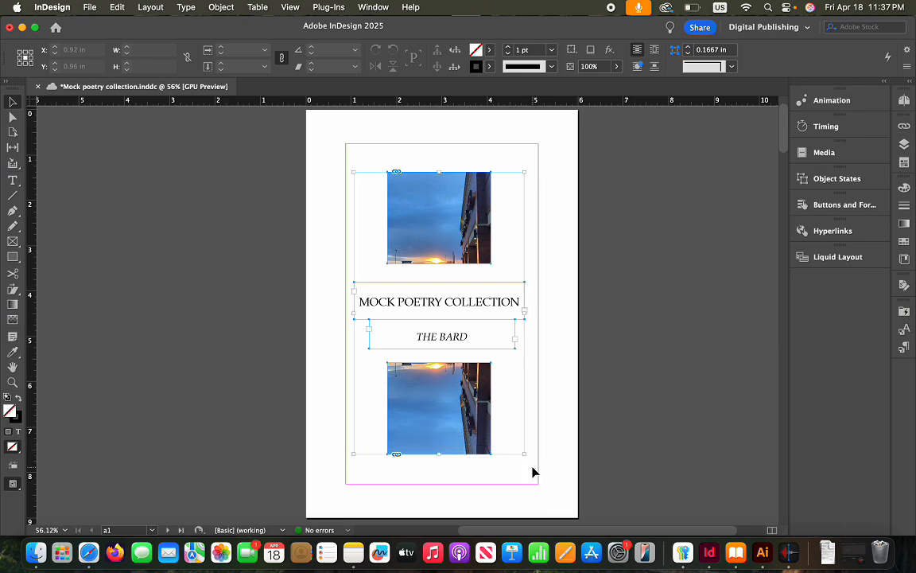
Review the selection's Object Export Options, leaving appearance at Default, and close unchanged
click(218, 10)
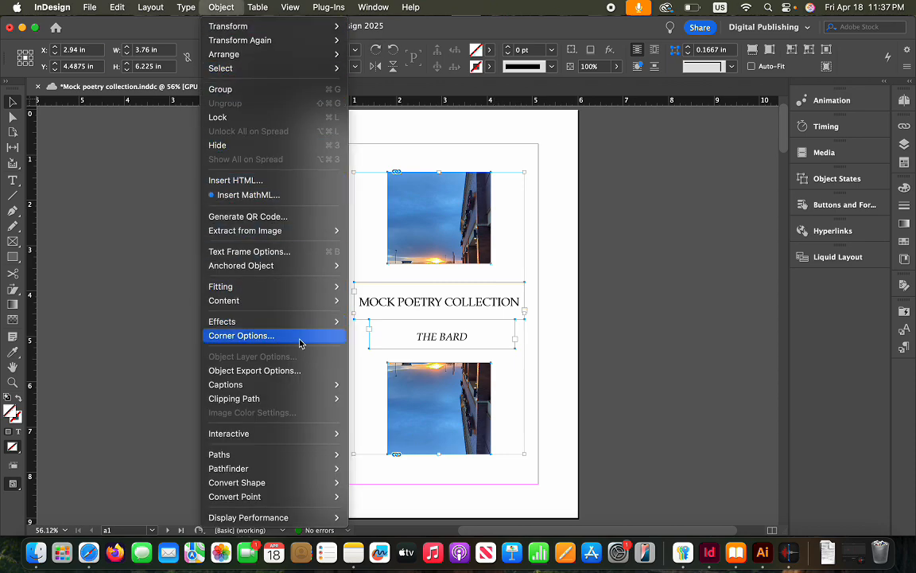
click(293, 372)
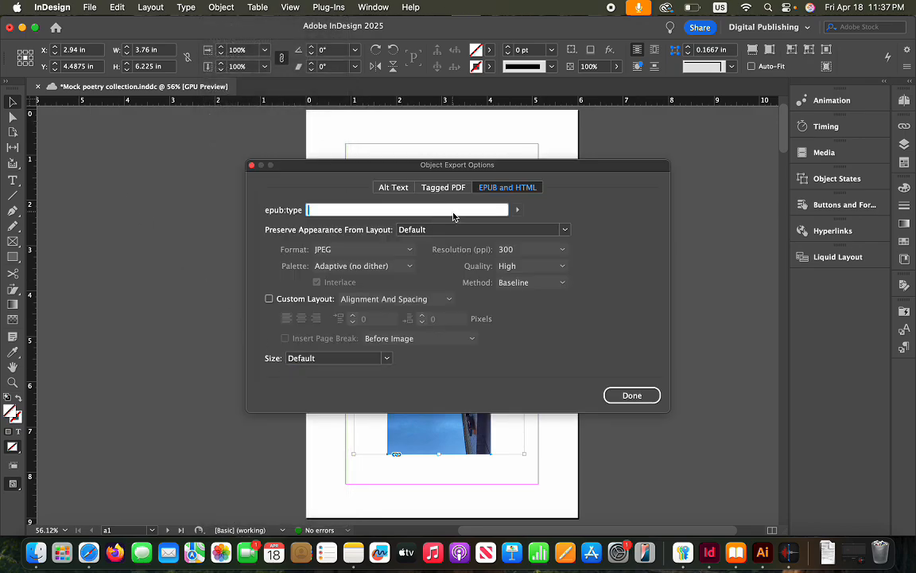
click(565, 230)
click(566, 234)
click(634, 395)
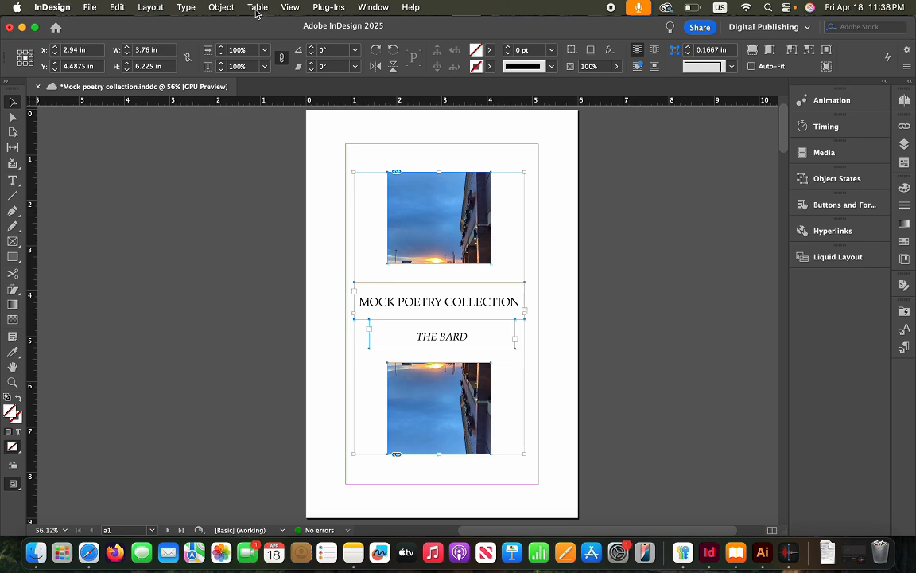
Group the cover photos and text frames, then open the group's EPUB and HTML export options
click(221, 7)
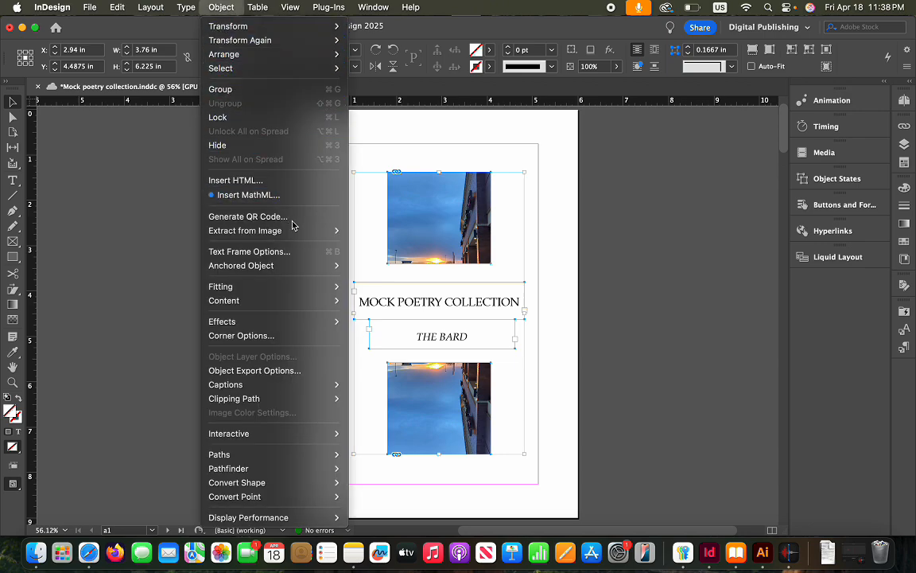
mouse_move(295, 229)
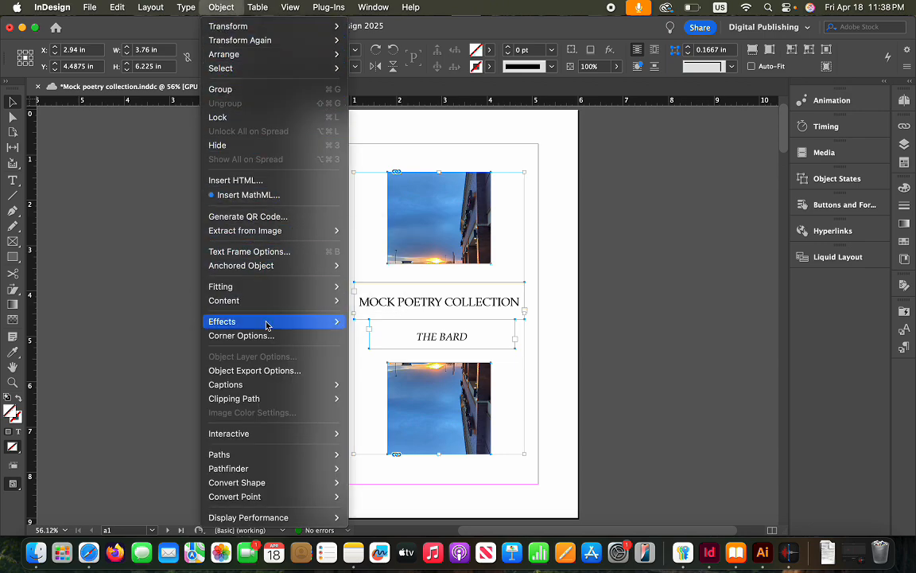
mouse_move(266, 325)
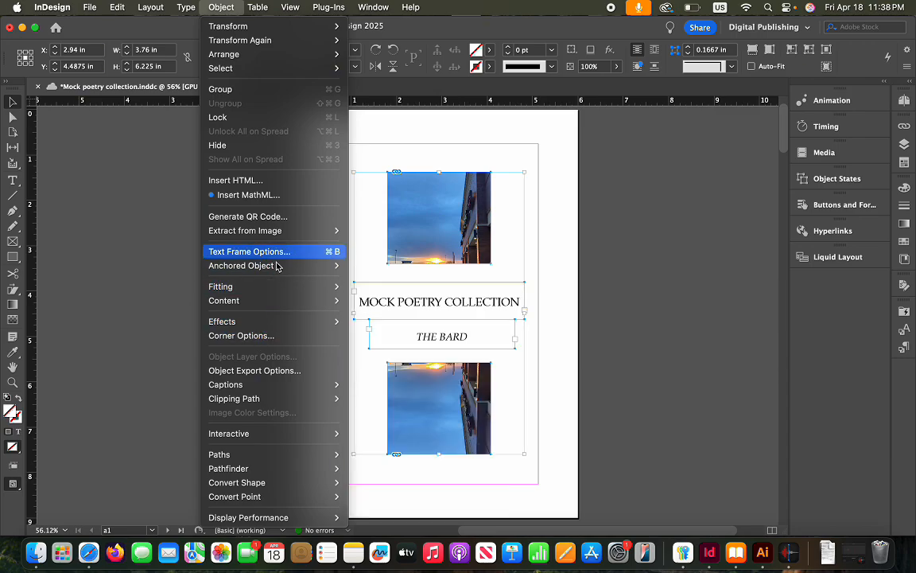
mouse_move(280, 286)
mouse_move(281, 308)
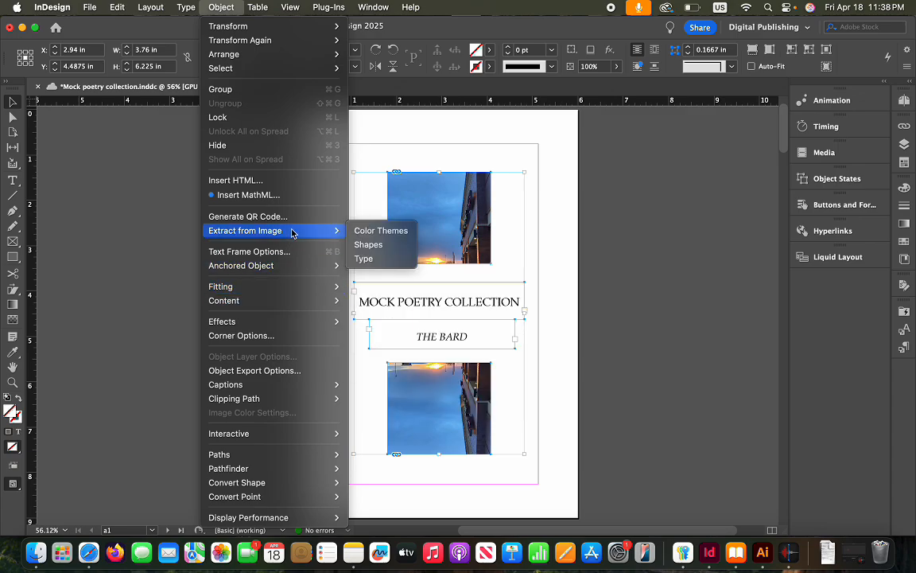
click(235, 90)
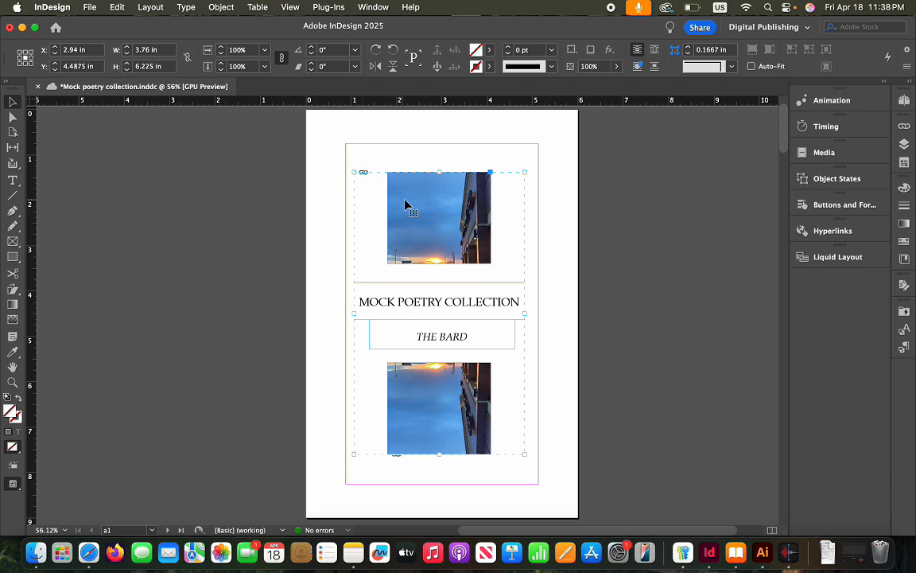
click(222, 8)
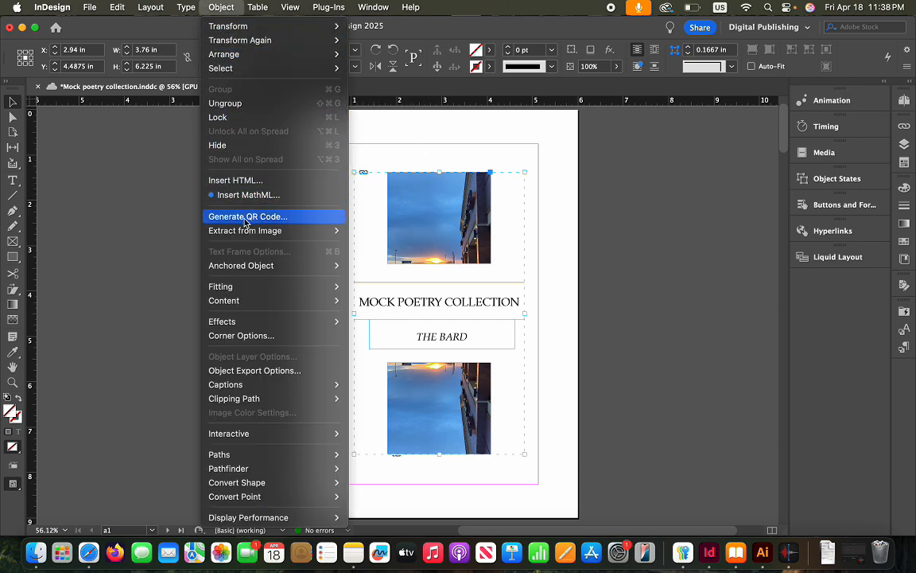
click(227, 370)
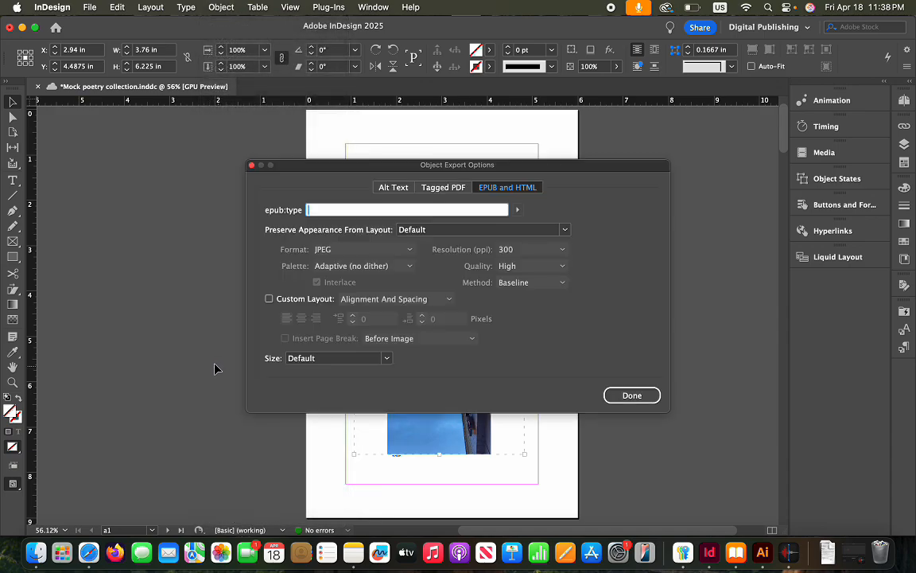
Tag the grouped cover with the epub:type Titles and Headings > covertitle
click(517, 210)
mouse_move(622, 220)
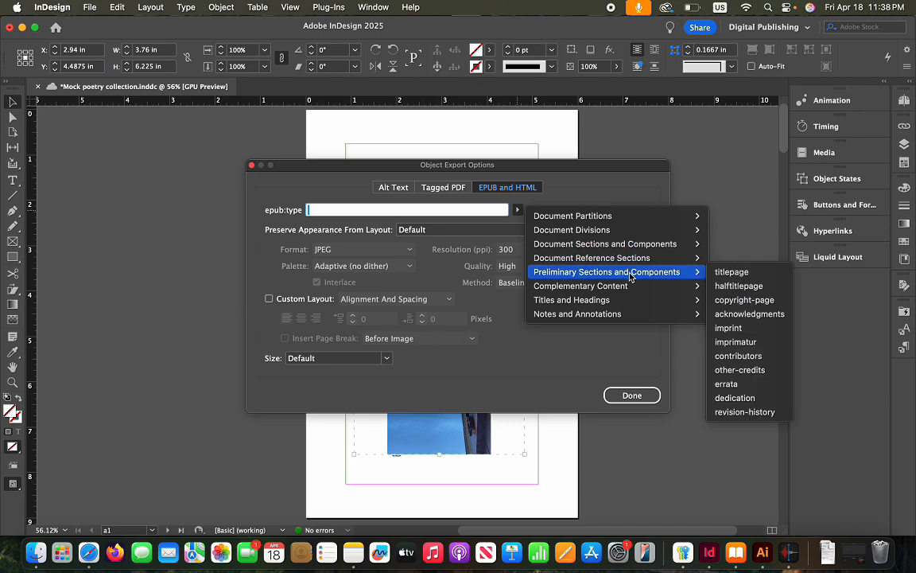
mouse_move(630, 288)
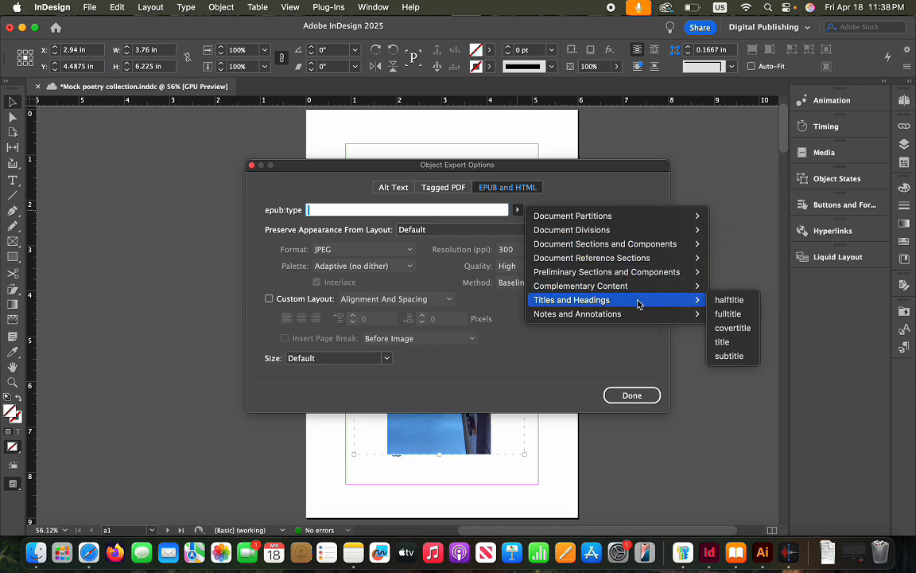
click(733, 327)
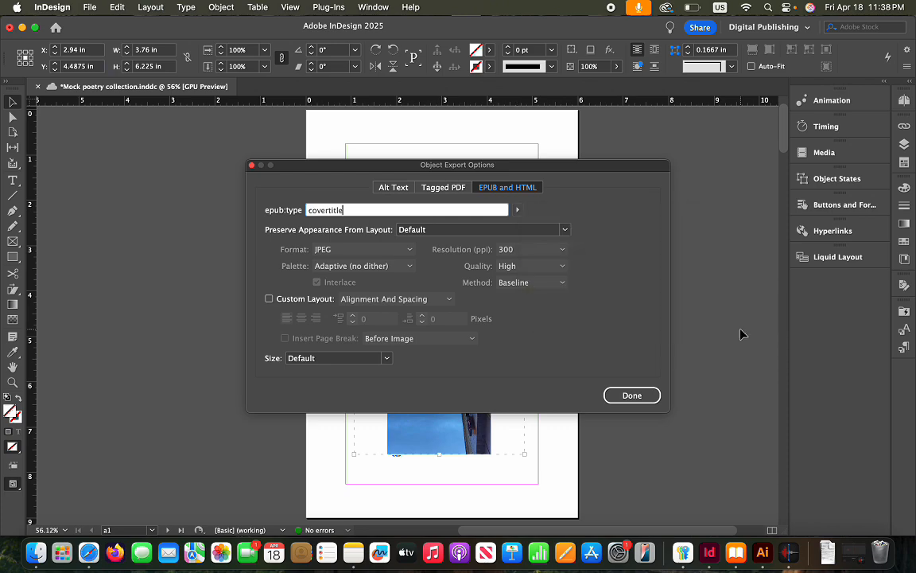
Set Preserve Appearance to Rasterize Container and center the cover with a custom layout
click(565, 230)
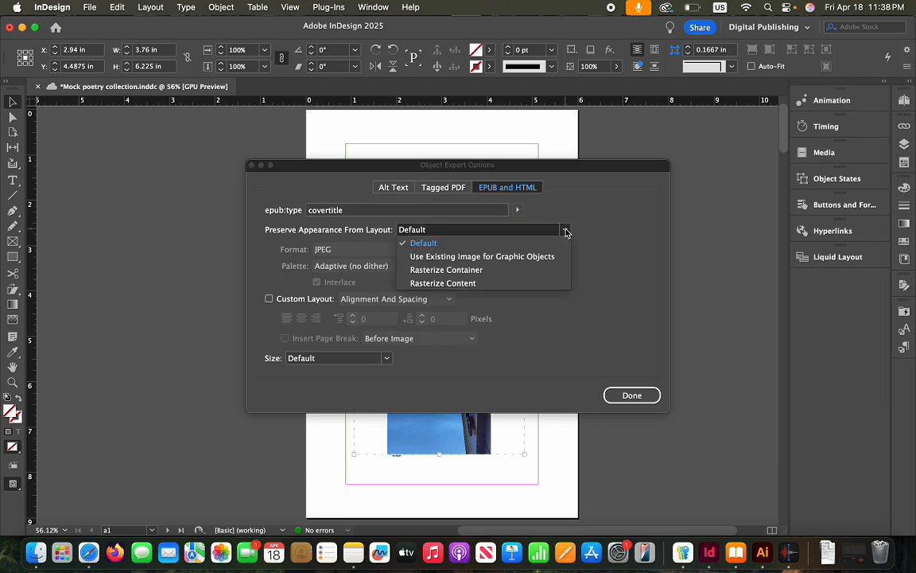
click(480, 270)
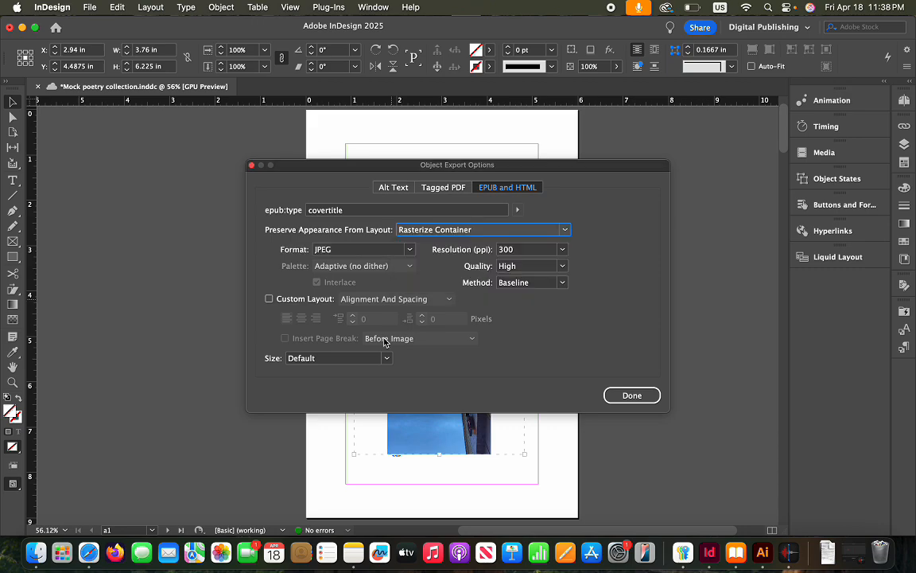
click(268, 299)
click(302, 318)
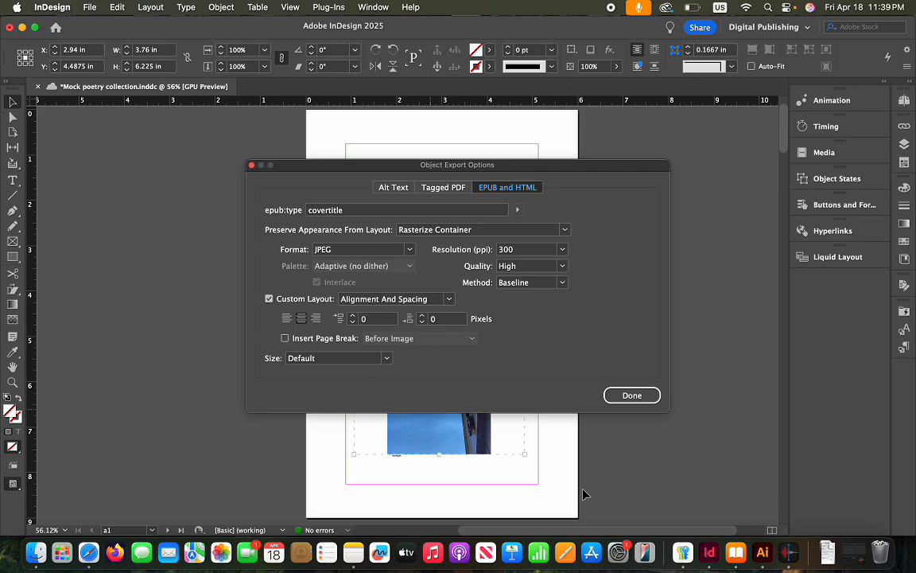
Switch to Apple Books and open the Mock Poetry Collection from the library
click(738, 554)
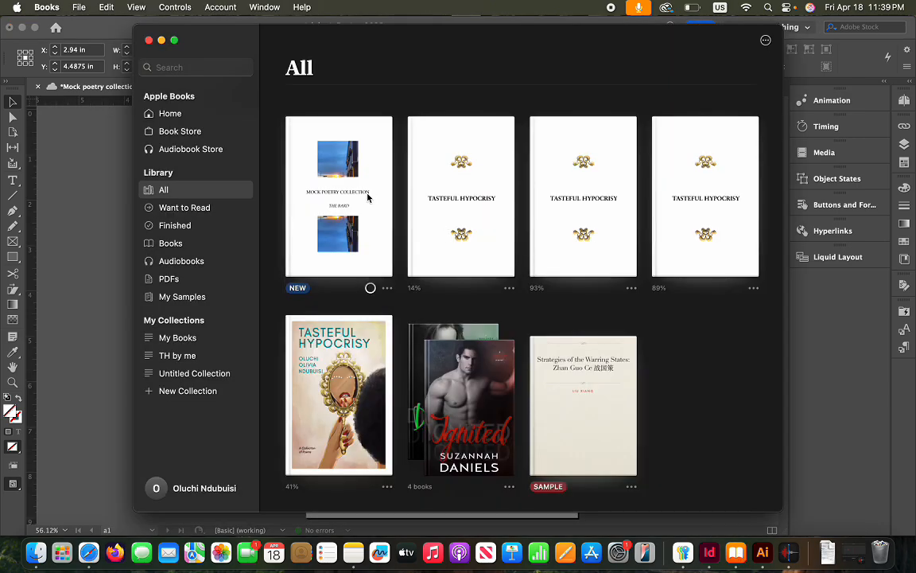
double_click(355, 199)
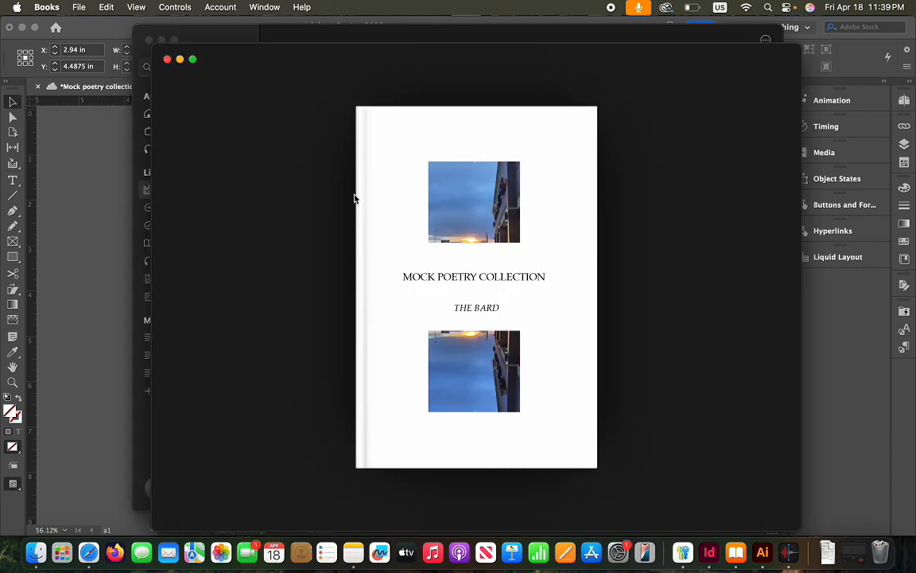
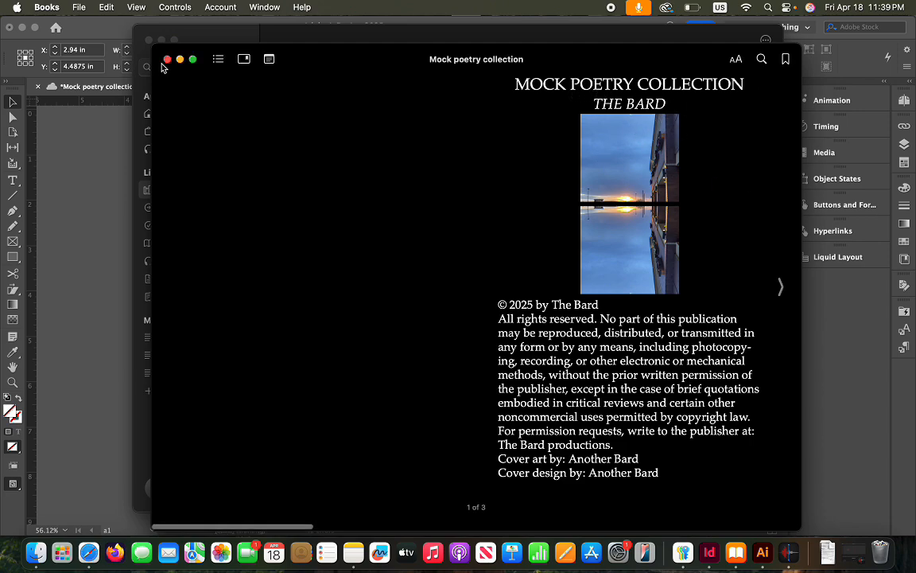
Close the Mock poetry collection book preview and the Apple Books library window
click(167, 60)
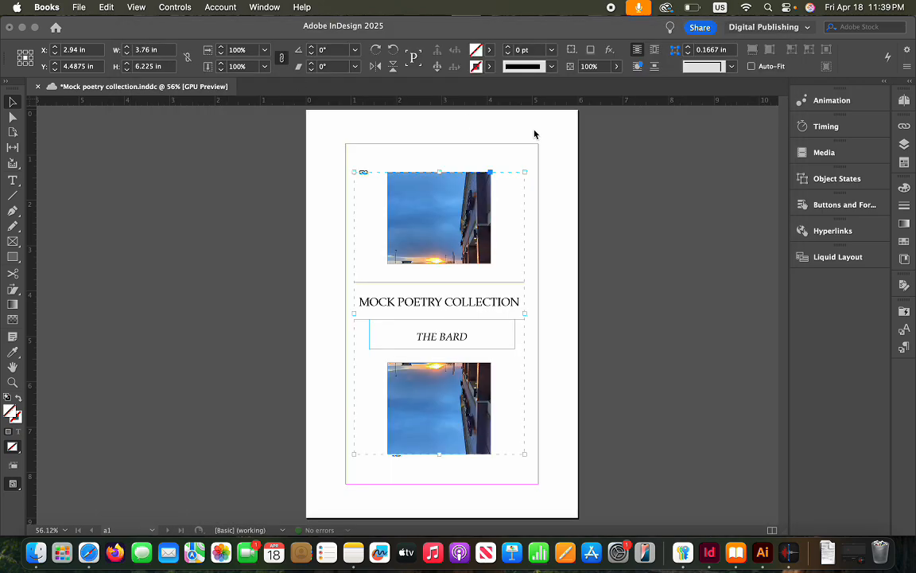
click(149, 40)
Give the cover group Before and After Image page breaks at Default size in its EPUB export options
click(388, 180)
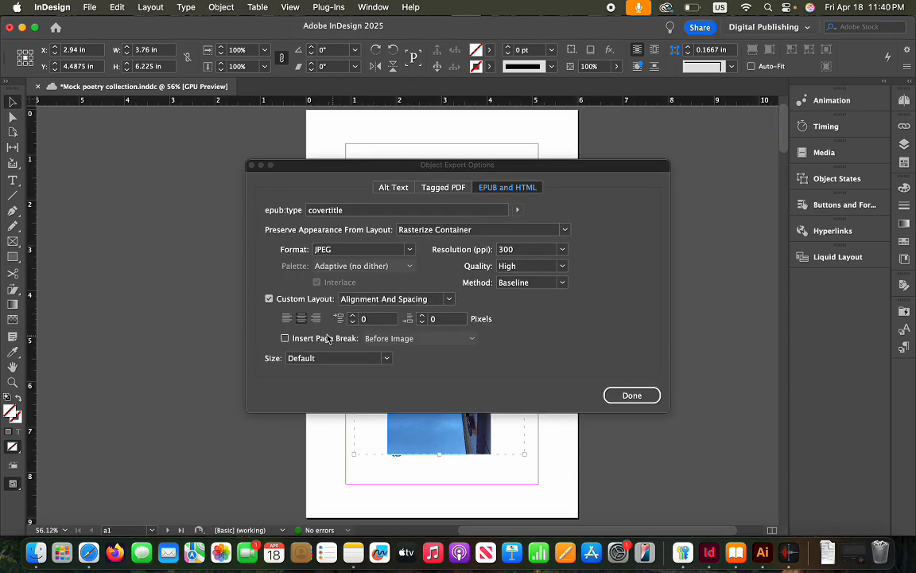
click(287, 338)
click(480, 340)
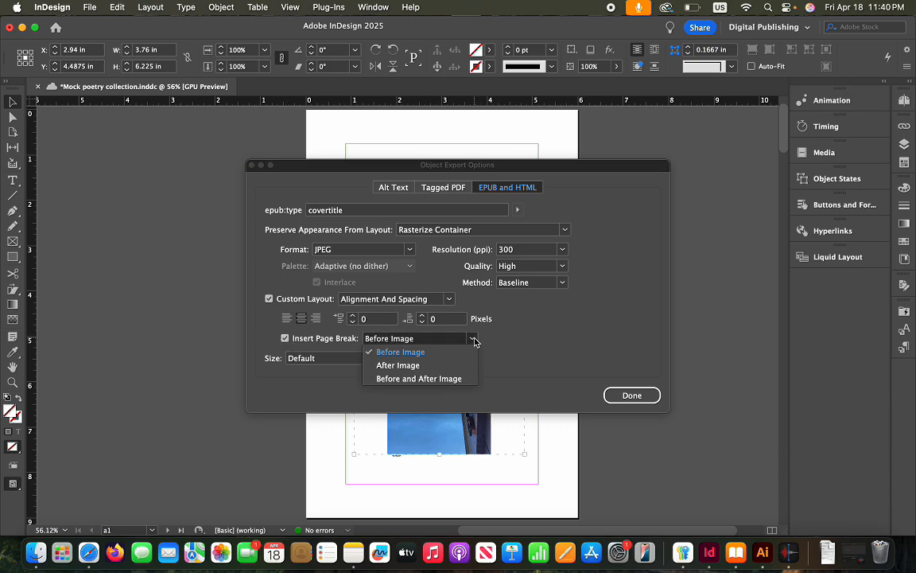
click(436, 377)
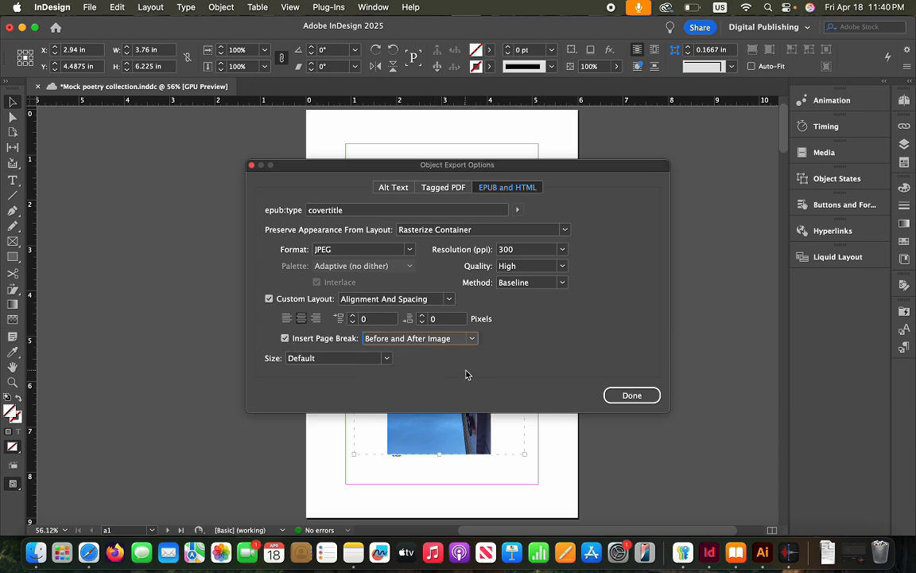
click(386, 359)
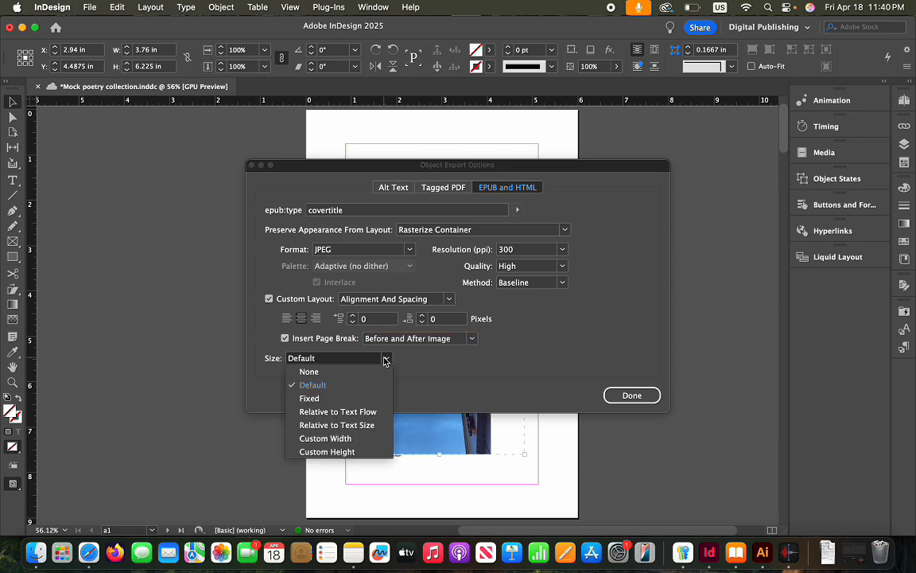
click(385, 359)
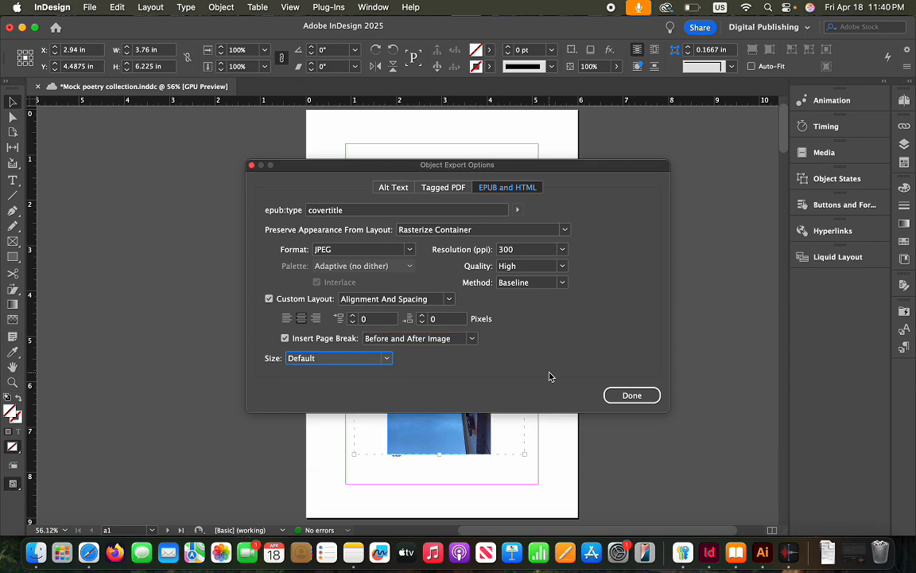
click(650, 396)
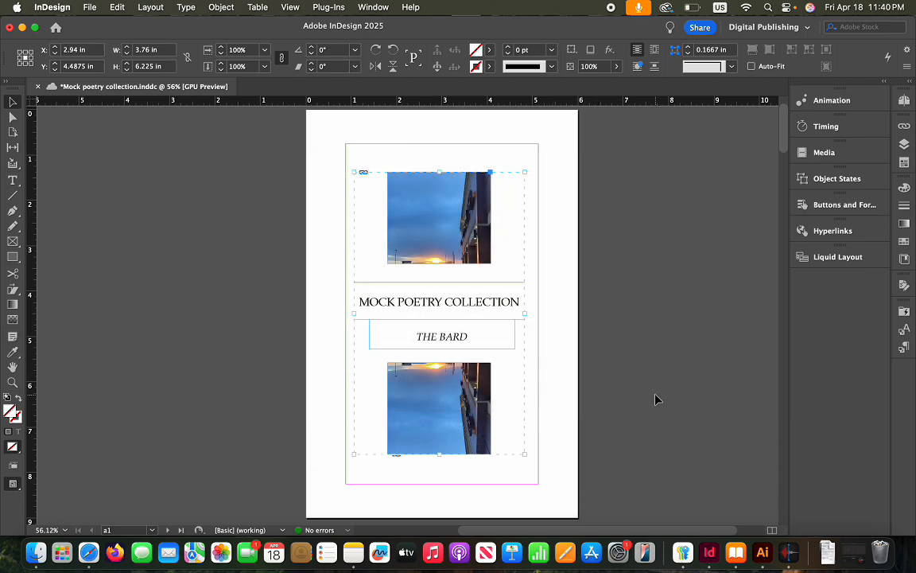
click(552, 383)
Insert a nonbreaking space on the first empty line of the copyright text
scroll(553, 382, down, 10)
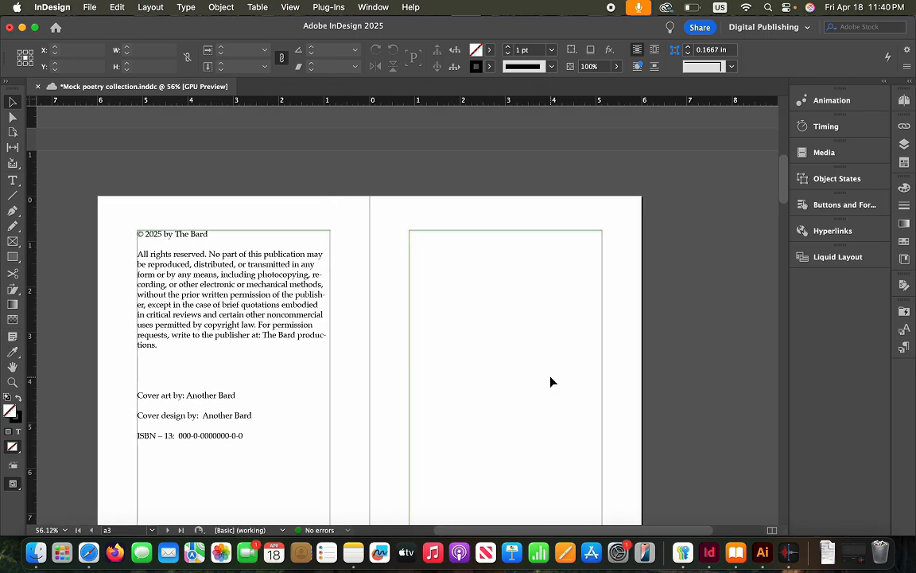
click(312, 366)
scroll(362, 360, down, 1)
scroll(362, 359, down, 1)
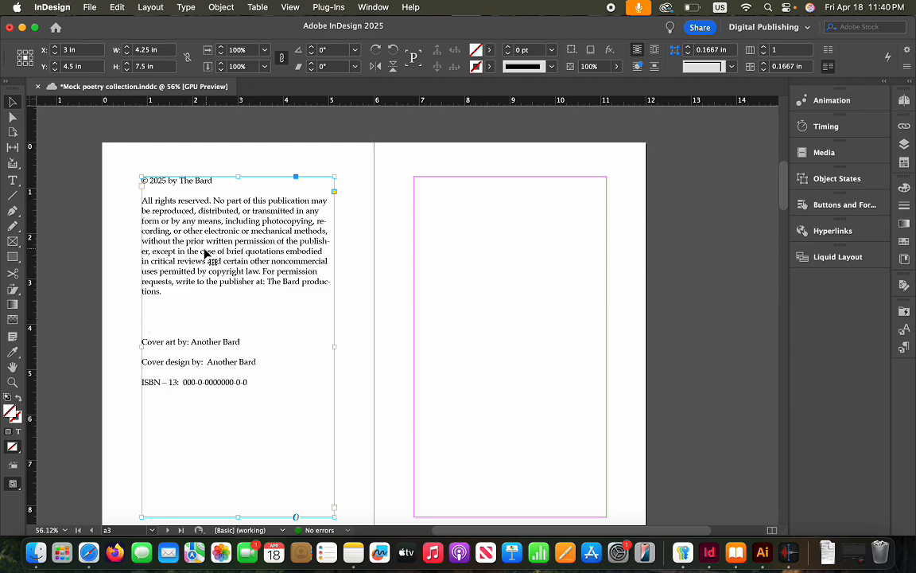
double_click(158, 307)
scroll(158, 308, down, 1)
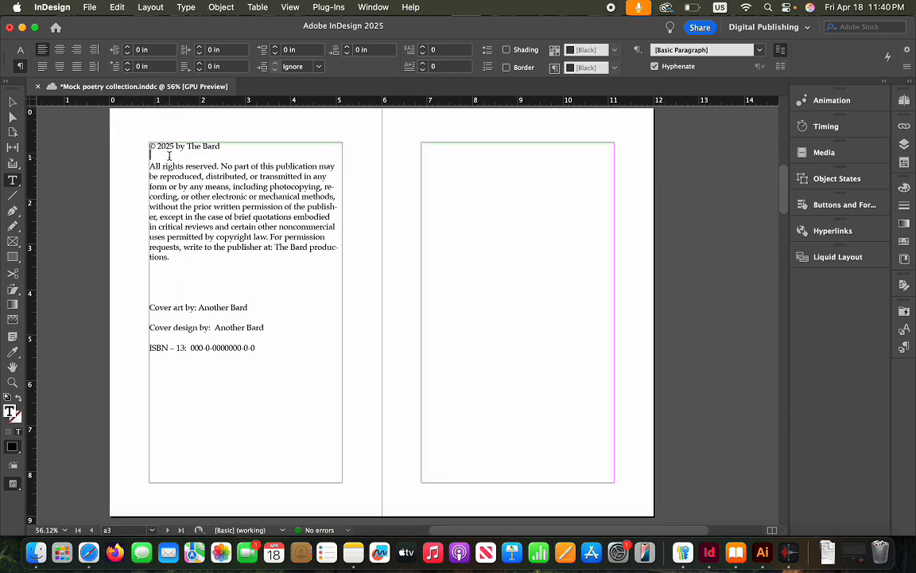
click(221, 8)
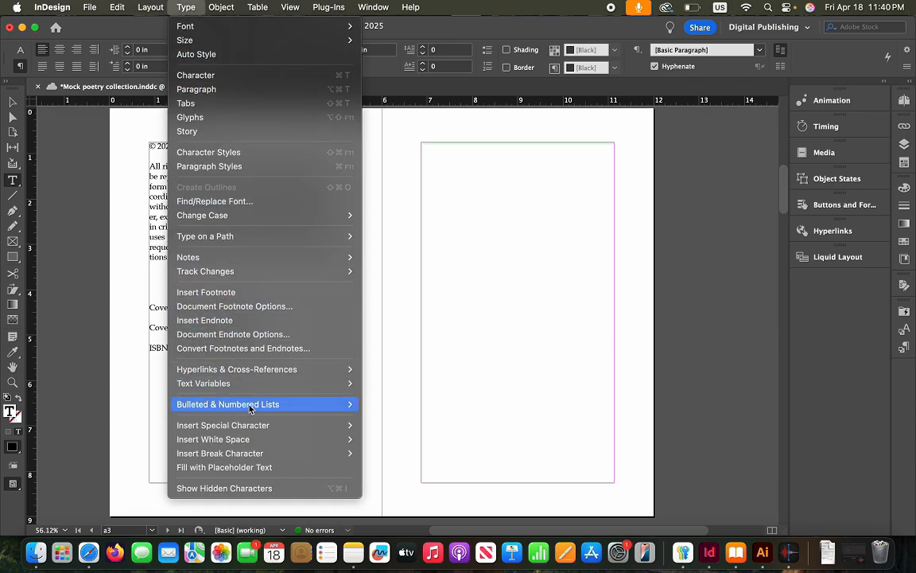
mouse_move(279, 439)
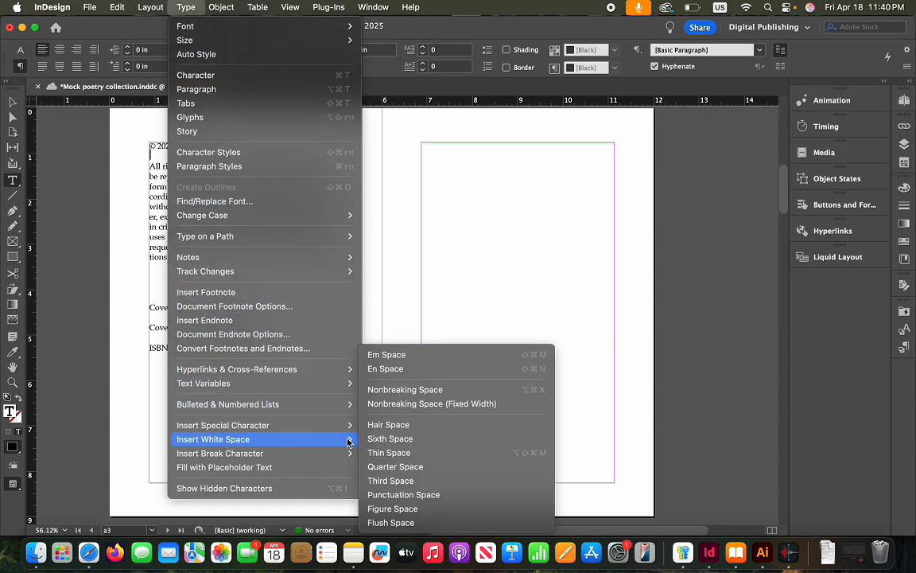
click(416, 390)
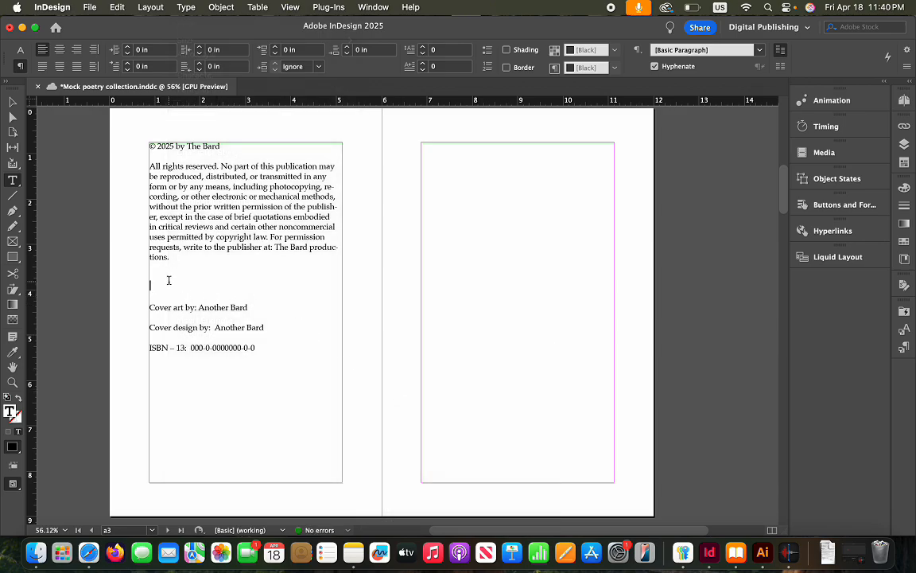
Add another nonbreaking space on the blank line above the cover credits and reselect the frame
click(186, 7)
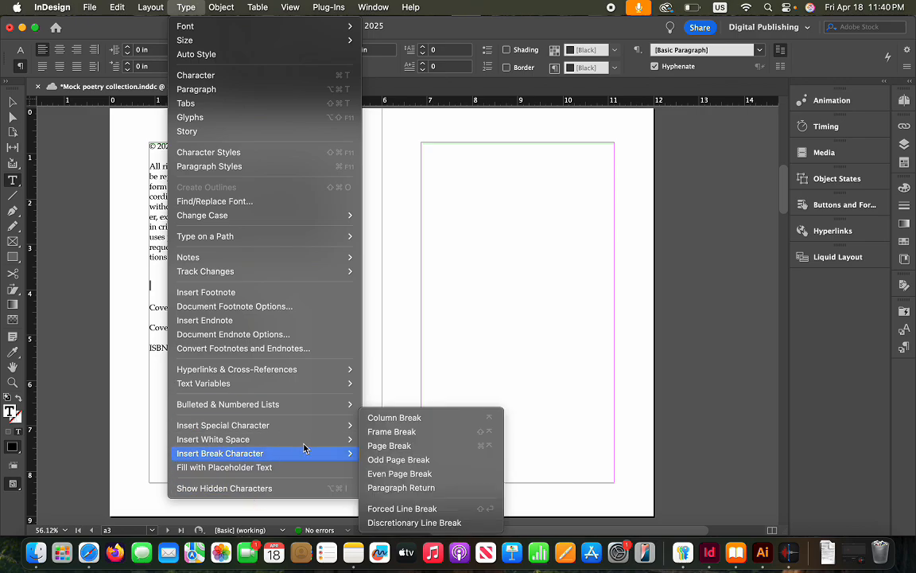
mouse_move(344, 441)
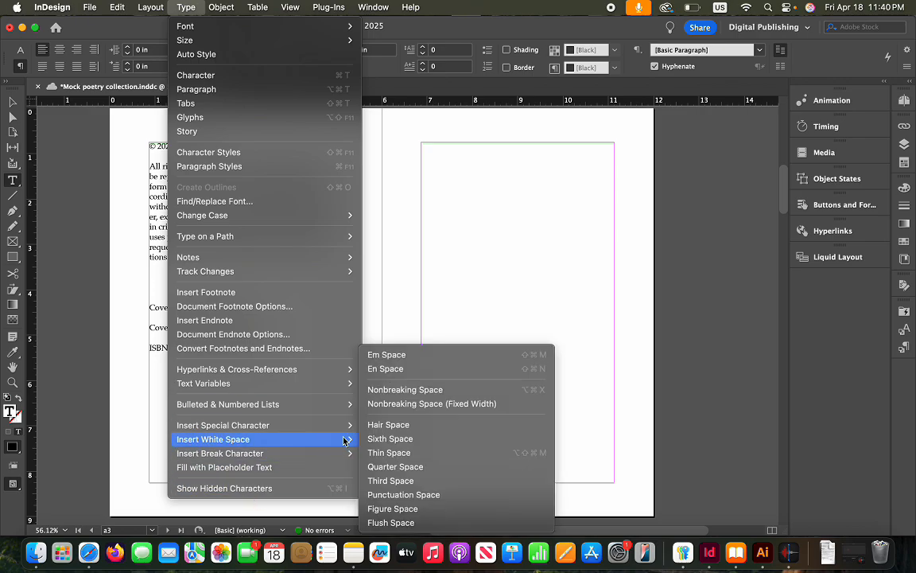
click(413, 390)
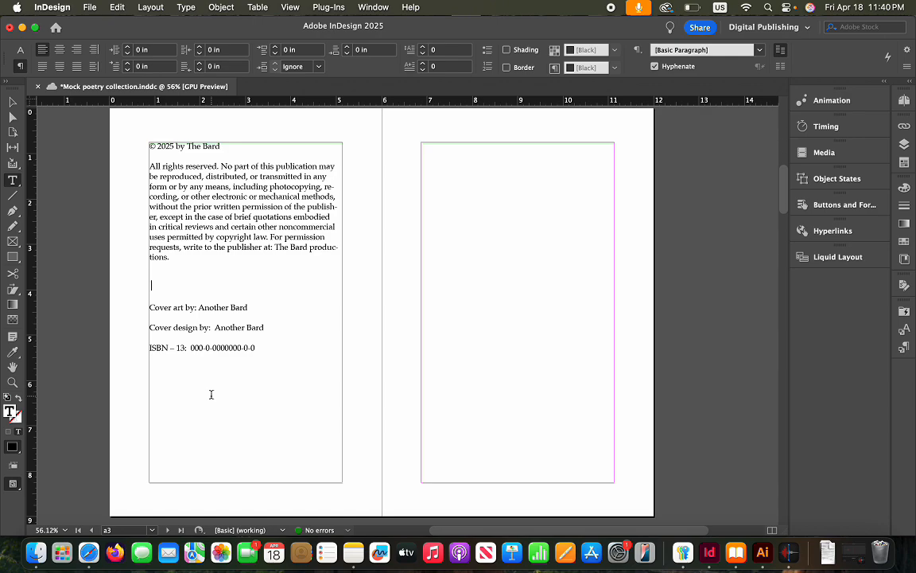
click(12, 104)
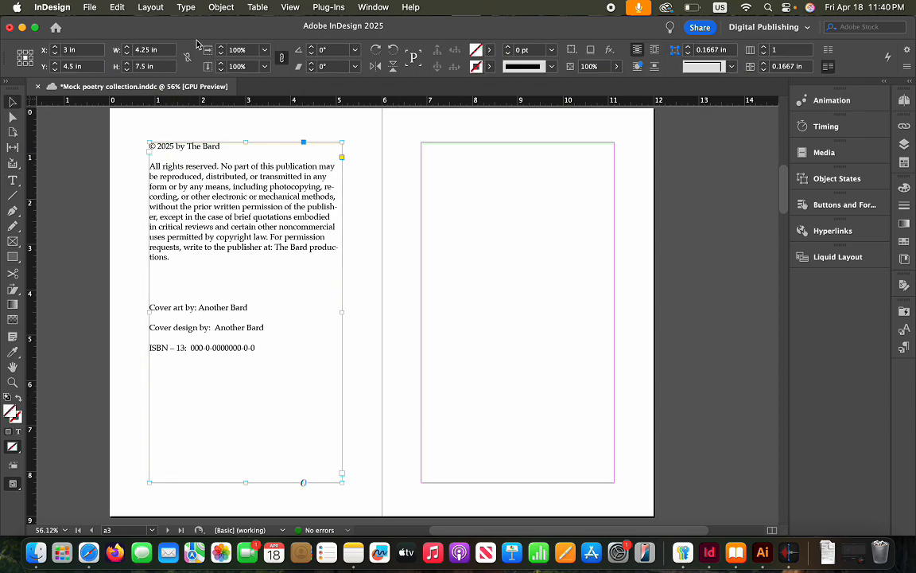
click(221, 7)
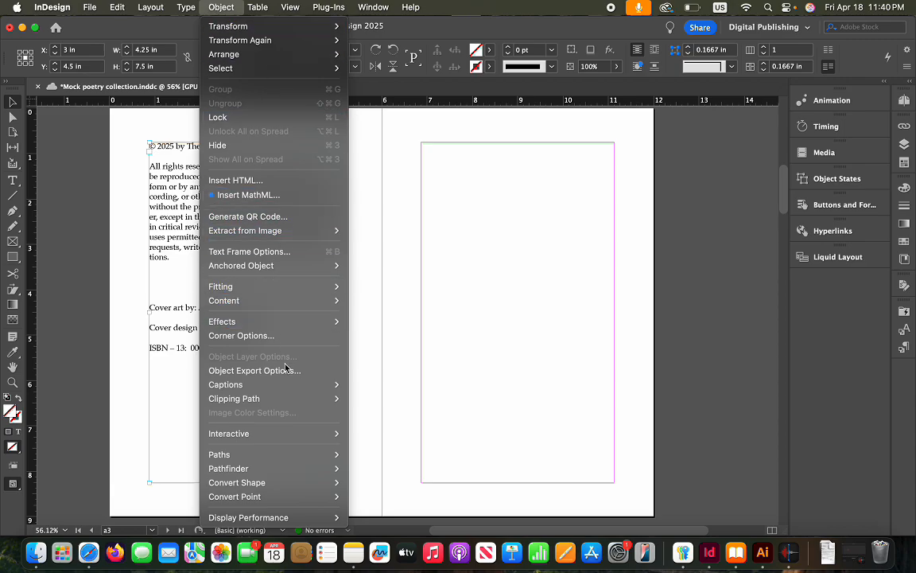
Tag the copyright frame as epub:type copyright-page with Custom Layout and Before and After Image page breaks
click(254, 370)
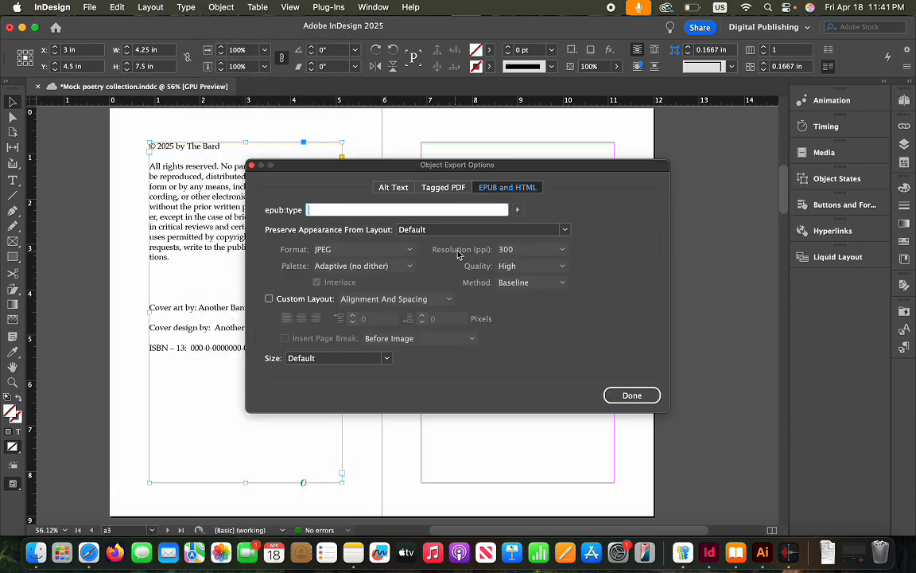
click(516, 211)
mouse_move(707, 219)
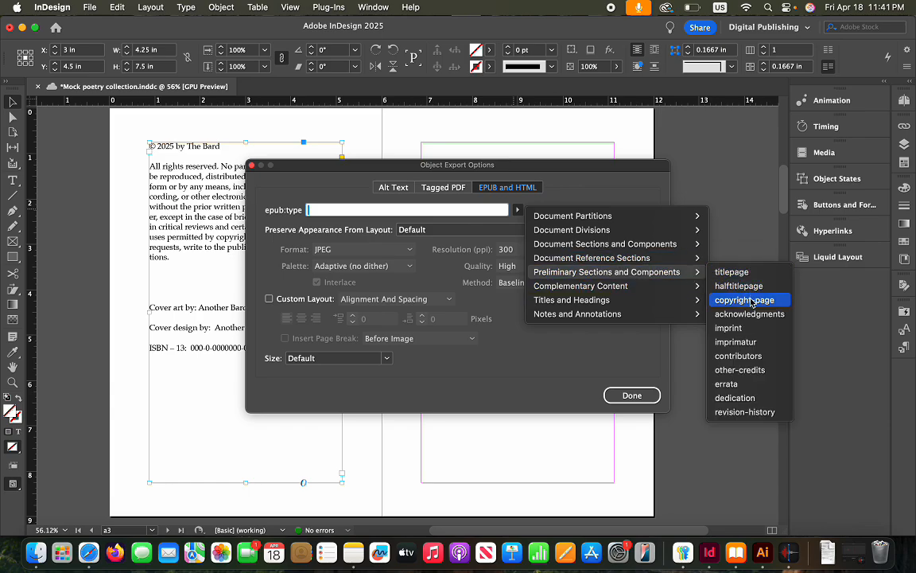
click(750, 303)
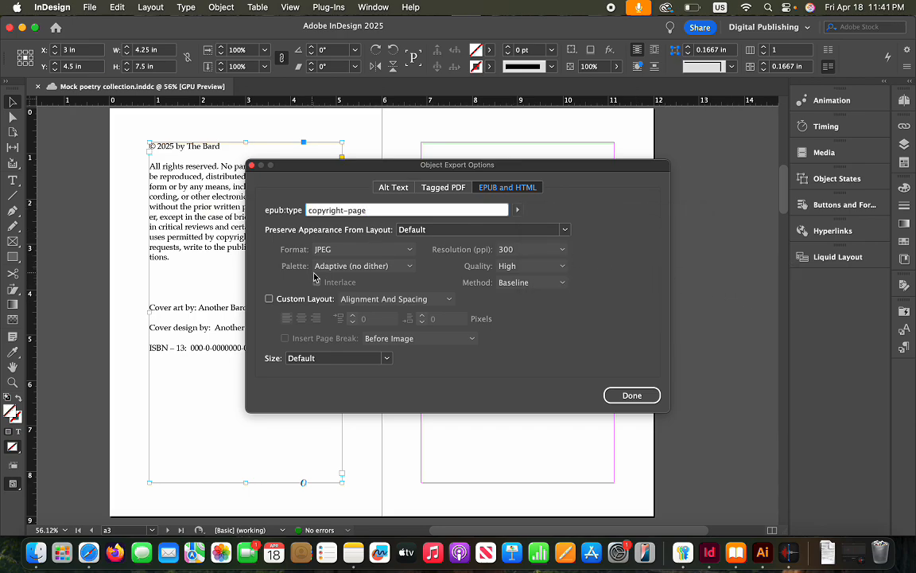
click(269, 300)
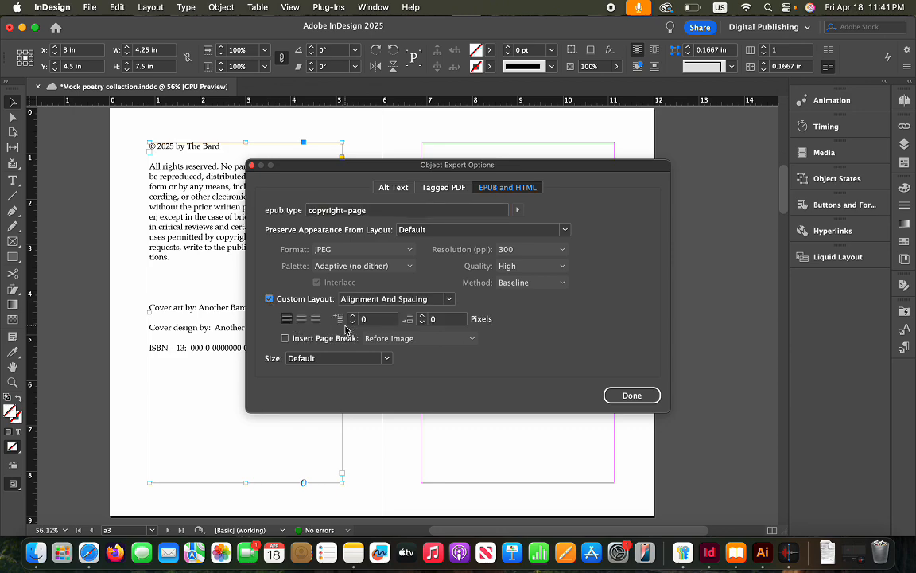
click(285, 339)
click(474, 341)
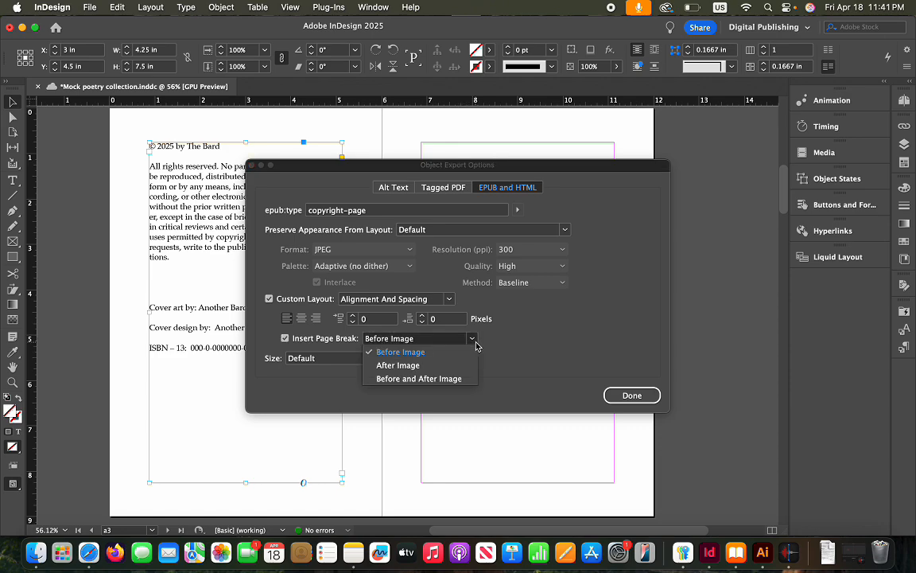
click(430, 379)
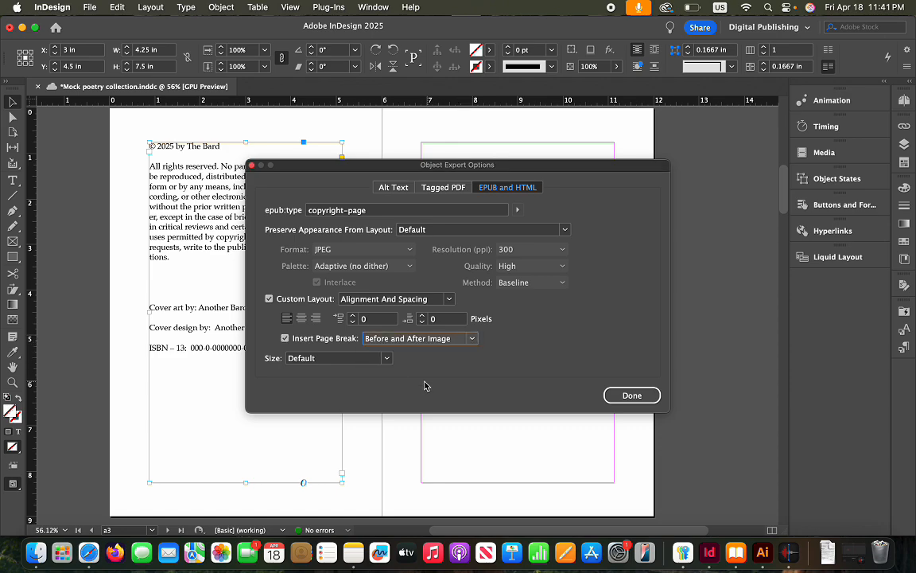
click(630, 396)
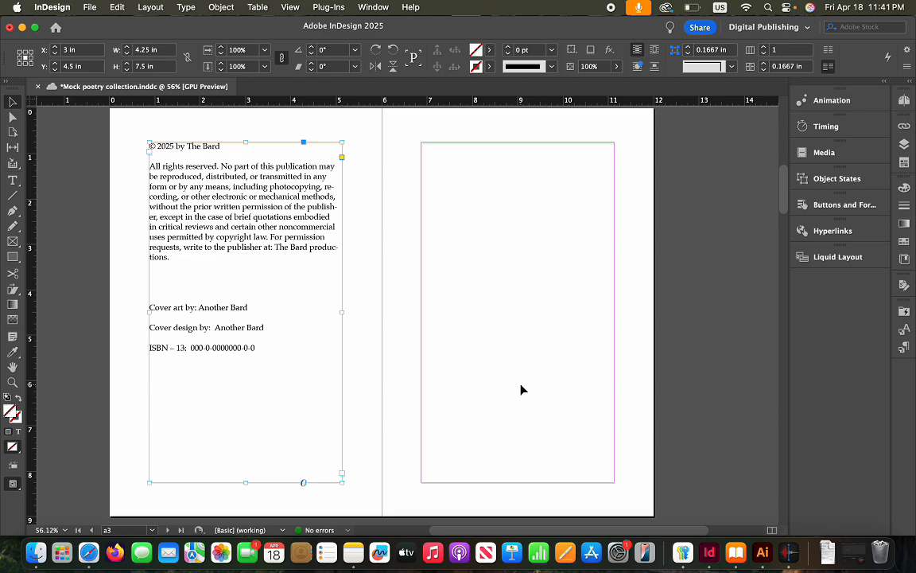
scroll(521, 390, up, 10)
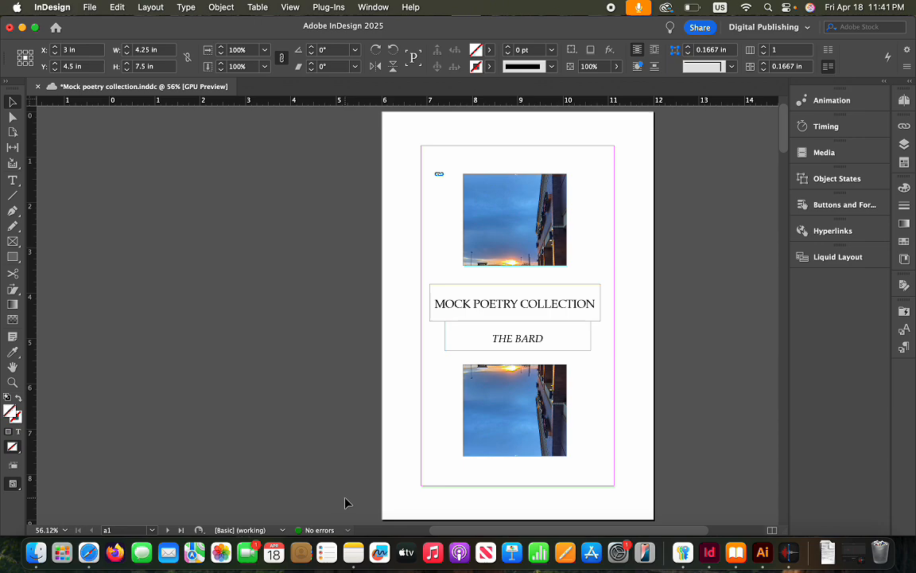
In Table of Contents, keep the [Default] TOC style and title 'Contents', styled as Chap title
scroll(345, 503, down, 8)
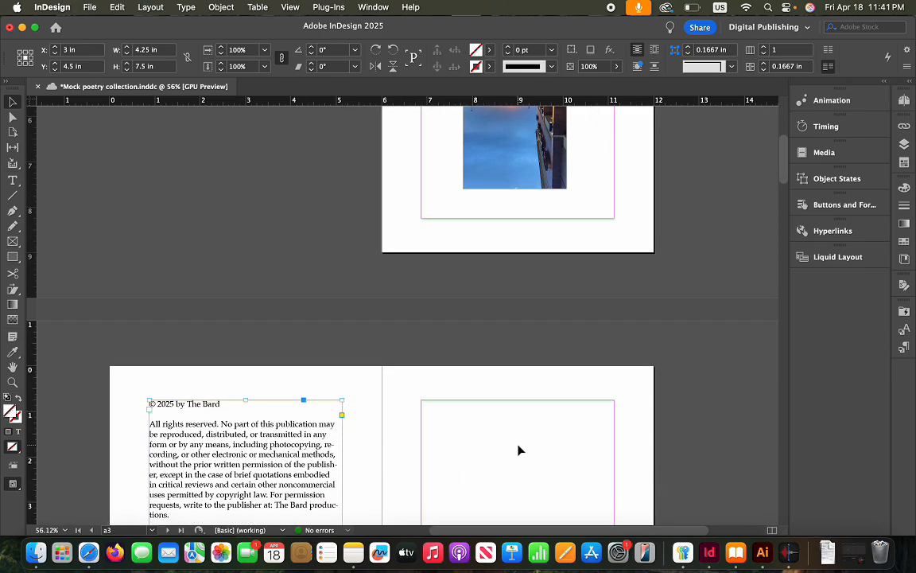
click(519, 450)
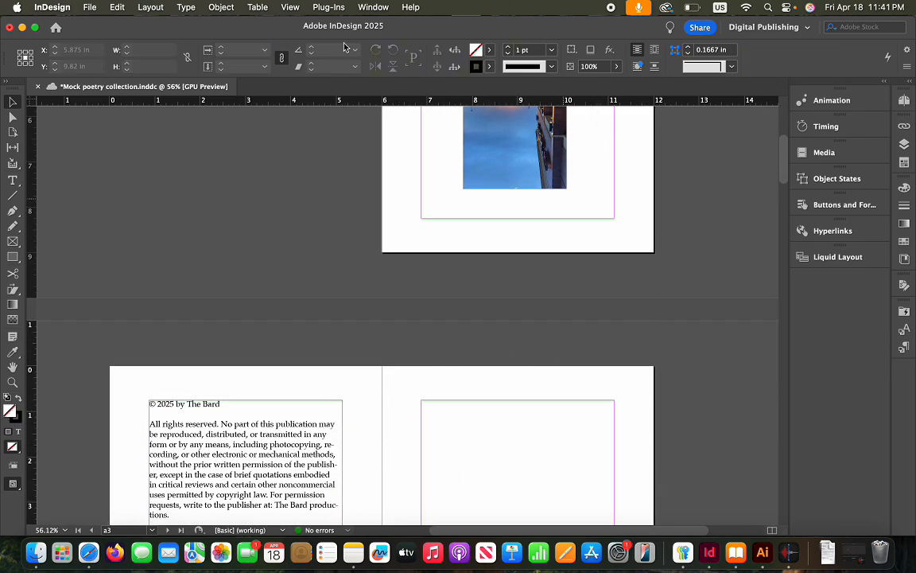
click(151, 7)
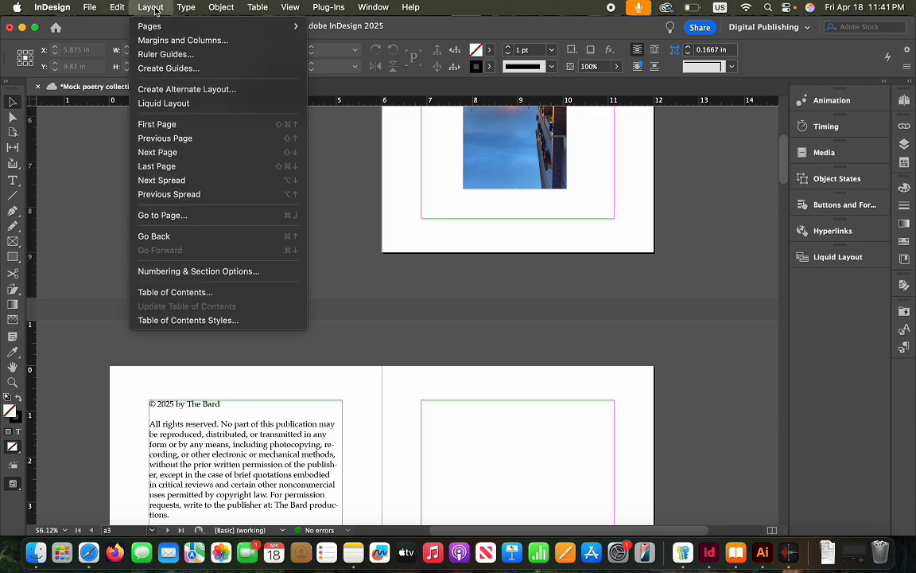
click(211, 293)
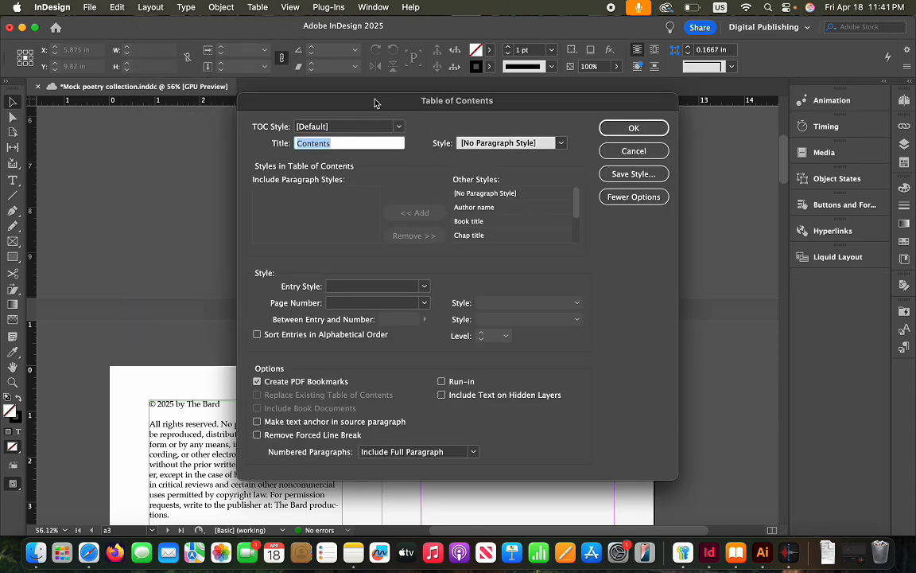
click(400, 127)
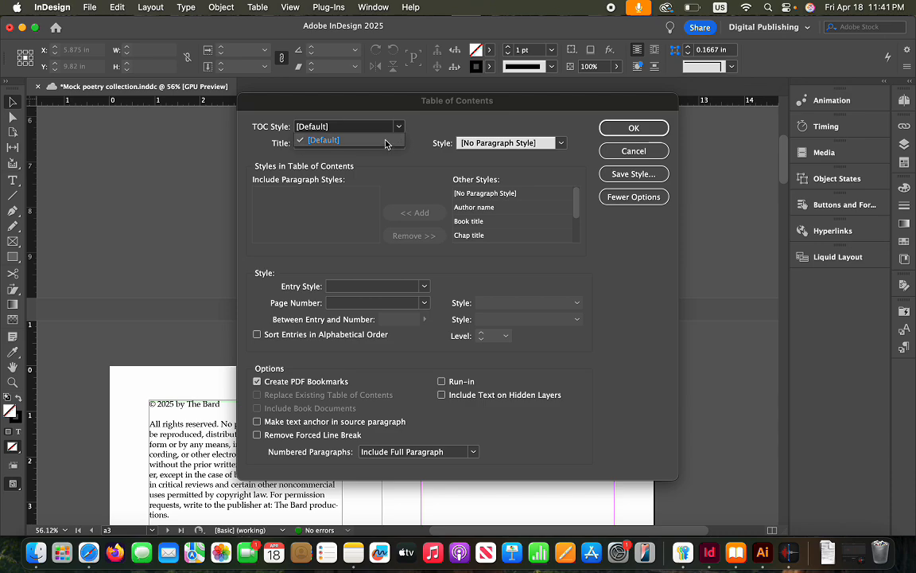
click(386, 143)
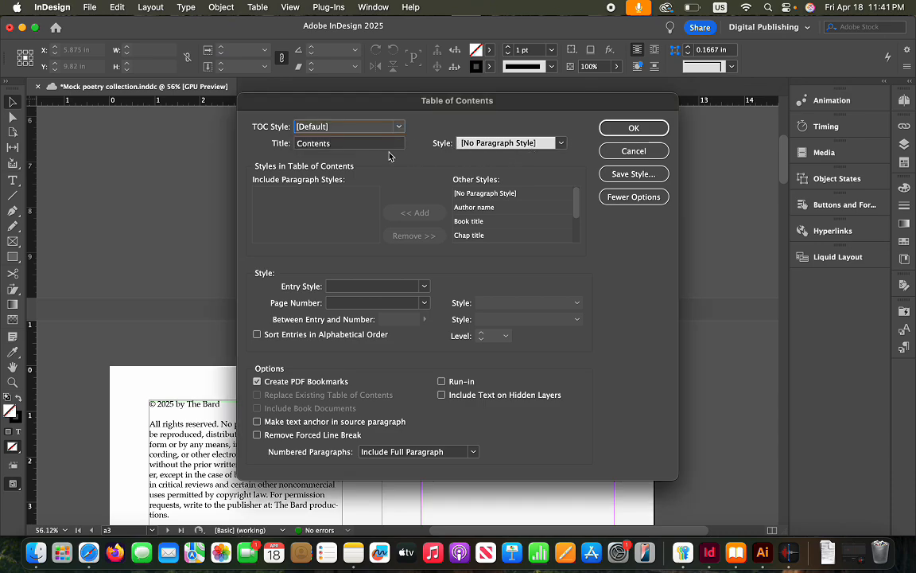
click(509, 143)
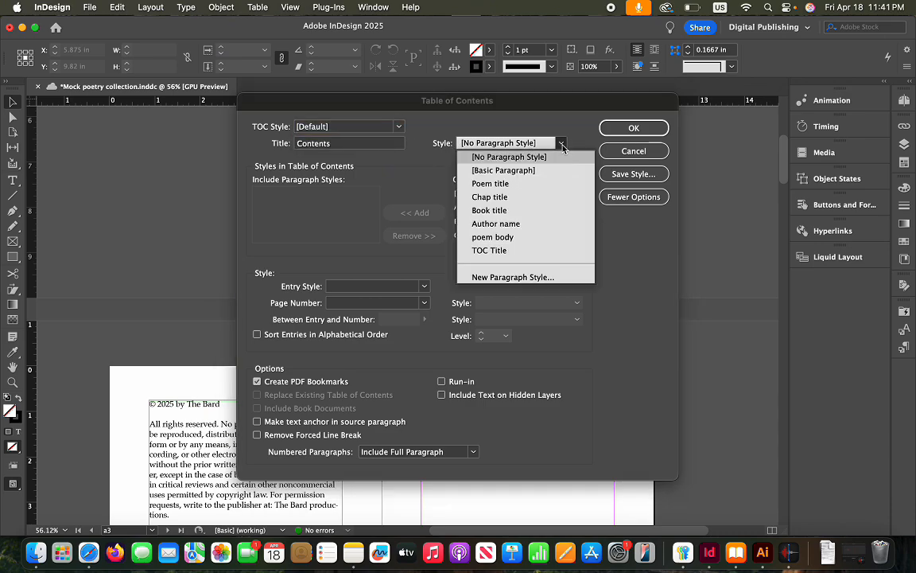
click(499, 199)
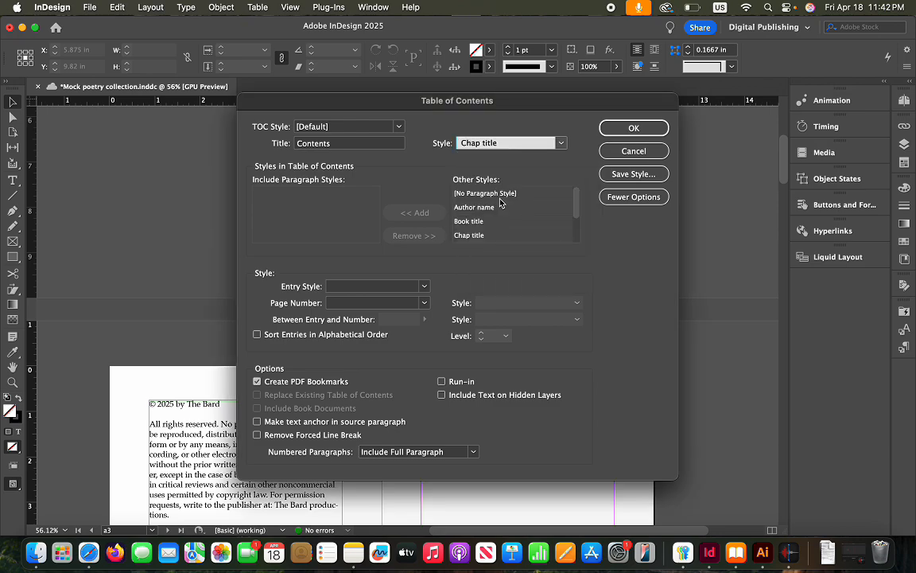
key(Tab)
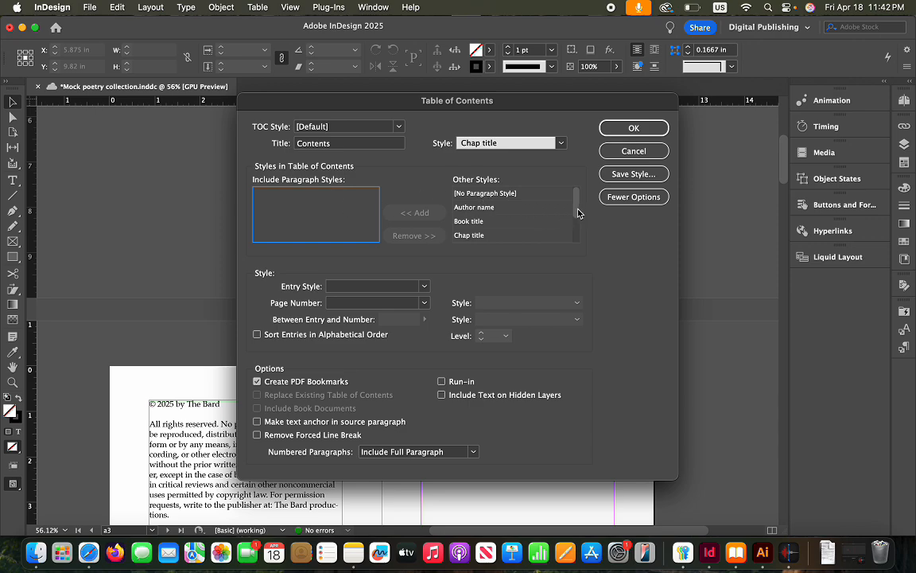
mouse_move(578, 213)
mouse_down()
mouse_move(579, 237)
mouse_move(578, 208)
mouse_up()
drag(579, 211, 576, 229)
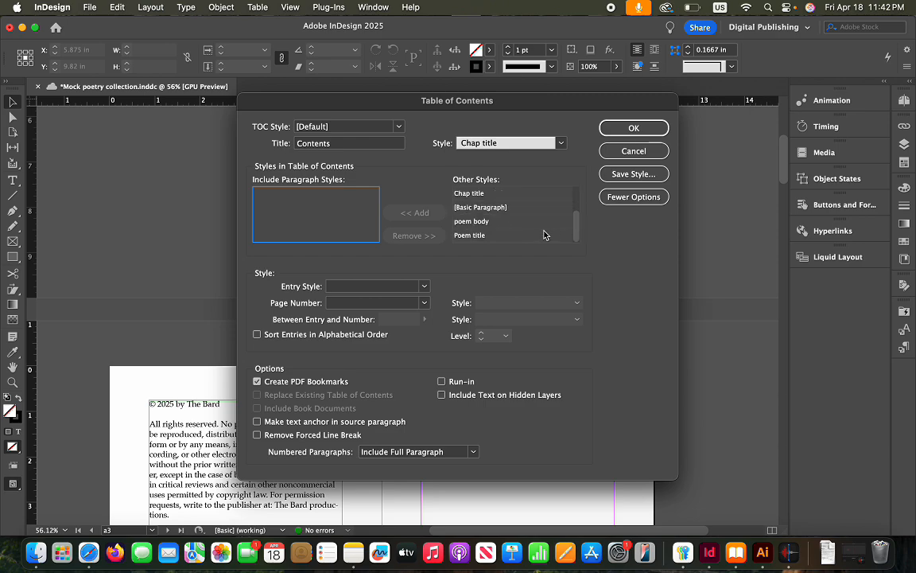
Include Chap title and Poem title (level 2) in the TOC, keep Entry Style [Same style], and confirm
click(485, 195)
click(430, 214)
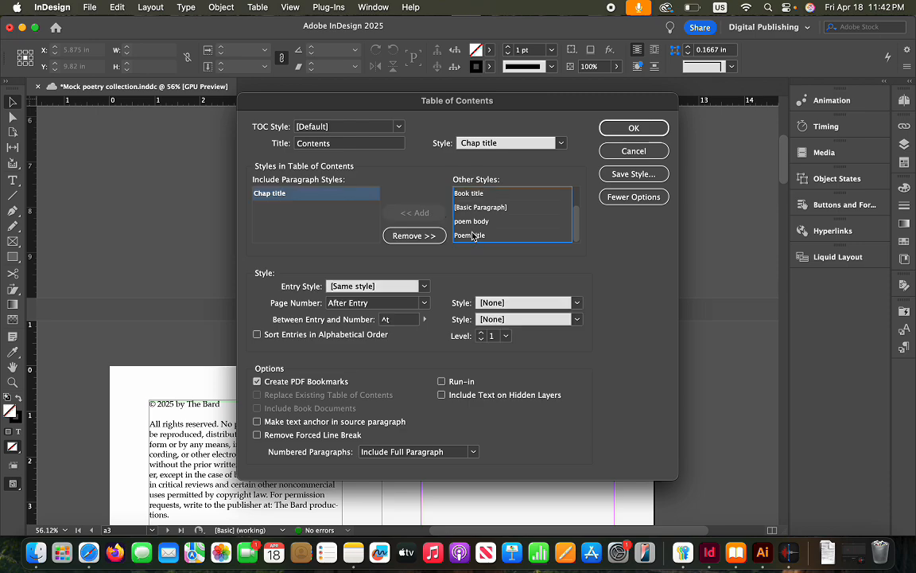
click(473, 235)
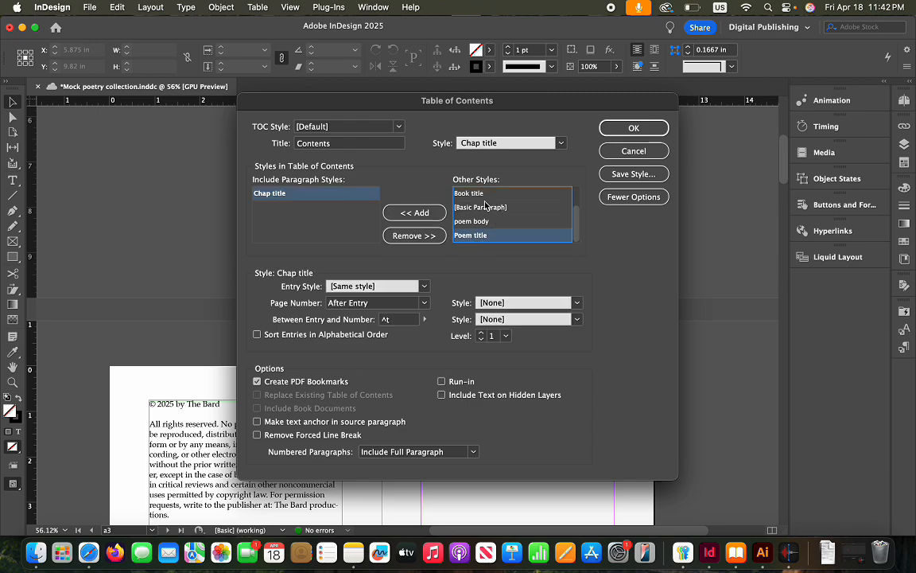
scroll(521, 207, up, 1)
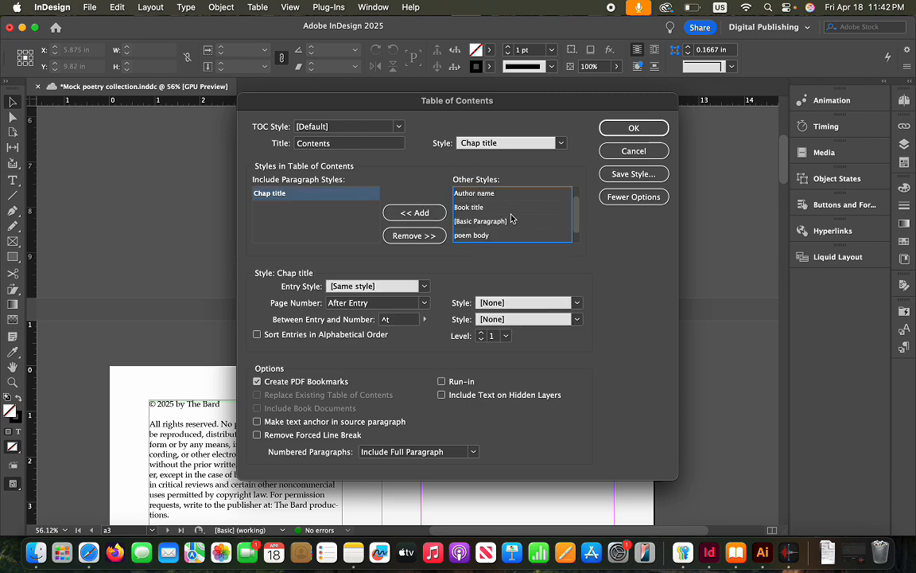
scroll(481, 219, down, 1)
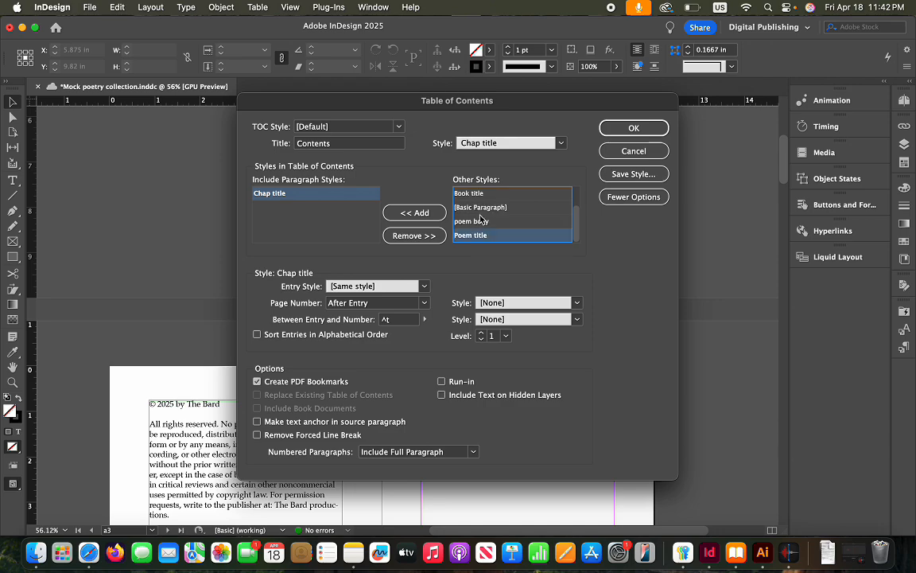
scroll(474, 227, up, 2)
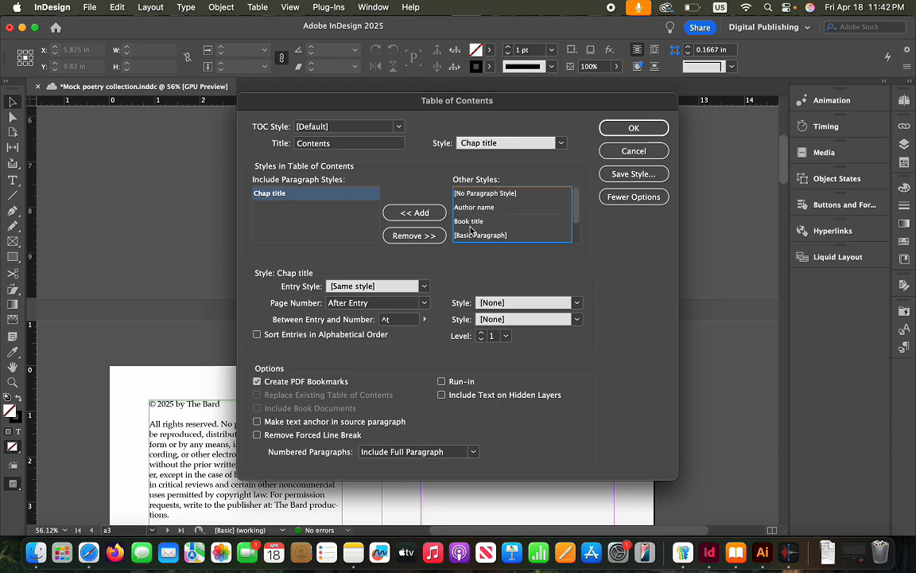
scroll(472, 230, down, 3)
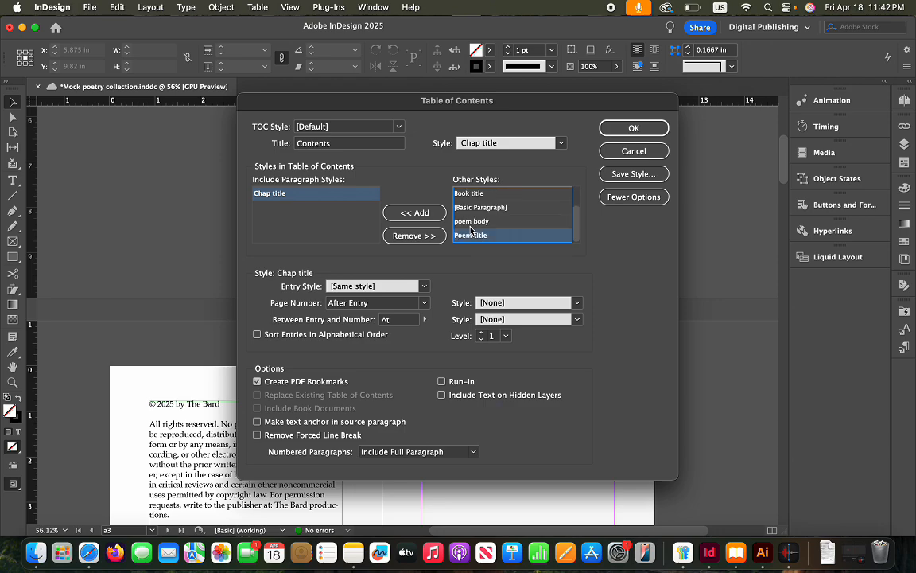
click(415, 213)
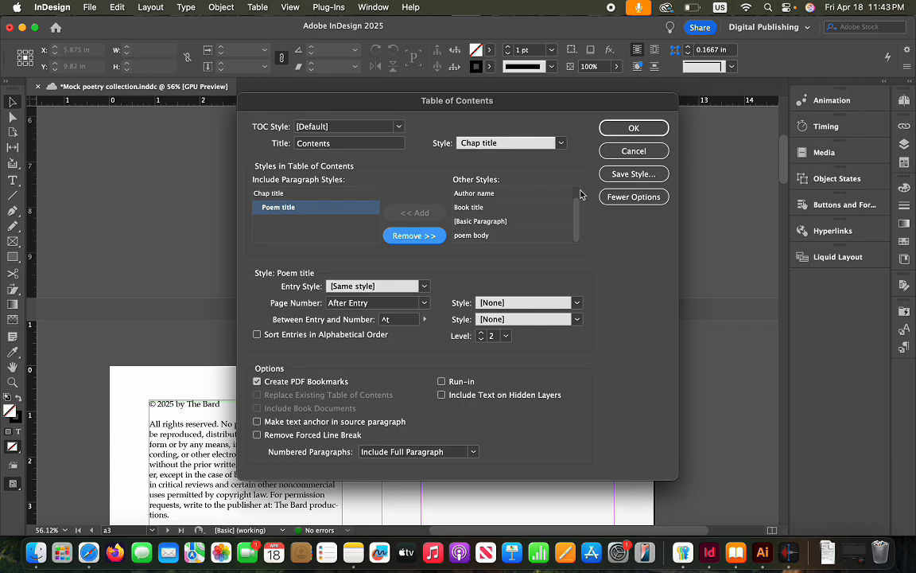
click(424, 288)
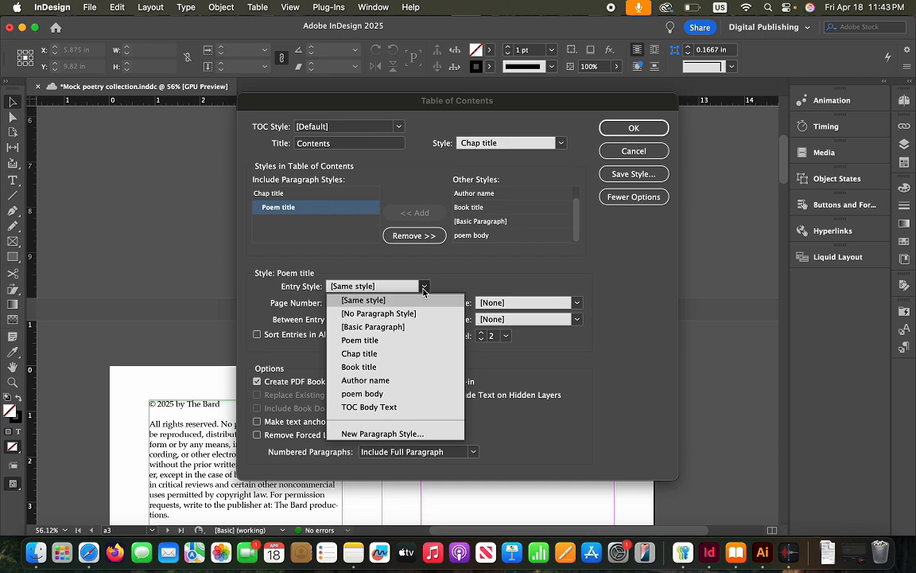
click(424, 291)
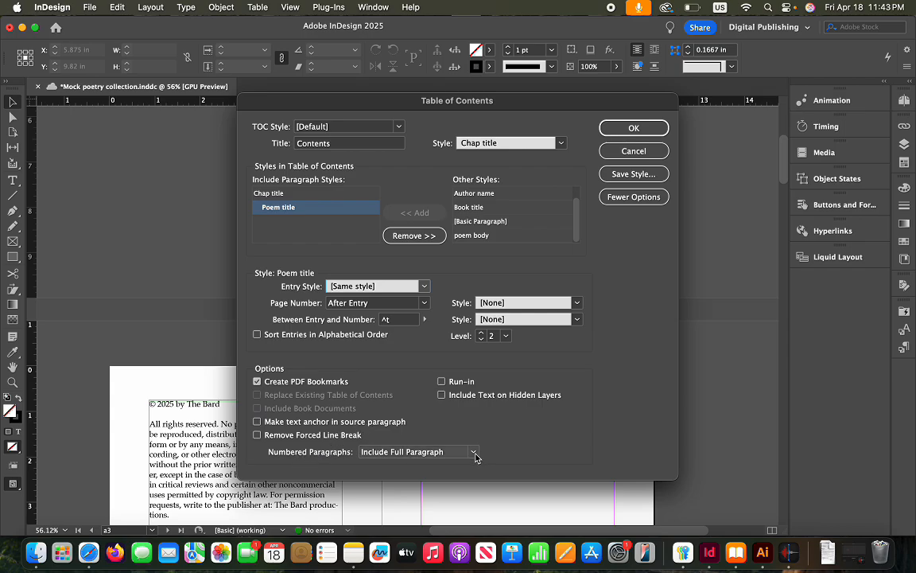
click(634, 128)
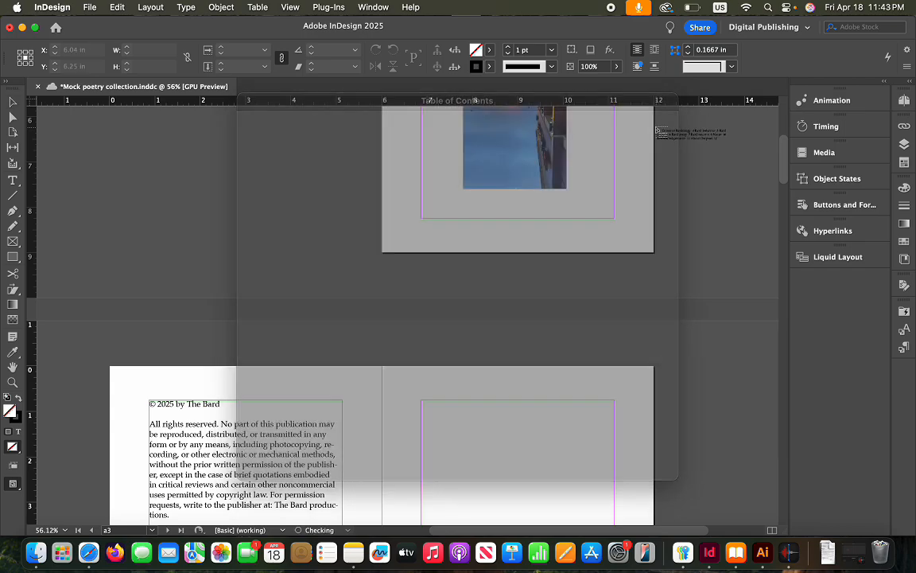
Place the Contents list on the right-hand page and stretch its frame up to the top margin
scroll(477, 374, down, 4)
scroll(464, 373, down, 2)
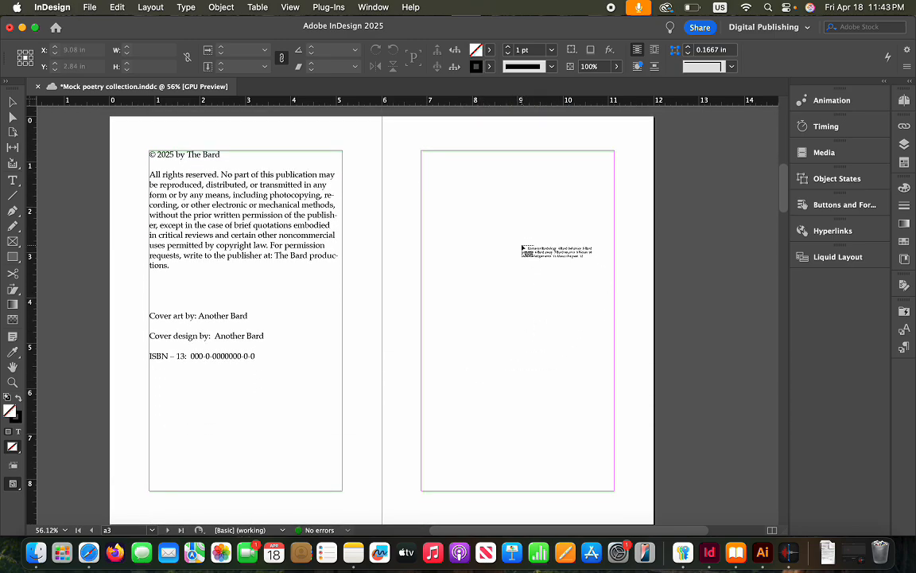
click(481, 227)
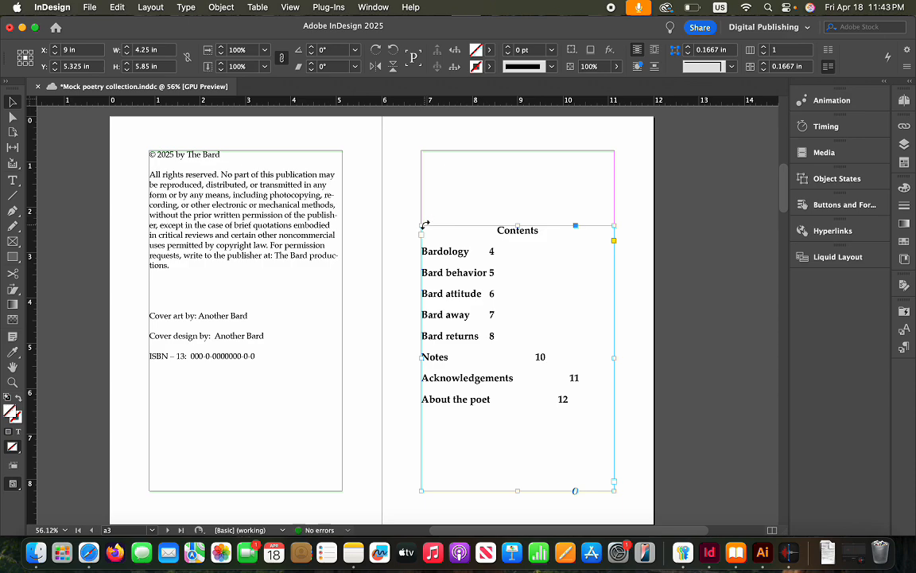
drag(421, 227, 421, 150)
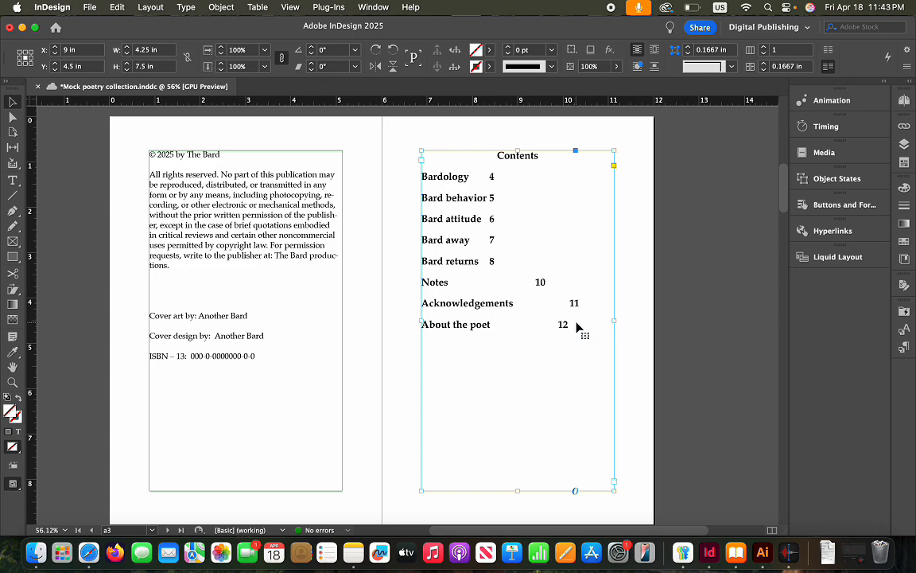
click(634, 384)
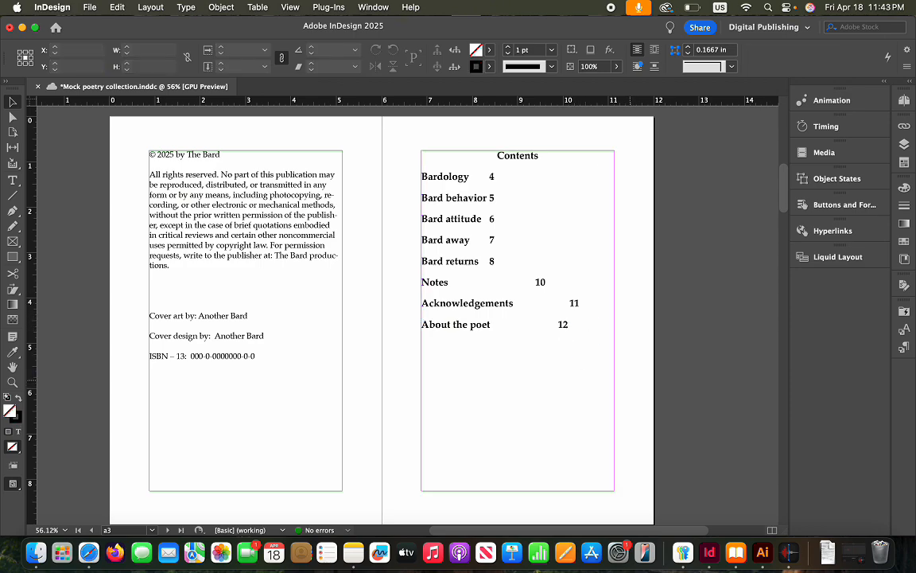
click(578, 347)
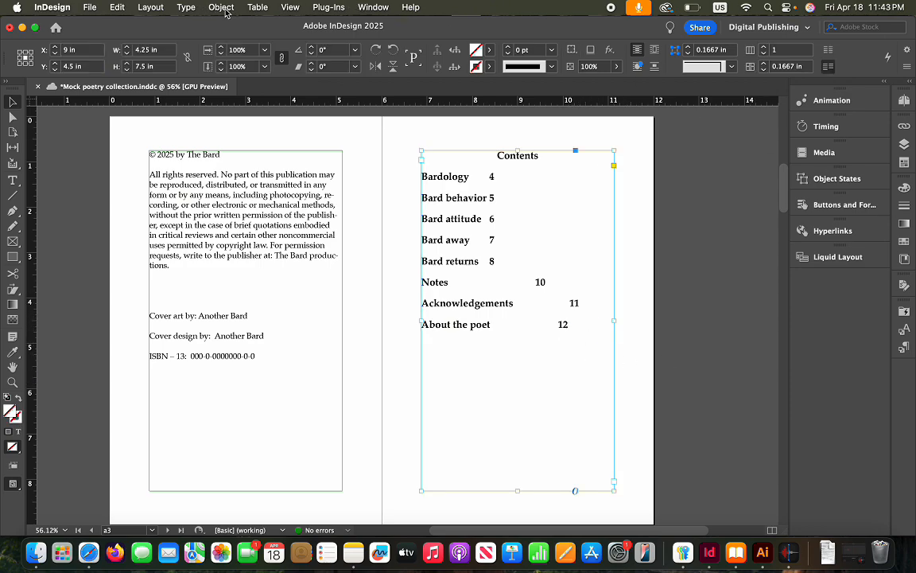
click(185, 7)
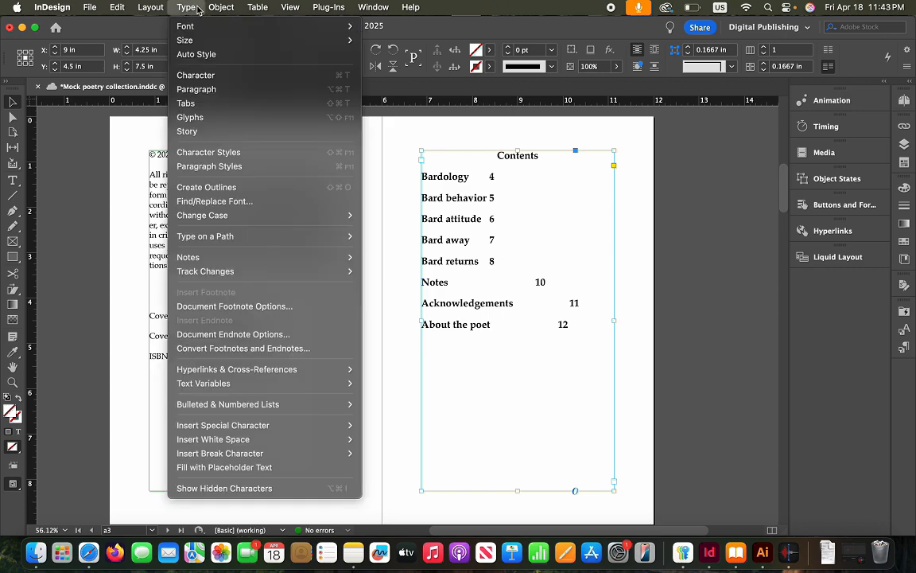
mouse_move(221, 8)
mouse_move(152, 7)
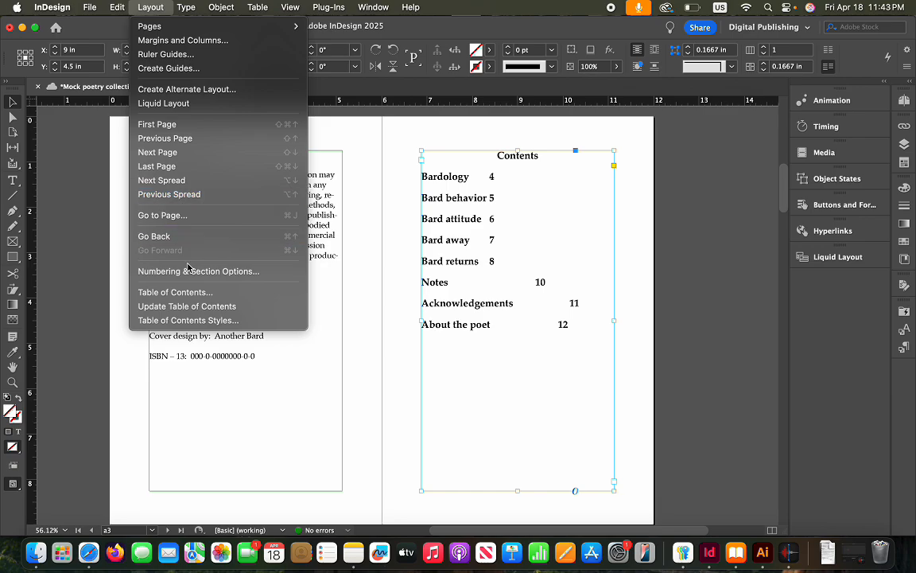
Set Between Entry and Number to a Nonbreaking Space and regenerate the Contents list
click(193, 294)
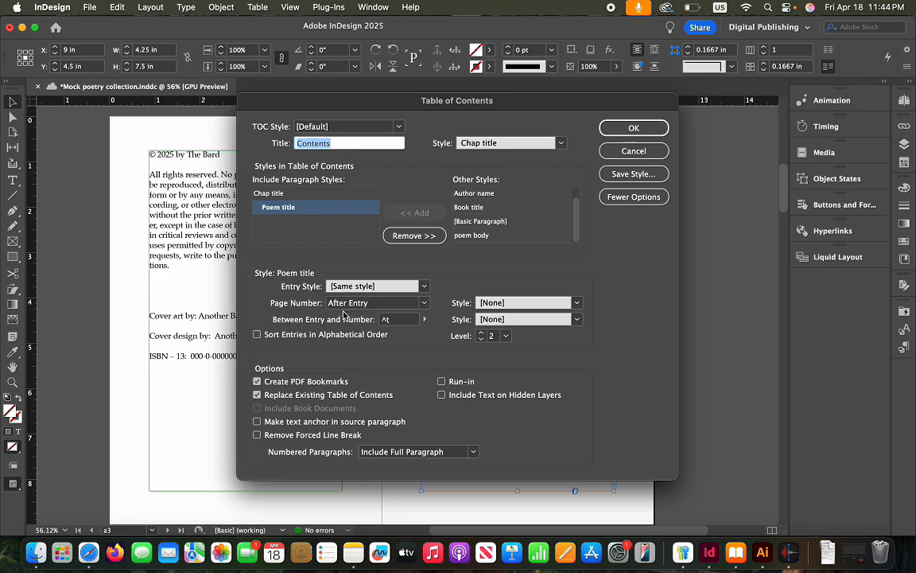
click(424, 304)
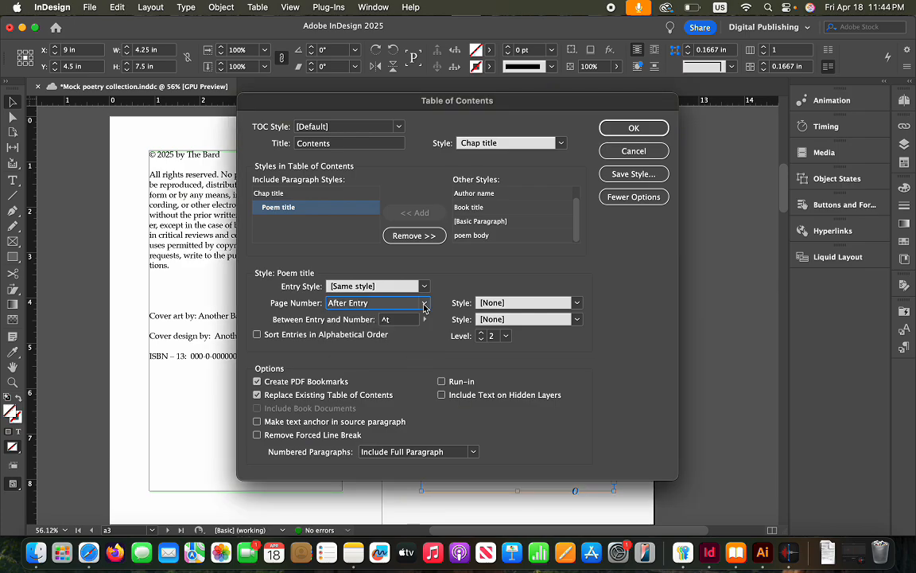
click(426, 319)
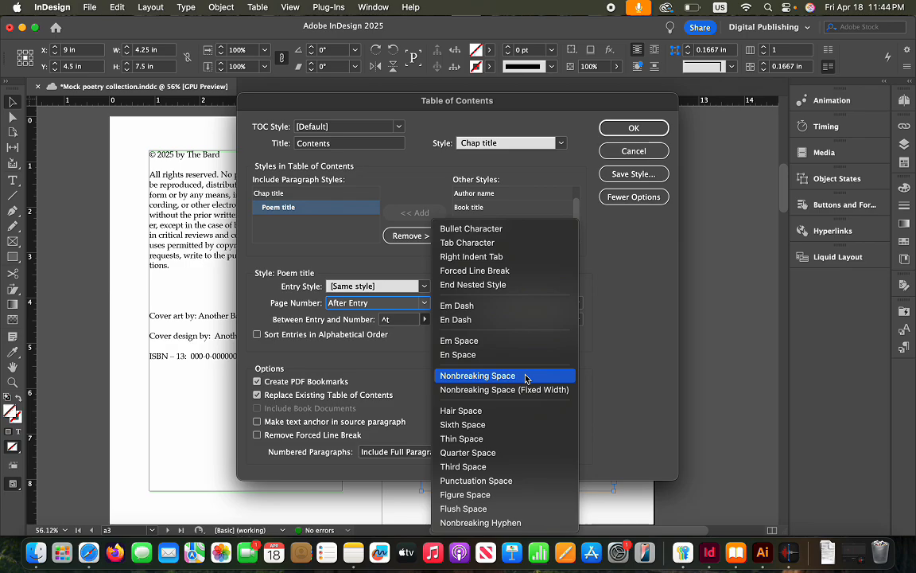
click(478, 375)
click(634, 128)
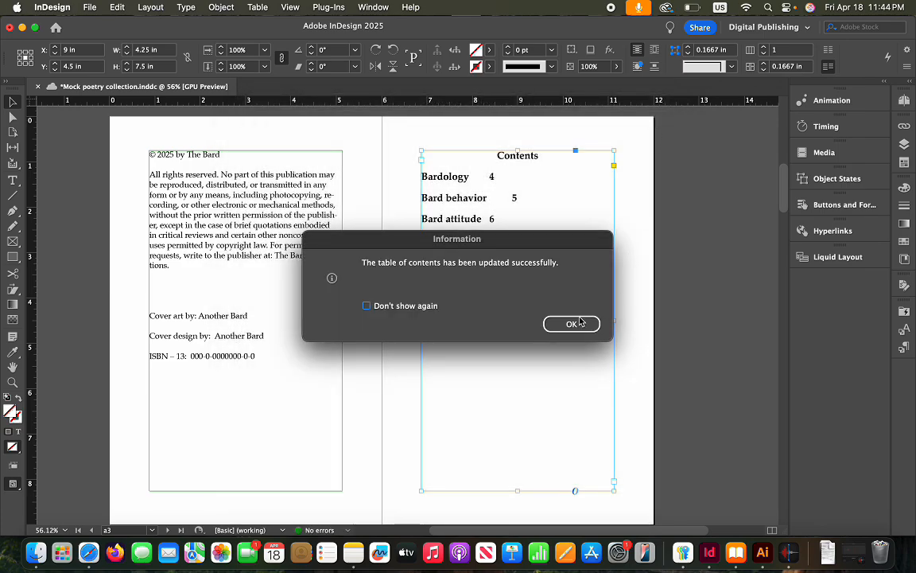
click(577, 324)
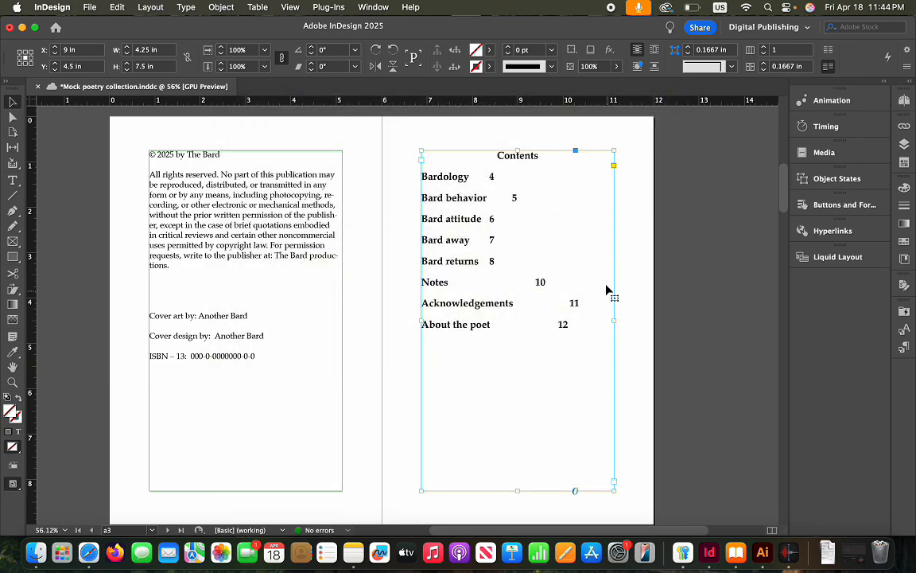
Update the table of contents and dismiss the confirmation
click(185, 7)
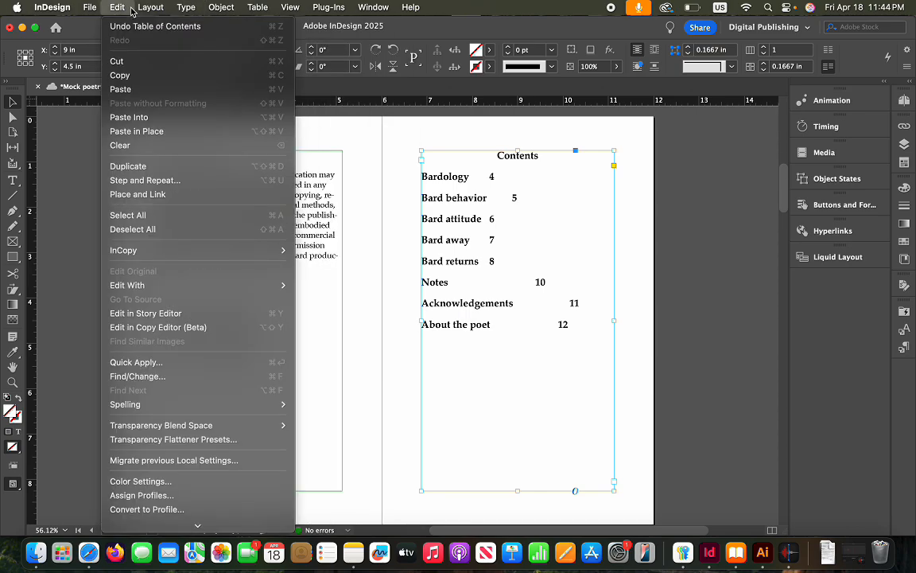
mouse_move(151, 7)
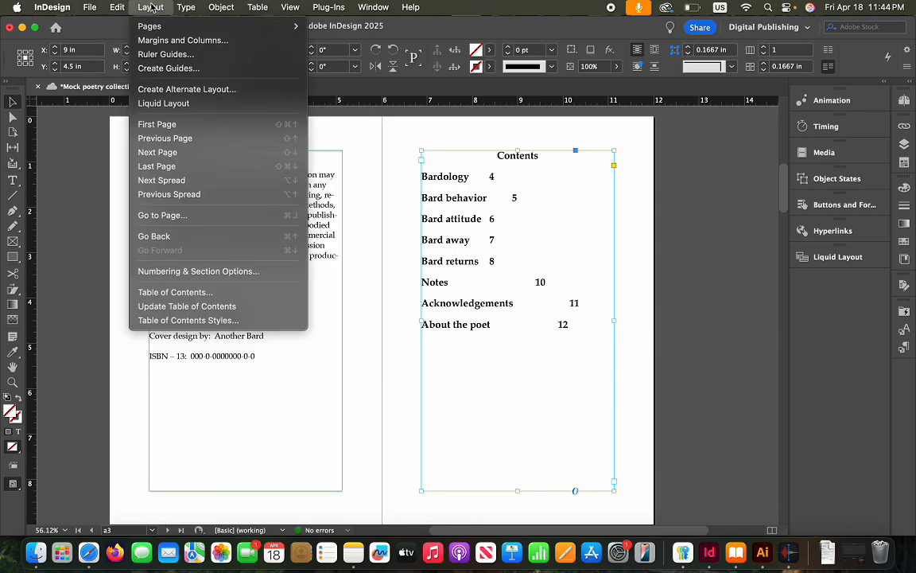
click(180, 308)
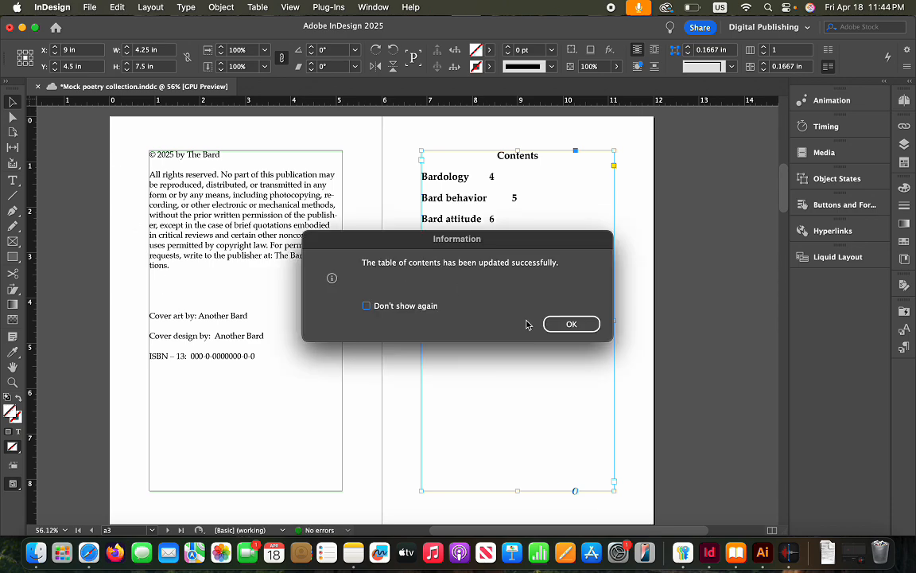
click(555, 326)
Re-set the entry-to-number separator to a Nonbreaking Space and regenerate the TOC
click(185, 7)
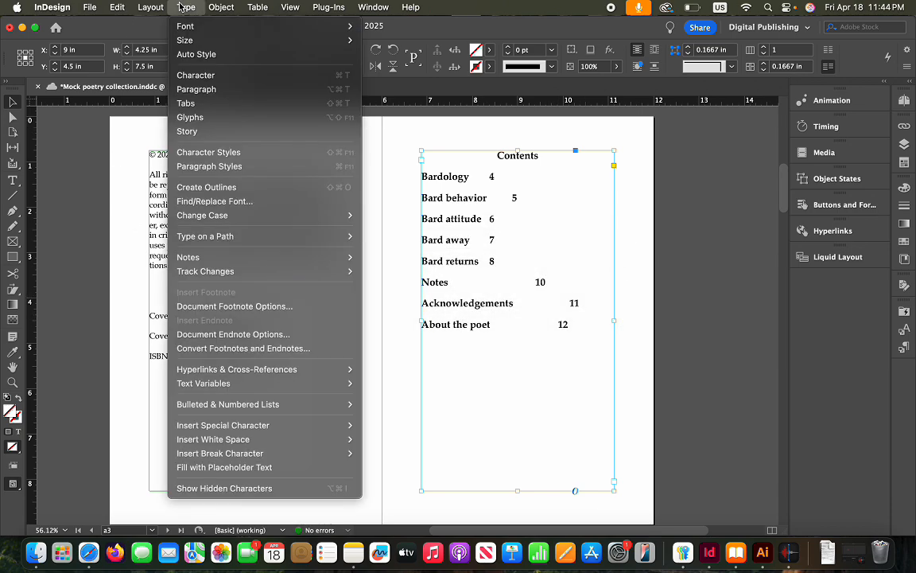
mouse_move(150, 8)
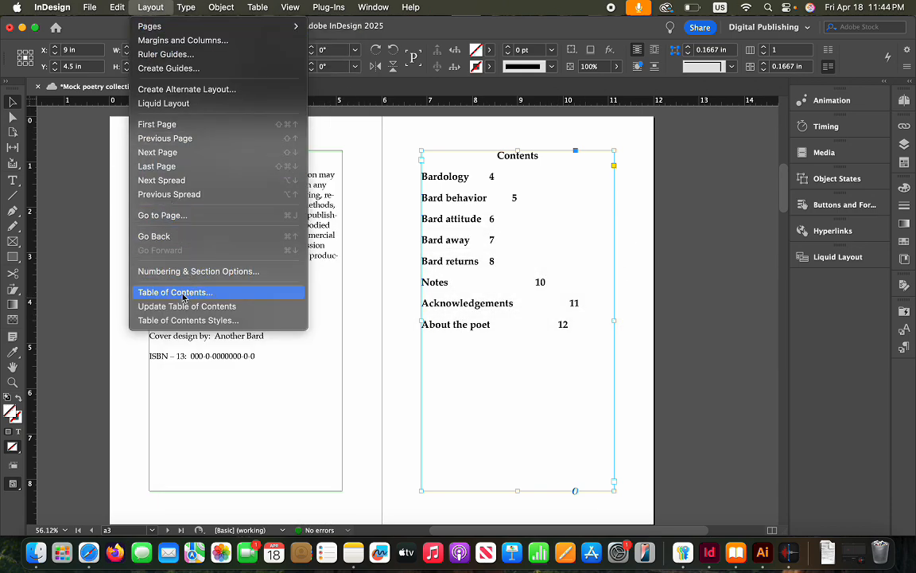
click(155, 289)
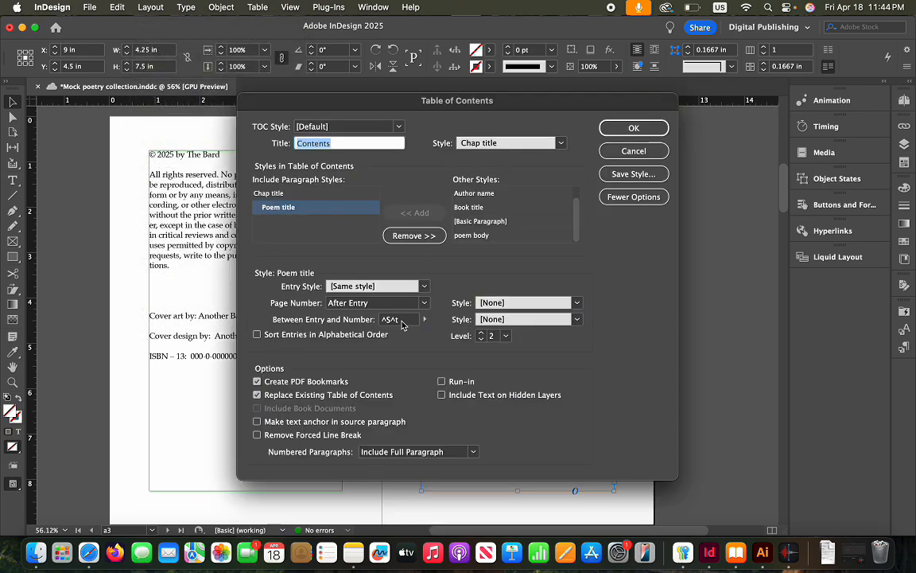
click(412, 321)
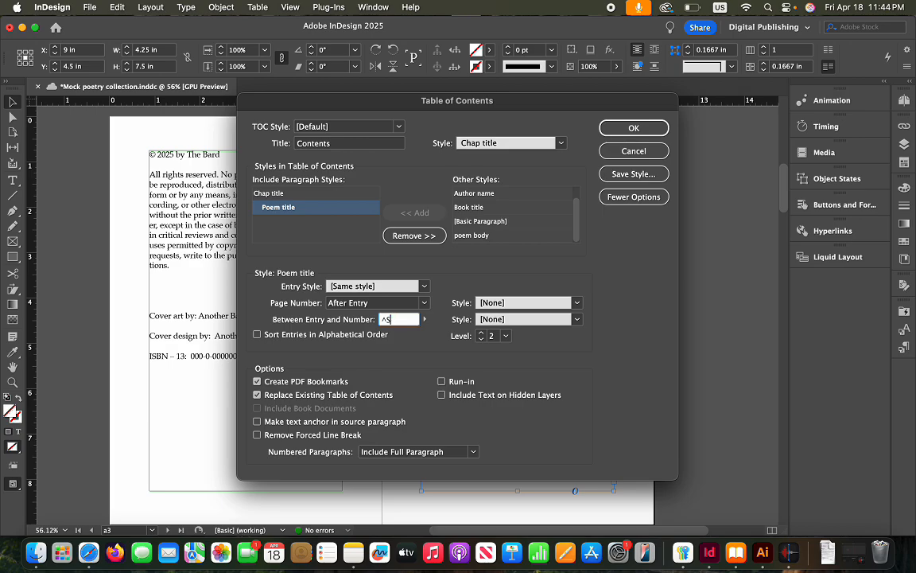
click(424, 319)
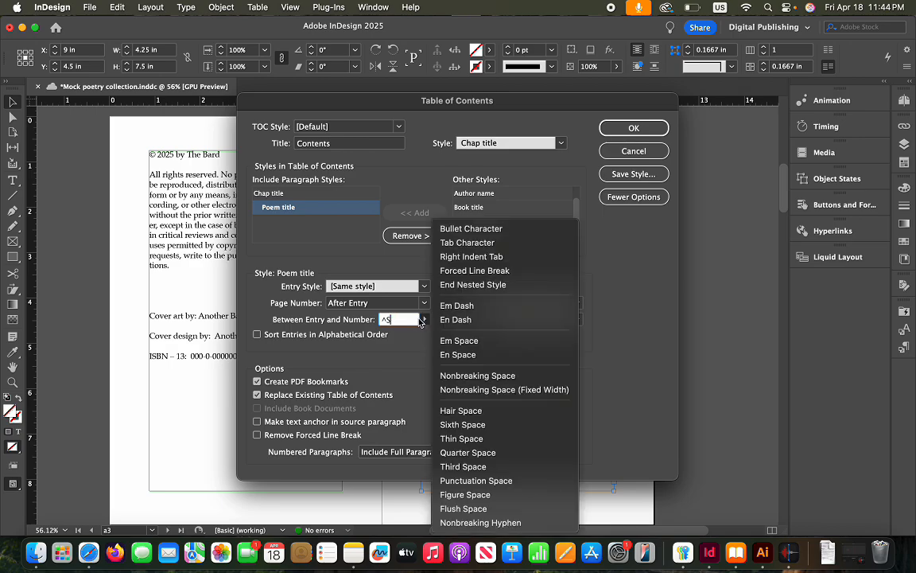
click(396, 319)
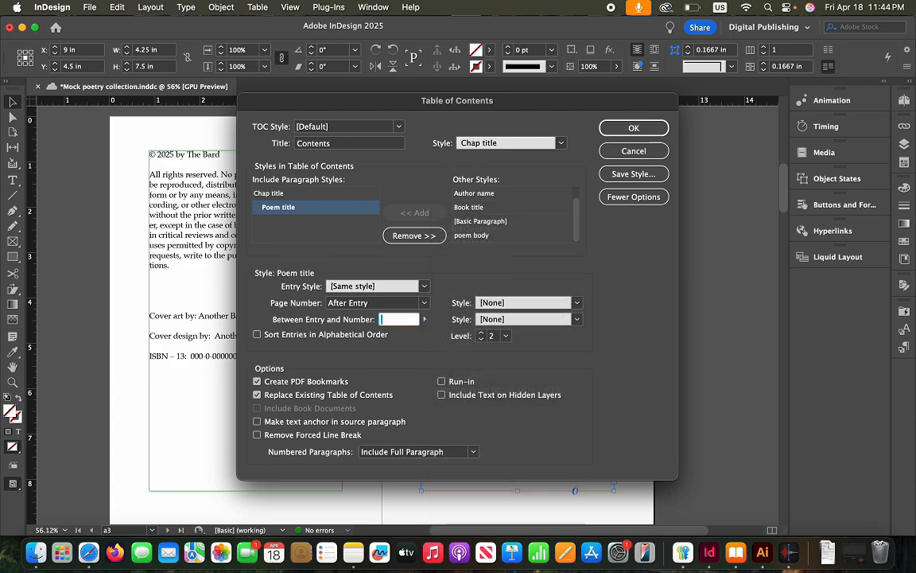
click(425, 319)
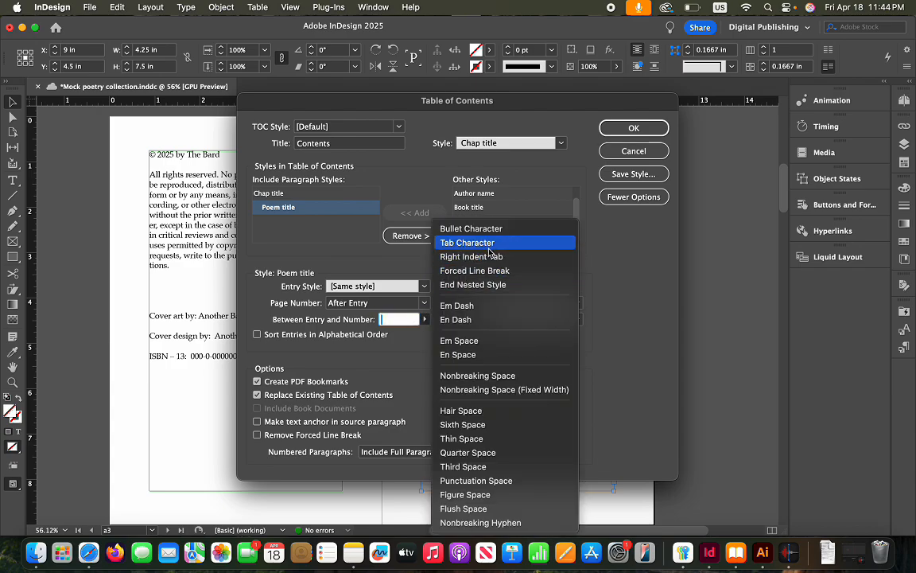
click(505, 390)
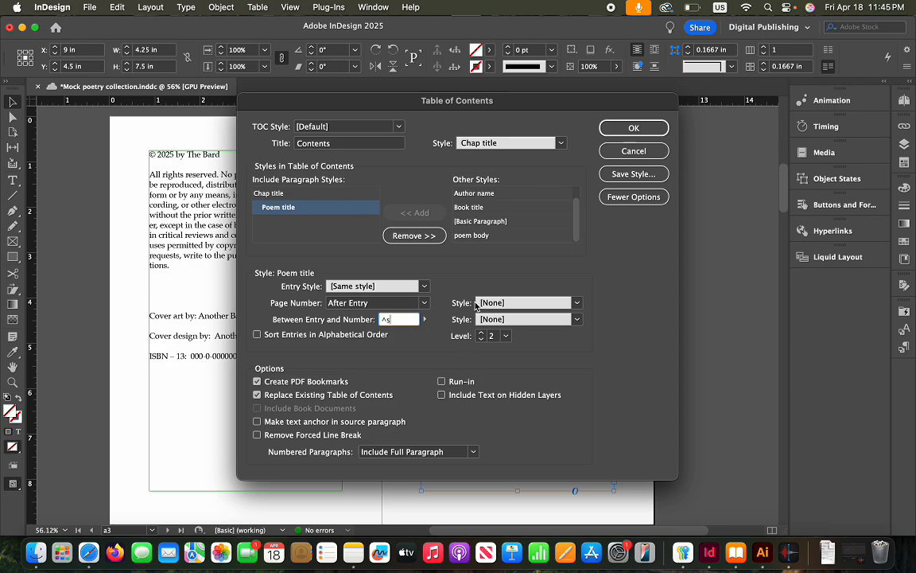
click(634, 127)
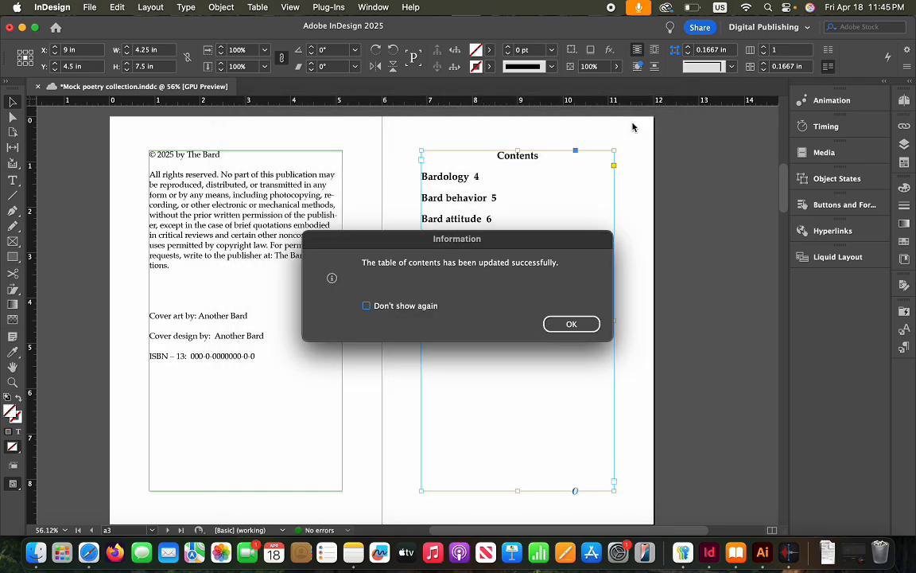
click(578, 323)
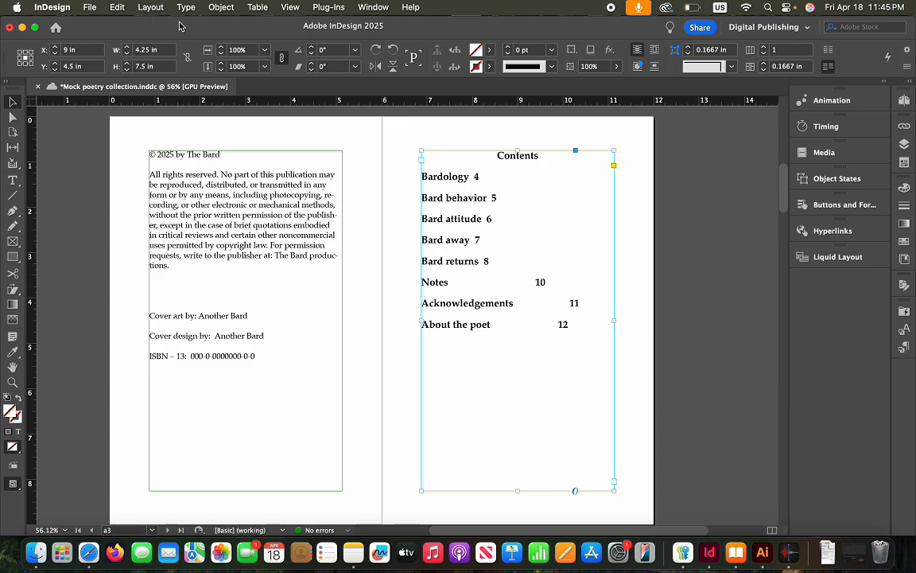
Replace the entry-to-number separator with a fixed-width nonbreaking space (^S) and regenerate the TOC
click(150, 7)
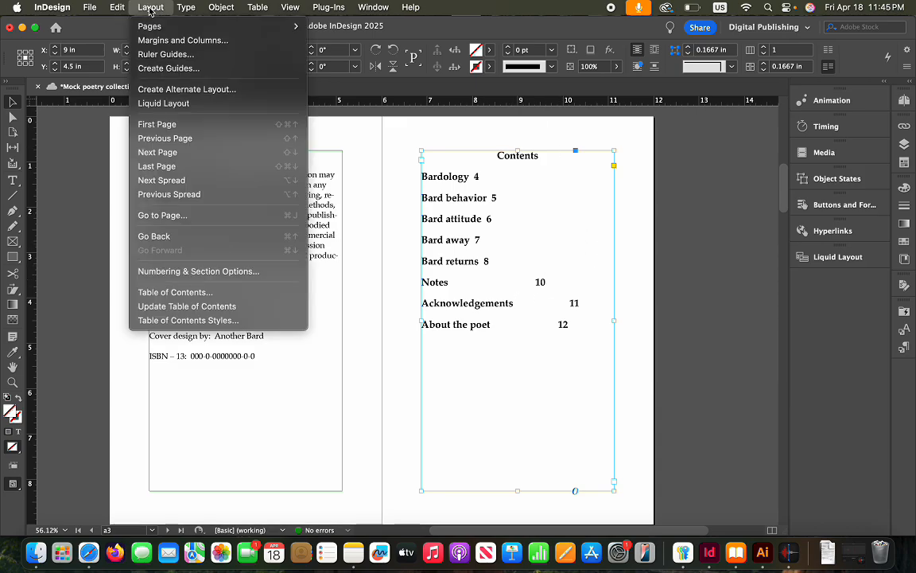
click(197, 294)
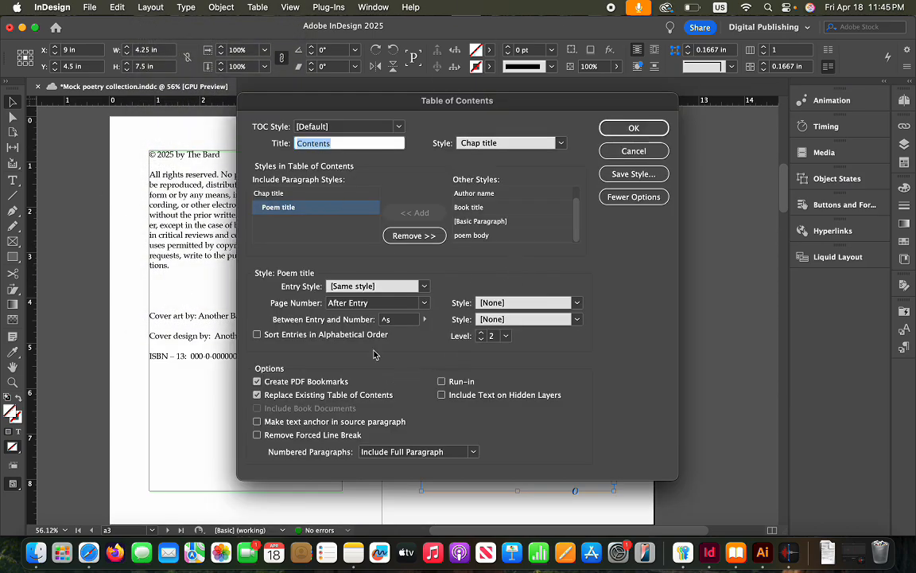
click(407, 322)
key(BackSpace)
key(BackSpace)
click(425, 319)
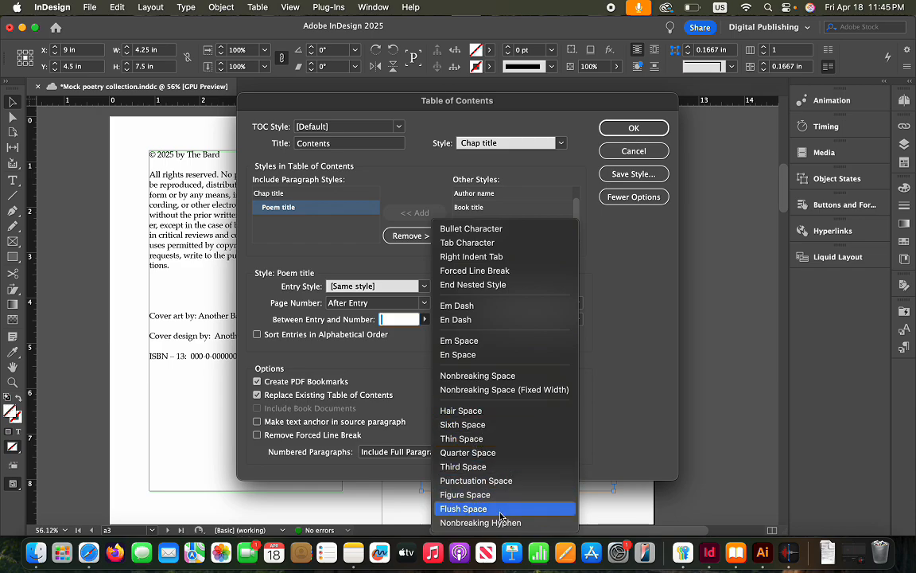
click(489, 379)
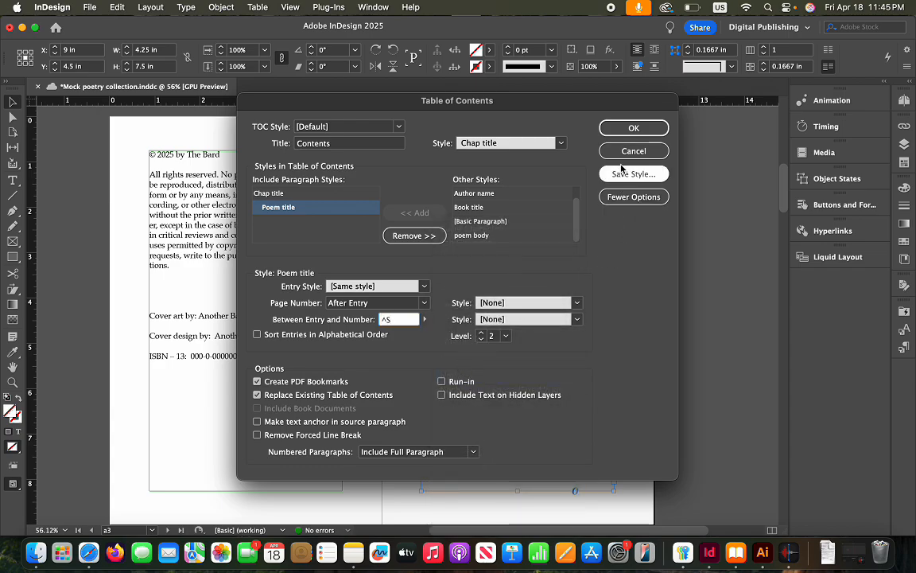
click(627, 129)
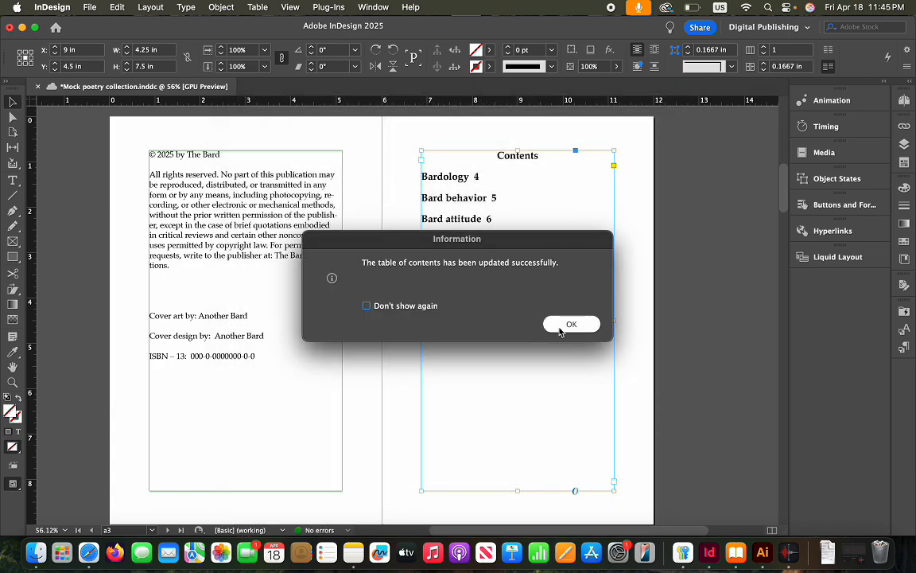
click(564, 324)
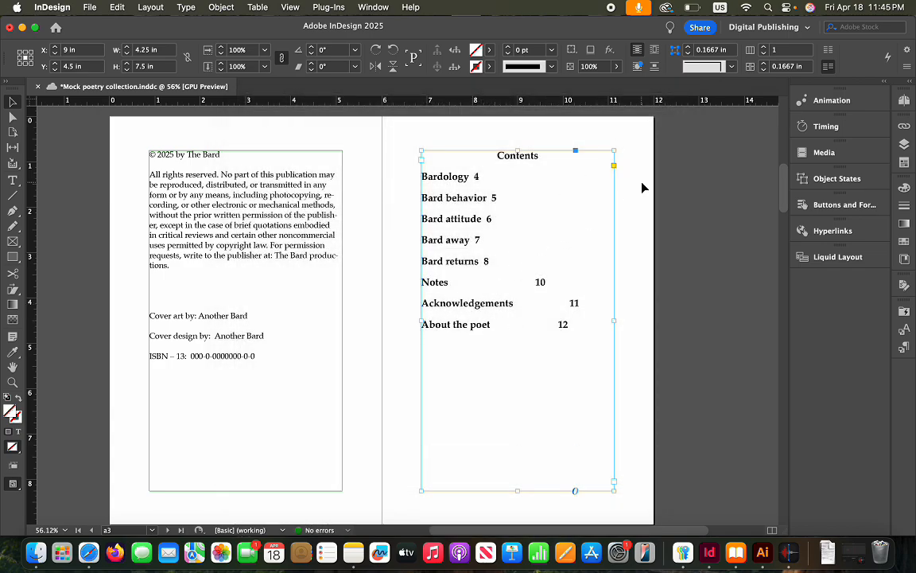
Tag the Contents text frame with epub:type toc in its export options
click(630, 254)
click(578, 222)
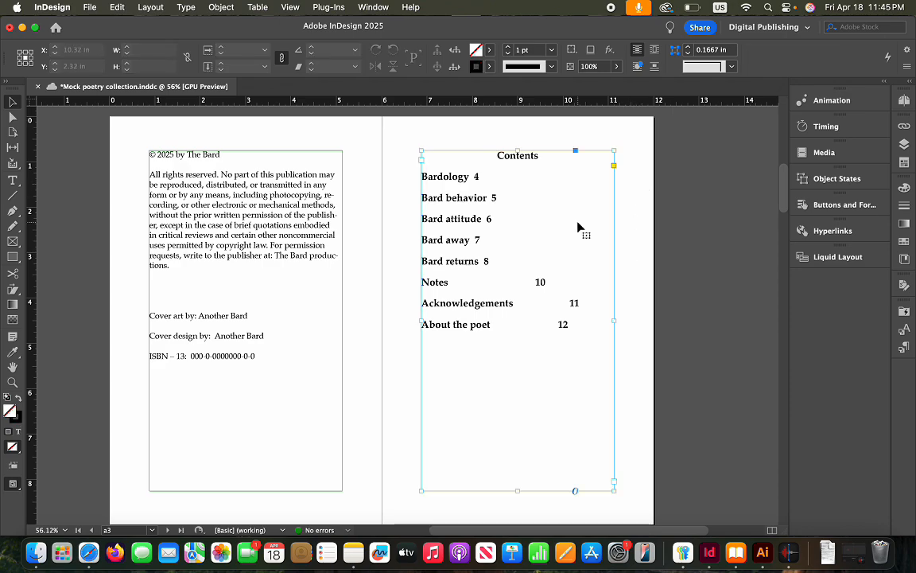
click(186, 8)
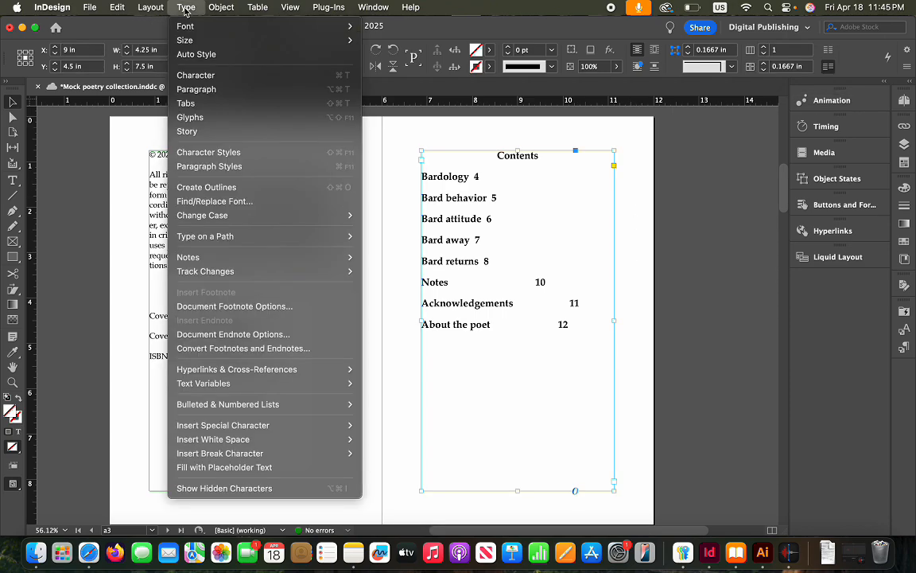
mouse_move(235, 7)
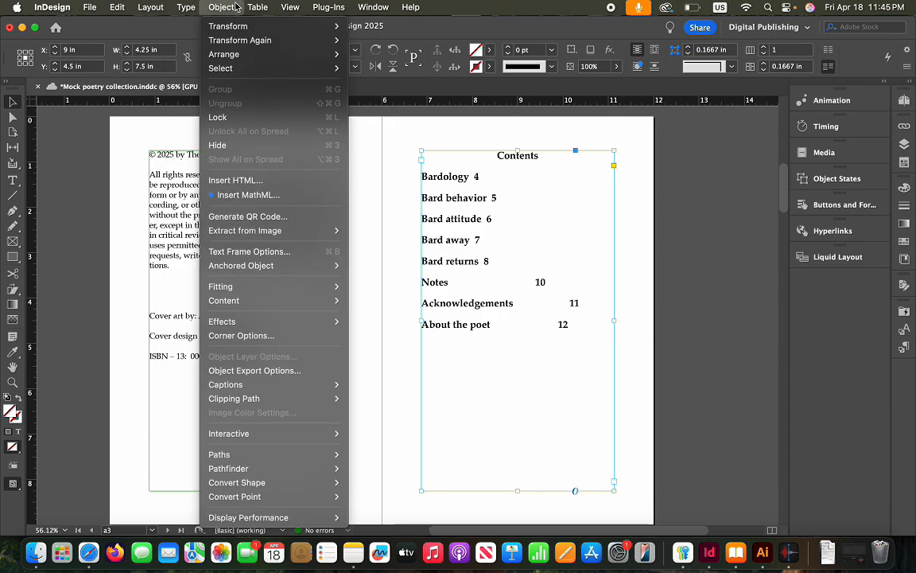
click(249, 372)
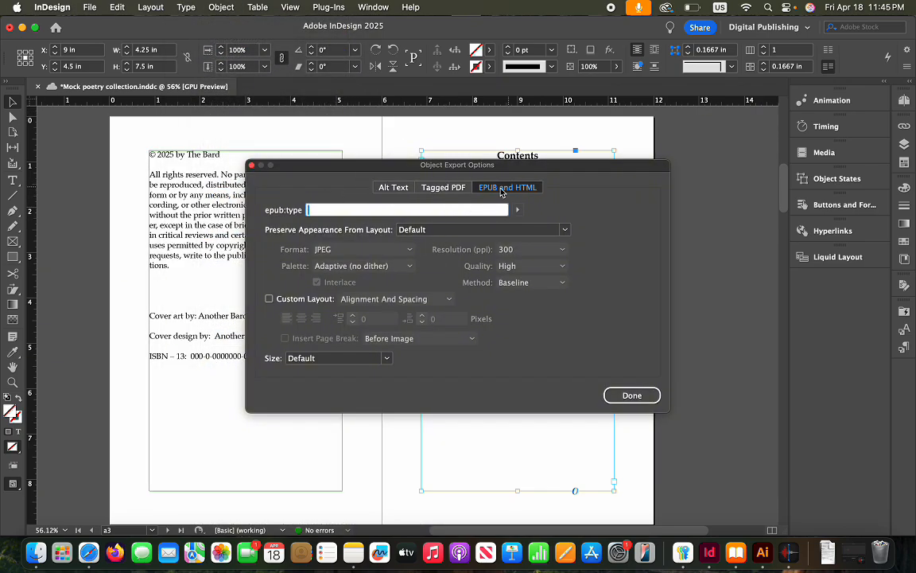
click(518, 211)
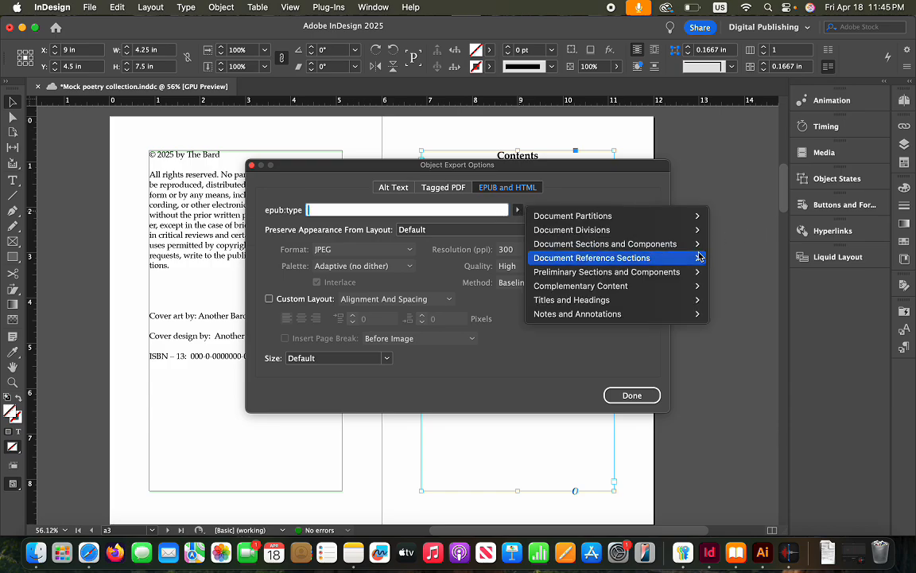
mouse_move(688, 249)
click(731, 259)
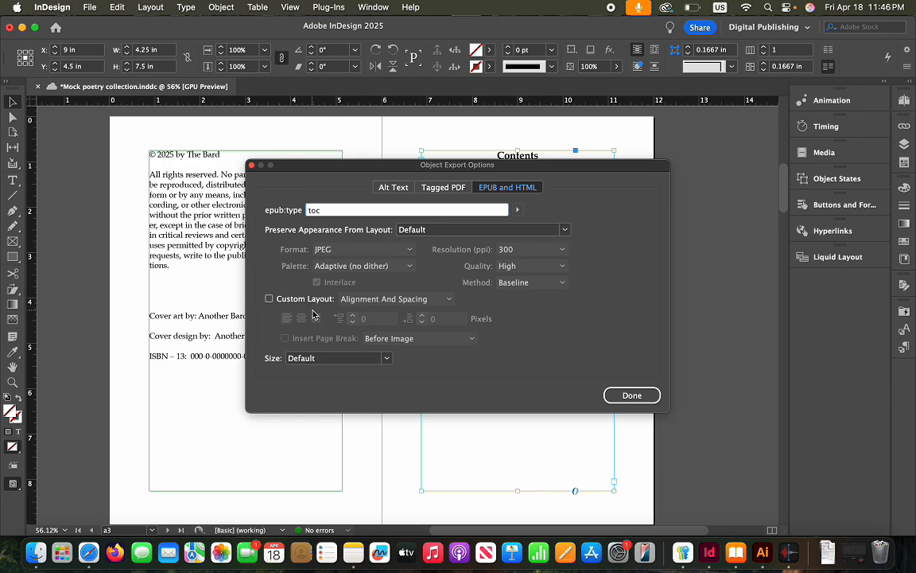
Enable Custom Layout with Before and After Image page breaks and apply the export options
click(269, 299)
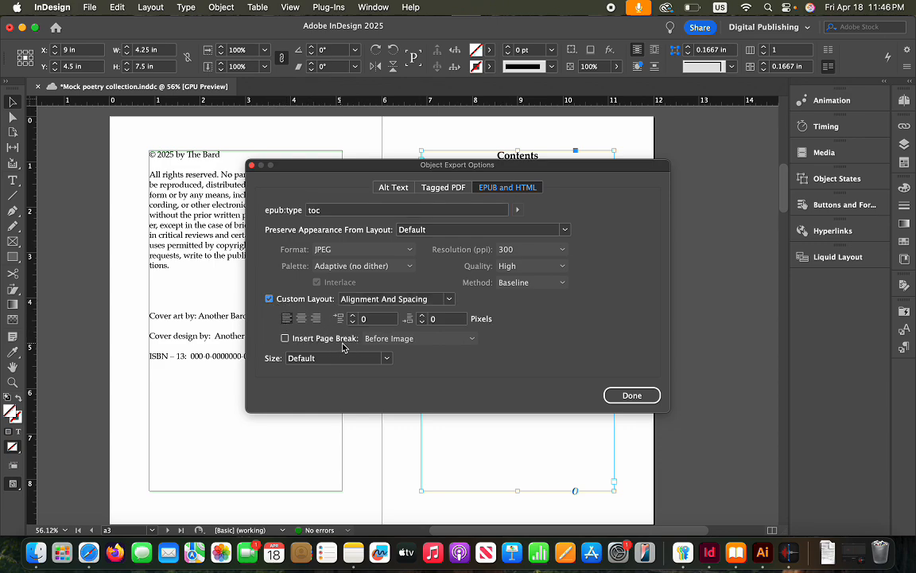
click(308, 339)
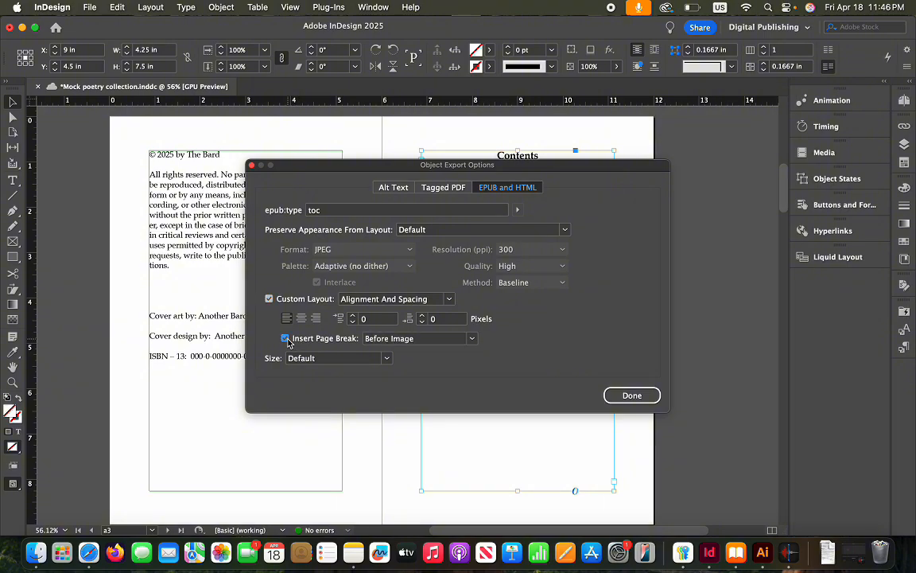
click(472, 339)
click(434, 385)
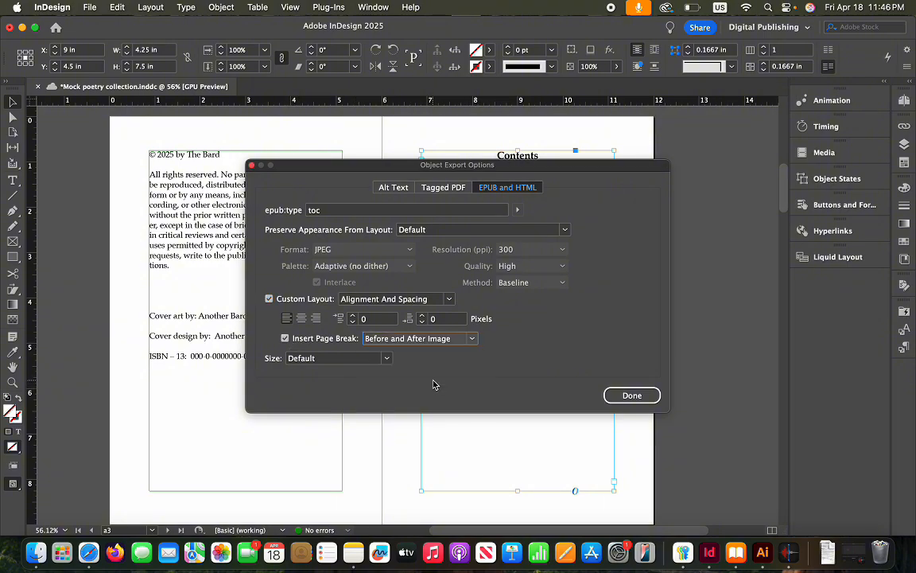
click(631, 395)
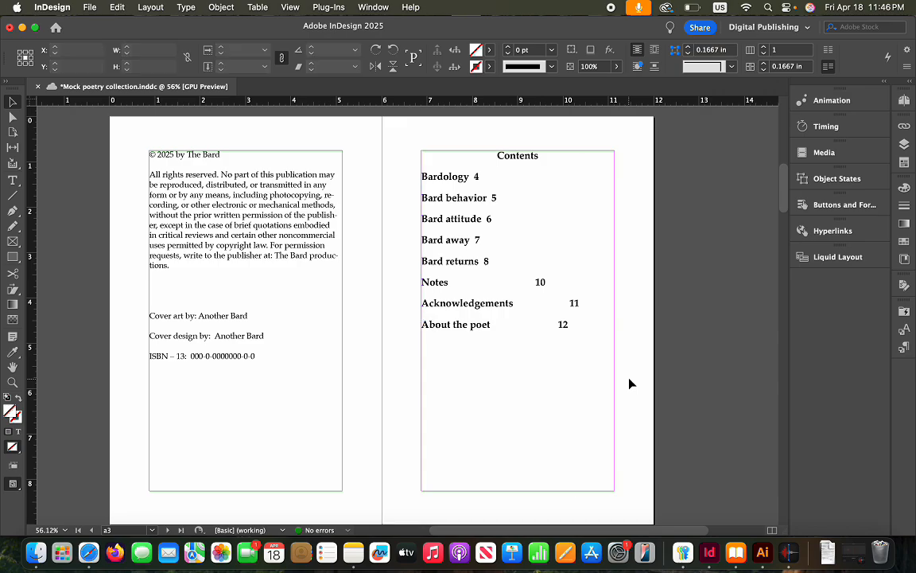
scroll(629, 384, down, 10)
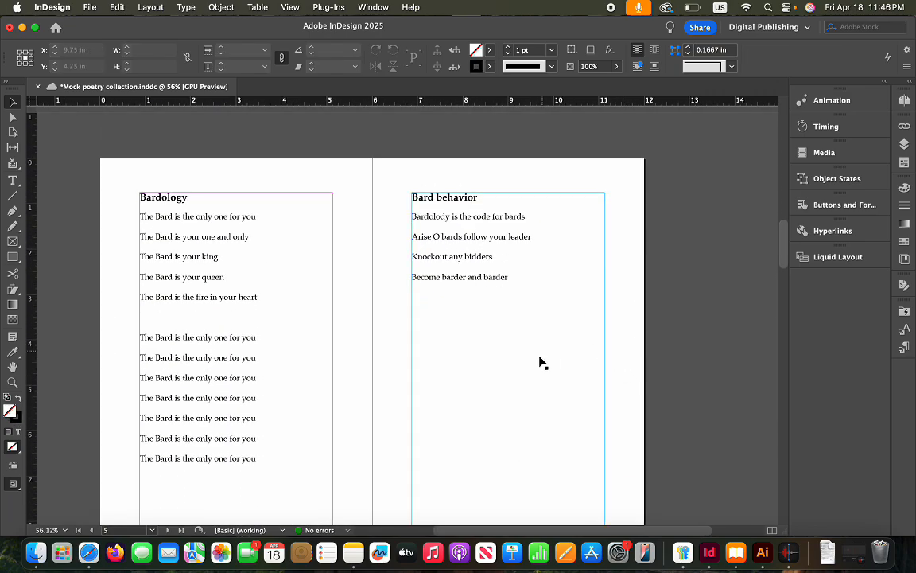
Save the document and open the Mock Poetry Collection book in Apple Books
key(super+s)
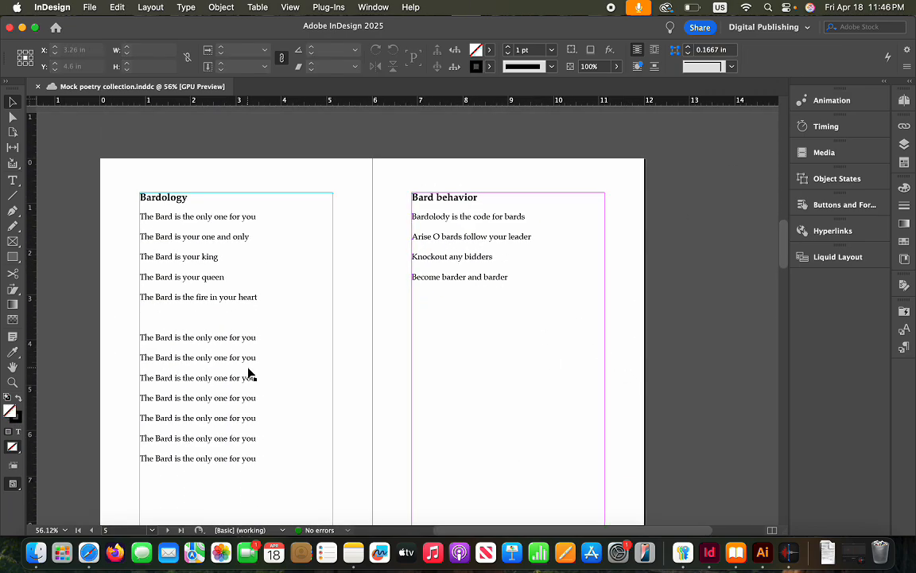
scroll(247, 372, left, 3)
scroll(269, 327, down, 1)
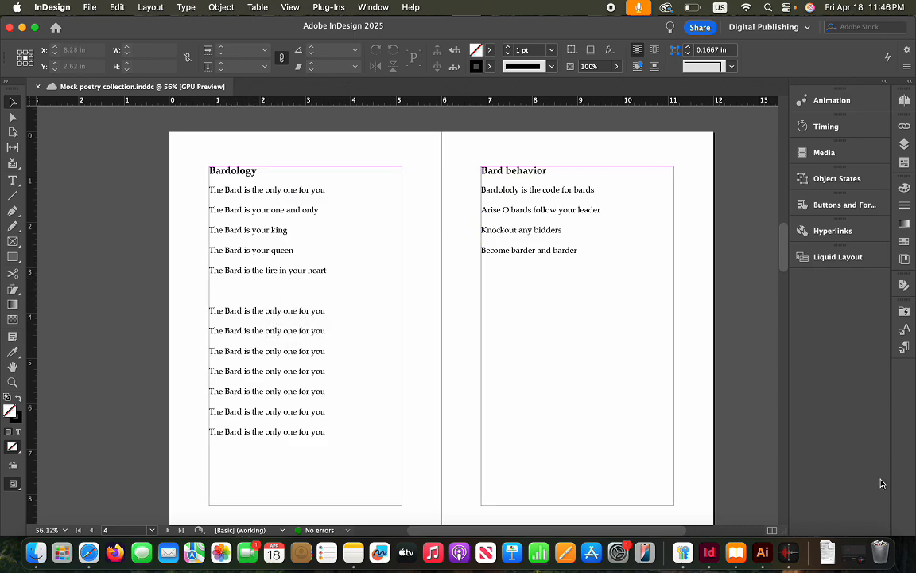
click(736, 557)
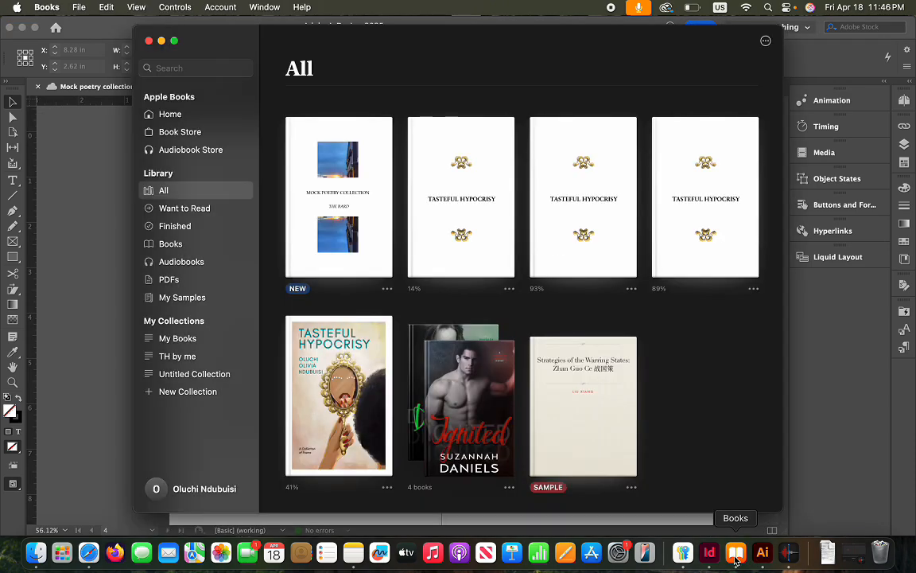
click(82, 280)
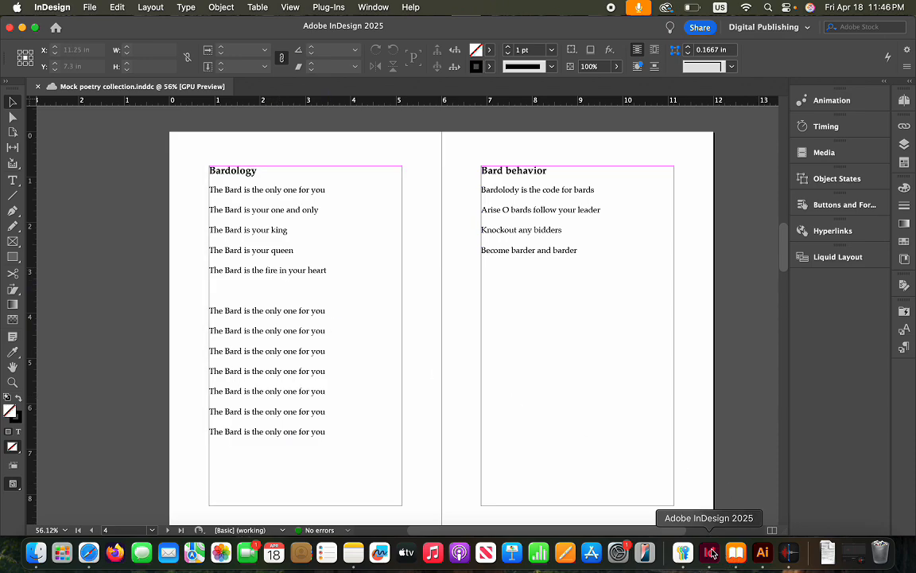
click(736, 552)
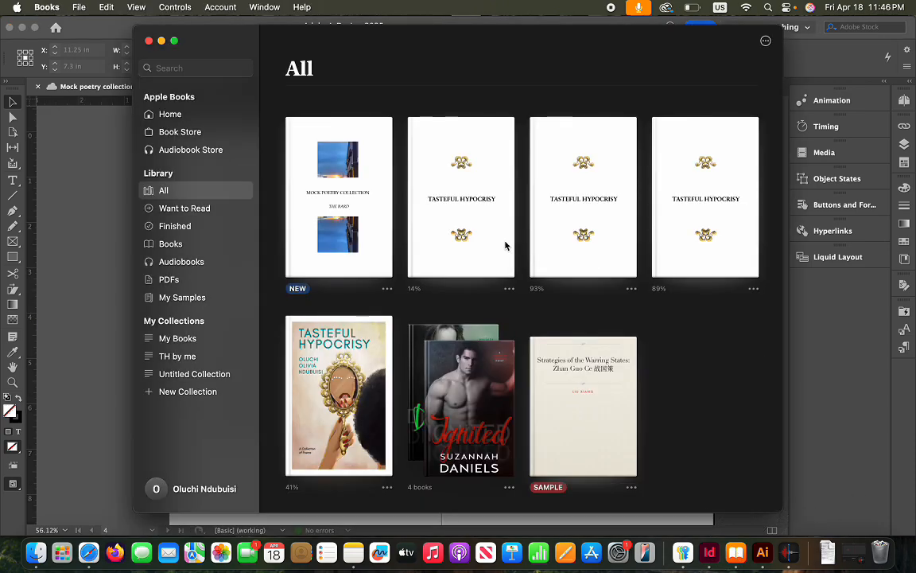
double_click(360, 210)
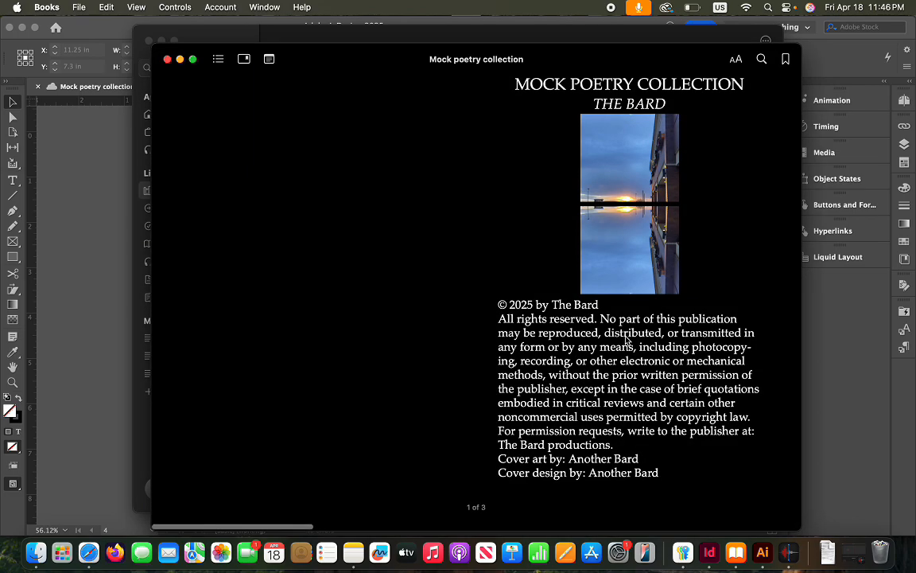
Page the EPUB back to the copyright page and forward to the poem spread, then return to InDesign
scroll(523, 338, right, 5)
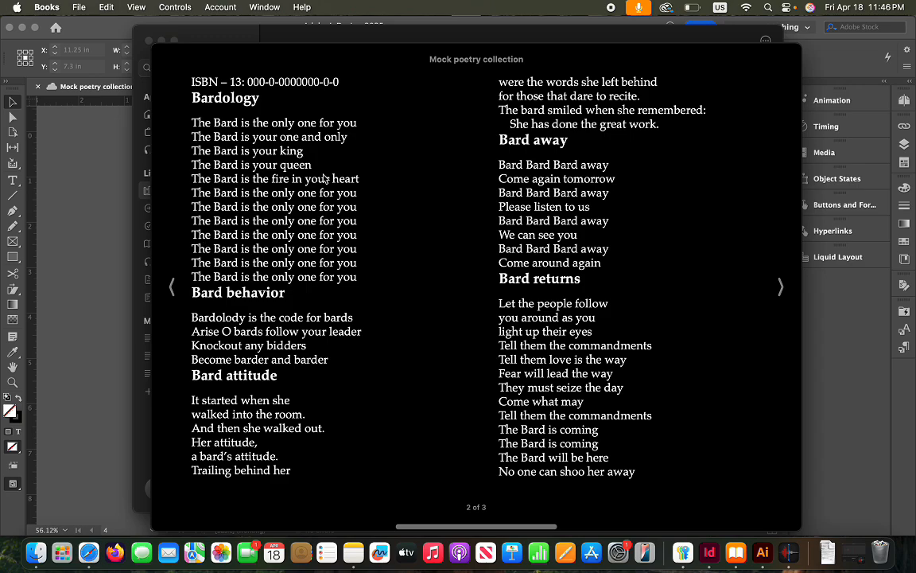
click(67, 250)
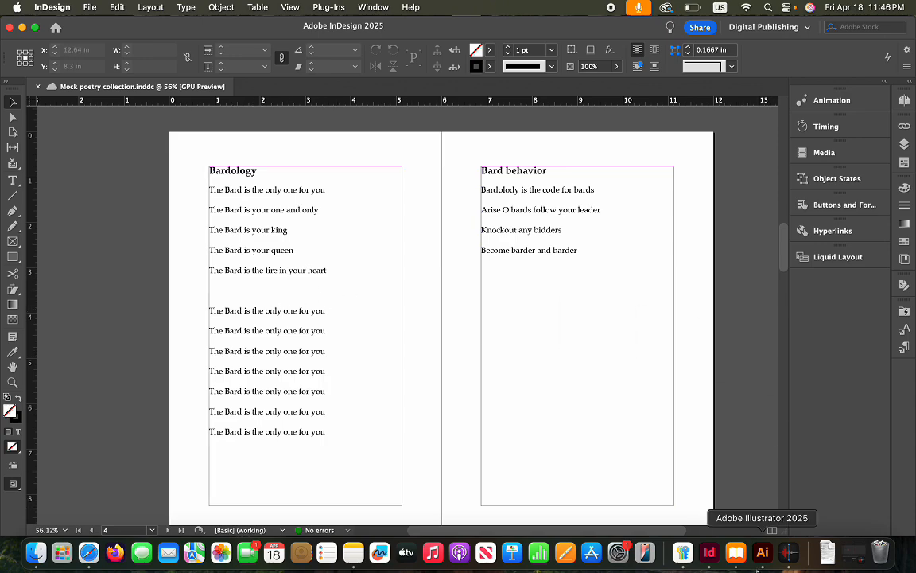
click(736, 552)
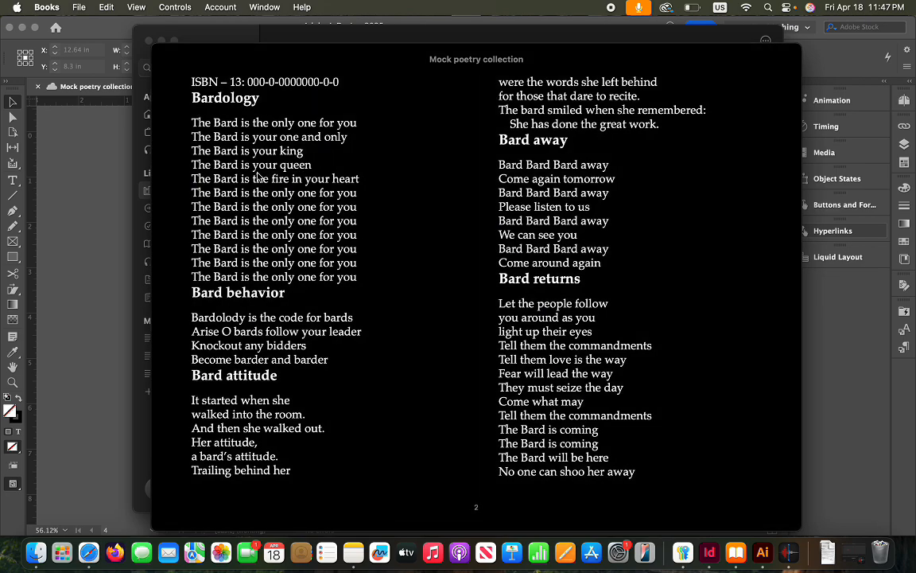
key(Left)
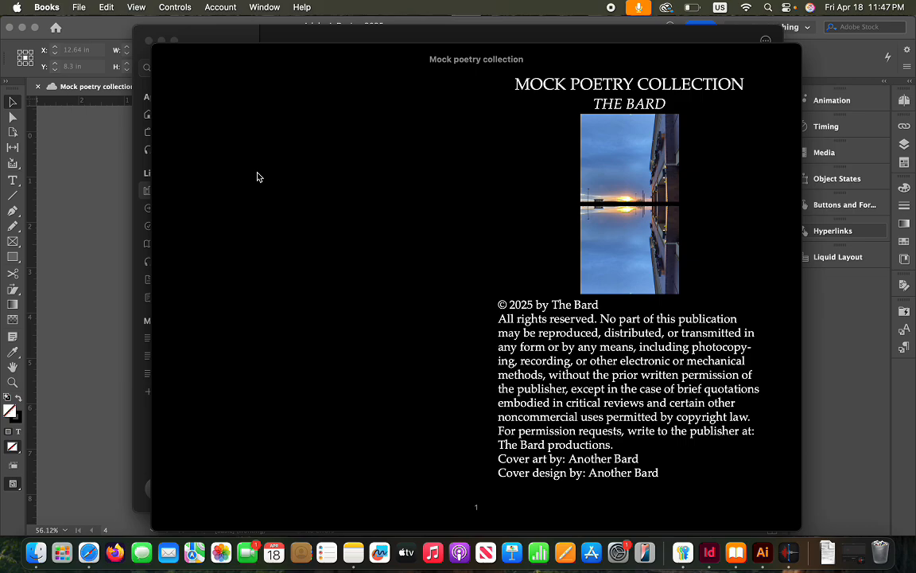
key(Right)
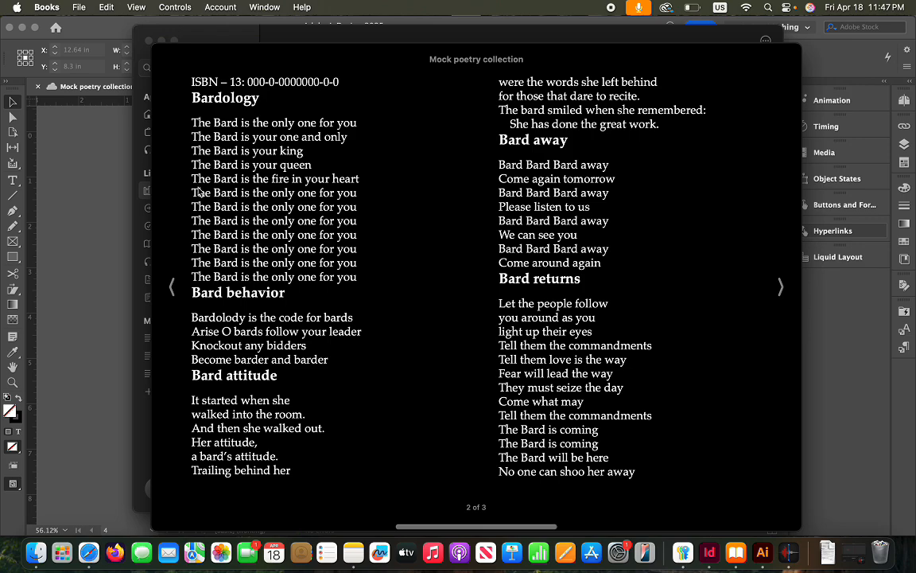
click(84, 220)
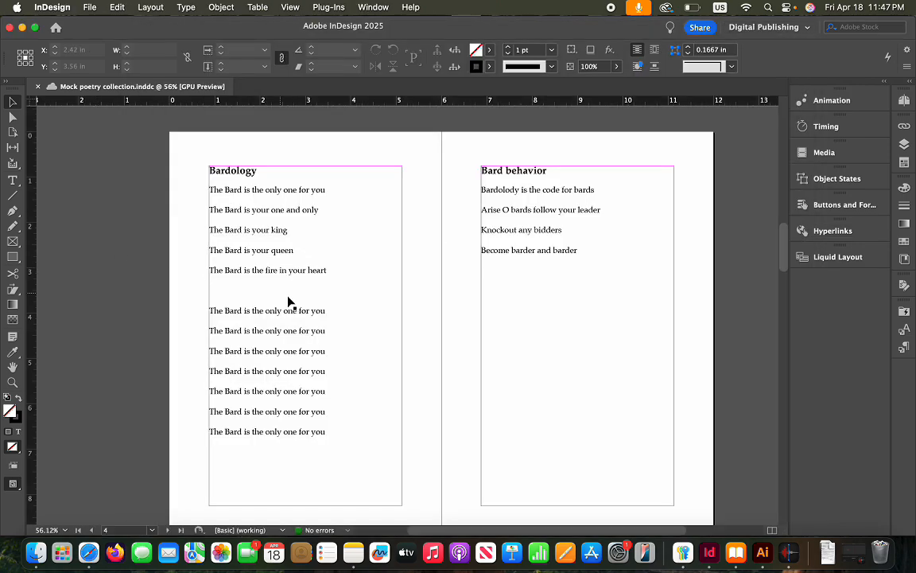
Insert a nonbreaking space on the empty line after 'The Bard is the fire in your heart' in Bardology
click(227, 292)
double_click(226, 292)
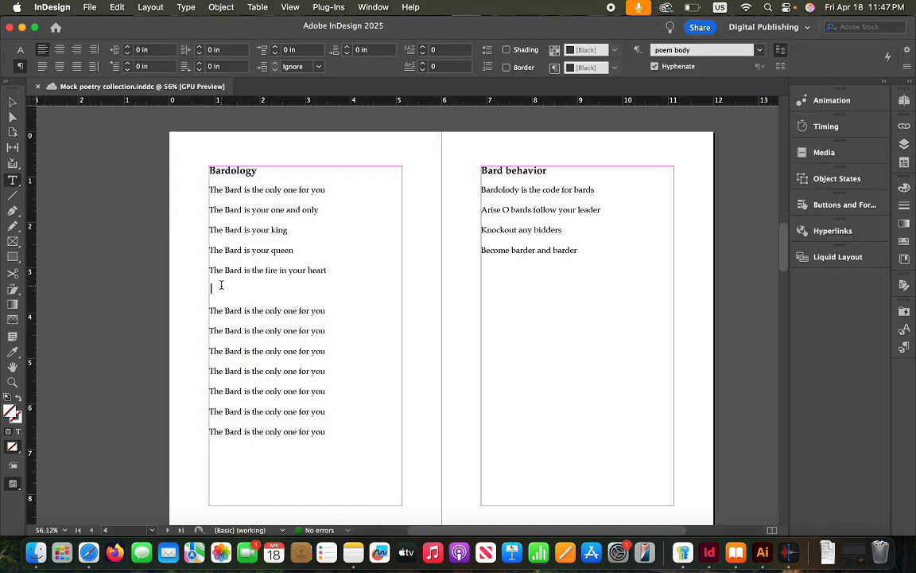
click(188, 8)
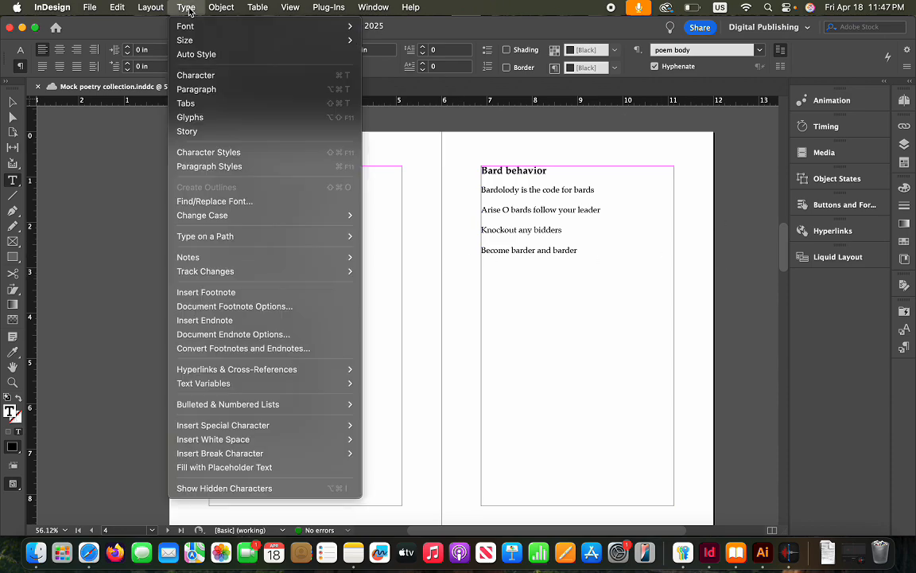
mouse_move(263, 458)
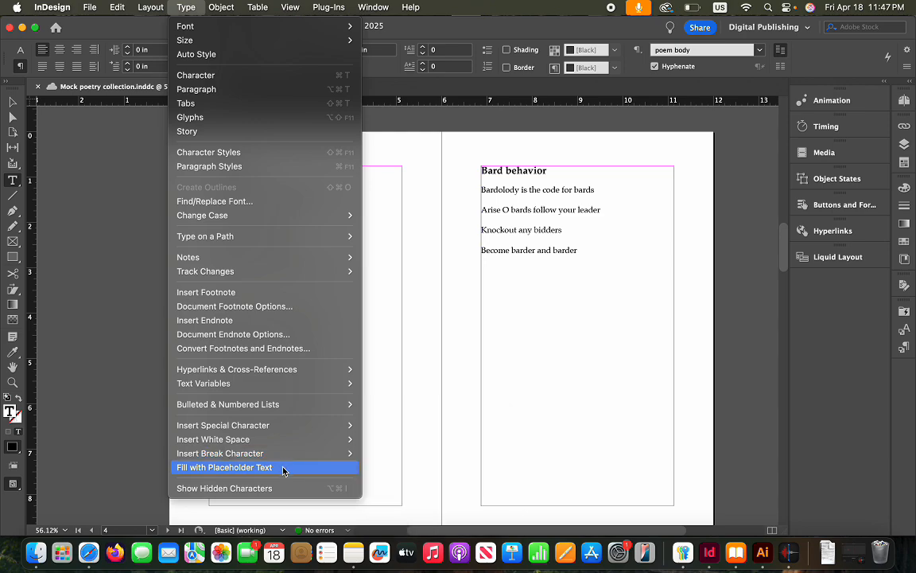
mouse_move(288, 438)
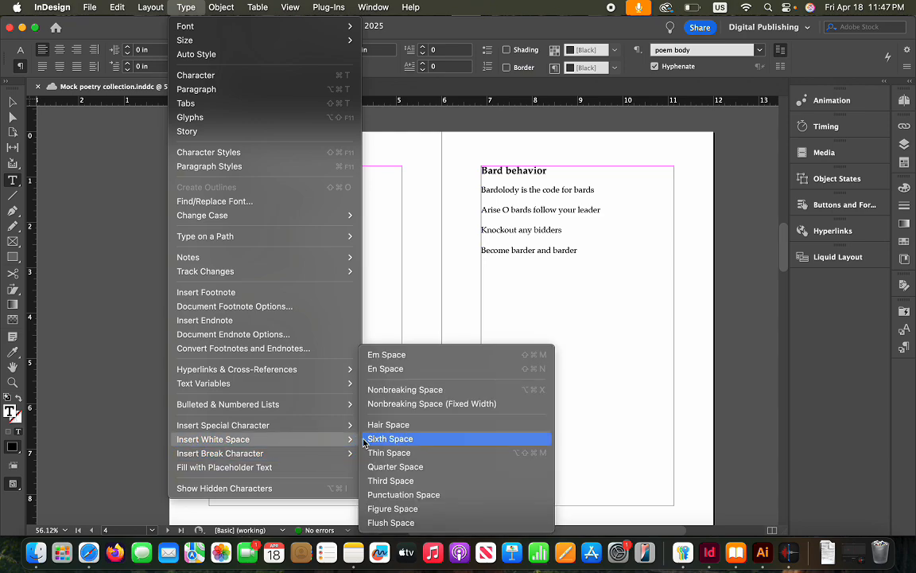
click(446, 390)
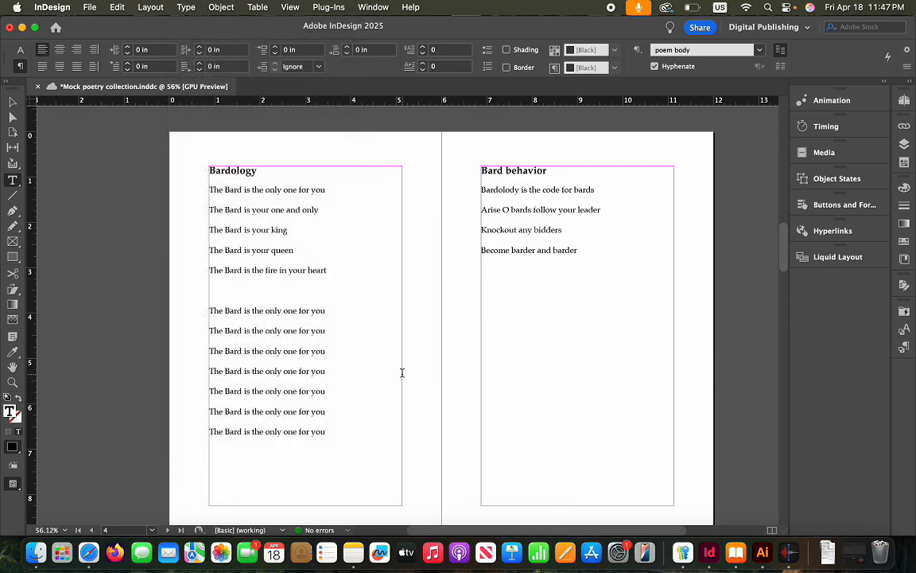
click(232, 452)
Fill two blank stanza lines in Bard attitude, starting after 'And then she walked out.', with nonbreaking spaces
scroll(553, 254, down, 2)
scroll(552, 253, down, 10)
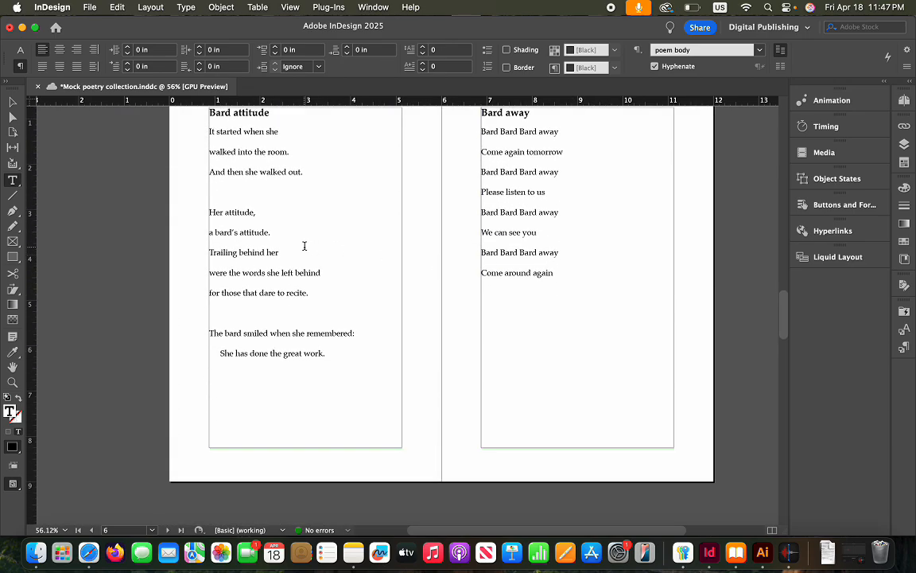
scroll(305, 246, up, 1)
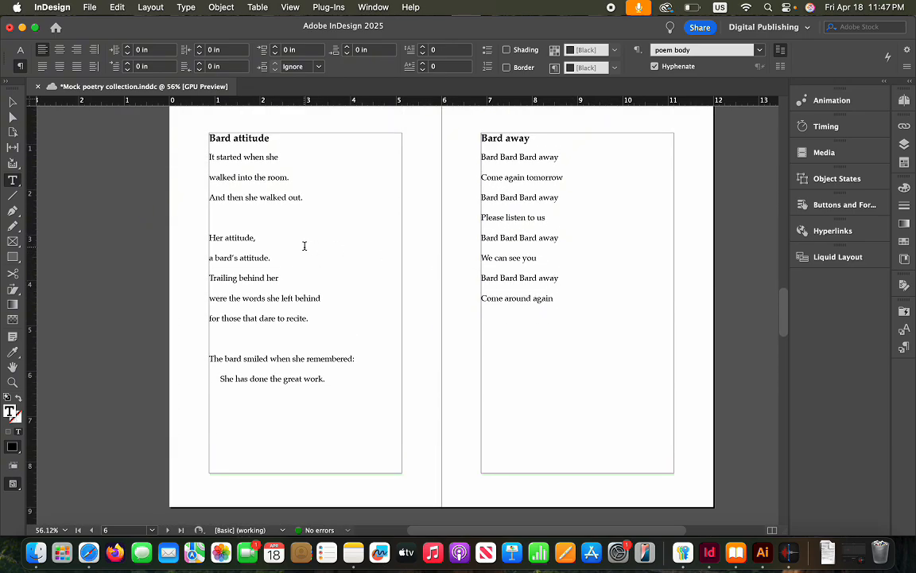
click(236, 216)
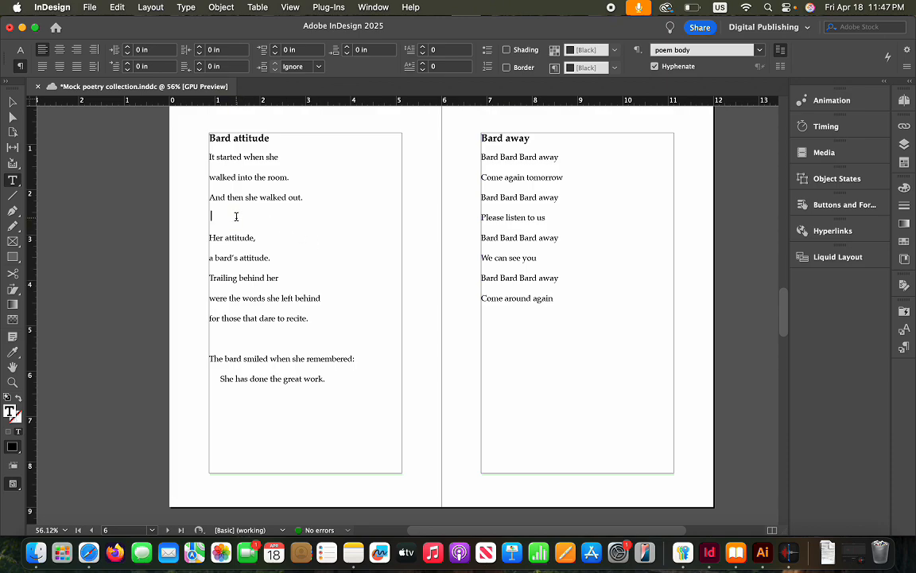
click(189, 9)
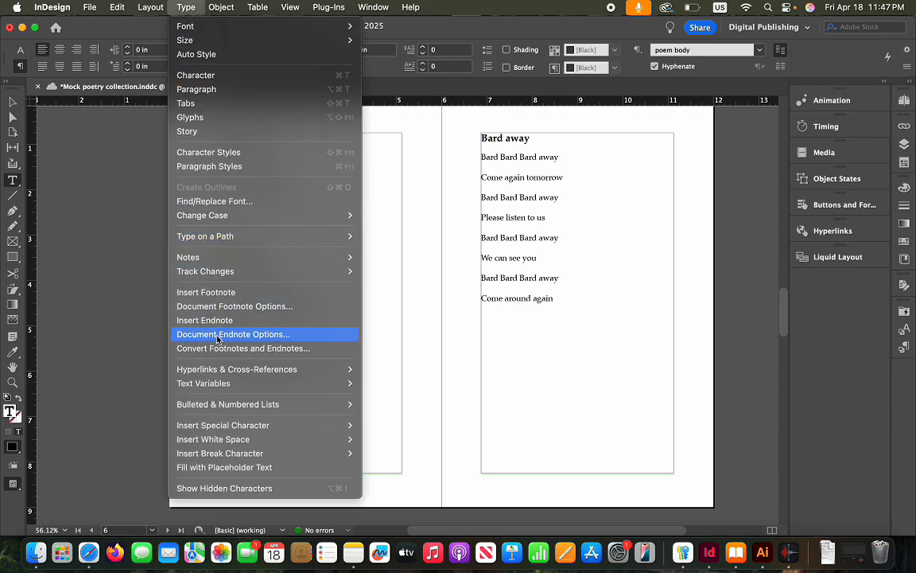
mouse_move(267, 444)
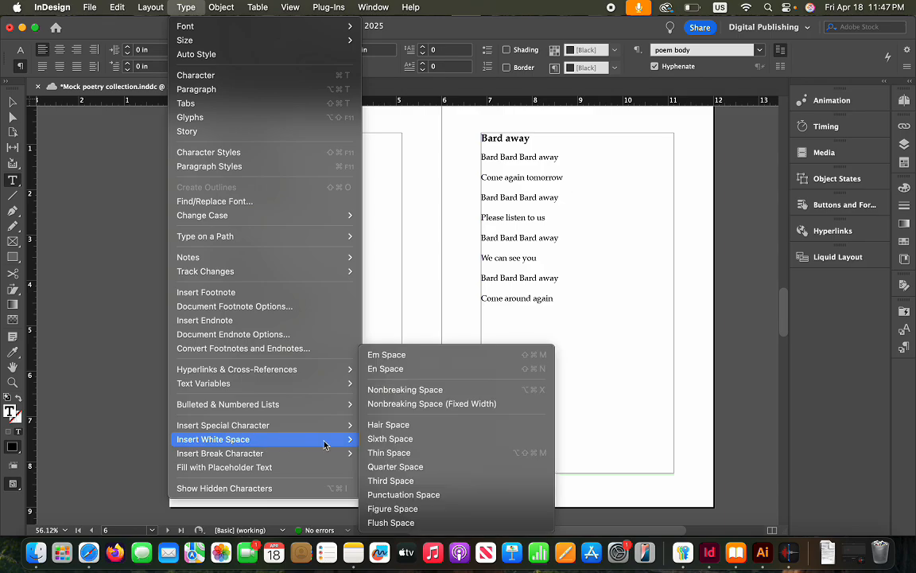
click(424, 391)
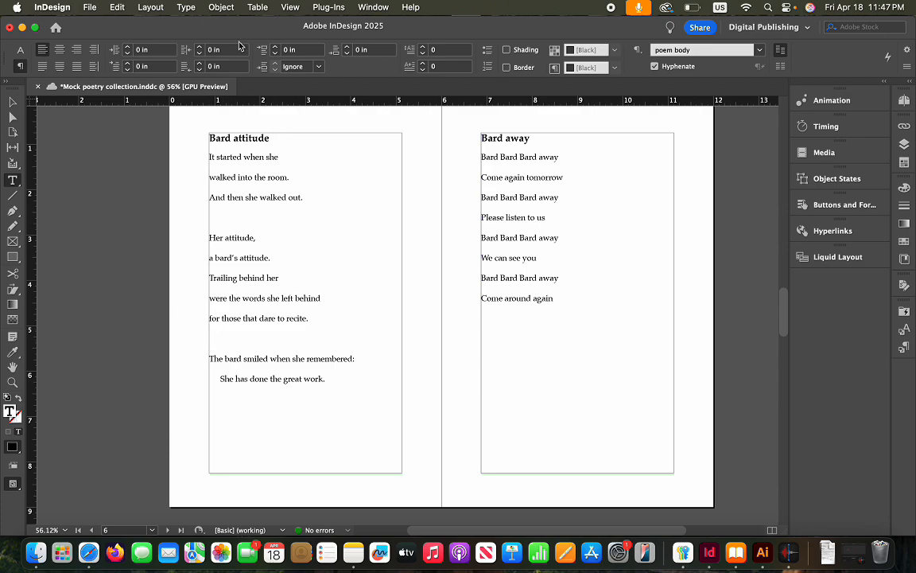
click(222, 8)
mouse_move(186, 7)
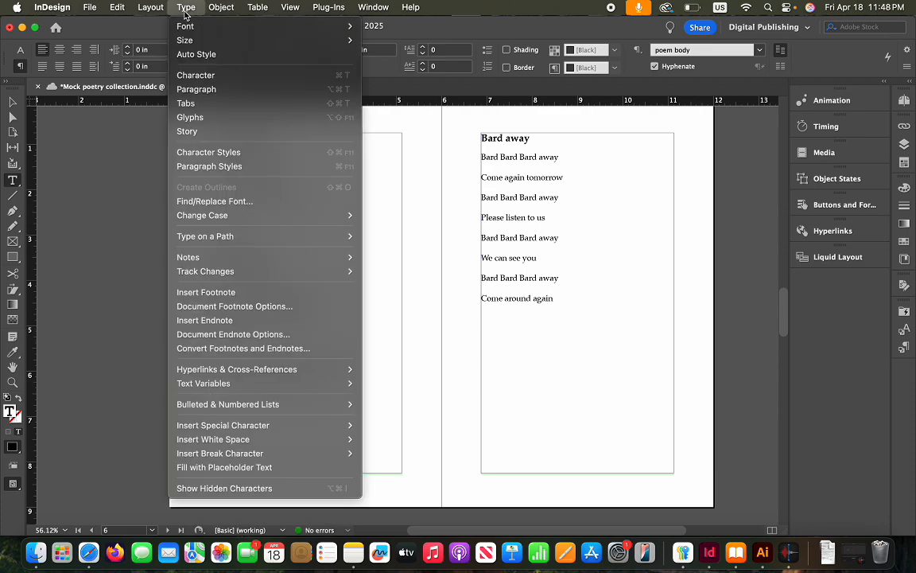
mouse_move(292, 439)
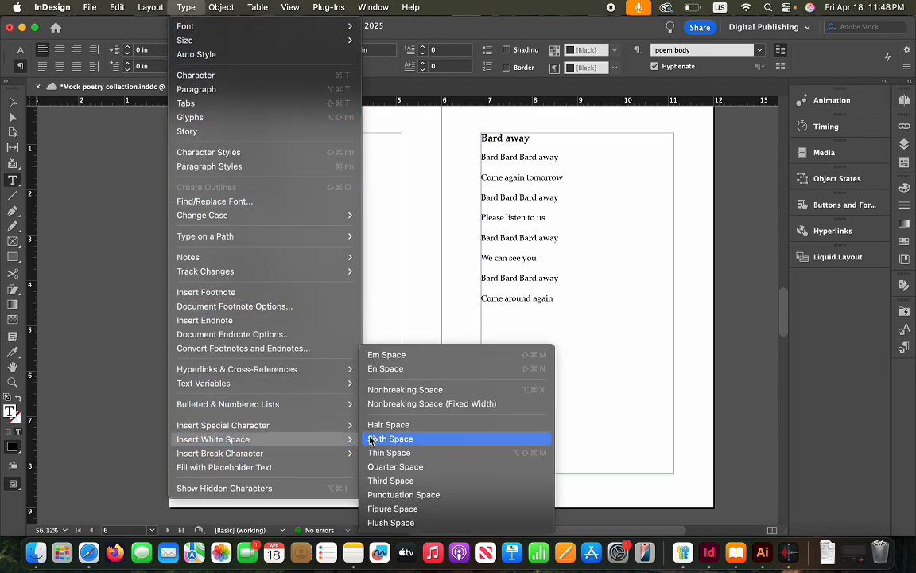
click(436, 390)
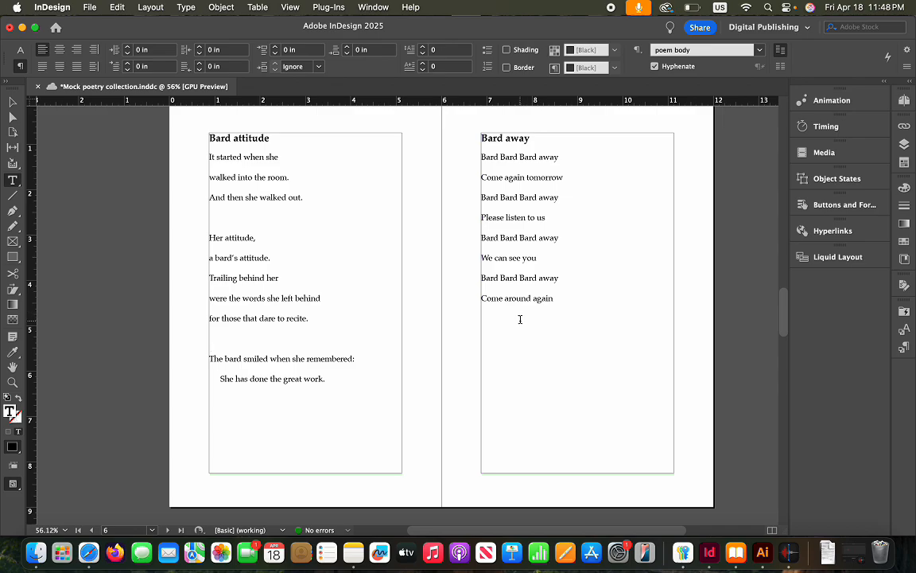
Put a nonbreaking space below 'light up their eyes' and delete the extra blank line after 'Tell them the commandments'
scroll(517, 322, down, 15)
scroll(516, 329, down, 5)
scroll(516, 328, up, 3)
scroll(516, 328, down, 2)
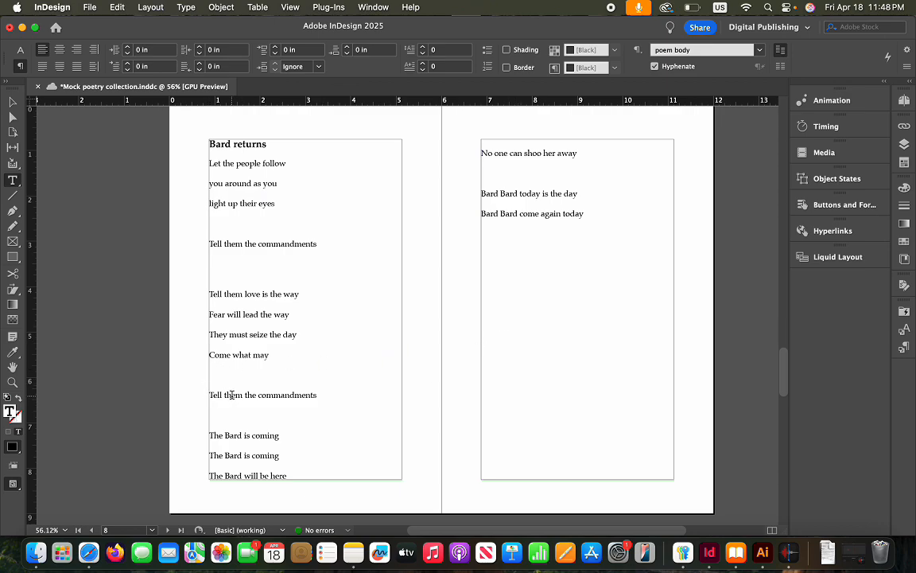
click(217, 225)
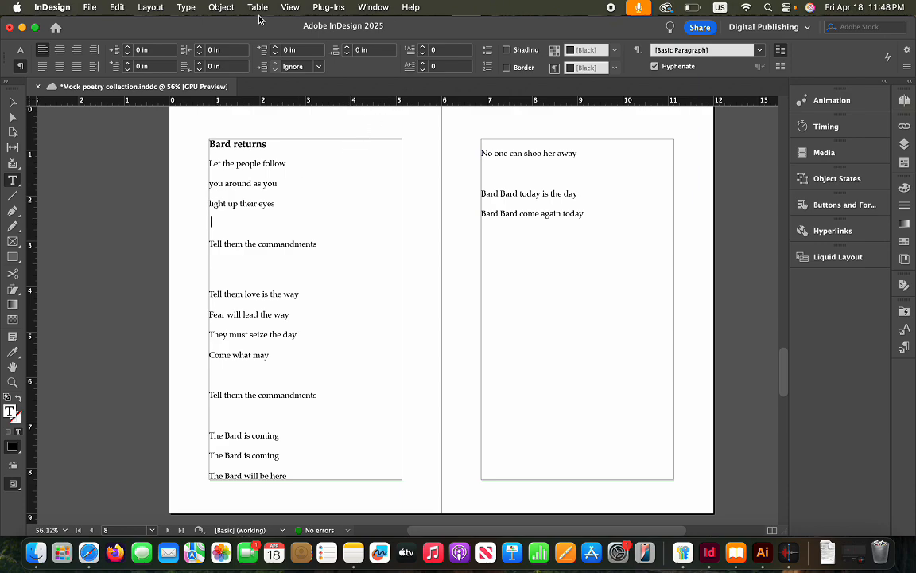
click(221, 8)
mouse_move(186, 8)
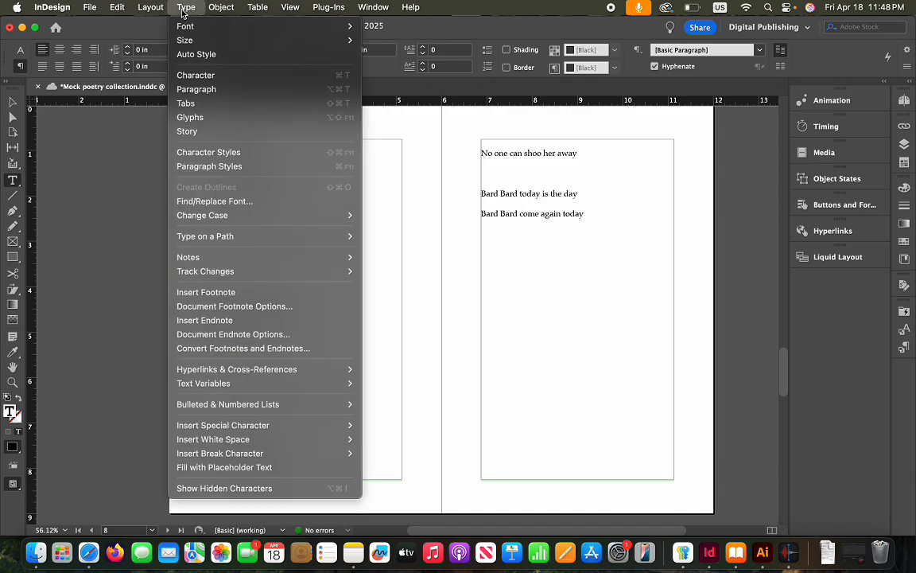
mouse_move(252, 443)
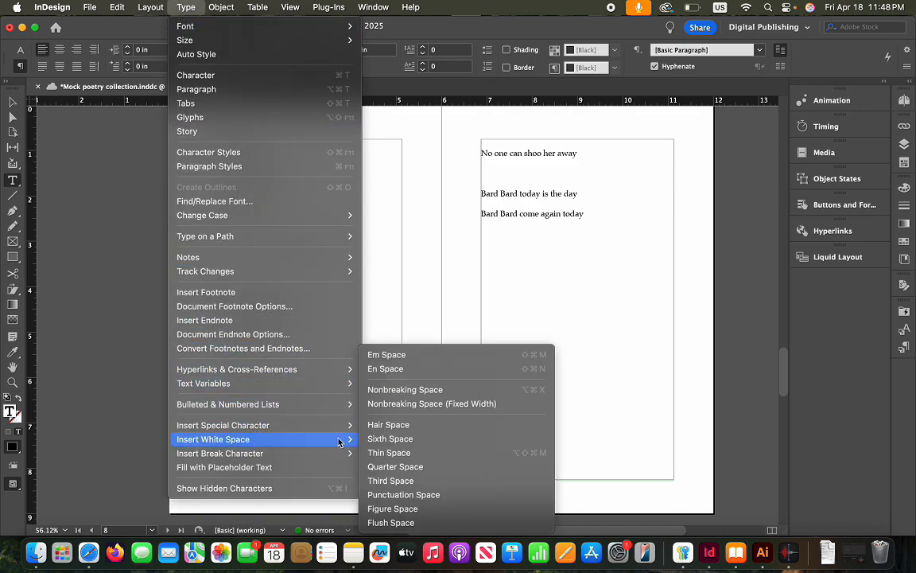
click(405, 391)
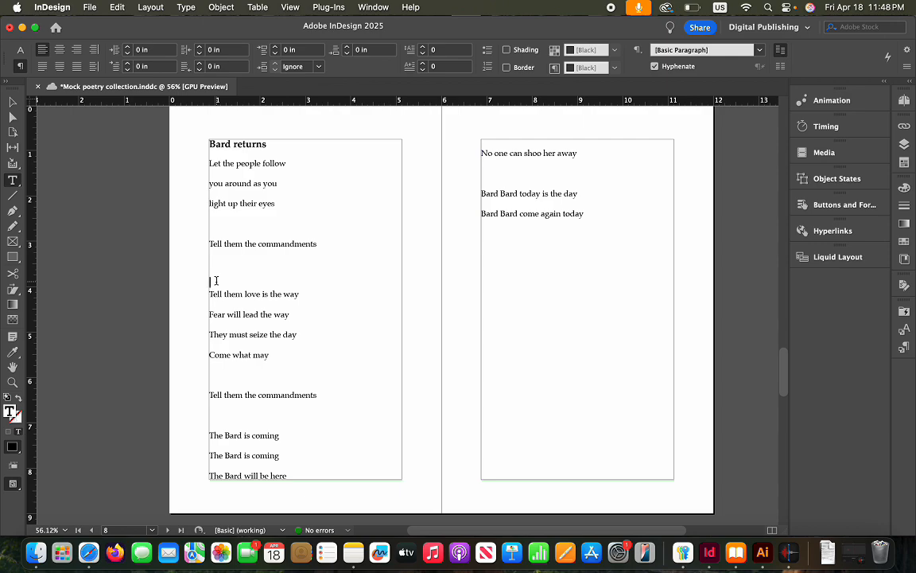
key(BackSpace)
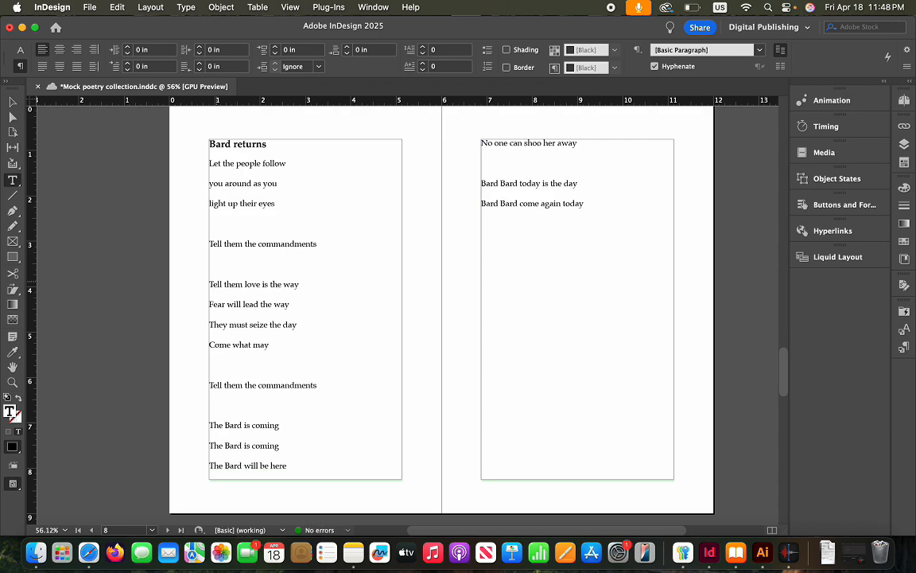
Insert nonbreaking spaces on the next blank line and below 'Come what may'
click(186, 7)
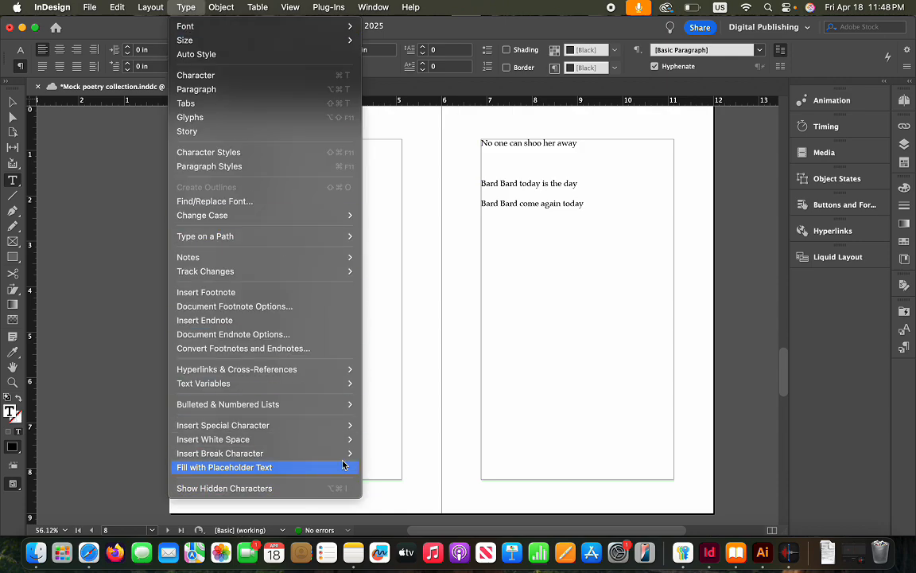
mouse_move(342, 439)
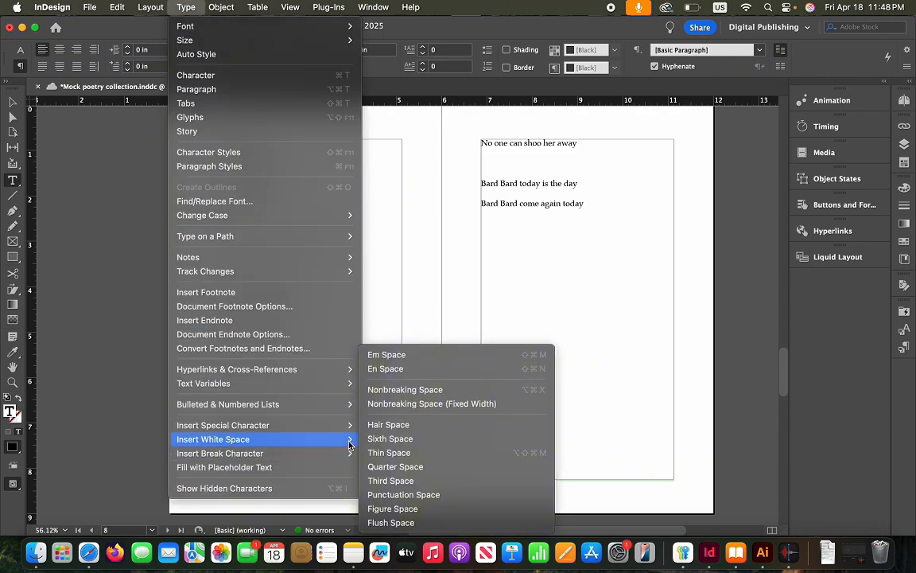
click(417, 389)
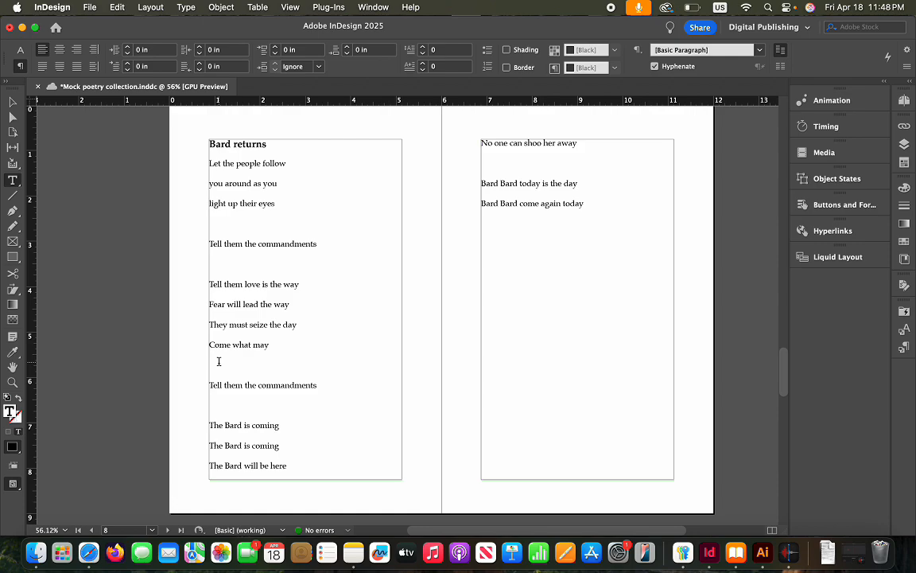
click(187, 9)
mouse_move(266, 444)
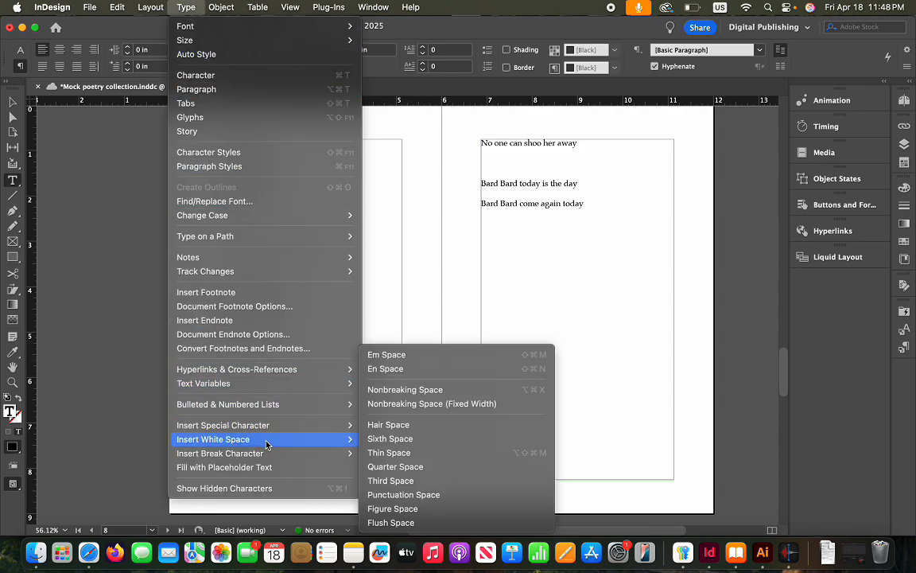
click(415, 389)
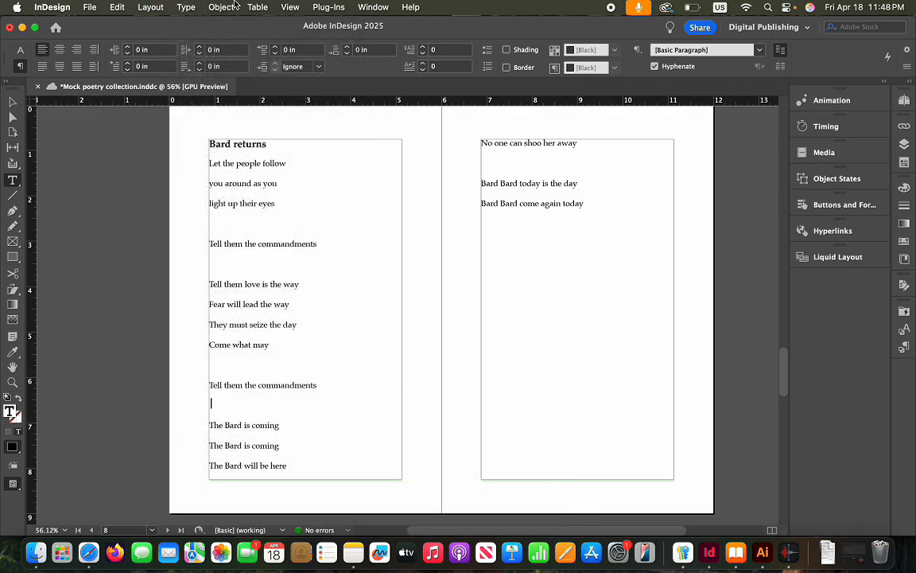
Add a nonbreaking space after the second 'Tell them the commandments' and preview the book in Apple Books
click(185, 8)
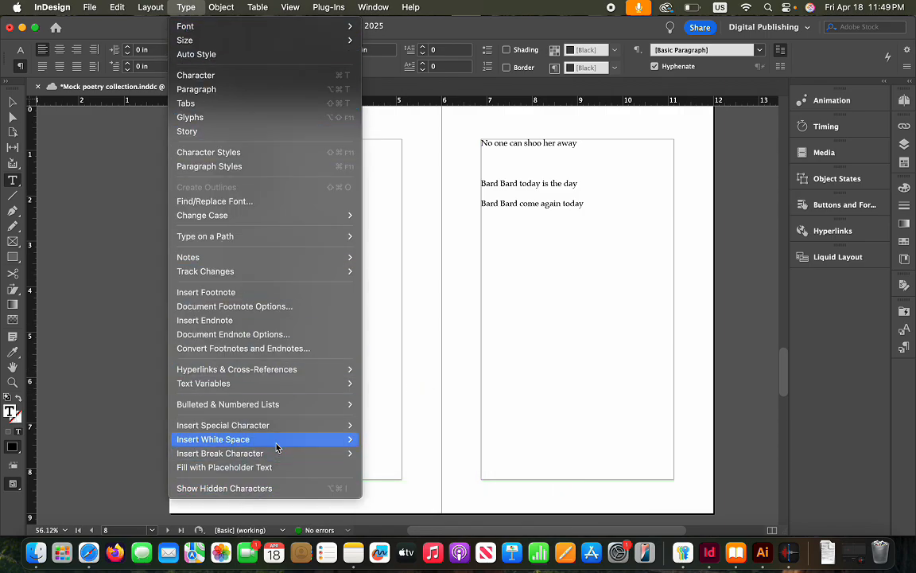
mouse_move(269, 446)
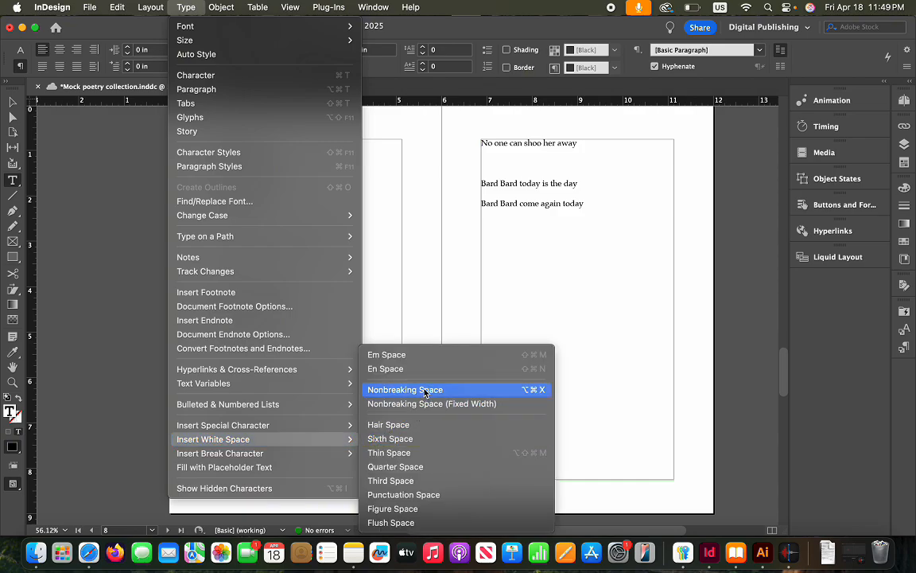
click(381, 385)
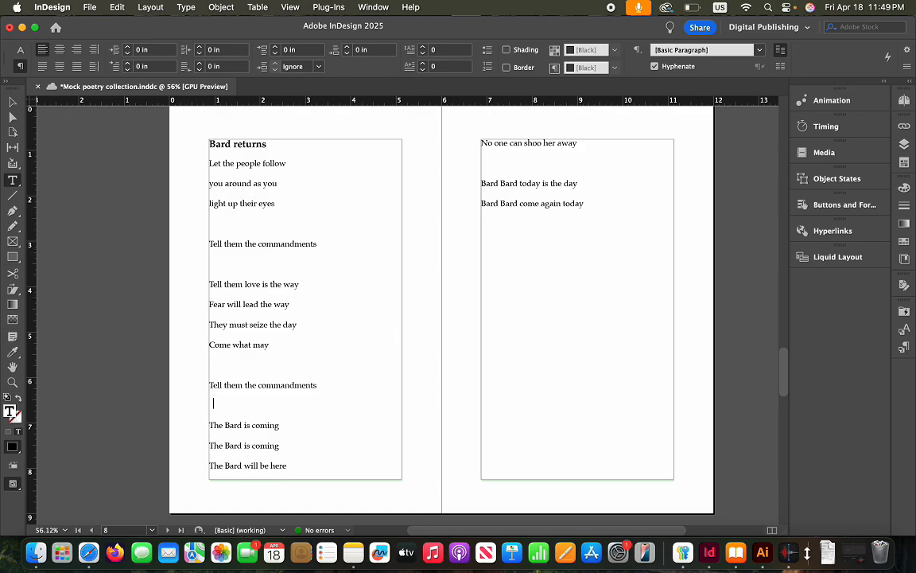
click(735, 551)
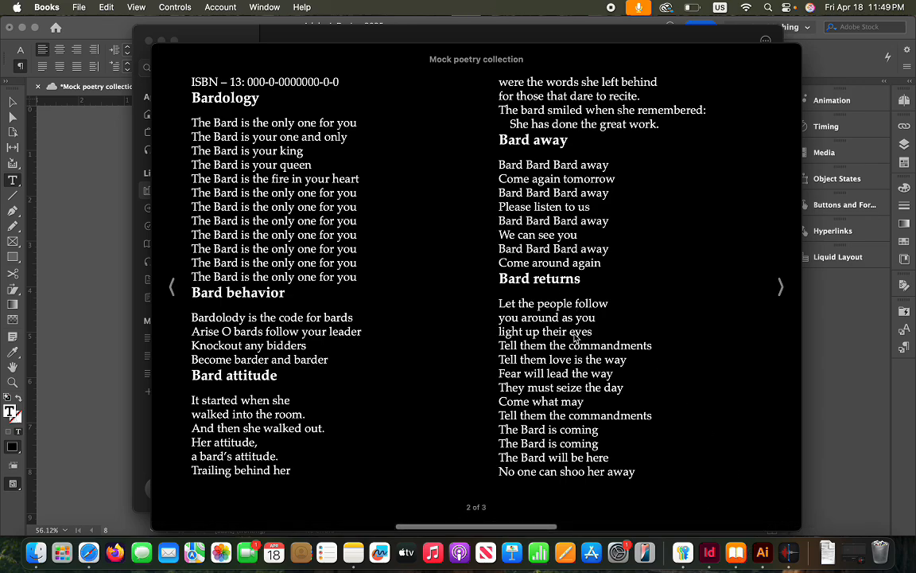
Turn to the last page of the Mock poetry collection, then close the reader and the Books library
click(780, 289)
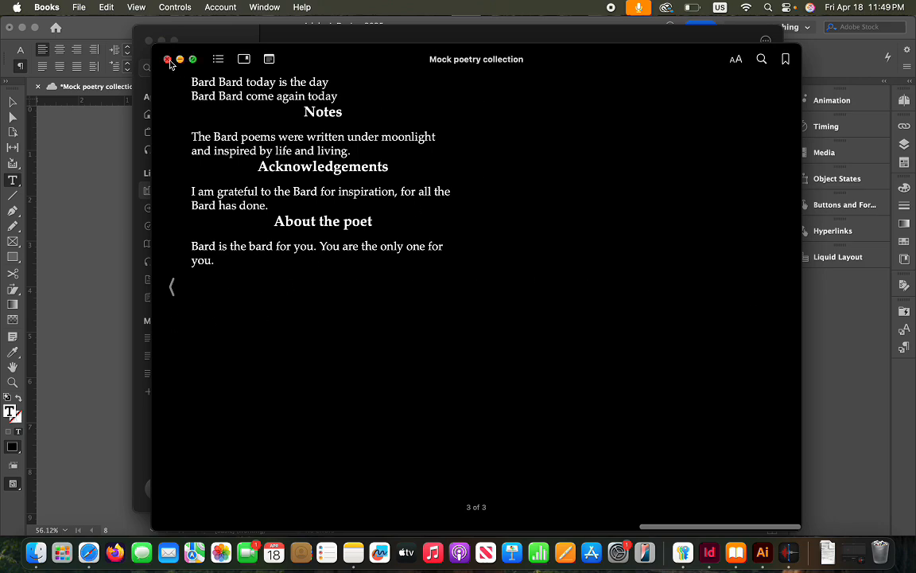
click(167, 59)
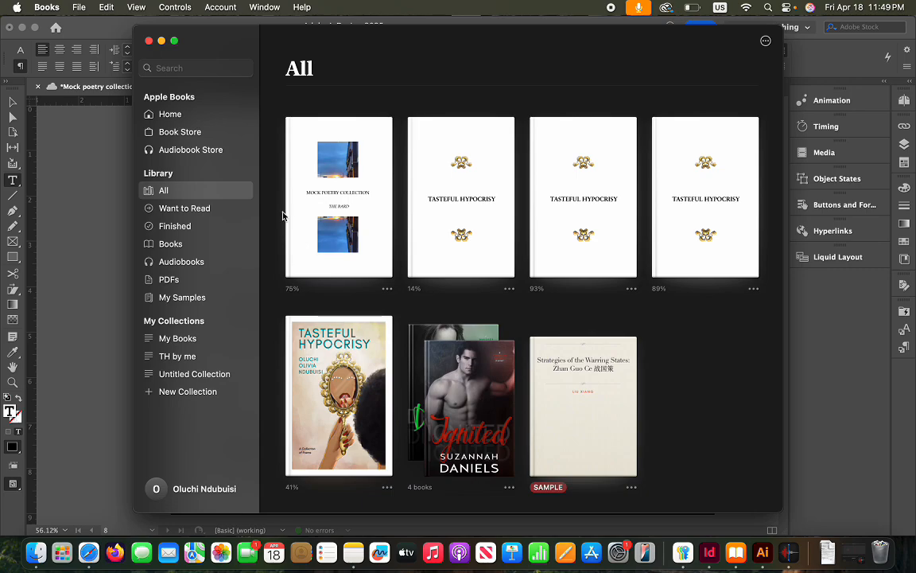
click(148, 41)
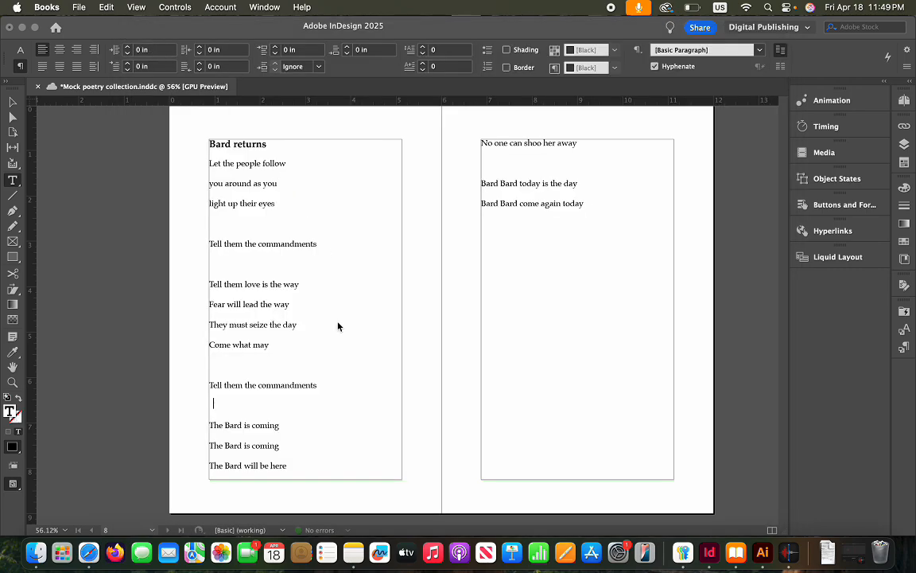
click(225, 475)
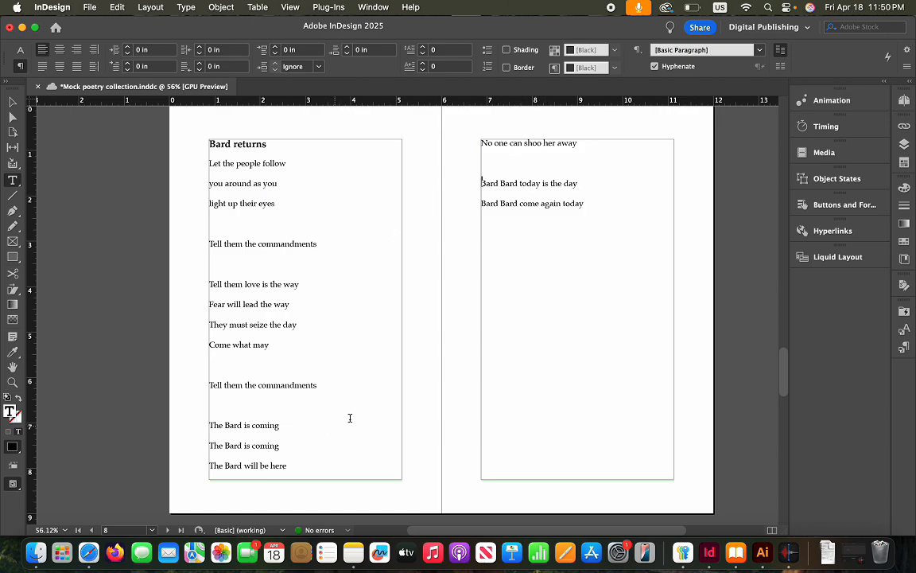
click(213, 412)
click(187, 7)
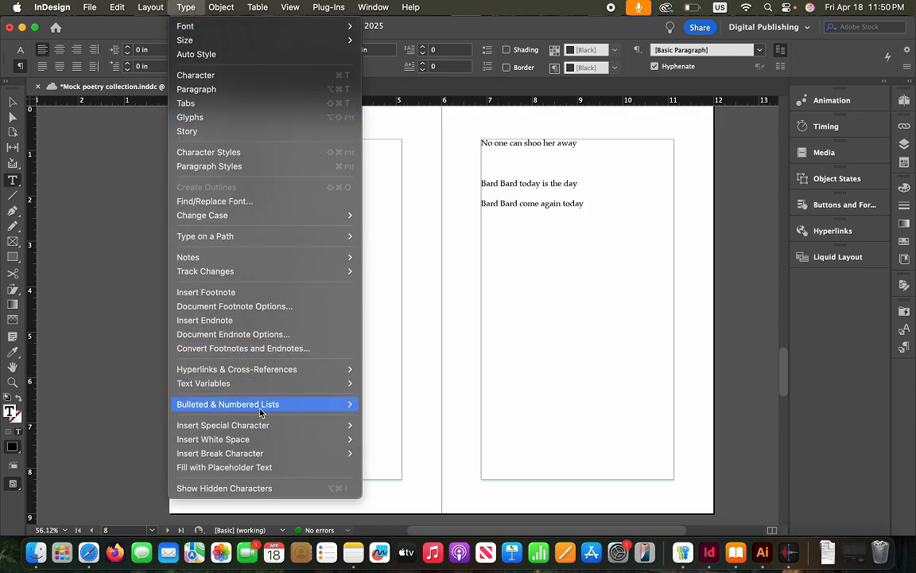
mouse_move(265, 454)
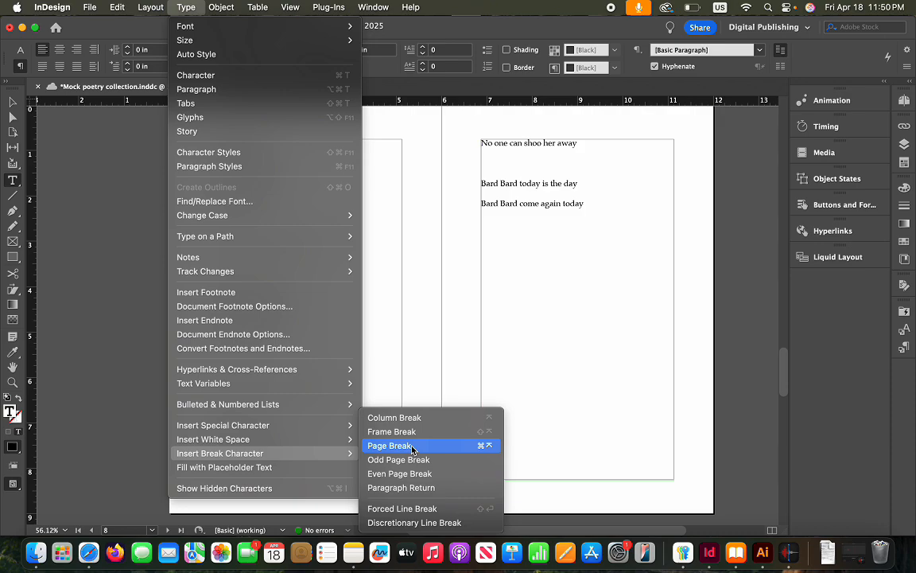
click(528, 359)
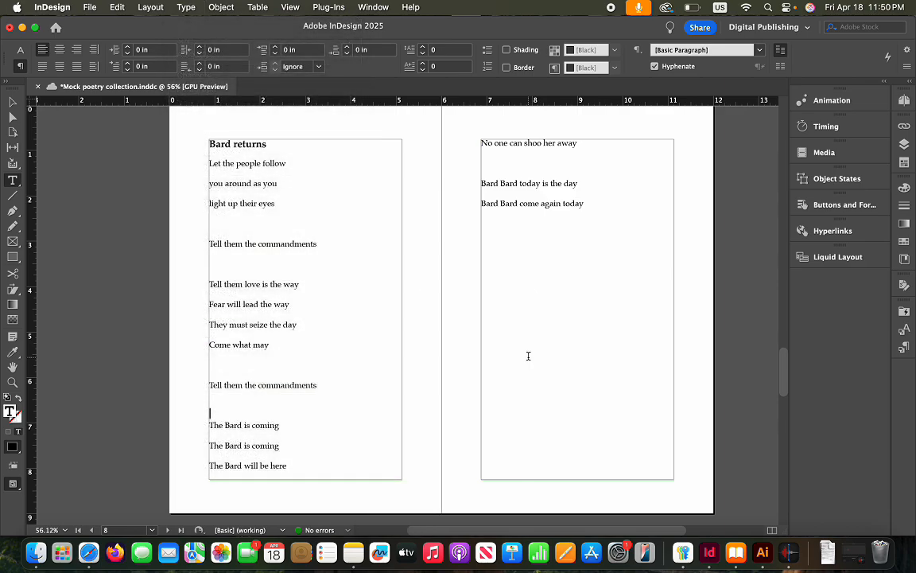
click(210, 415)
Scroll through the Notes, Acknowledgements and About the poet pages, then back up to cover page a1
scroll(546, 280, down, 10)
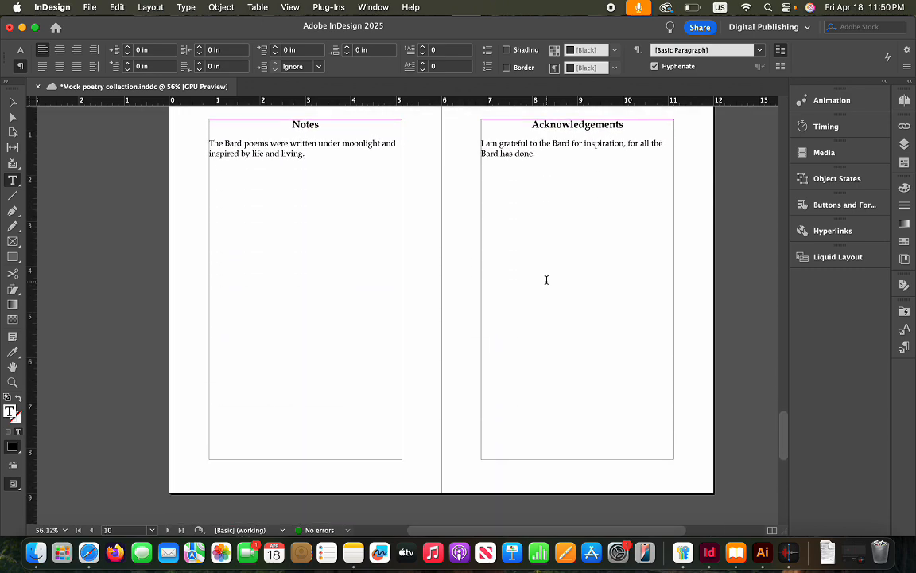
scroll(547, 280, up, 2)
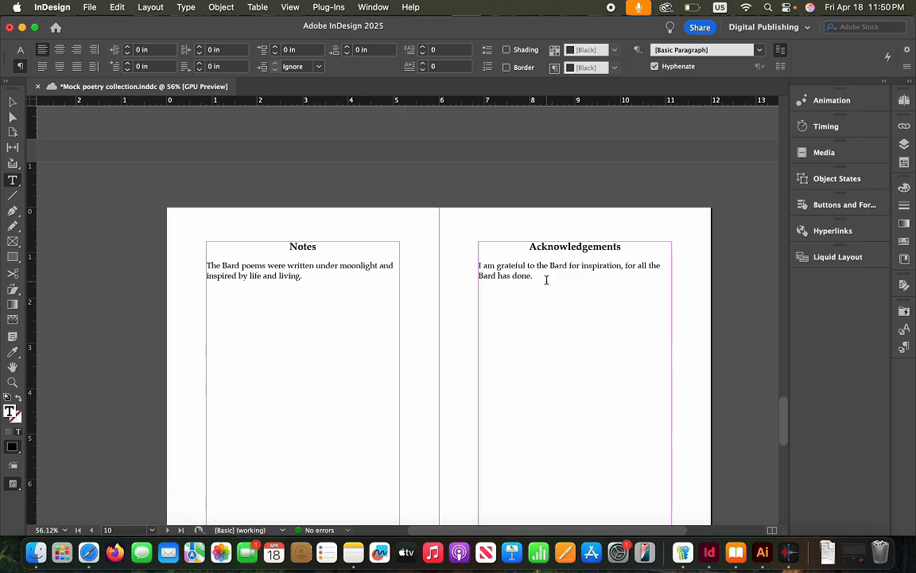
scroll(546, 279, down, 15)
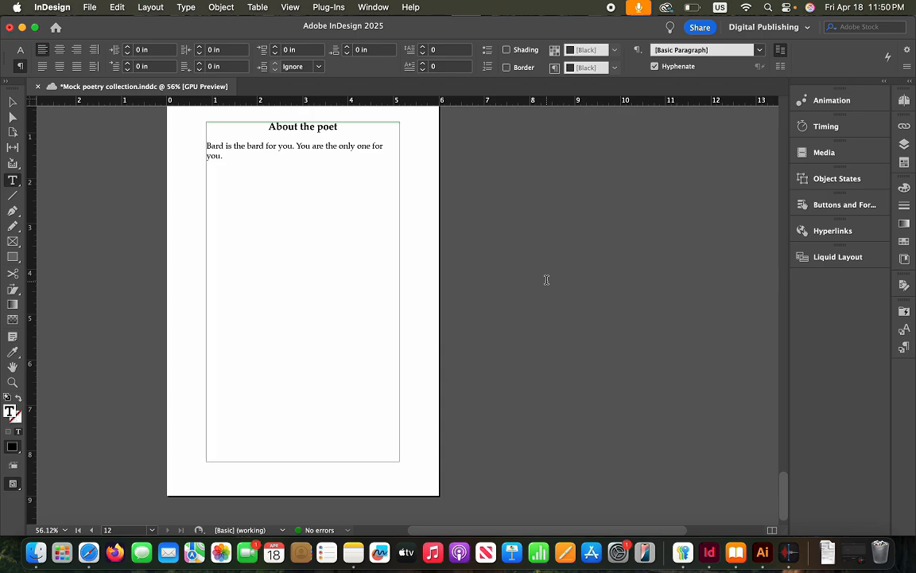
scroll(547, 279, up, 20)
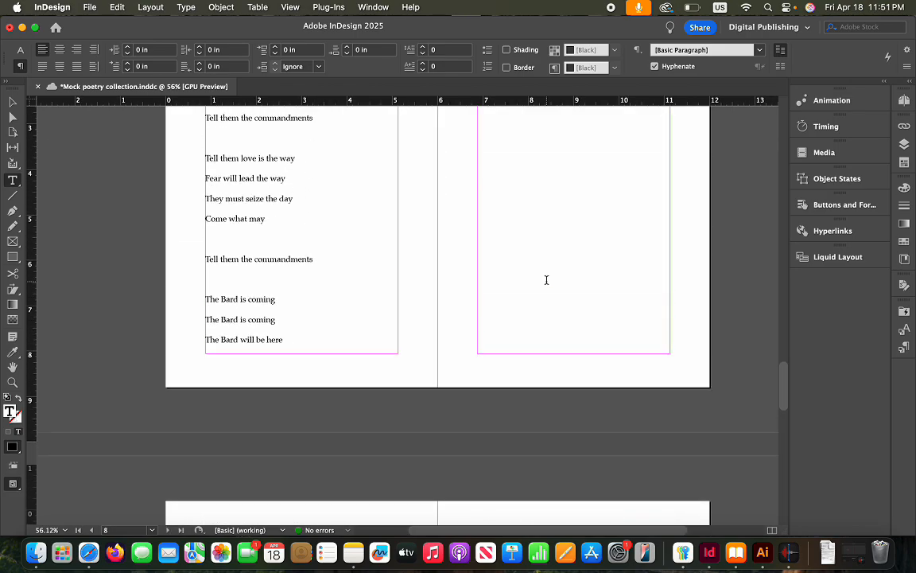
scroll(546, 279, up, 10)
scroll(460, 254, right, 5)
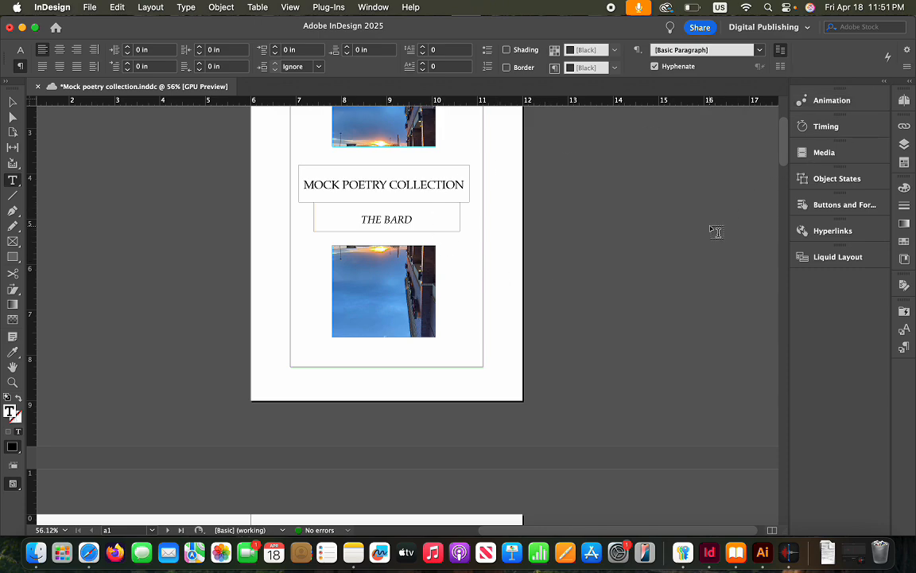
scroll(567, 254, left, 2)
scroll(567, 255, up, 1)
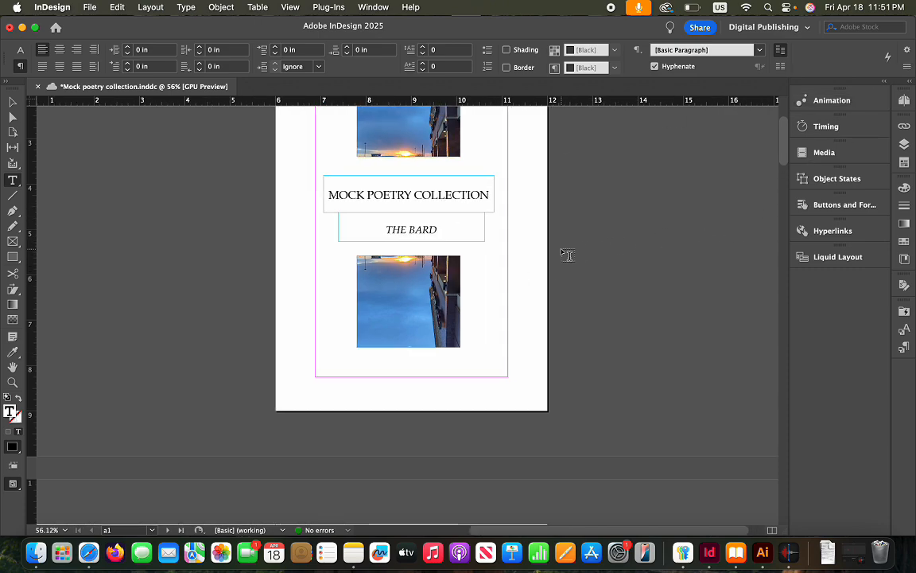
scroll(567, 255, left, 1)
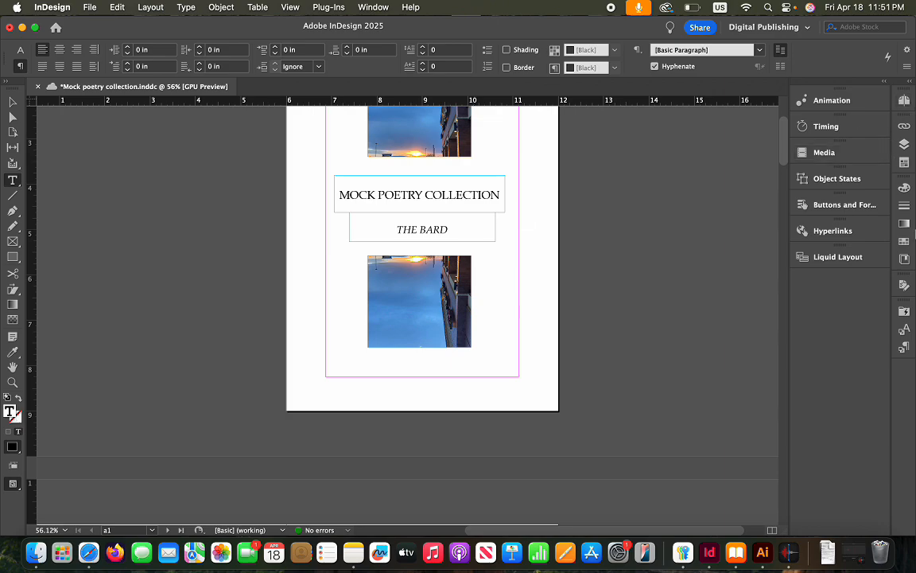
Open Edit All Export Tags from the Paragraph Styles panel menu, then switch to Apple Books
click(905, 350)
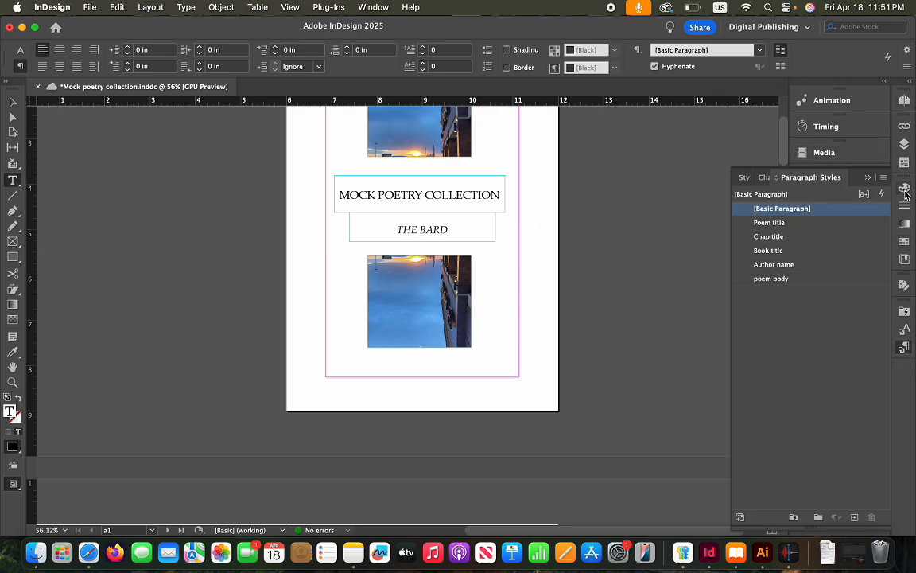
click(884, 179)
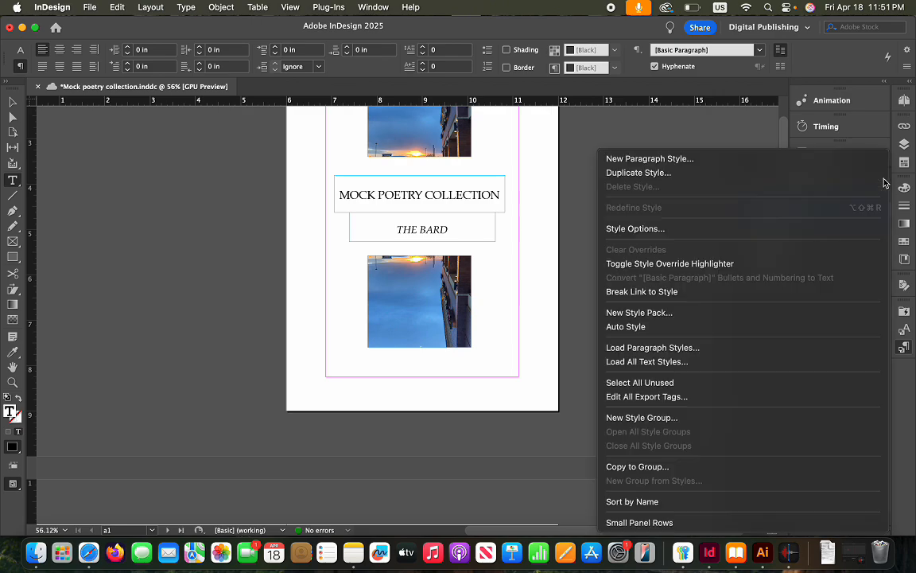
click(666, 400)
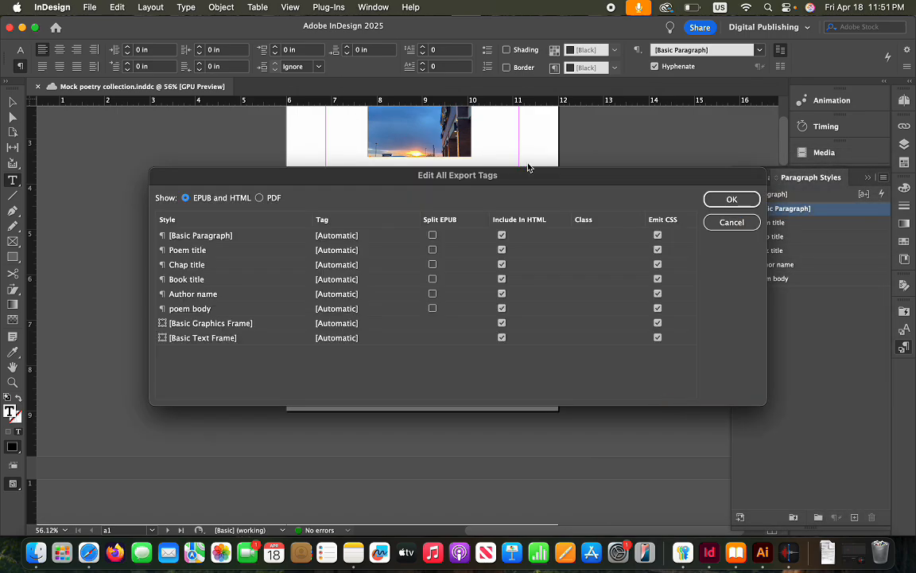
click(737, 553)
Open the Mock poetry collection, page back once, then close the reader and library windows
click(367, 223)
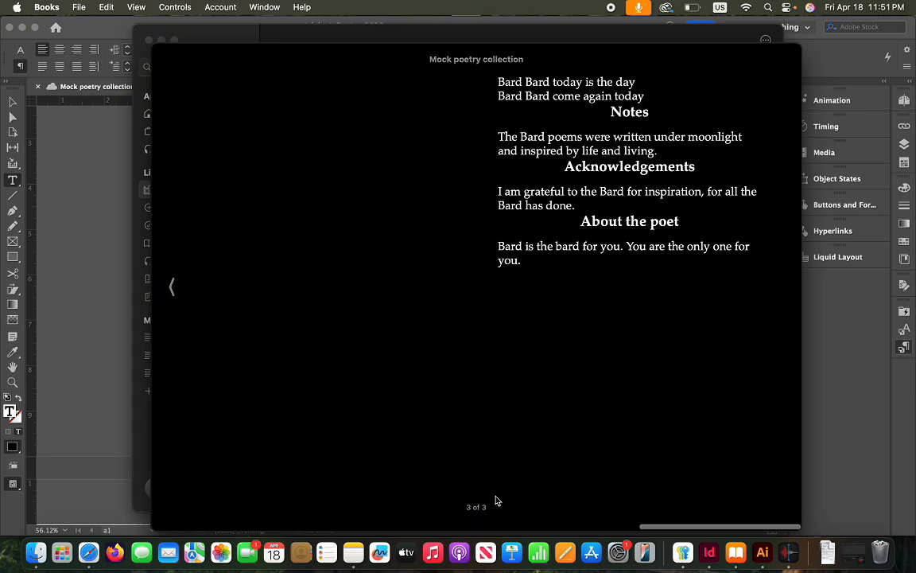
click(174, 296)
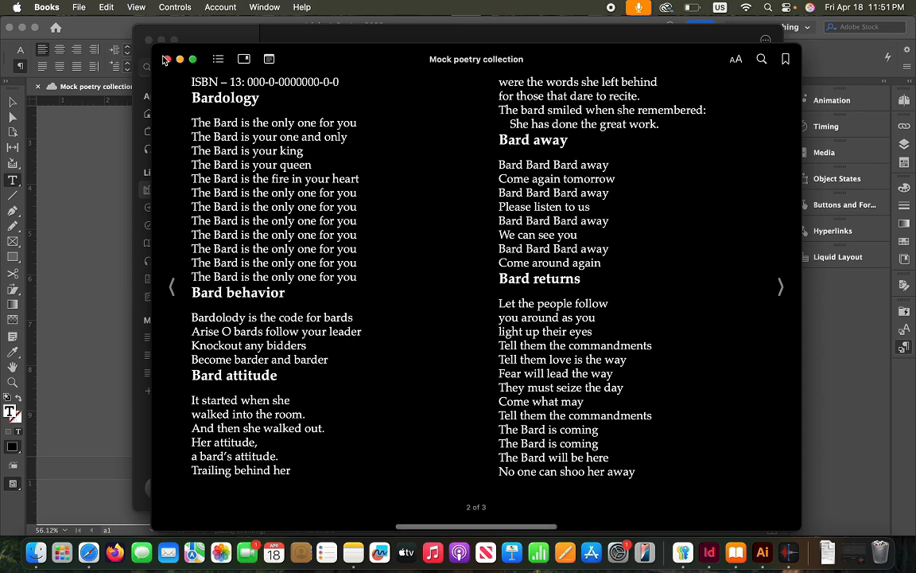
click(165, 60)
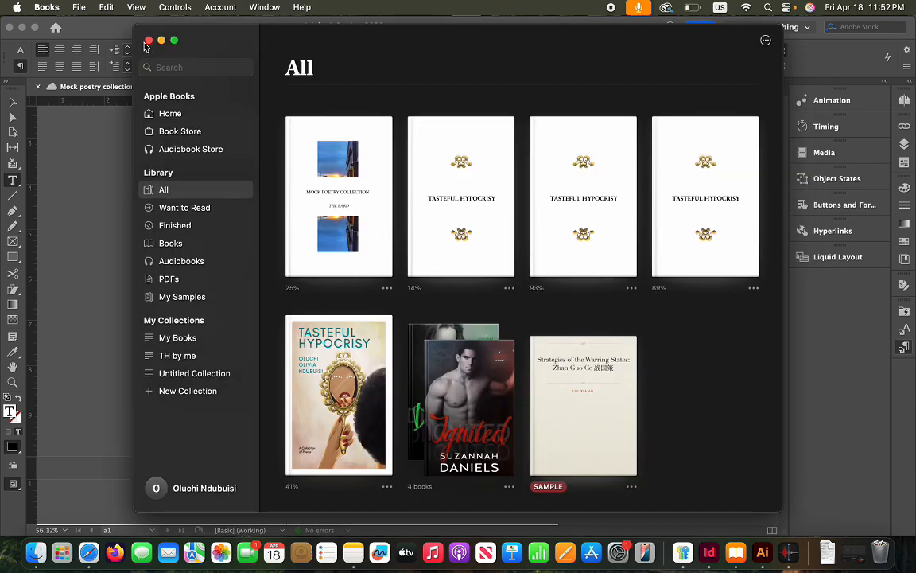
click(148, 40)
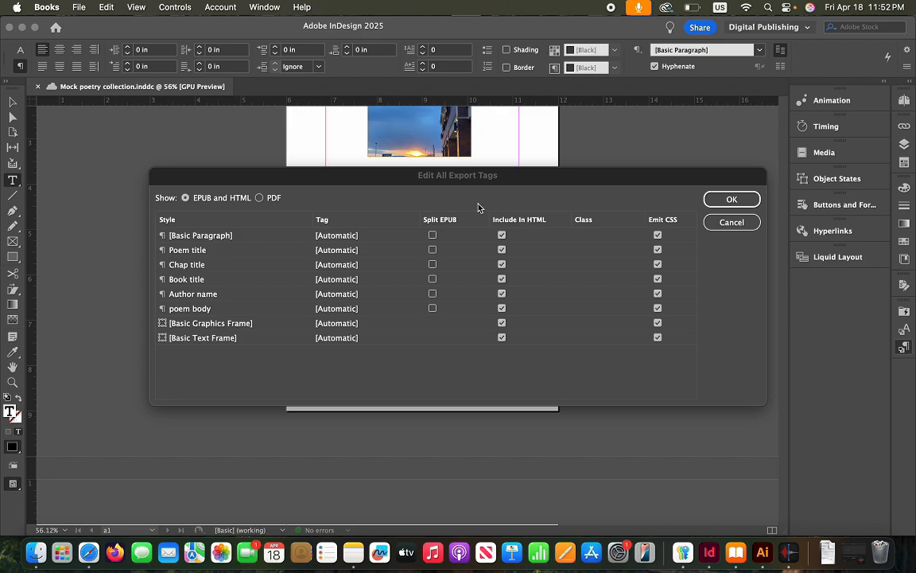
Turn on Split EPUB for the Poem title and Chap title styles and confirm
click(434, 253)
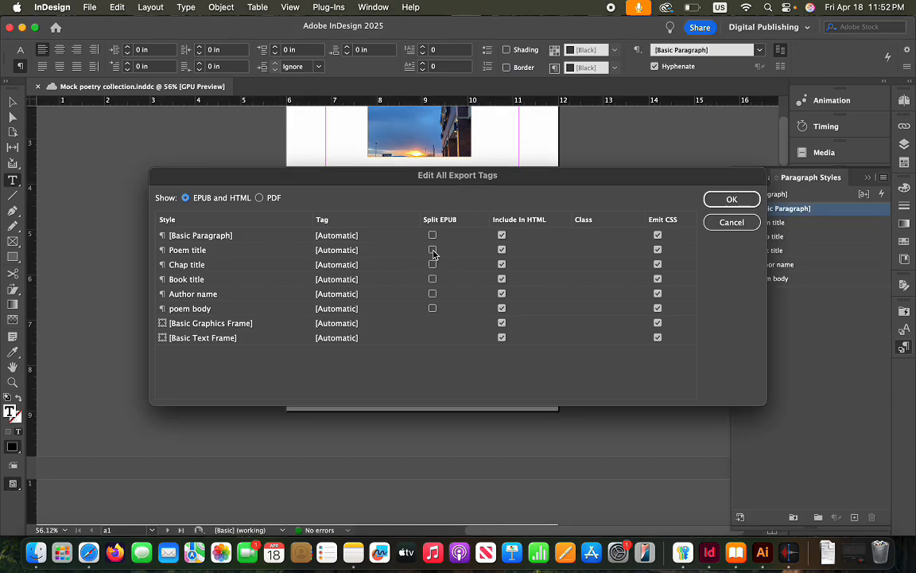
click(434, 254)
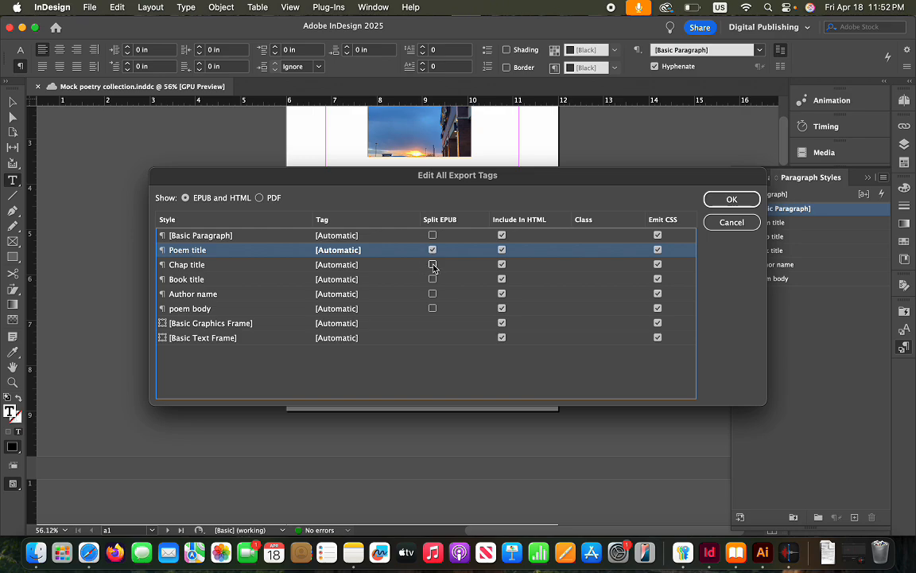
click(432, 265)
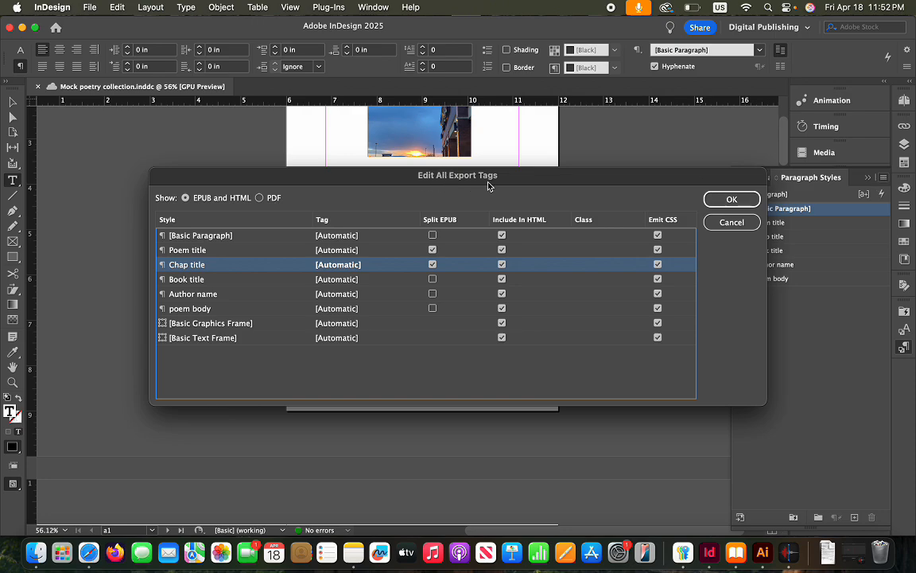
click(732, 199)
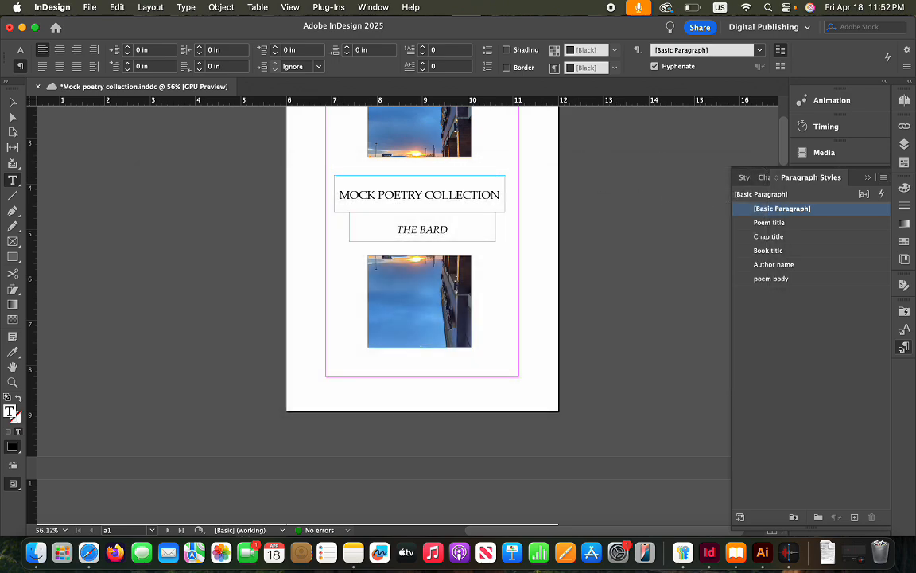
Reopen Edit All Export Tags from the Paragraph Styles menu to verify both splits, then close it
click(868, 178)
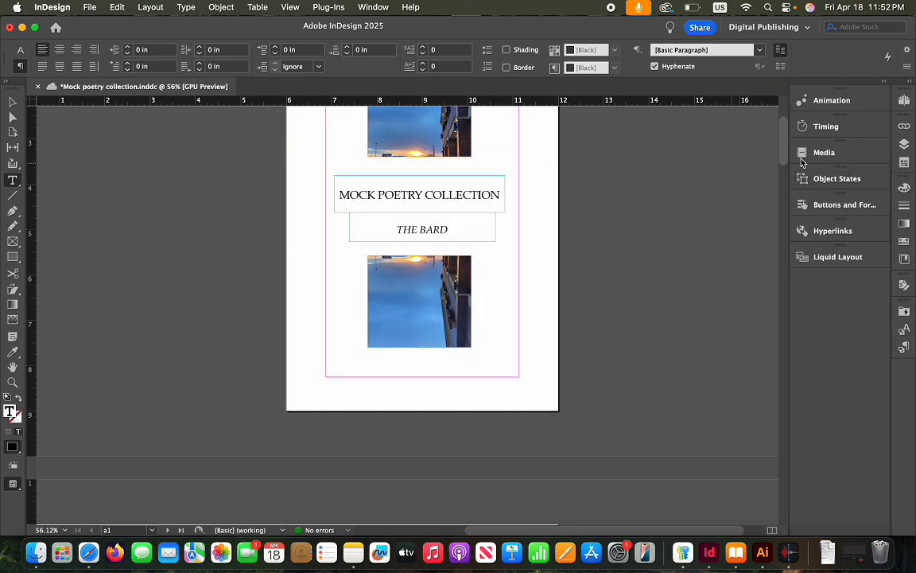
click(904, 347)
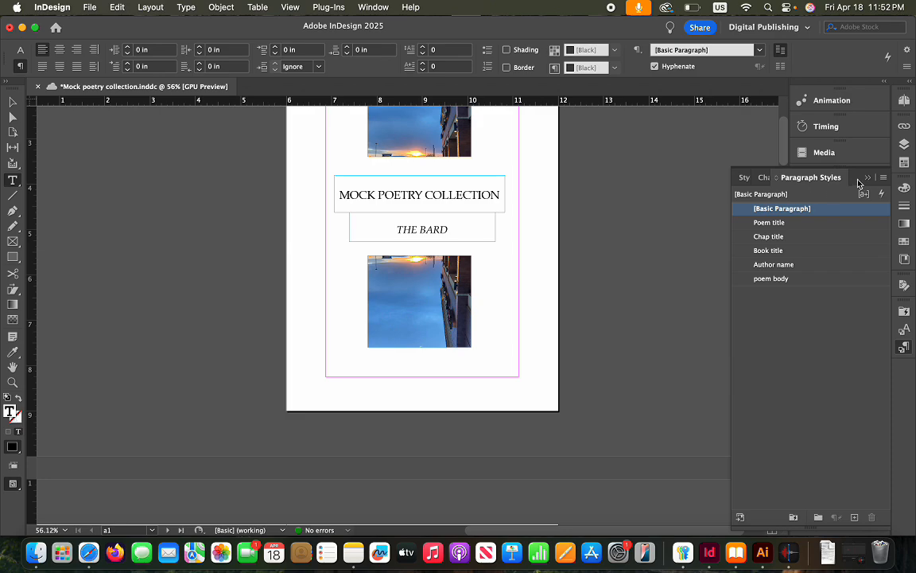
click(883, 177)
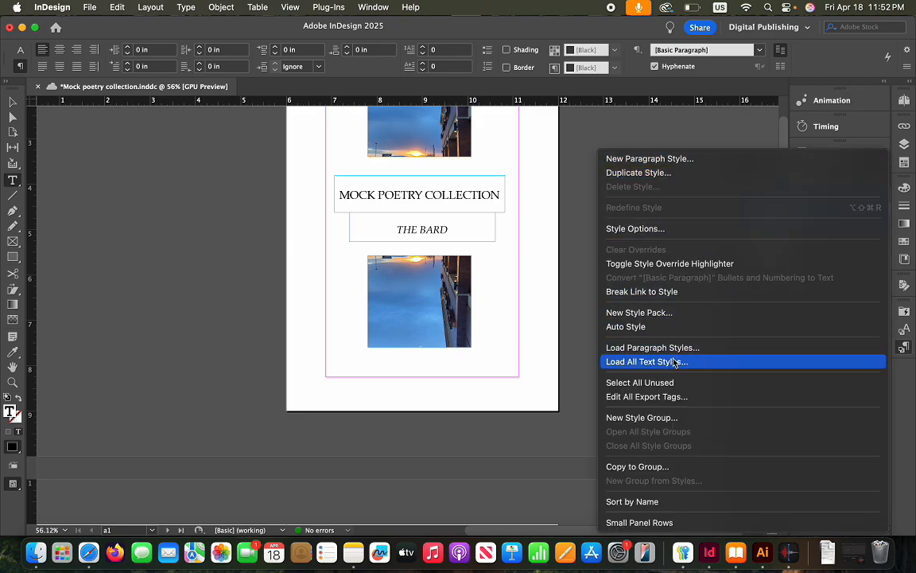
click(656, 398)
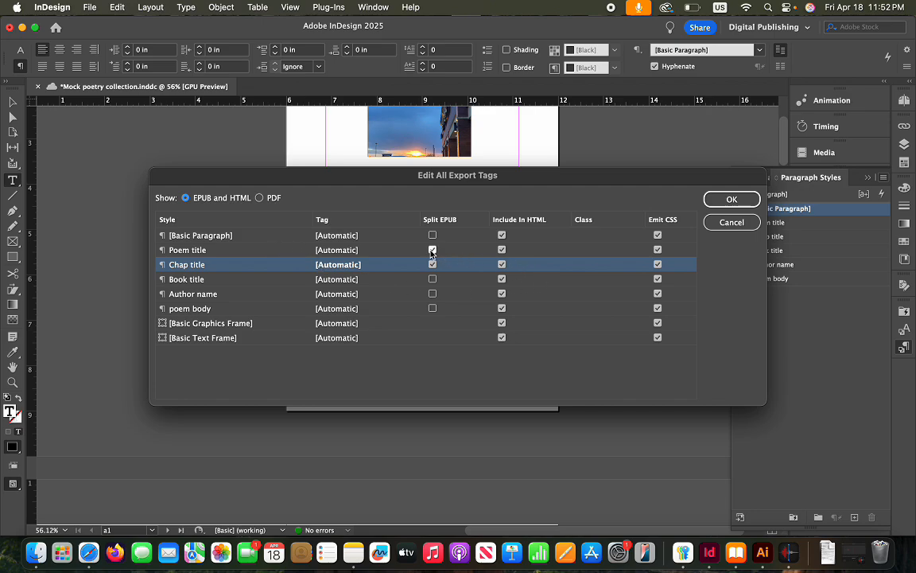
click(731, 199)
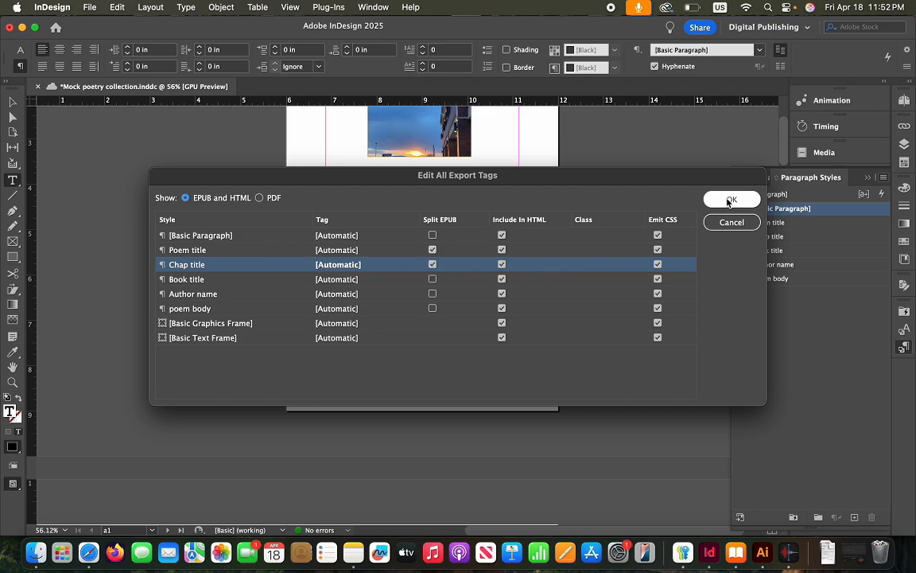
Add a new page 13 after page 12 from the Pages panel
scroll(532, 262, down, 15)
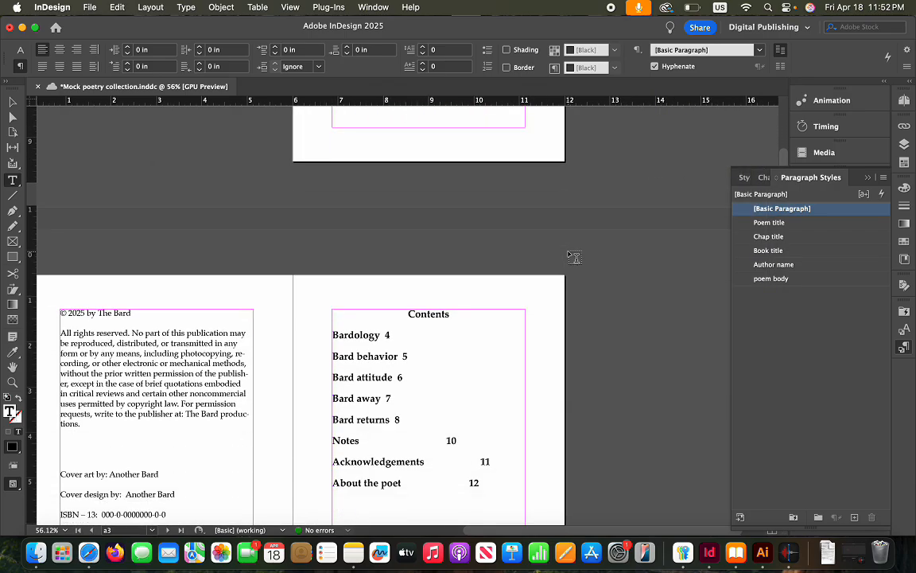
scroll(572, 258, down, 10)
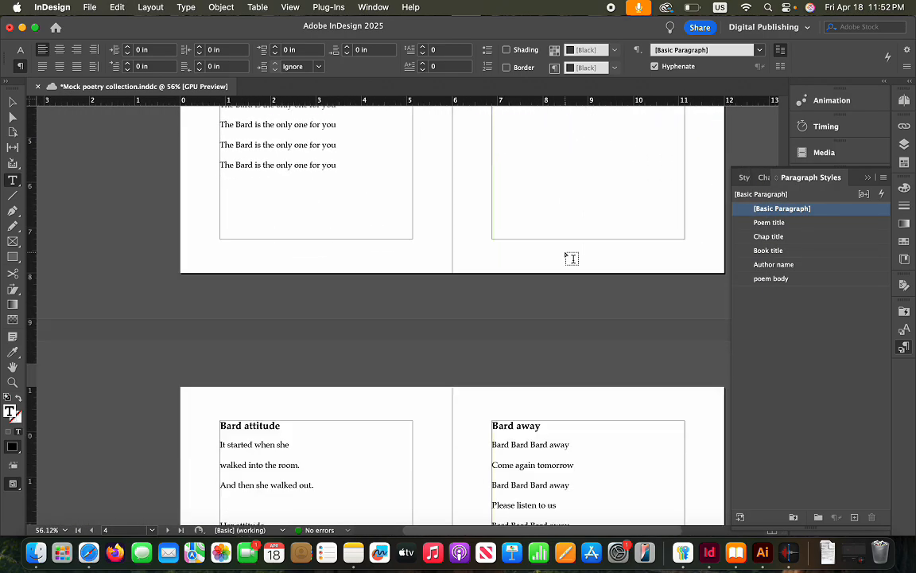
click(868, 178)
scroll(737, 235, down, 6)
scroll(738, 236, down, 10)
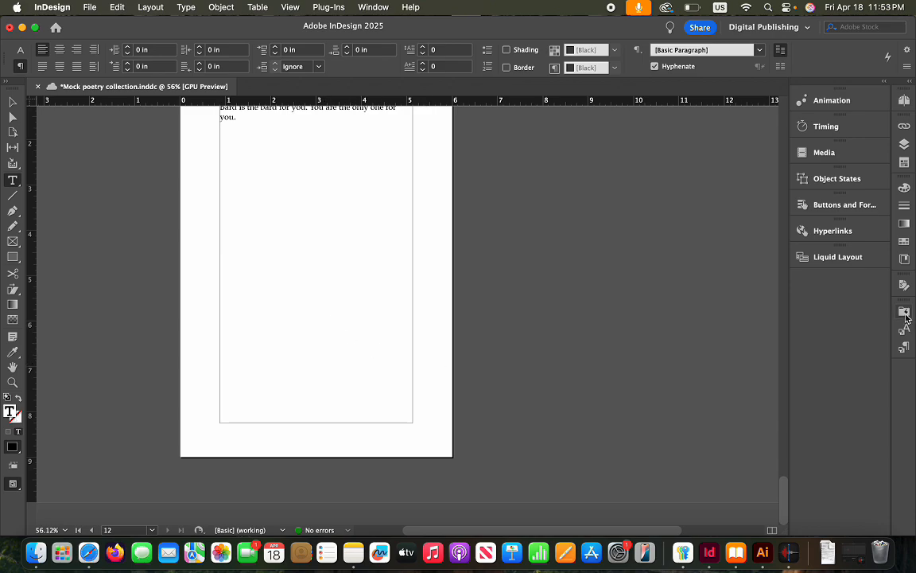
click(905, 102)
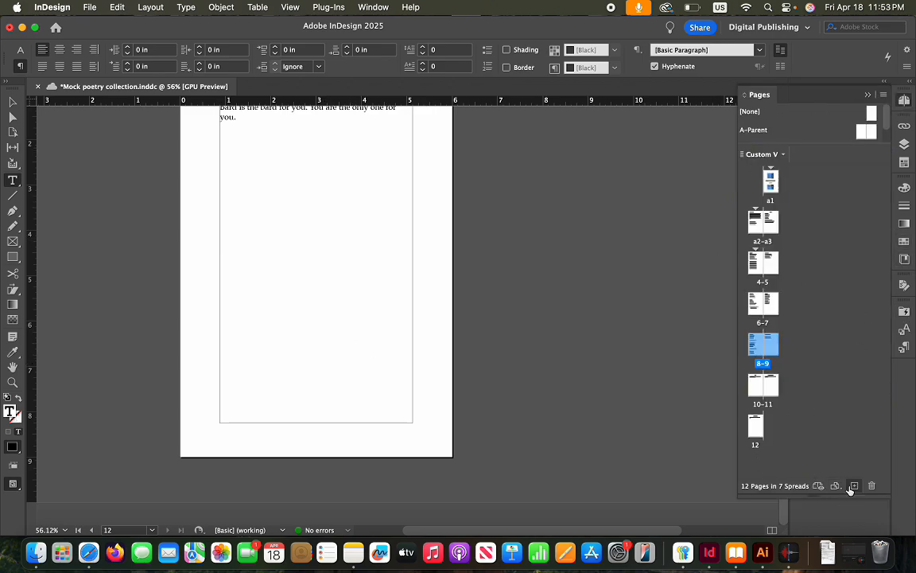
click(442, 399)
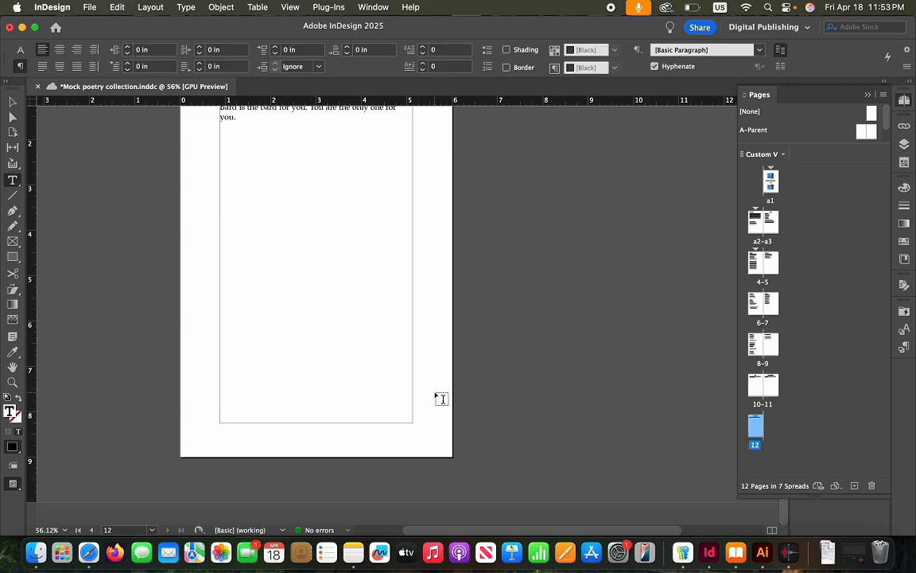
click(854, 486)
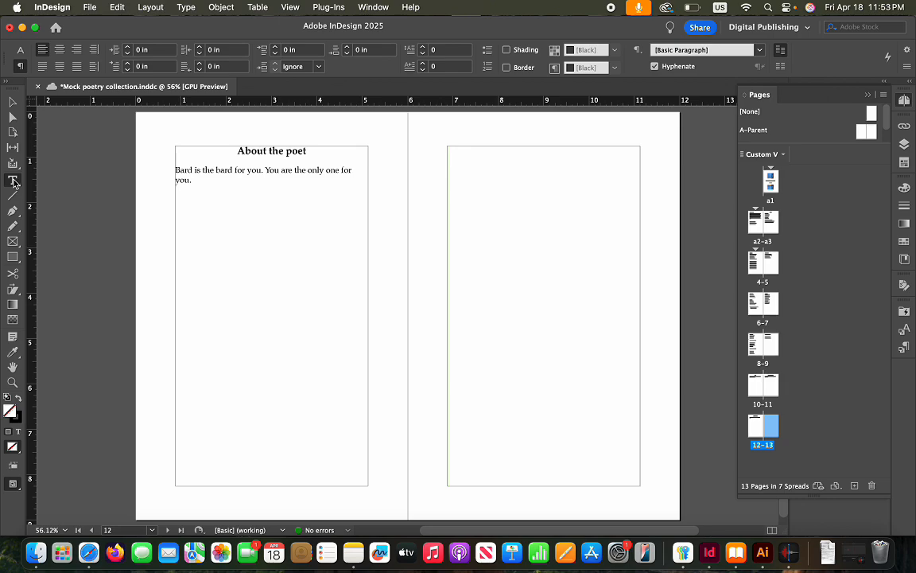
Draw a text frame on the new page containing 'THE END', centre-aligned
drag(516, 250, 594, 318)
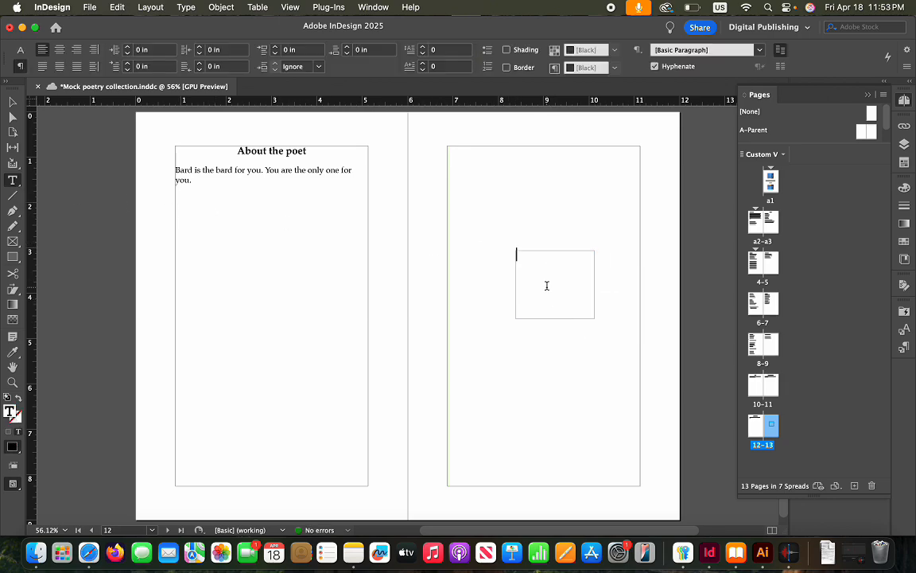
text(THE END)
drag(560, 260, 504, 256)
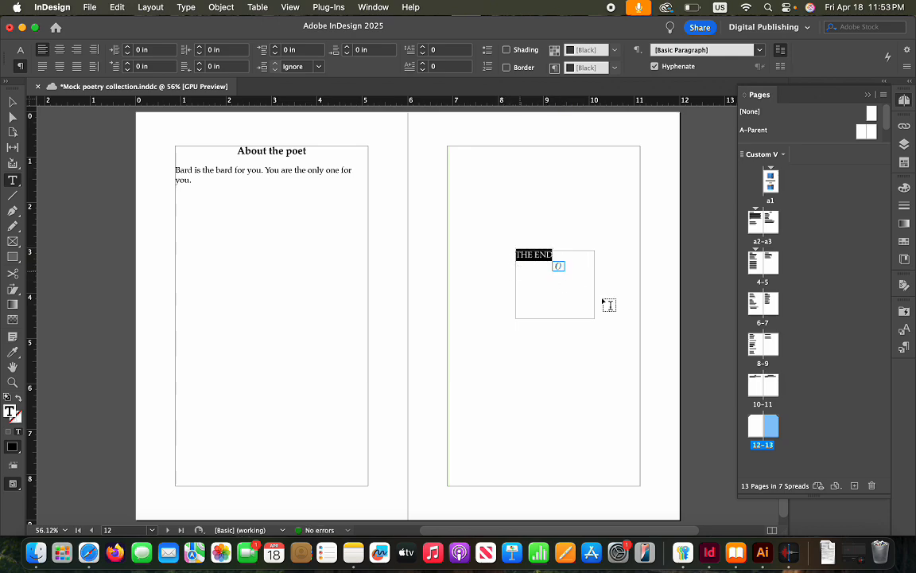
click(60, 49)
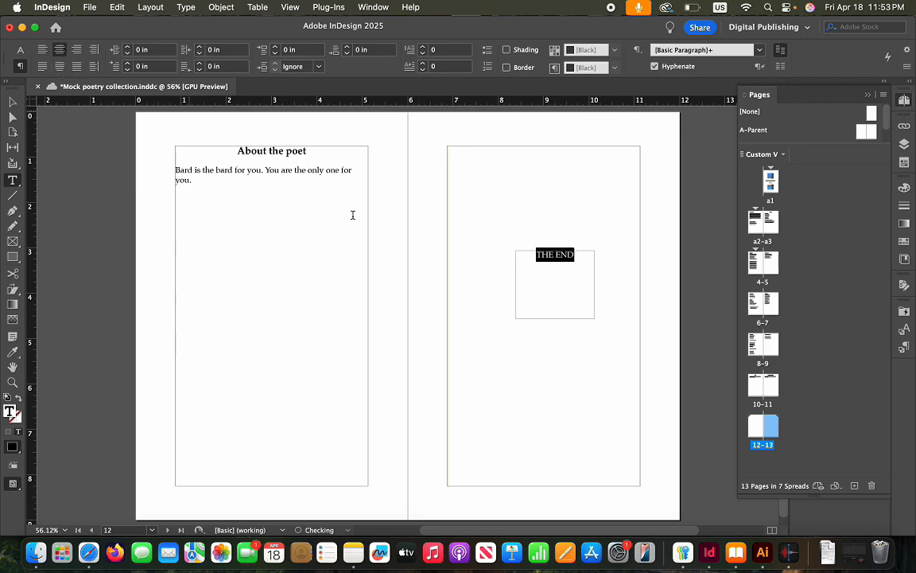
click(554, 306)
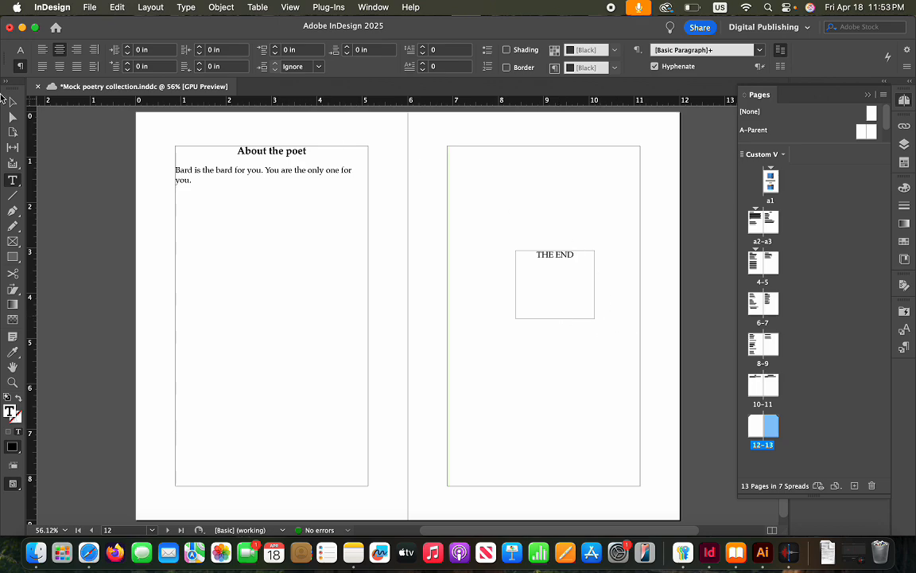
click(13, 102)
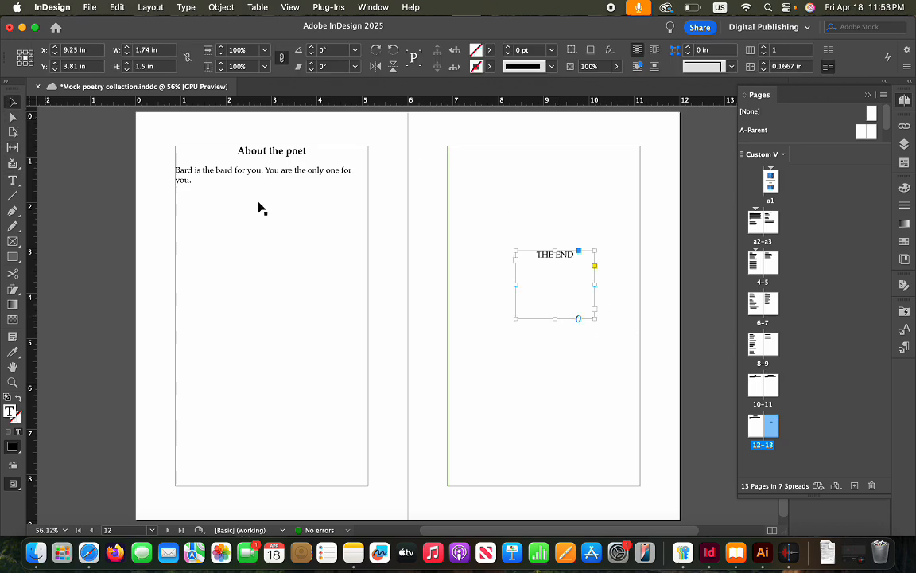
Shorten the THE END frame to about 1.02 in and apply the Book title paragraph style
drag(556, 319, 555, 297)
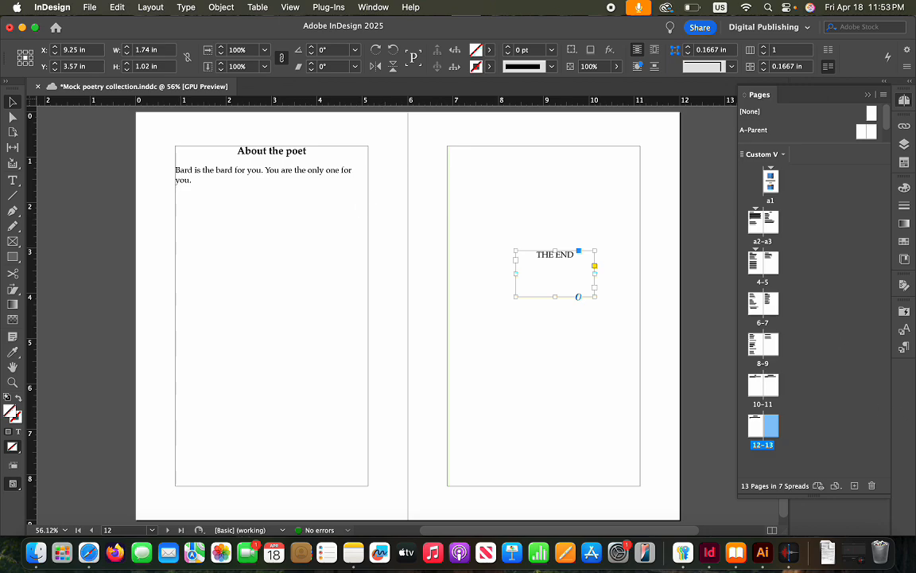
click(905, 348)
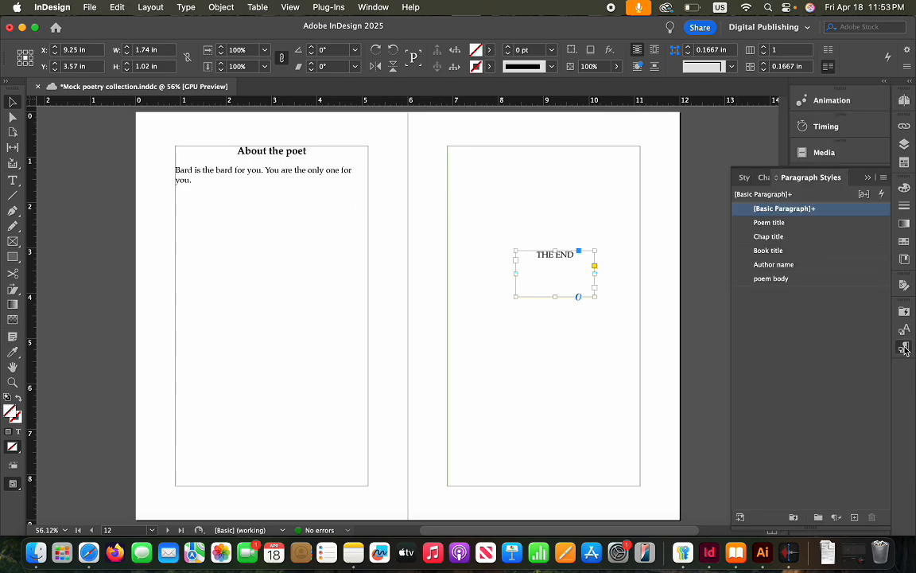
click(768, 251)
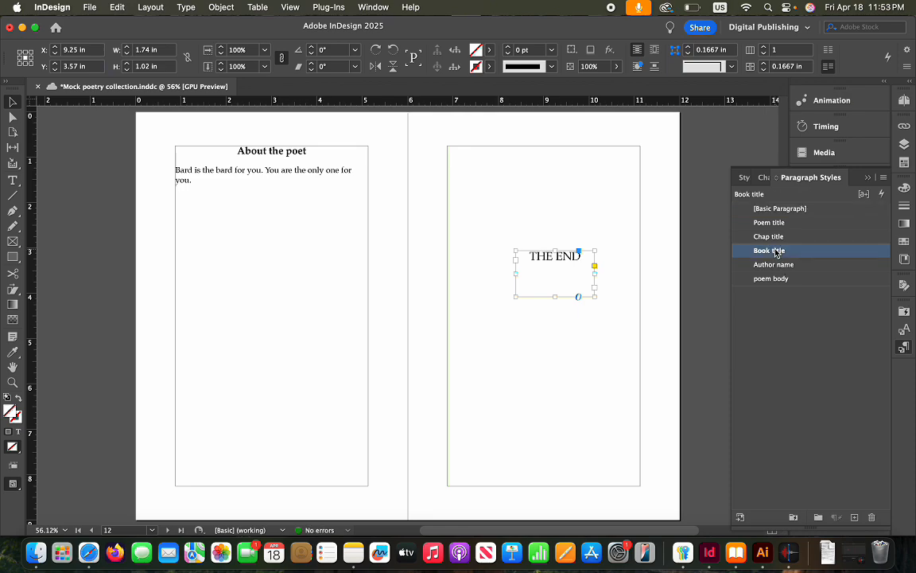
click(573, 344)
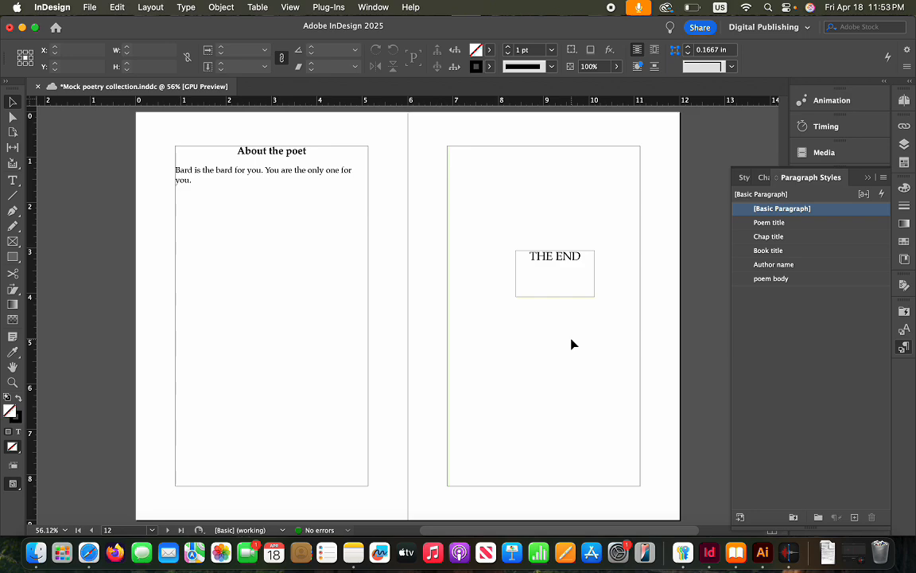
click(590, 291)
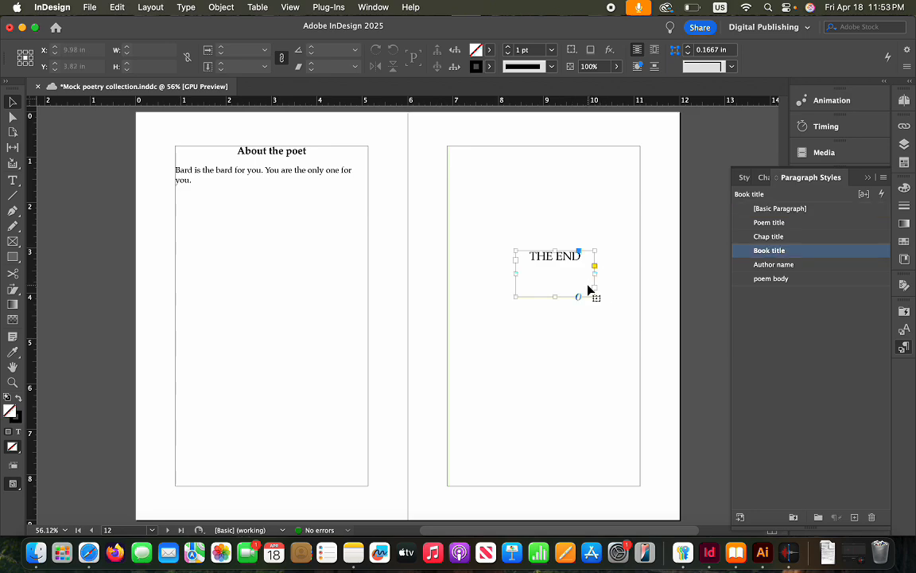
click(200, 9)
Set the THE END frame's epub:type to backmatter and rearnote in its object export options
click(287, 371)
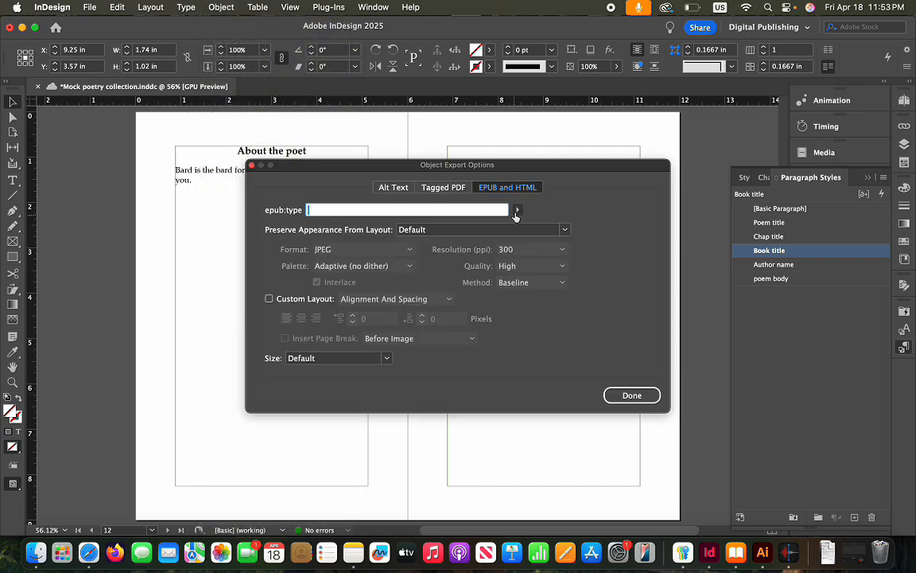
click(517, 211)
mouse_move(687, 321)
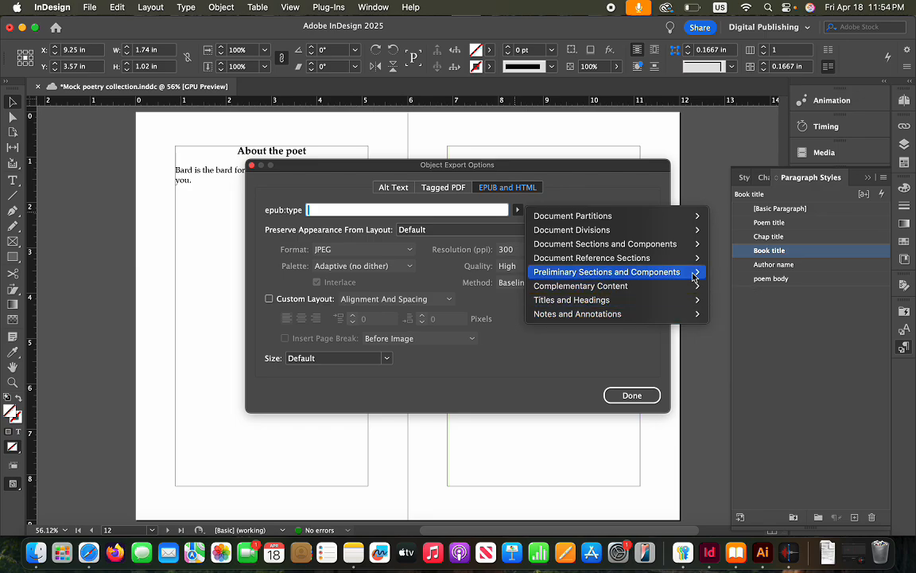
mouse_move(695, 272)
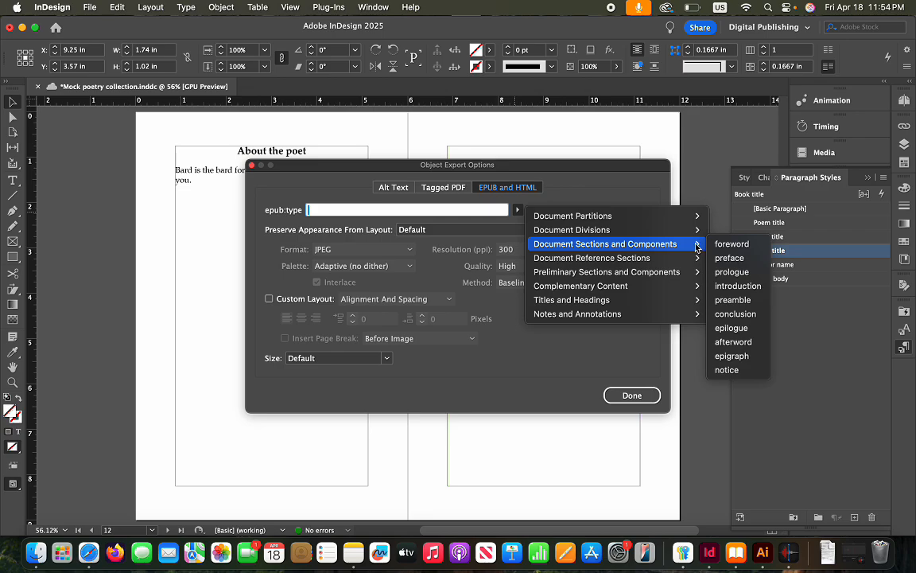
mouse_move(693, 234)
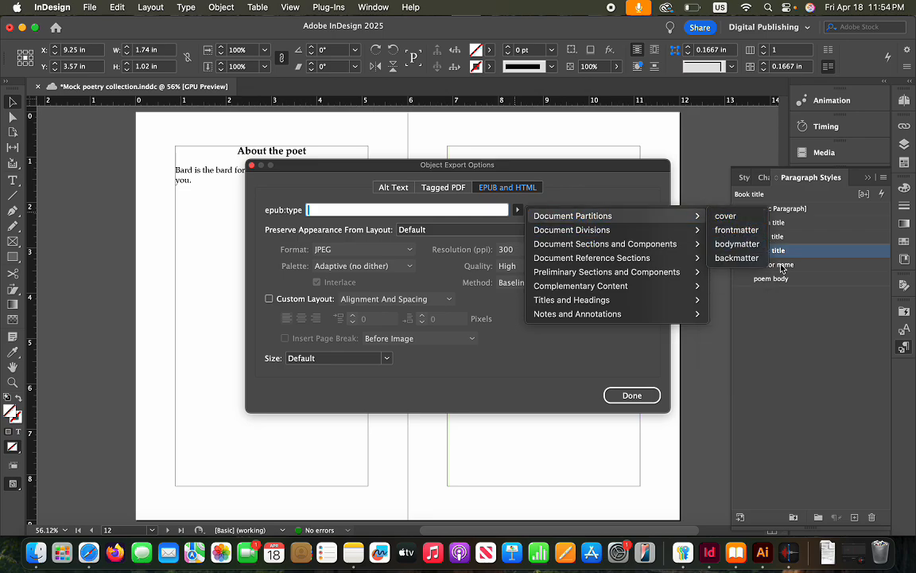
click(747, 258)
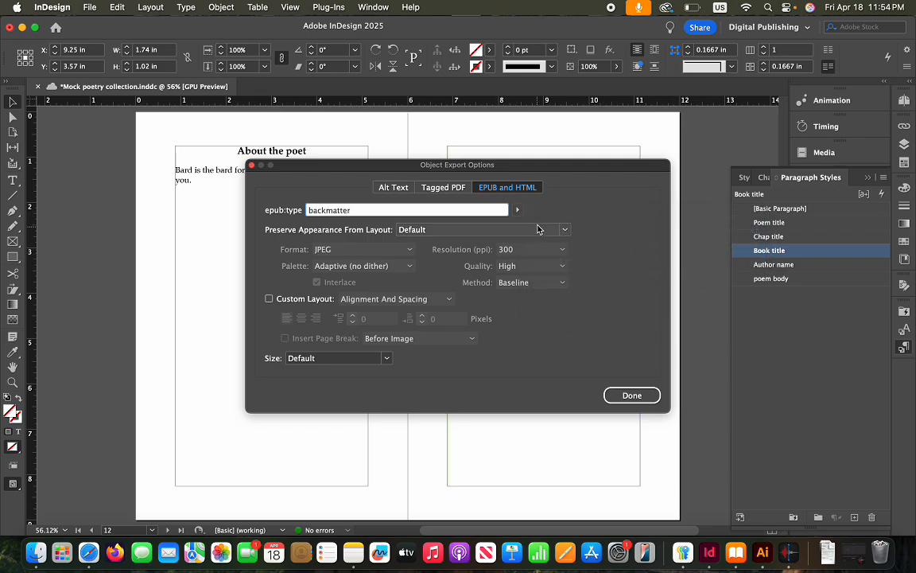
click(518, 210)
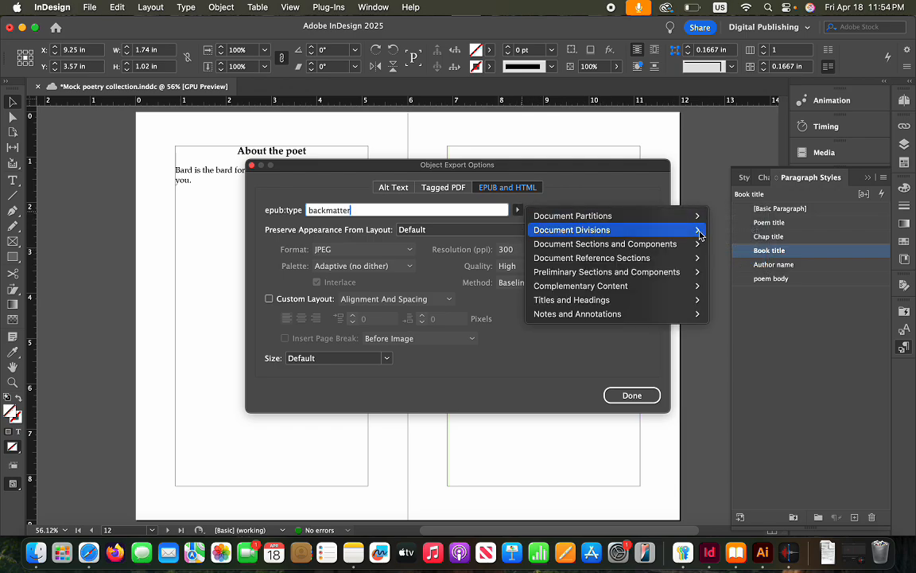
mouse_move(683, 307)
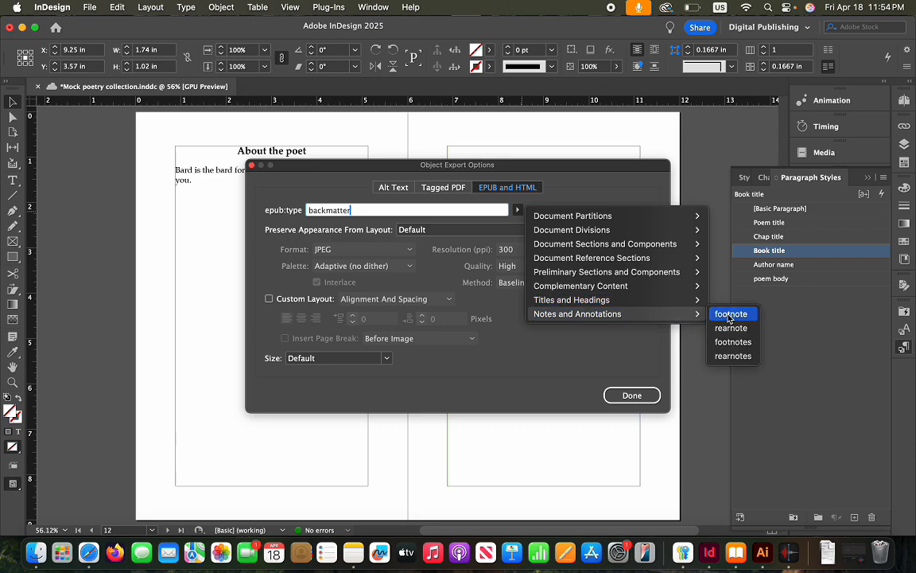
click(731, 328)
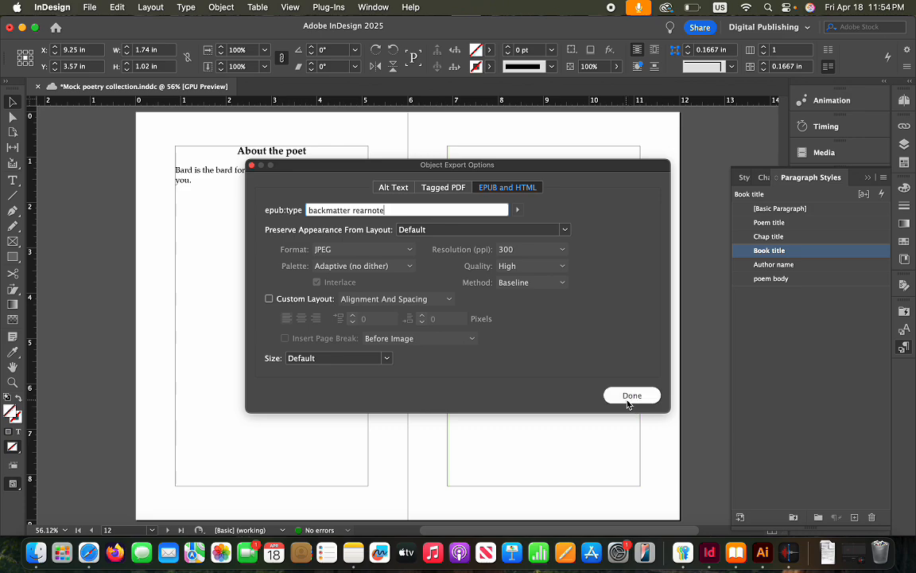
click(624, 396)
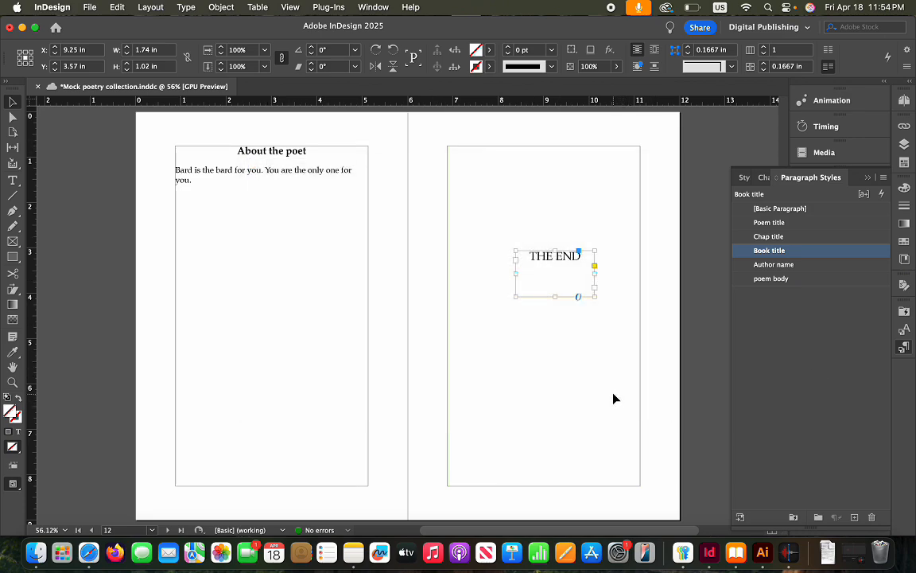
Export the THE END frame as a rasterized container at 300 ppi and High quality
click(654, 365)
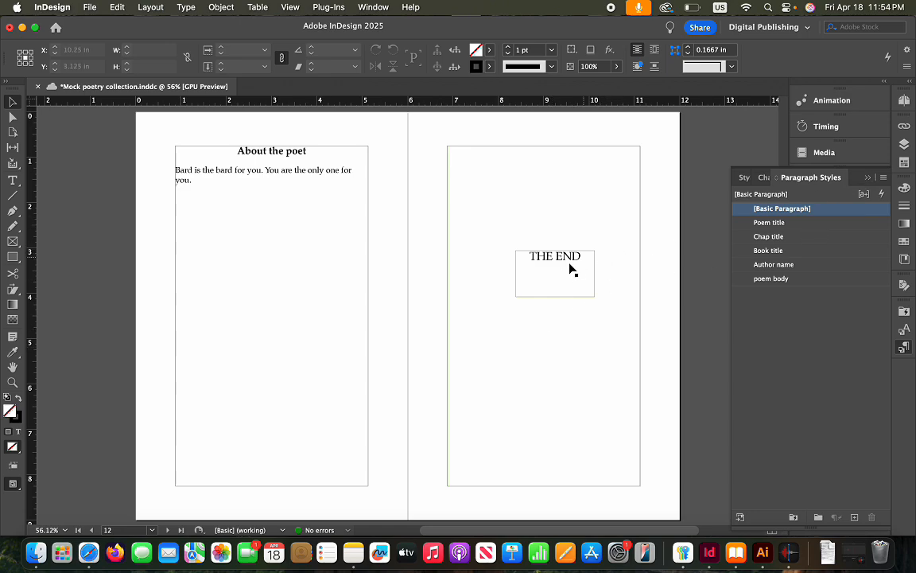
click(588, 276)
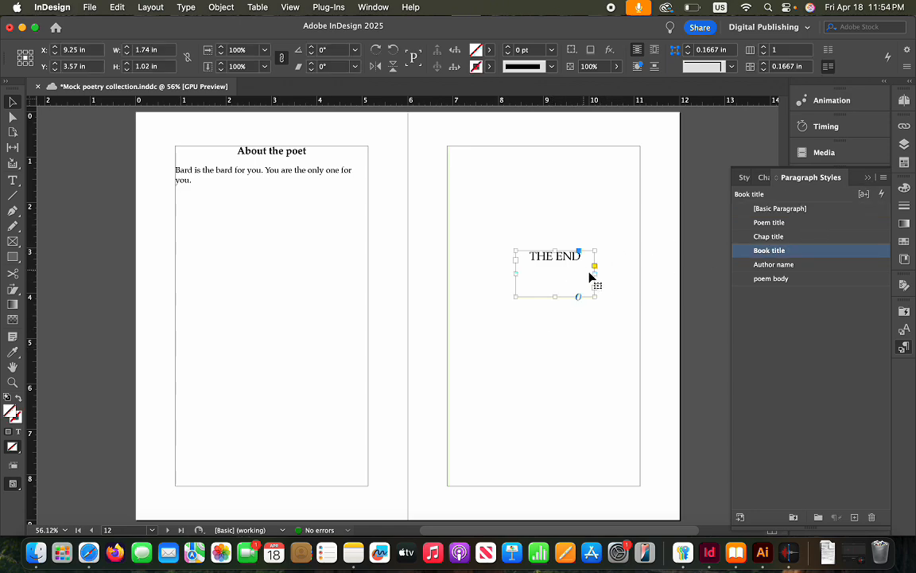
click(216, 7)
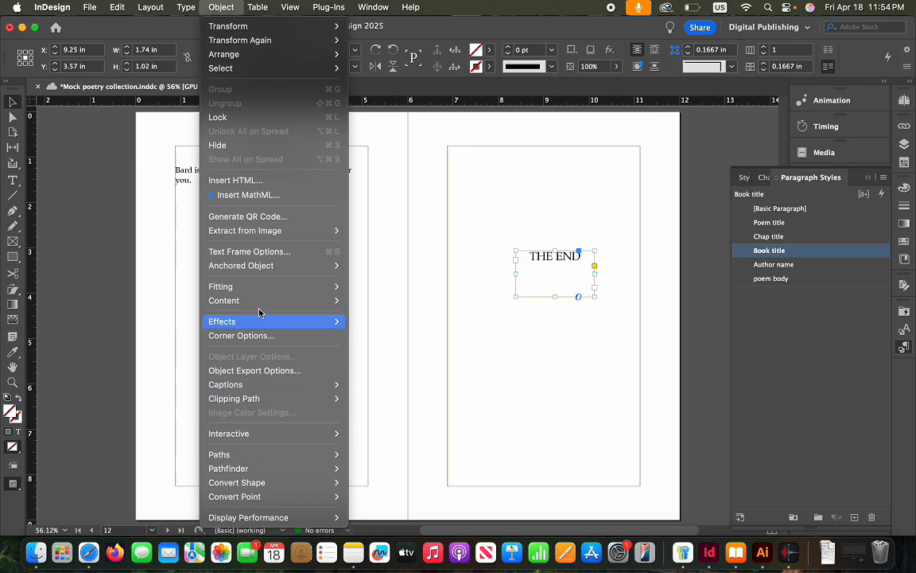
click(238, 371)
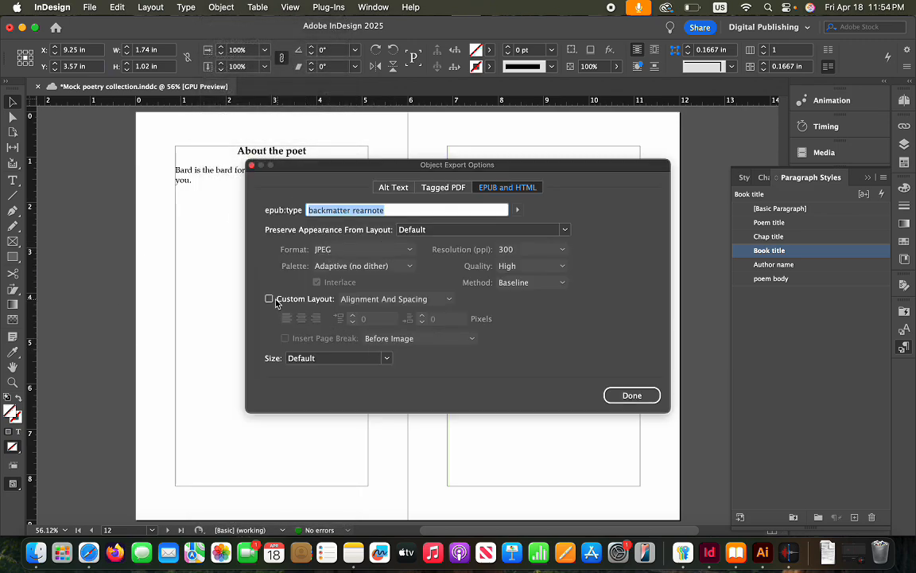
click(565, 230)
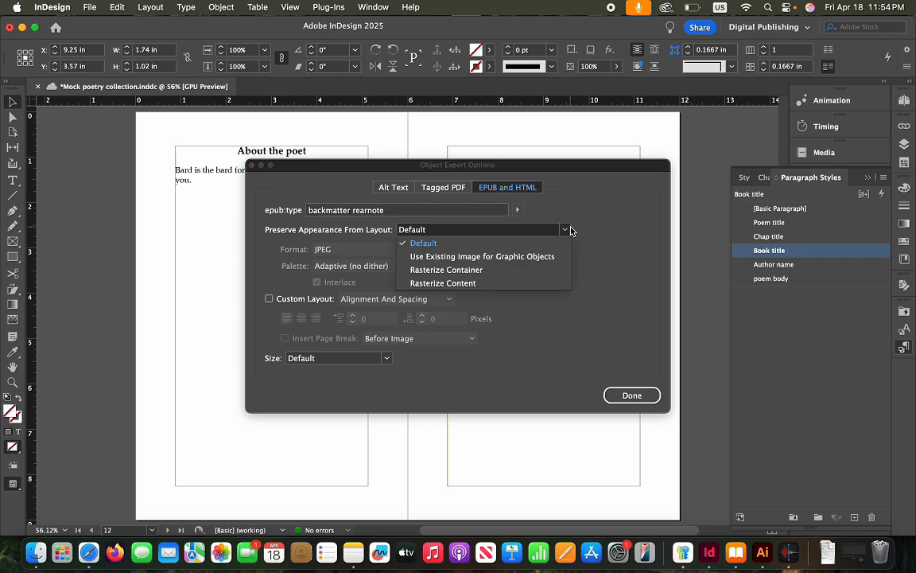
click(445, 270)
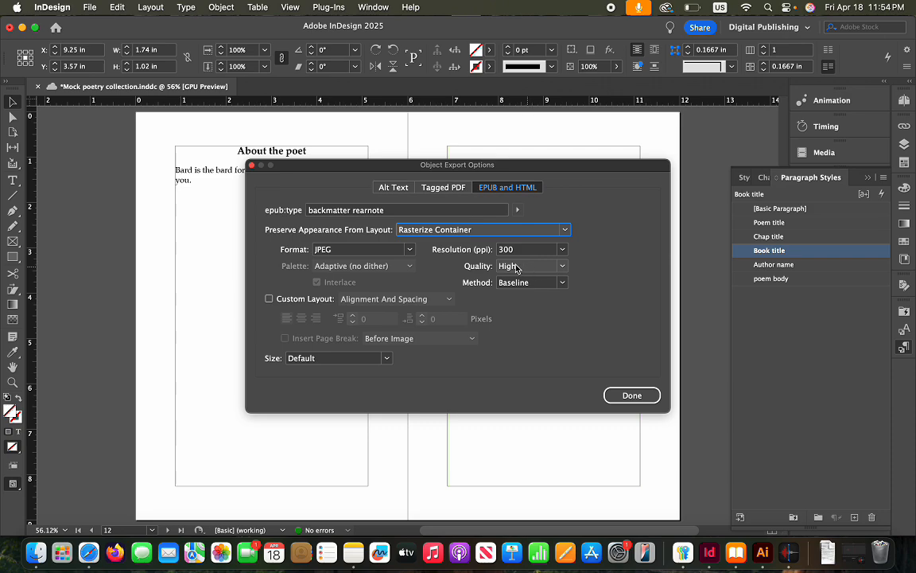
click(563, 250)
click(563, 251)
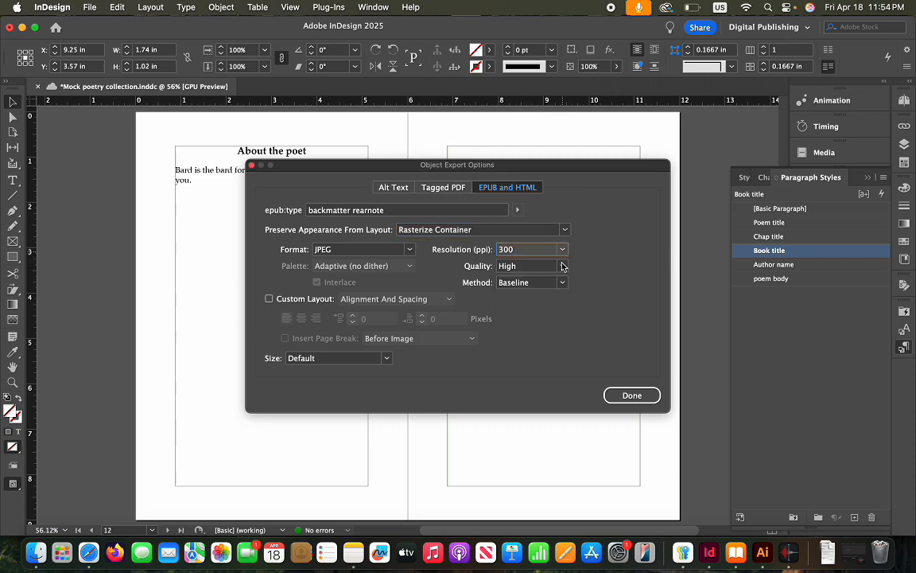
click(563, 267)
click(563, 272)
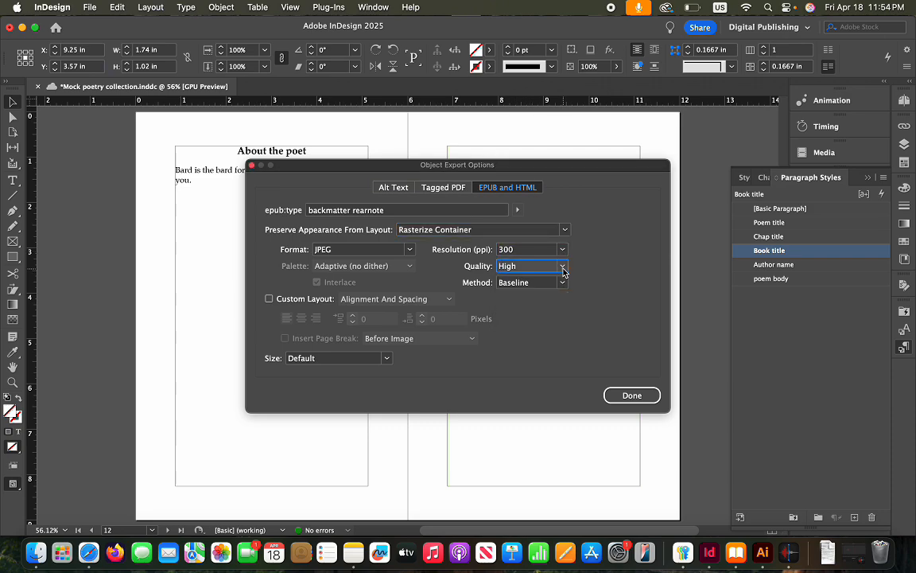
key(Up)
key(Up)
click(559, 268)
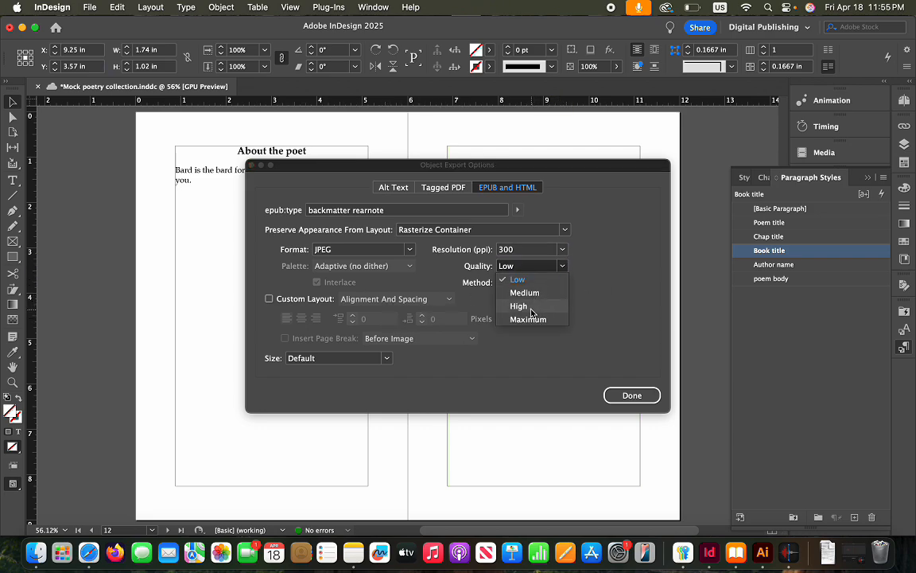
click(513, 284)
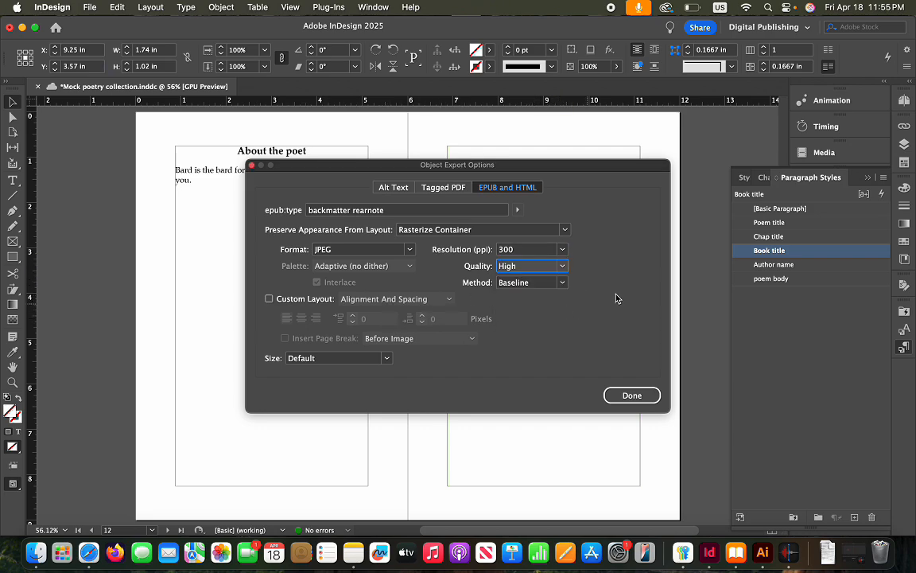
Enable Custom Layout with page breaks before and after the image, and confirm
click(293, 300)
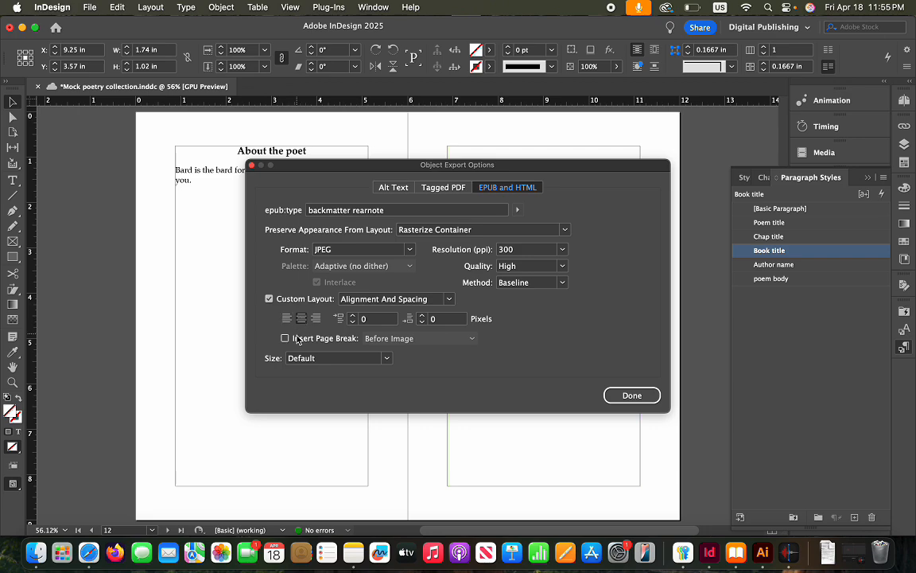
click(328, 340)
click(474, 340)
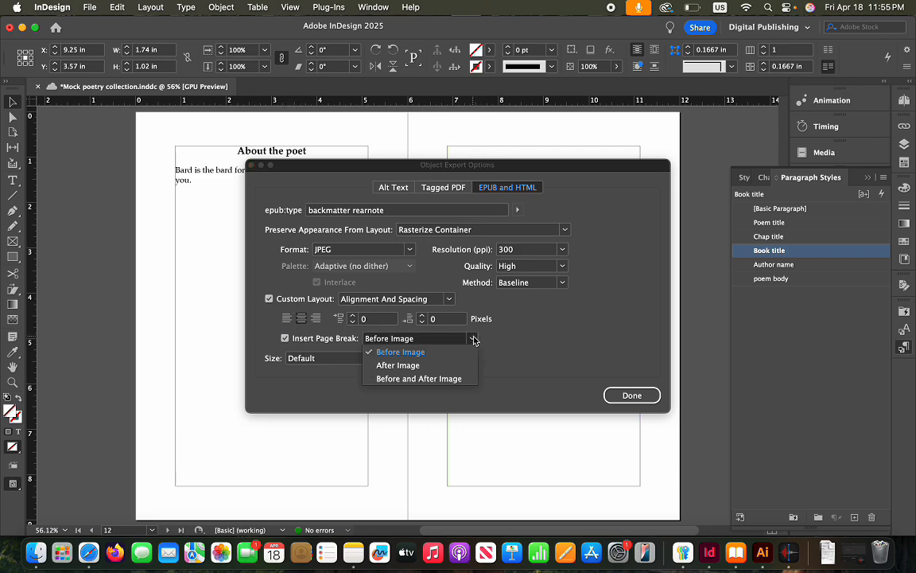
click(417, 380)
click(613, 395)
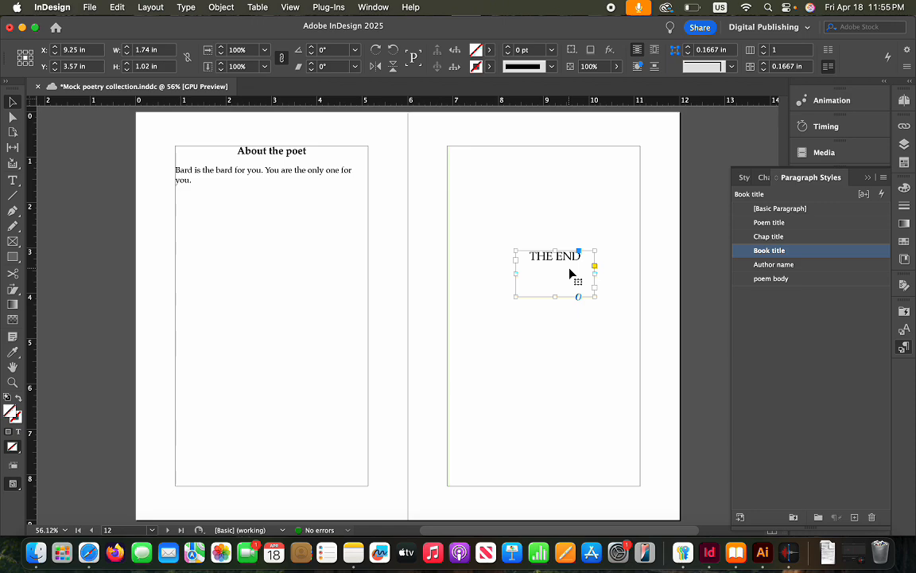
click(866, 179)
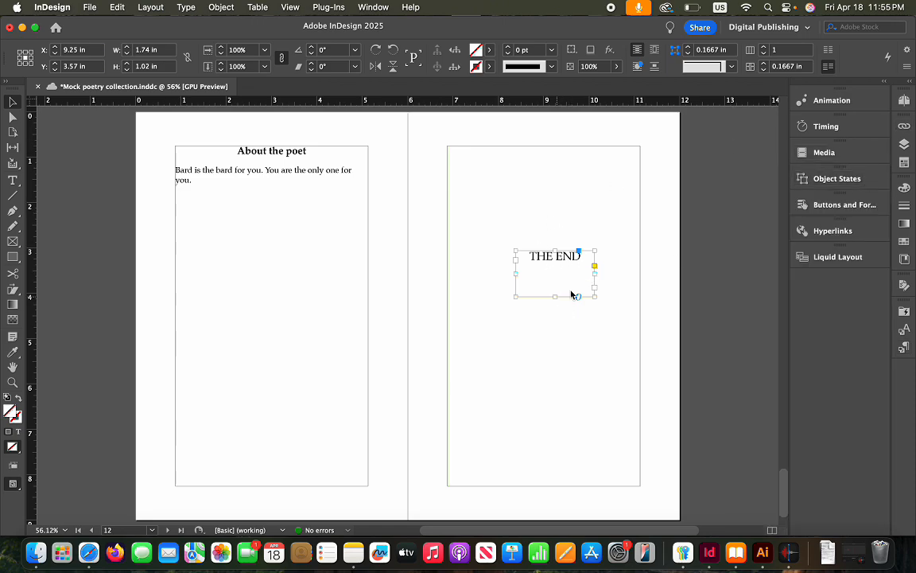
click(217, 9)
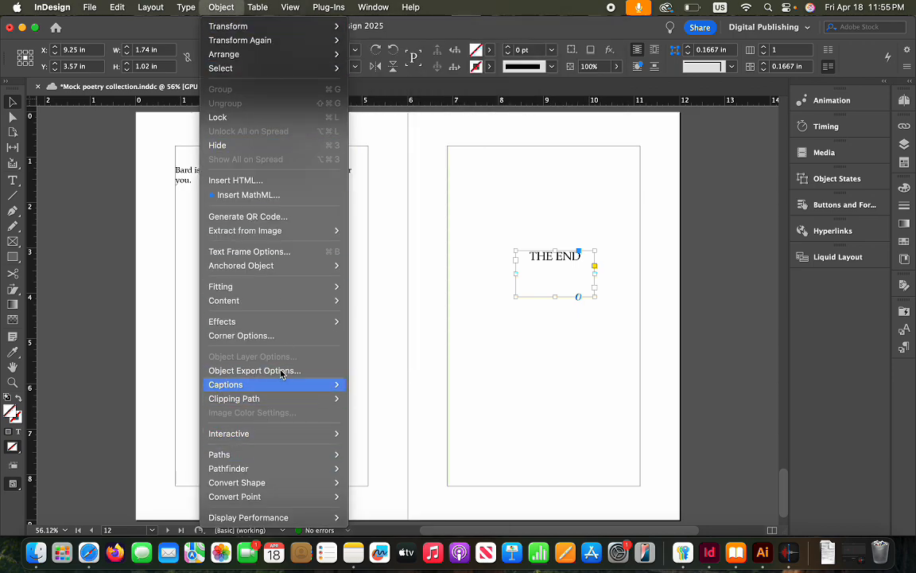
click(281, 371)
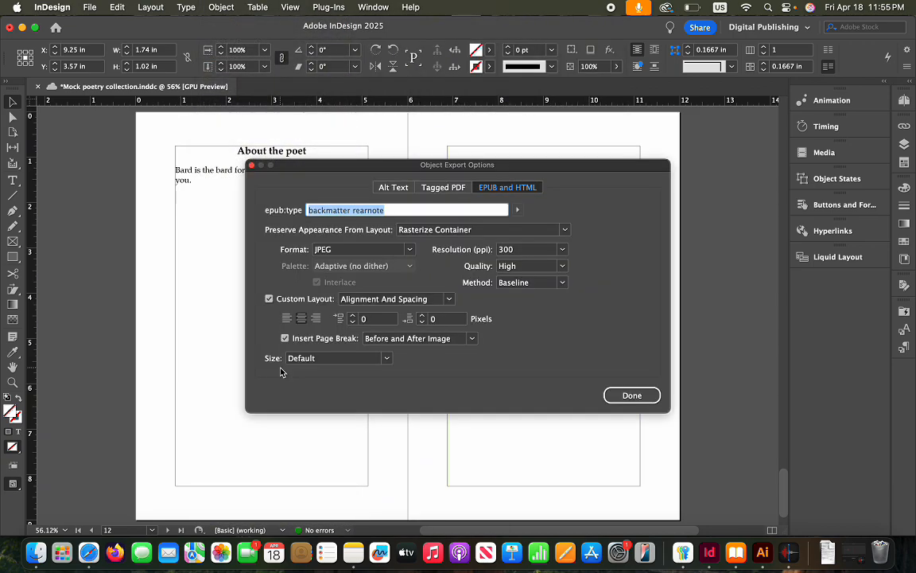
click(469, 340)
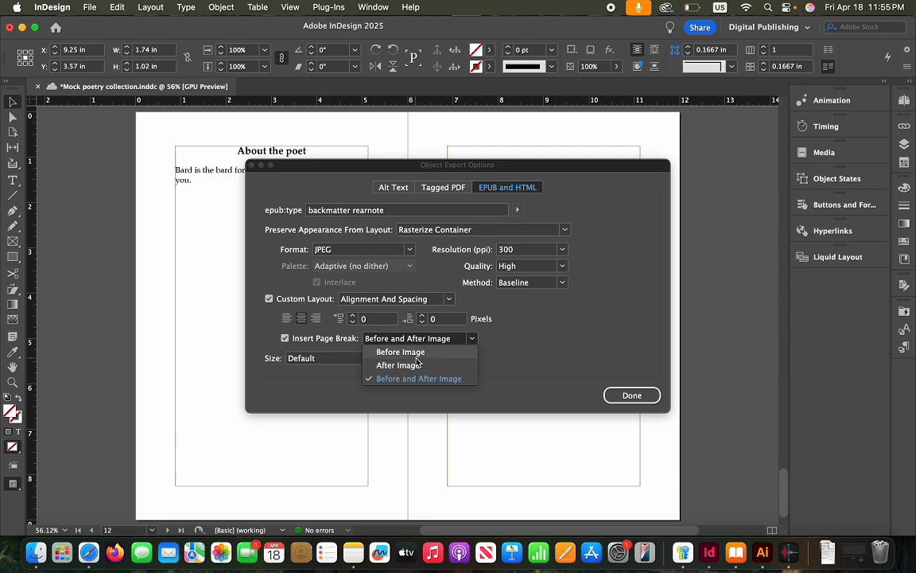
click(605, 355)
click(640, 398)
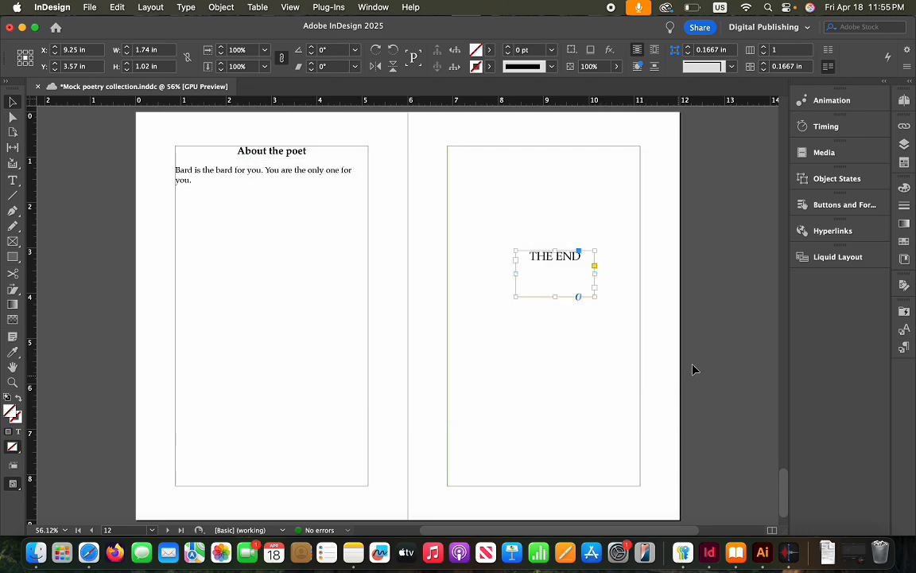
click(667, 365)
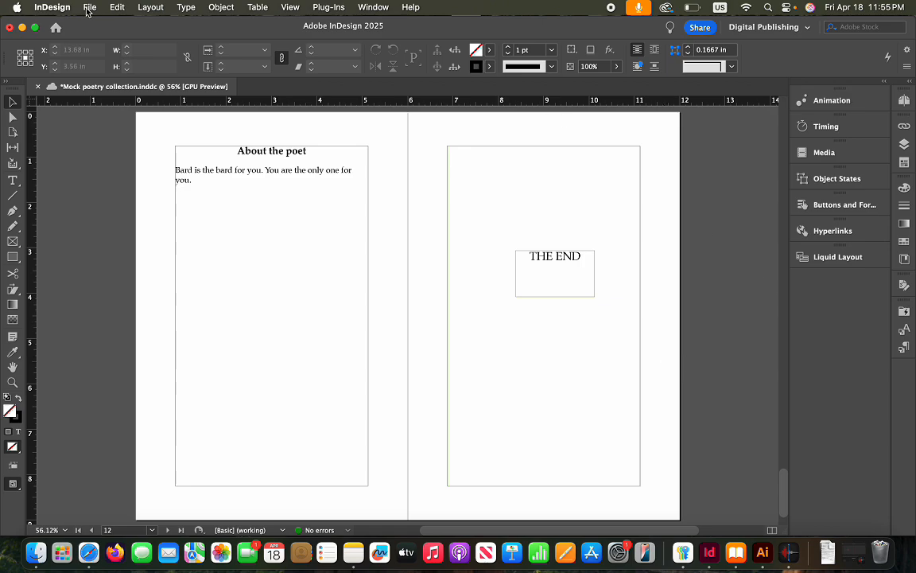
click(187, 8)
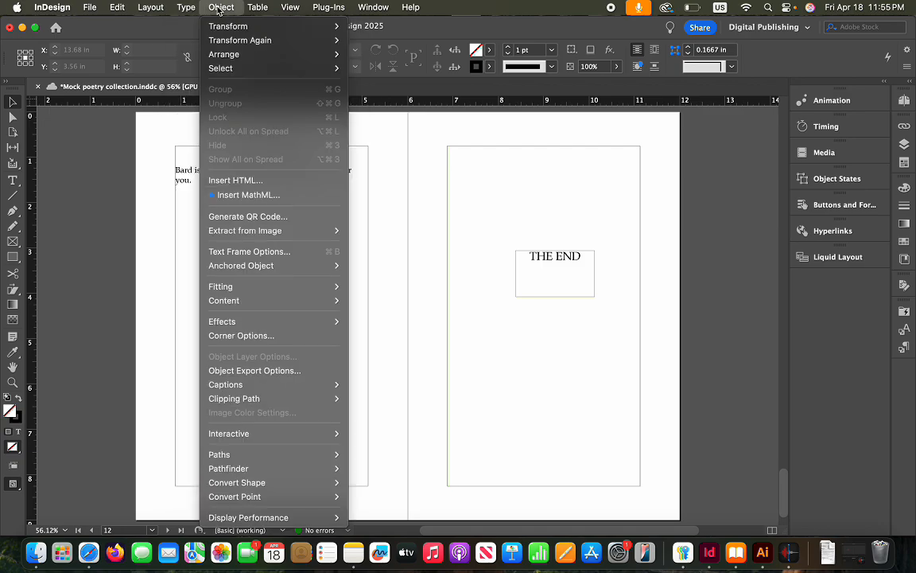
Turn on 'Make text anchor in source paragraph' in the TOC settings, then switch to Apple Books
mouse_move(152, 7)
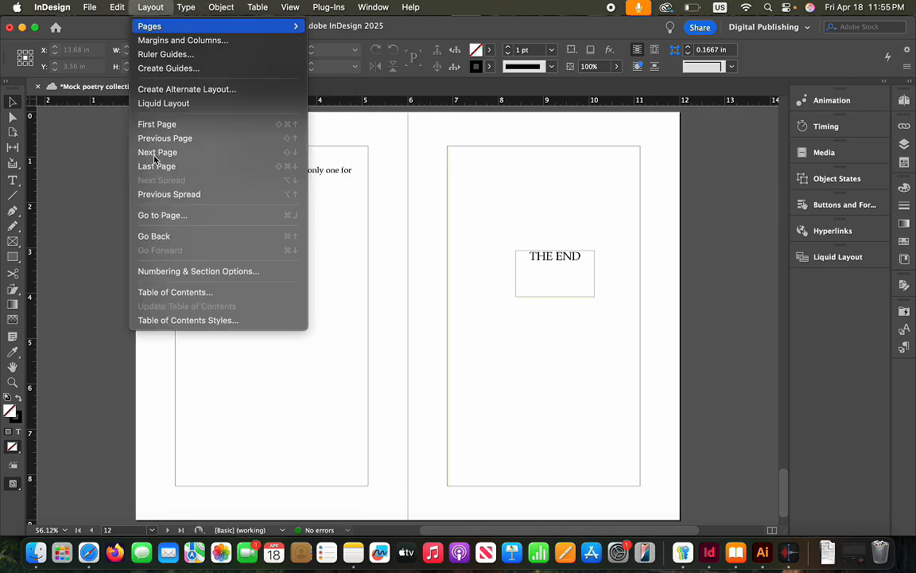
click(178, 294)
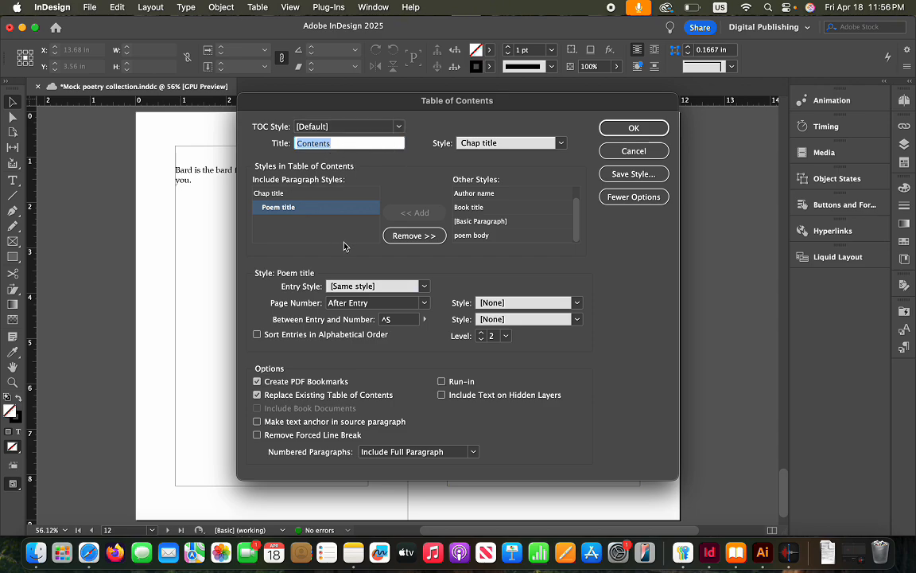
click(258, 422)
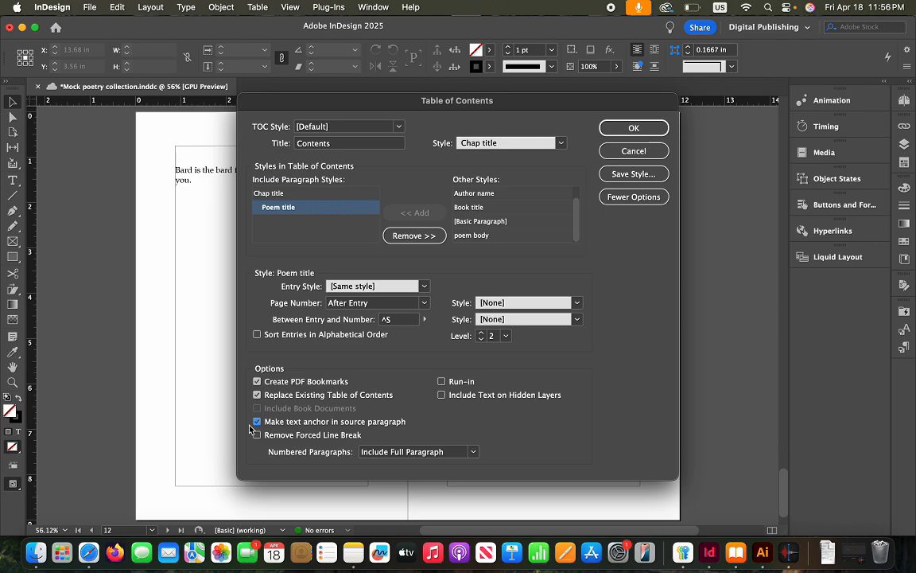
click(735, 552)
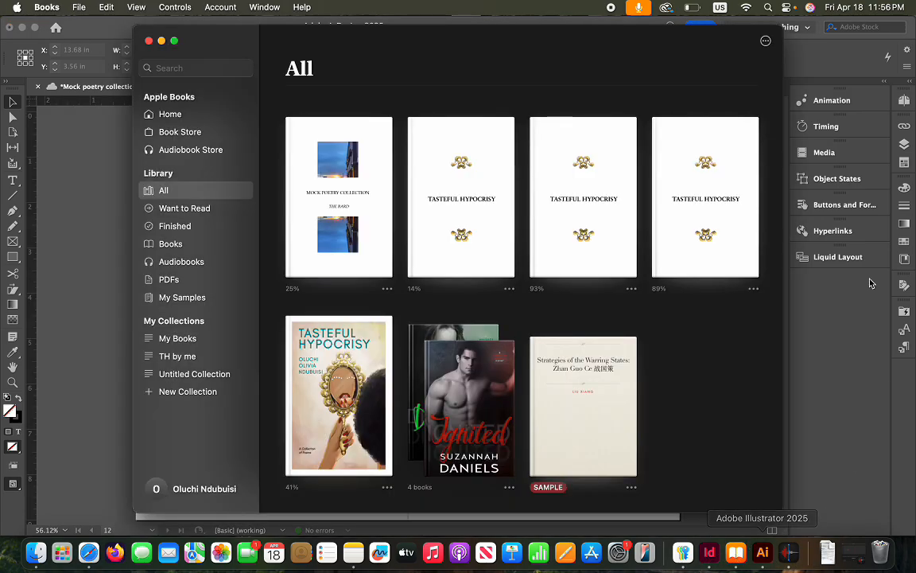
Check the Mock poetry collection's single-entry contents list in Apple Books, then quit Books
click(319, 143)
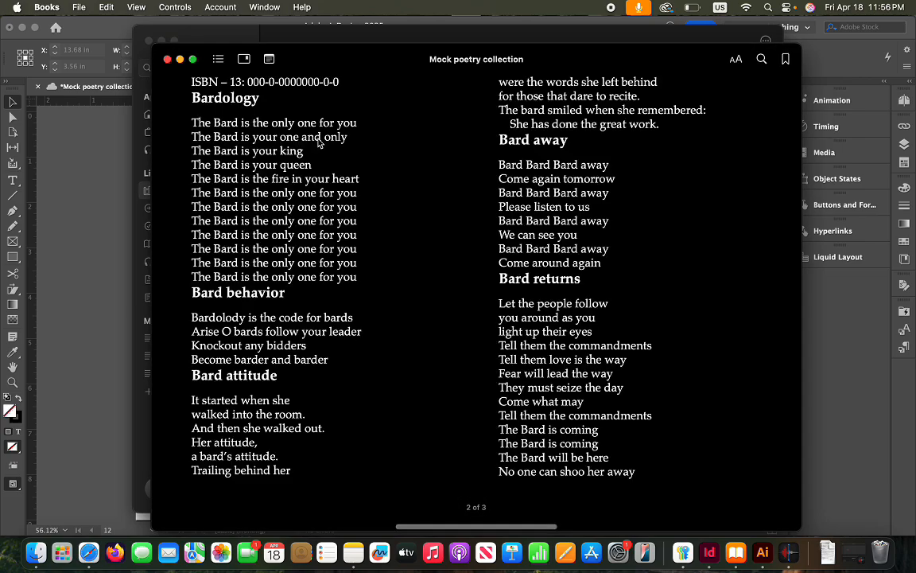
click(218, 59)
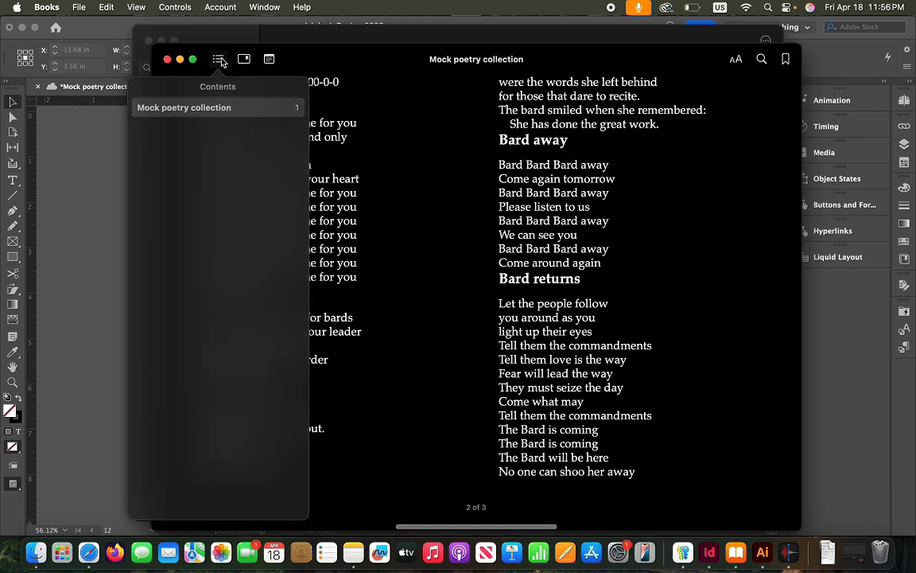
click(210, 112)
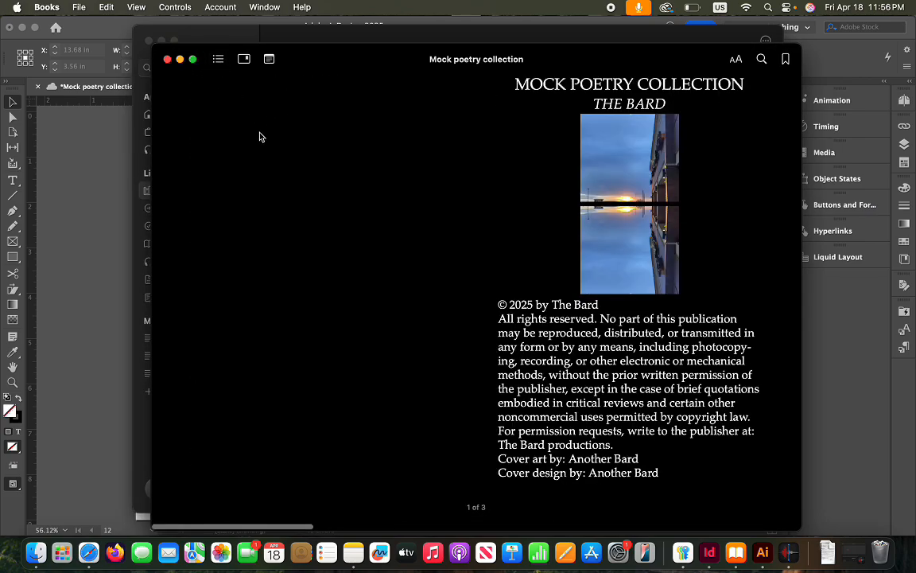
click(218, 60)
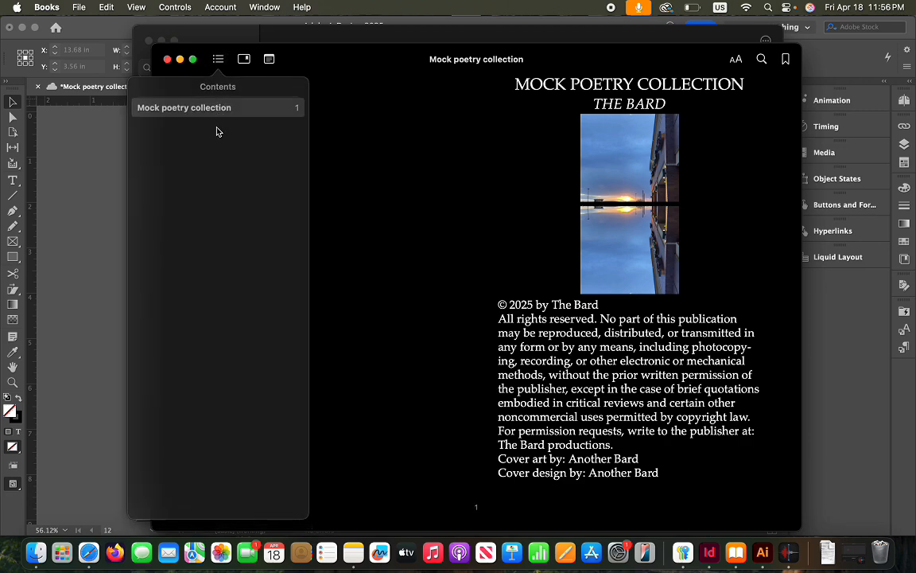
click(167, 59)
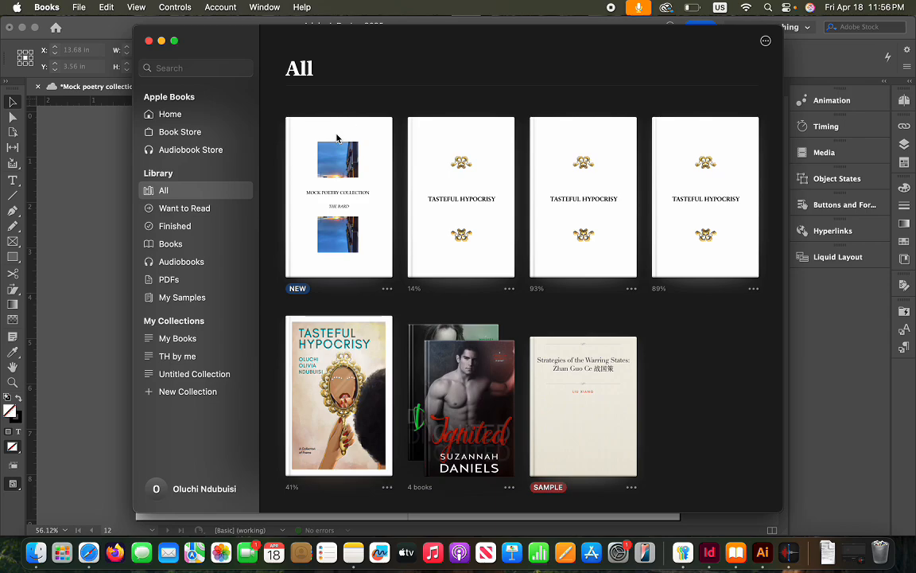
click(148, 40)
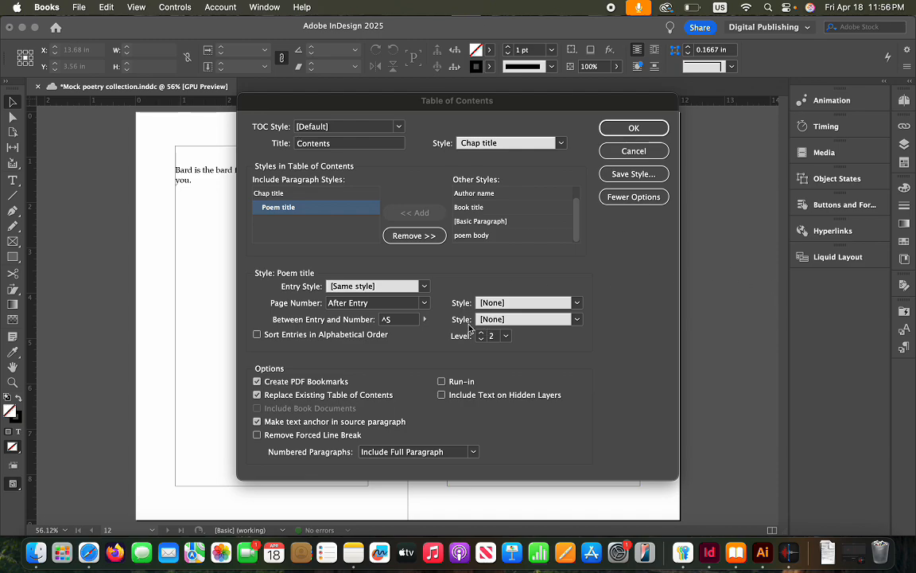
Give Chap title TOC entries No Page Number, leaving Poem title entries numbered
click(428, 307)
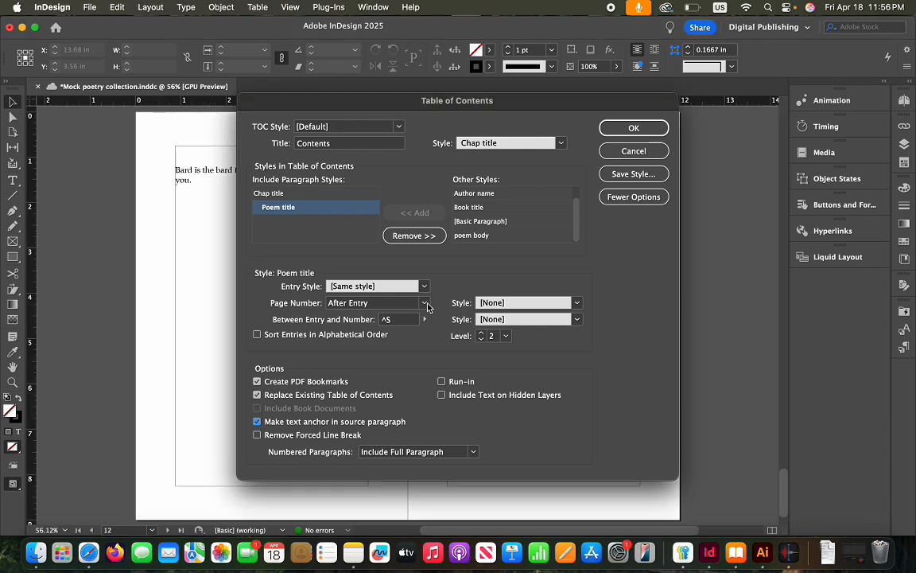
click(426, 303)
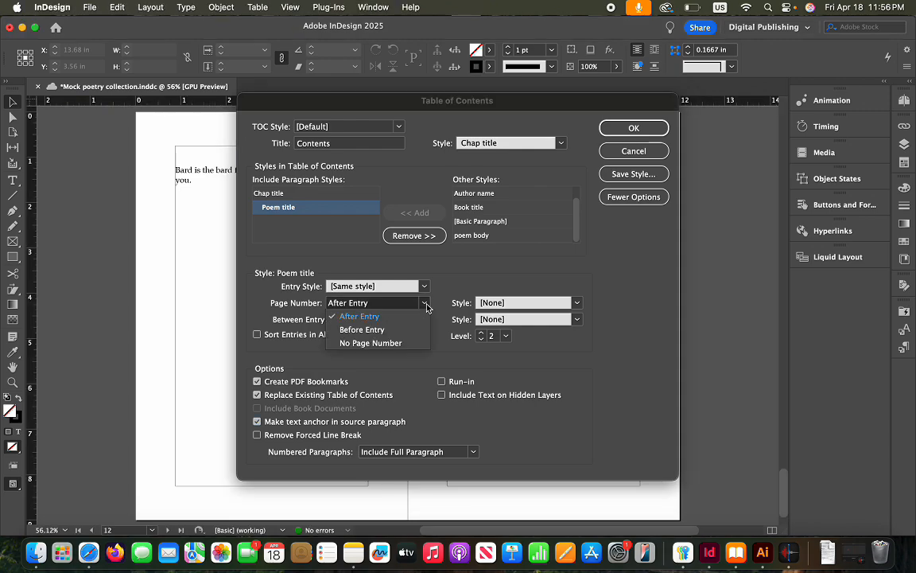
click(427, 306)
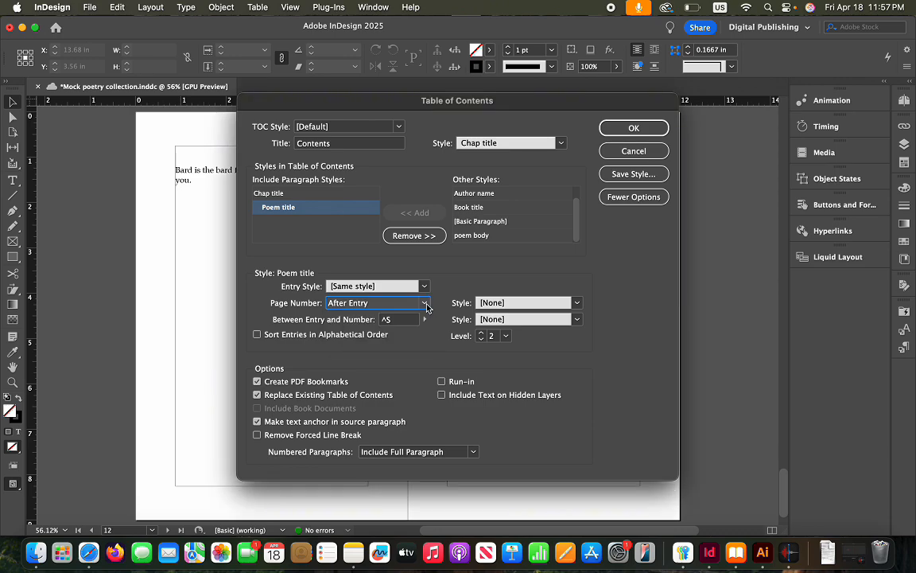
click(321, 198)
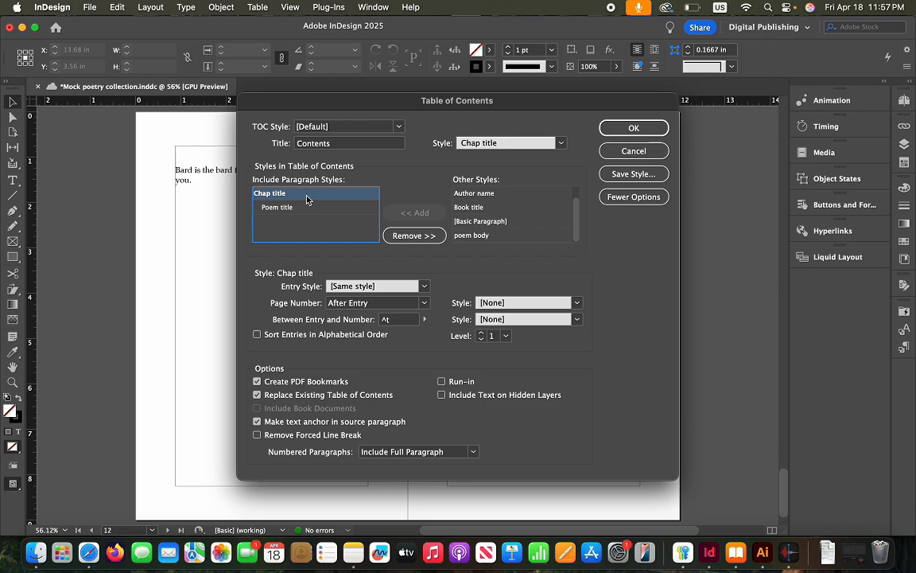
click(426, 302)
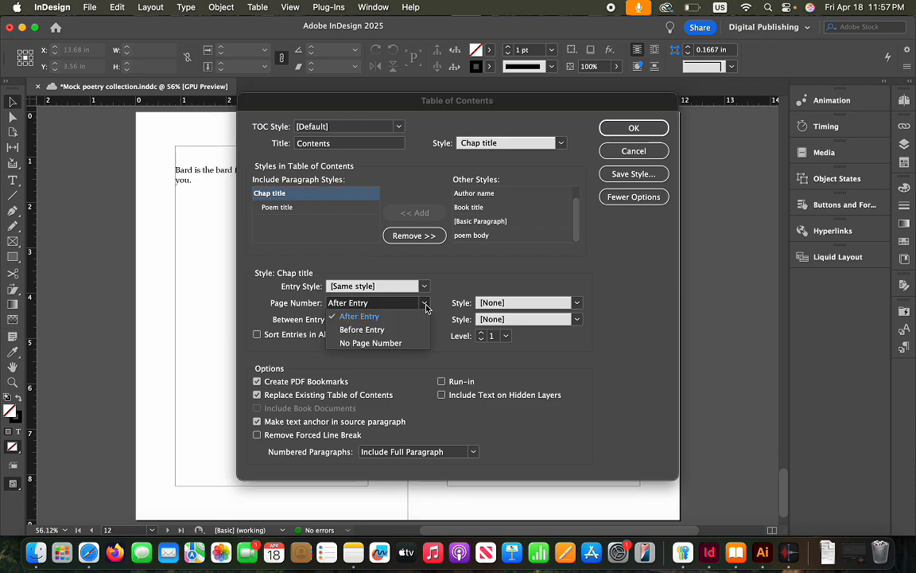
click(388, 342)
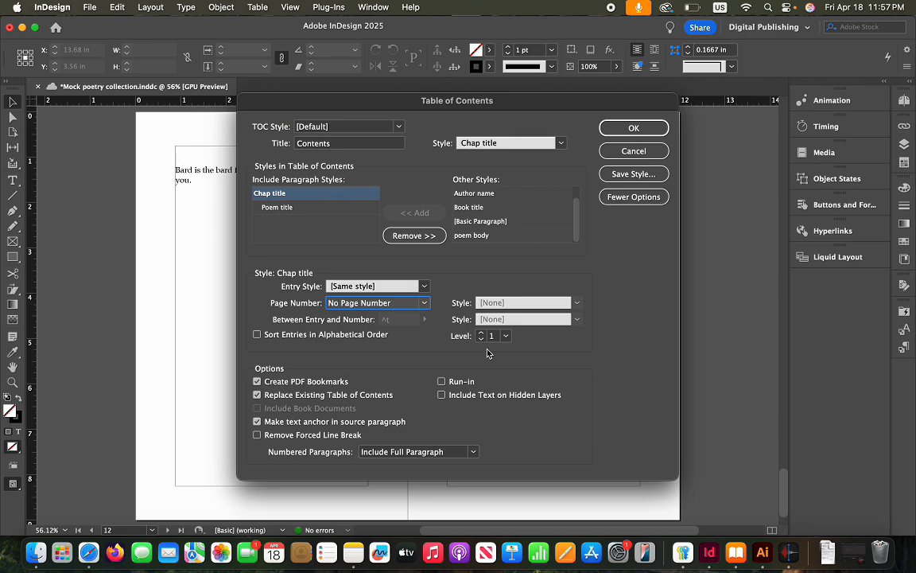
Regenerate the table of contents and scroll to the copyright and Contents spread listing pages 4–8
click(627, 125)
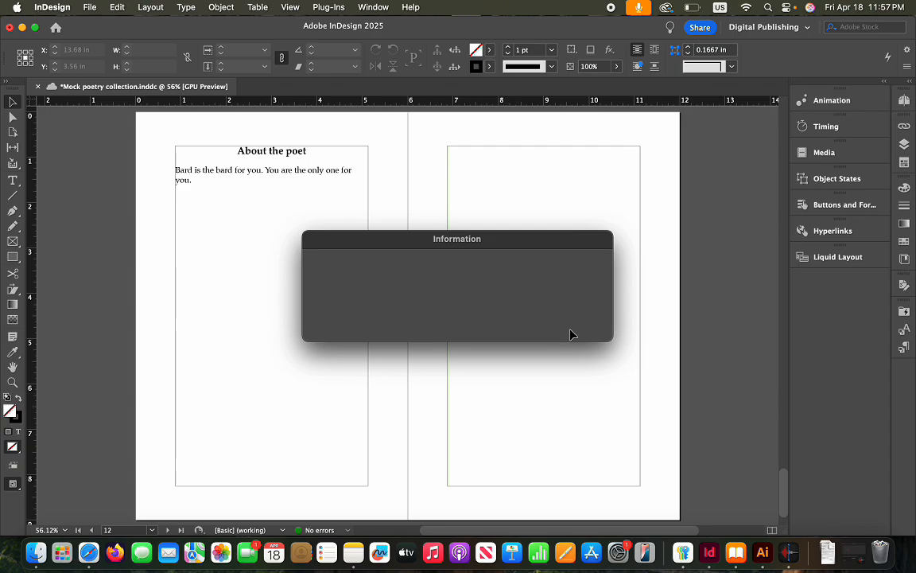
click(570, 330)
scroll(570, 330, up, 20)
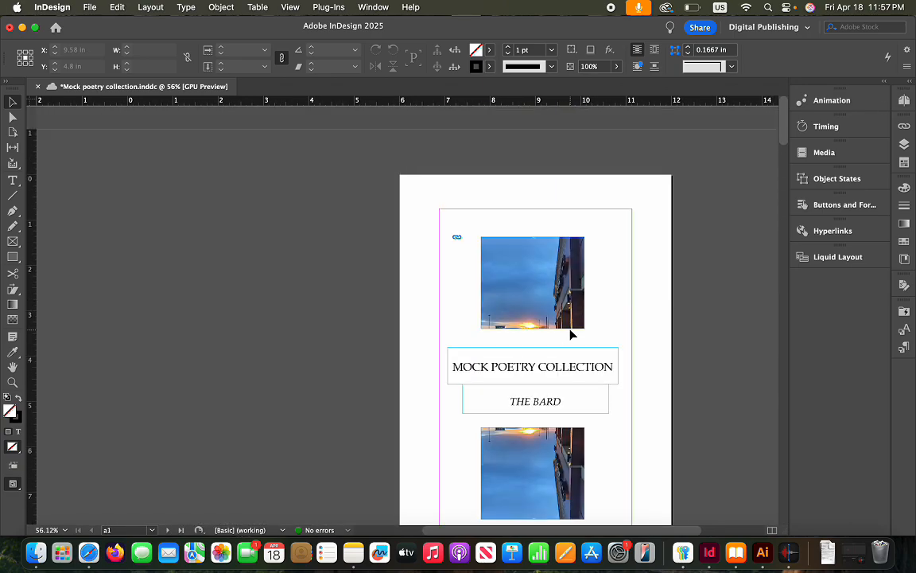
scroll(570, 334, down, 15)
scroll(571, 334, up, 4)
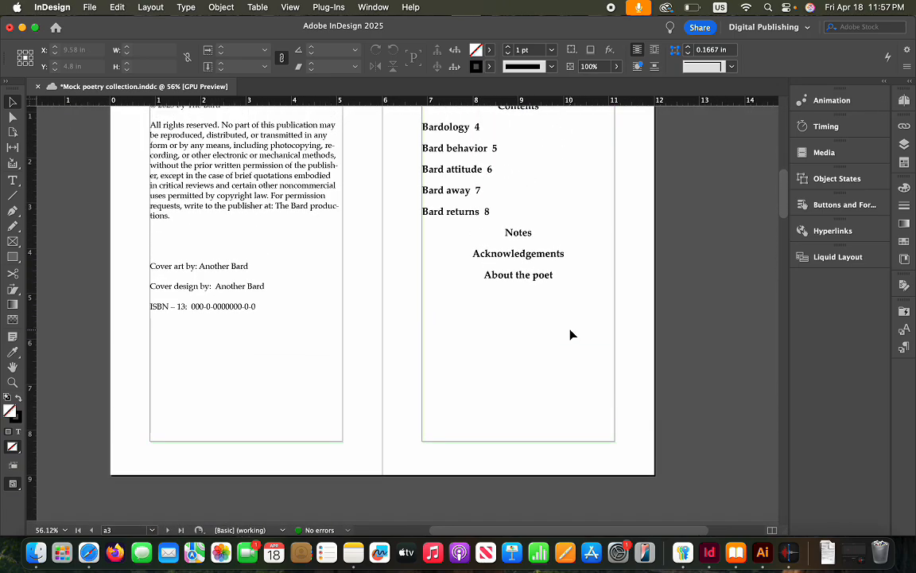
scroll(493, 247, up, 3)
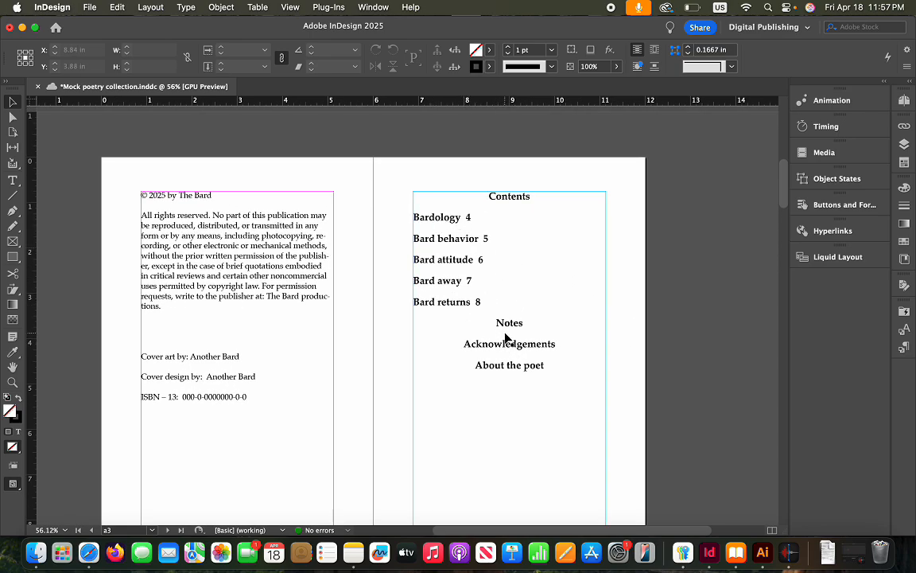
scroll(517, 353, down, 2)
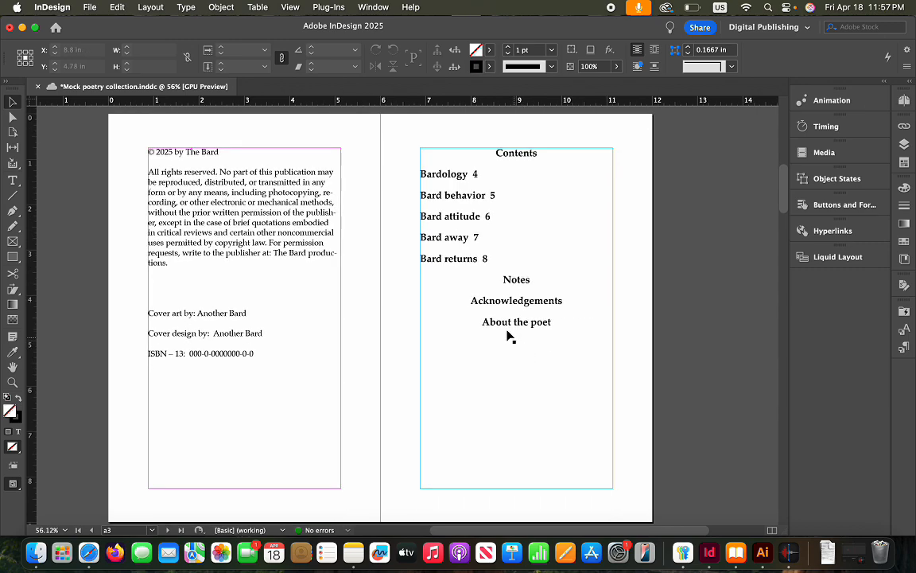
Set the Chap title TOC entry style to TOC Body Text and regenerate the contents
click(149, 8)
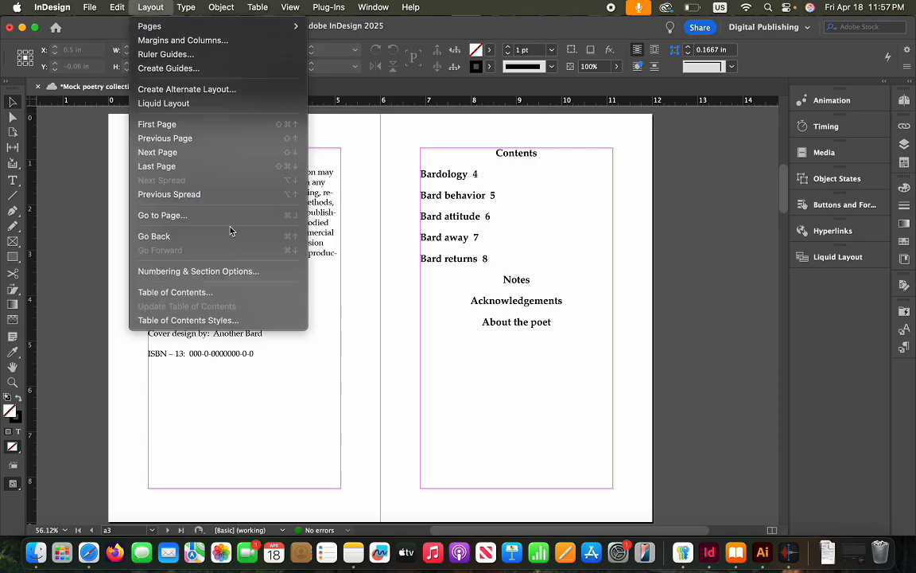
click(211, 292)
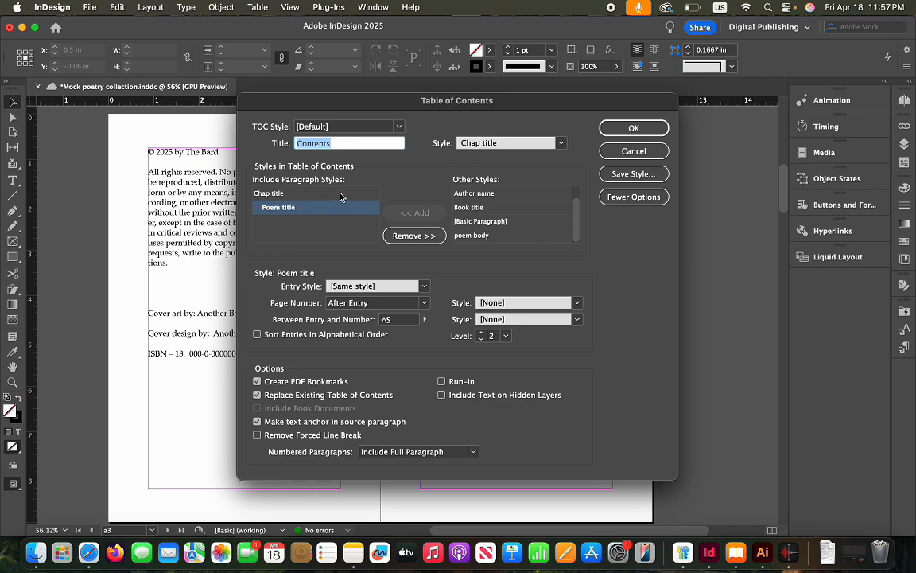
click(340, 195)
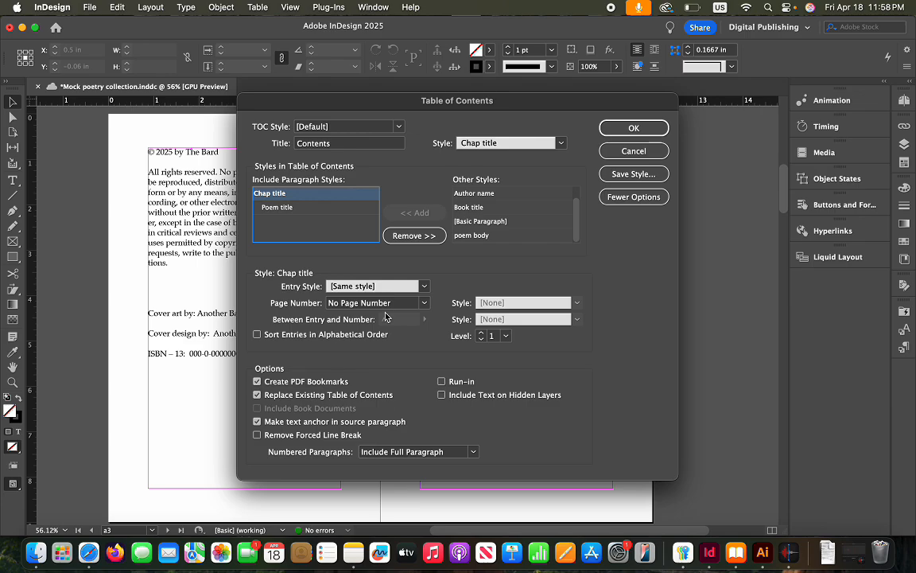
click(426, 286)
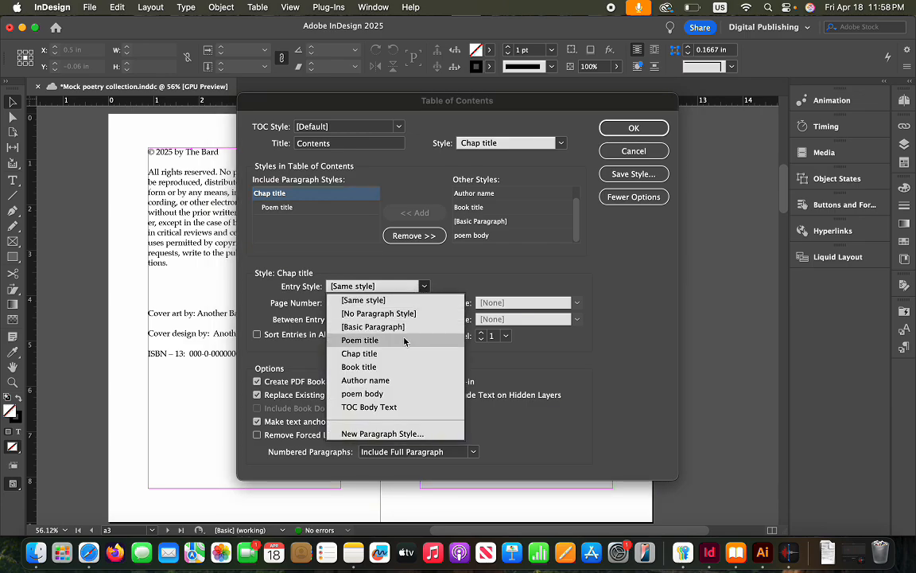
click(391, 408)
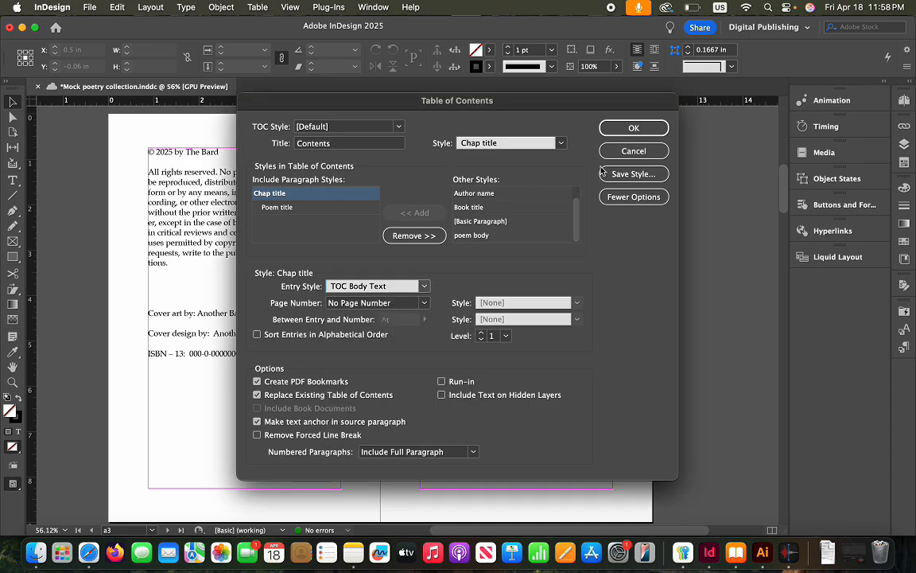
click(622, 128)
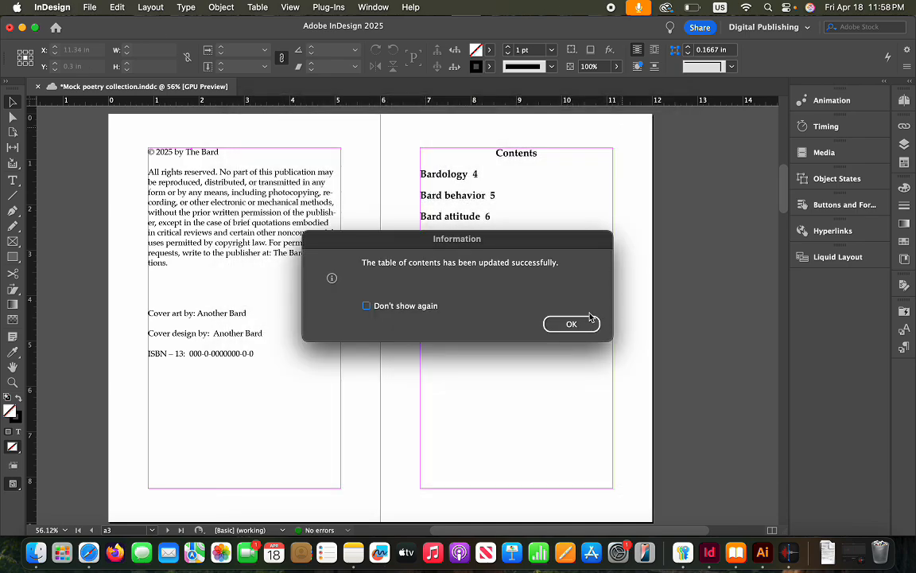
click(579, 324)
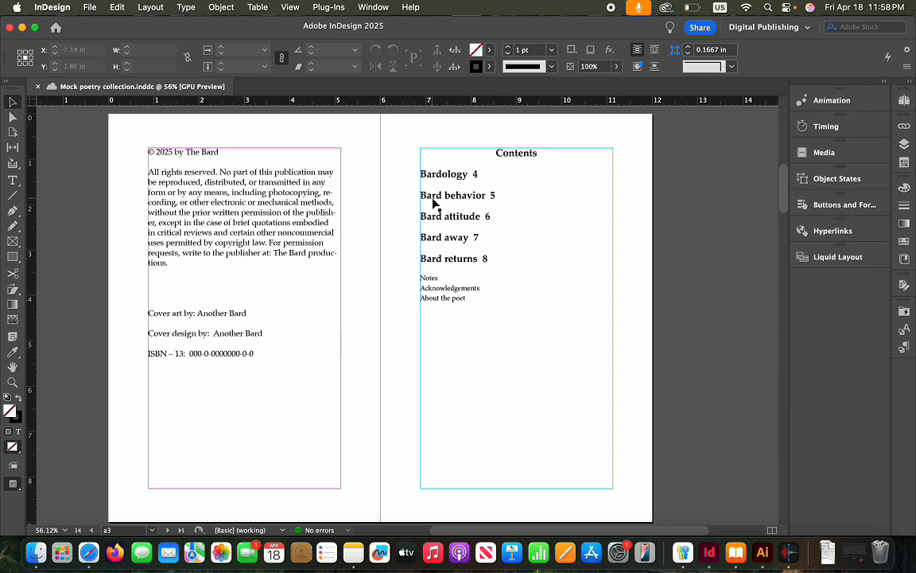
Select the Contents frame and look over the TOC Body Text style settings without changing them
click(436, 162)
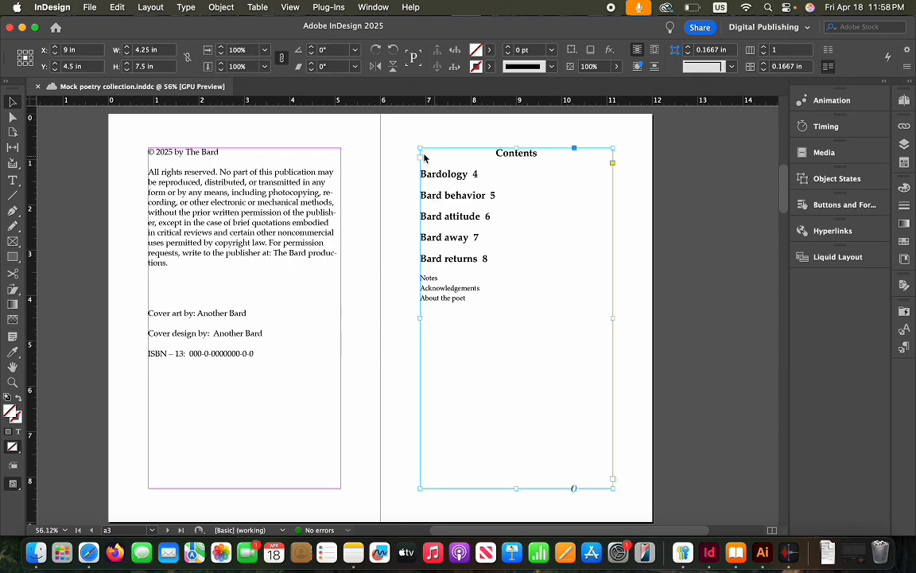
click(905, 351)
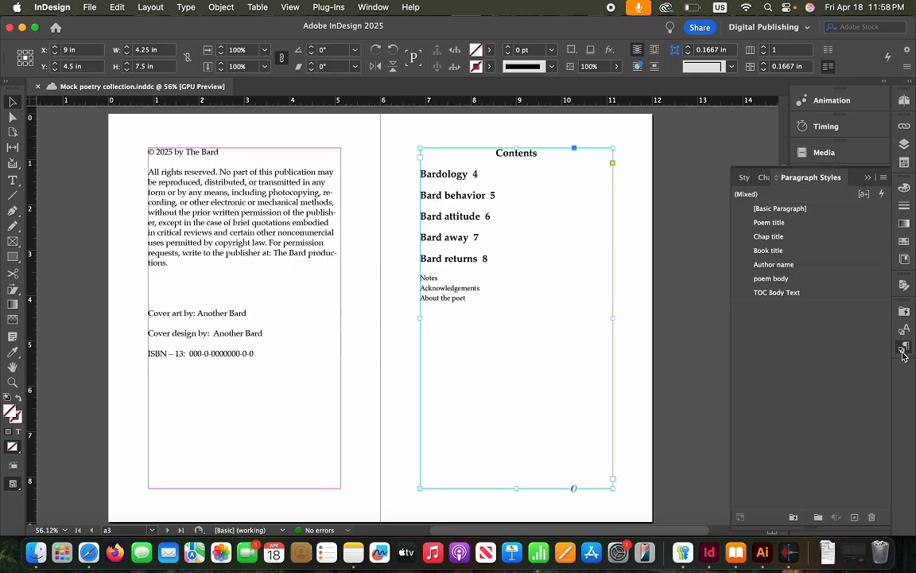
right_click(795, 294)
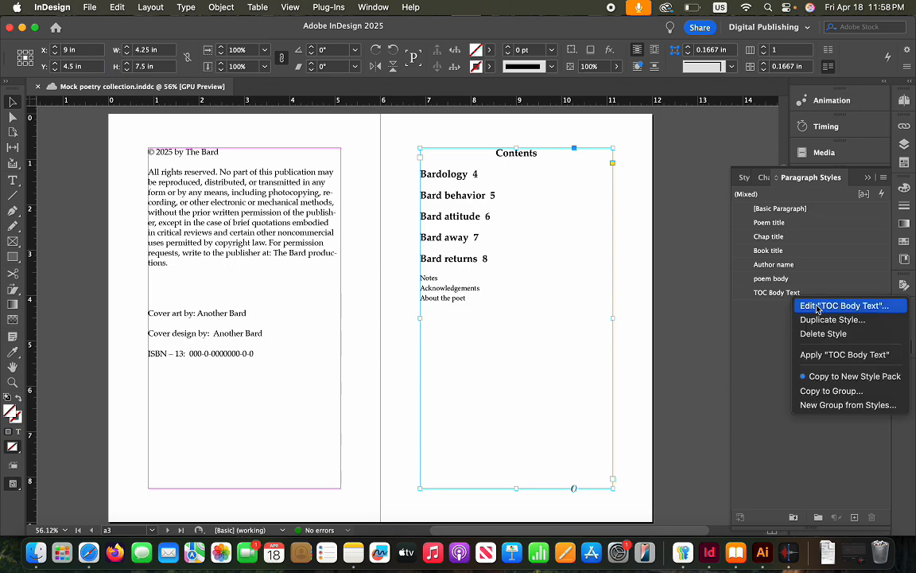
click(817, 308)
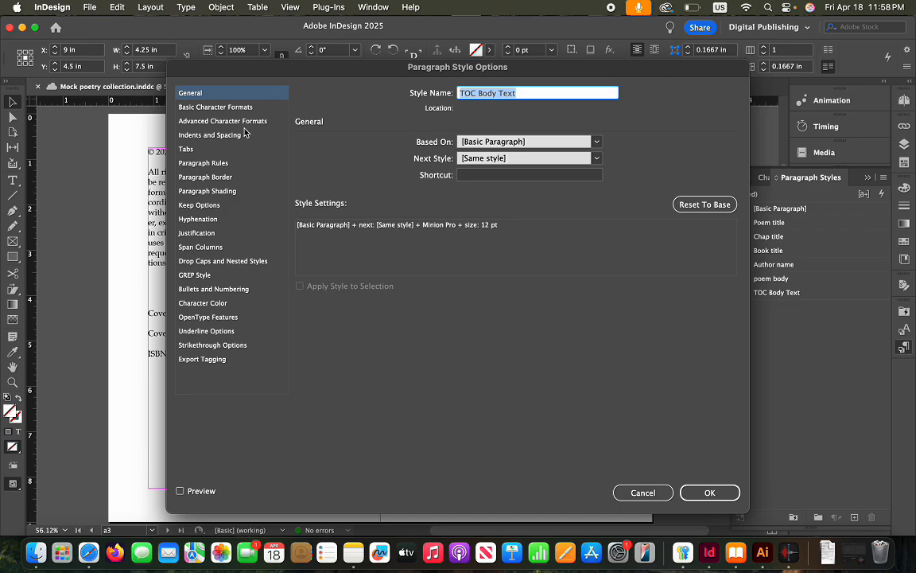
click(642, 492)
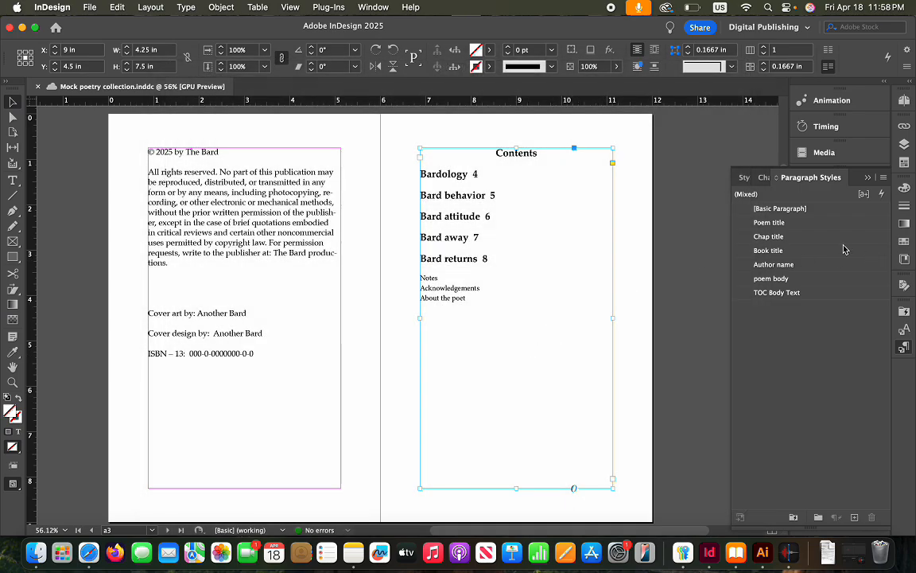
Review Chap title's character formats and indents and spacing, then cancel without changes
right_click(827, 241)
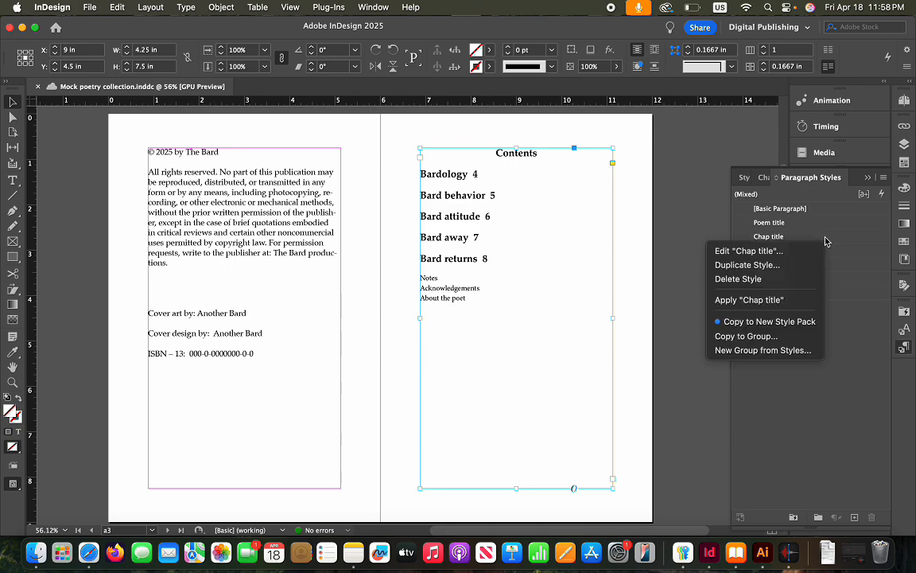
click(678, 229)
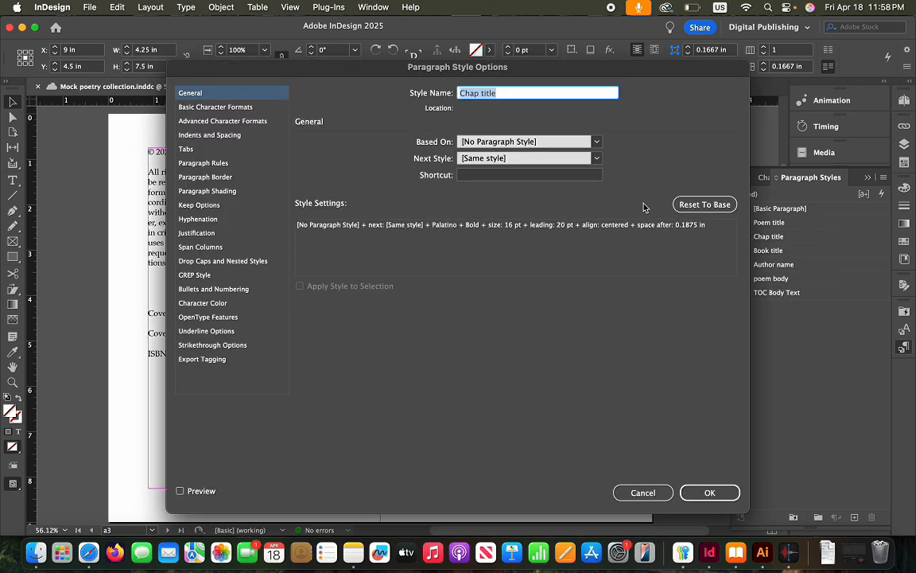
click(217, 107)
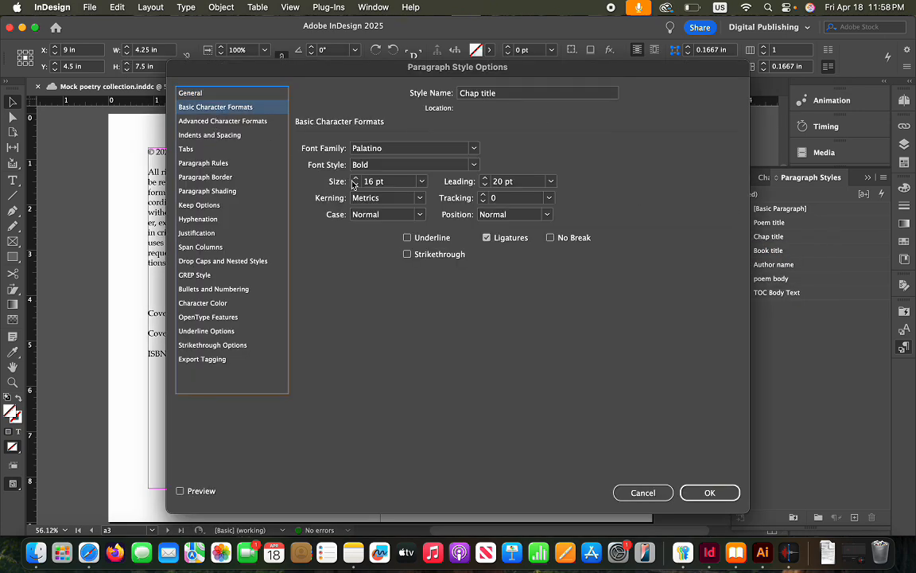
click(201, 124)
click(201, 136)
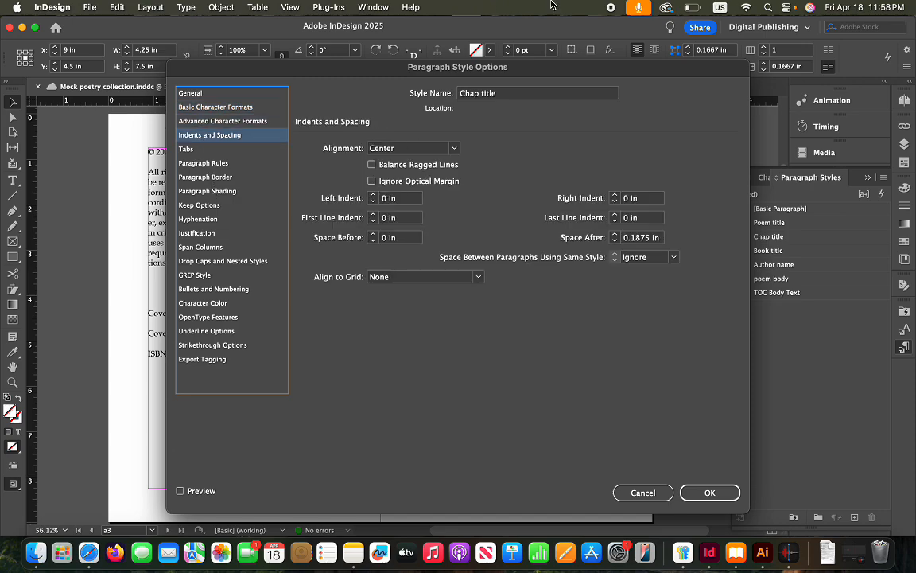
click(633, 495)
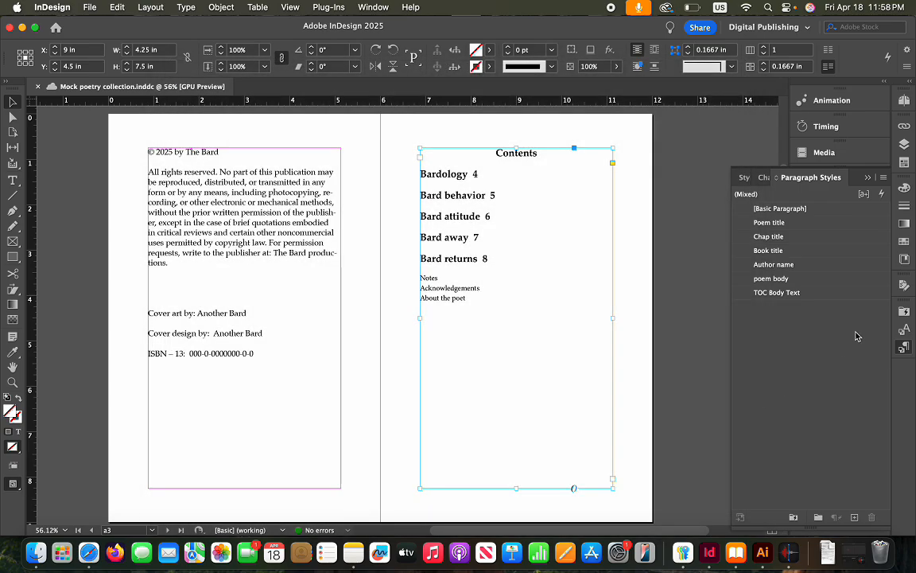
Apply TOC Body Text to the Contents text and change its font to Palatino at a larger size
click(805, 294)
right_click(805, 294)
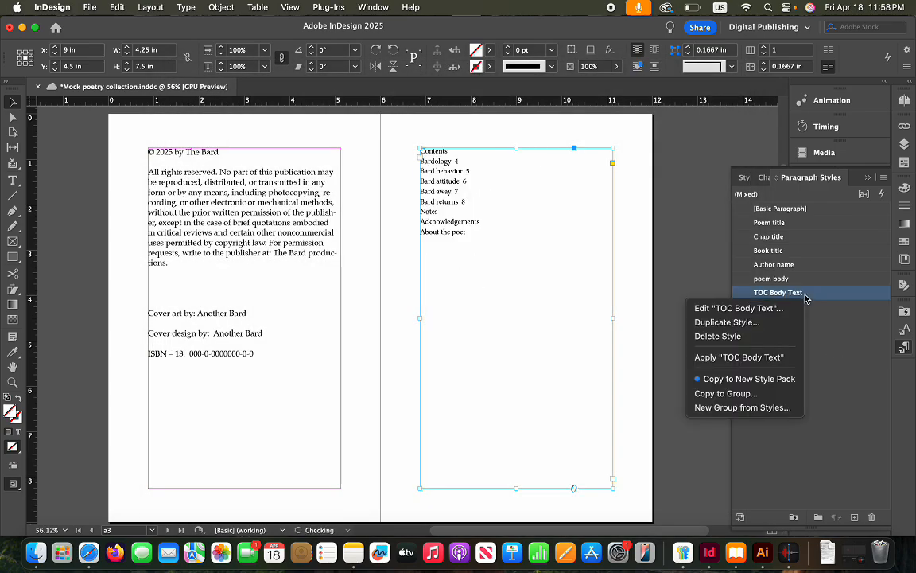
click(754, 312)
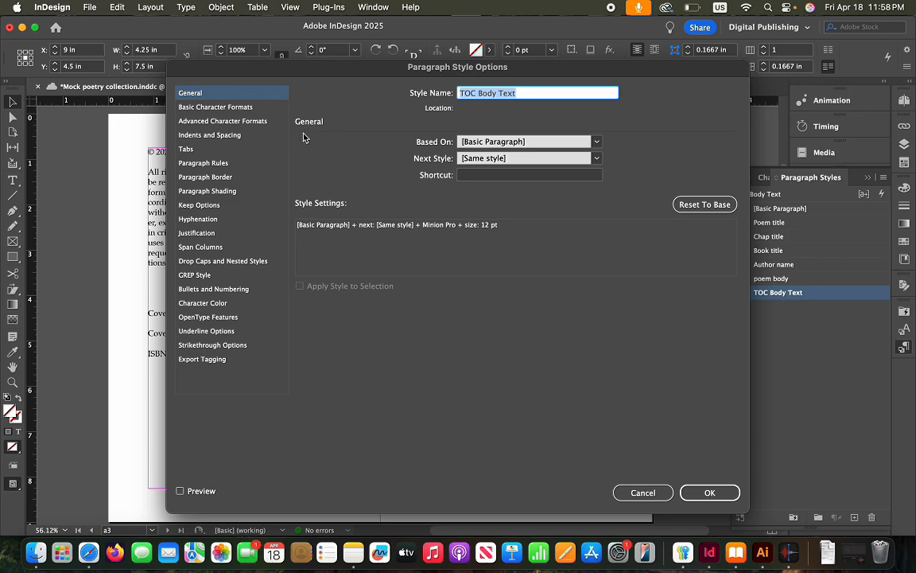
click(244, 109)
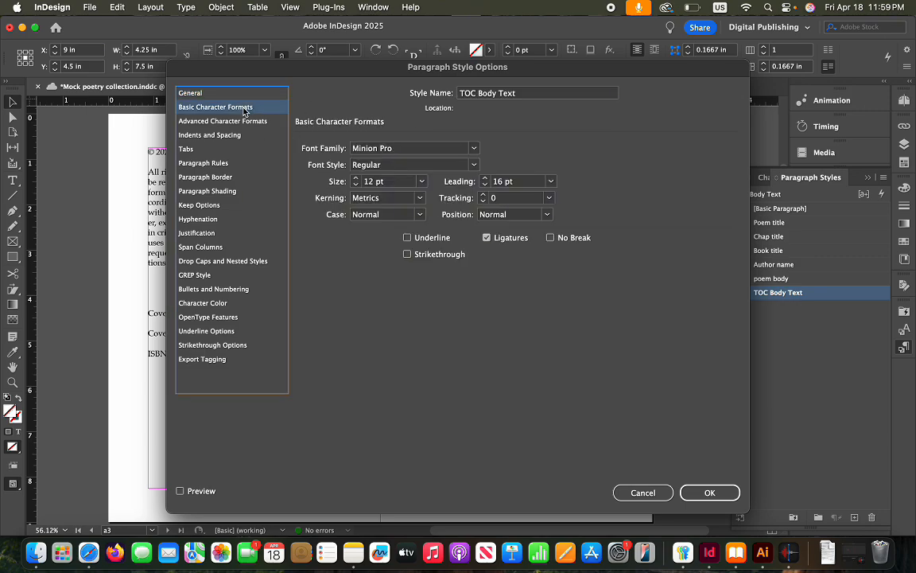
click(474, 149)
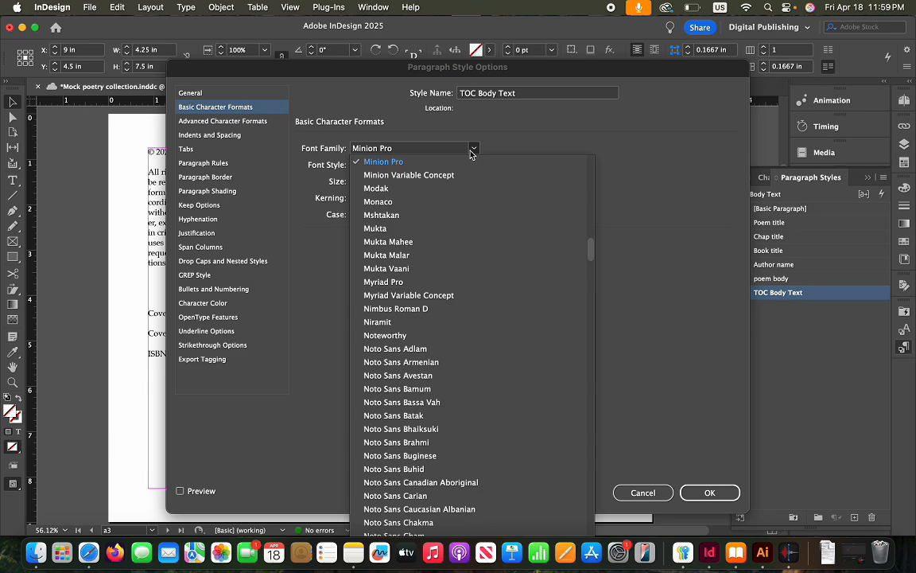
scroll(470, 153, down, 10)
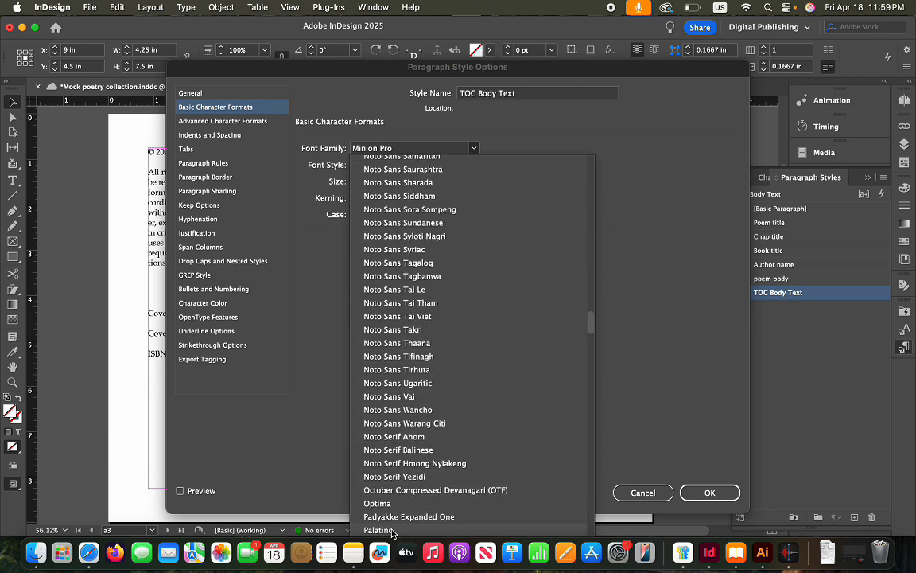
click(390, 529)
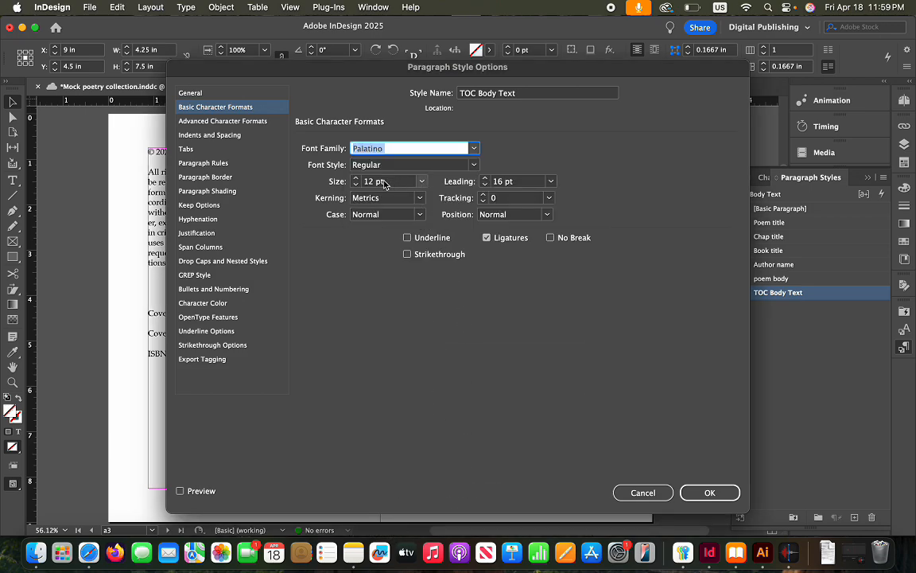
click(357, 178)
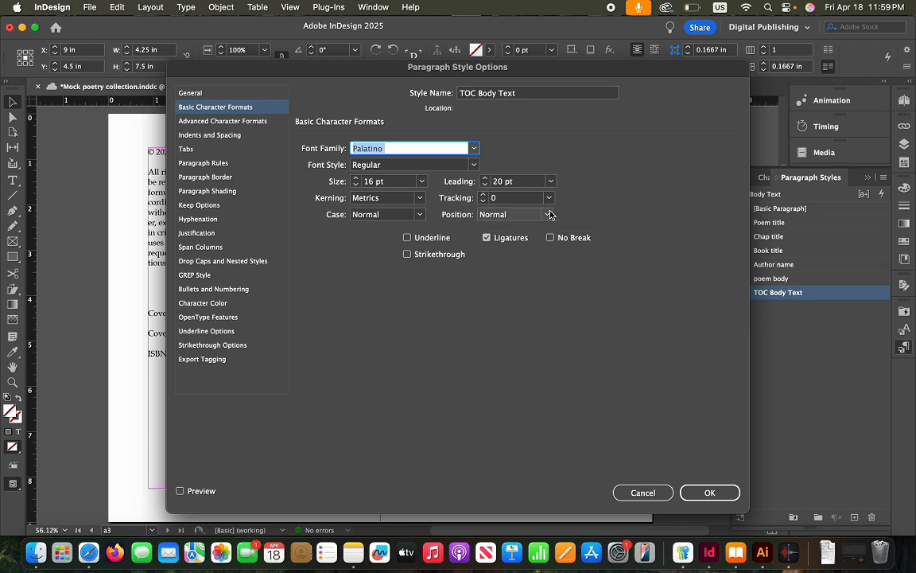
Raise TOC Body Text's space after to 0.1875 in and save the style
click(236, 124)
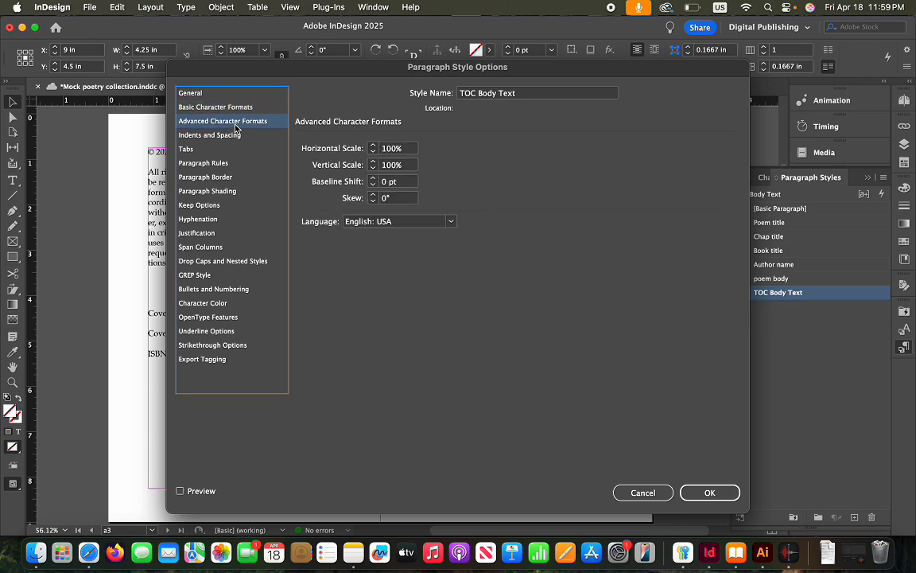
click(212, 134)
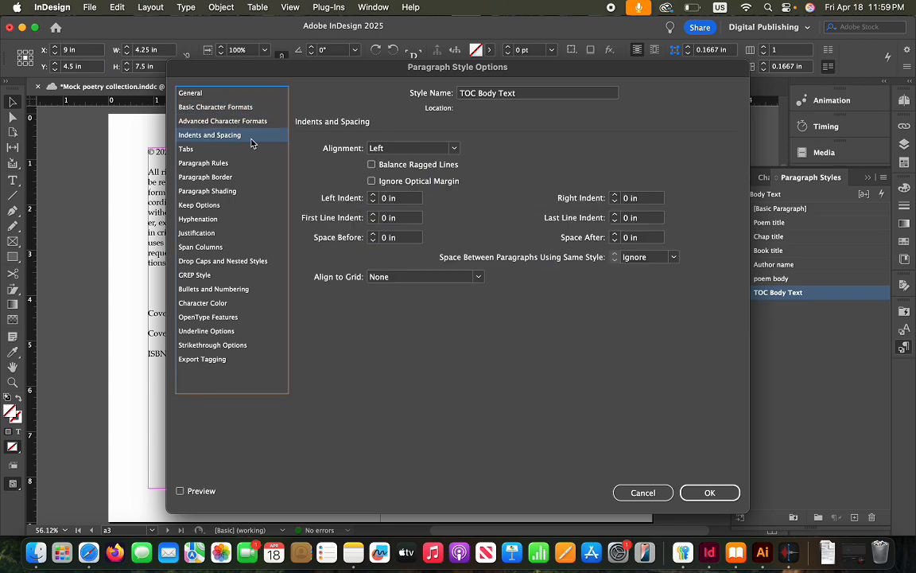
click(616, 236)
click(616, 235)
click(616, 235)
click(710, 493)
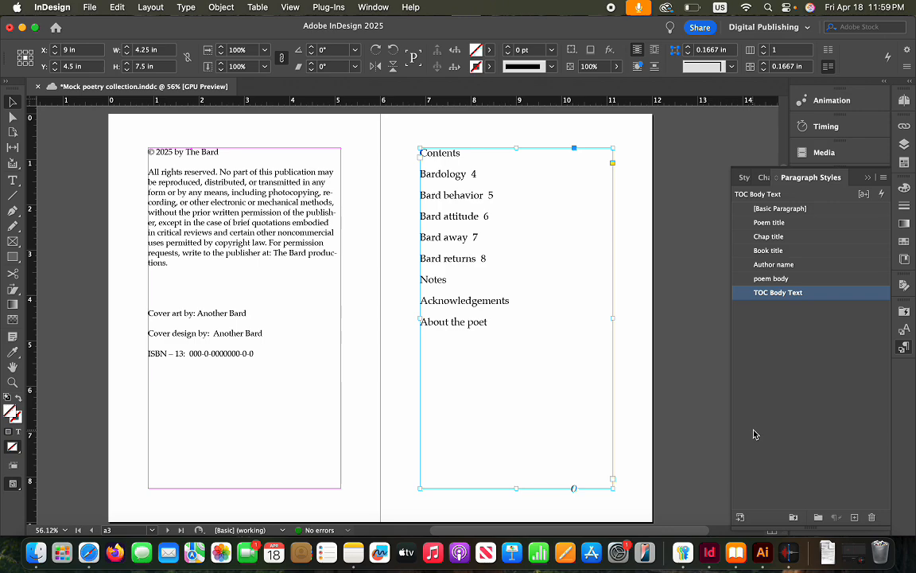
Duplicate the TOC Body Text style as a new style named TOC title
right_click(792, 300)
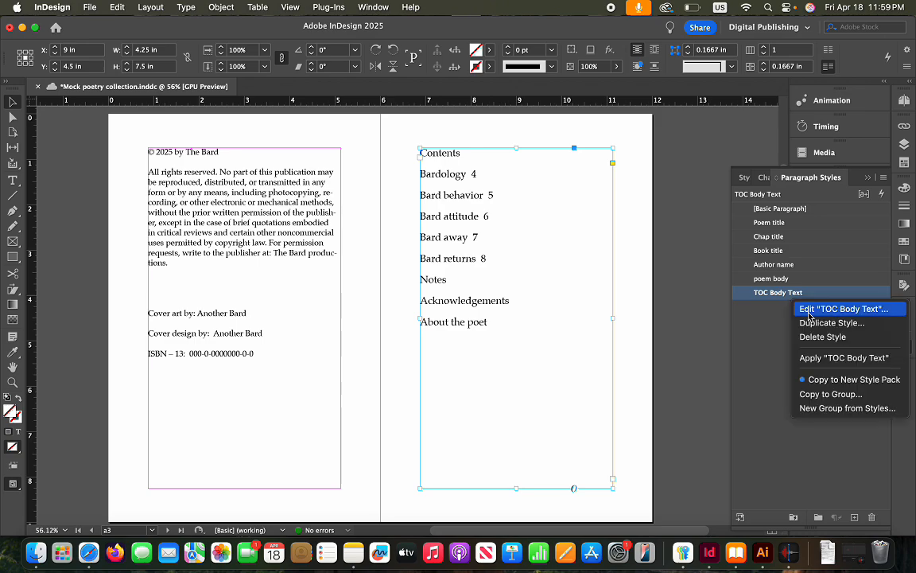
click(813, 322)
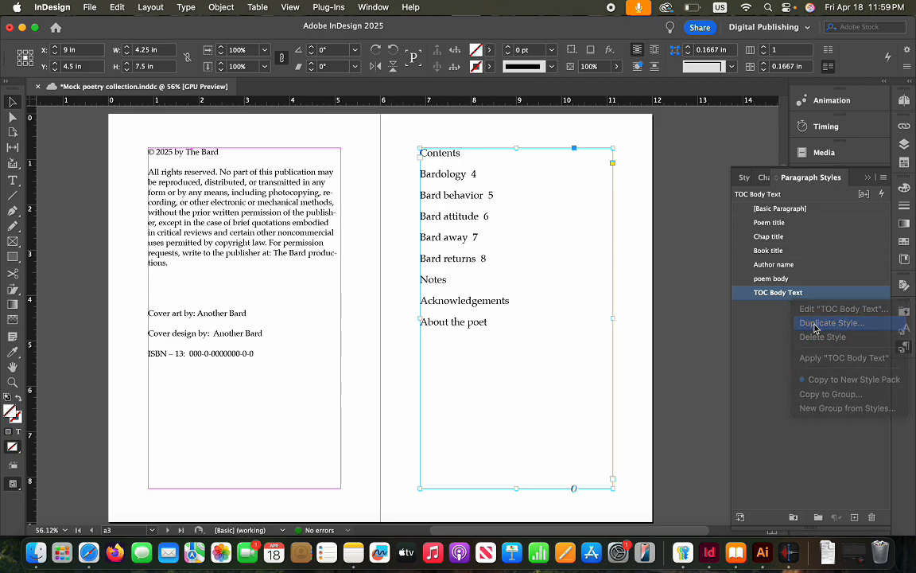
click(573, 97)
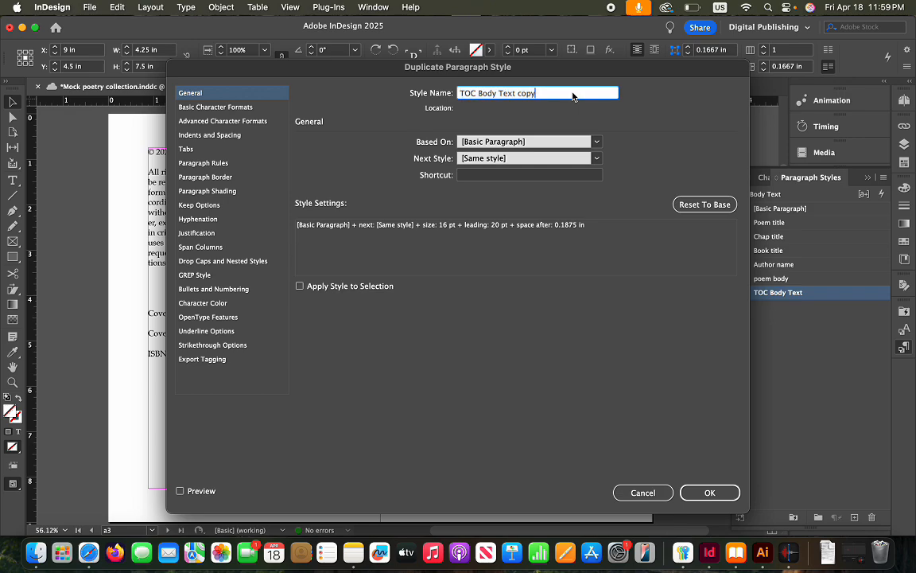
key(BackSpace)
click(232, 108)
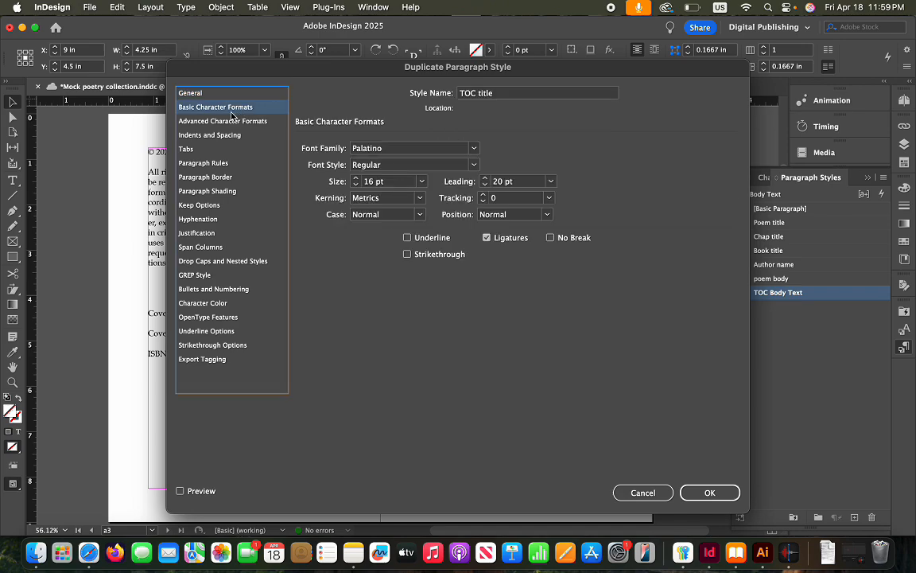
click(234, 123)
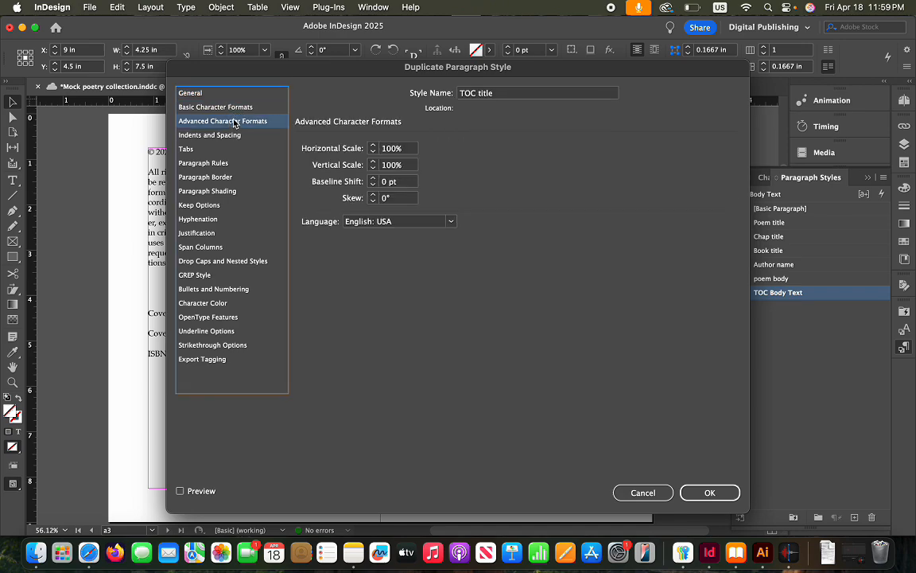
click(212, 106)
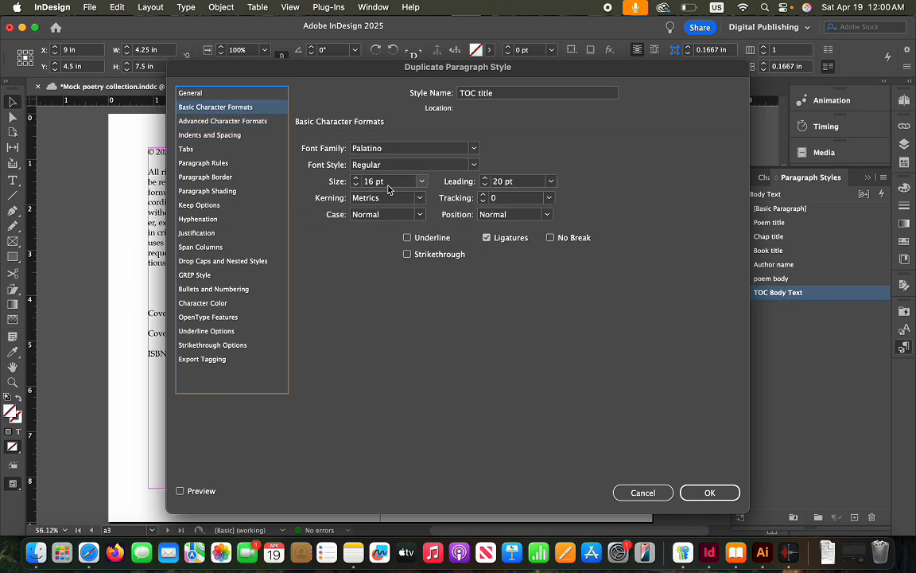
Make TOC title Bold with Center alignment and save it
click(431, 162)
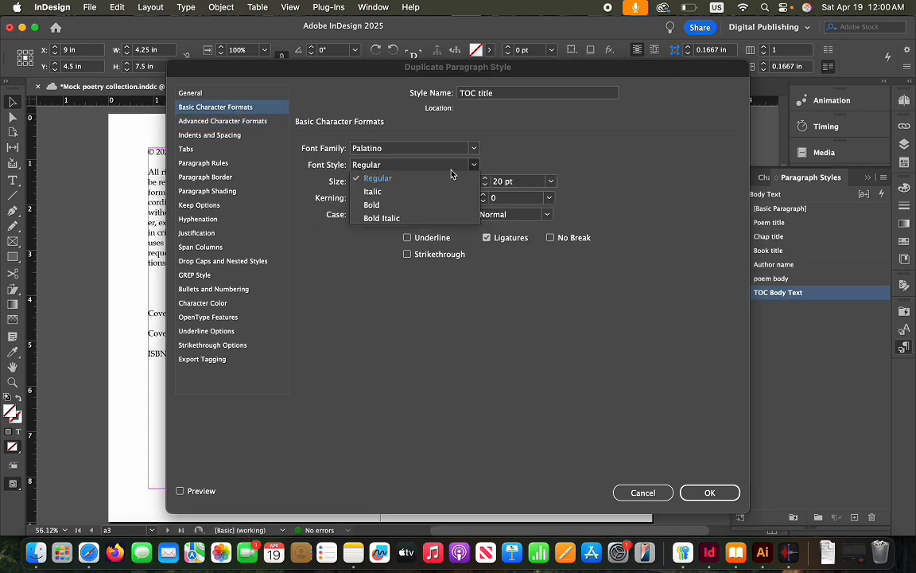
click(382, 206)
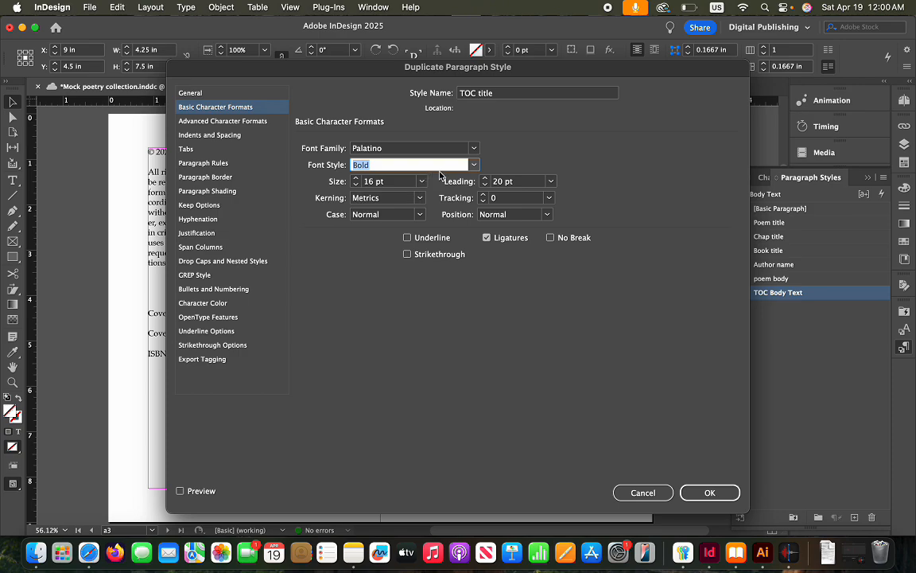
click(234, 125)
click(233, 132)
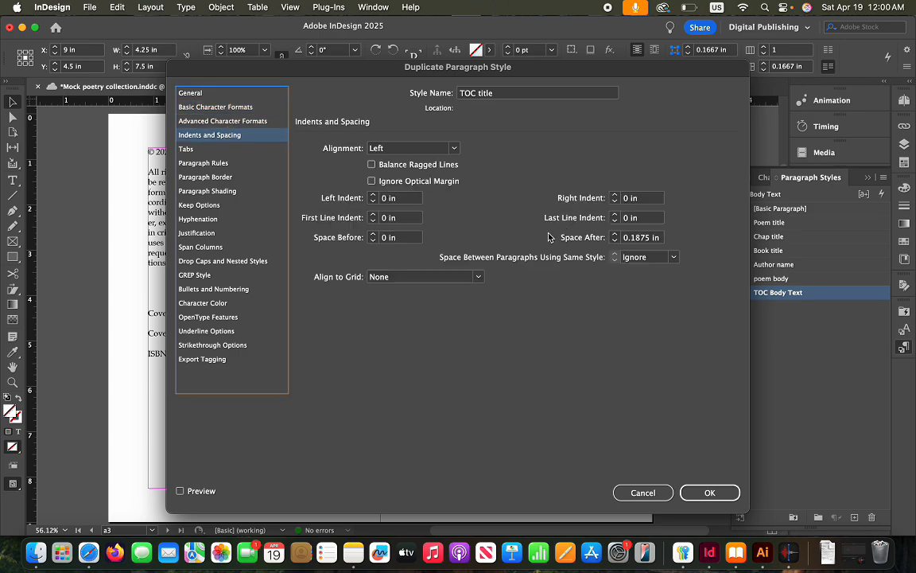
click(412, 147)
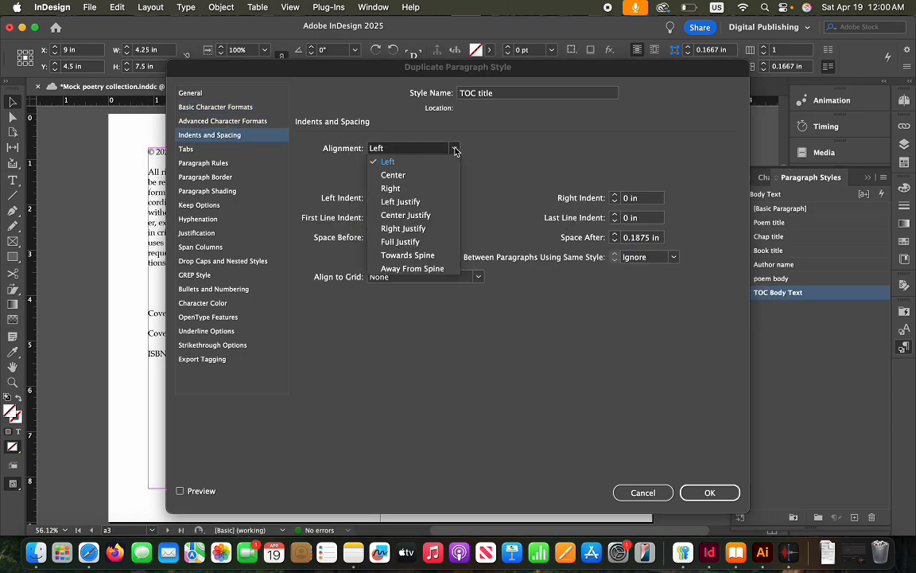
click(393, 174)
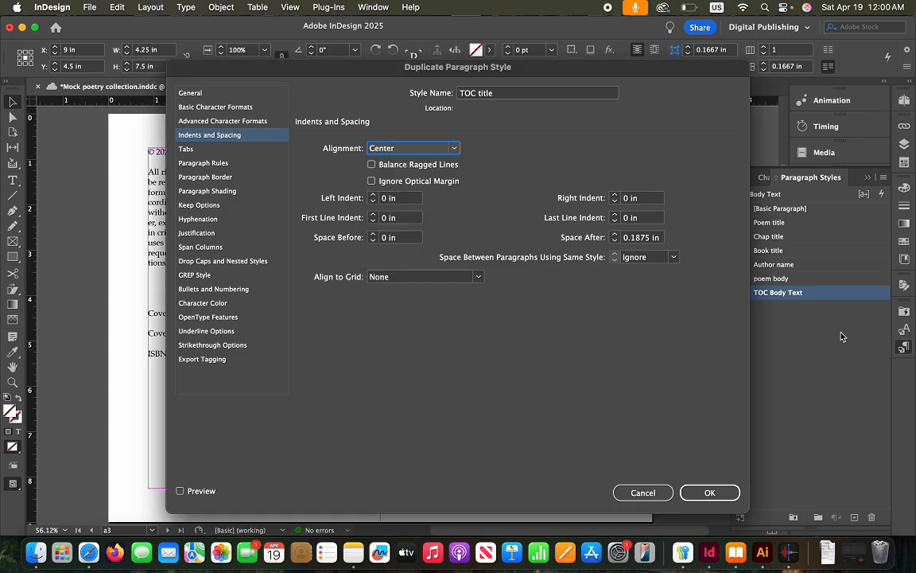
click(707, 492)
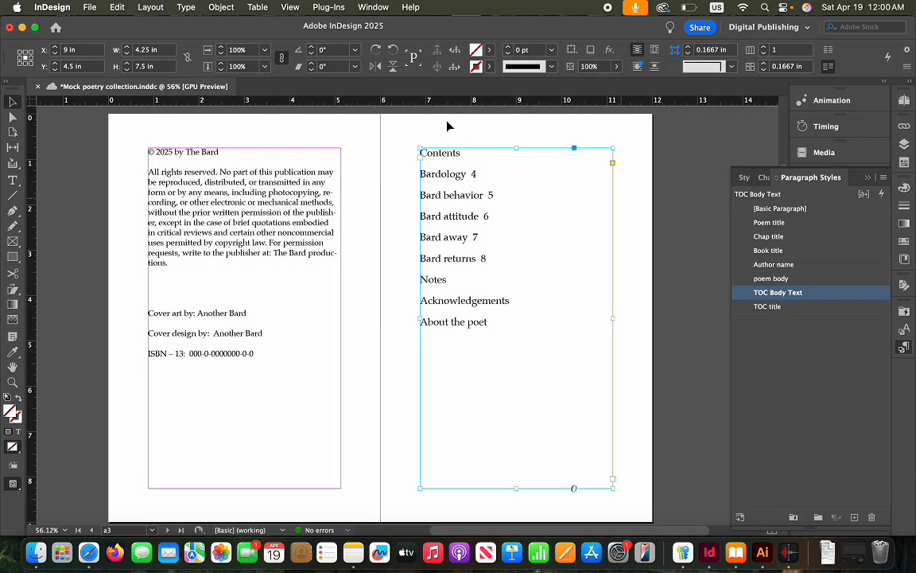
double_click(466, 154)
double_click(458, 152)
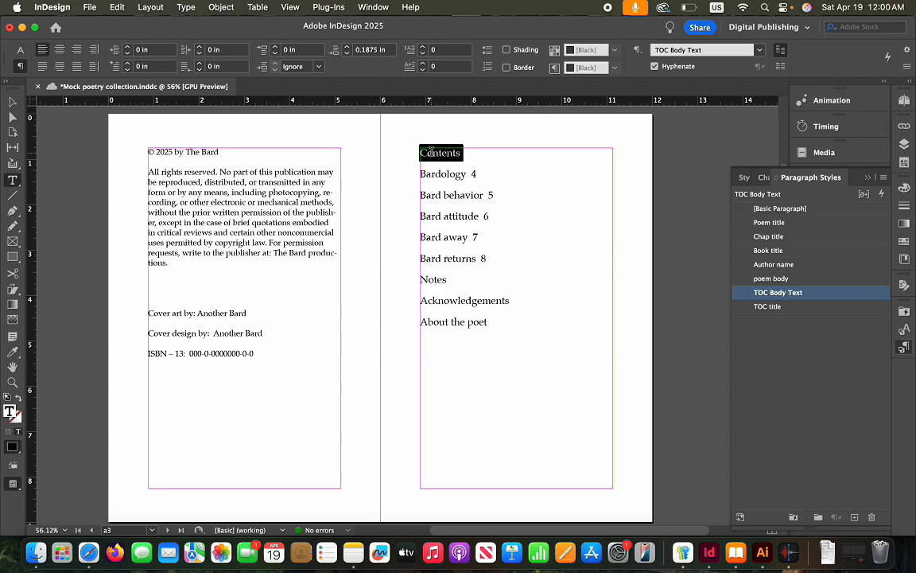
click(761, 307)
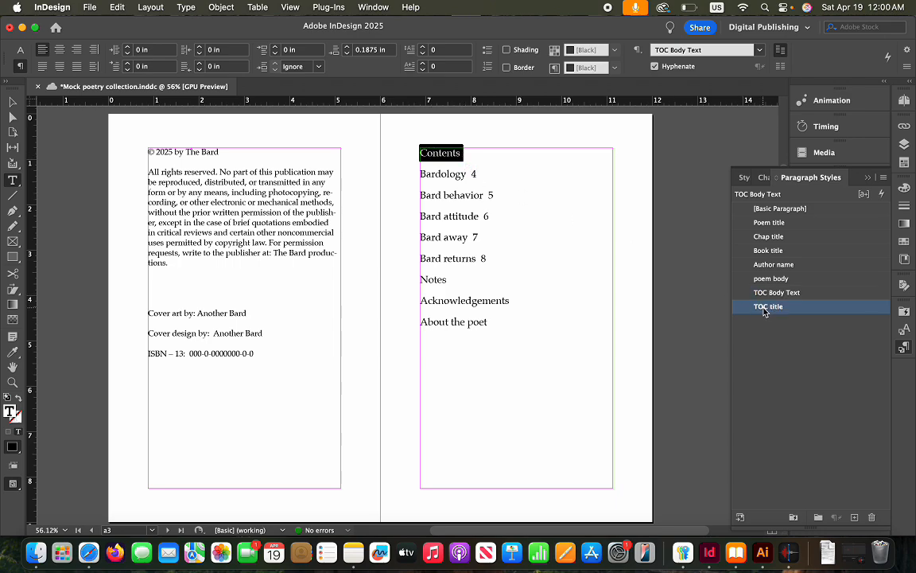
click(804, 324)
click(804, 295)
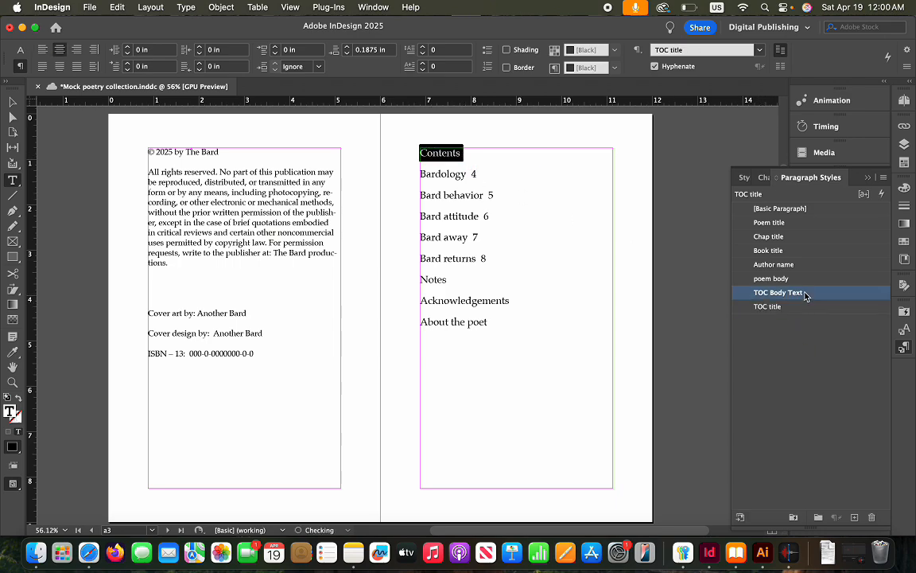
right_click(805, 294)
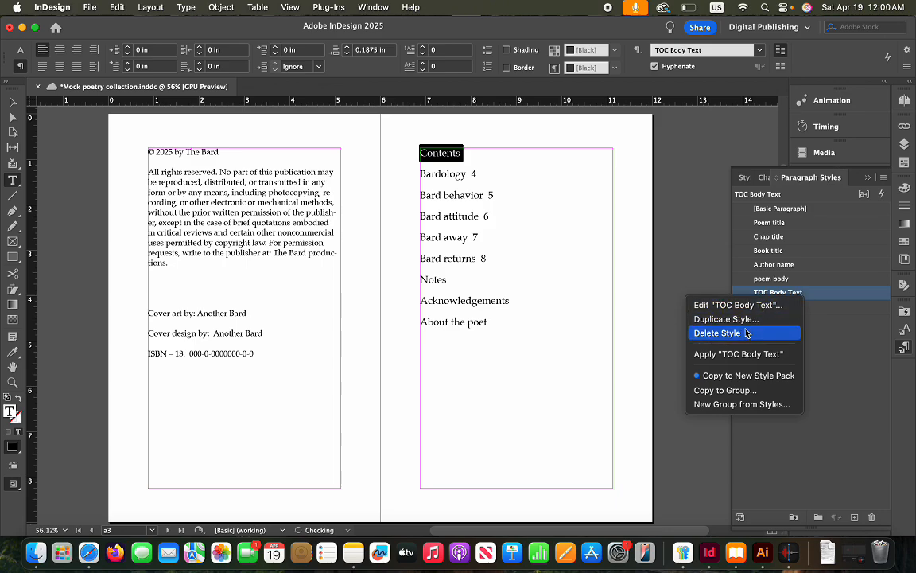
Change TOC Body Text's font style to Bold, then close the Paragraph Styles panel
click(766, 307)
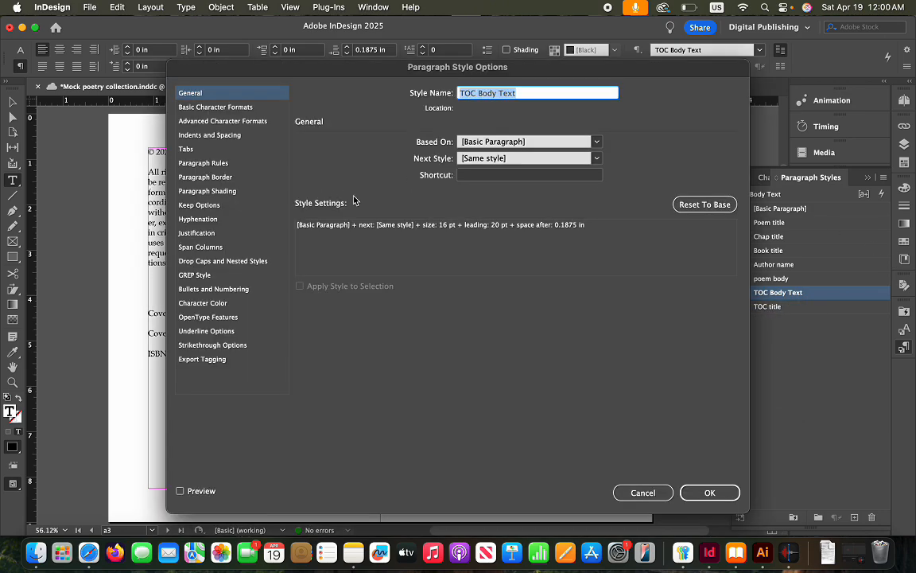
click(236, 108)
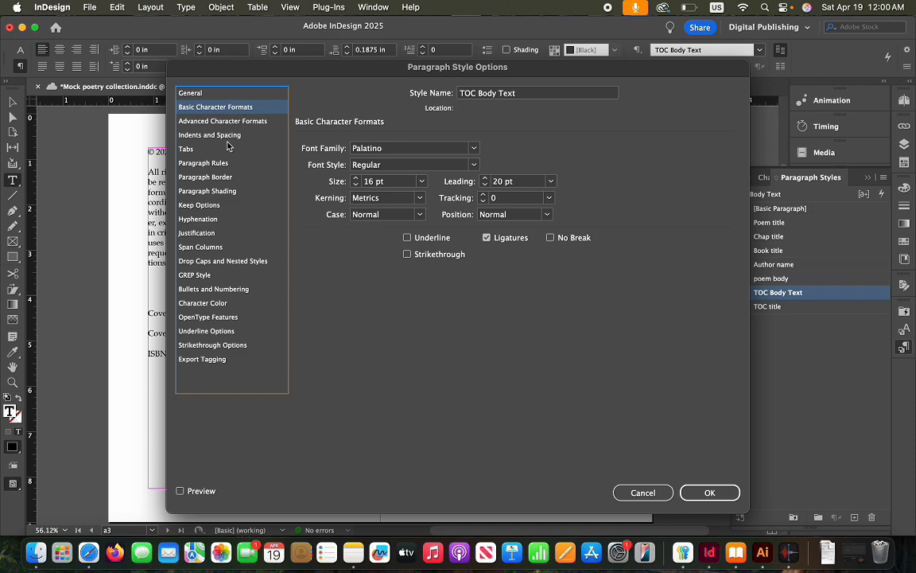
click(217, 137)
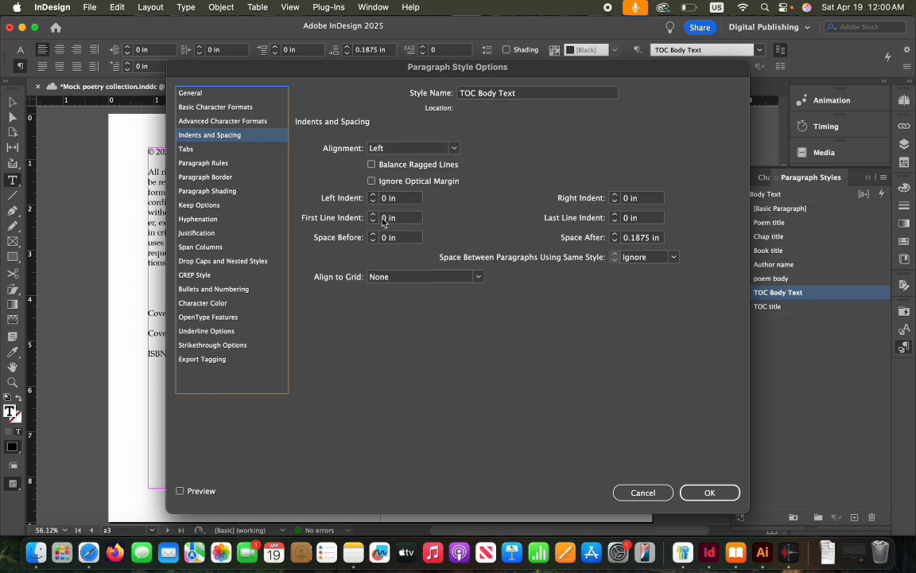
click(232, 109)
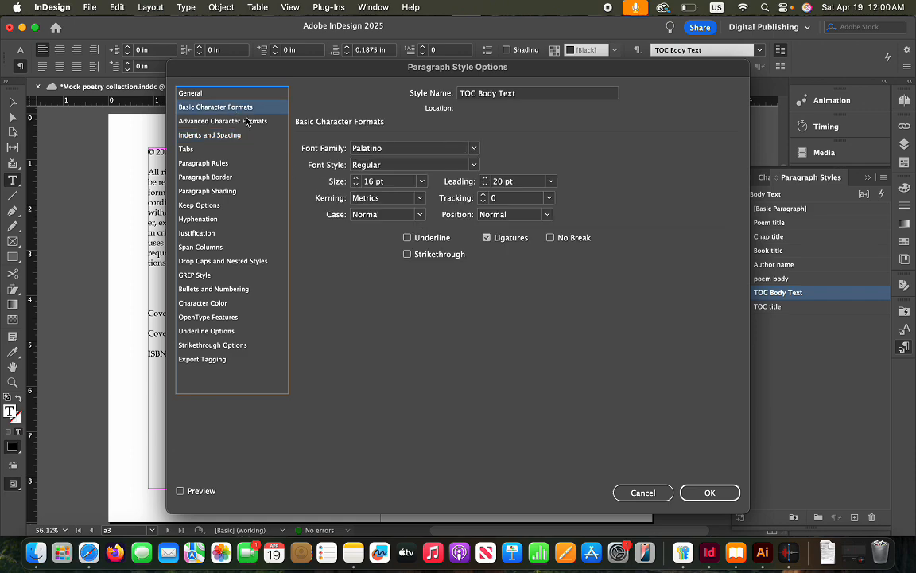
click(469, 165)
click(371, 205)
click(709, 493)
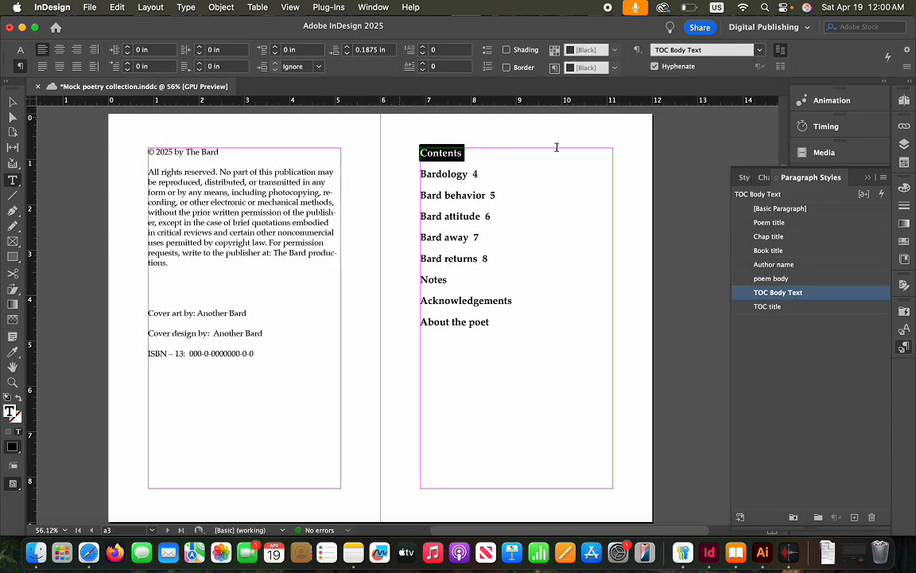
scroll(607, 222, up, 1)
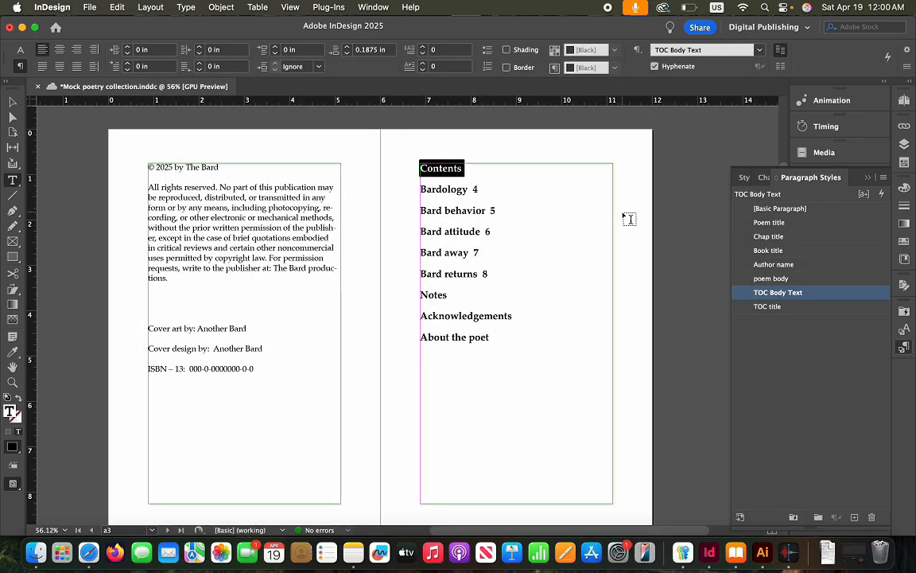
click(868, 176)
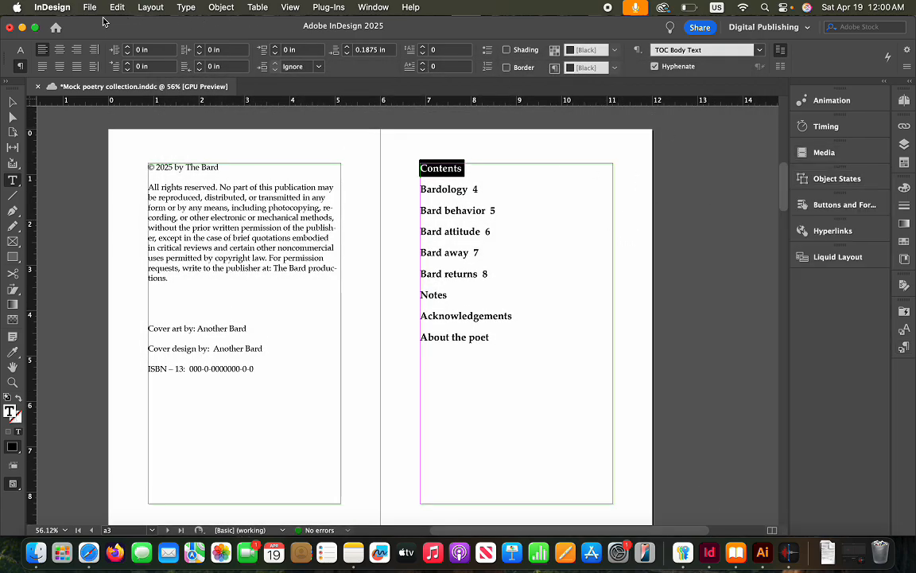
Regenerate the TOC with the Contents title in TOC title and poem entries in TOC Body Text
click(151, 8)
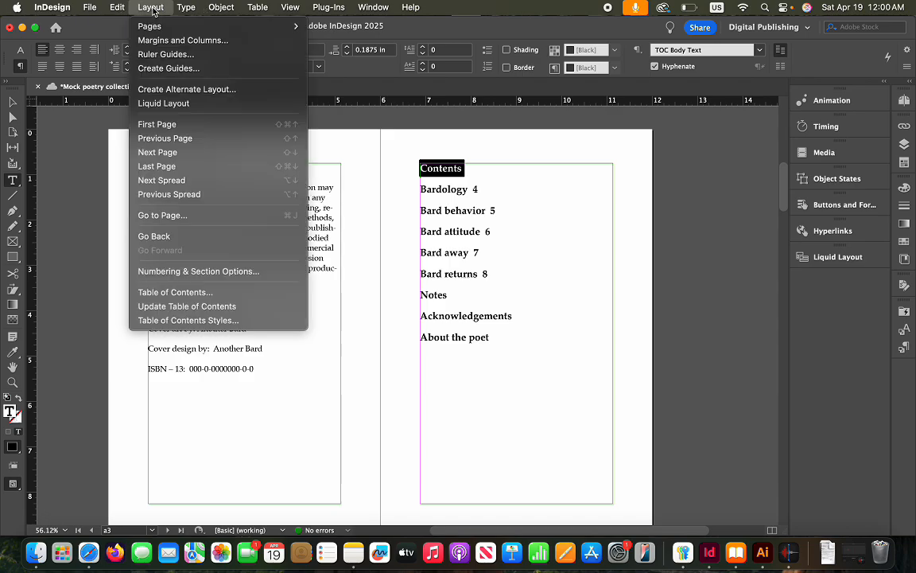
click(191, 293)
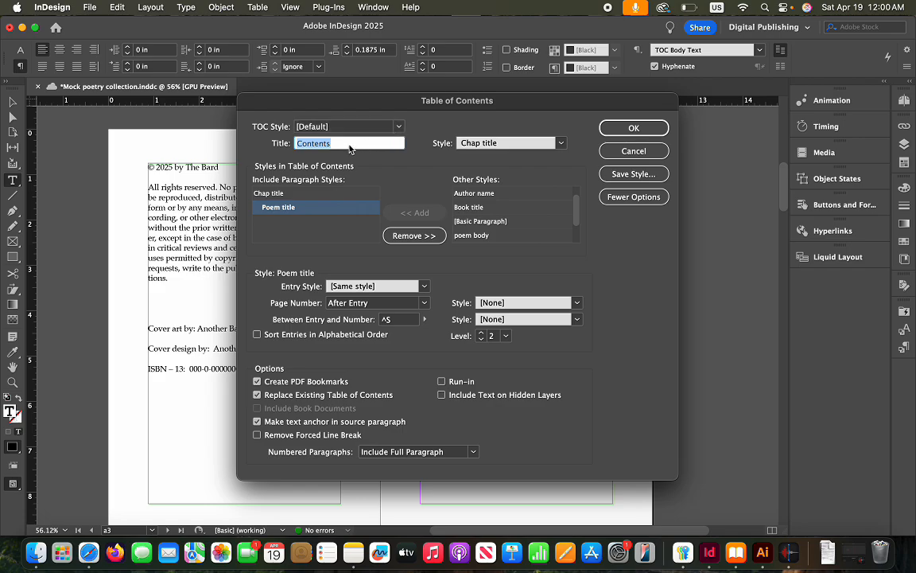
click(505, 137)
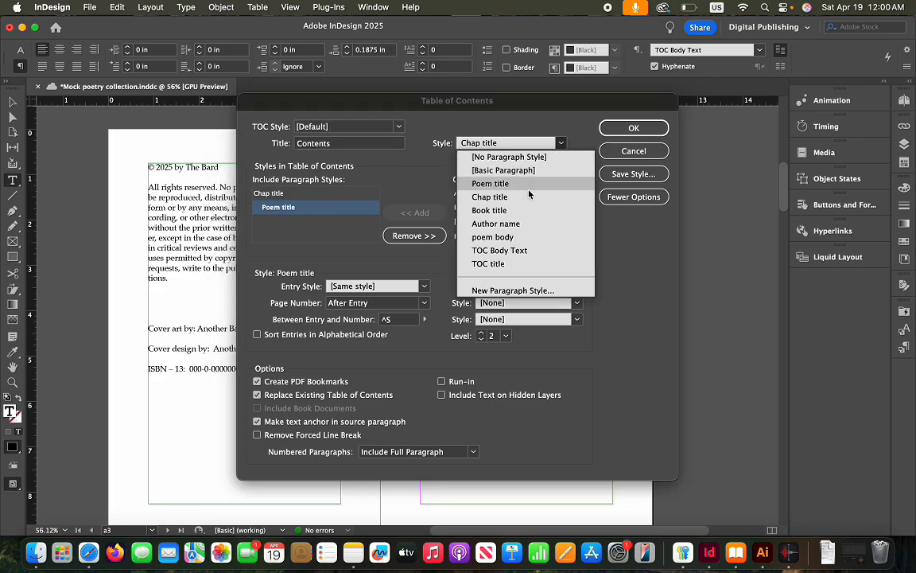
click(495, 264)
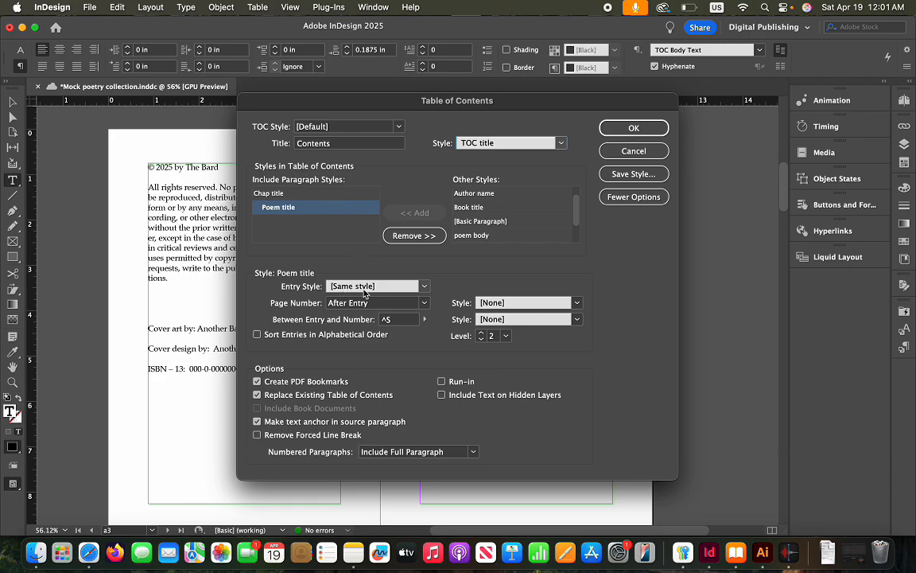
click(425, 288)
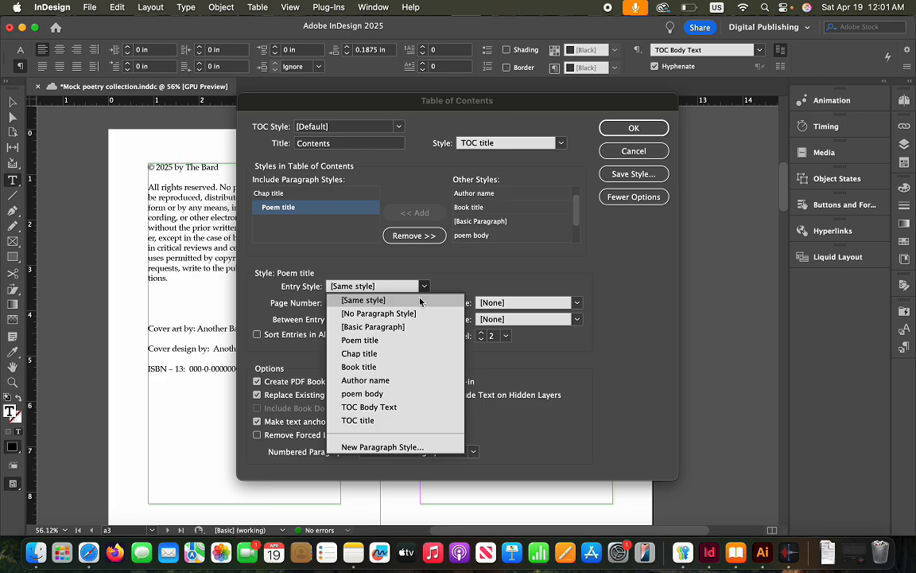
click(417, 406)
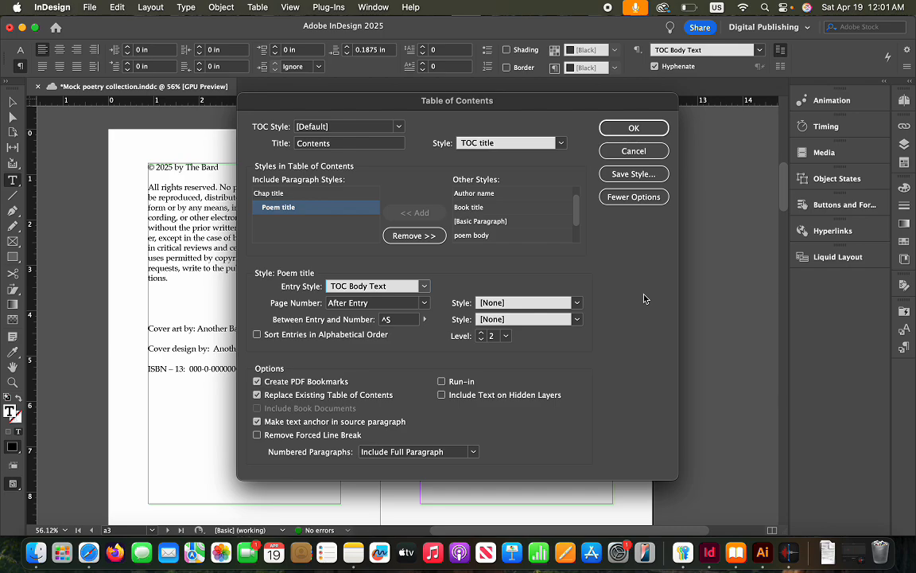
click(268, 193)
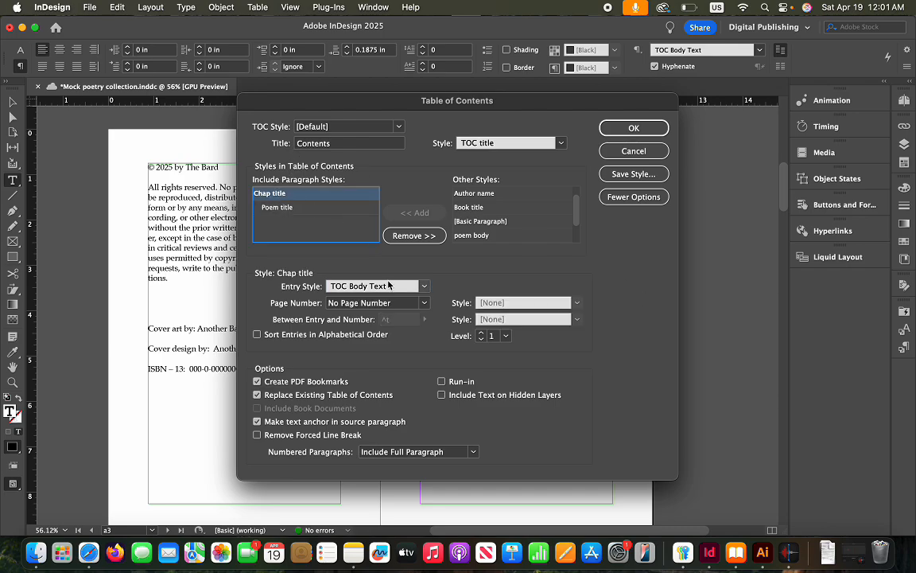
click(630, 127)
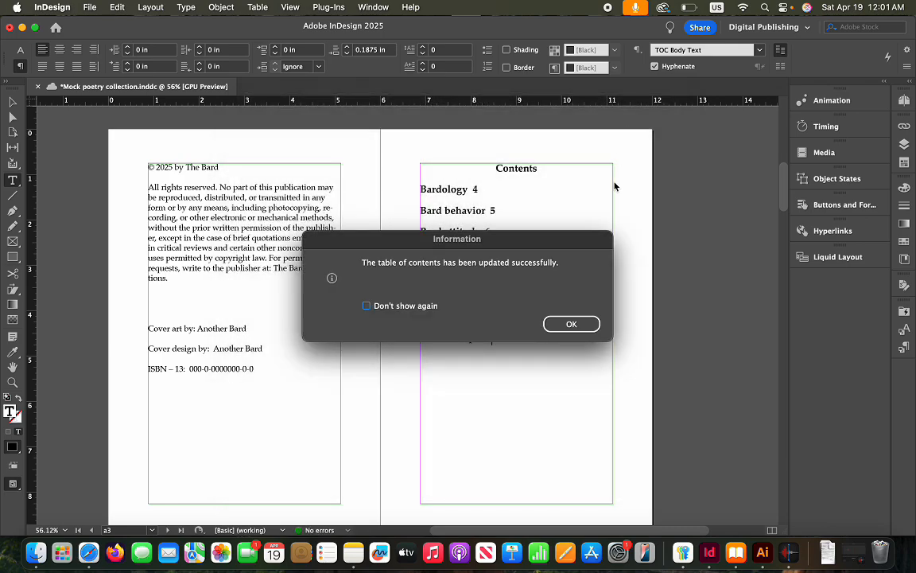
click(583, 325)
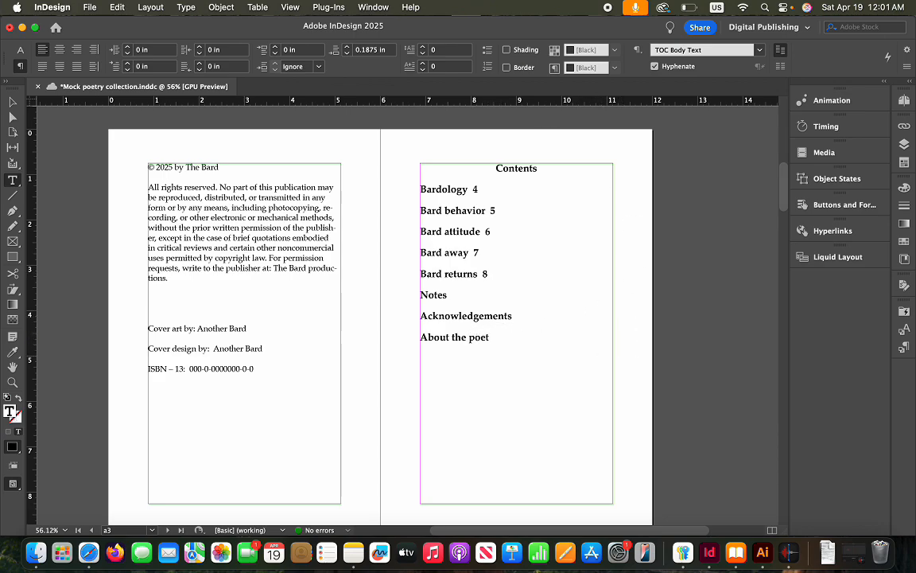
click(90, 7)
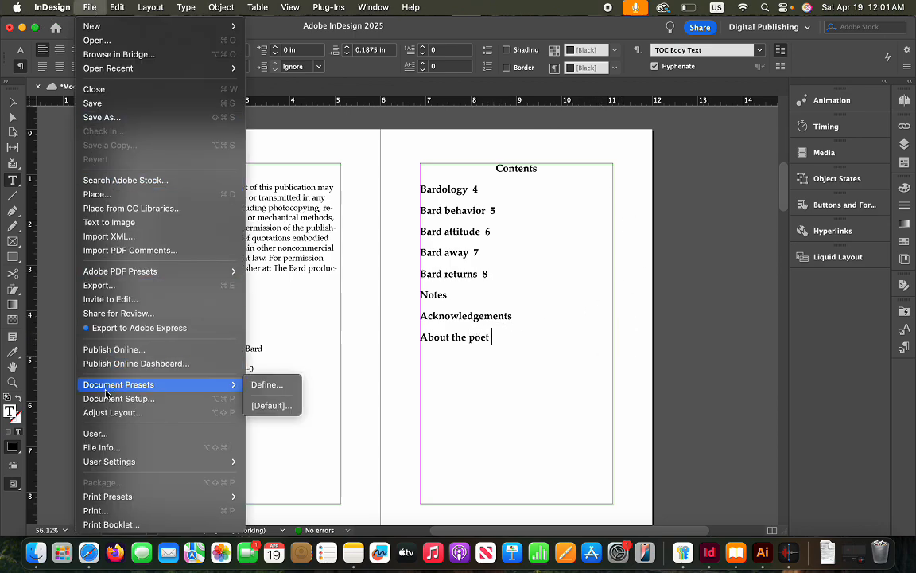
Export the document as EPUB (Reflowable) named Mock poetry collection 2
click(102, 284)
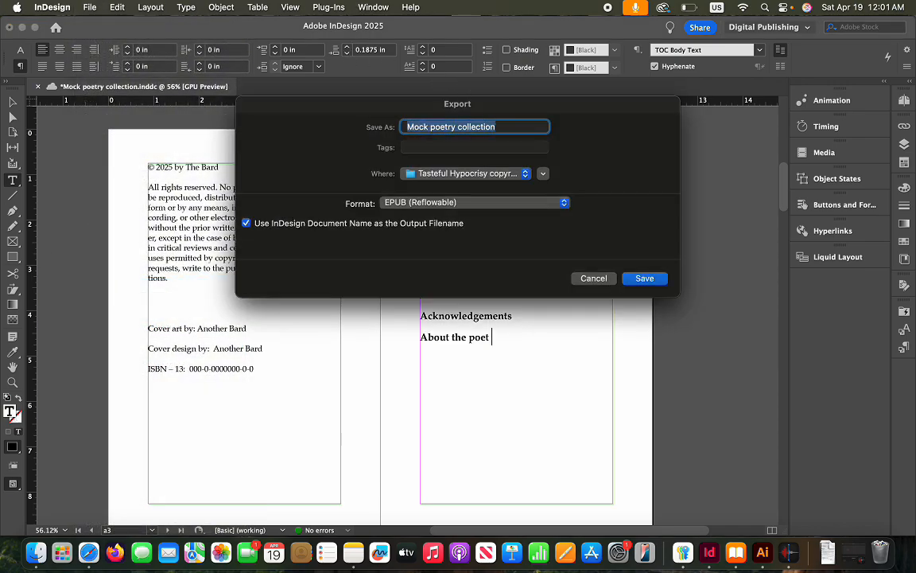
click(548, 204)
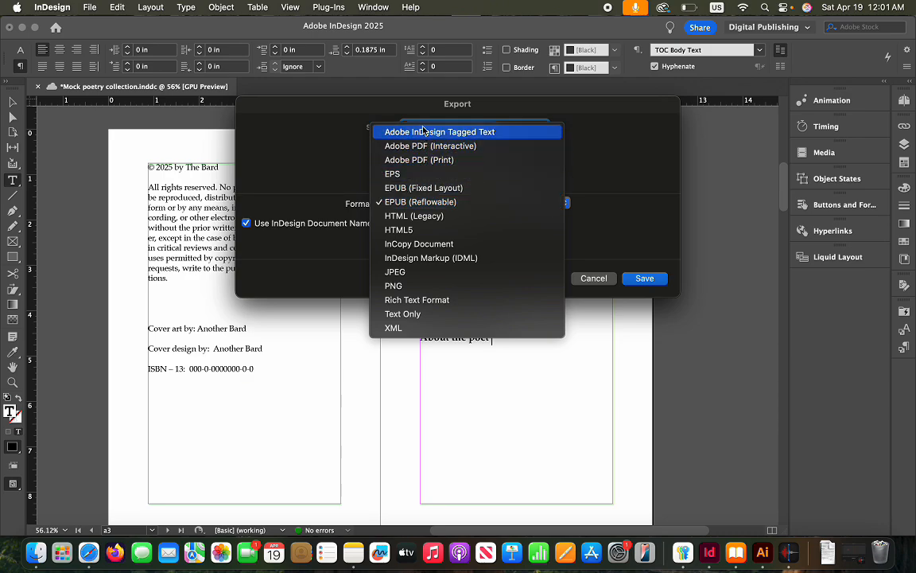
click(407, 203)
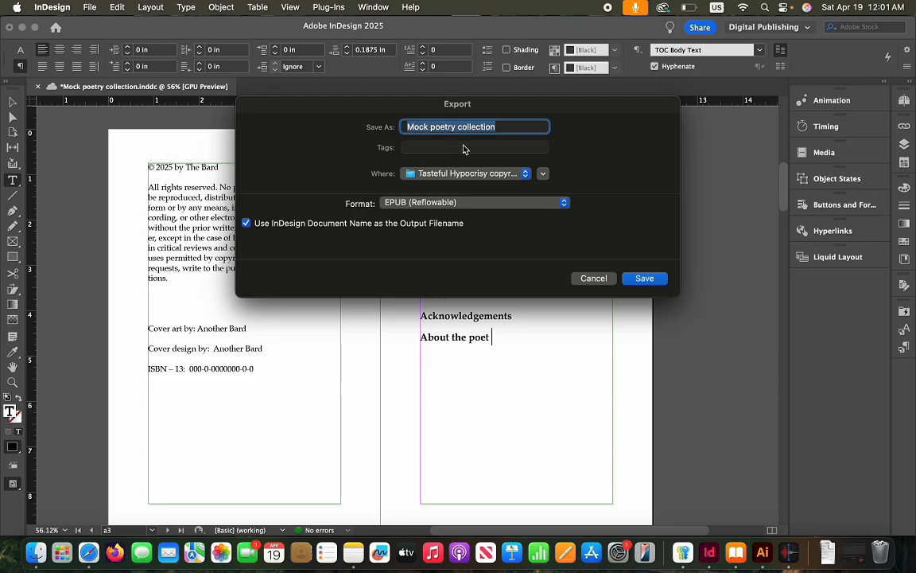
click(506, 129)
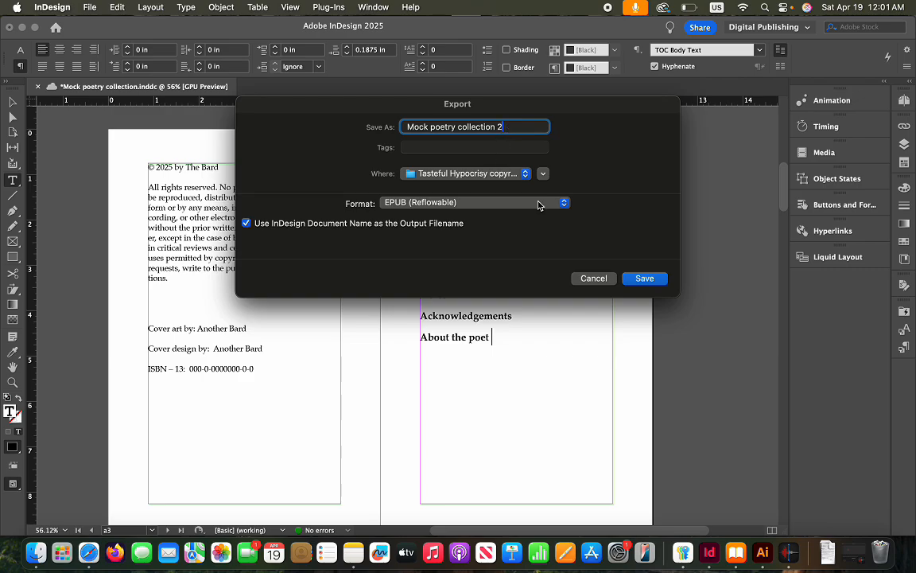
click(645, 279)
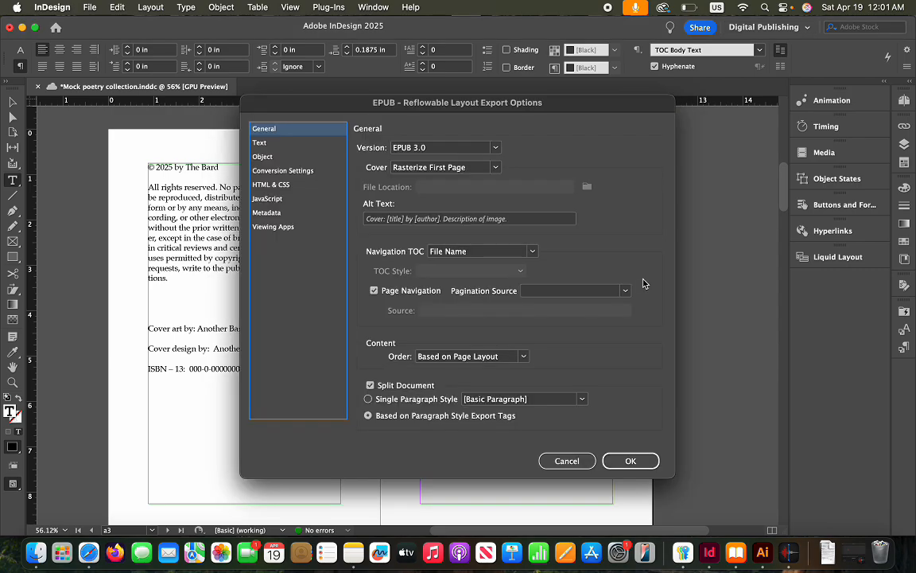
Set Navigation TOC to Multi Level using the [Default] TOC style, review Text and Object settings, and export
click(532, 251)
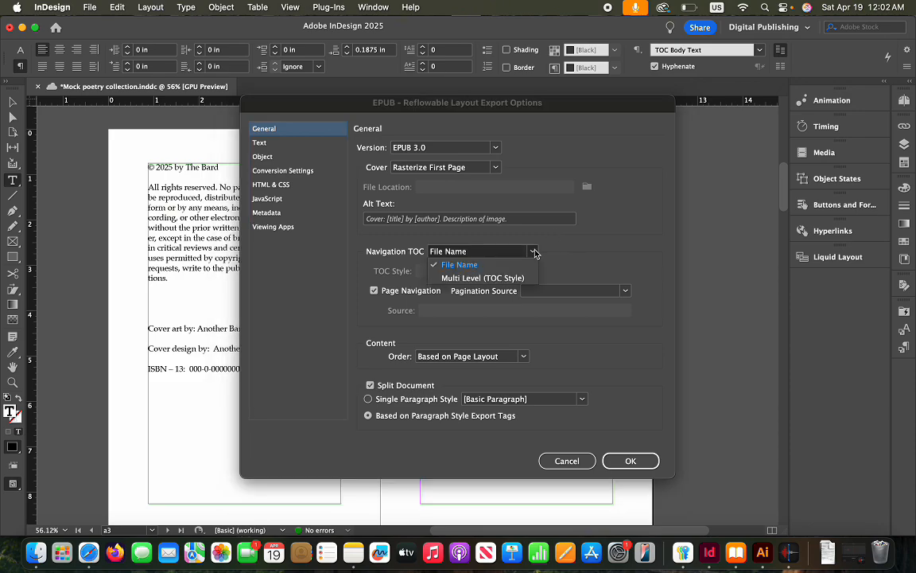
click(494, 278)
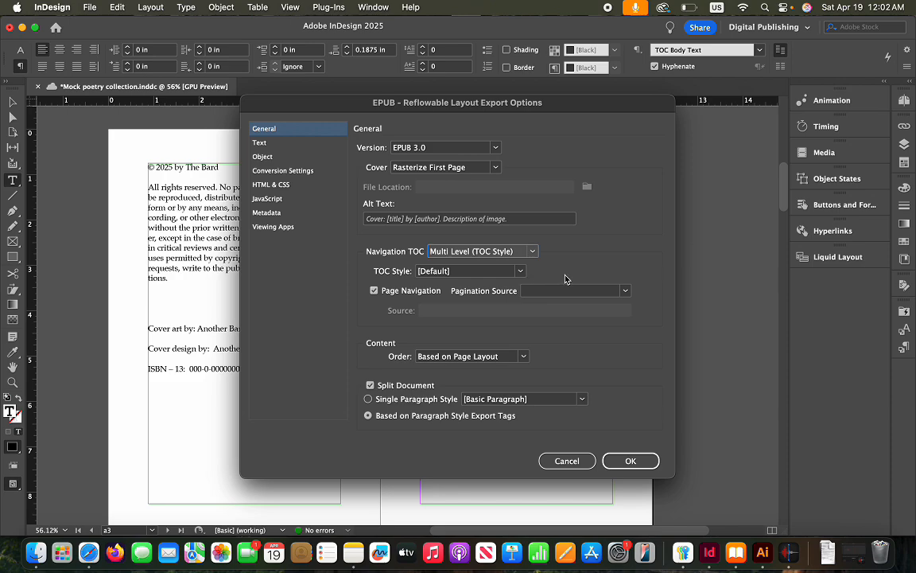
click(521, 271)
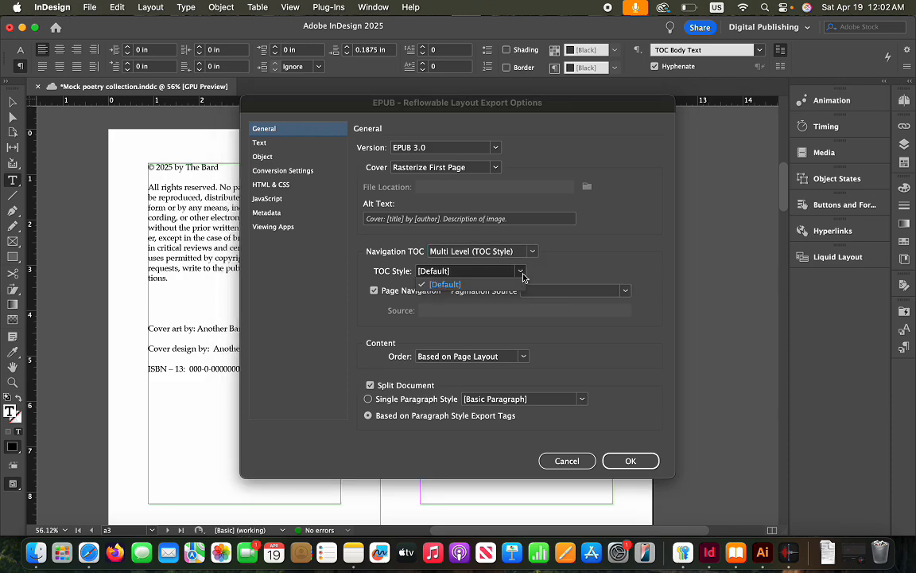
click(515, 273)
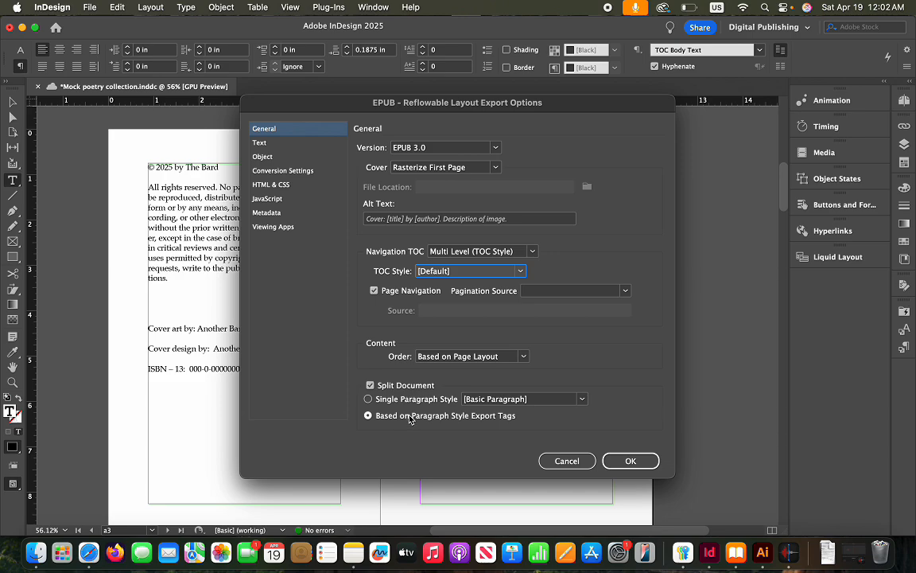
click(583, 400)
click(584, 401)
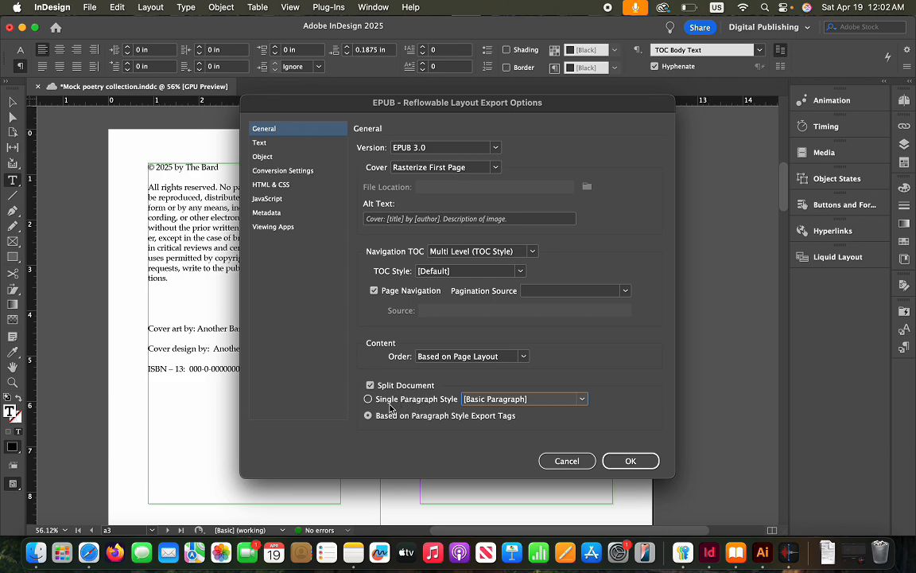
click(625, 291)
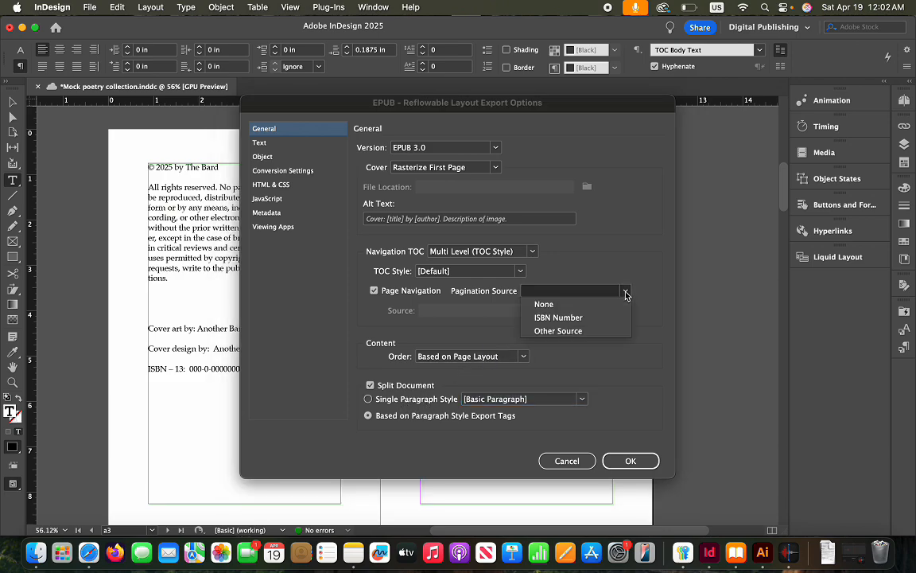
click(625, 291)
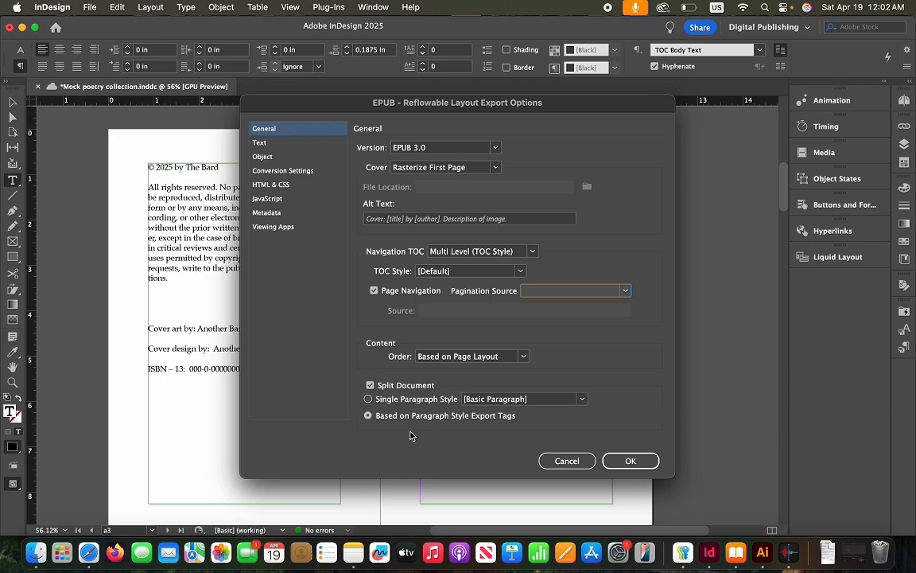
click(262, 143)
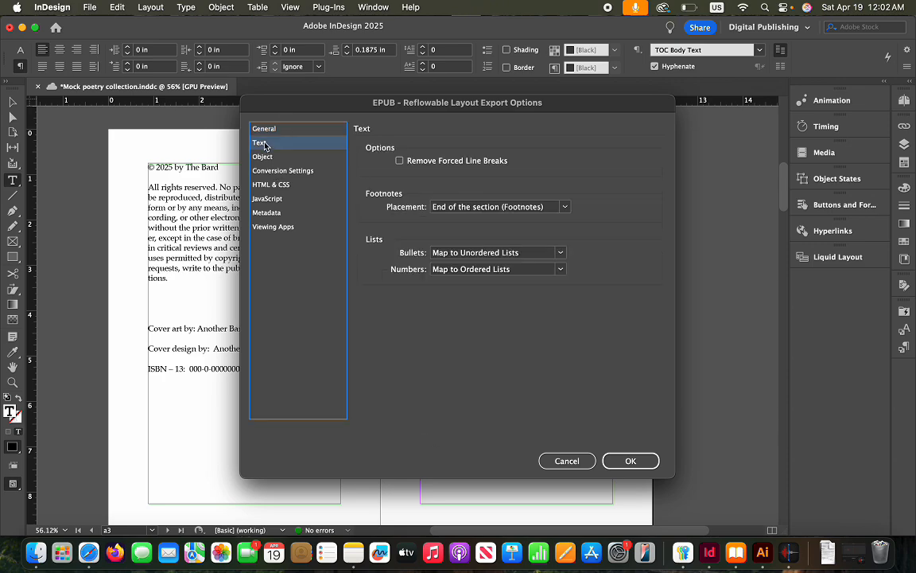
click(264, 158)
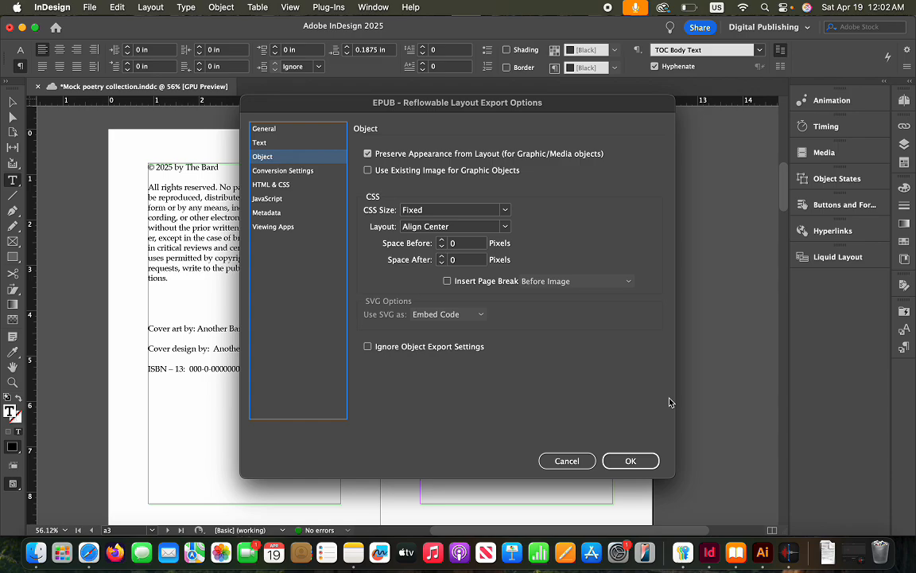
click(641, 467)
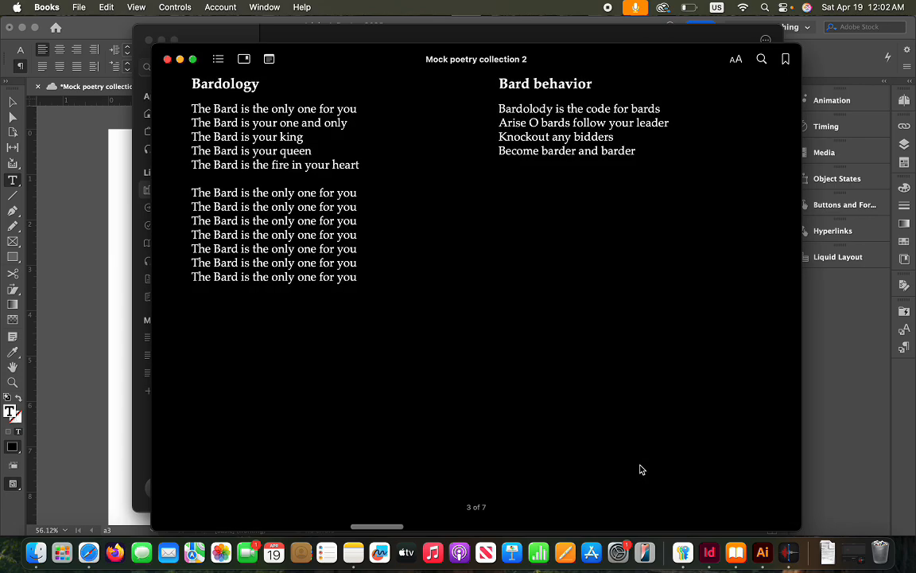
Page back to the cover of Mock poetry collection 2 and show its table of contents
scroll(470, 209, left, 3)
scroll(470, 209, left, 5)
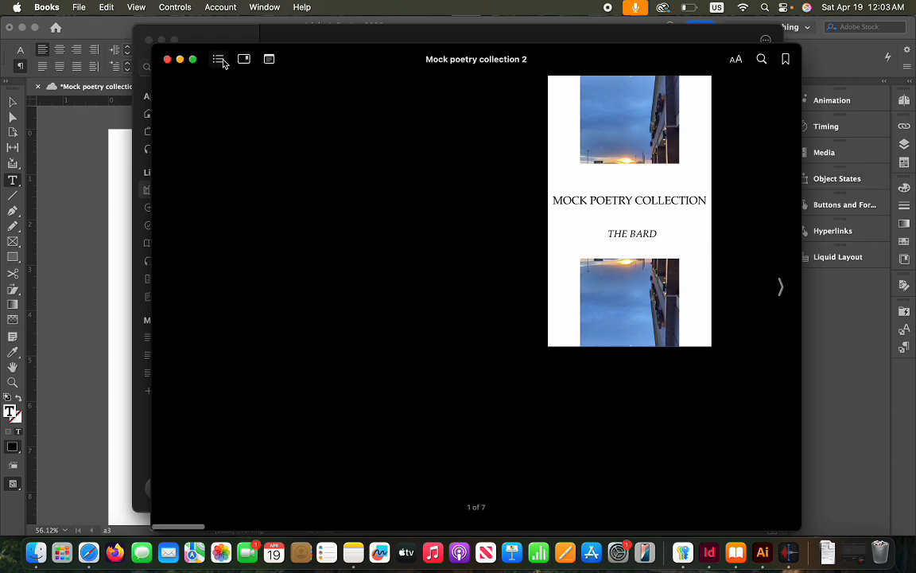
click(220, 61)
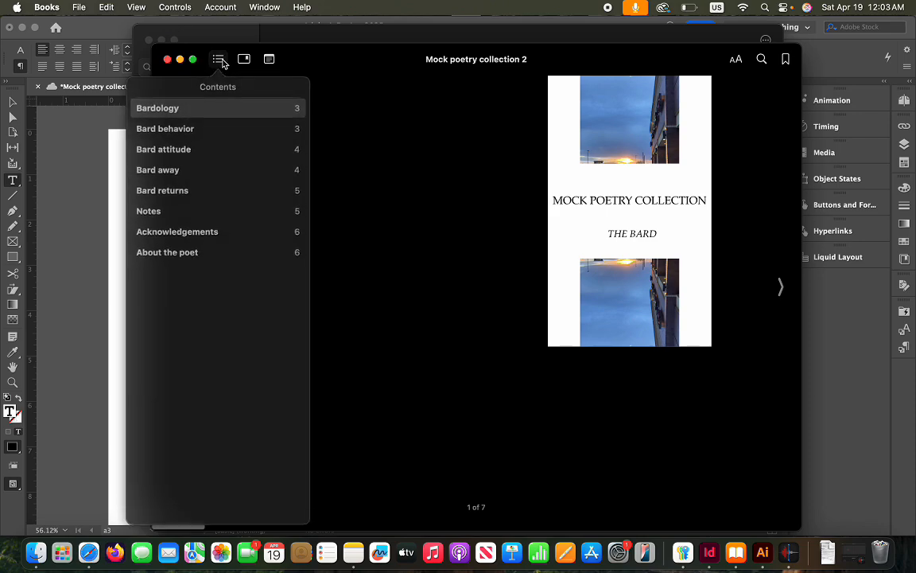
Test the Contents links to Bard behavior, Bardology 4 and Bard returns 8, returning to Contents each time
click(169, 130)
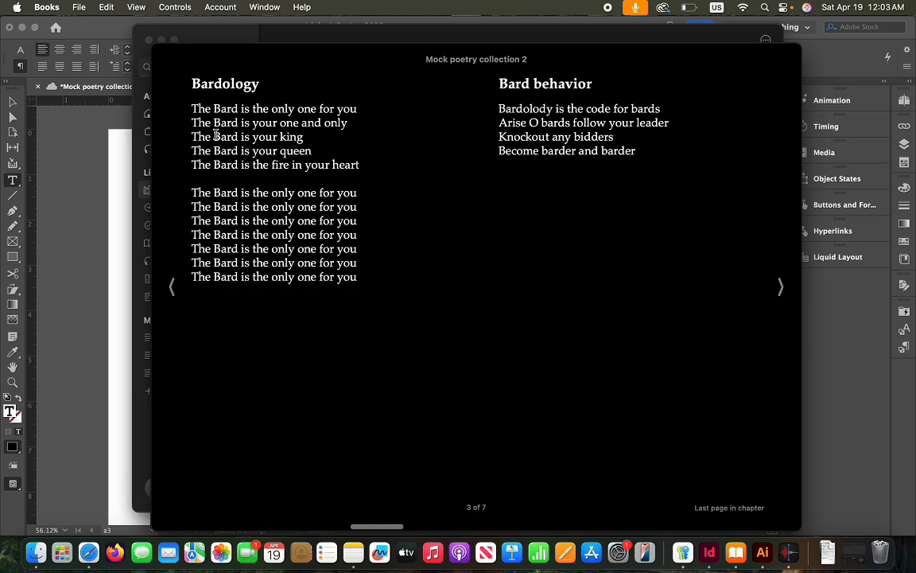
click(174, 289)
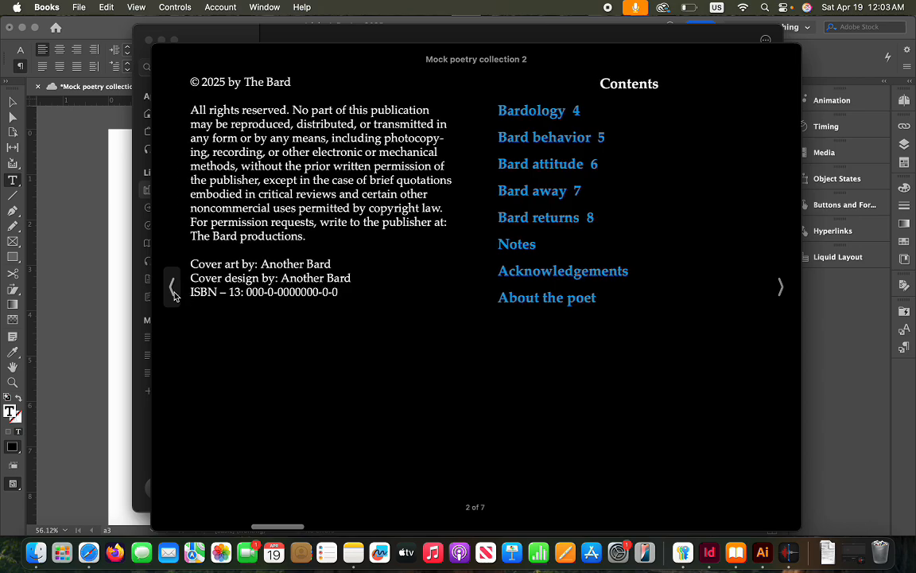
click(546, 116)
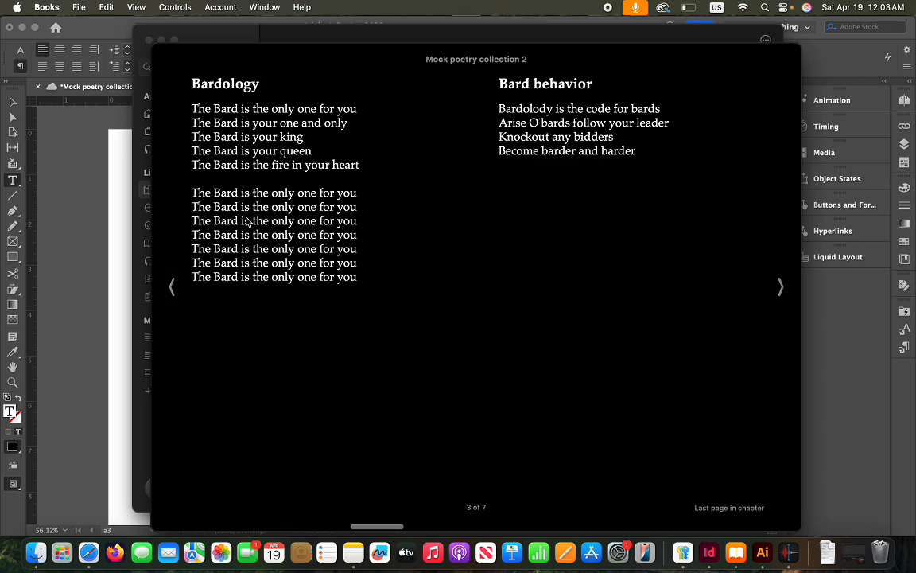
click(156, 258)
click(544, 223)
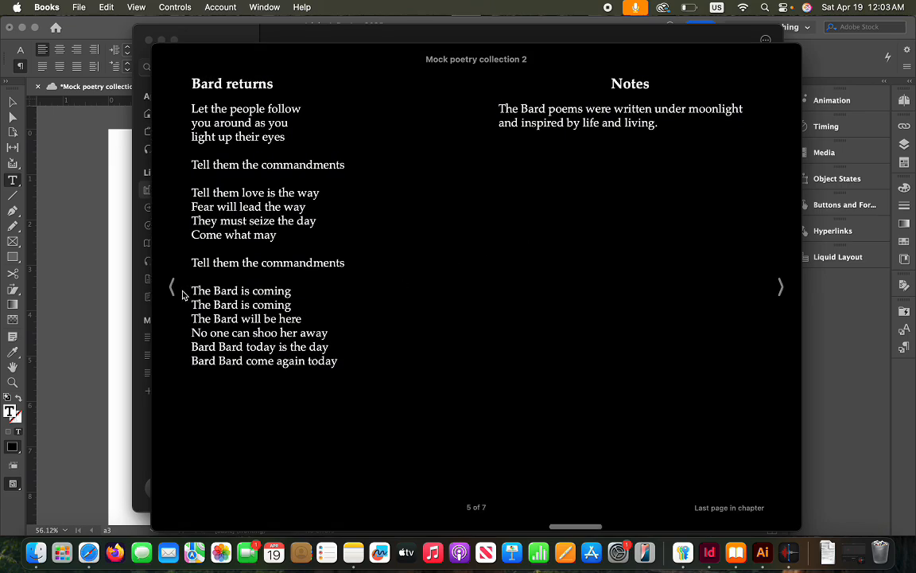
click(174, 292)
click(174, 291)
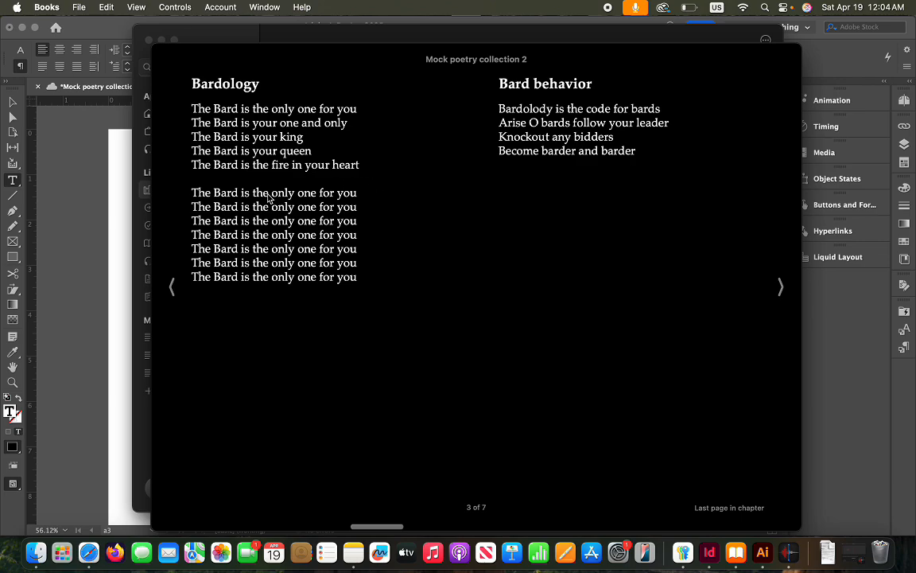
Page forward through the poems, Notes and Acknowledgements to THE END, then close the book
click(776, 286)
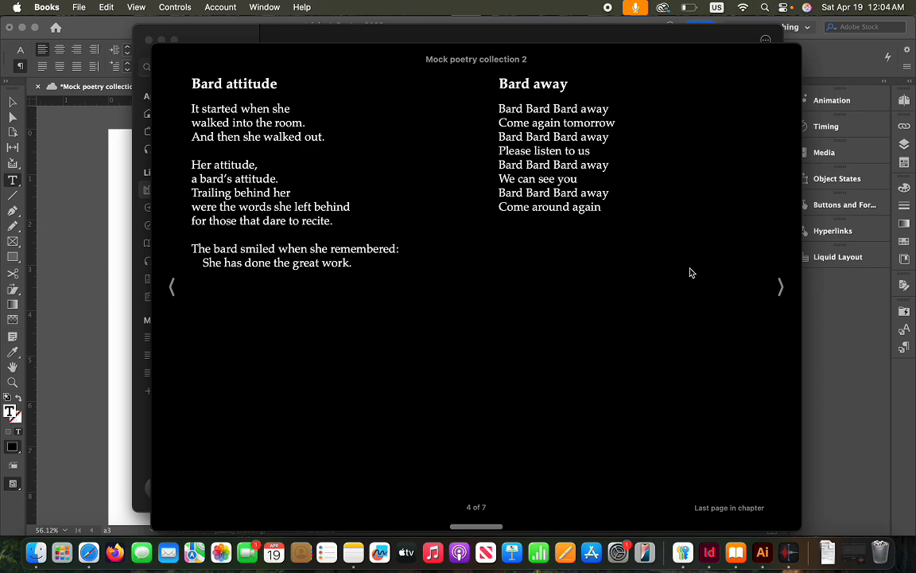
click(781, 288)
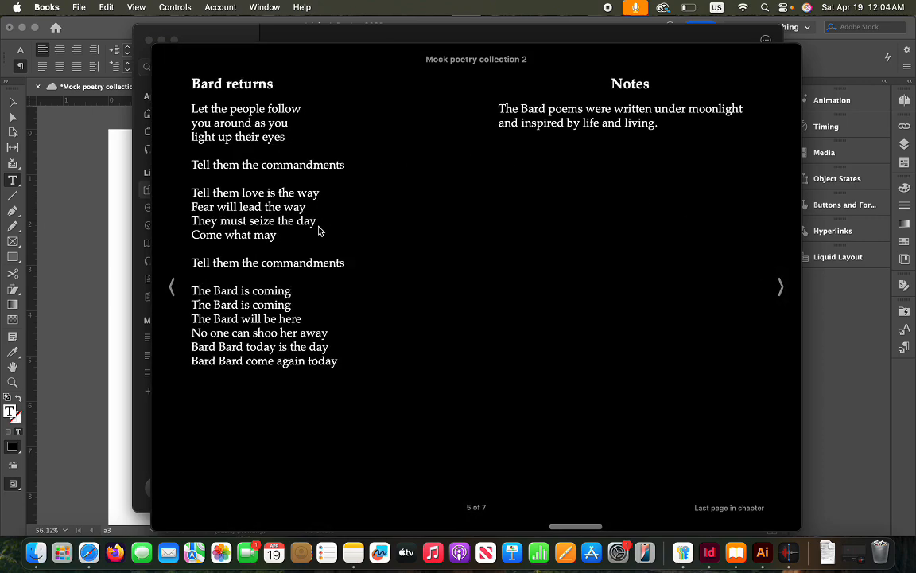
click(779, 286)
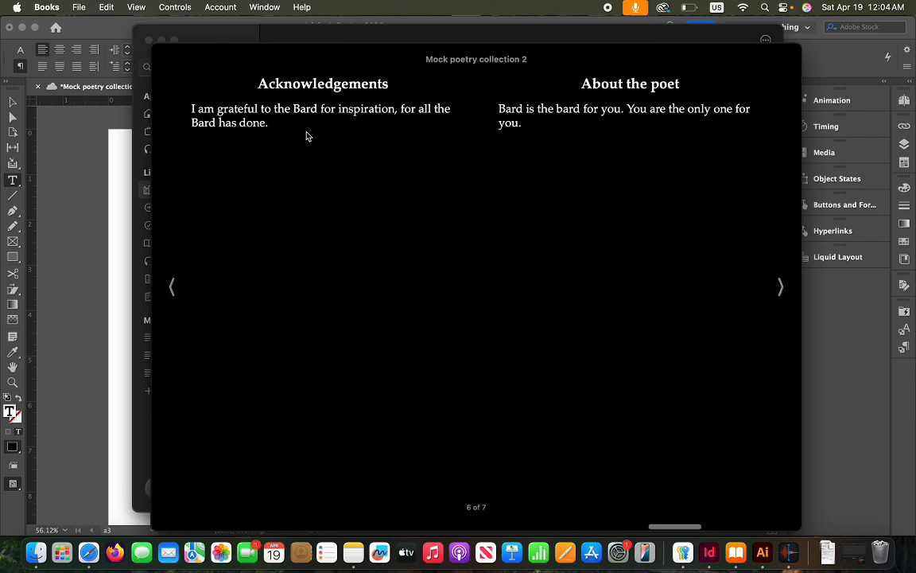
click(780, 286)
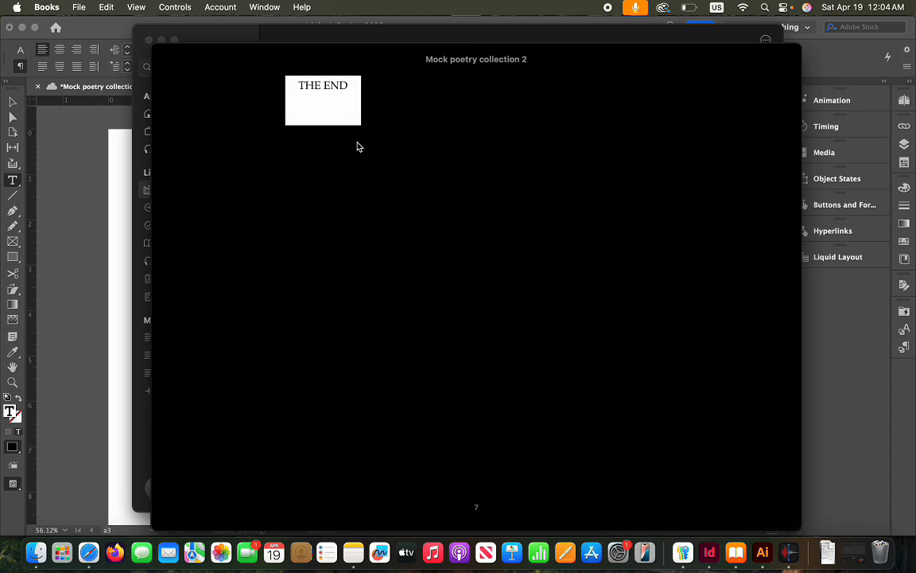
click(168, 61)
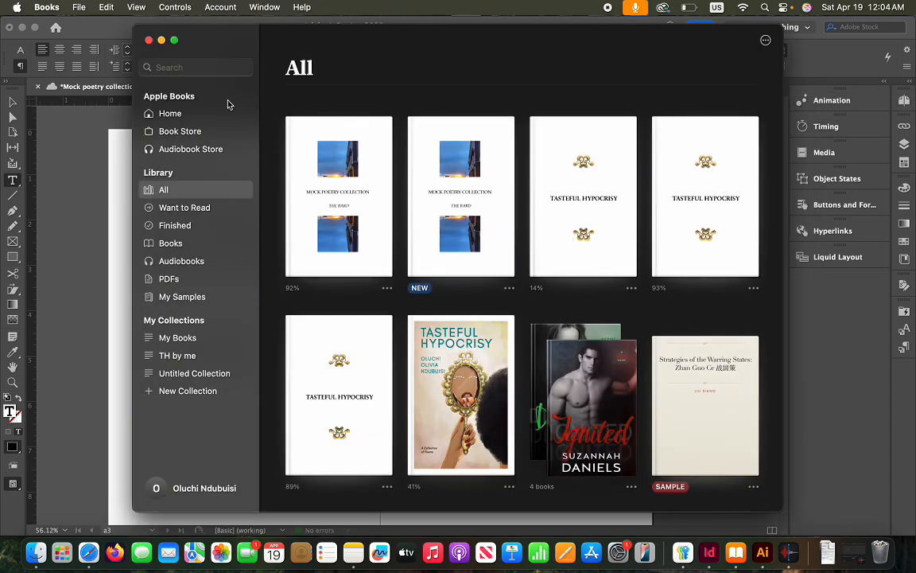
Return to InDesign and select the cover image group on the cover page
click(148, 40)
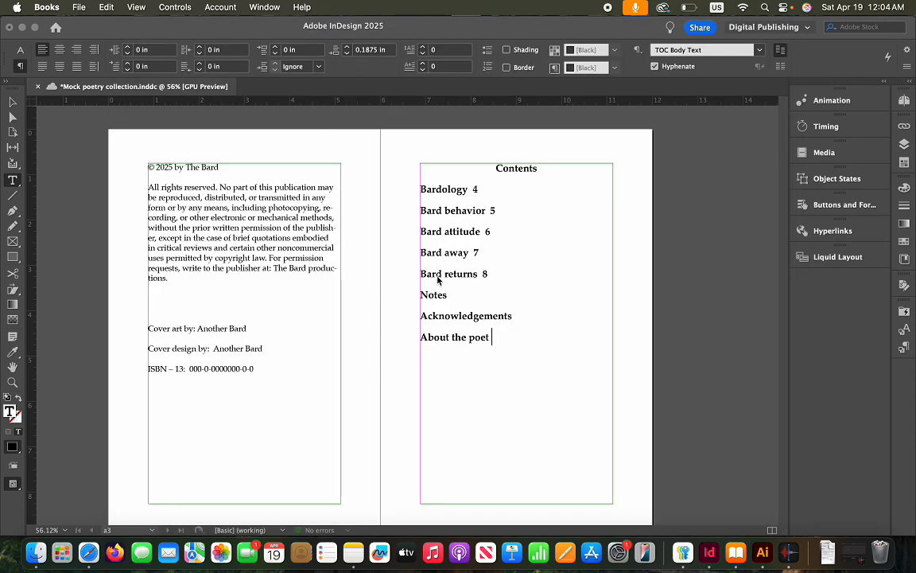
scroll(438, 278, up, 10)
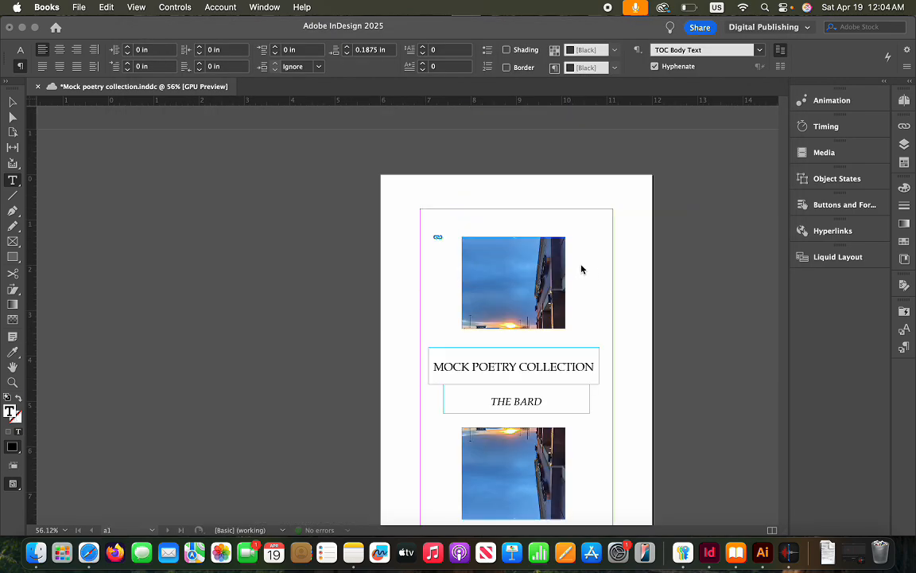
click(581, 270)
click(506, 279)
click(540, 284)
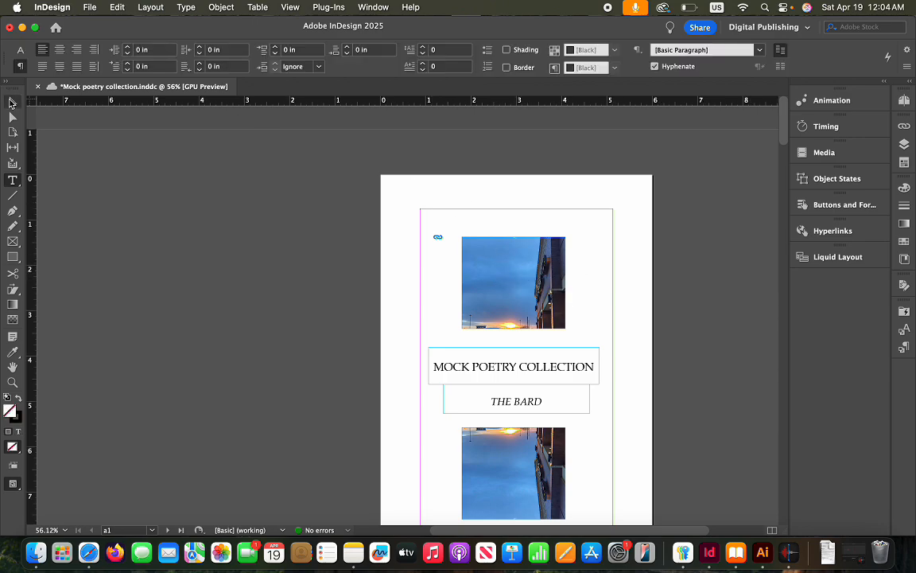
click(11, 101)
click(535, 254)
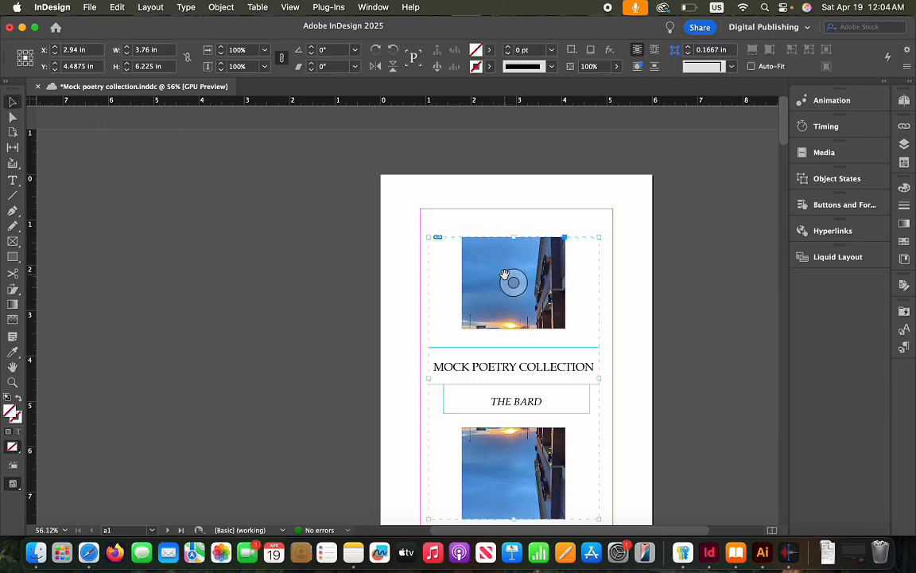
scroll(505, 274, right, 3)
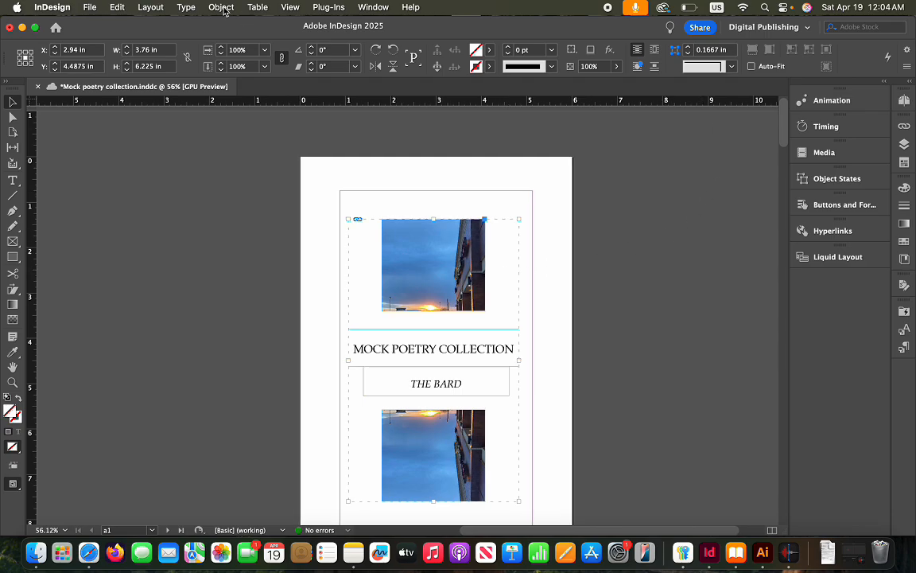
Set the cover group's EPUB export options to JPEG images with Default layout appearance
click(222, 8)
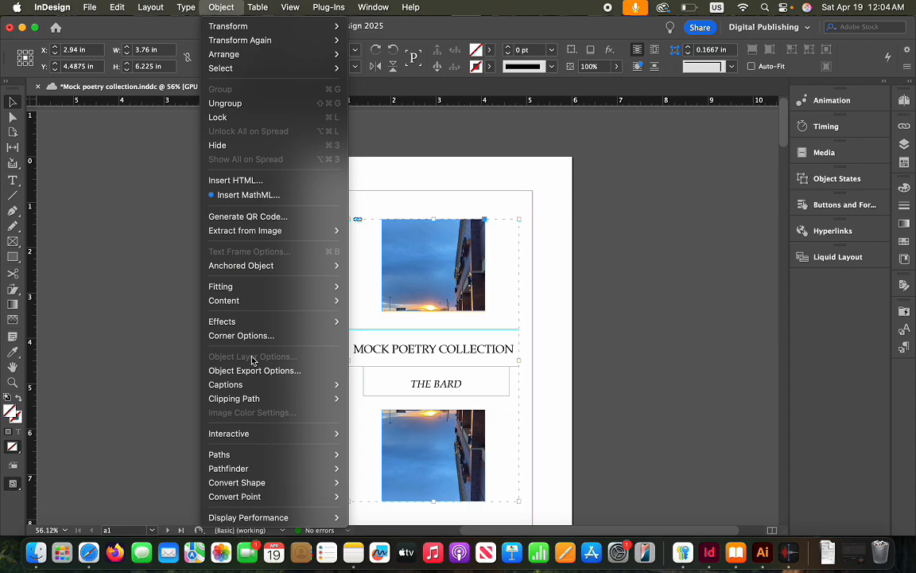
click(252, 370)
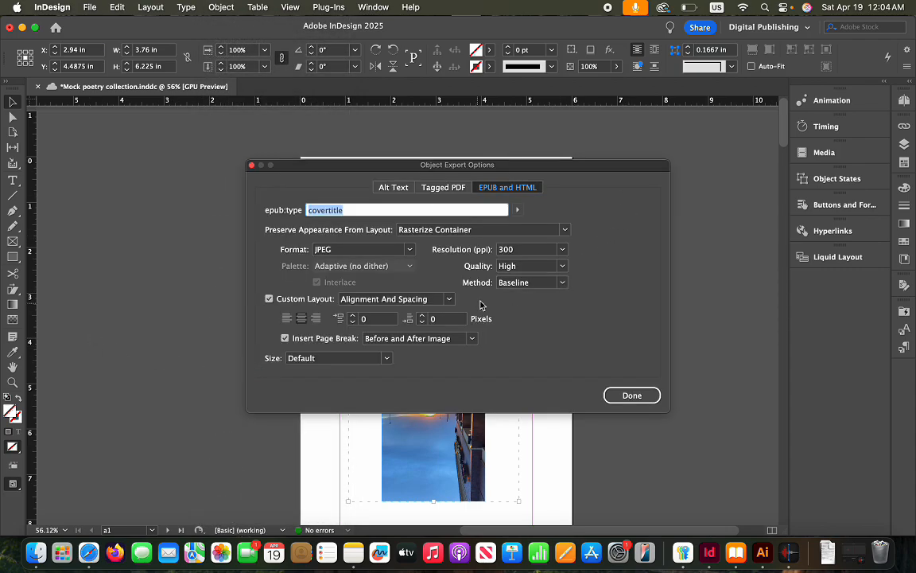
click(411, 250)
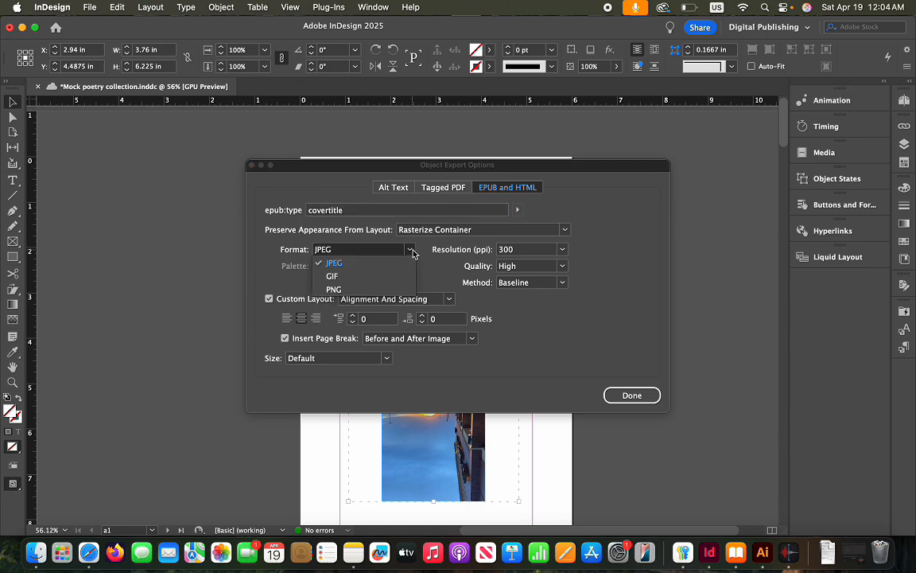
click(413, 252)
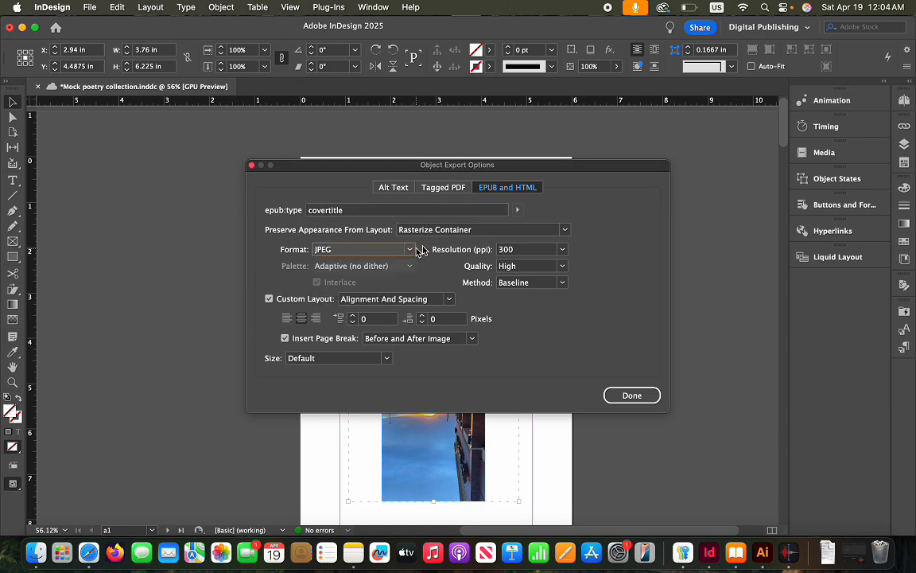
click(563, 231)
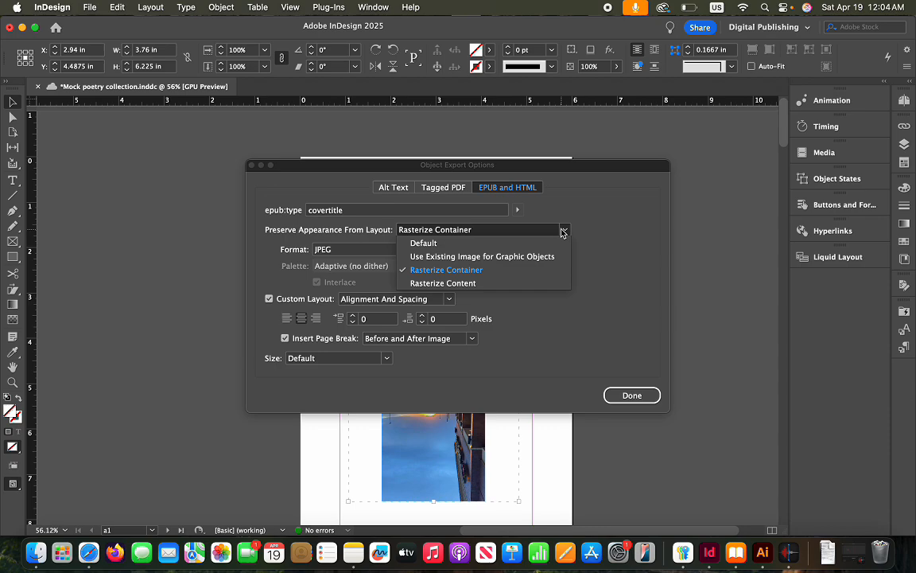
click(501, 244)
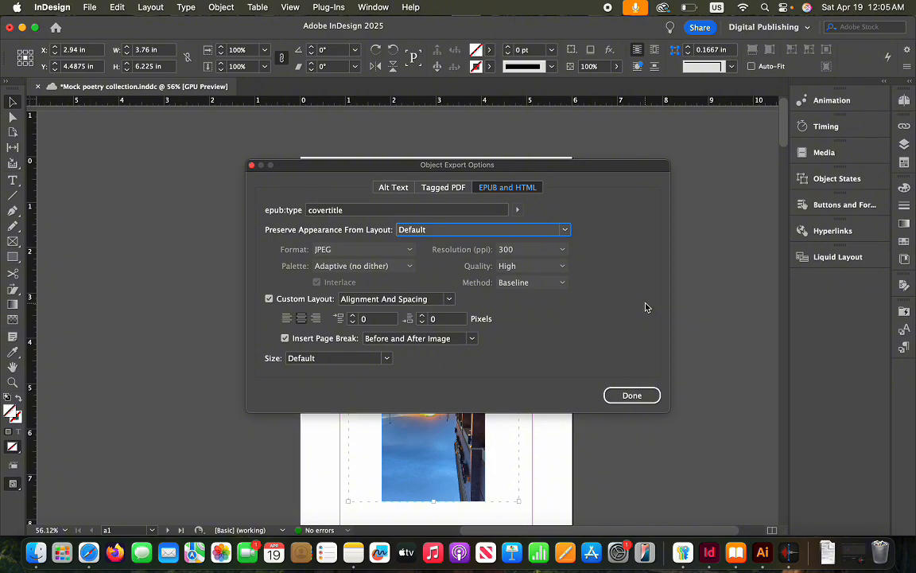
click(632, 396)
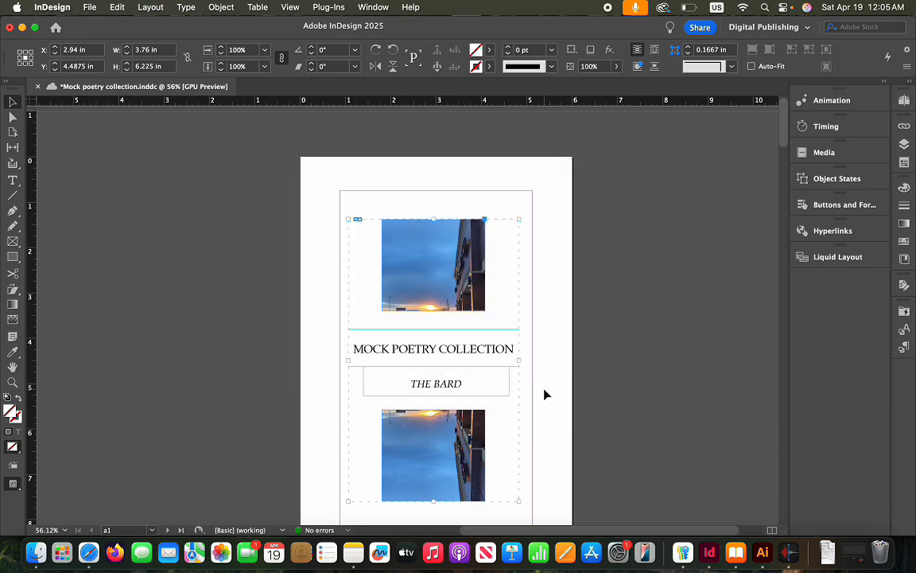
Select the closing line 'Come around again' and save the document
scroll(544, 393, down, 10)
scroll(546, 393, up, 3)
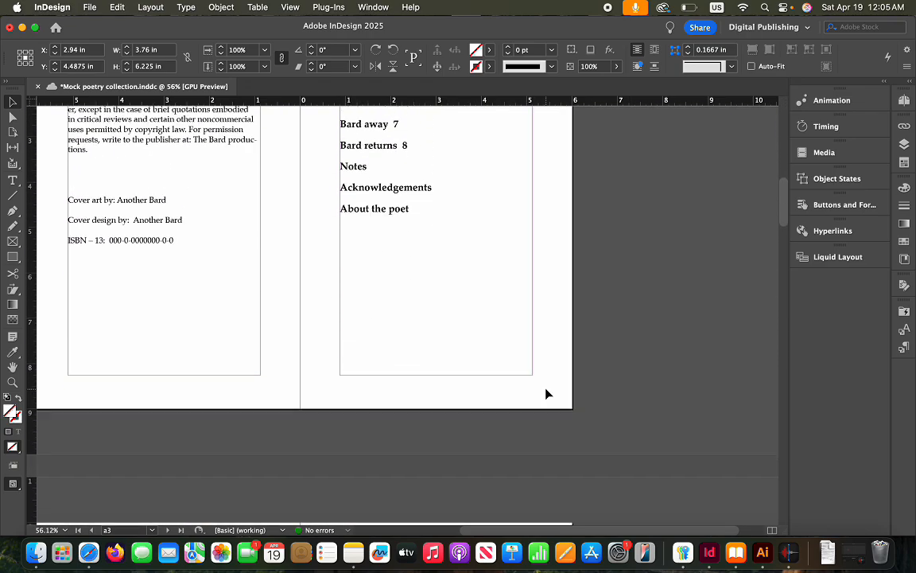
scroll(546, 393, down, 8)
scroll(548, 392, down, 10)
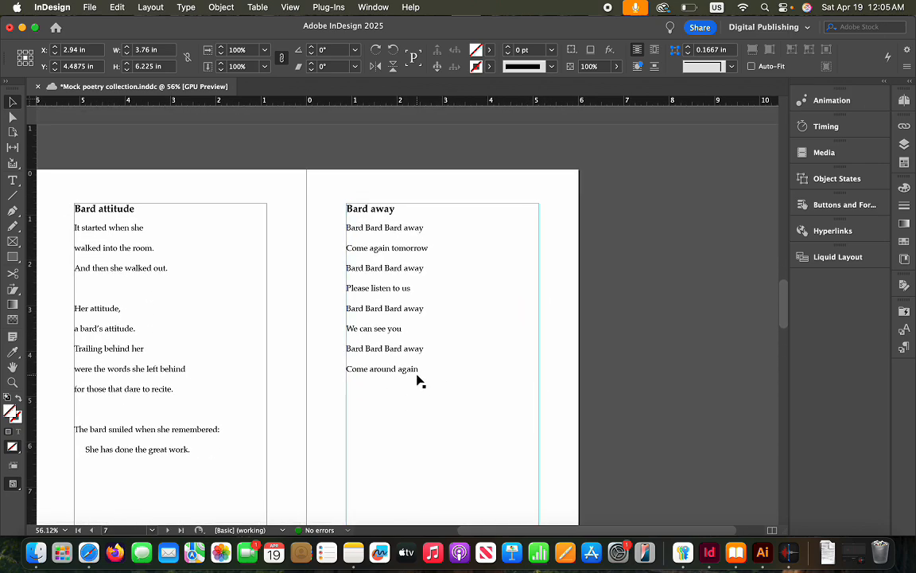
double_click(418, 370)
drag(418, 370, 345, 369)
key(super+c)
key(super+s)
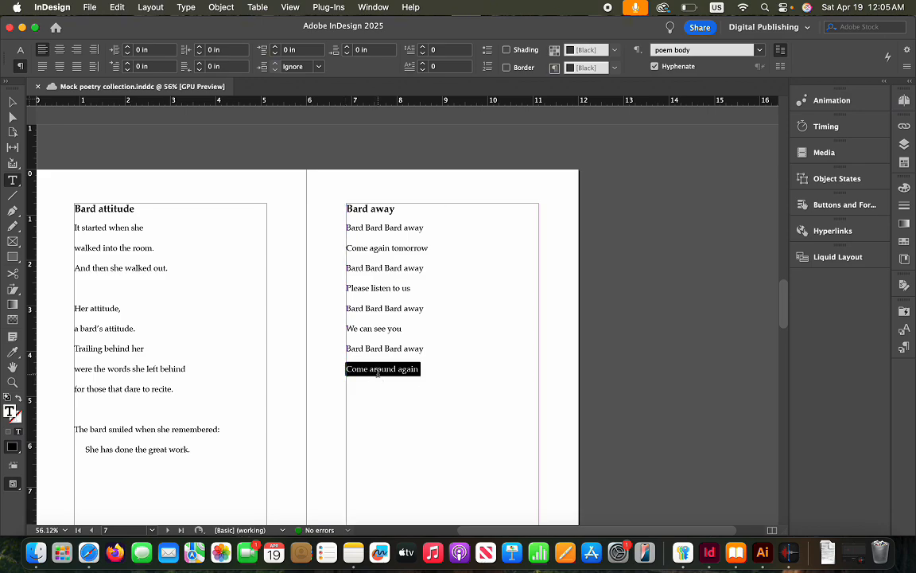
Paste a second 'Come around again' on a new line below, then select the first line
click(434, 371)
key(Return)
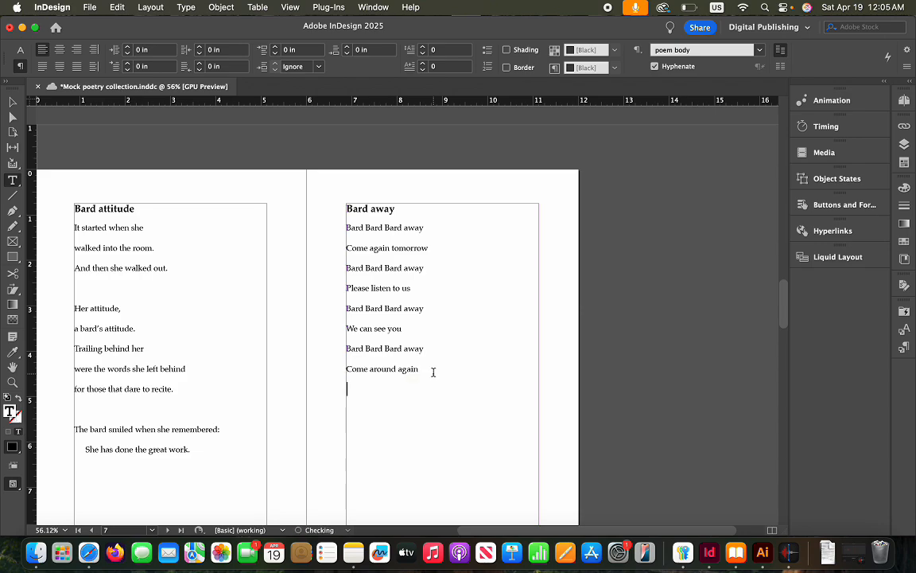
key(super+v)
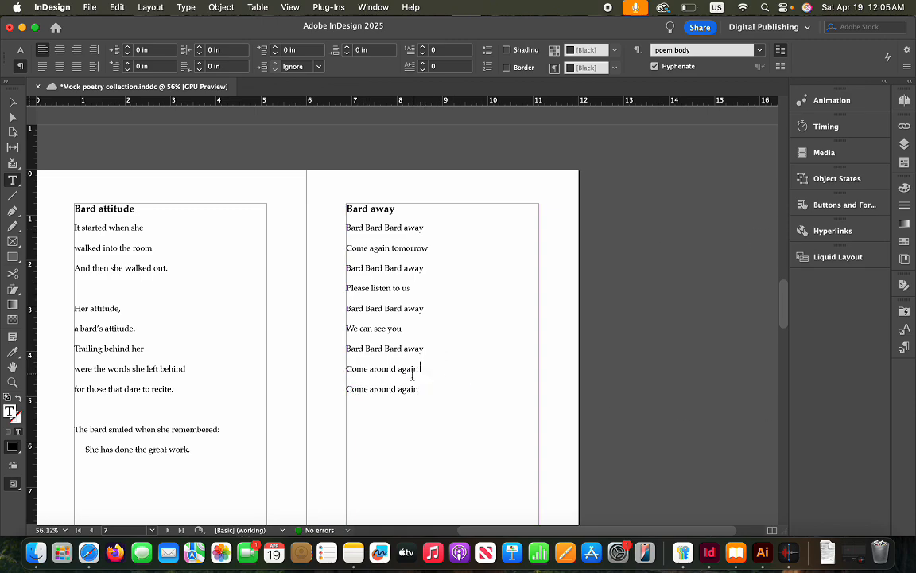
drag(418, 369, 344, 370)
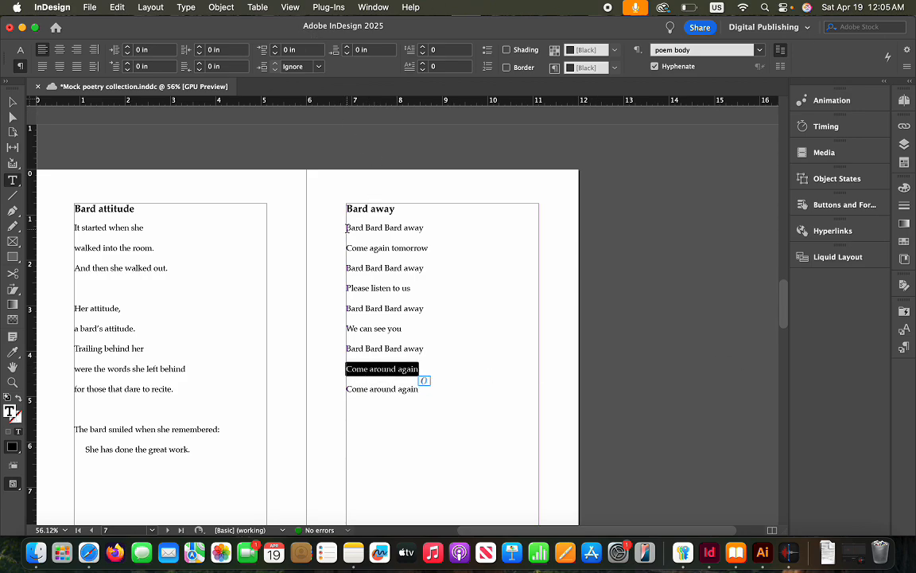
scroll(346, 227, left, 2)
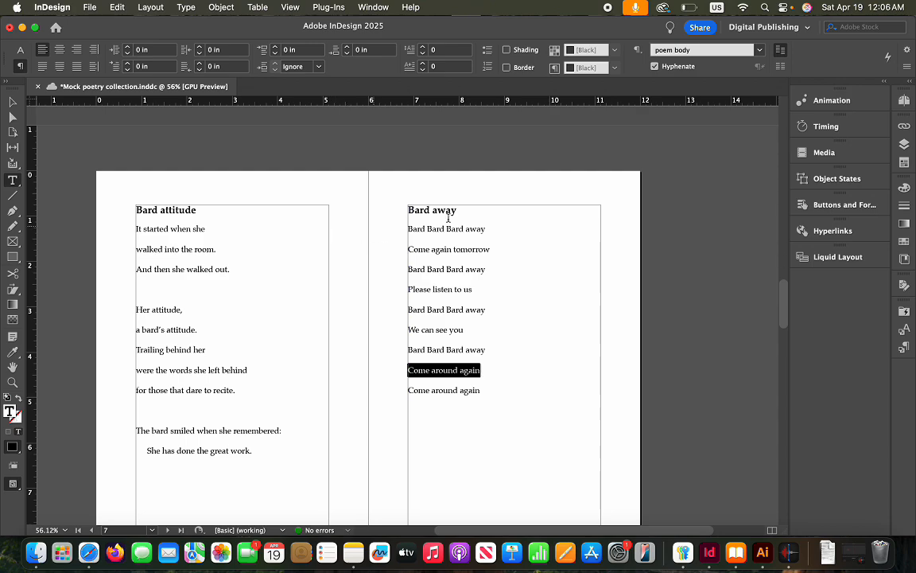
Justify the first 'Come around again' line across the frame and paste a third copy below
click(76, 71)
click(534, 377)
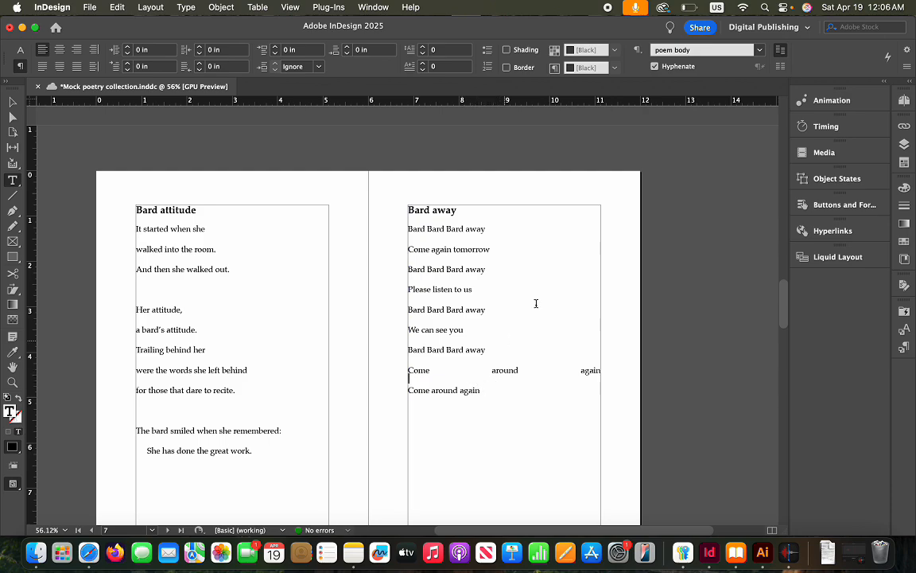
drag(483, 393, 407, 390)
key(super+c)
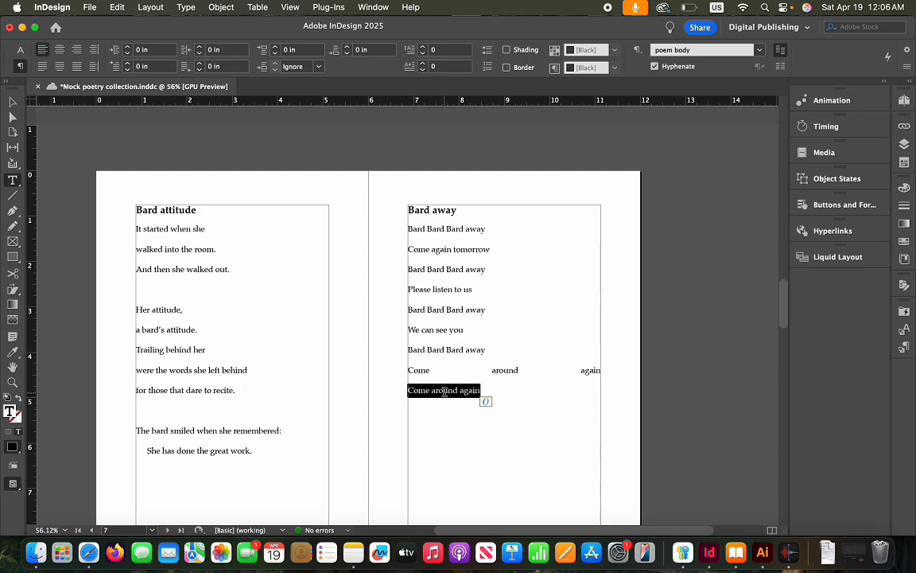
click(433, 409)
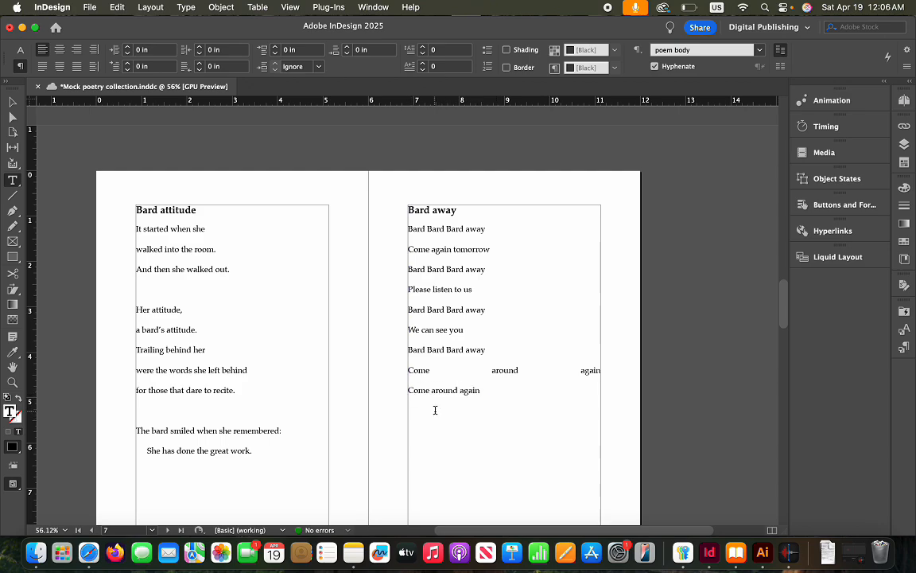
key(Return)
key(super+v)
key(Return)
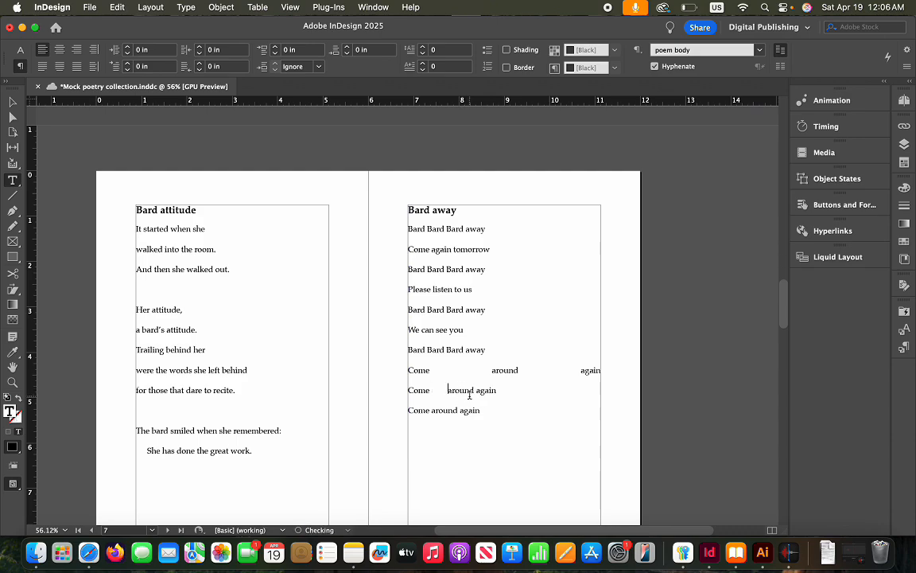
Widen the word gaps in the second 'Come around again' line with extra spaces
click(475, 390)
click(436, 390)
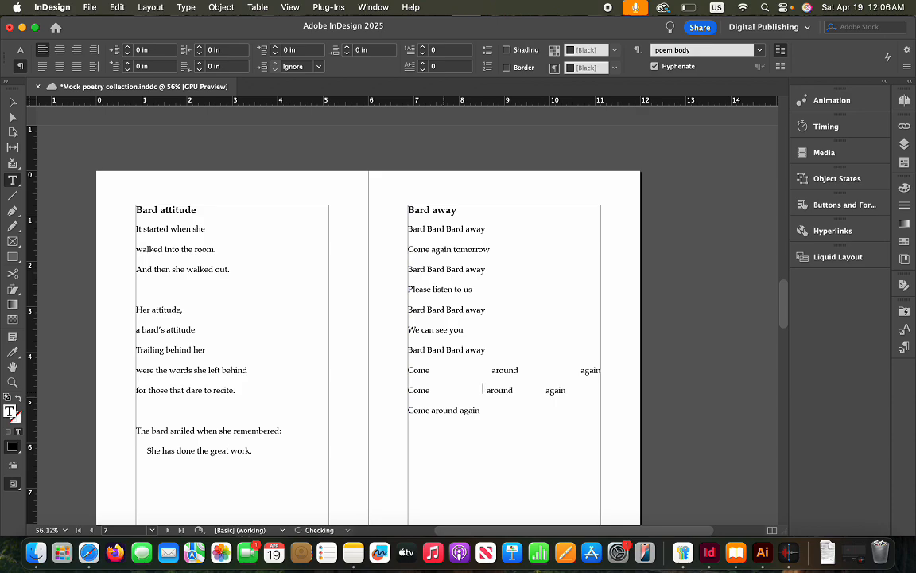
click(555, 391)
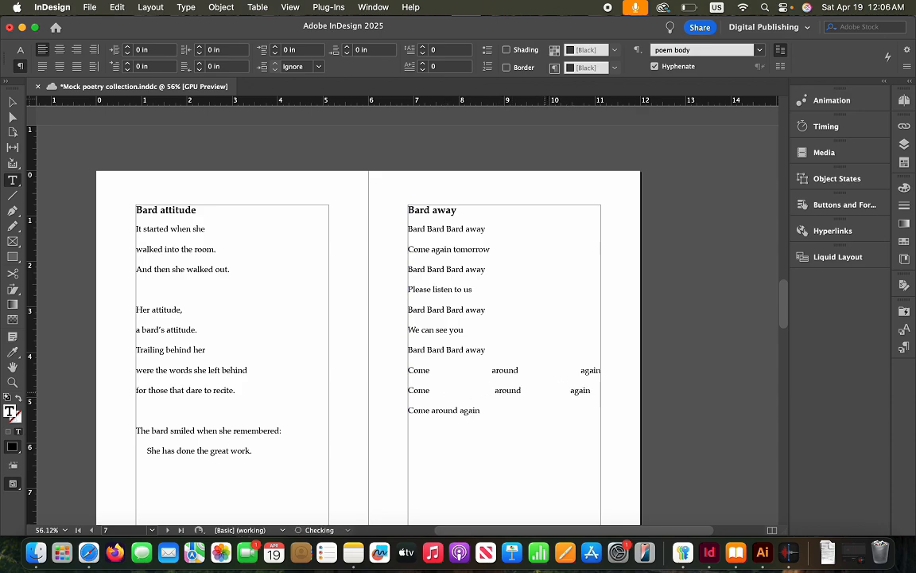
click(490, 393)
key(BackSpace)
click(573, 391)
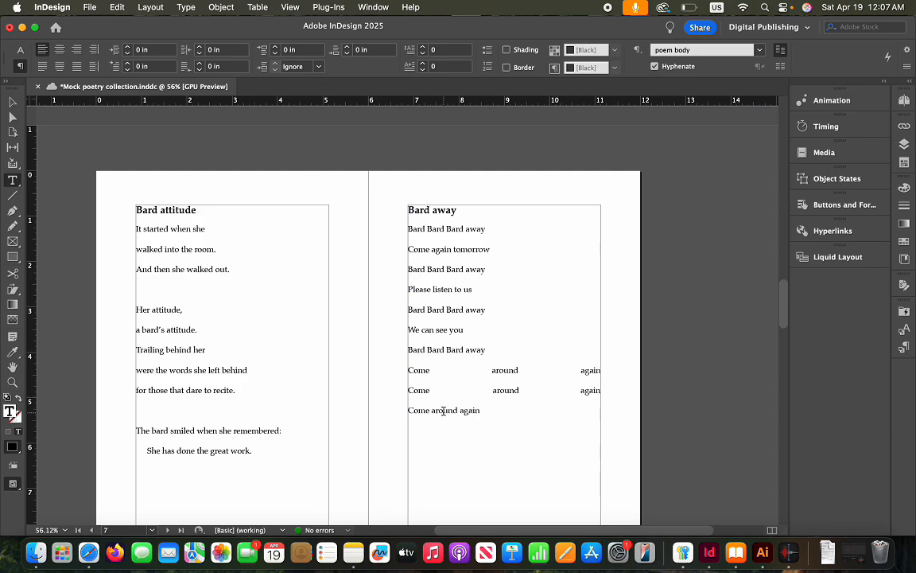
click(209, 8)
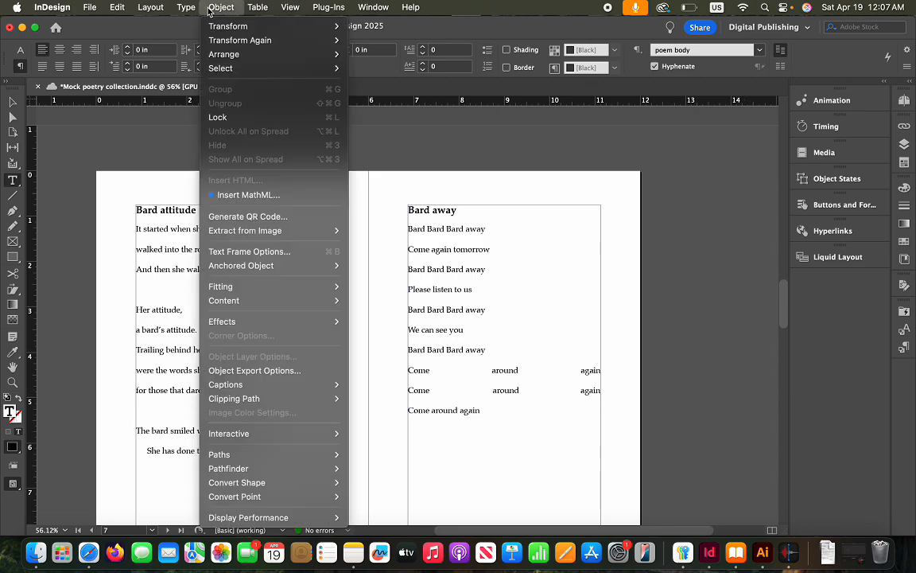
Insert em spaces after 'Come' and before 'again' in the third line
mouse_move(177, 9)
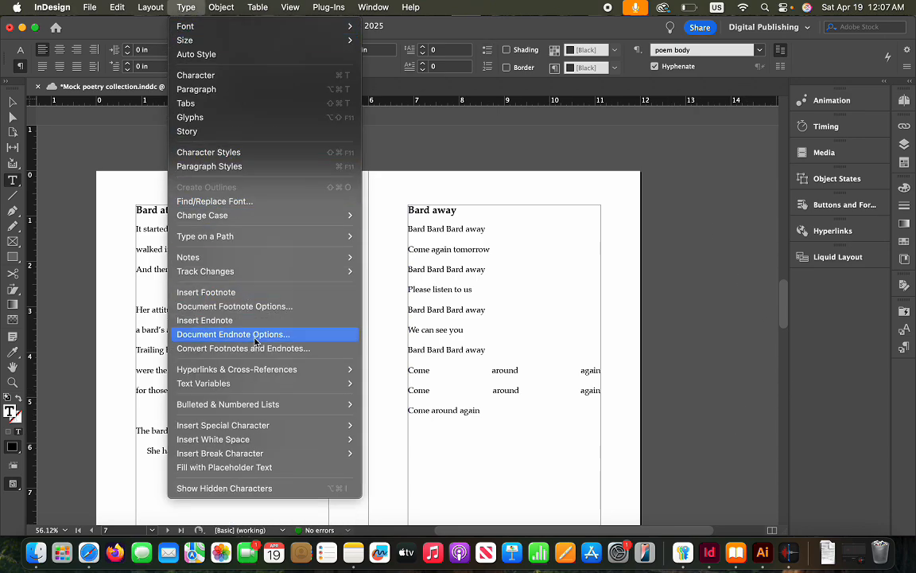
mouse_move(254, 439)
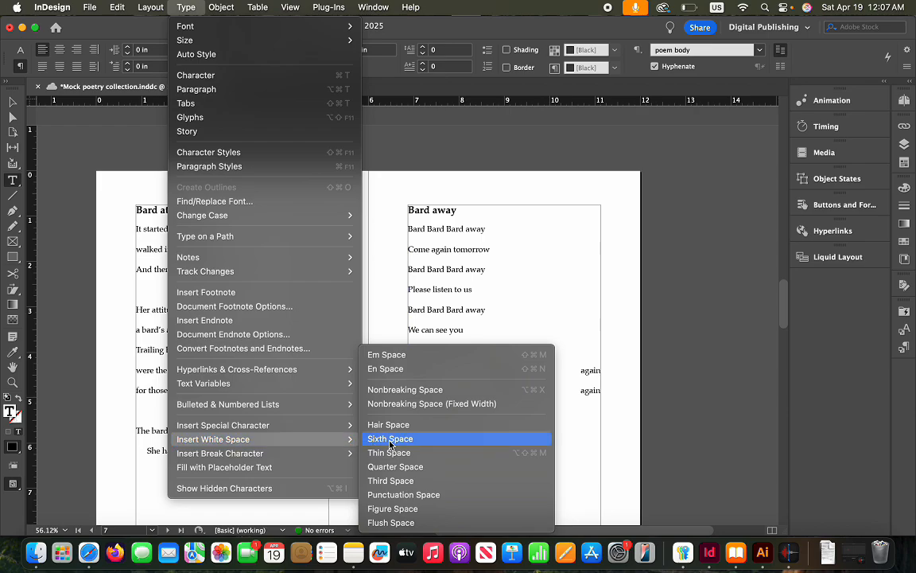
click(388, 355)
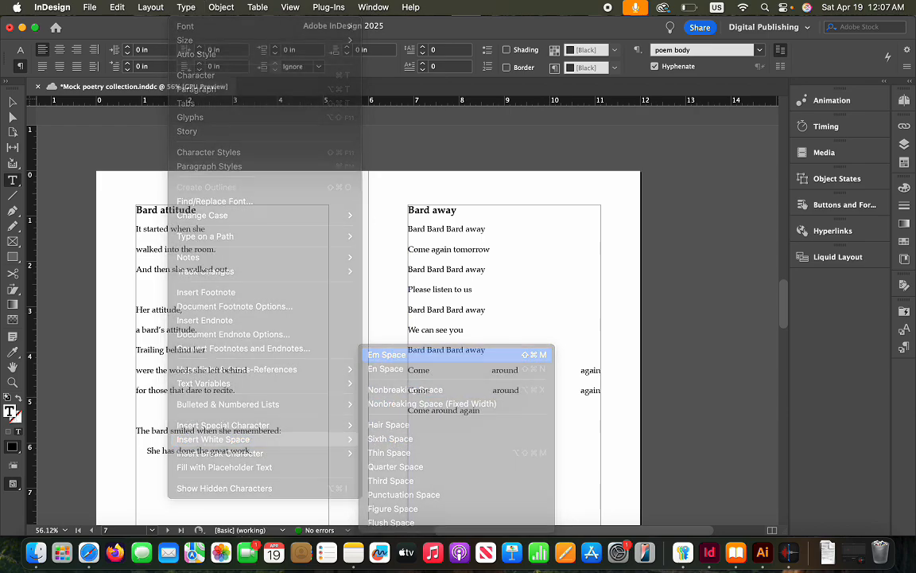
click(468, 410)
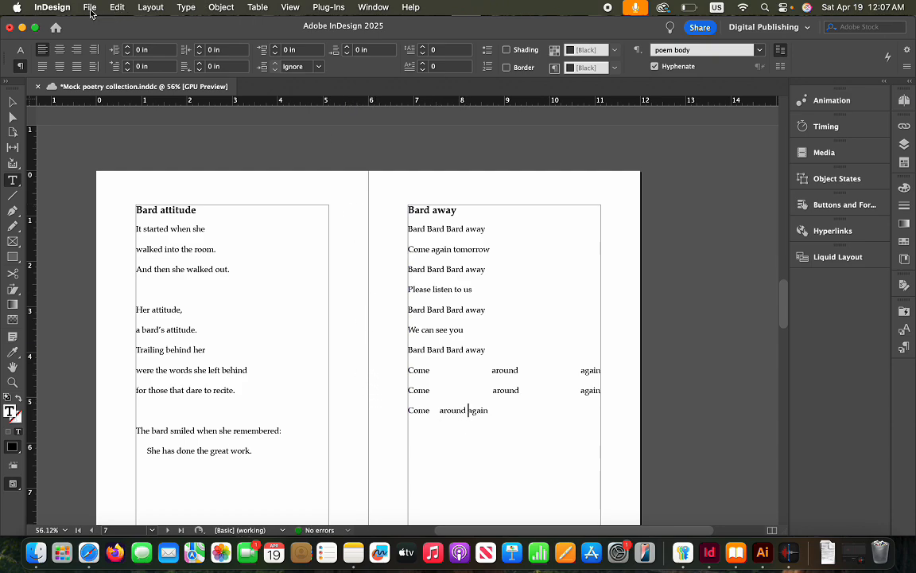
click(119, 7)
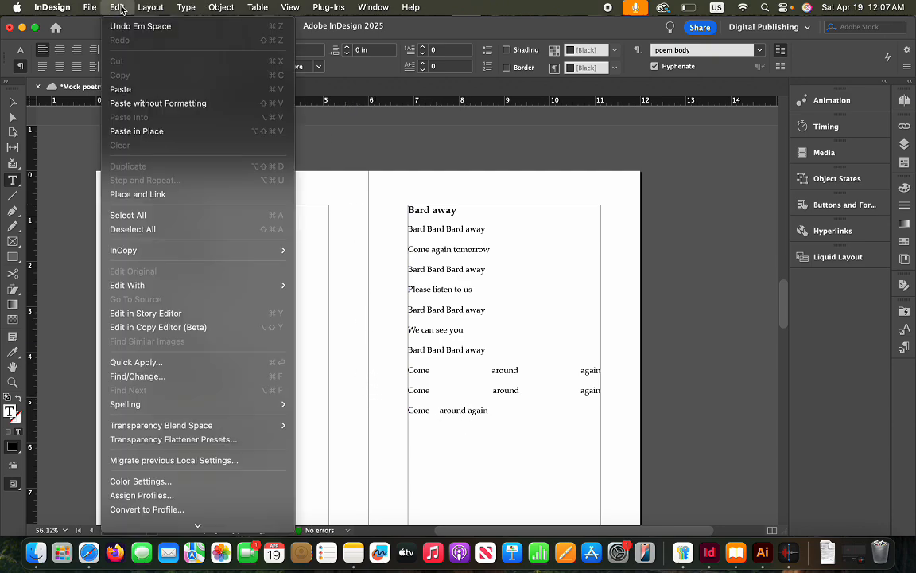
mouse_move(145, 7)
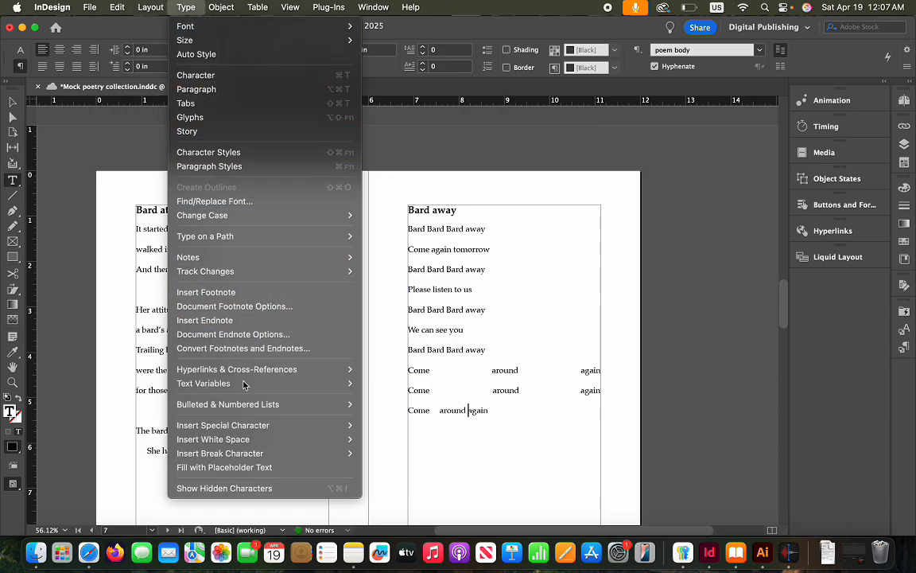
mouse_move(239, 439)
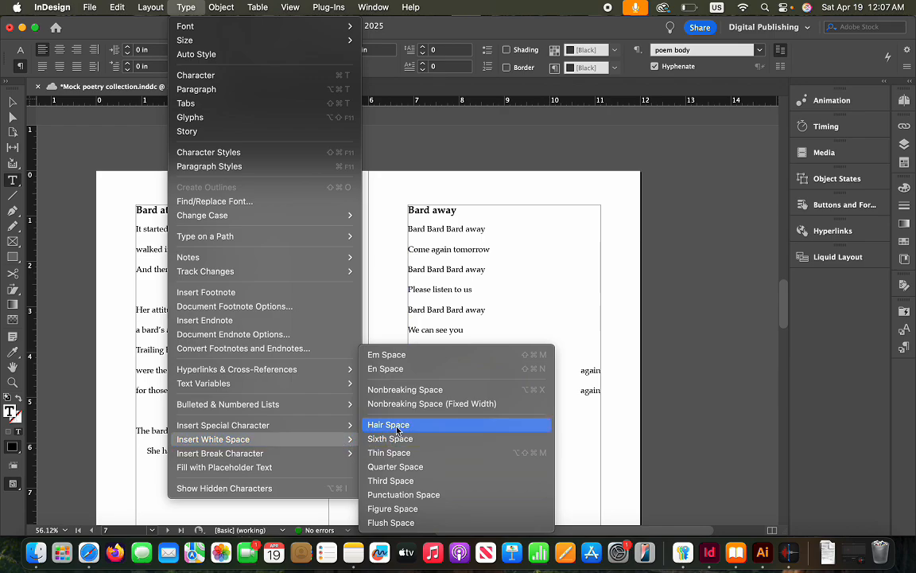
click(401, 359)
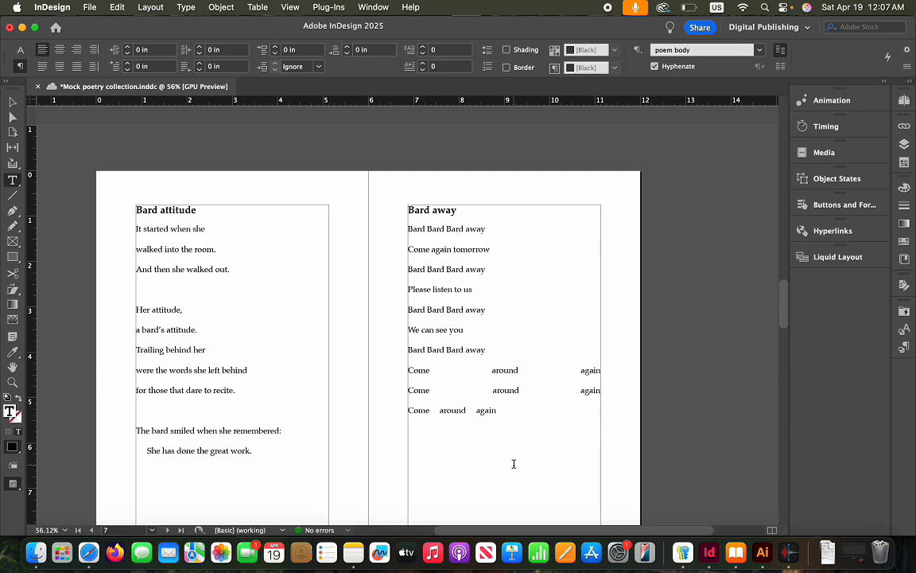
Type a letter O on the empty line beneath the last 'Come around again' and select it
click(620, 427)
scroll(599, 419, down, 1)
scroll(598, 419, down, 3)
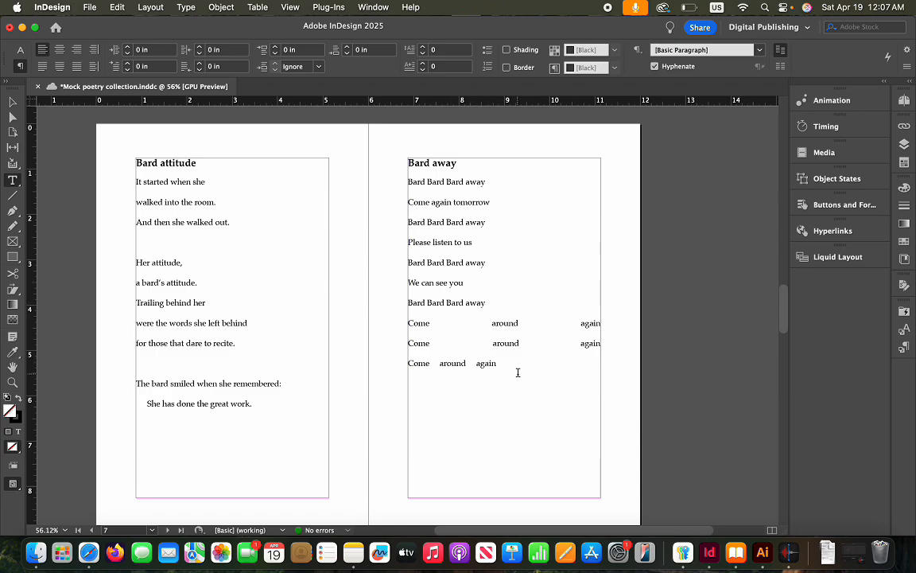
click(433, 425)
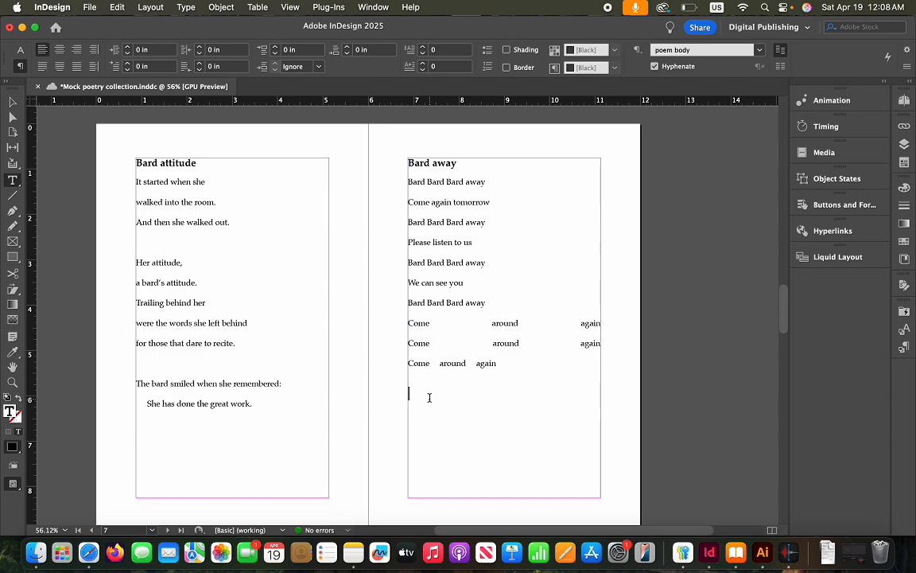
text(O)
drag(414, 395, 394, 391)
click(20, 51)
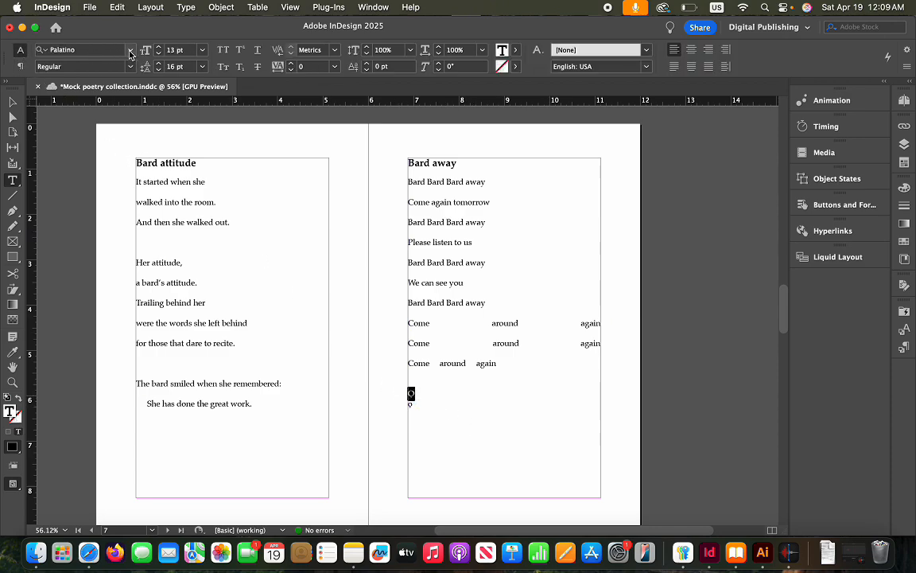
Apply Sabon LT Pro Roman to the letter, then remove the extra character and blank line
click(131, 52)
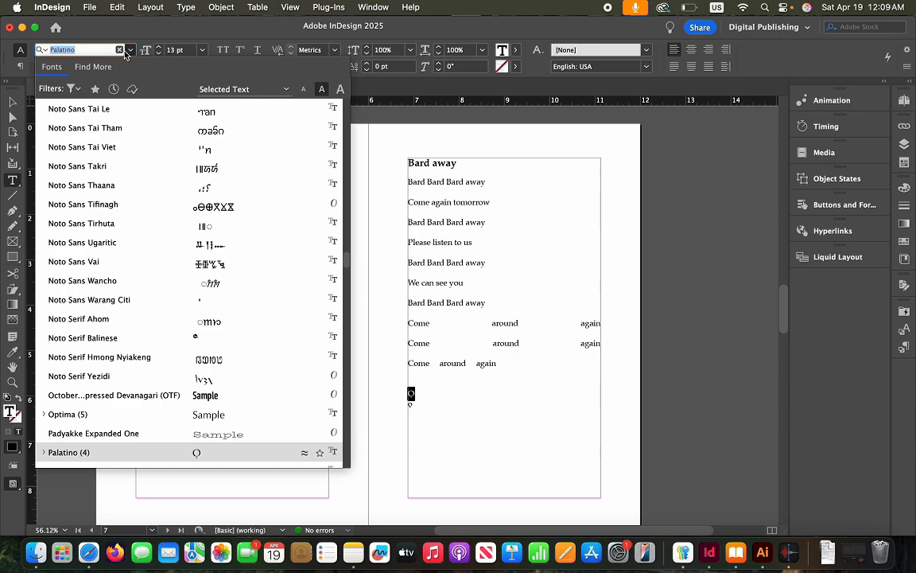
text(sab)
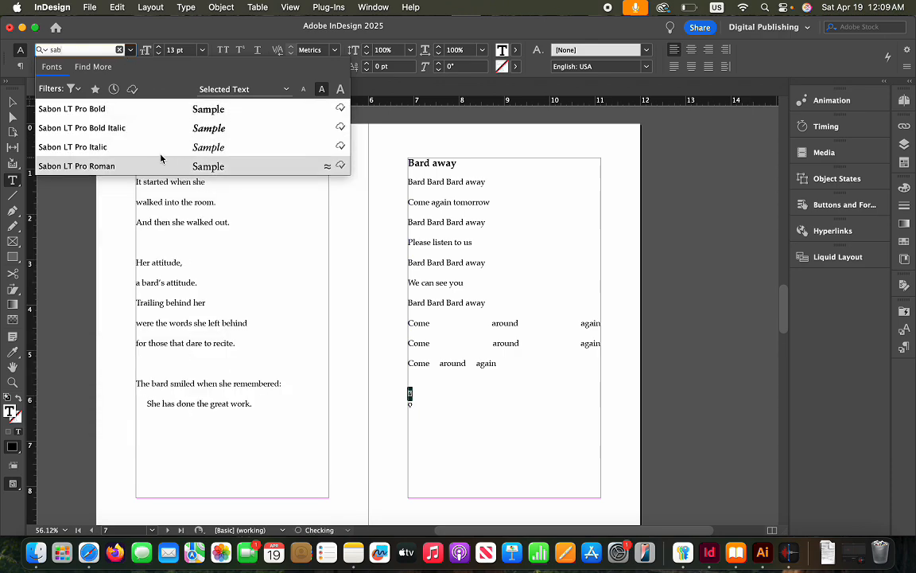
click(127, 167)
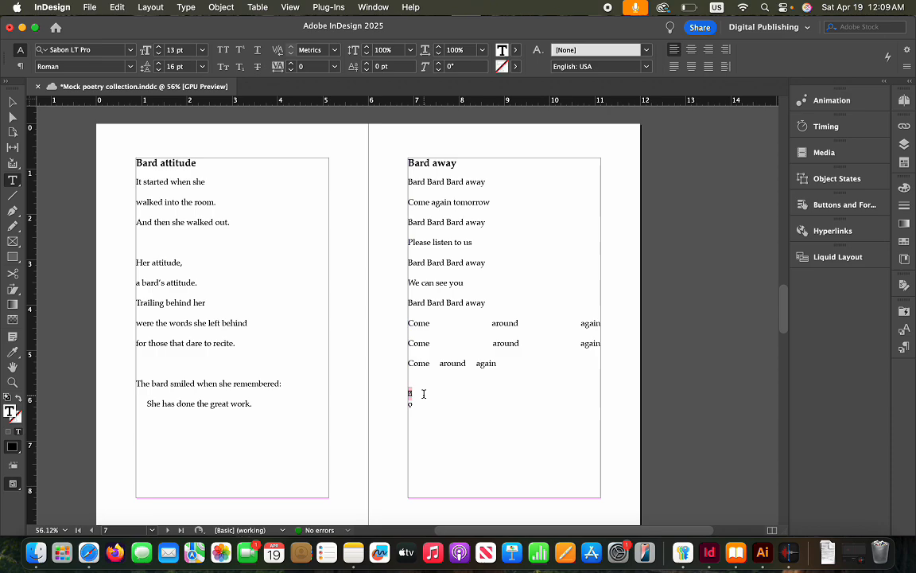
scroll(424, 393, down, 1)
key(BackSpace)
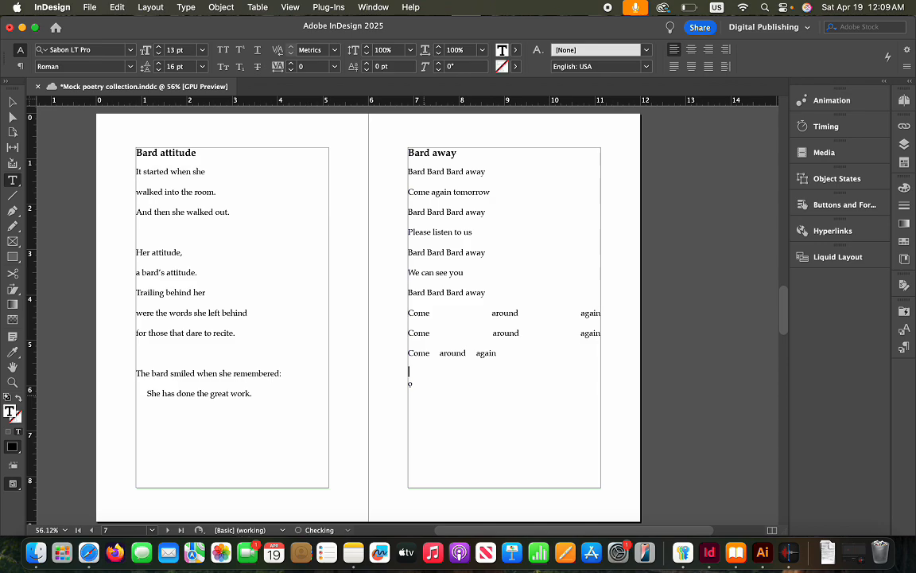
key(BackSpace)
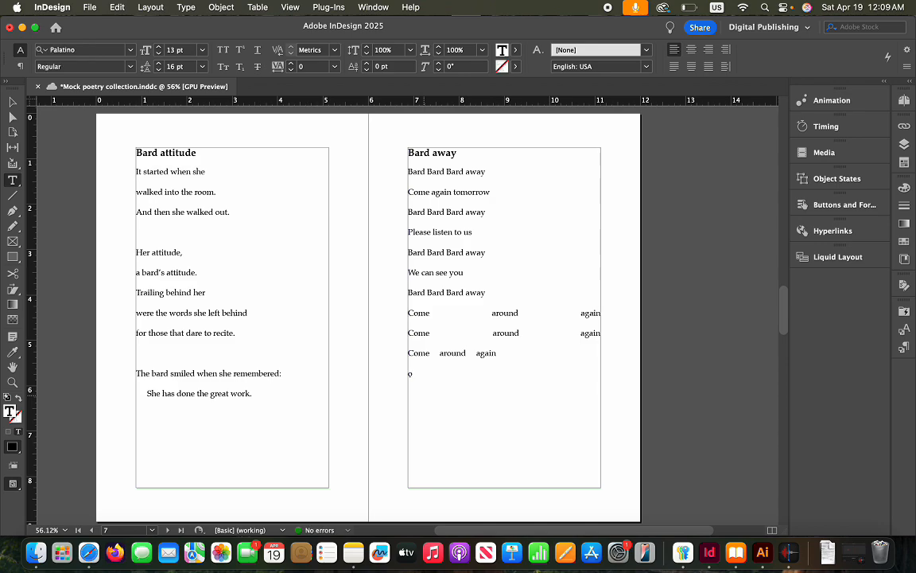
drag(416, 375, 401, 376)
Try Underline, Superscript, All Caps, Small Caps, Subscript and Strikethrough on the lone o
click(258, 51)
click(235, 52)
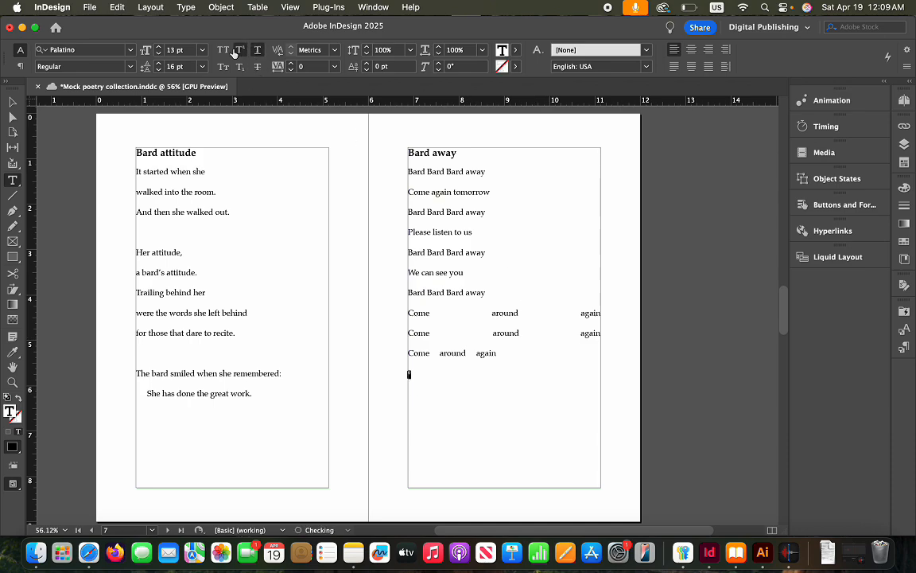
click(222, 51)
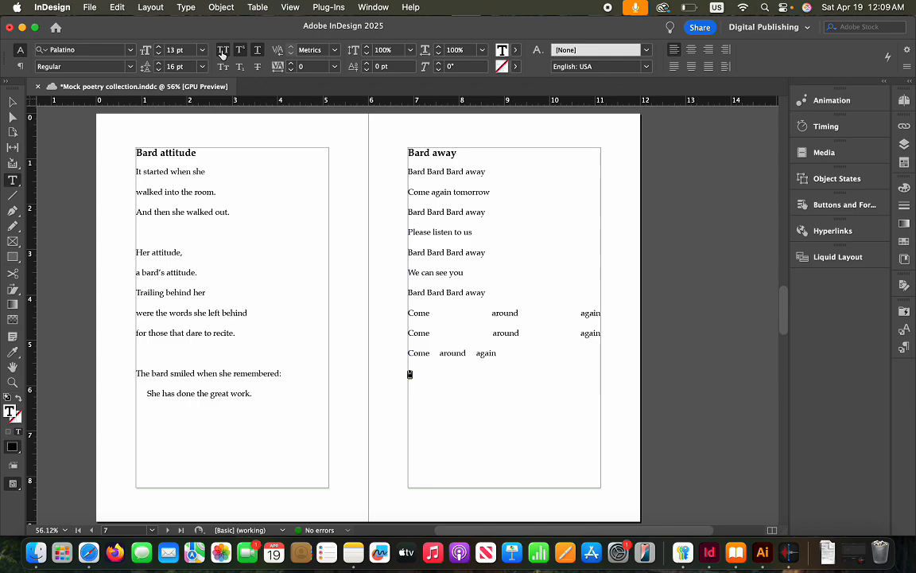
click(223, 67)
click(238, 68)
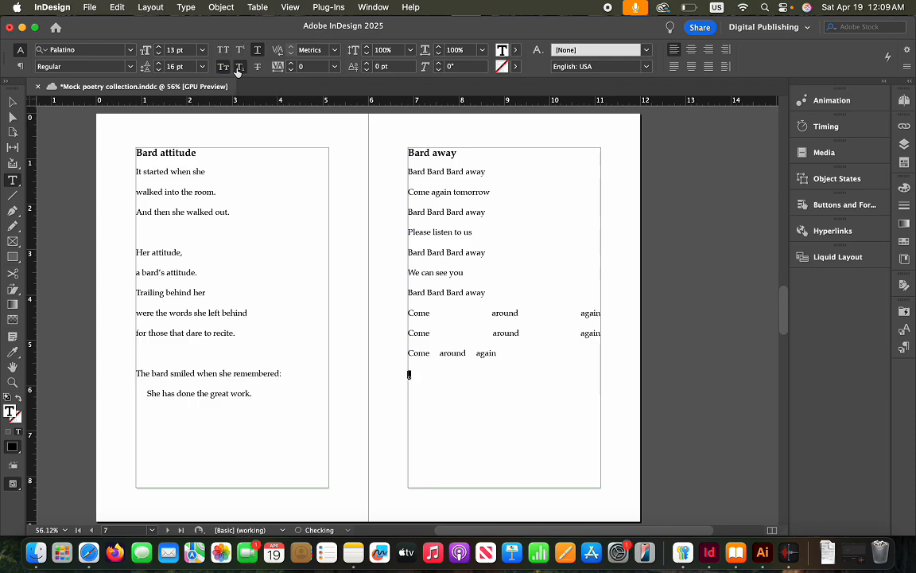
click(256, 67)
click(411, 375)
key(BackSpace)
Clear strikethrough and subscript from the O, delete the stray small o, and save
drag(413, 385, 406, 378)
click(258, 68)
click(237, 71)
click(436, 384)
key(BackSpace)
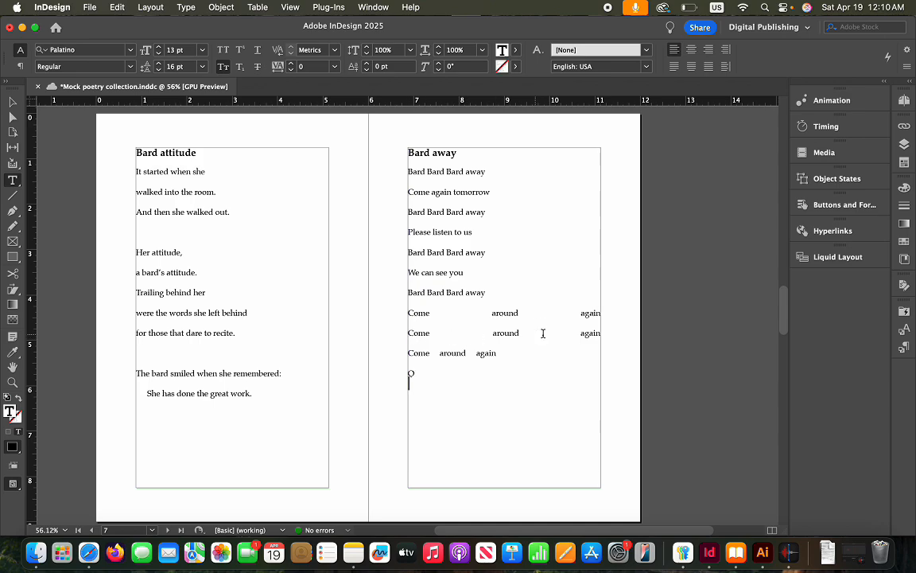
key(super+s)
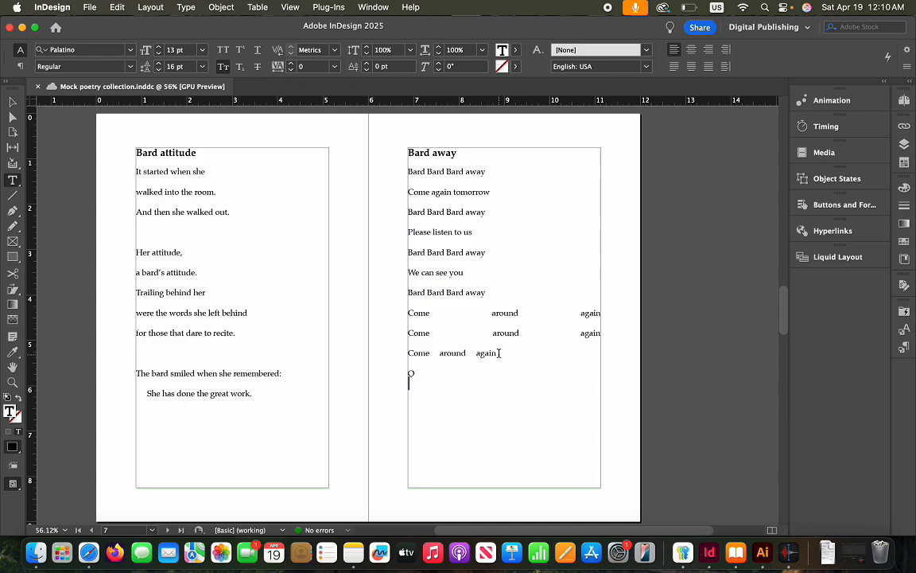
click(419, 375)
double_click(411, 373)
click(421, 374)
click(88, 9)
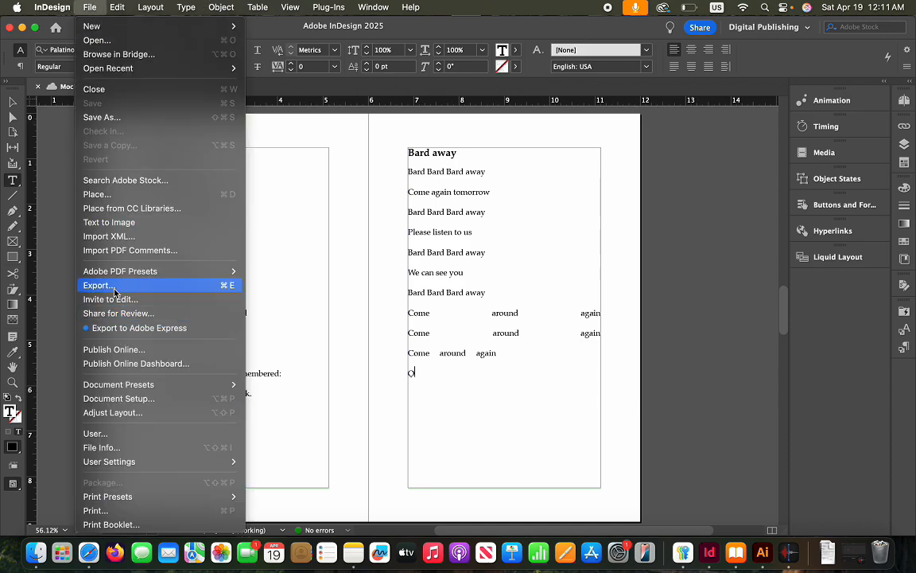
Export the document as reflowable EPUB 'Mock poetry collection play', accepting the options and warning
click(111, 288)
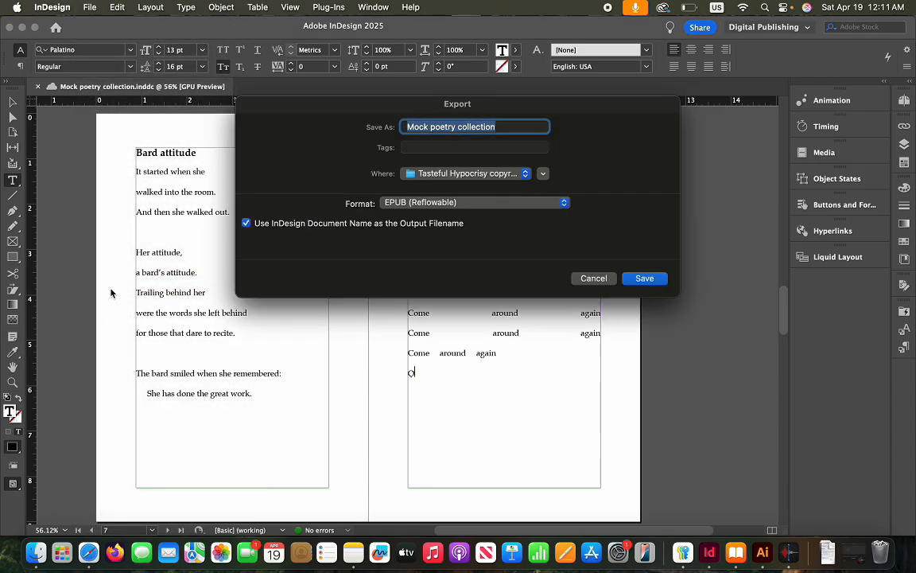
click(515, 130)
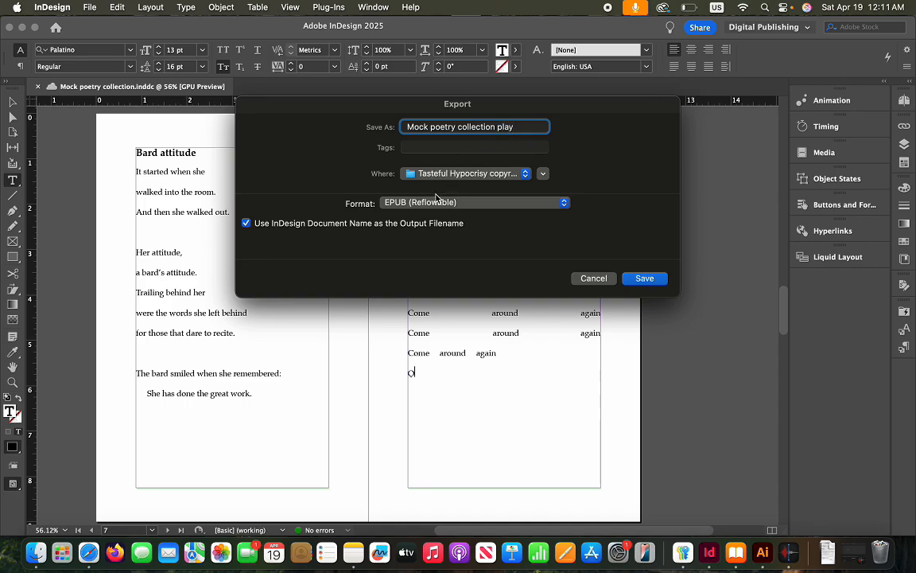
click(646, 278)
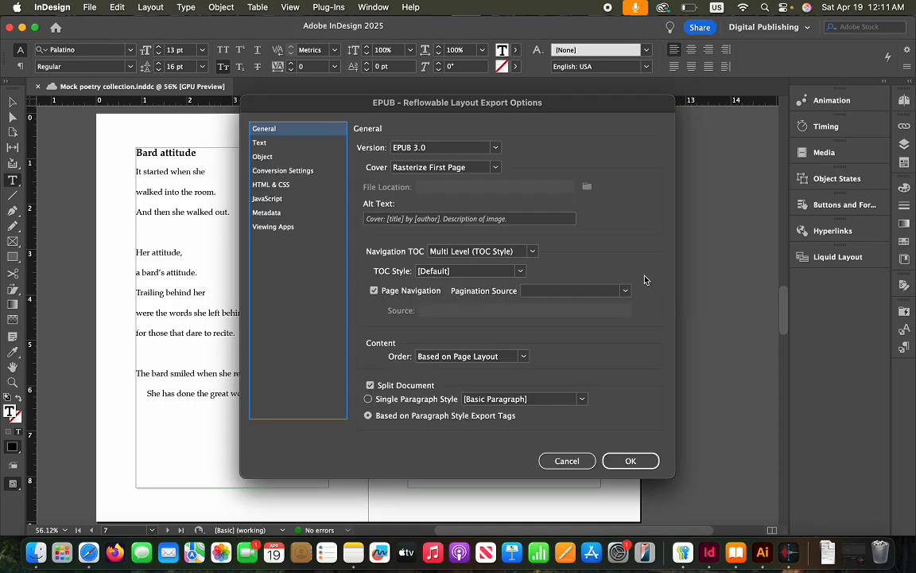
click(632, 461)
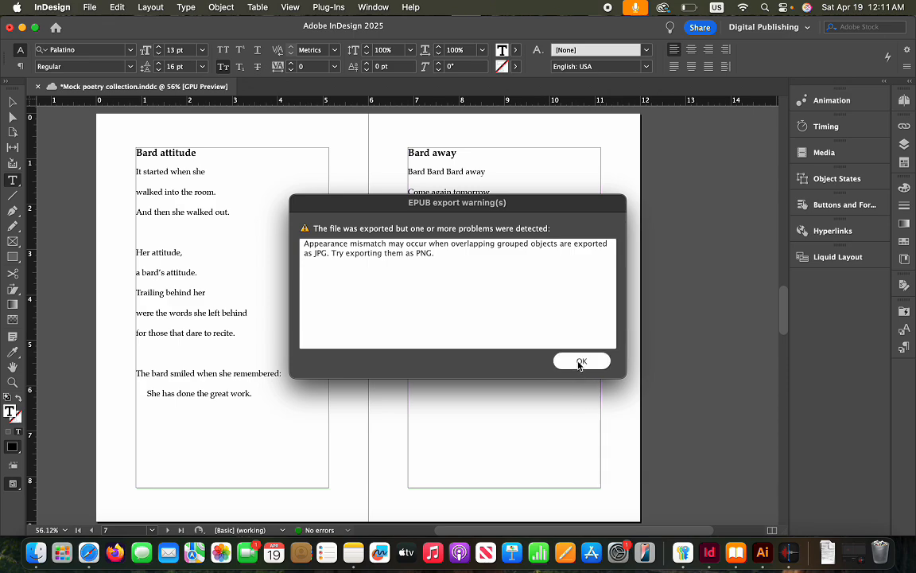
click(580, 362)
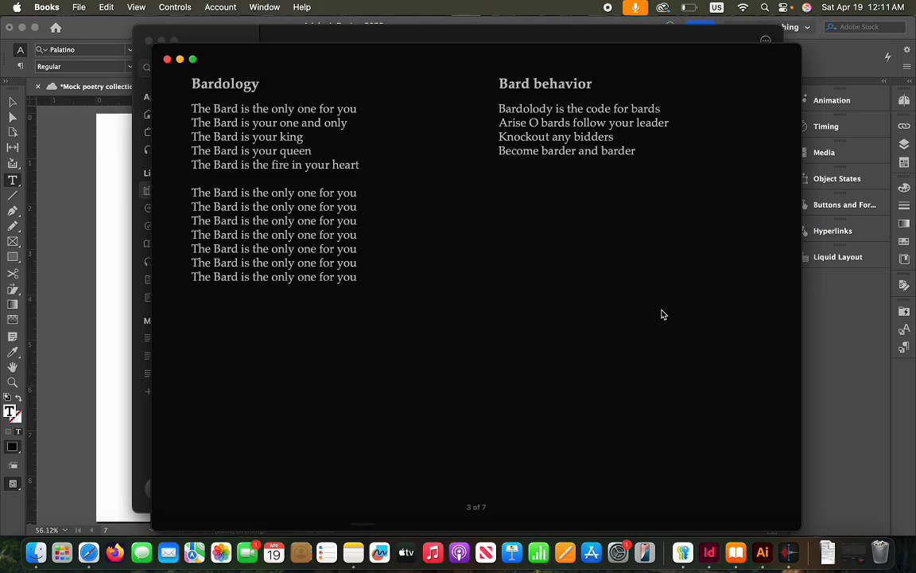
Page back to the book's cover page, then enter and leave full screen
scroll(596, 358, left, 5)
scroll(598, 362, left, 10)
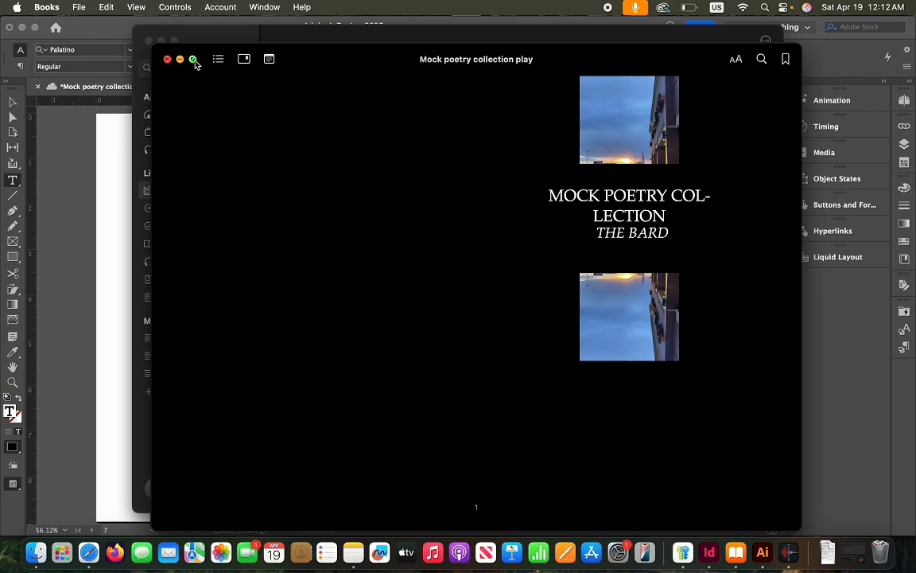
click(193, 59)
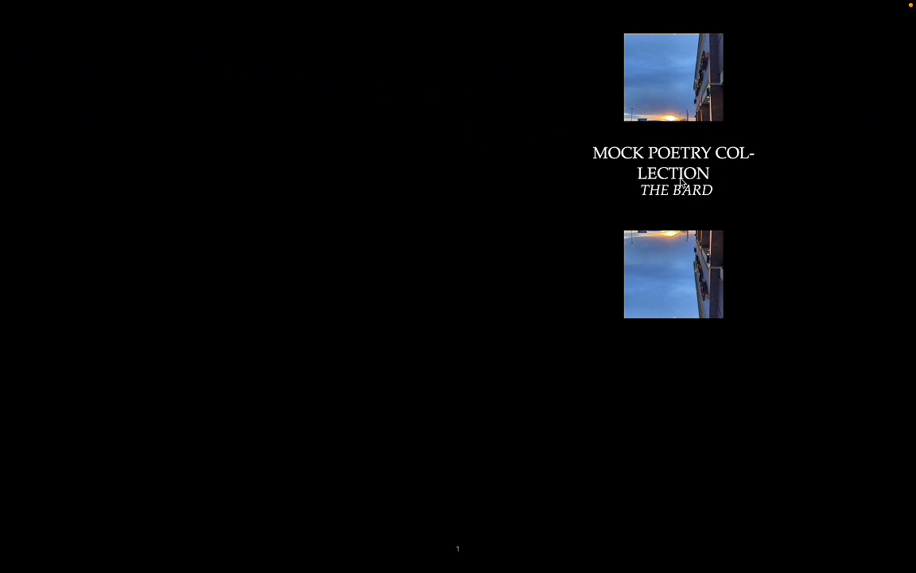
key(Escape)
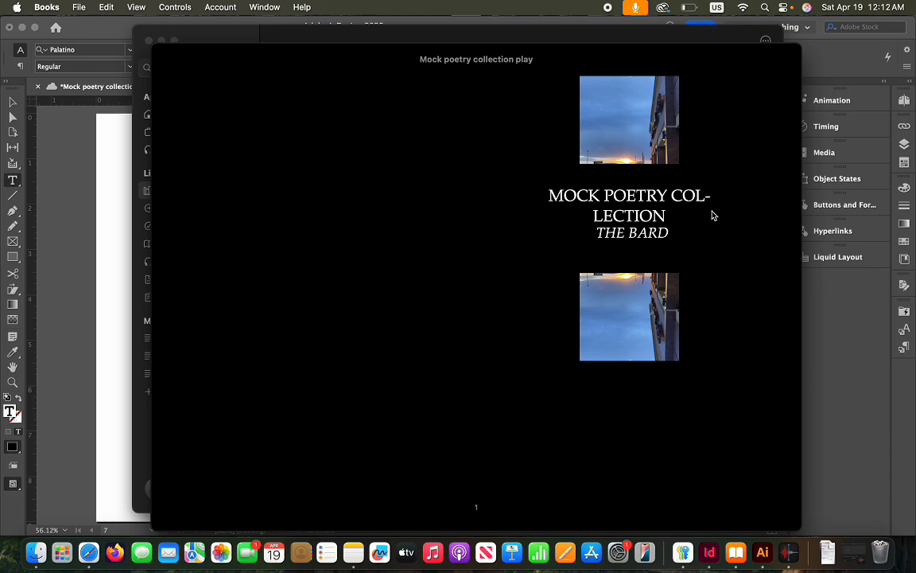
Page from the copyright and contents page to Bard attitude, briefly selecting the 'Come around again' lines
key(Right)
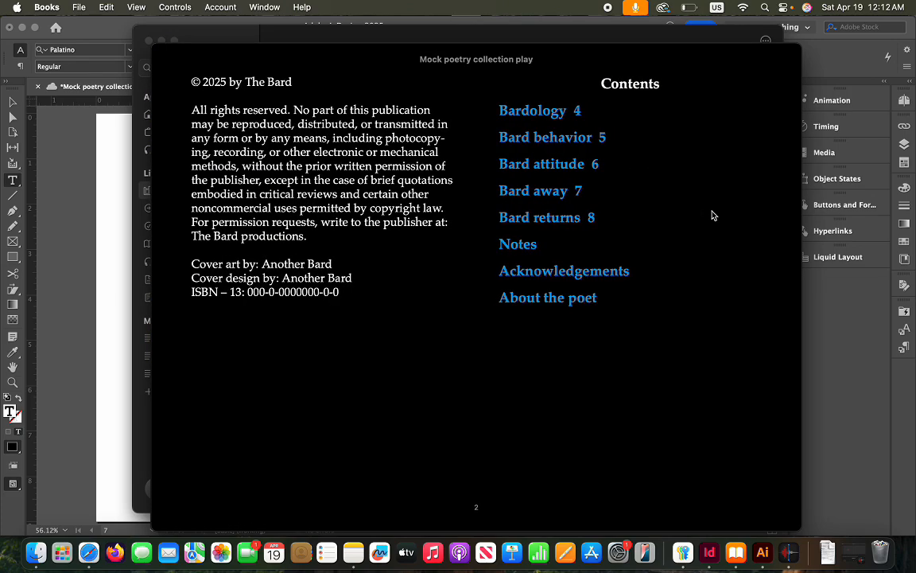
key(Right)
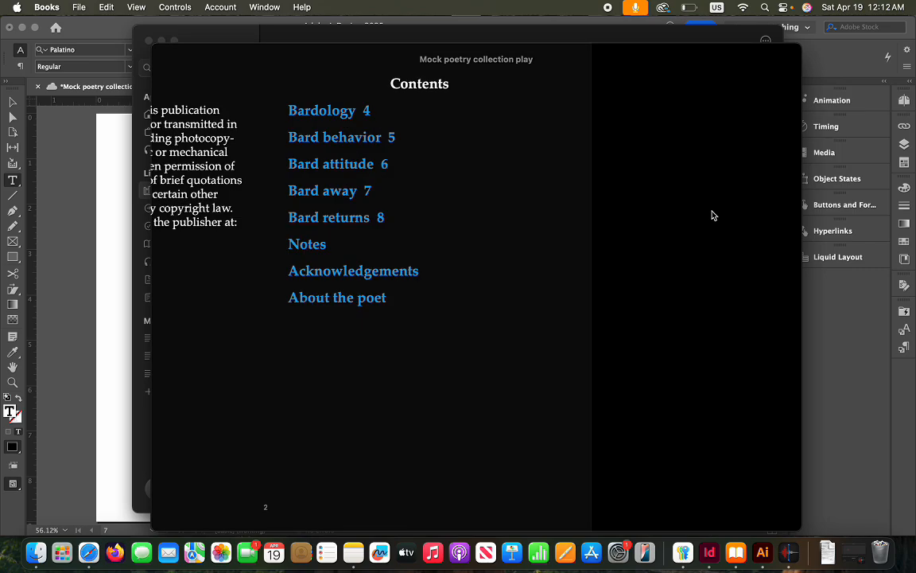
key(Right)
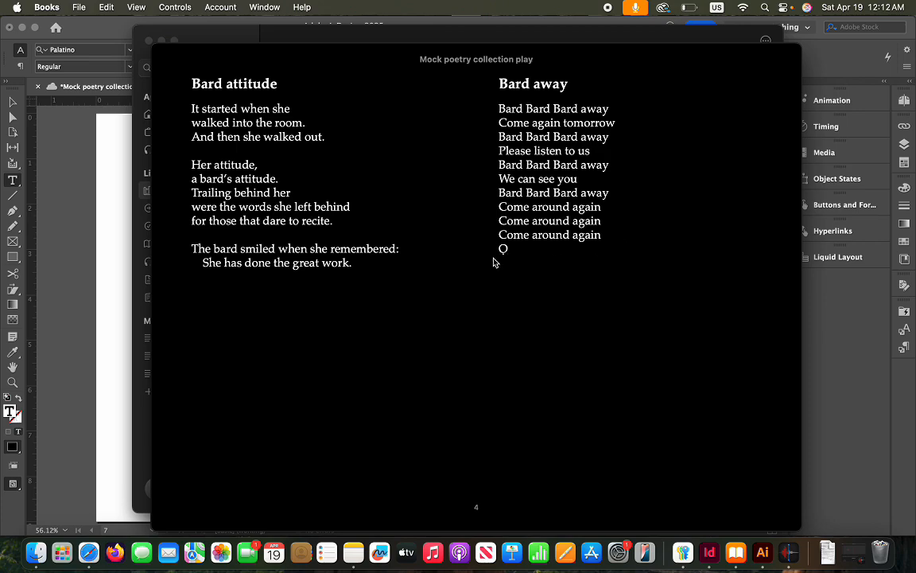
drag(503, 208, 609, 242)
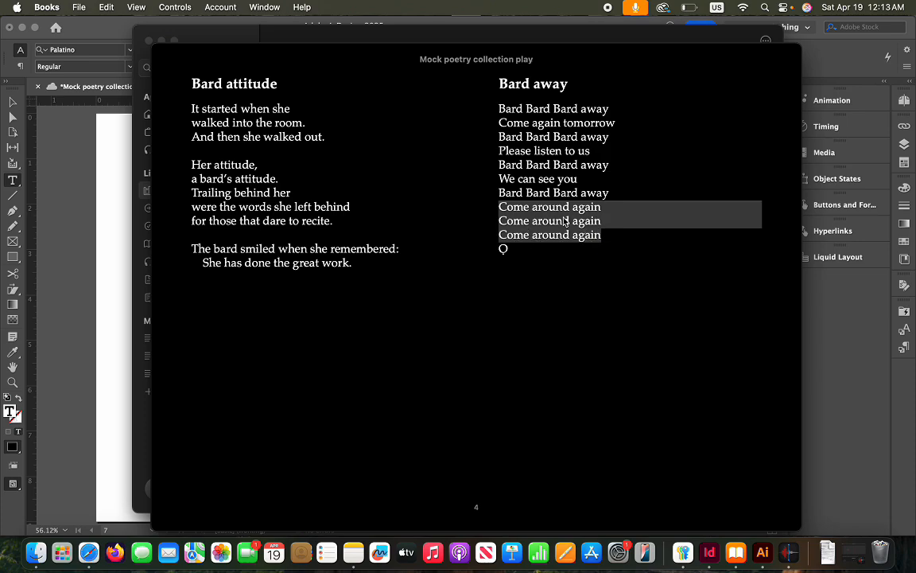
click(506, 258)
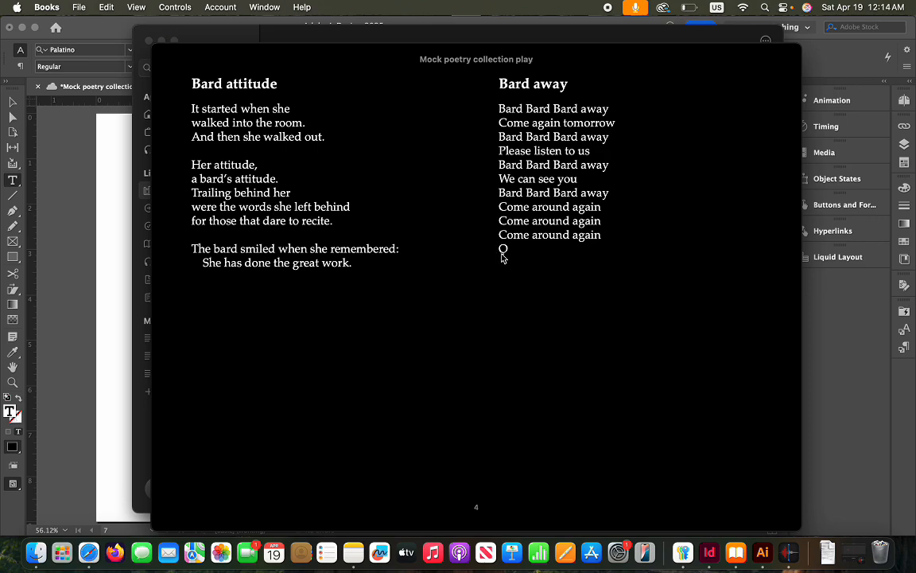
Turn past Bard returns and Notes to THE END, then close the book back to the library
key(Right)
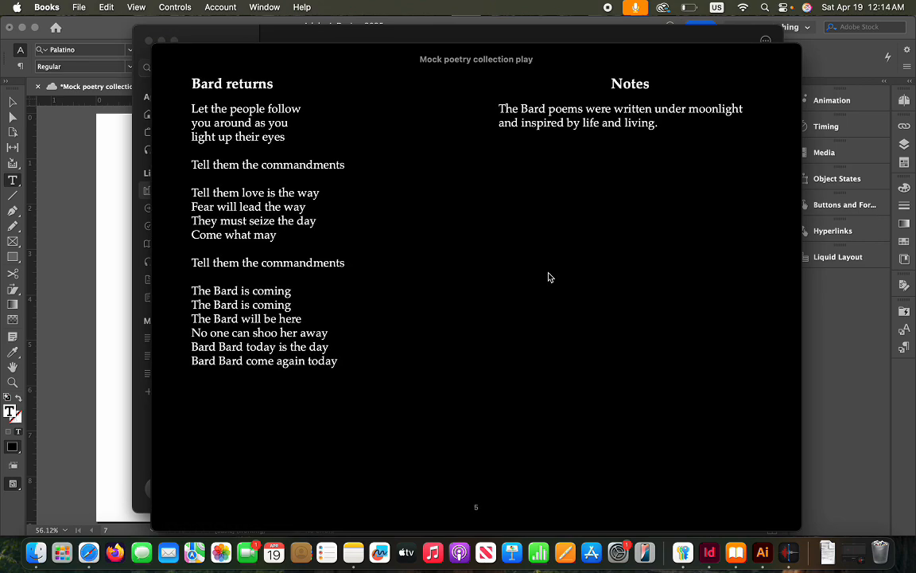
key(Right)
key(Left)
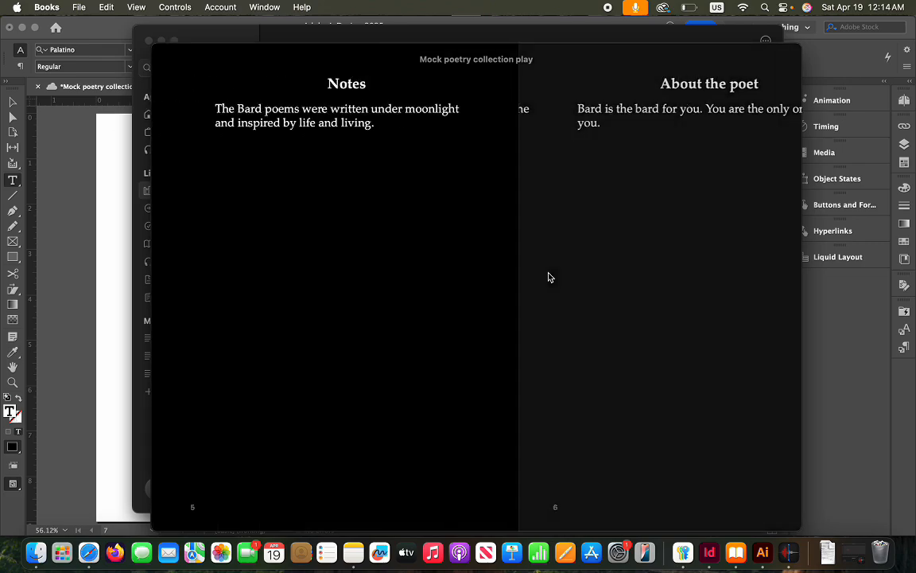
key(Right)
key(Right)
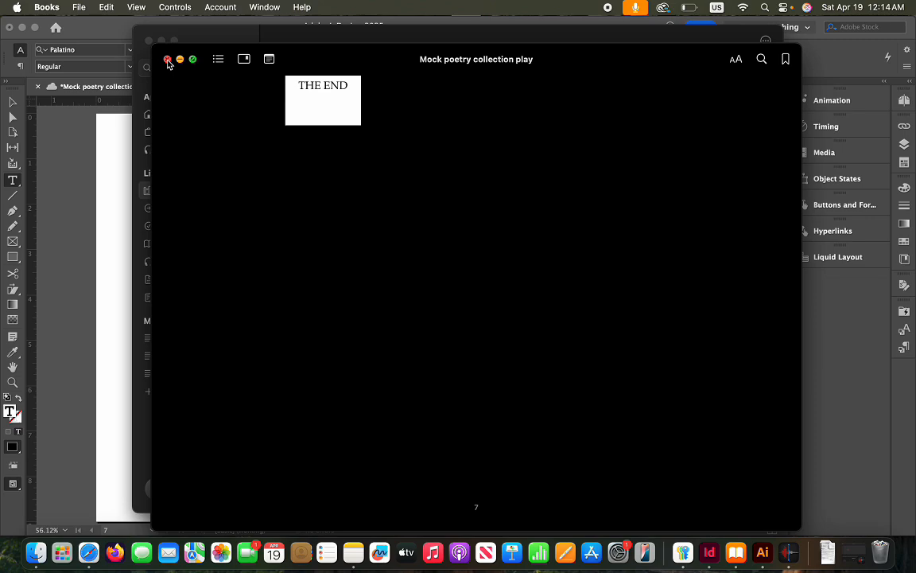
click(167, 60)
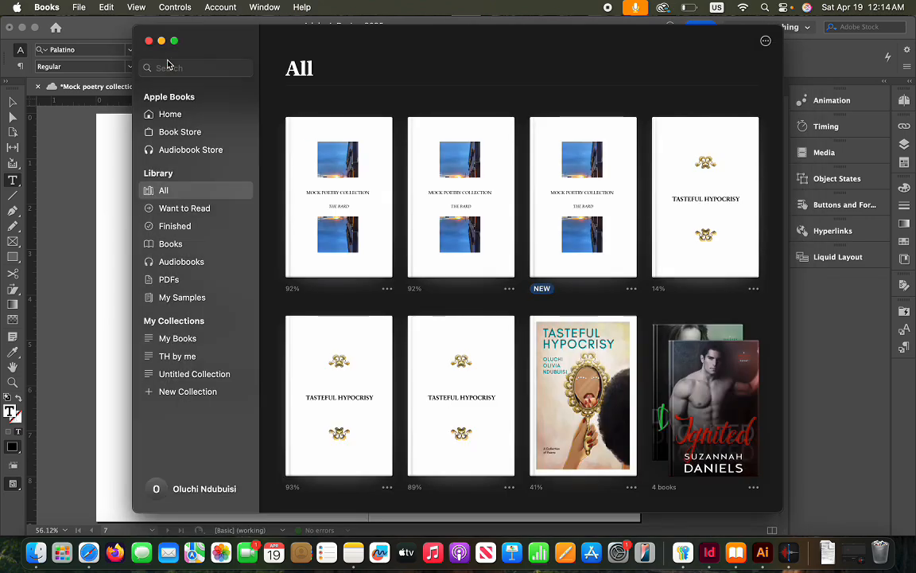